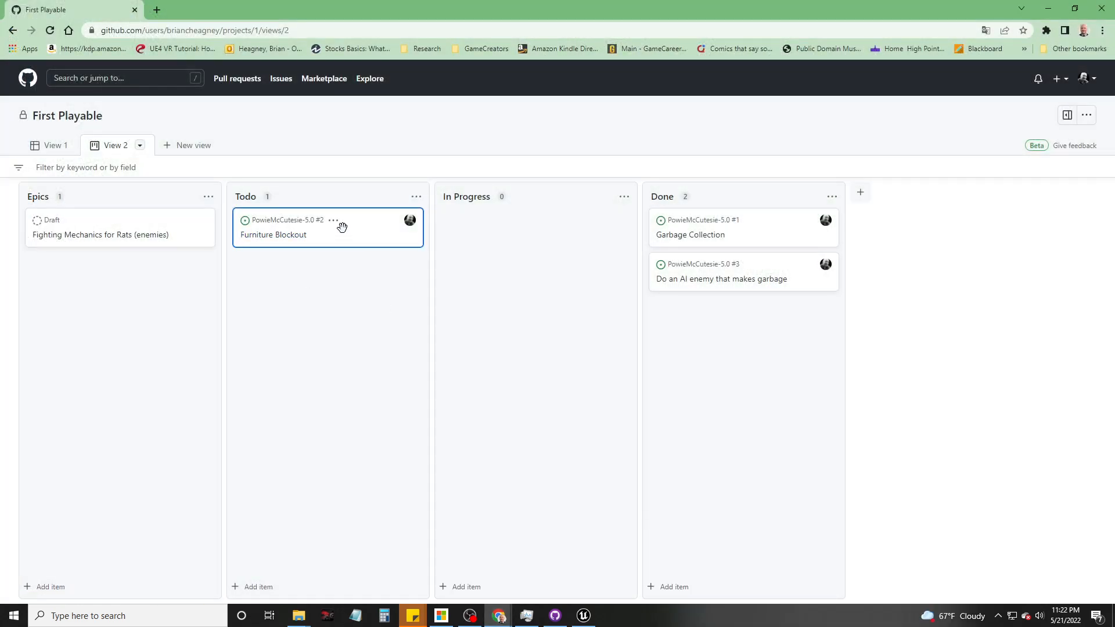
Step: Move the Furniture Blockout card from Todo to In Progress and read its issue description
{"action": "left_click_drag", "start_coordinate": [338, 233], "coordinate": [511, 239]}
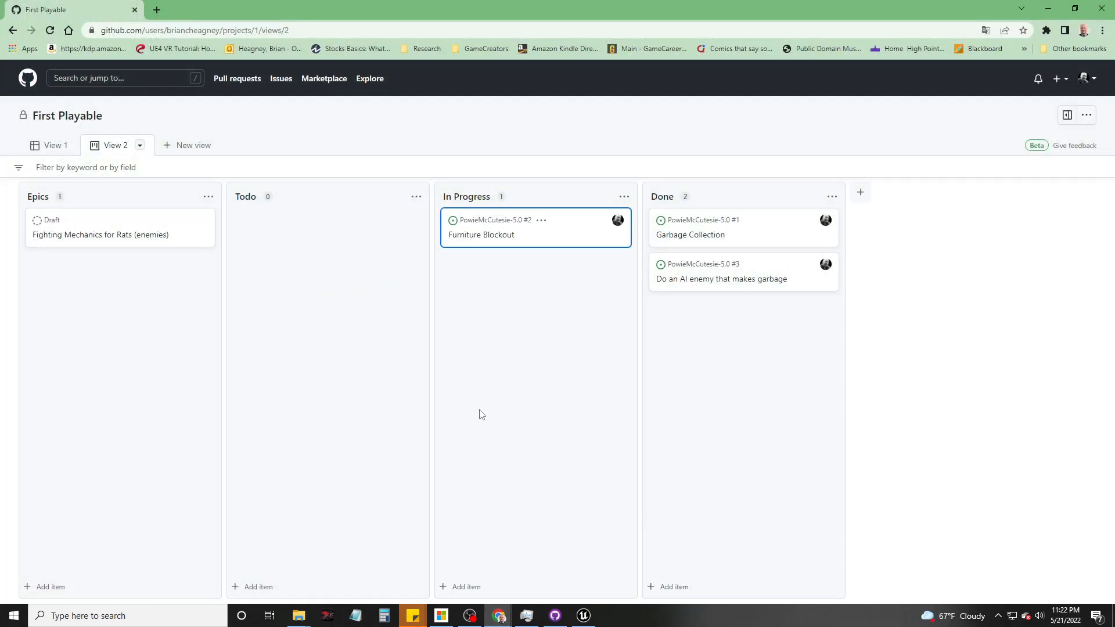
{"action": "left_click", "coordinate": [541, 221]}
{"action": "left_click", "coordinate": [530, 239]}
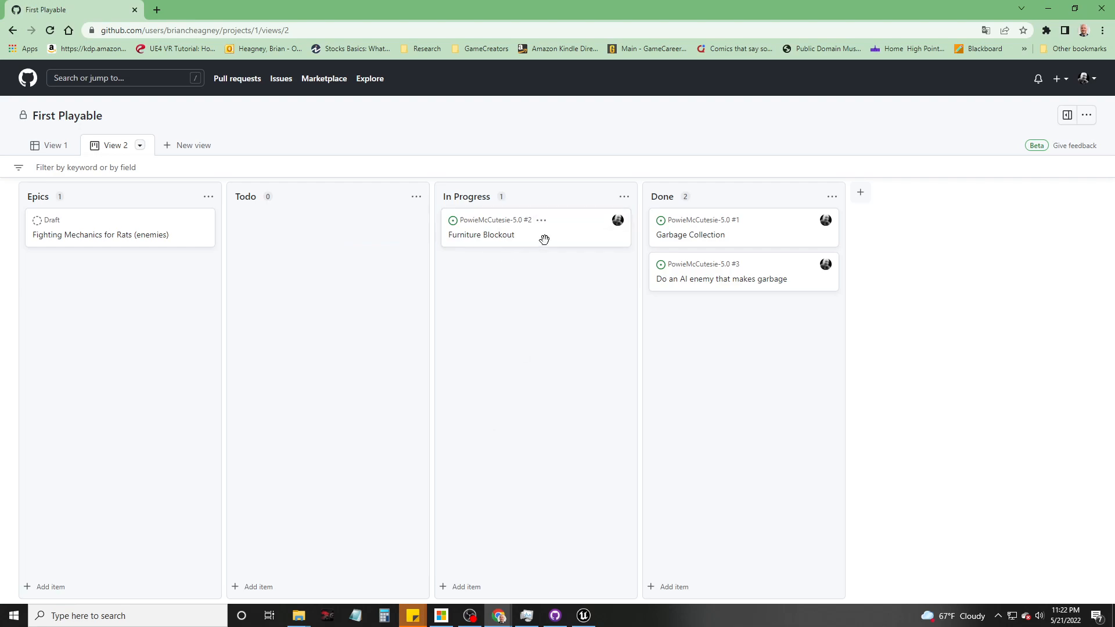
{"action": "left_click", "coordinate": [498, 235]}
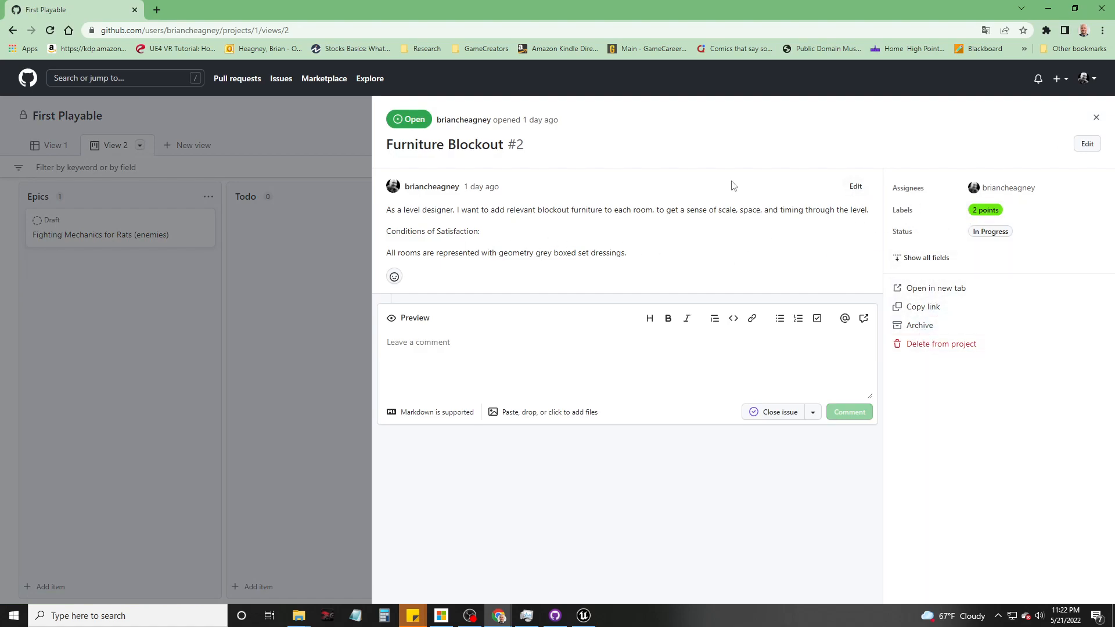
{"action": "left_click", "coordinate": [1096, 119]}
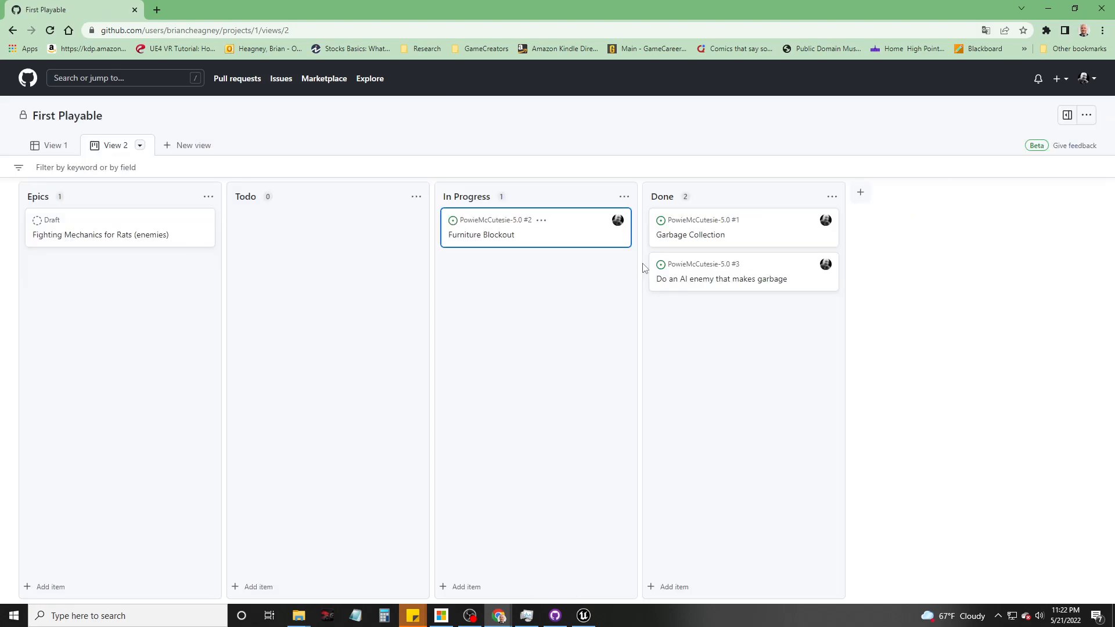
Step: Switch to the Unreal Editor and slightly widen the level viewport
{"action": "left_click", "coordinate": [584, 615]}
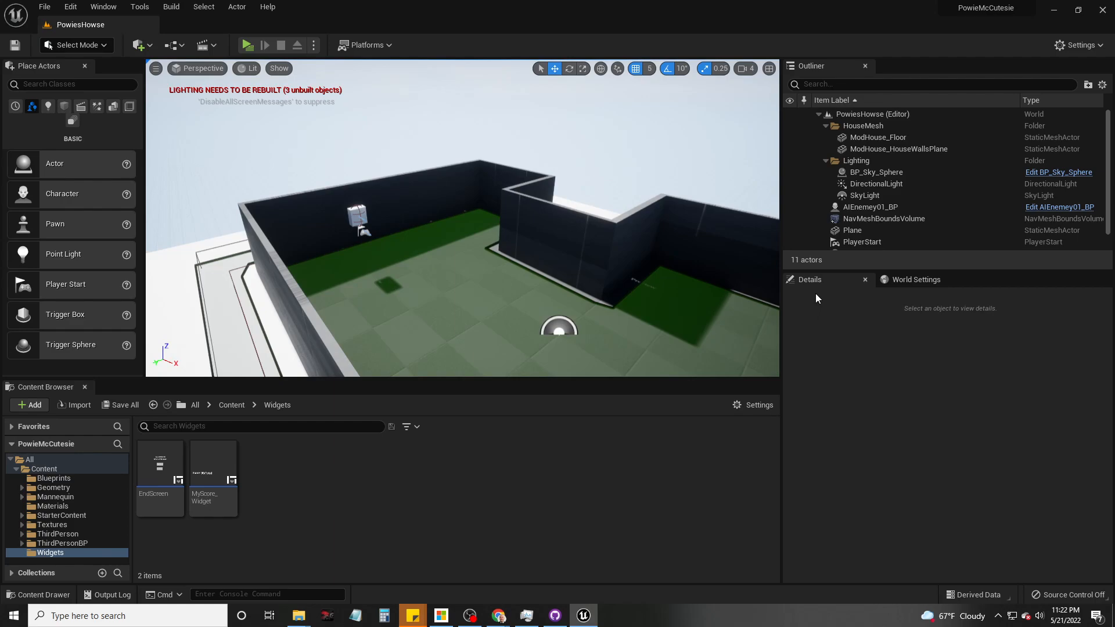
{"action": "left_click_drag", "start_coordinate": [784, 299], "coordinate": [811, 298]}
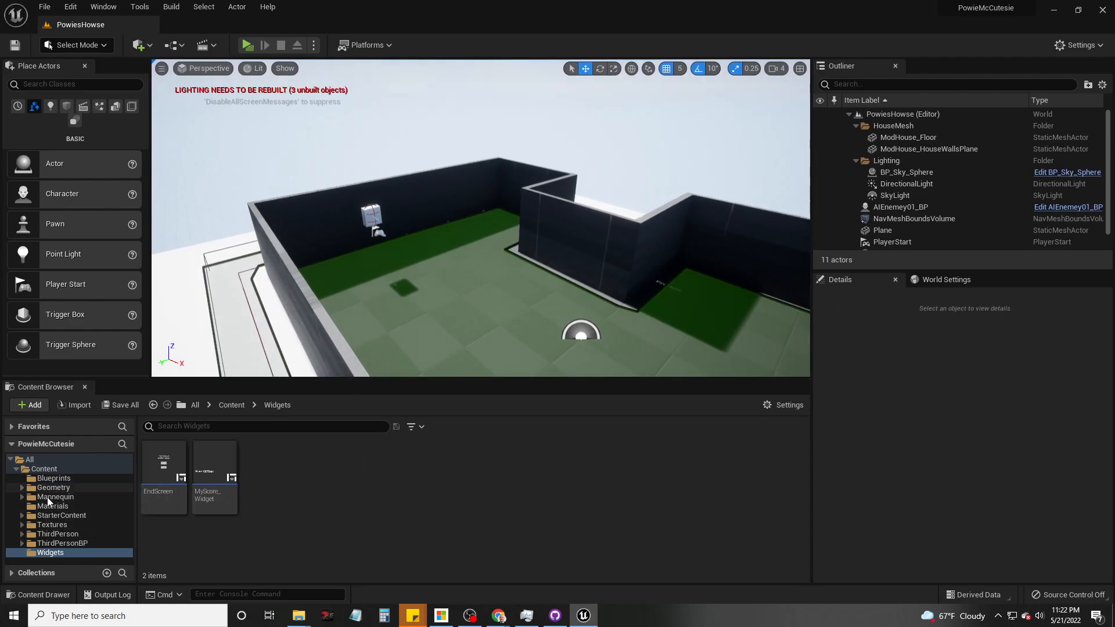
{"action": "mouse_move", "coordinate": [467, 314]}
{"action": "right_mouse_down"}
{"action": "mouse_move", "coordinate": [459, 372]}
{"action": "mouse_move", "coordinate": [522, 378]}
{"action": "mouse_move", "coordinate": [558, 348]}
{"action": "mouse_move", "coordinate": [503, 375]}
{"action": "mouse_move", "coordinate": [506, 360]}
{"action": "mouse_move", "coordinate": [482, 366]}
{"action": "mouse_move", "coordinate": [459, 348]}
{"action": "mouse_move", "coordinate": [470, 340]}
{"action": "mouse_move", "coordinate": [407, 344]}
{"action": "mouse_move", "coordinate": [468, 313]}
{"action": "right_mouse_up"}
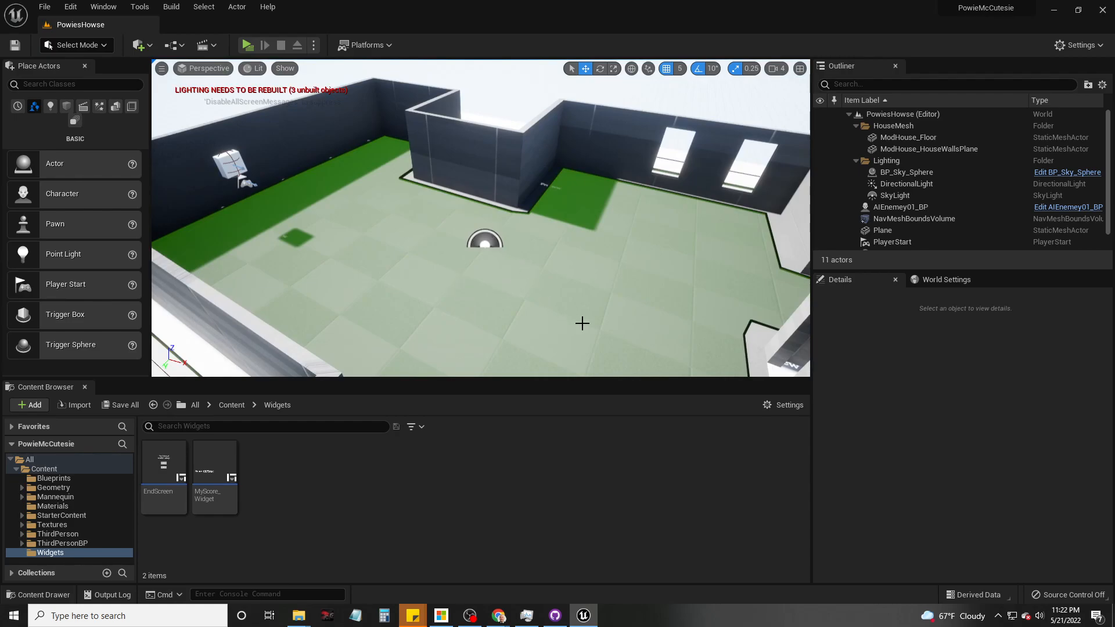
Step: In File Explorer, go to the PowieMcCutesie 5.0 project's Else > IMGResearch folder and open ModHomePlan.png
{"action": "mouse_move", "coordinate": [299, 616]}
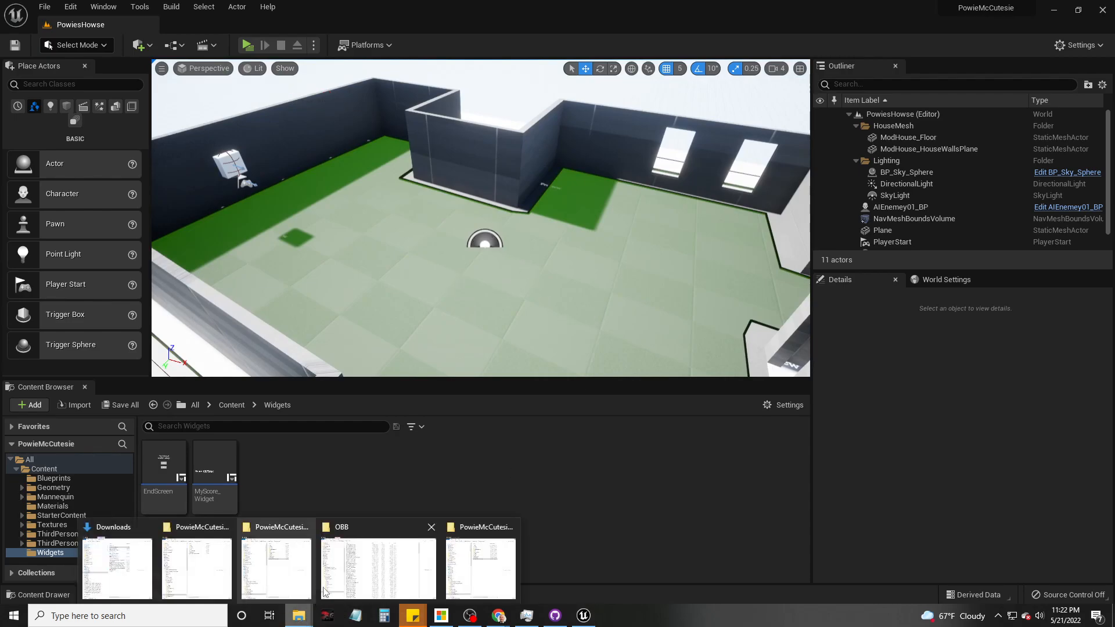
{"action": "mouse_move", "coordinate": [326, 588]}
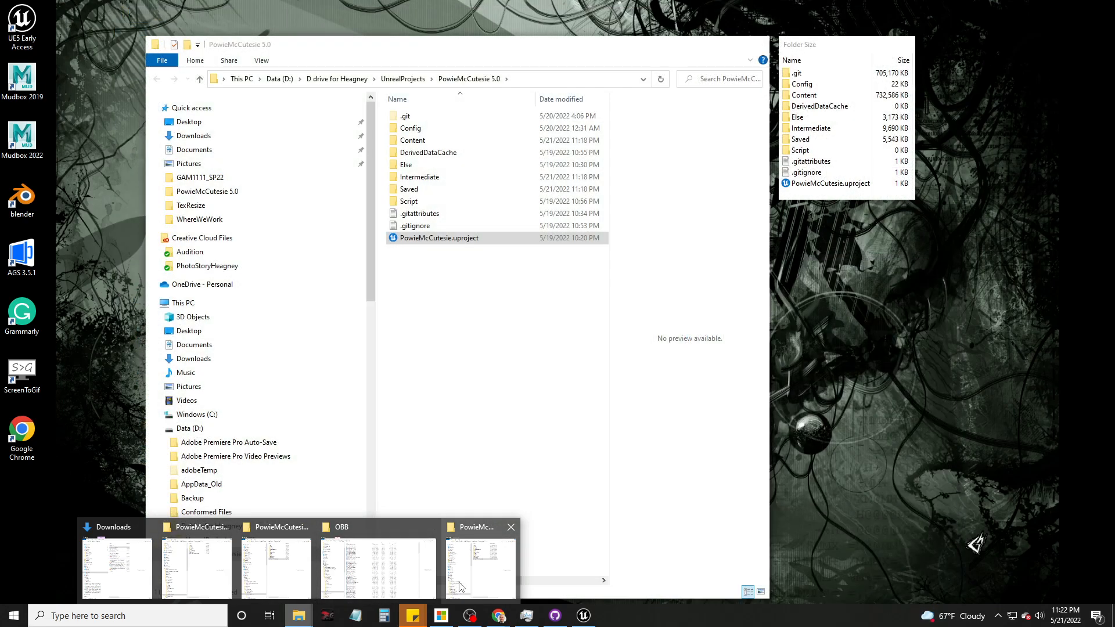
{"action": "left_click", "coordinate": [480, 570]}
{"action": "left_click", "coordinate": [351, 86]}
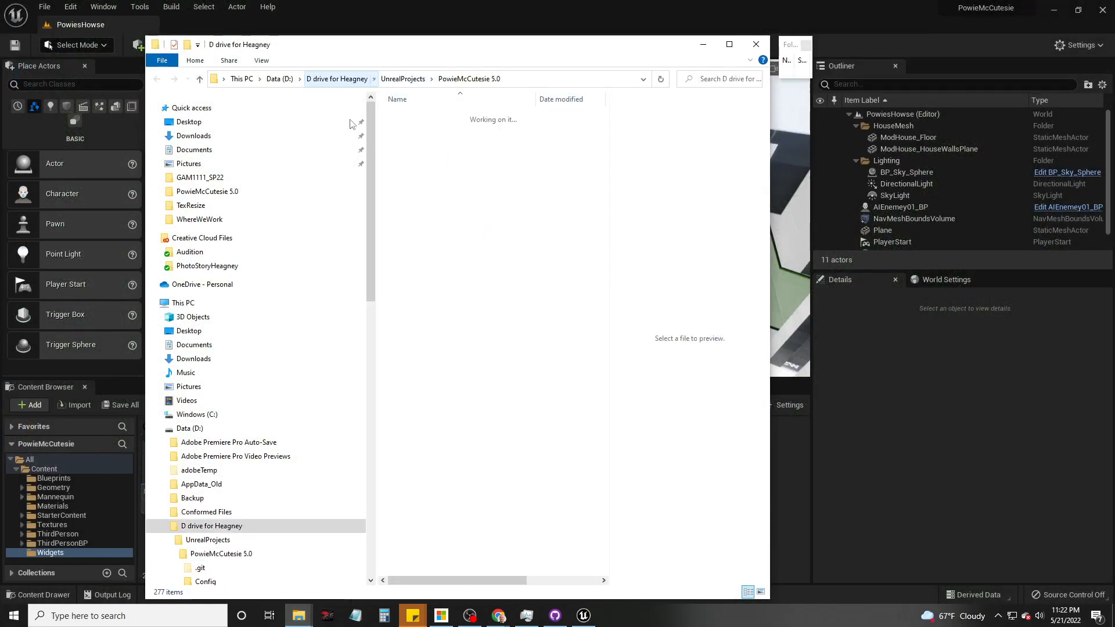
{"action": "left_click_drag", "start_coordinate": [621, 48], "coordinate": [0, 29]}
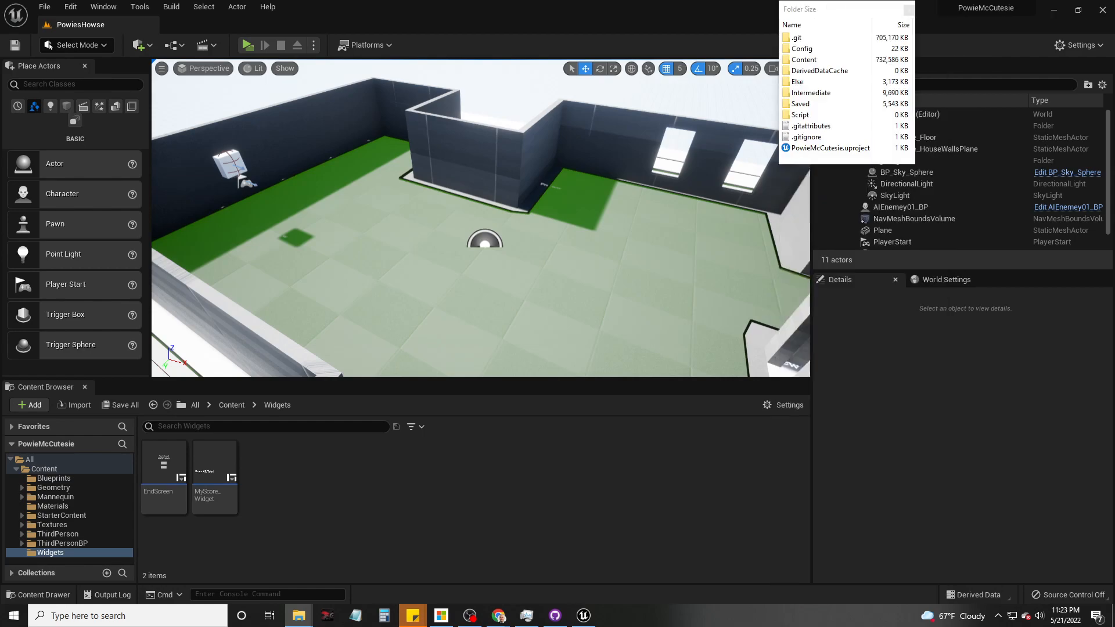
{"action": "left_click_drag", "start_coordinate": [0, 284], "coordinate": [436, 50]}
{"action": "double_click", "coordinate": [398, 131]}
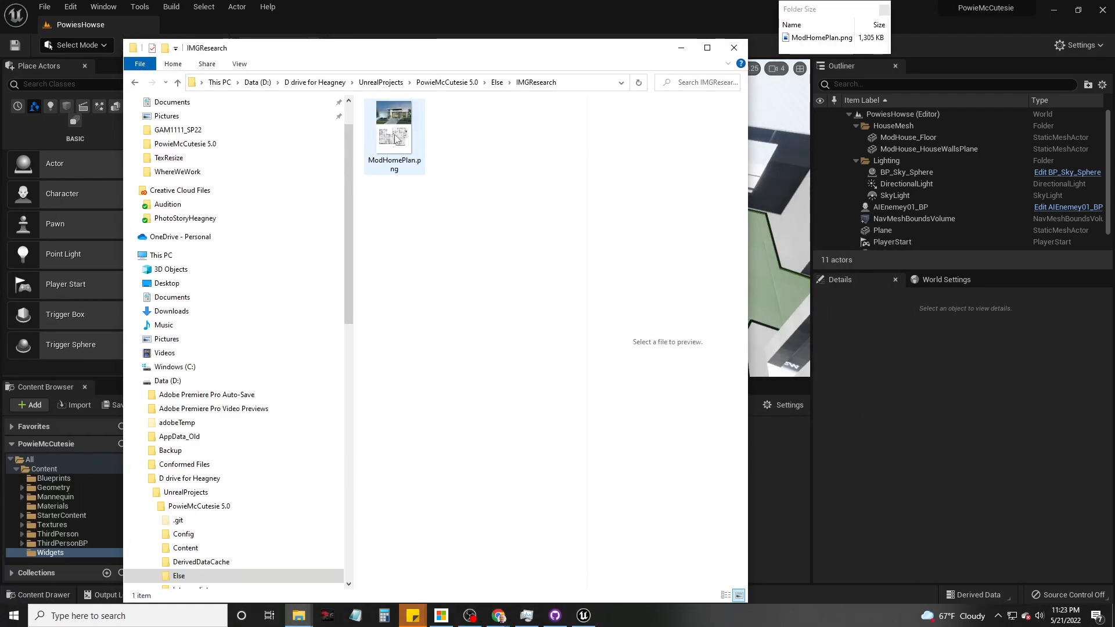
{"action": "double_click", "coordinate": [395, 138]}
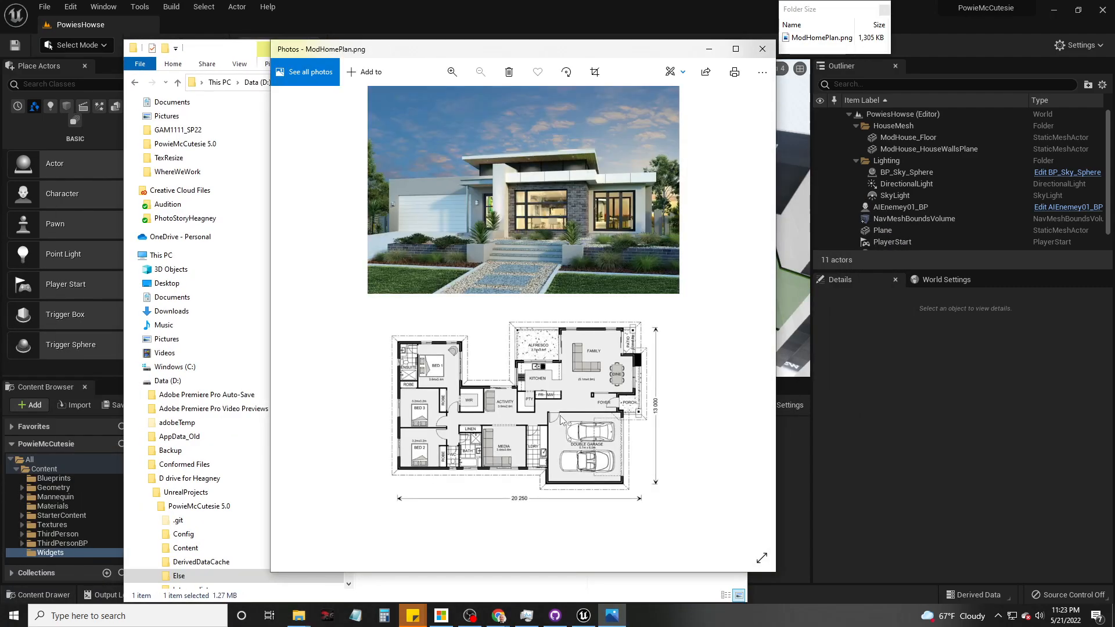
Step: Examine the room and furniture layout in the house floor plan, and minimize the image and folder windows
{"action": "scroll", "coordinate": [514, 434], "scroll_direction": "up", "scroll_amount": 5}
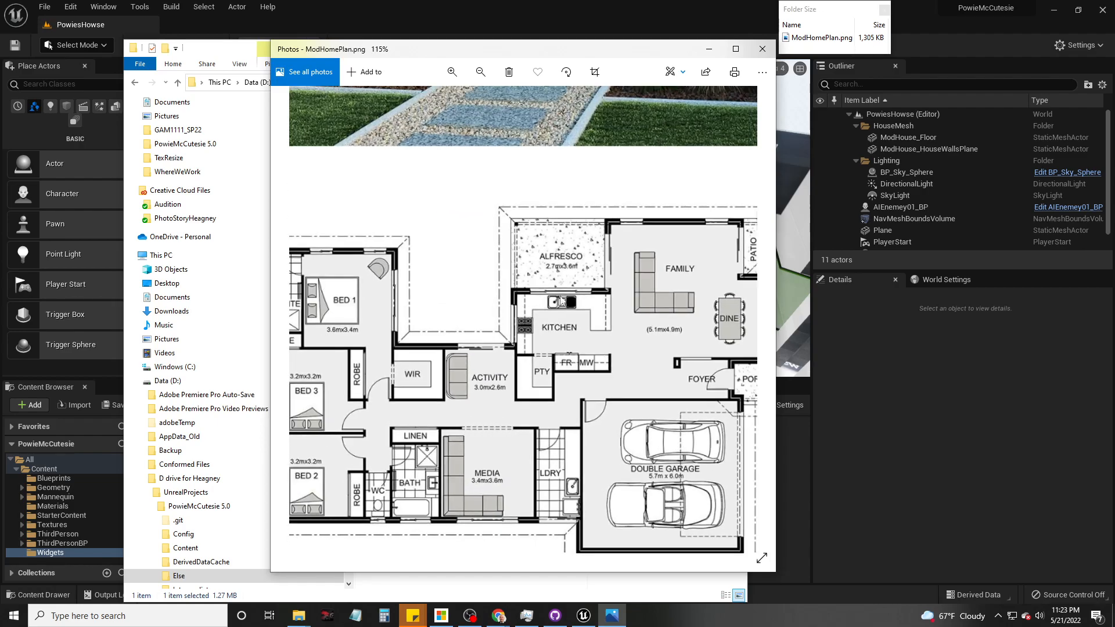
{"action": "left_click_drag", "start_coordinate": [585, 394], "coordinate": [423, 371]}
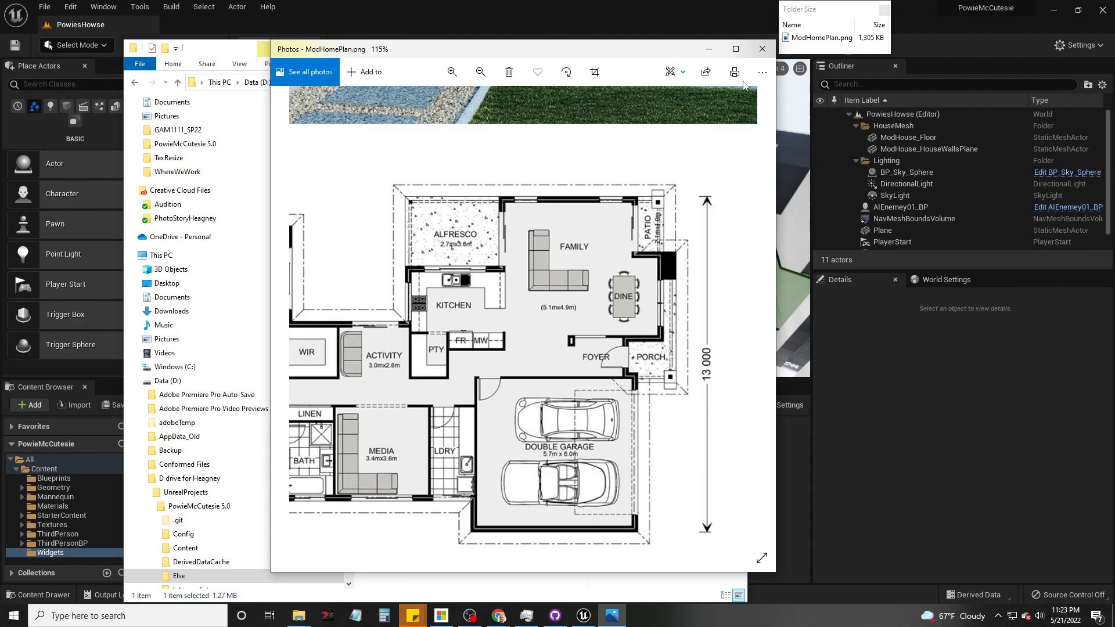
{"action": "left_click", "coordinate": [711, 51]}
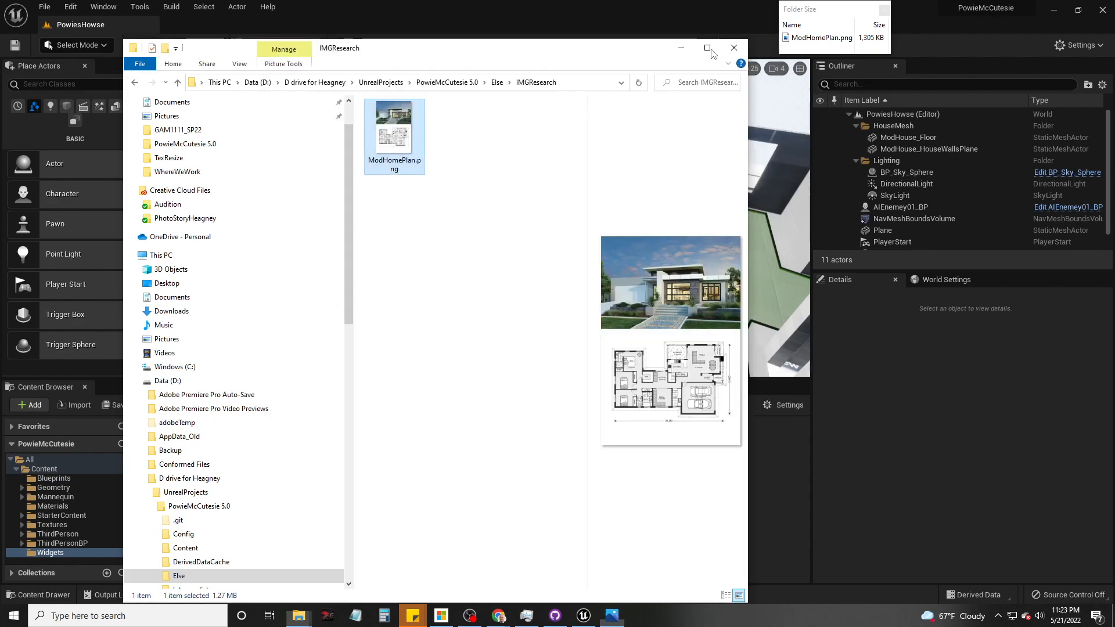
{"action": "left_click", "coordinate": [681, 47]}
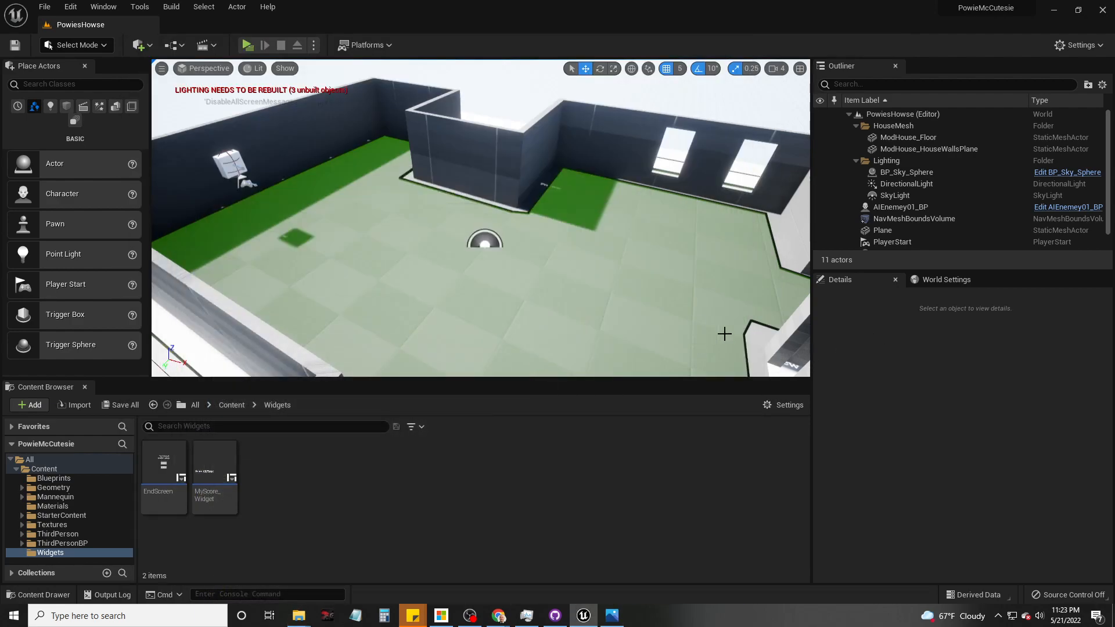
Step: Make the Outliner taller and collapse its HouseMesh and Lighting folders
{"action": "left_click_drag", "start_coordinate": [888, 269], "coordinate": [889, 384]}
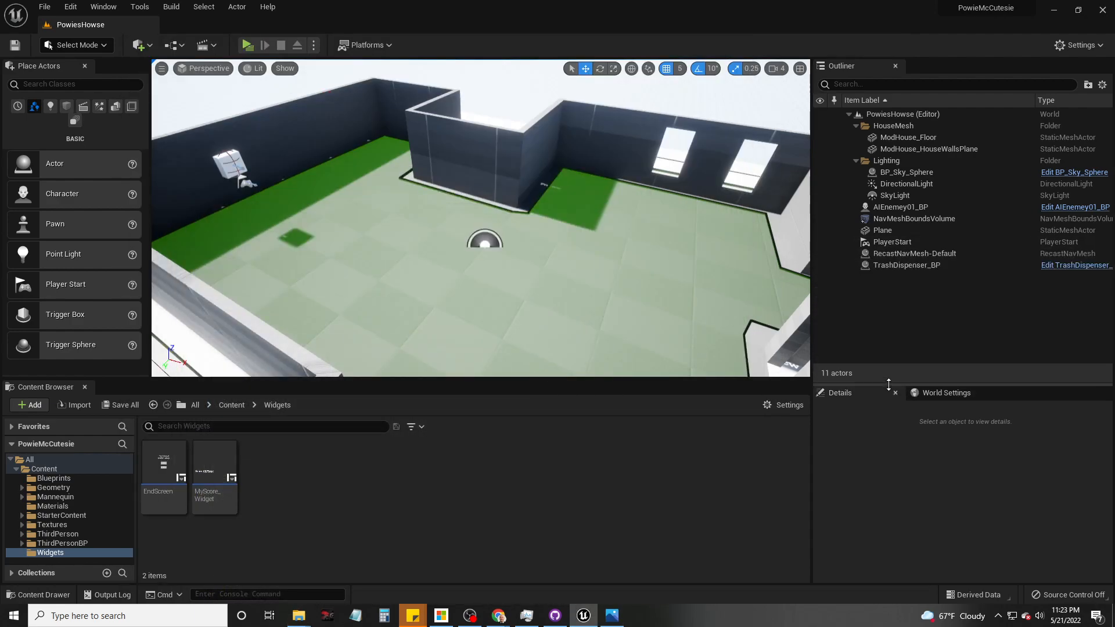
{"action": "left_click", "coordinate": [856, 125]}
{"action": "left_click", "coordinate": [856, 137]}
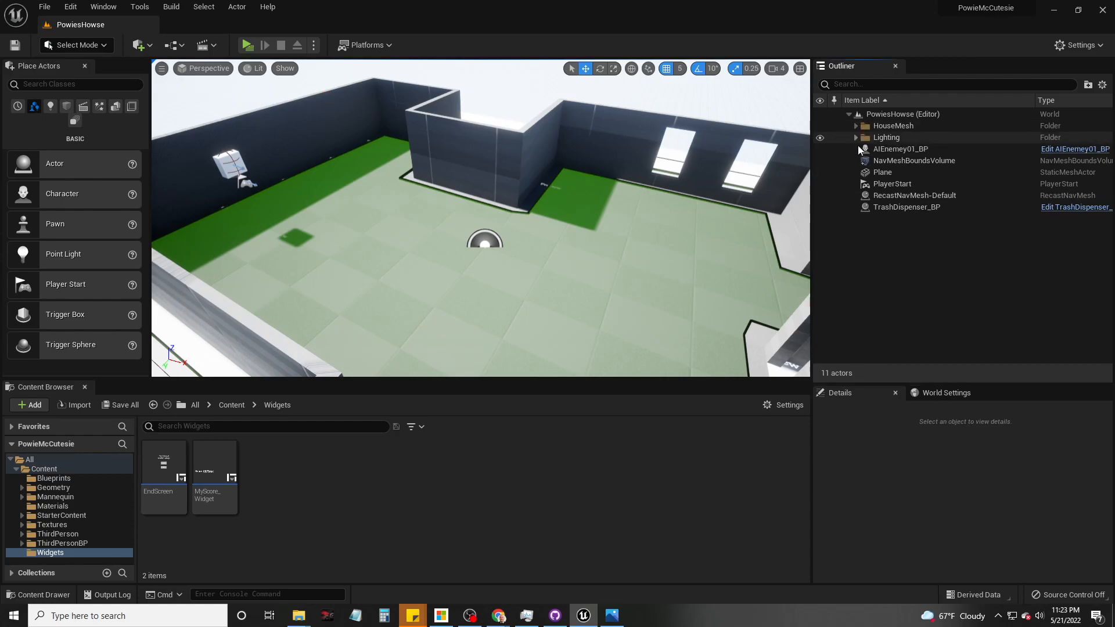
Step: Lower the AIEnemey01_BP actor toward the floor to a Z location of about 87
{"action": "left_click", "coordinate": [898, 150]}
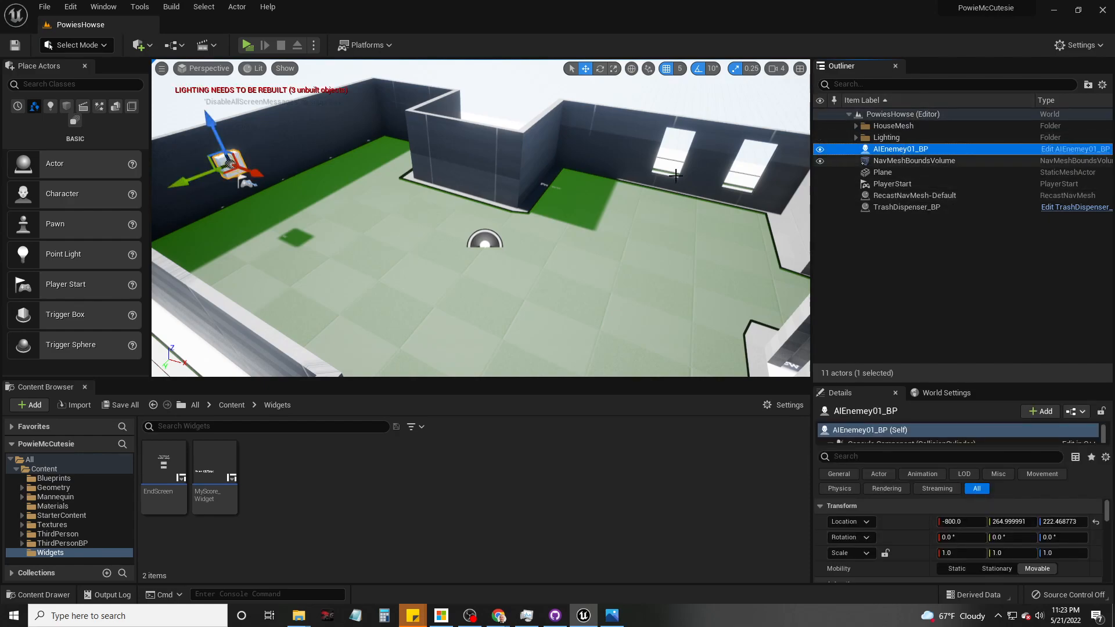
{"action": "left_click_drag", "start_coordinate": [211, 121], "coordinate": [229, 159]}
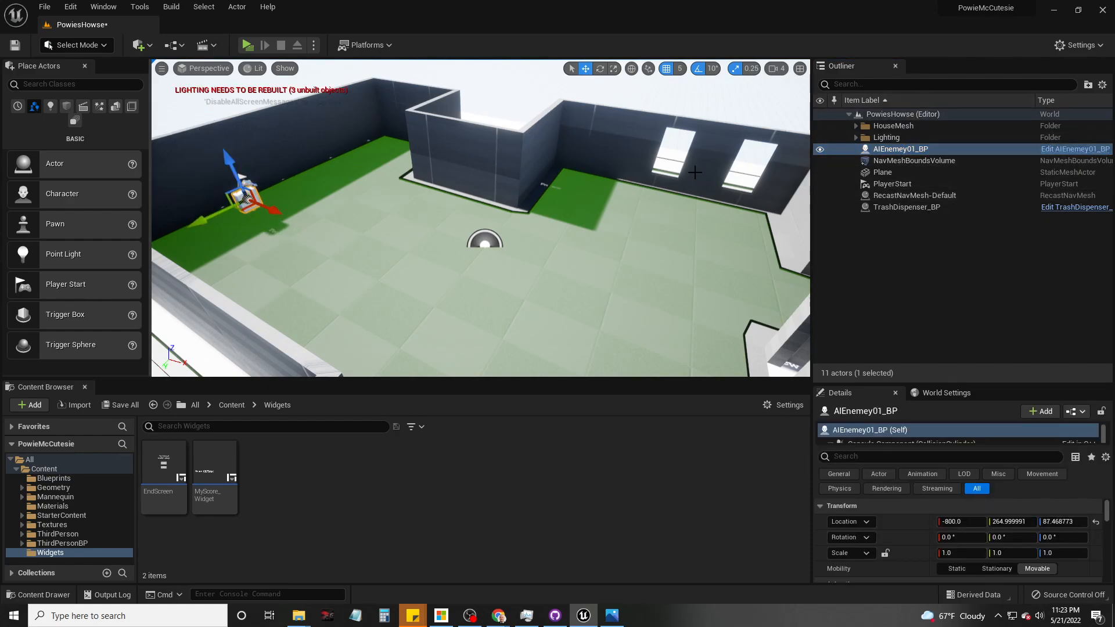
Step: Create a new folder in the Outliner and move AIEnemey01_BP out of it to the level root
{"action": "left_click", "coordinate": [1088, 84]}
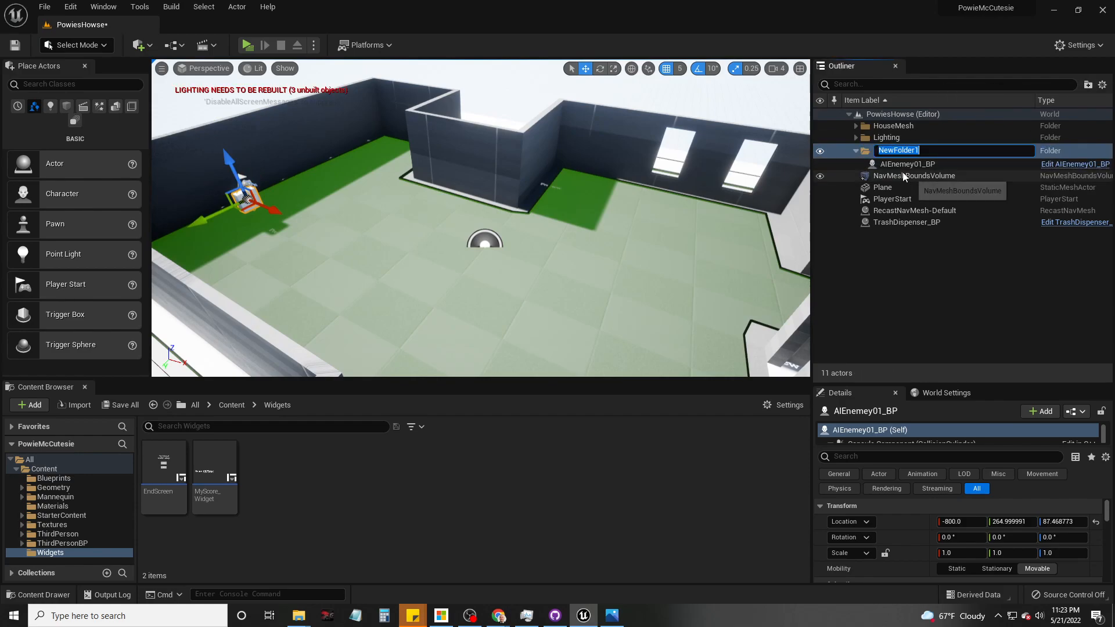
{"action": "left_click", "coordinate": [905, 263]}
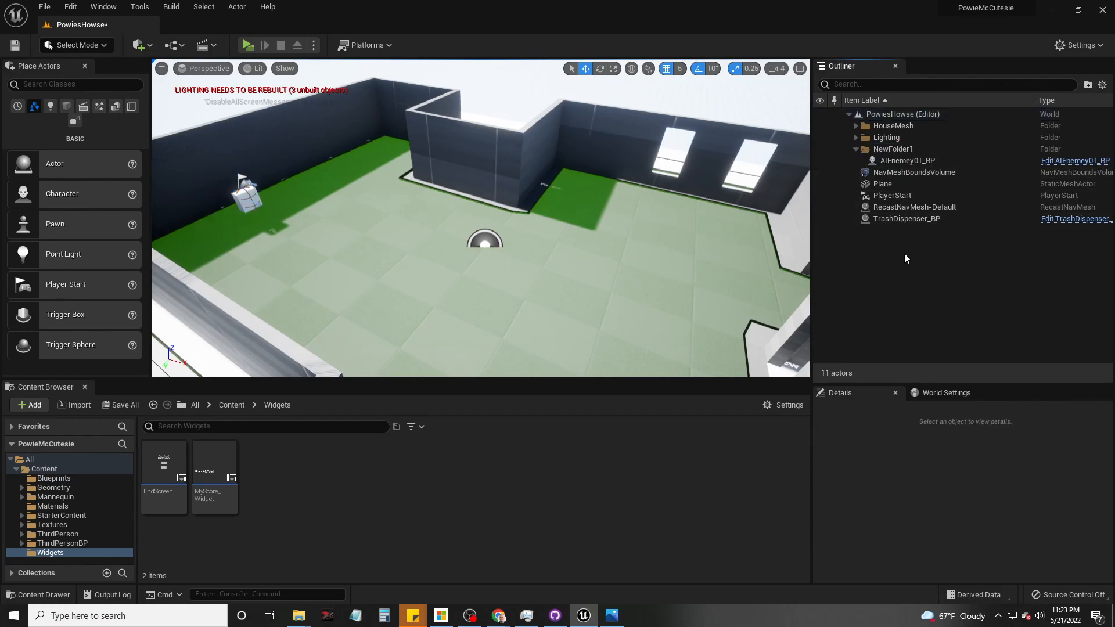
{"action": "left_click", "coordinate": [888, 164]}
{"action": "left_click_drag", "start_coordinate": [871, 161], "coordinate": [881, 234]}
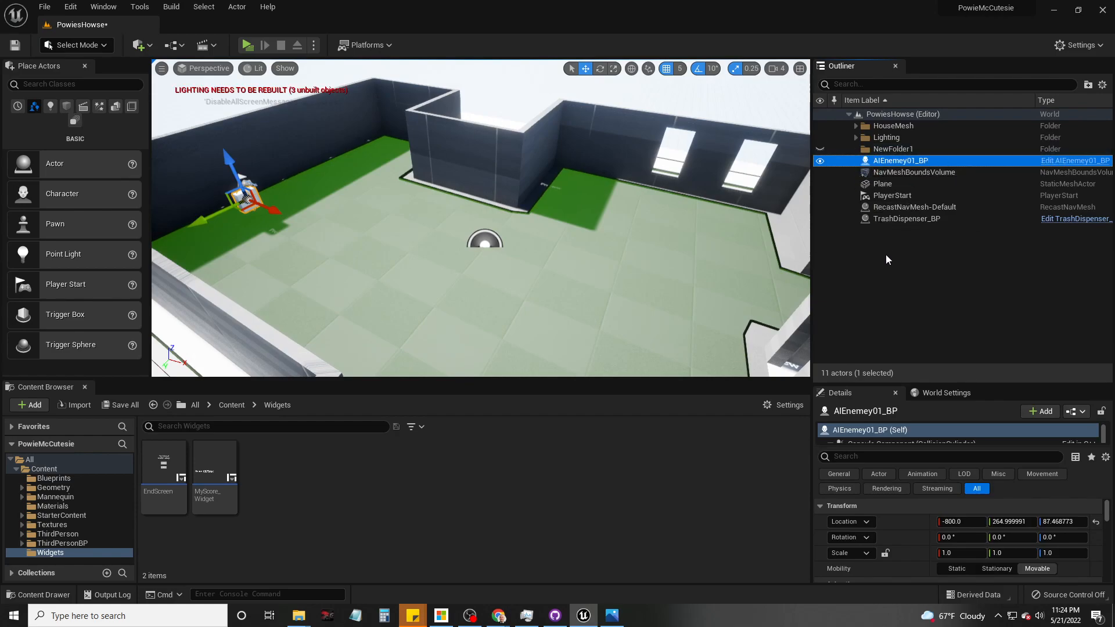
Step: Rename the new empty Outliner folder as GreyboxFurniture
{"action": "left_click", "coordinate": [884, 148]}
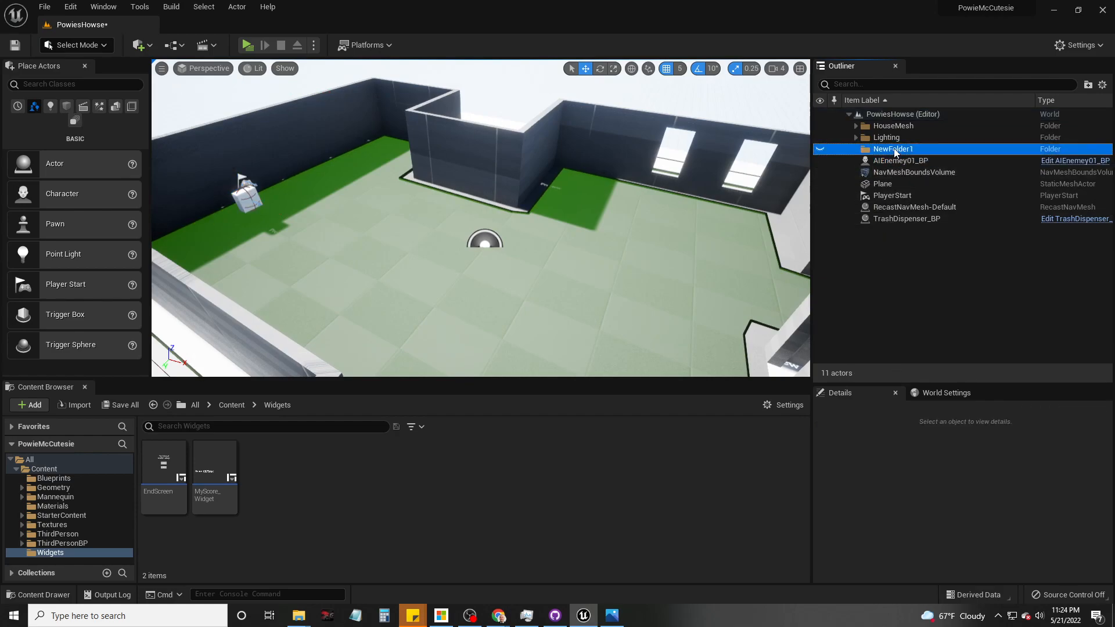
{"action": "left_click", "coordinate": [892, 151]}
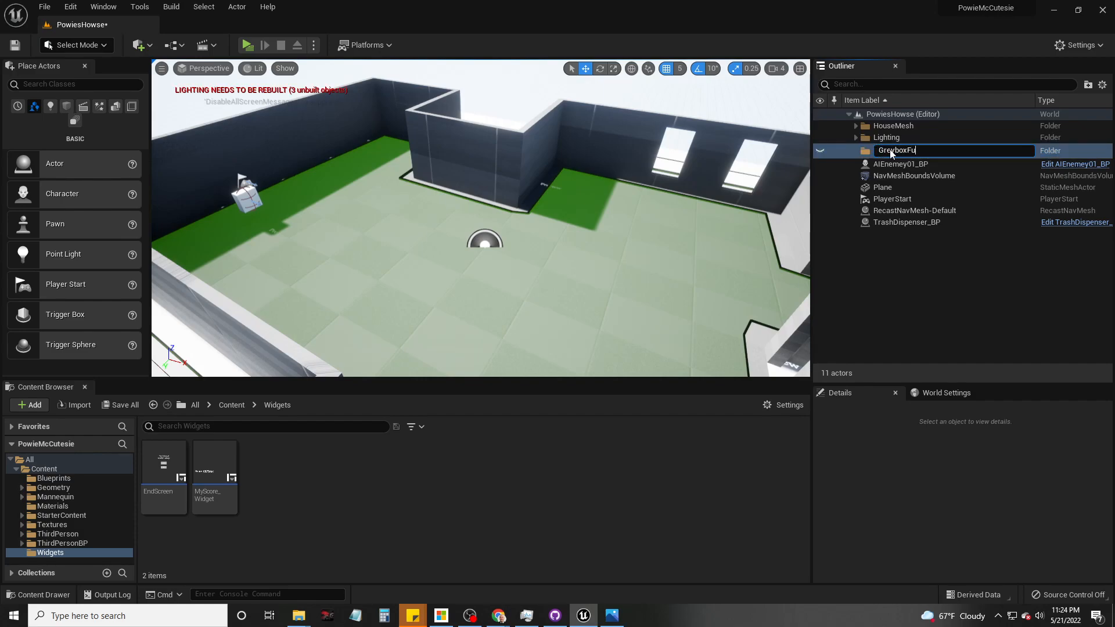
{"action": "type", "text": "GreyboxFurniture"}
{"action": "key", "text": "Return"}
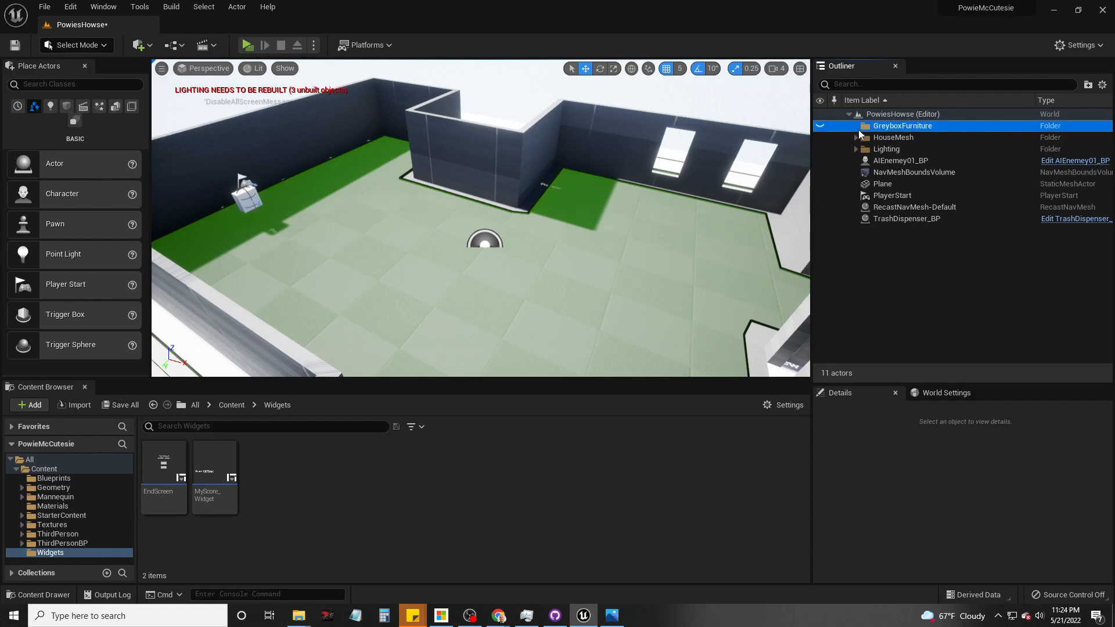
Step: Place a Box geometry brush on the house floor at about X 340, Y -405, Z 100
{"action": "left_click", "coordinate": [115, 108]}
{"action": "mouse_move", "coordinate": [52, 165]}
{"action": "left_mouse_down"}
{"action": "mouse_move", "coordinate": [341, 201]}
{"action": "mouse_move", "coordinate": [642, 218]}
{"action": "mouse_move", "coordinate": [616, 217]}
{"action": "left_mouse_up"}
{"action": "mouse_move", "coordinate": [627, 265]}
{"action": "right_mouse_down"}
{"action": "mouse_move", "coordinate": [607, 286]}
{"action": "mouse_move", "coordinate": [575, 270]}
{"action": "mouse_move", "coordinate": [580, 281]}
{"action": "mouse_move", "coordinate": [610, 249]}
{"action": "mouse_move", "coordinate": [735, 343]}
{"action": "right_mouse_up"}
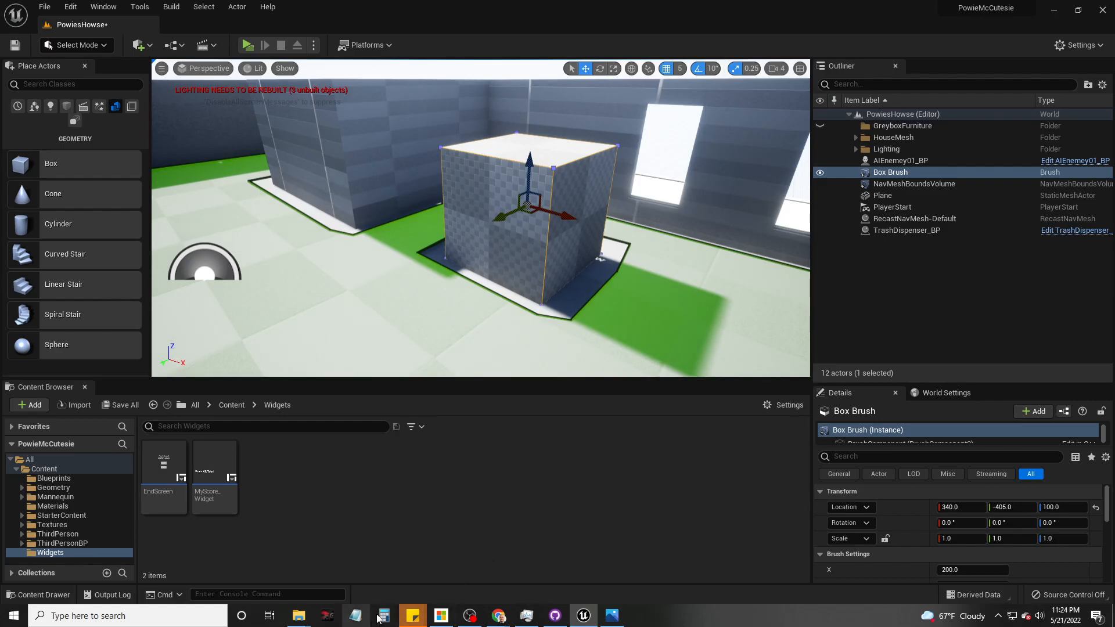
Step: Switch to Chrome, search the web for "couch havertys size" in a new tab, and look through the results for sofa dimensions
{"action": "mouse_move", "coordinate": [498, 616]}
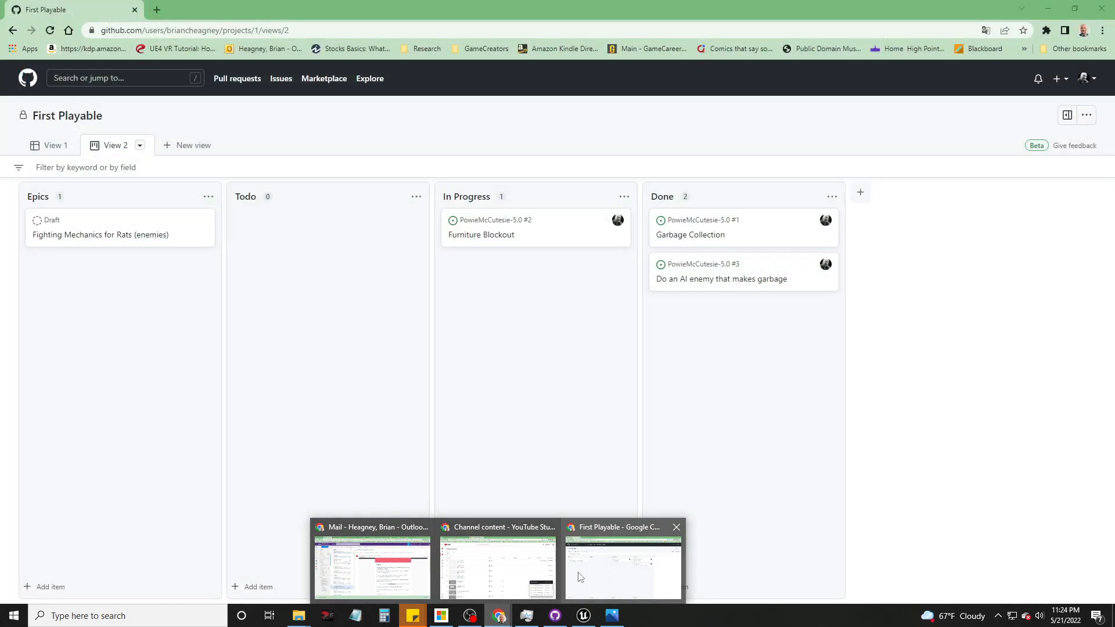
{"action": "left_click", "coordinate": [623, 569]}
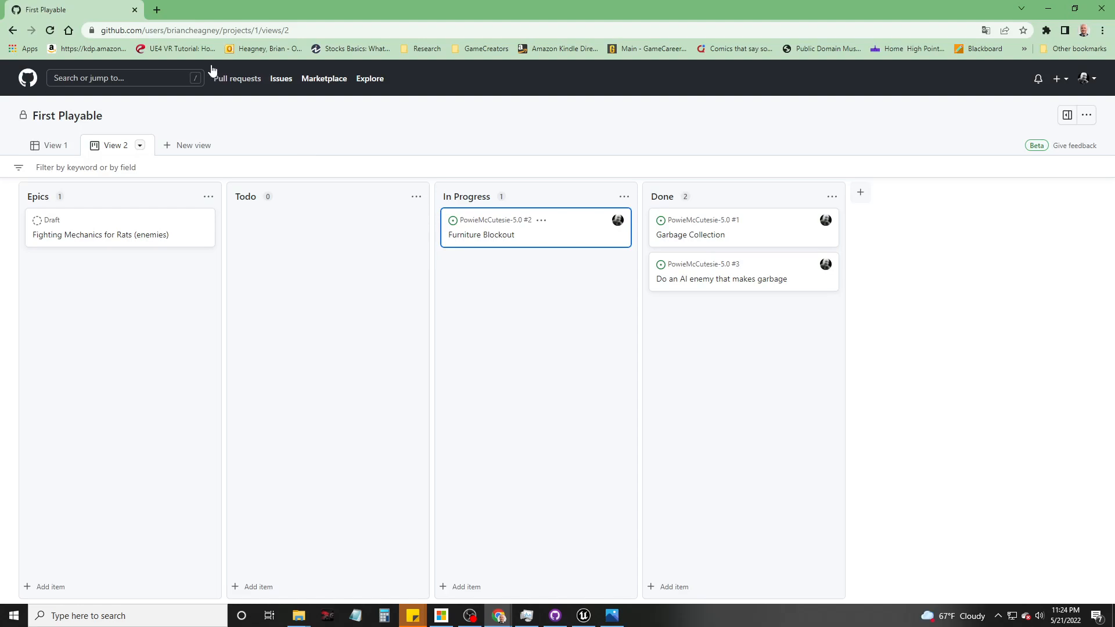
{"action": "left_click", "coordinate": [158, 10]}
{"action": "left_click", "coordinate": [167, 31]}
{"action": "type", "text": "cou"}
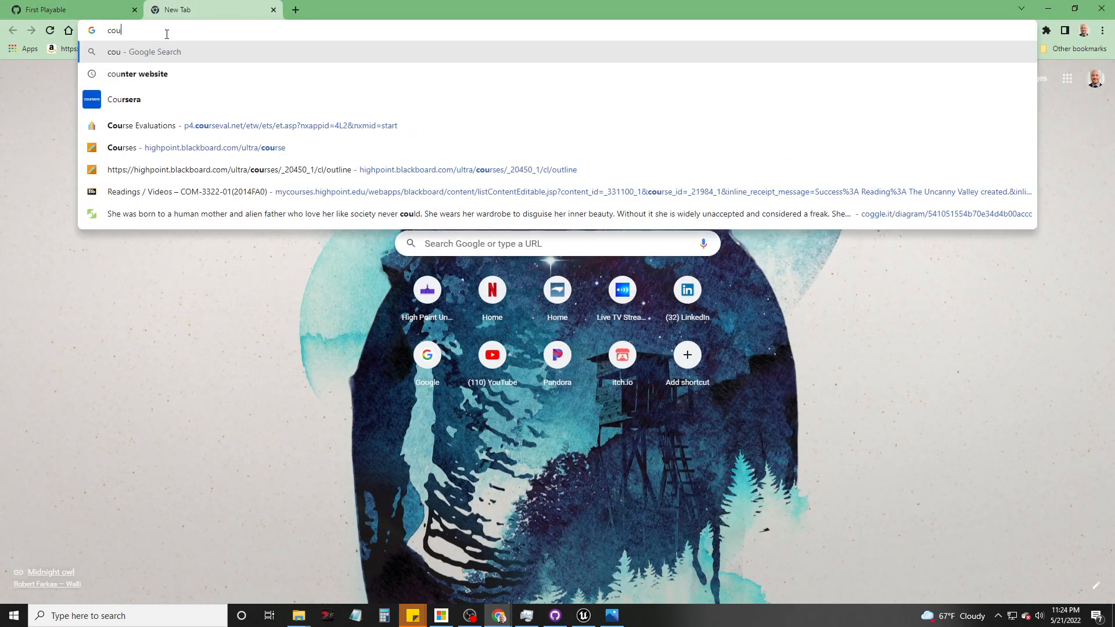
{"action": "type", "text": "ch havertys "}
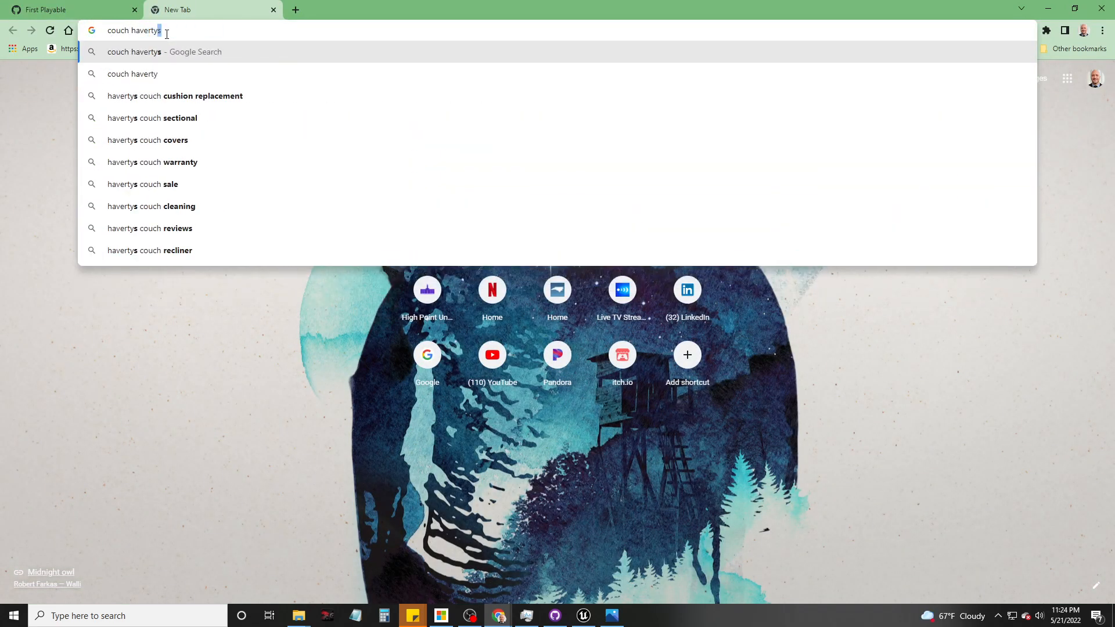
{"action": "type", "text": "size"}
{"action": "key", "text": "Return"}
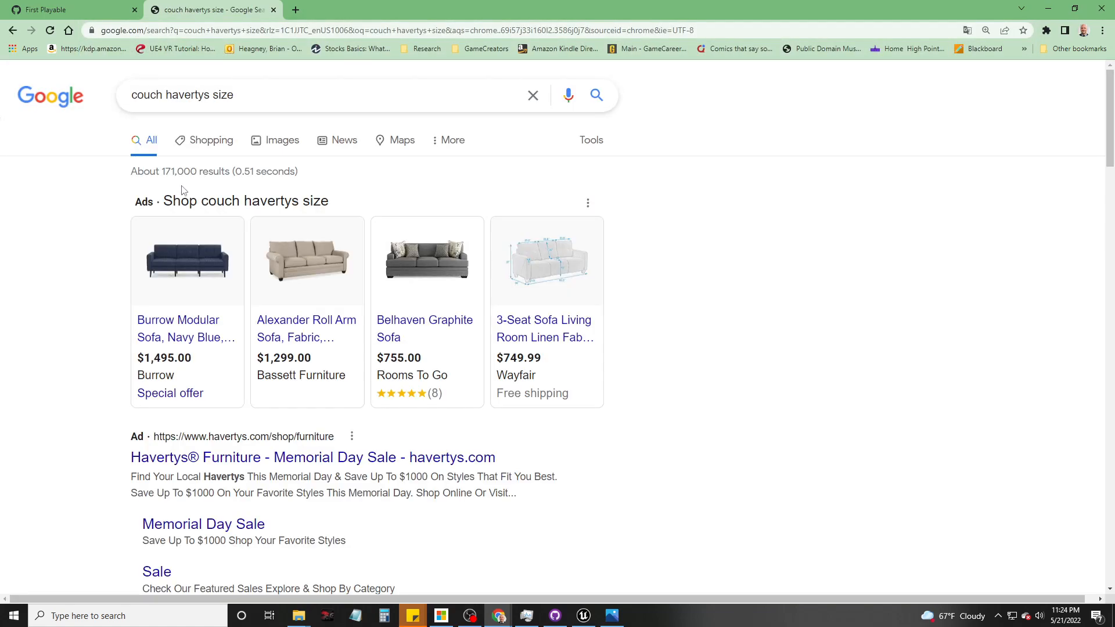
{"action": "scroll", "coordinate": [324, 303], "scroll_direction": "down", "scroll_amount": 3}
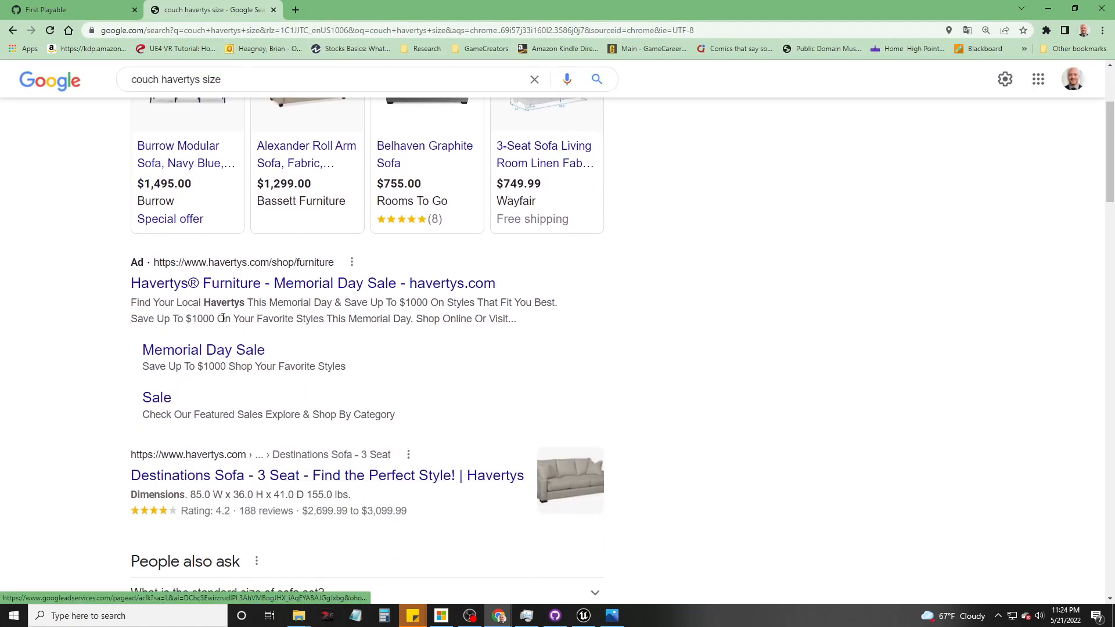
{"action": "scroll", "coordinate": [224, 297], "scroll_direction": "up", "scroll_amount": 3}
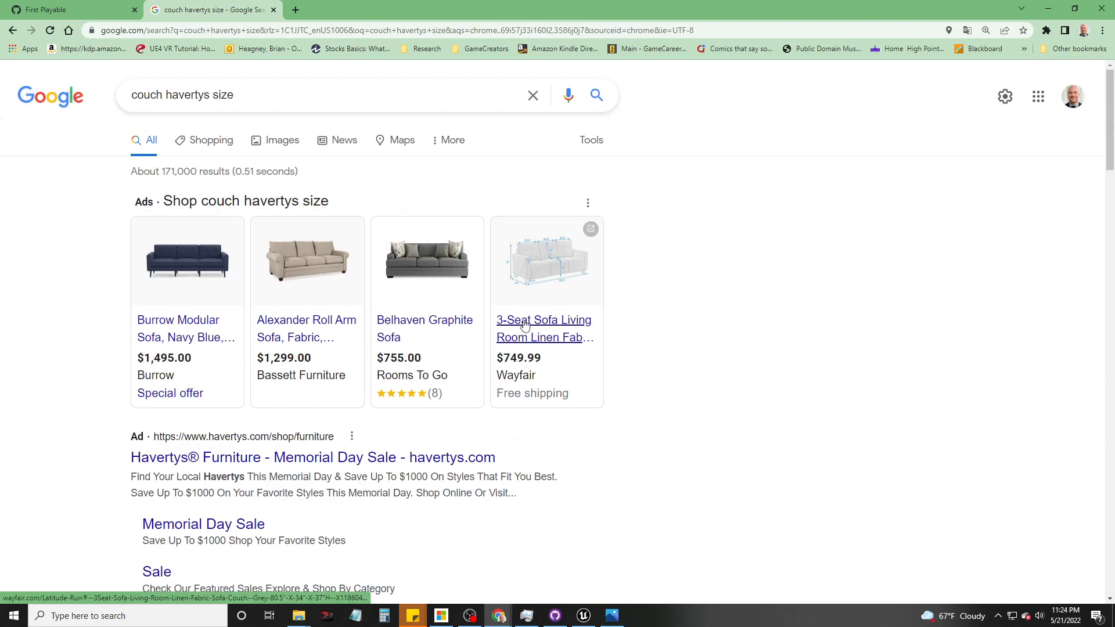
Step: Open the Wayfair 3-Seat Sofa listing from the search results and examine its dimension drawing
{"action": "left_click", "coordinate": [524, 324]}
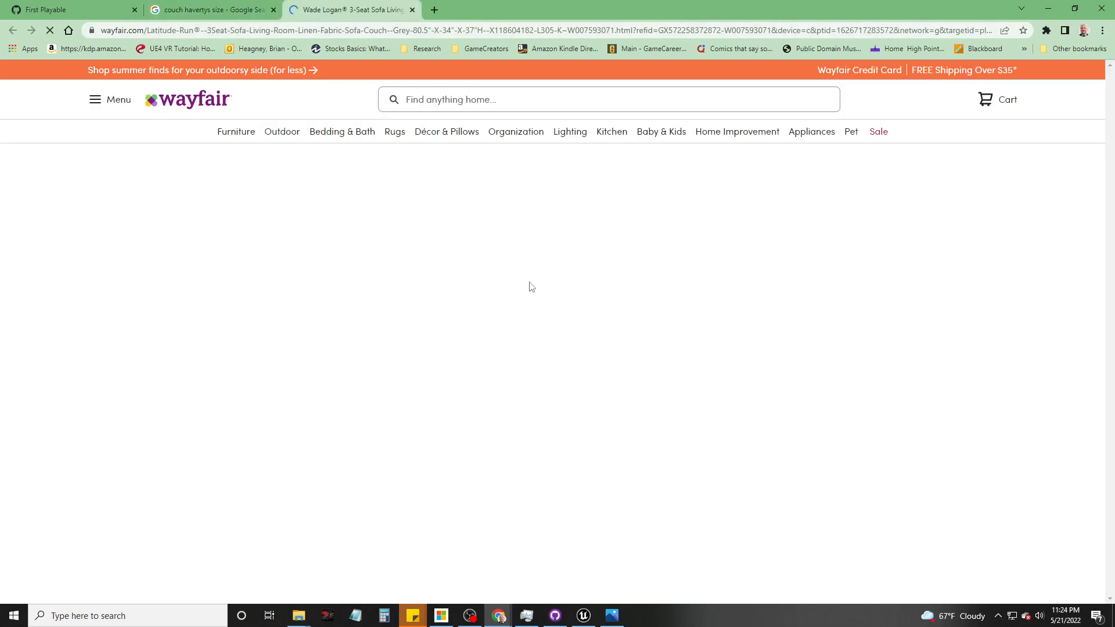
{"action": "key", "text": "ctrl+shift+Tab"}
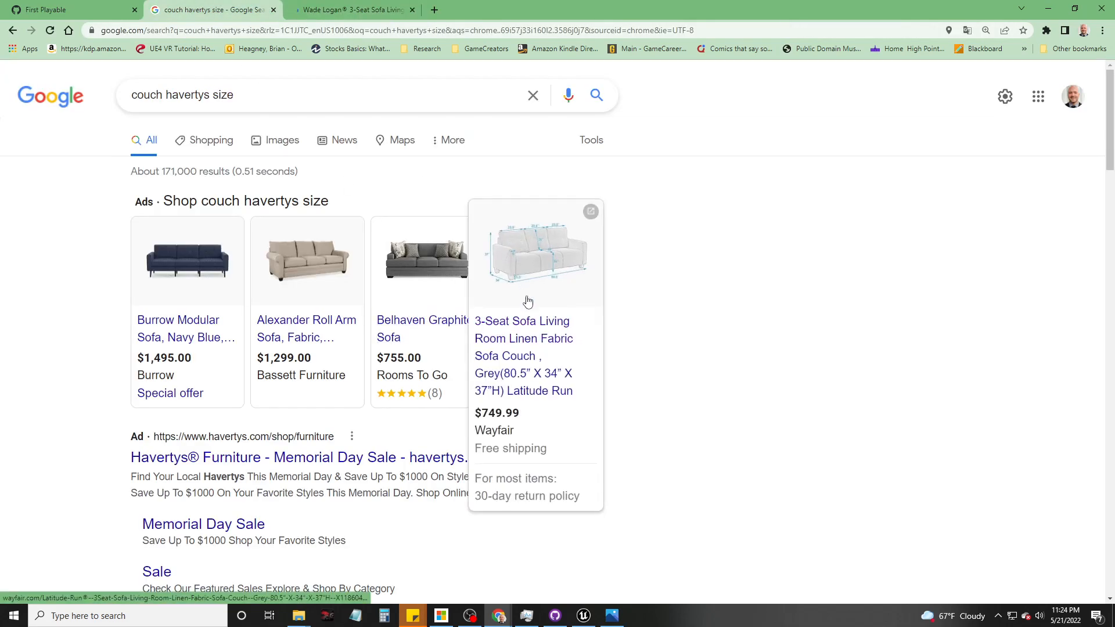
{"action": "key", "text": "ctrl+Tab"}
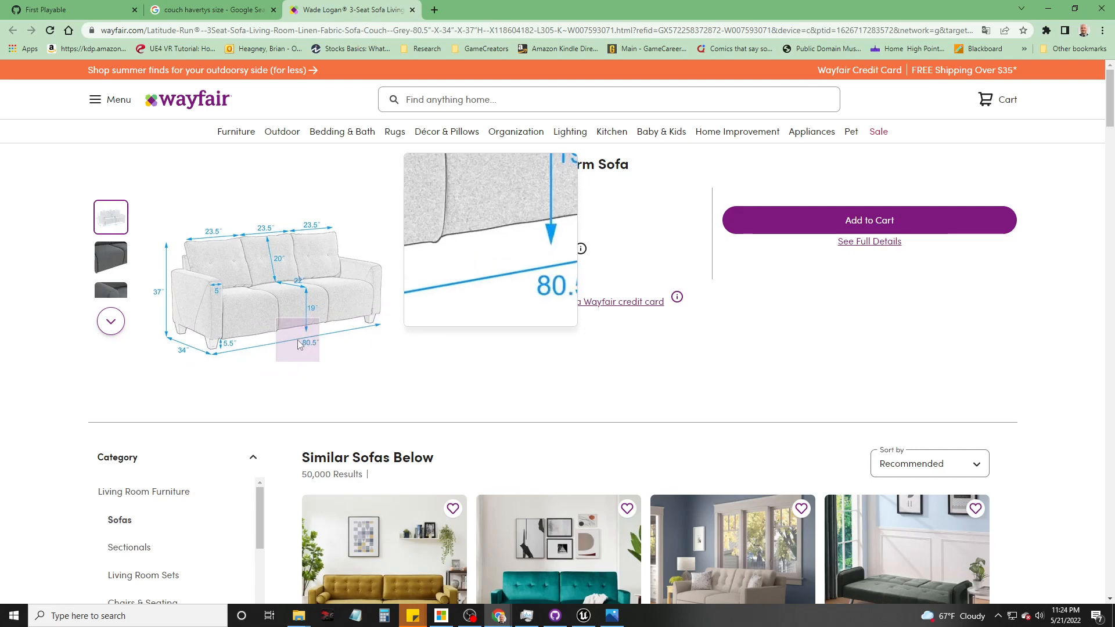
{"action": "scroll", "coordinate": [298, 345], "scroll_direction": "down", "scroll_amount": 1}
{"action": "scroll", "coordinate": [298, 345], "scroll_direction": "up", "scroll_amount": 1}
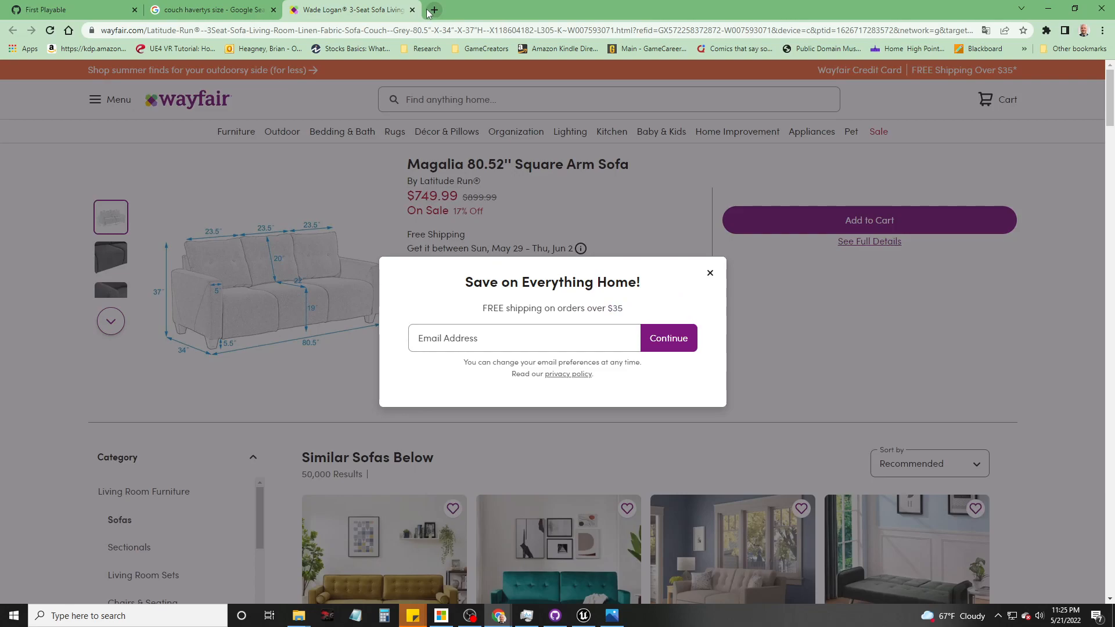
Step: Search the web for "inches to cm" in a new tab and convert the sofa's 80.5 inch width to centimetres
{"action": "left_click", "coordinate": [433, 10]}
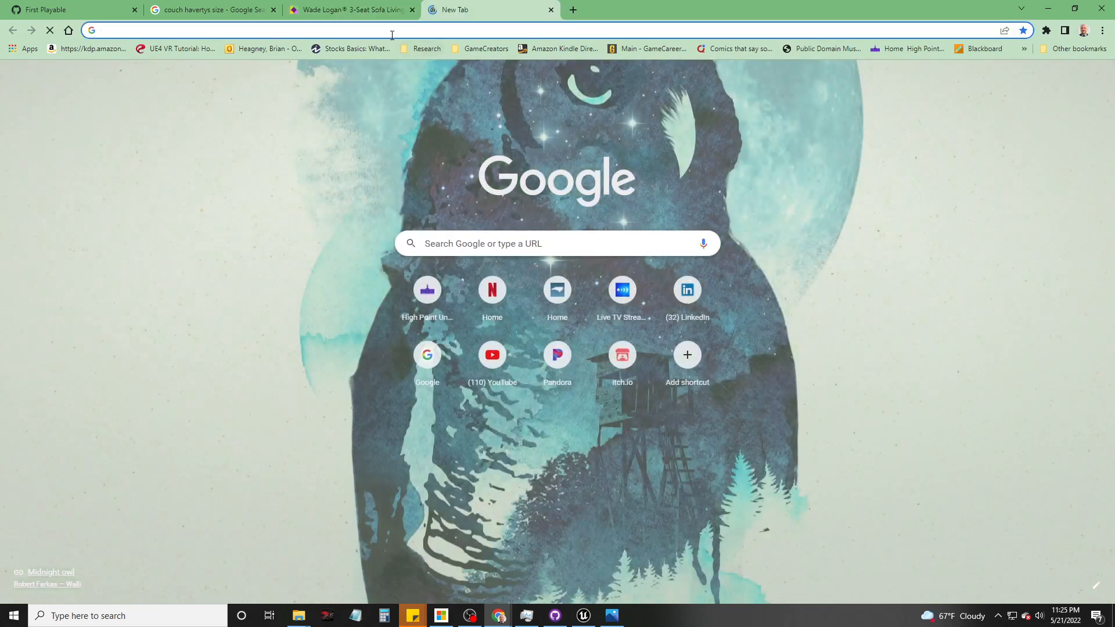
{"action": "type", "text": "inches to cm"}
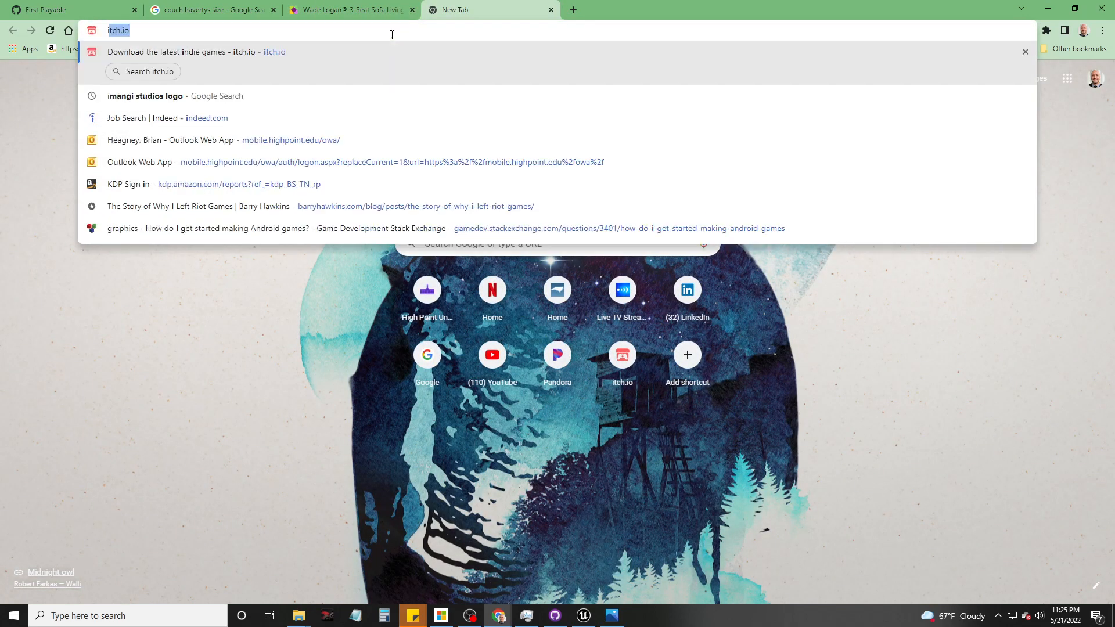
{"action": "key", "text": "Return"}
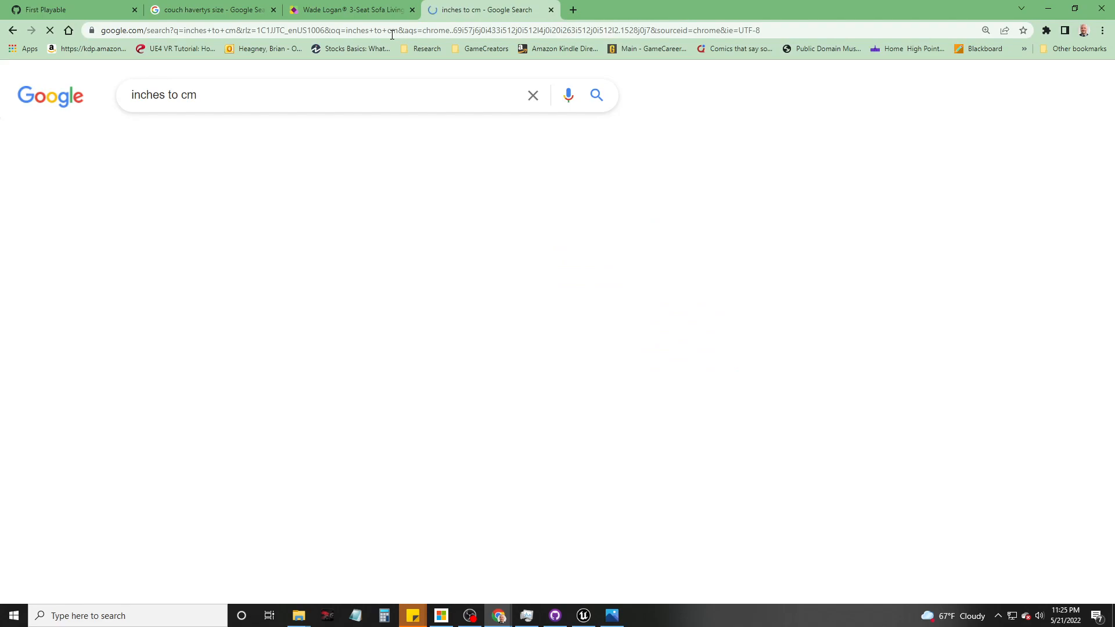
{"action": "left_click", "coordinate": [356, 10]}
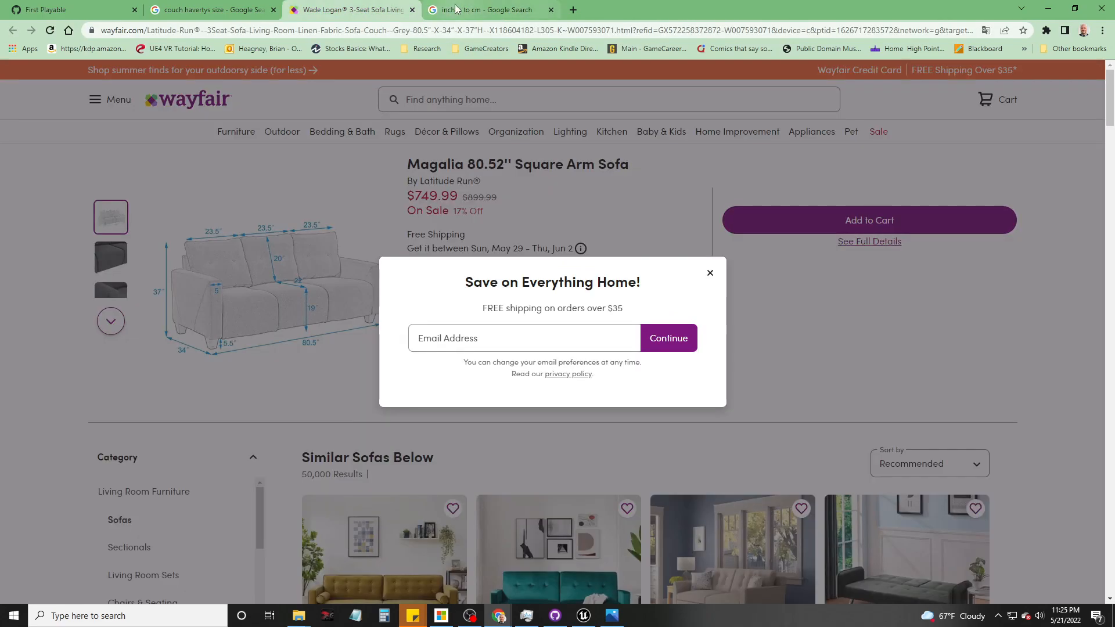
{"action": "left_click", "coordinate": [465, 10]}
{"action": "left_click", "coordinate": [154, 261]}
{"action": "type", "text": "80.5"}
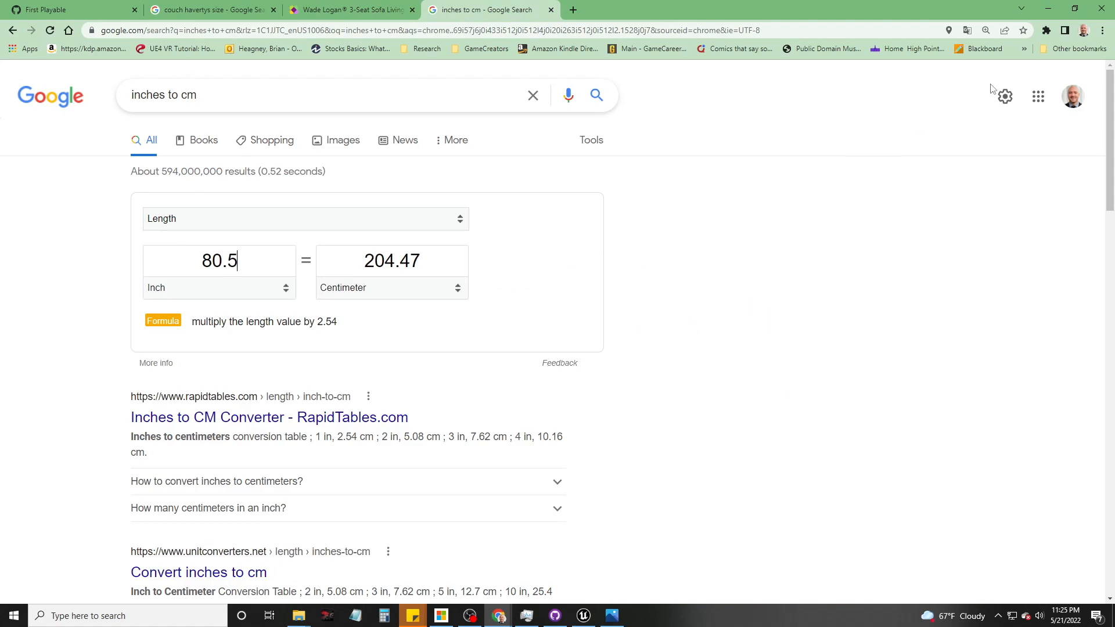
Step: Switch back to Unreal Engine, enlarge the Details area, and set the Box Brush's X size to 205
{"action": "left_click", "coordinate": [1050, 8]}
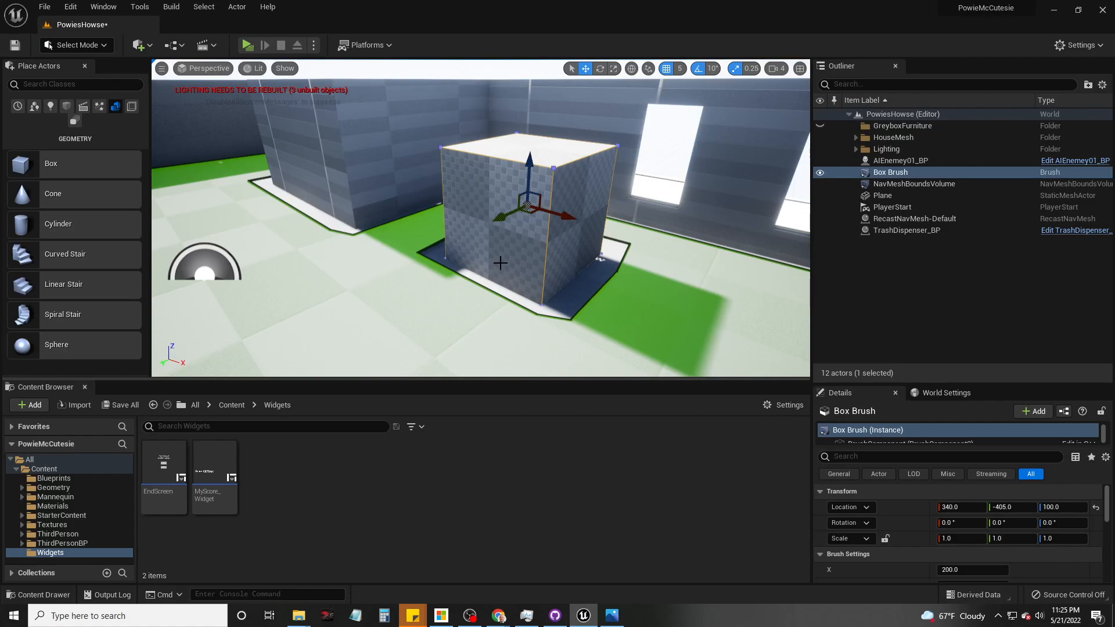
{"action": "left_click_drag", "start_coordinate": [886, 382], "coordinate": [887, 166]}
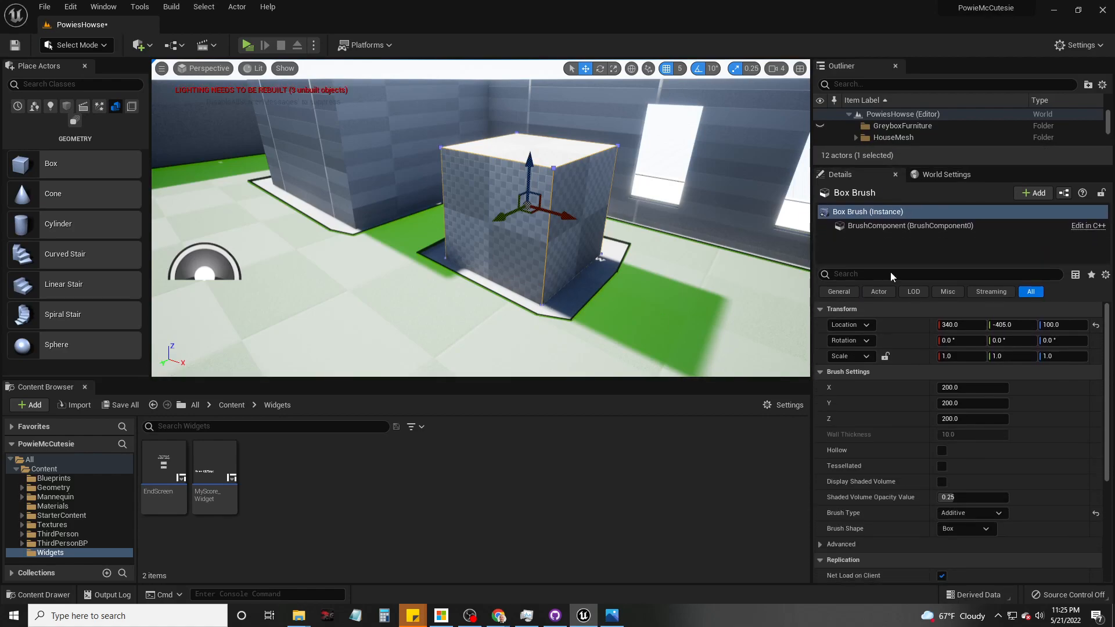
{"action": "left_click", "coordinate": [949, 387]}
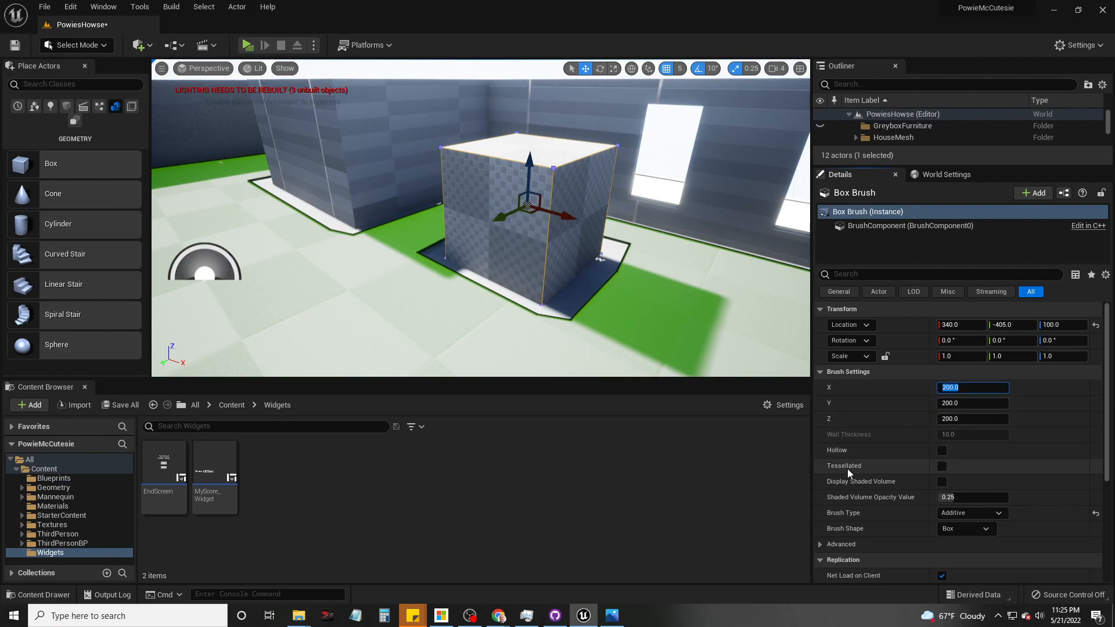
{"action": "type", "text": "205"}
{"action": "key", "text": "Return"}
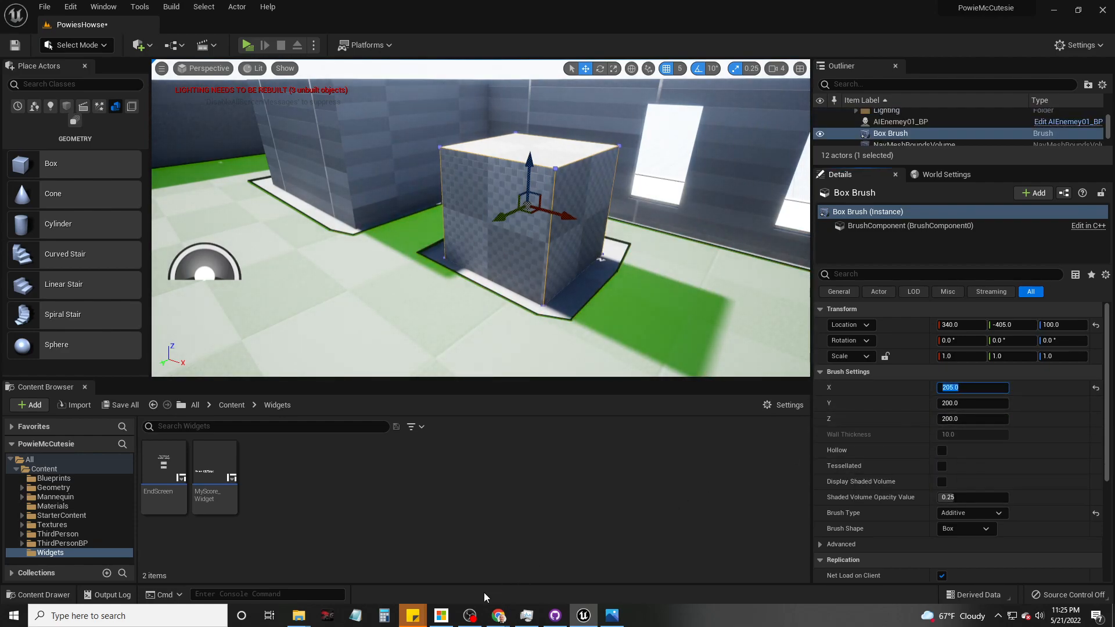
Step: Switch to Chrome, recheck the sofa listing, and convert its 34 inch depth to centimetres
{"action": "mouse_move", "coordinate": [498, 616]}
{"action": "left_click", "coordinate": [595, 594]}
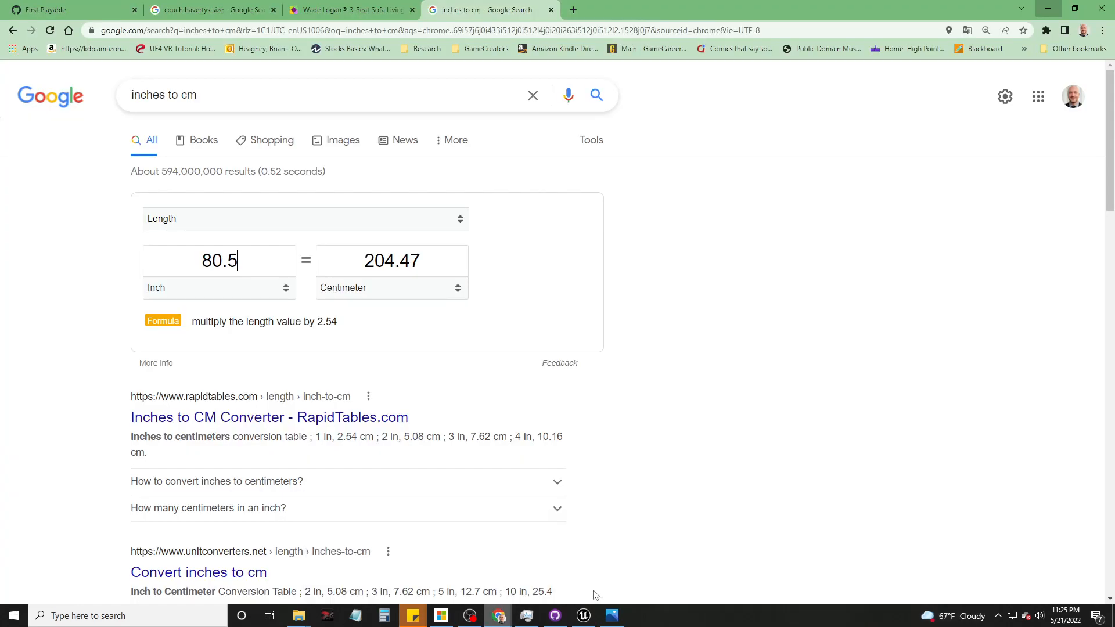
{"action": "left_click", "coordinate": [354, 6]}
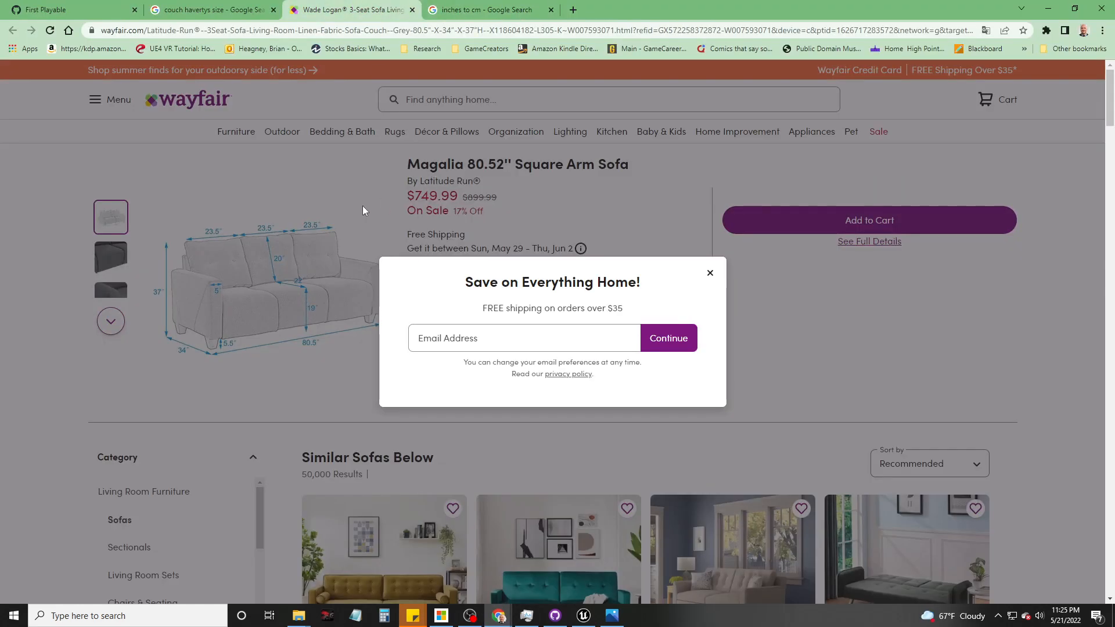
{"action": "left_click", "coordinate": [488, 10]}
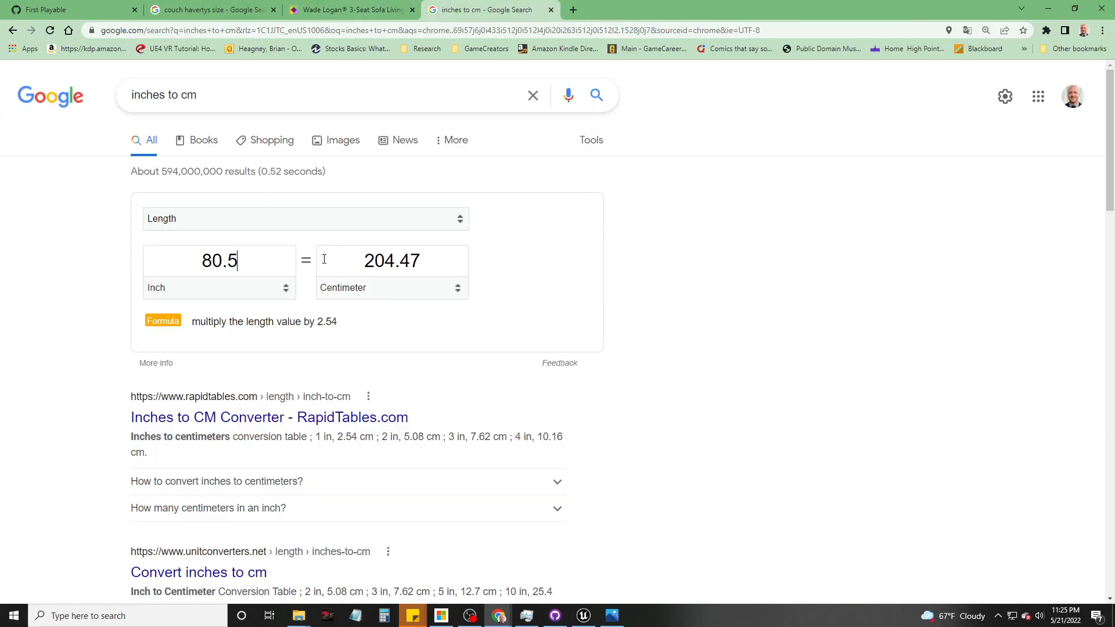
{"action": "left_click_drag", "start_coordinate": [246, 262], "coordinate": [166, 263]}
{"action": "type", "text": "34"}
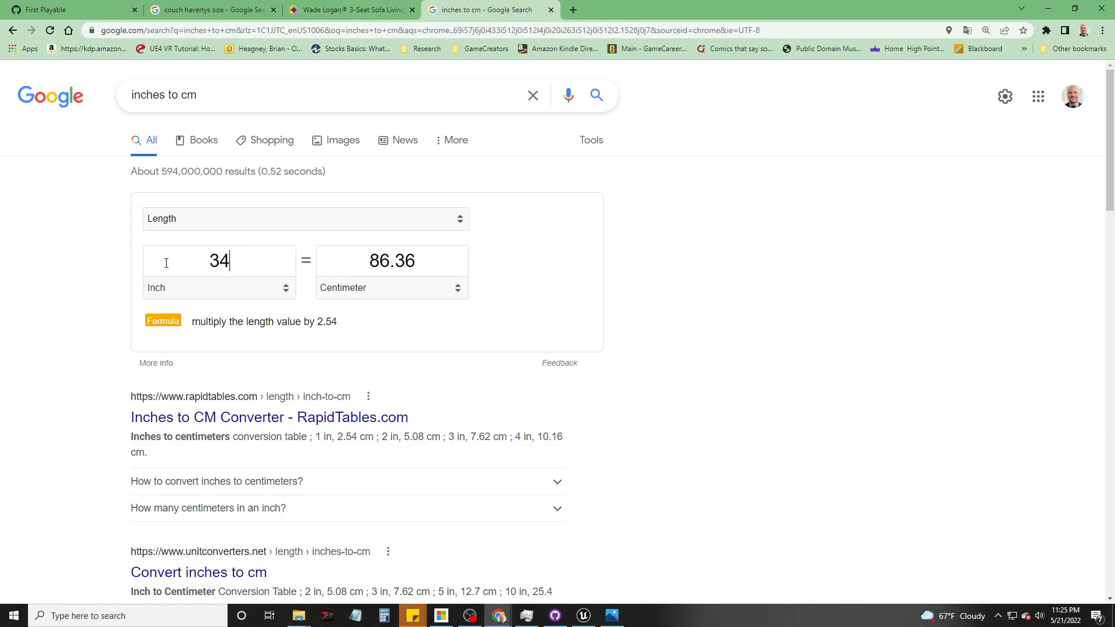
Step: Switch back to Unreal Engine and set the Box Brush's Y size to 85
{"action": "left_click", "coordinate": [584, 616]}
{"action": "left_click", "coordinate": [954, 403]}
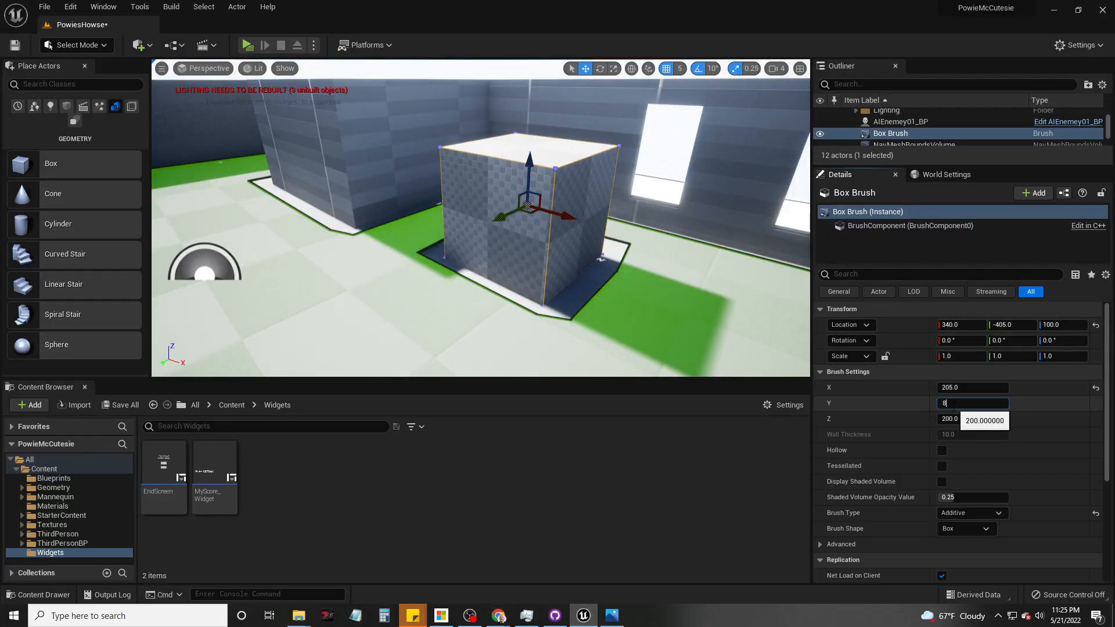
{"action": "left_click", "coordinate": [954, 403]}
{"action": "type", "text": "85"}
{"action": "key", "text": "Return"}
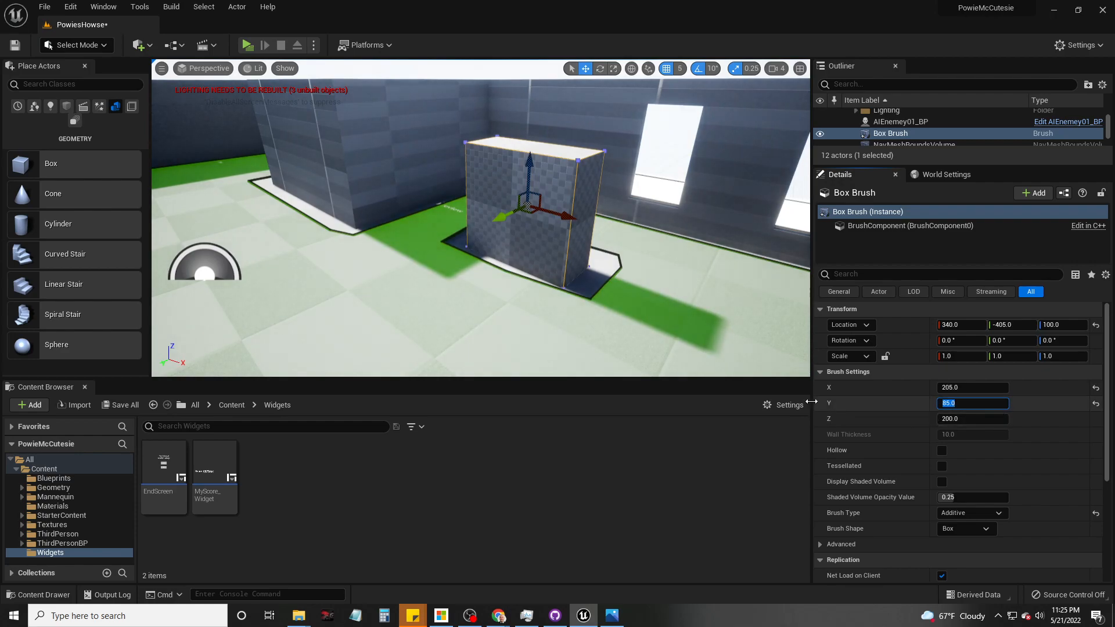
Step: Switch to Chrome, dismiss the sign-up popup on the Wayfair sofa listing, and check the sofa's height
{"action": "mouse_move", "coordinate": [609, 617]}
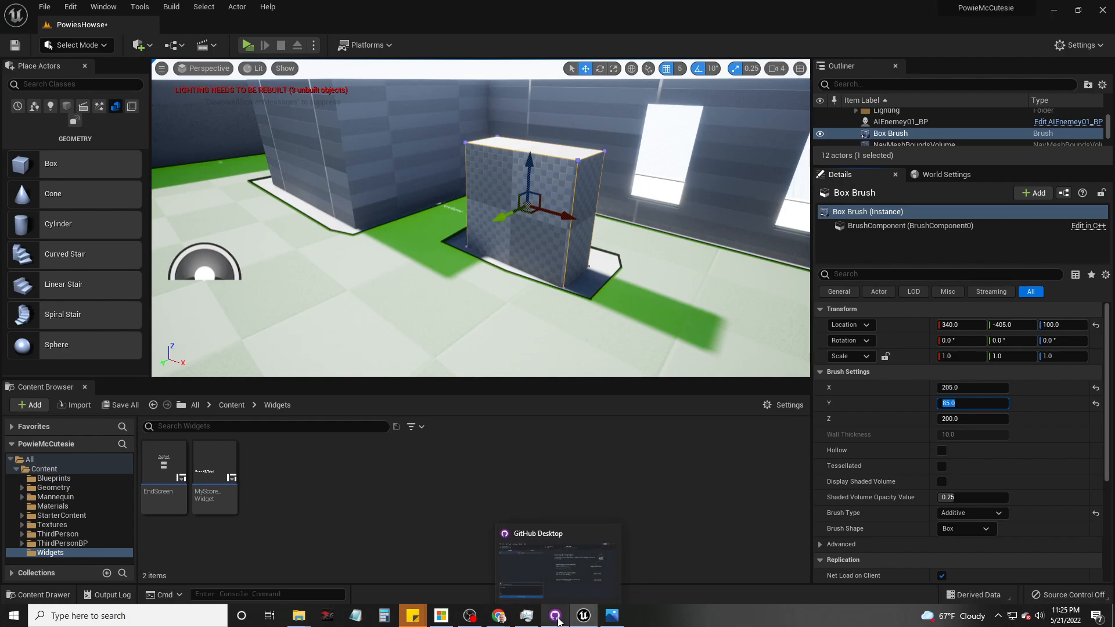
{"action": "mouse_move", "coordinate": [498, 616]}
{"action": "left_click", "coordinate": [643, 568]}
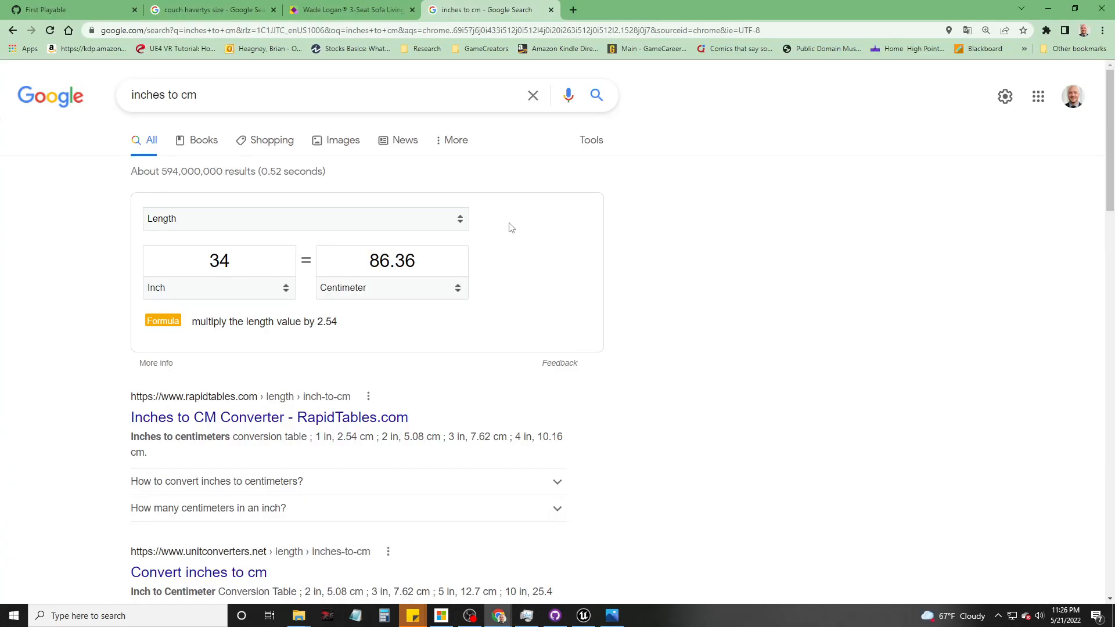
{"action": "left_click", "coordinate": [346, 8]}
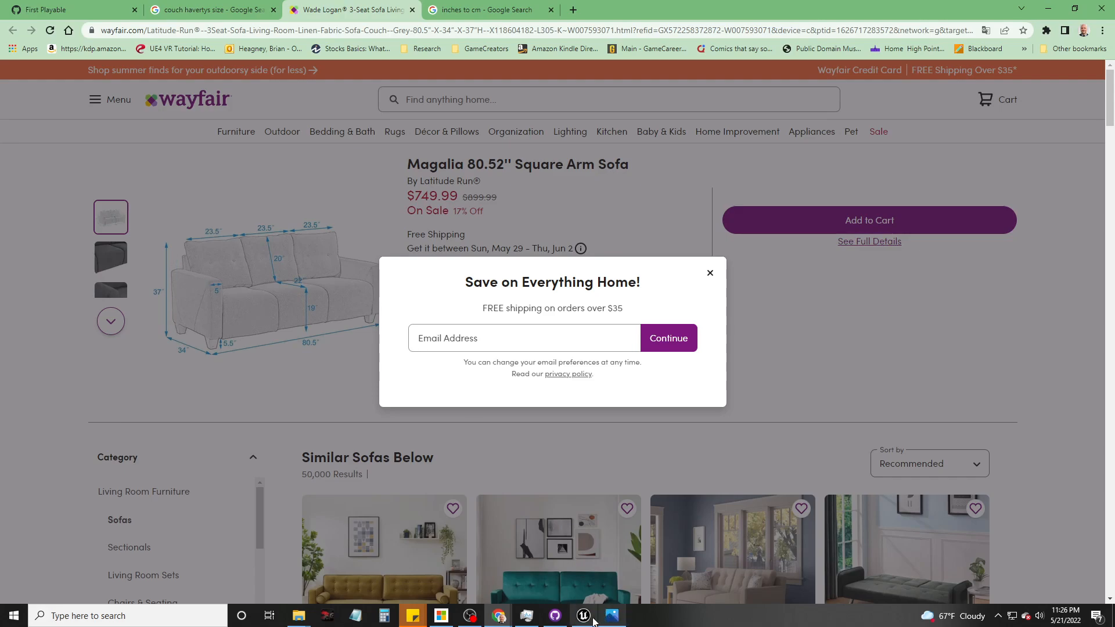
{"action": "left_click", "coordinate": [710, 273]}
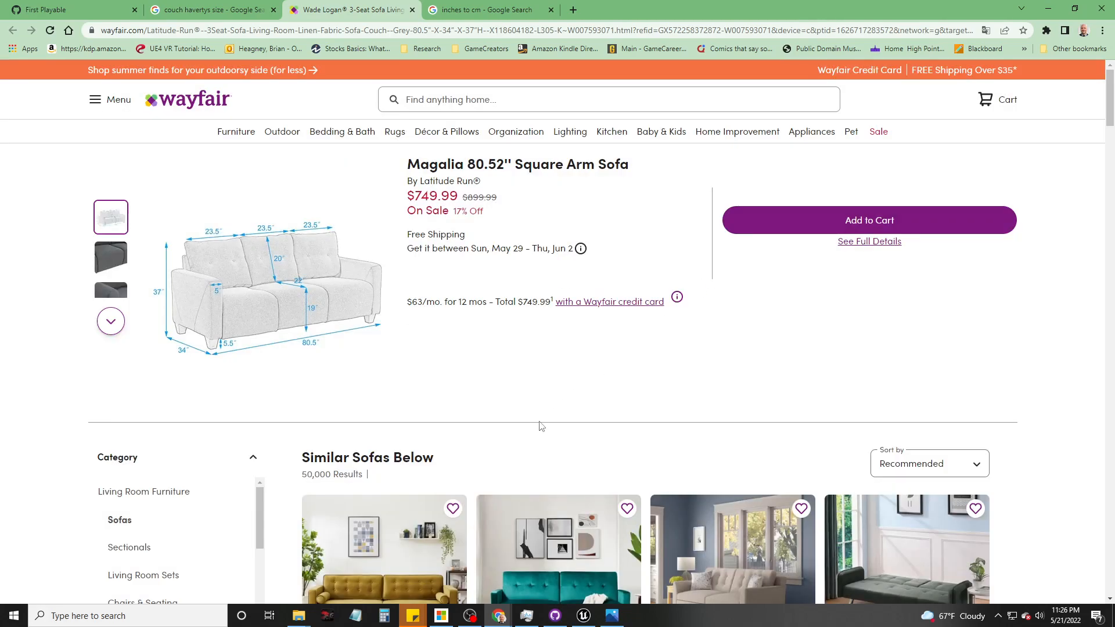
Step: Convert the sofa's 37 inch height to centimetres in Chrome's inches-to-cm converter
{"action": "left_click", "coordinate": [583, 618]}
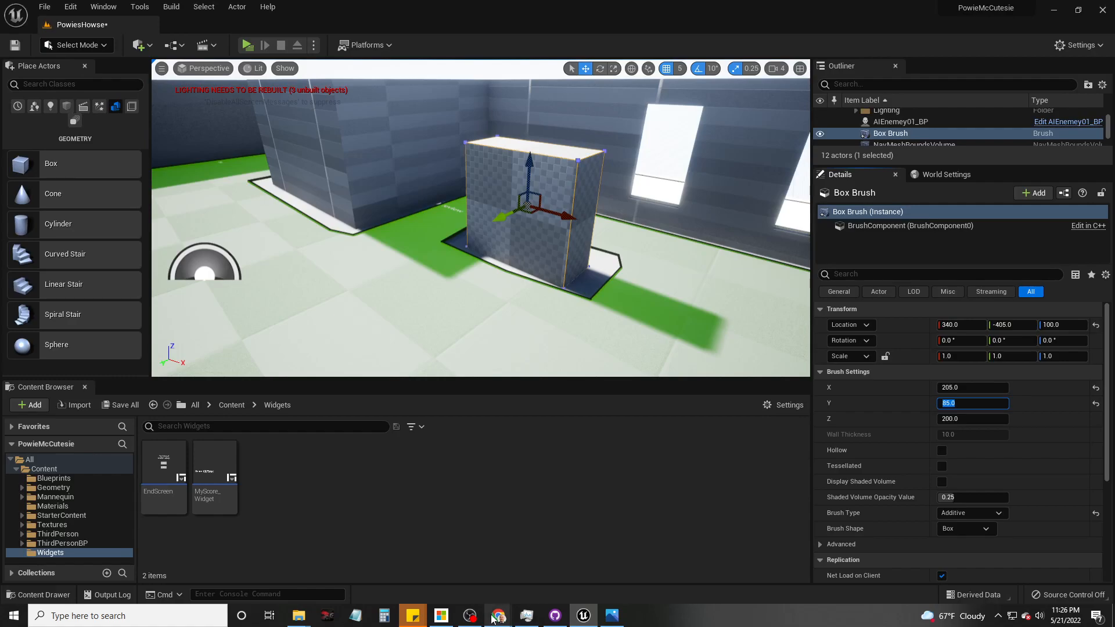
{"action": "mouse_move", "coordinate": [498, 616]}
{"action": "mouse_move", "coordinate": [612, 575]}
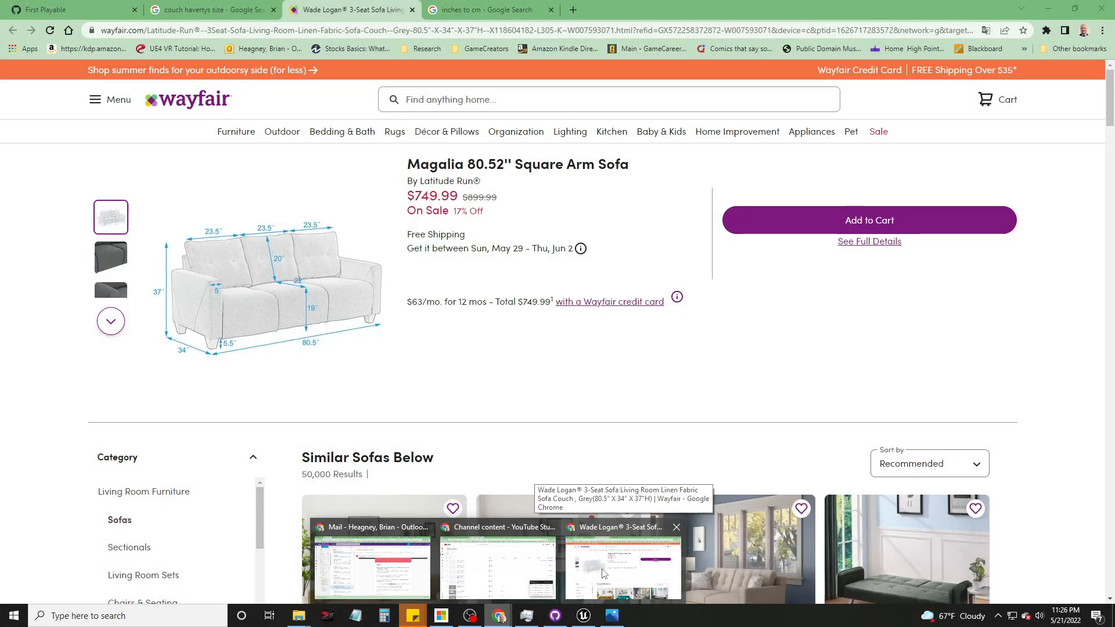
{"action": "left_click", "coordinate": [604, 574]}
{"action": "left_click", "coordinate": [485, 10]}
{"action": "double_click", "coordinate": [239, 258]}
{"action": "type", "text": "37"}
{"action": "double_click", "coordinate": [238, 258]}
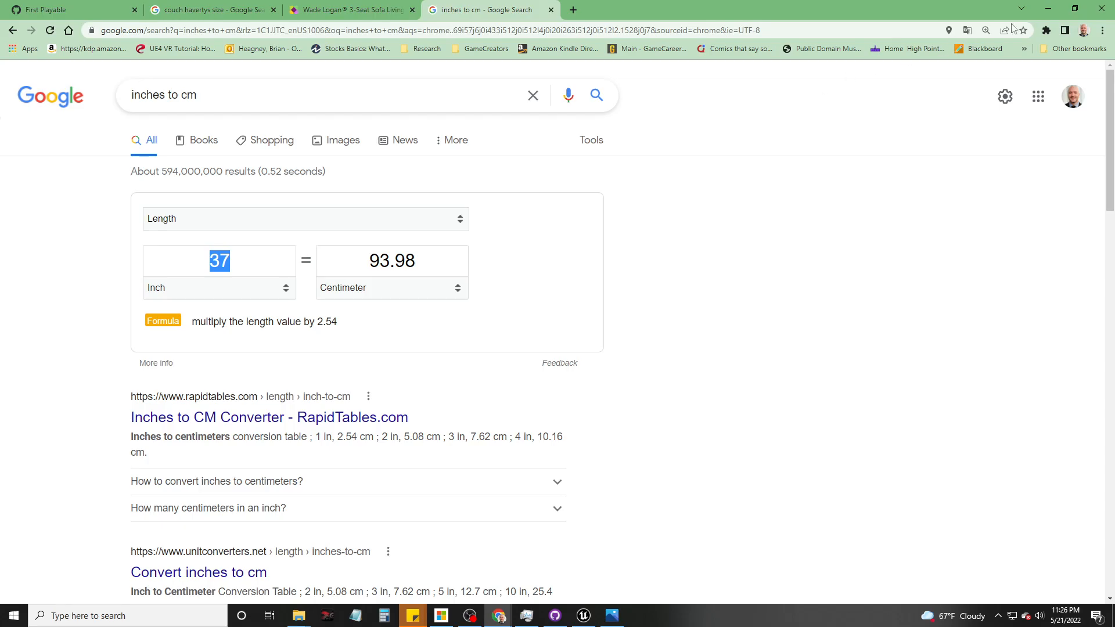
Step: Switch back to Unreal Engine, set the Box Brush's Z size to 94, and drop the box onto the floor
{"action": "left_click", "coordinate": [1048, 9]}
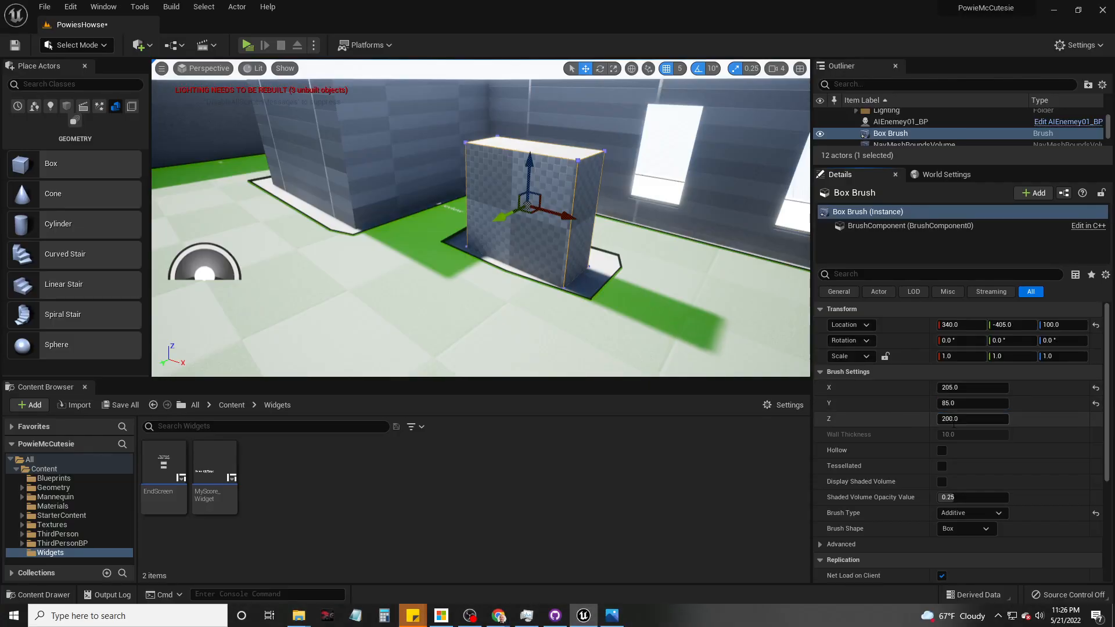
{"action": "left_click", "coordinate": [953, 419]}
{"action": "type", "text": "94"}
{"action": "key", "text": "Return"}
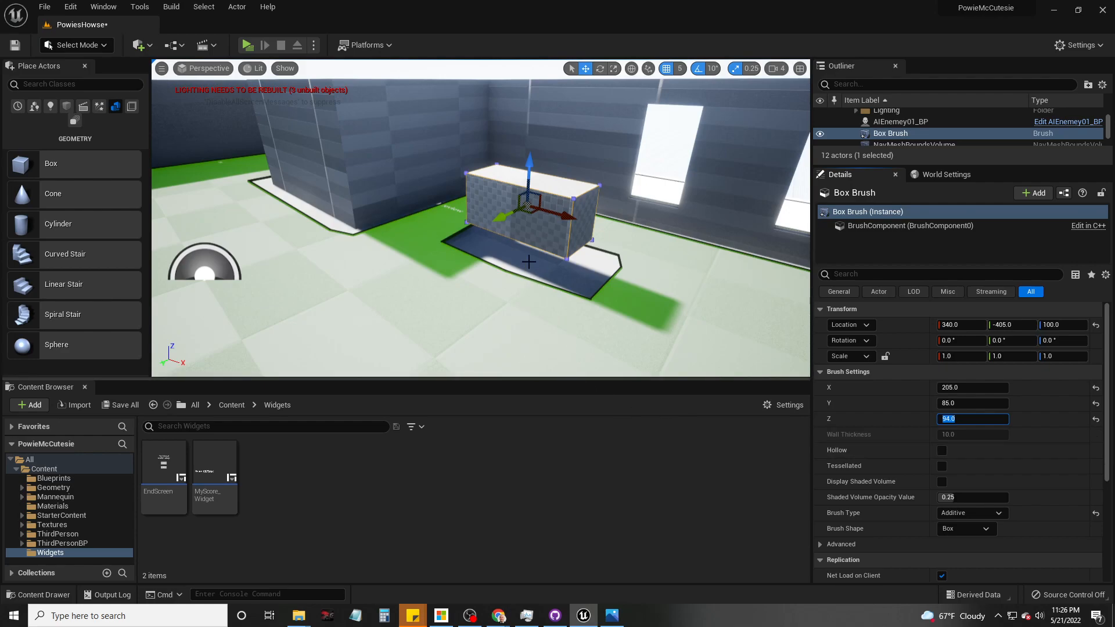
{"action": "left_click_drag", "start_coordinate": [531, 173], "coordinate": [532, 165]}
{"action": "key", "text": "End"}
Step: Place a copy of the box beneath the windows at X 580, Y -630, with the original rotated -90° about Z at X 355, Y -390
{"action": "mouse_move", "coordinate": [533, 165]}
{"action": "right_mouse_down"}
{"action": "mouse_move", "coordinate": [541, 235]}
{"action": "mouse_move", "coordinate": [549, 234]}
{"action": "right_mouse_up"}
{"action": "key", "text": "s"}
{"action": "key", "text": "e"}
{"action": "mouse_move", "coordinate": [549, 235]}
{"action": "left_mouse_down"}
{"action": "mouse_move", "coordinate": [540, 244]}
{"action": "mouse_move", "coordinate": [552, 257]}
{"action": "mouse_move", "coordinate": [496, 254]}
{"action": "mouse_move", "coordinate": [552, 235]}
{"action": "mouse_move", "coordinate": [498, 262]}
{"action": "mouse_move", "coordinate": [480, 229]}
{"action": "mouse_move", "coordinate": [580, 196]}
{"action": "mouse_move", "coordinate": [589, 205]}
{"action": "left_mouse_up"}
{"action": "key", "text": "w"}
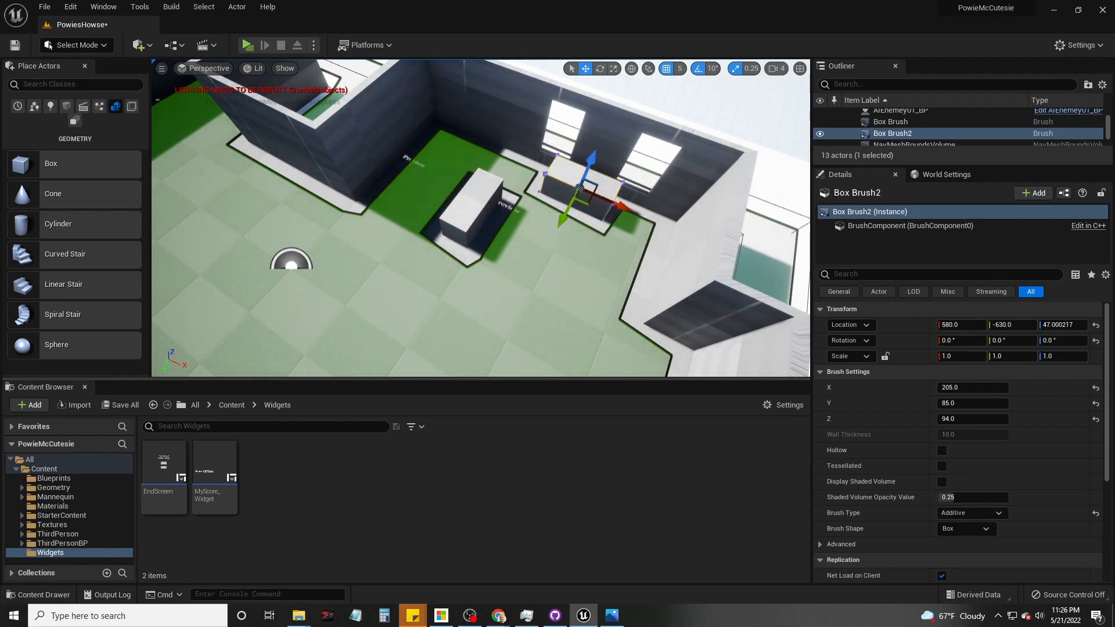
{"action": "left_click", "coordinate": [481, 221]}
{"action": "left_click_drag", "start_coordinate": [479, 221], "coordinate": [484, 226]}
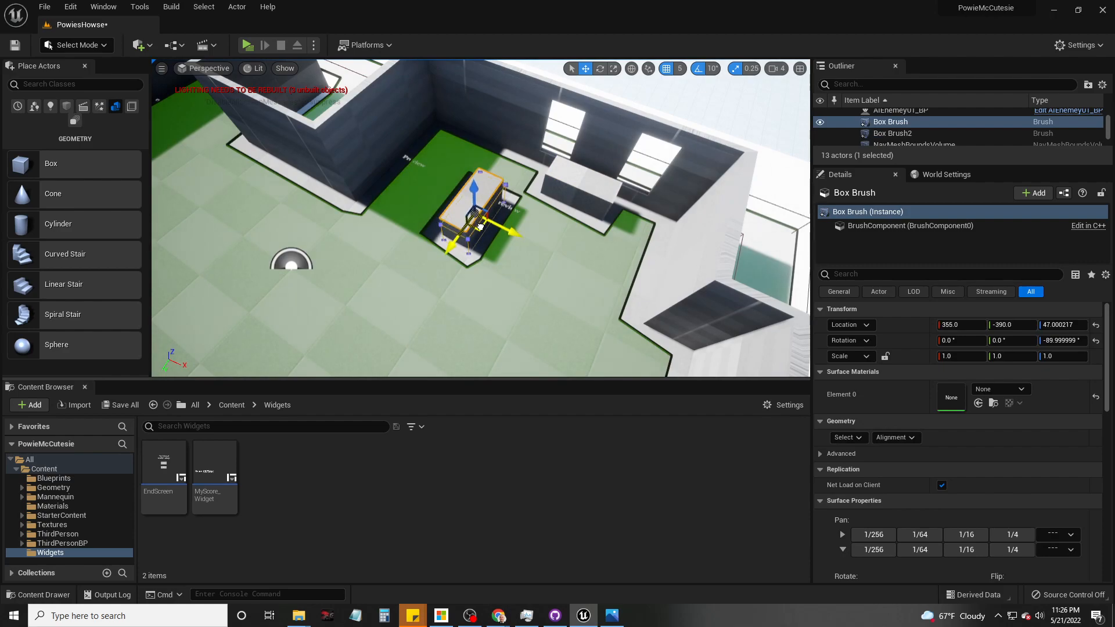
Step: Look through the level's actors, select NavMeshBoundsVolume in the Outliner, and examine its properties
{"action": "left_click", "coordinate": [569, 188]}
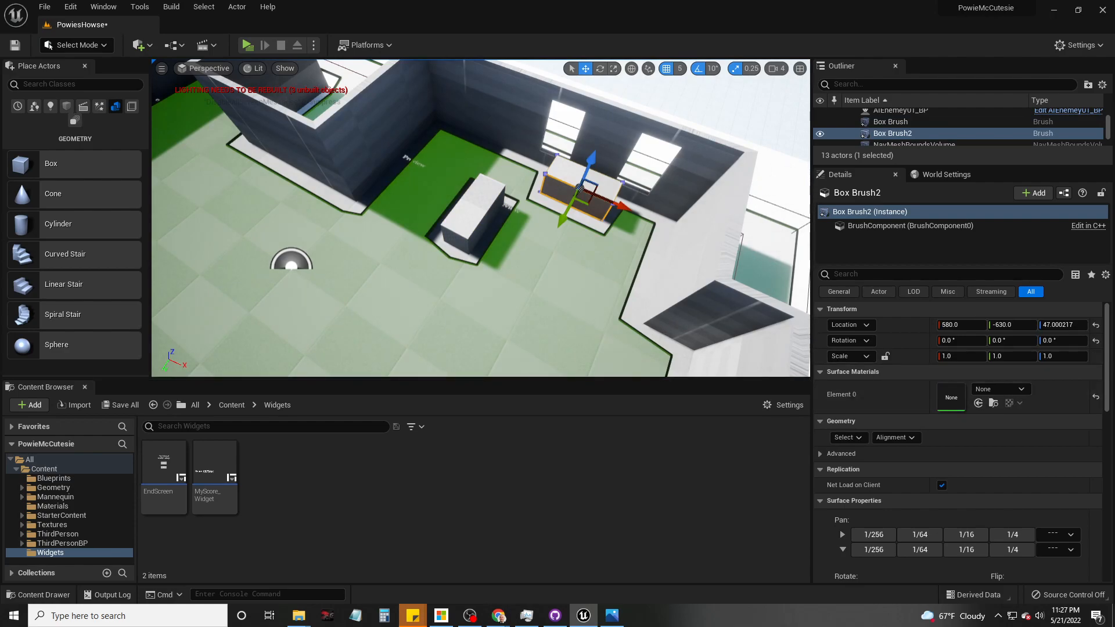
{"action": "left_click", "coordinate": [555, 300]}
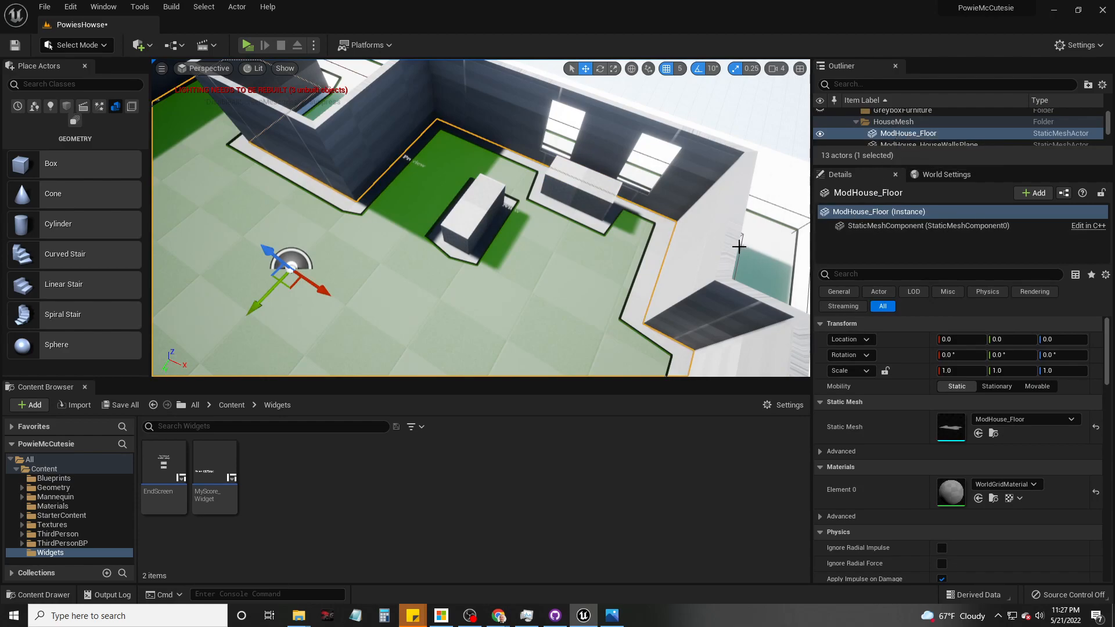
{"action": "left_click", "coordinate": [777, 177]}
{"action": "left_click_drag", "start_coordinate": [908, 166], "coordinate": [900, 323]}
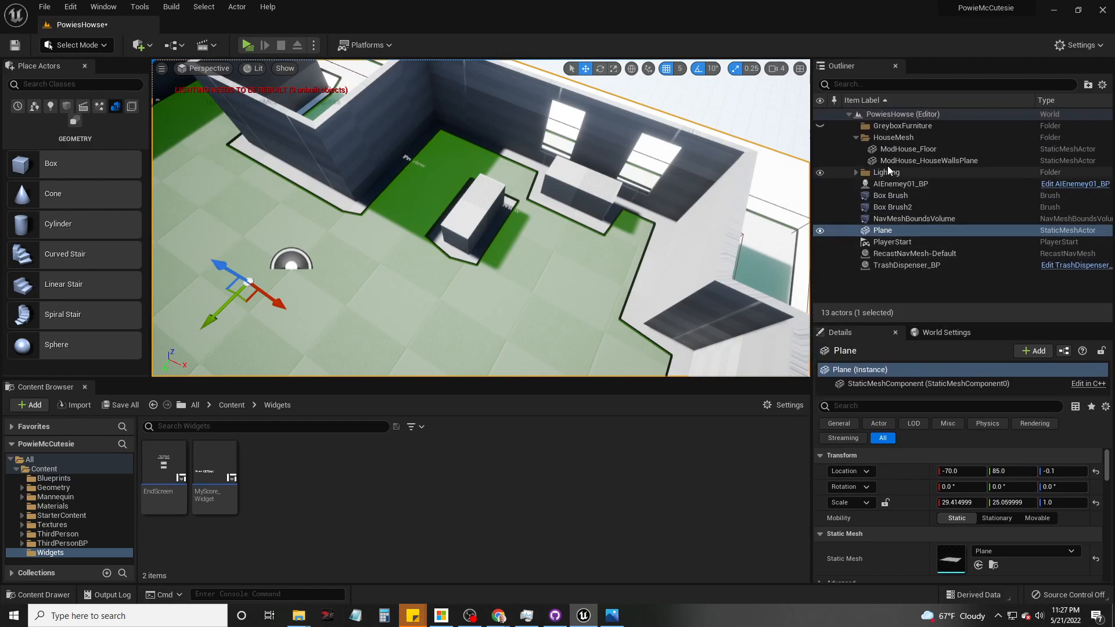
{"action": "left_click", "coordinate": [902, 219]}
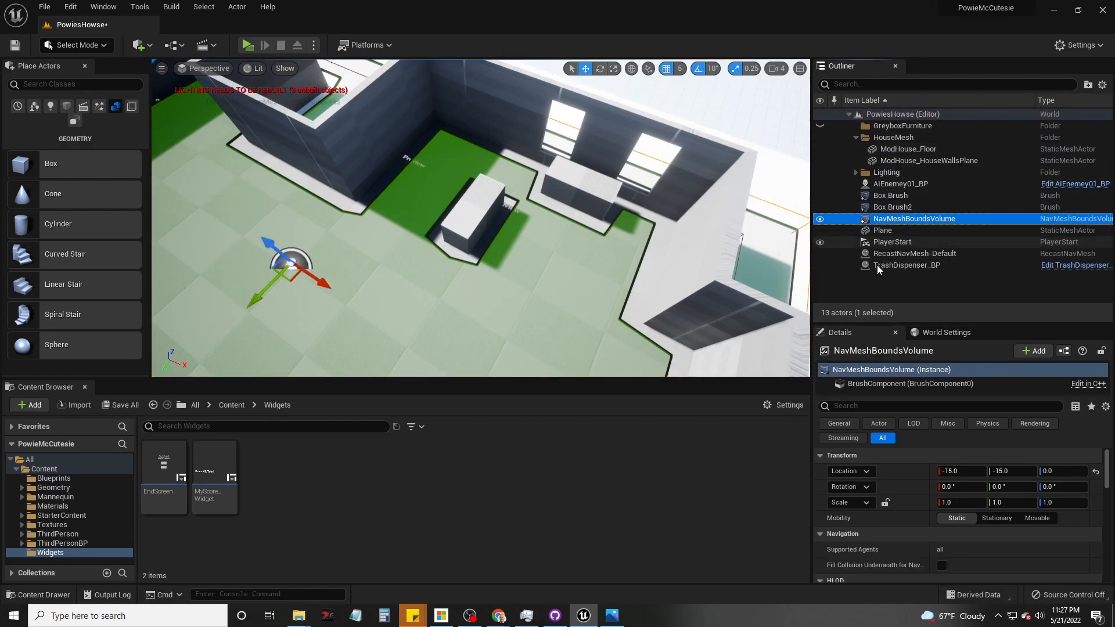
{"action": "left_click_drag", "start_coordinate": [907, 323], "coordinate": [907, 167]}
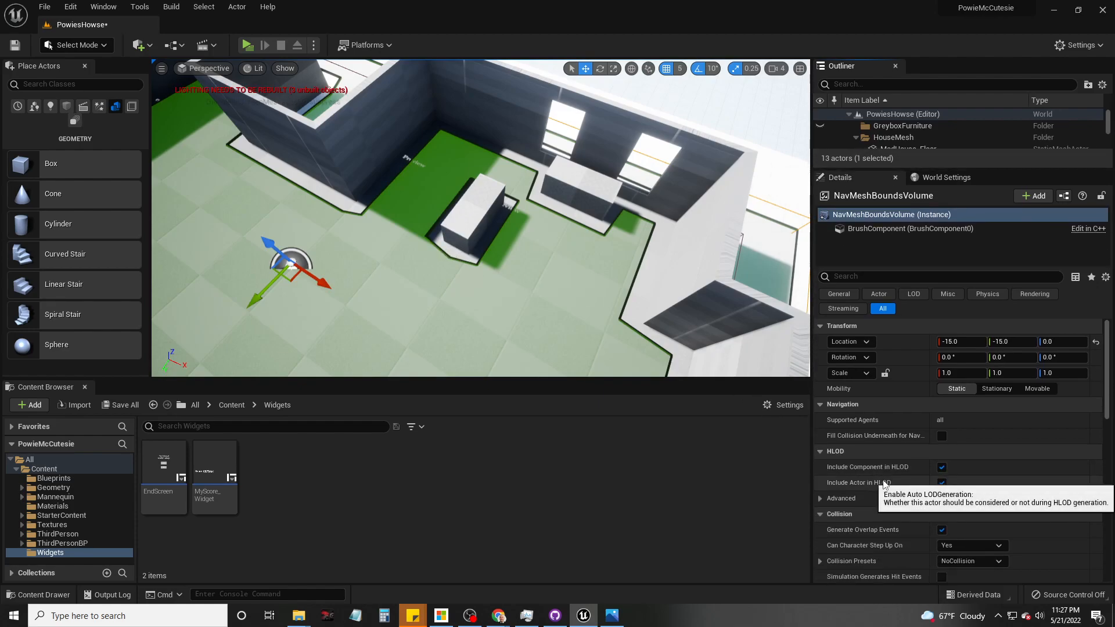
Step: Read through the NavMeshBoundsVolume's navigation, HLOD, collision, brush and actor settings
{"action": "scroll", "coordinate": [887, 528], "scroll_direction": "down", "scroll_amount": 8}
{"action": "scroll", "coordinate": [908, 559], "scroll_direction": "down", "scroll_amount": 6}
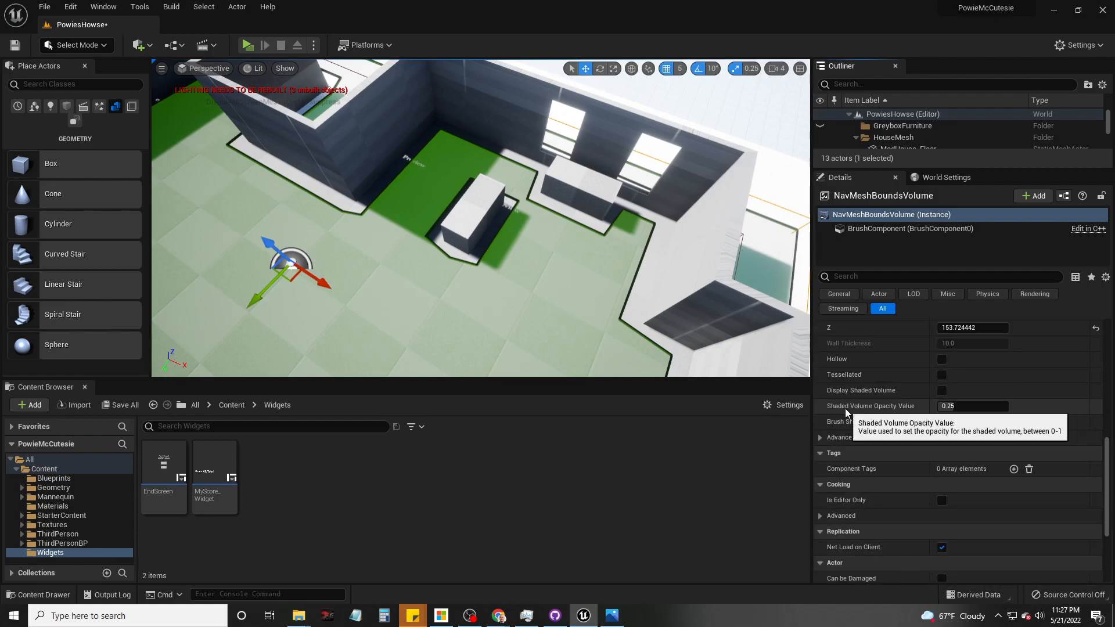
{"action": "scroll", "coordinate": [901, 523], "scroll_direction": "down", "scroll_amount": 4}
{"action": "scroll", "coordinate": [901, 547], "scroll_direction": "down", "scroll_amount": 2}
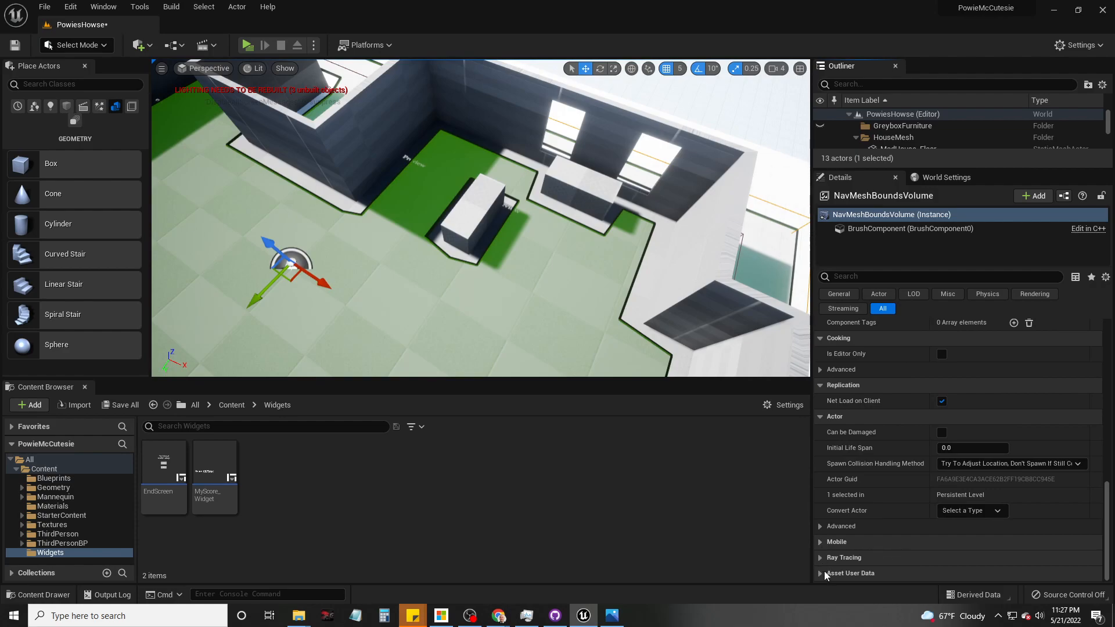
{"action": "scroll", "coordinate": [883, 472], "scroll_direction": "up", "scroll_amount": 6}
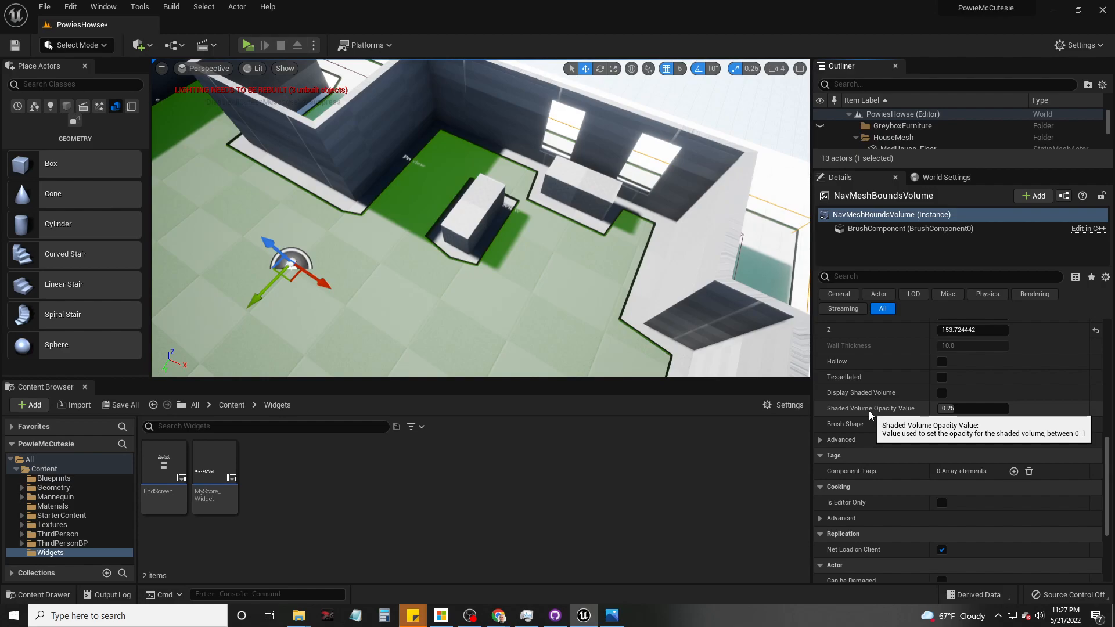
{"action": "scroll", "coordinate": [873, 470], "scroll_direction": "up", "scroll_amount": 2}
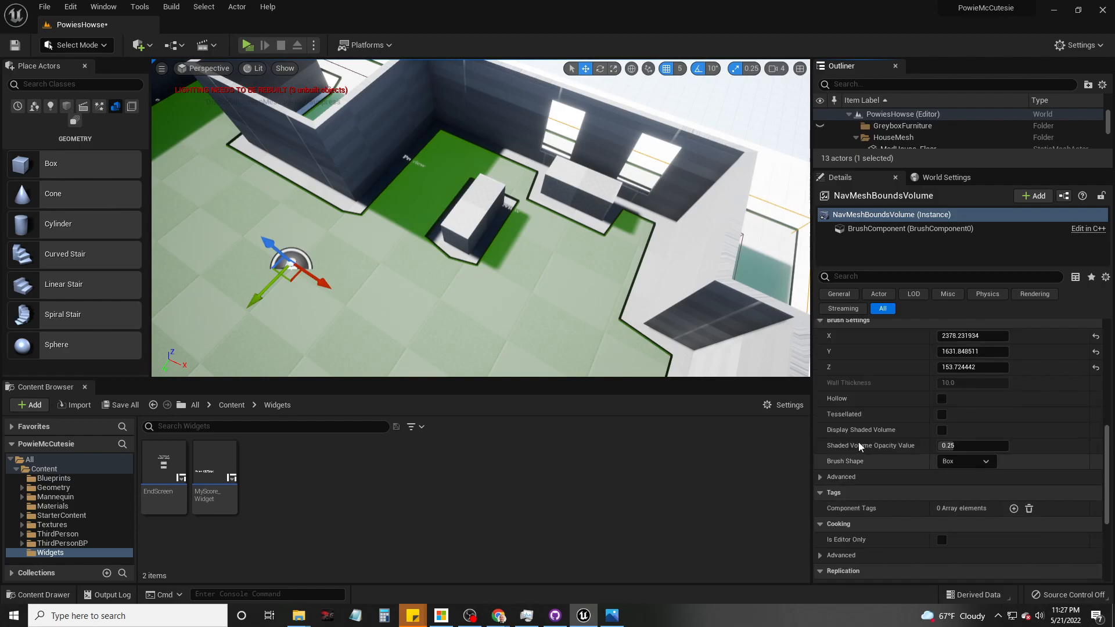
{"action": "scroll", "coordinate": [856, 455], "scroll_direction": "up", "scroll_amount": 6}
{"action": "scroll", "coordinate": [856, 455], "scroll_direction": "up", "scroll_amount": 12}
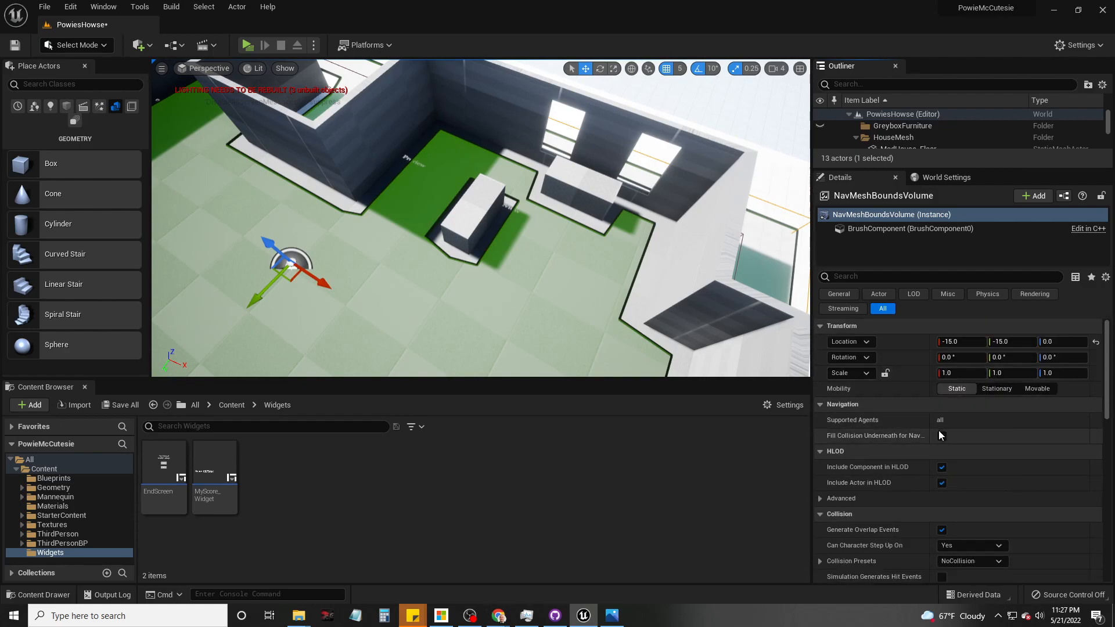
{"action": "left_click_drag", "start_coordinate": [1108, 406], "coordinate": [1075, 443]}
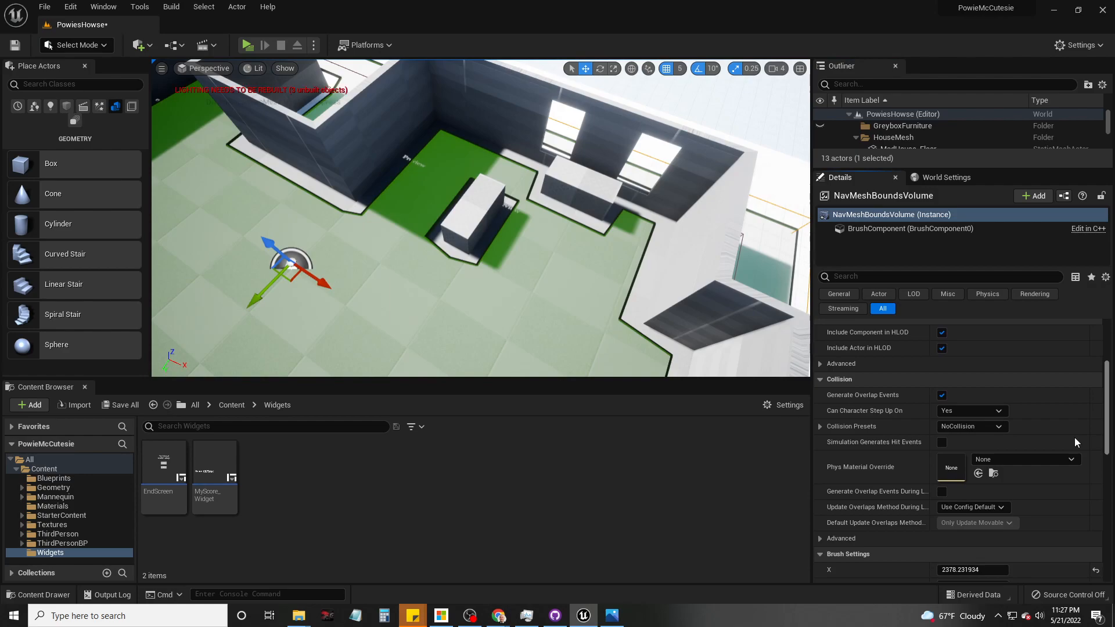
Step: Expand the NavMeshBoundsVolume's collision presets and its advanced HLOD, collision, brush and cooking settings, and examine them
{"action": "left_click", "coordinate": [820, 364]}
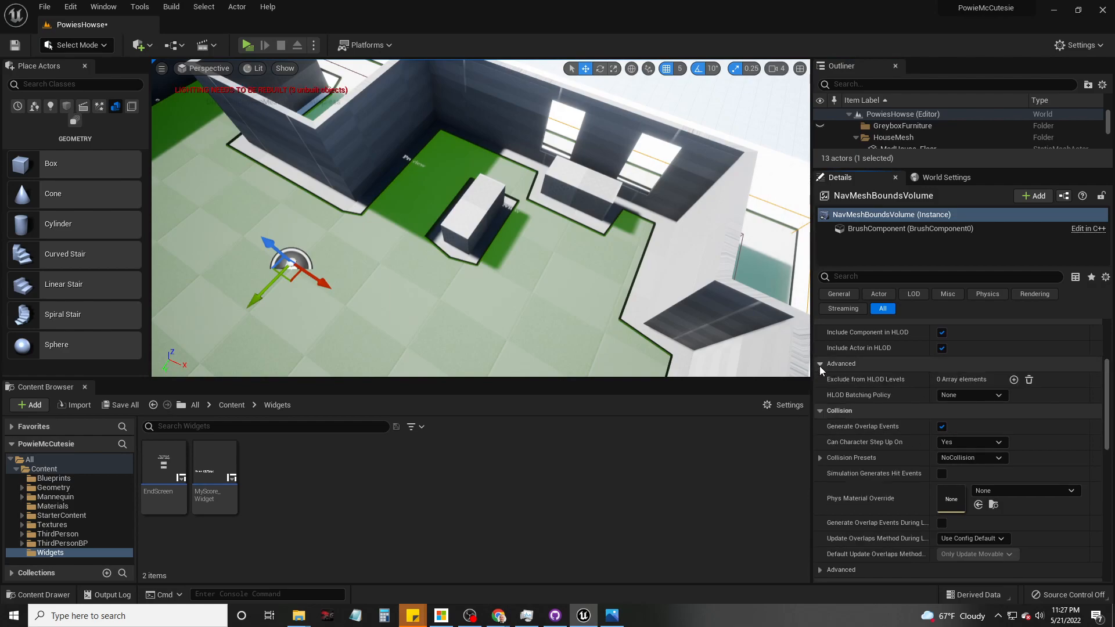
{"action": "left_click", "coordinate": [819, 458]}
{"action": "scroll", "coordinate": [900, 531], "scroll_direction": "down", "scroll_amount": 3}
{"action": "scroll", "coordinate": [900, 531], "scroll_direction": "down", "scroll_amount": 3}
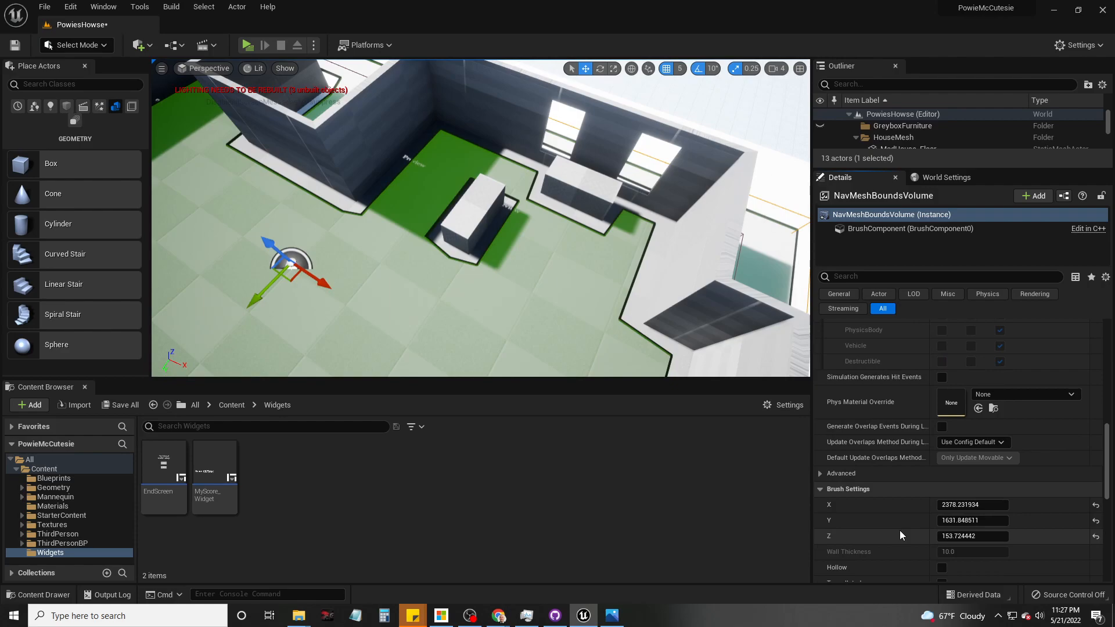
{"action": "left_click", "coordinate": [821, 473]}
{"action": "scroll", "coordinate": [911, 522], "scroll_direction": "down", "scroll_amount": 6}
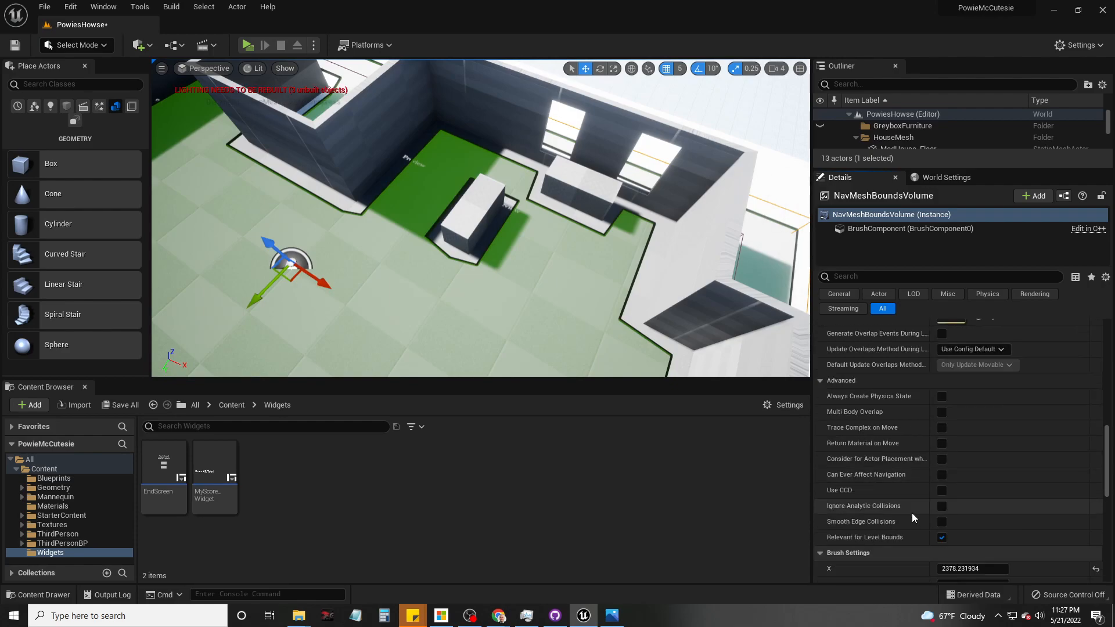
{"action": "scroll", "coordinate": [911, 524], "scroll_direction": "down", "scroll_amount": 2}
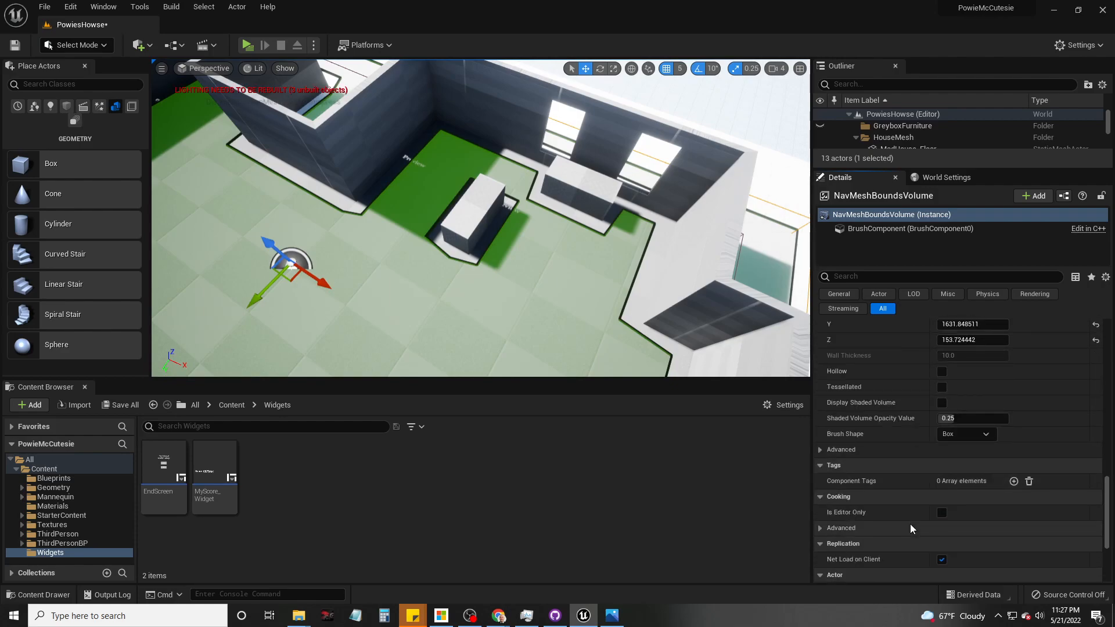
{"action": "left_click", "coordinate": [823, 455]}
{"action": "scroll", "coordinate": [904, 525], "scroll_direction": "down", "scroll_amount": 2}
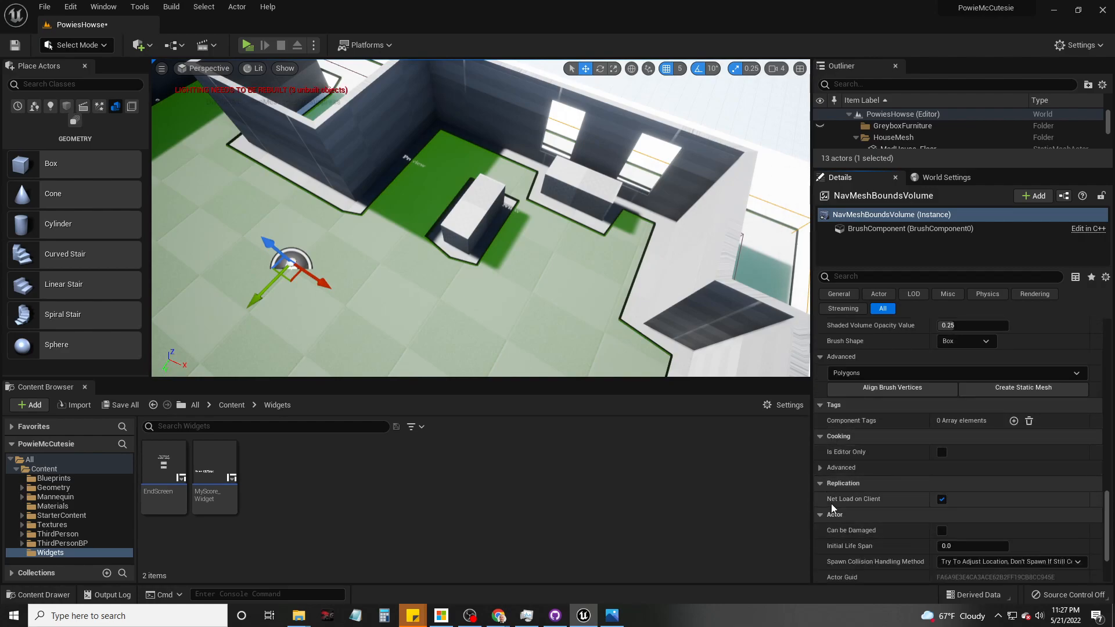
{"action": "left_click", "coordinate": [819, 469]}
{"action": "scroll", "coordinate": [878, 540], "scroll_direction": "down", "scroll_amount": 3}
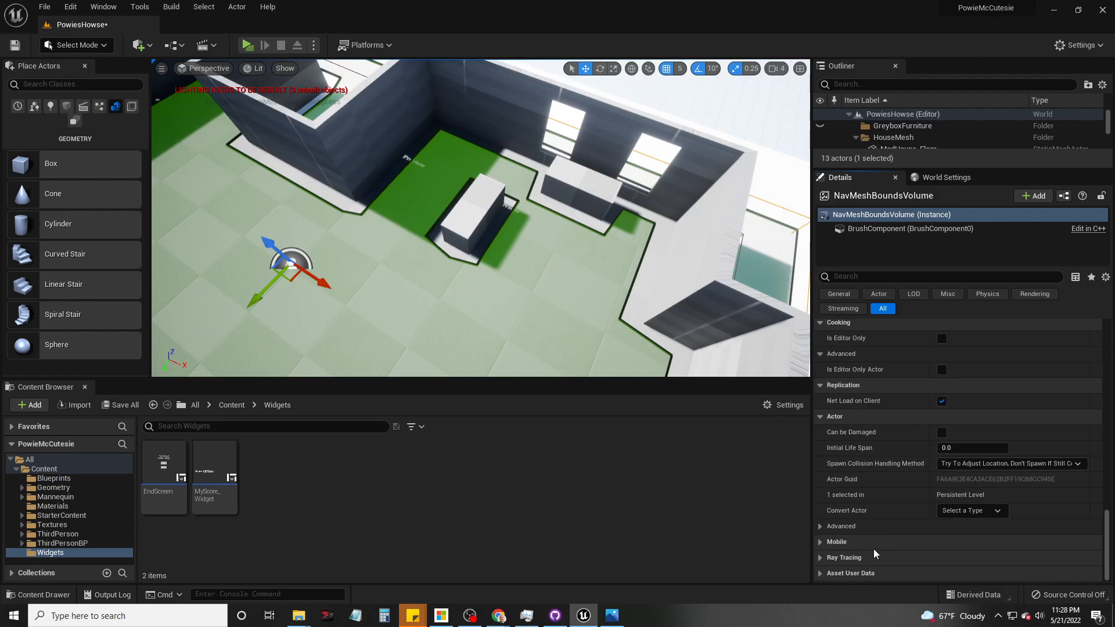
{"action": "scroll", "coordinate": [889, 528], "scroll_direction": "up", "scroll_amount": 5}
{"action": "scroll", "coordinate": [889, 528], "scroll_direction": "up", "scroll_amount": 8}
{"action": "left_click_drag", "start_coordinate": [1107, 436], "coordinate": [1099, 335]}
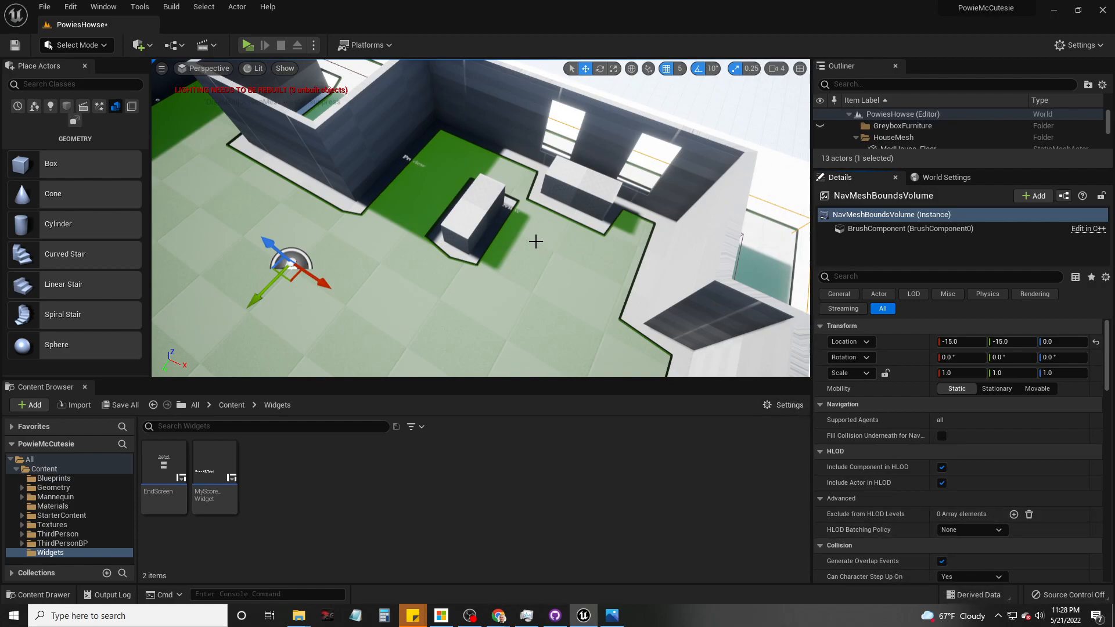
Step: Duplicate the rotated sofa box and place the copy beside it on the floor at X 575, Y -390
{"action": "left_click", "coordinate": [474, 227]}
{"action": "left_click_drag", "start_coordinate": [498, 228], "coordinate": [565, 268], "text": "alt"}
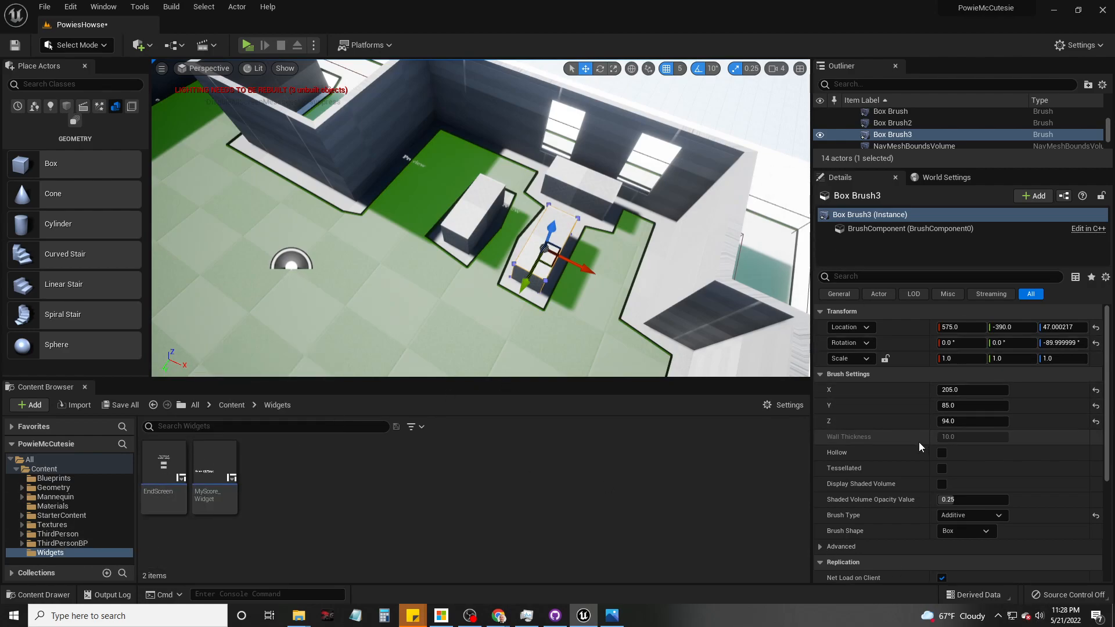
{"action": "scroll", "coordinate": [919, 443], "scroll_direction": "down", "scroll_amount": 4}
{"action": "scroll", "coordinate": [923, 399], "scroll_direction": "up", "scroll_amount": 4}
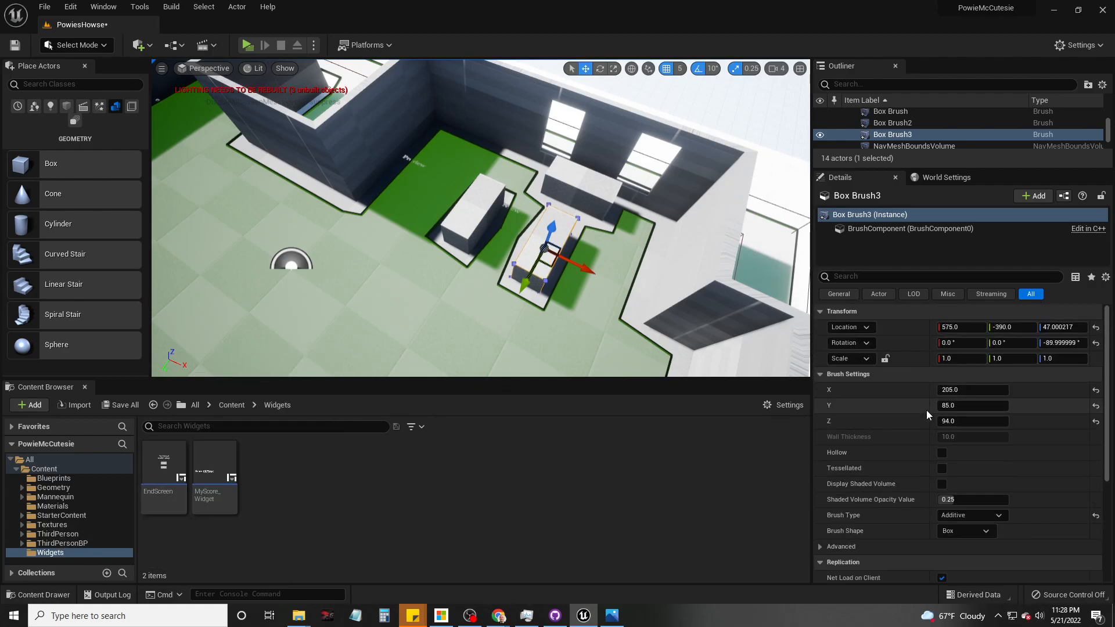
Step: Resize the copied box brush to X 100, Y 100 and a Z height of about 31.7
{"action": "left_click", "coordinate": [965, 389]}
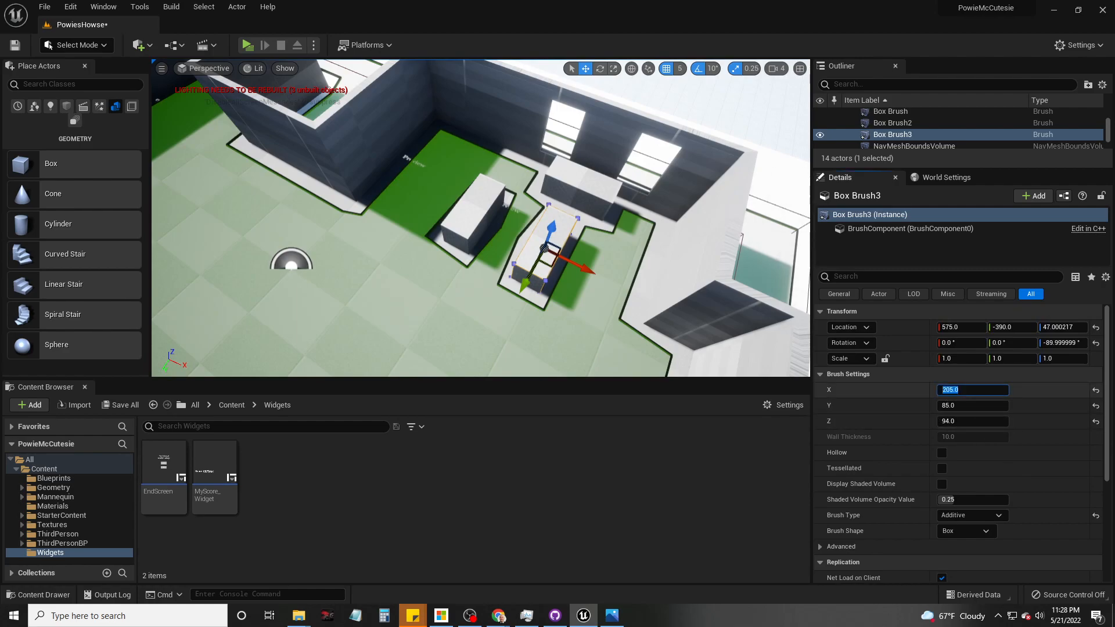
{"action": "type", "text": "100"}
{"action": "key", "text": "Return"}
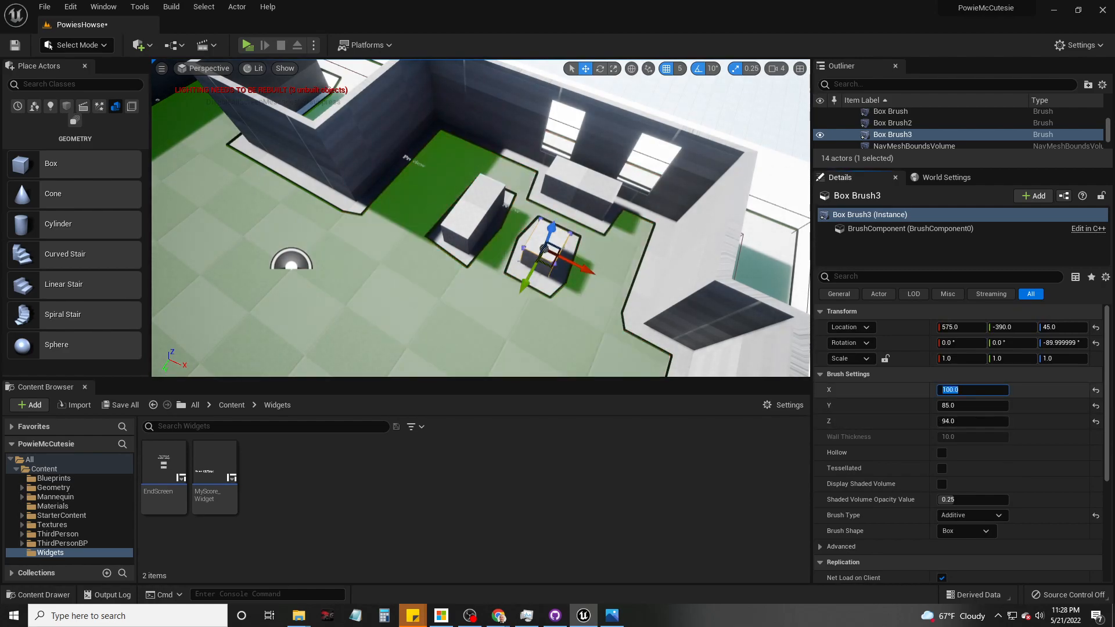
{"action": "left_click", "coordinate": [955, 406]}
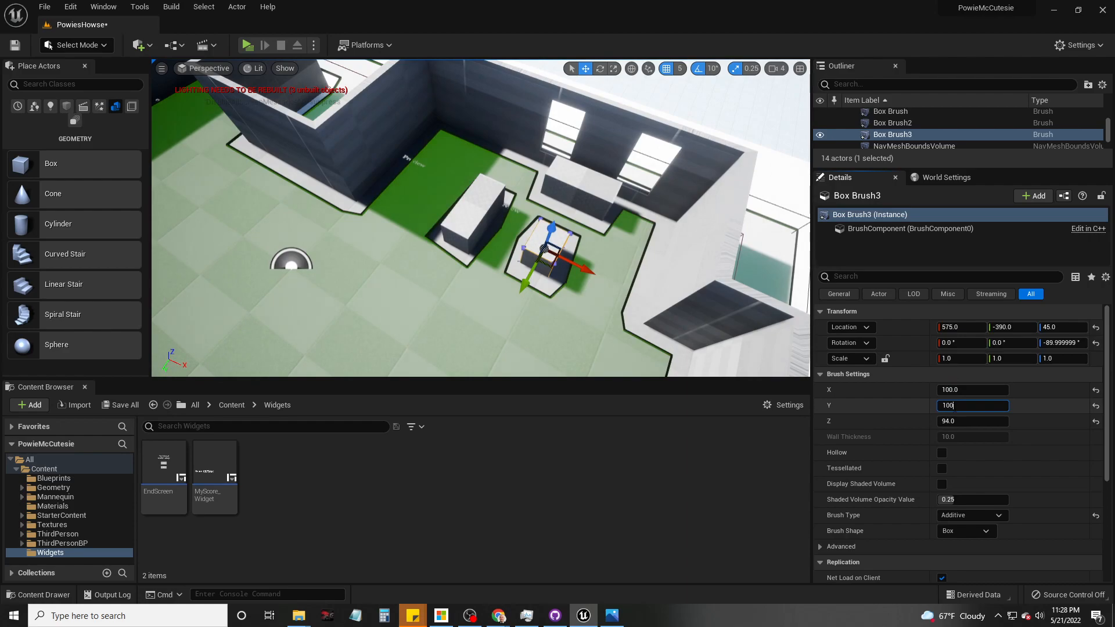
{"action": "type", "text": "100"}
{"action": "key", "text": "Return"}
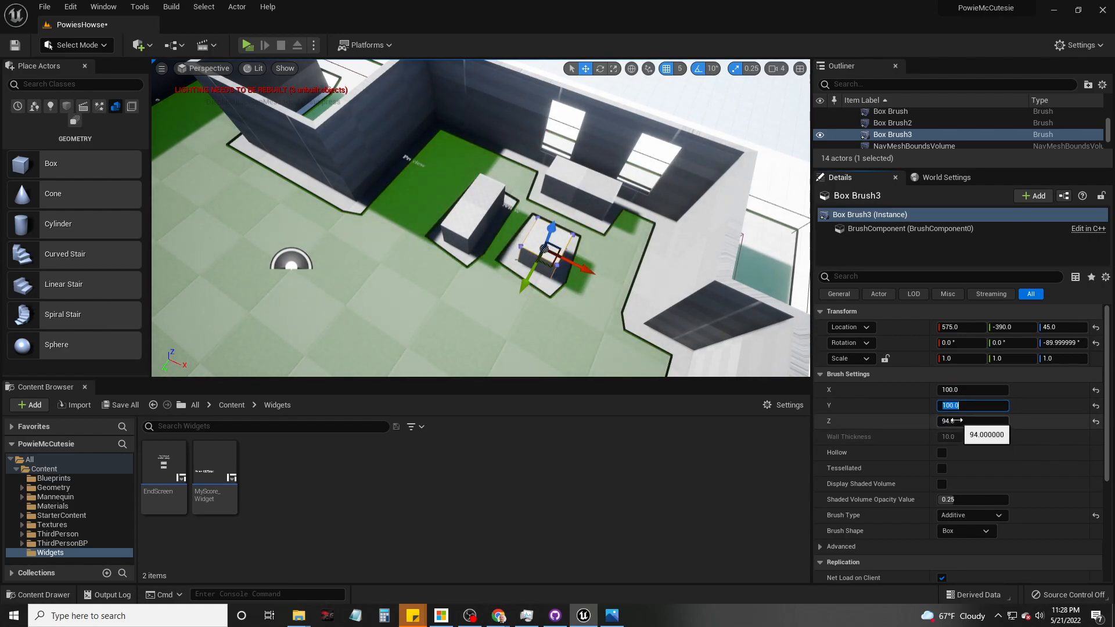
{"action": "left_click", "coordinate": [956, 421]}
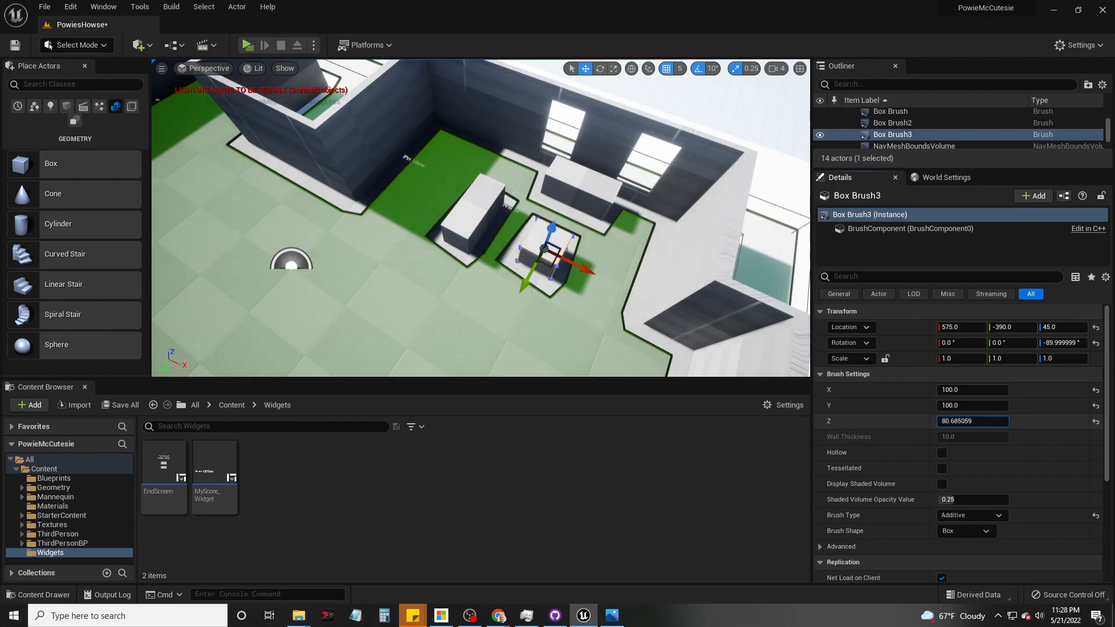
{"action": "left_click_drag", "start_coordinate": [957, 421], "coordinate": [941, 420]}
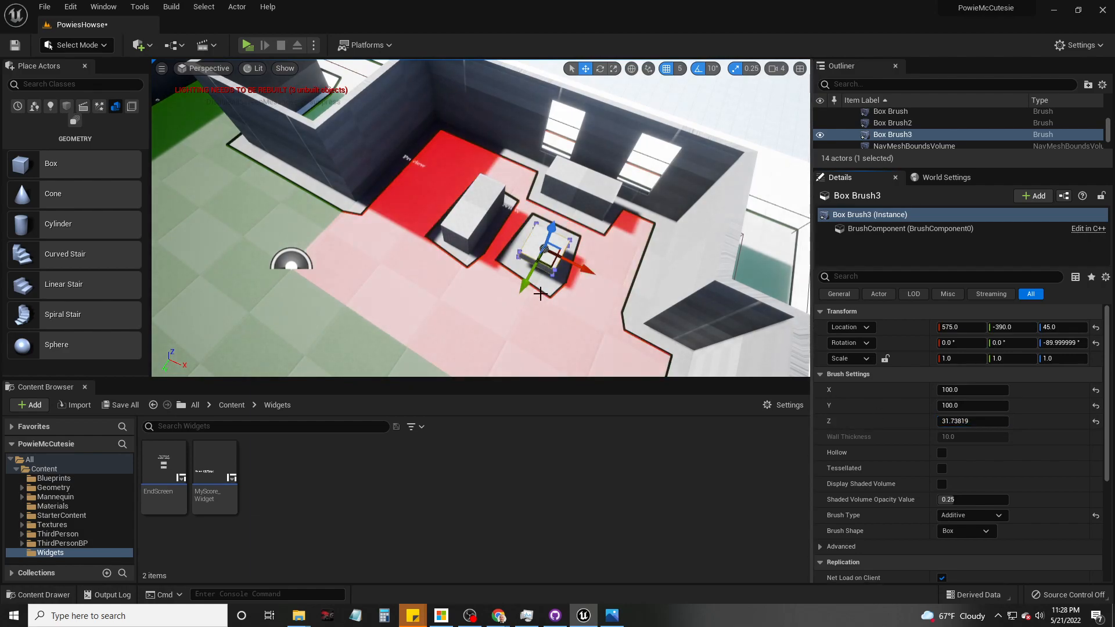
Step: Raise the resized box above the floor to a Z location of 80
{"action": "left_click_drag", "start_coordinate": [549, 236], "coordinate": [553, 219]}
{"action": "mouse_move", "coordinate": [553, 220]}
{"action": "right_mouse_down"}
{"action": "mouse_move", "coordinate": [555, 190]}
{"action": "mouse_move", "coordinate": [535, 312]}
{"action": "right_mouse_up"}
{"action": "key", "text": "w"}
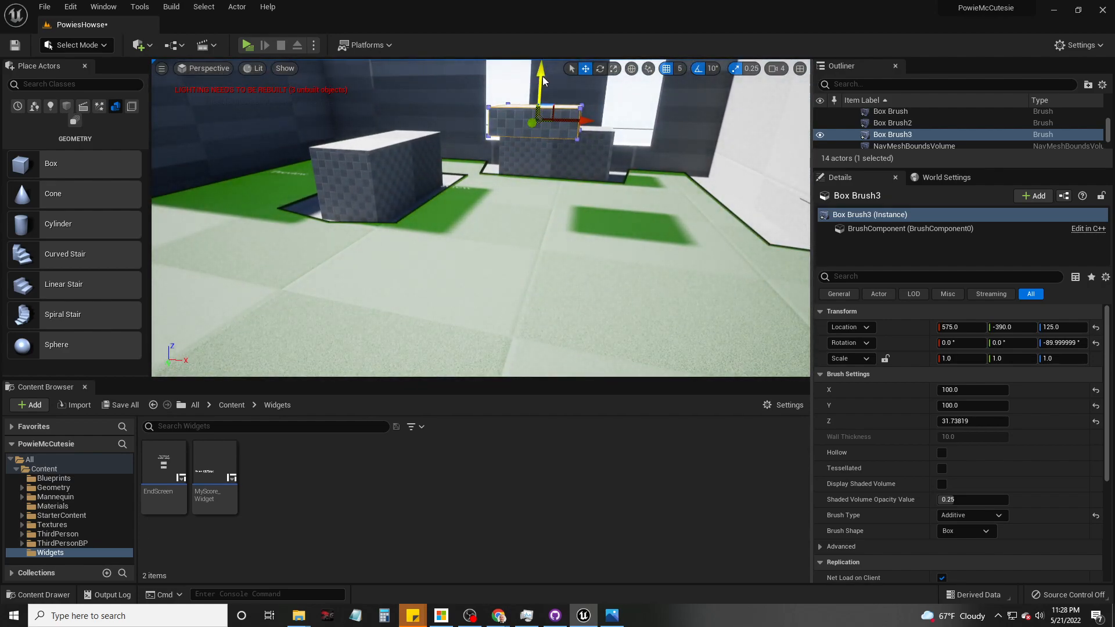
{"action": "left_click", "coordinate": [544, 81]}
{"action": "left_click", "coordinate": [534, 109]}
{"action": "left_click_drag", "start_coordinate": [540, 85], "coordinate": [539, 116]}
{"action": "left_click_drag", "start_coordinate": [539, 117], "coordinate": [540, 119]}
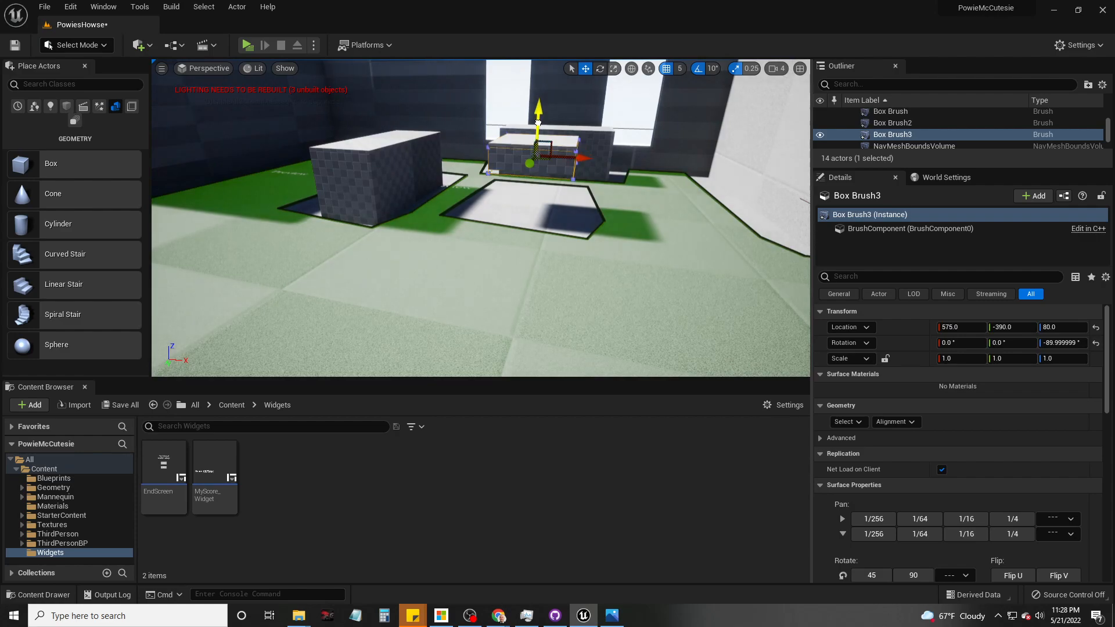
Step: Select the NavMeshBoundsVolume and reduce its brush Z size to about 125.7
{"action": "mouse_move", "coordinate": [506, 235]}
{"action": "right_mouse_down"}
{"action": "mouse_move", "coordinate": [523, 169]}
{"action": "mouse_move", "coordinate": [526, 221]}
{"action": "mouse_move", "coordinate": [526, 167]}
{"action": "mouse_move", "coordinate": [526, 177]}
{"action": "right_mouse_up"}
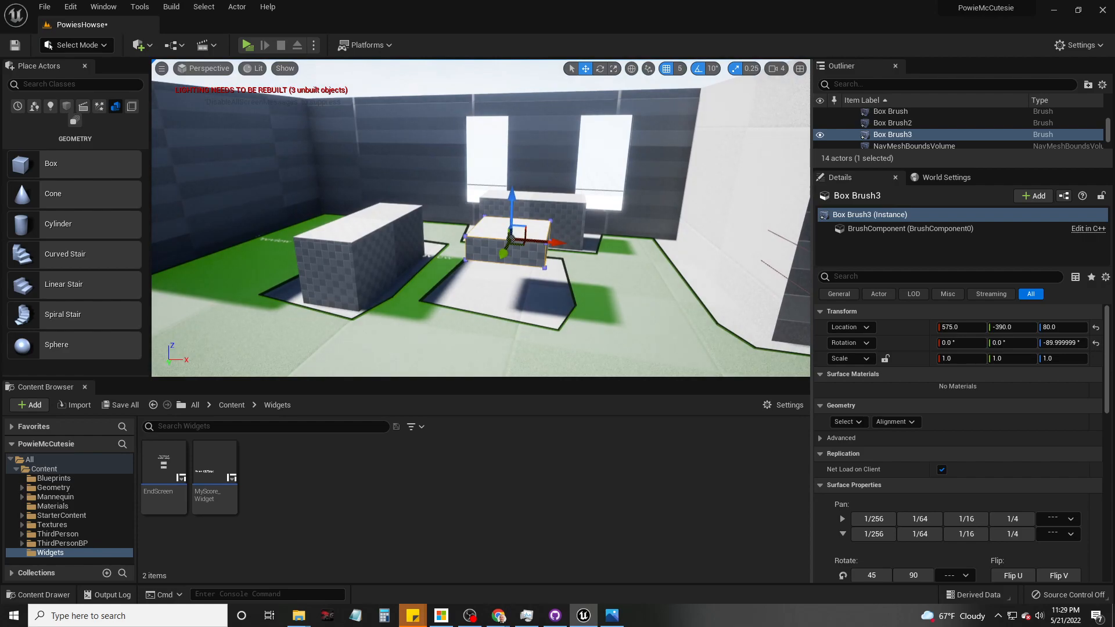
{"action": "right_click_drag", "start_coordinate": [546, 342], "coordinate": [587, 330]}
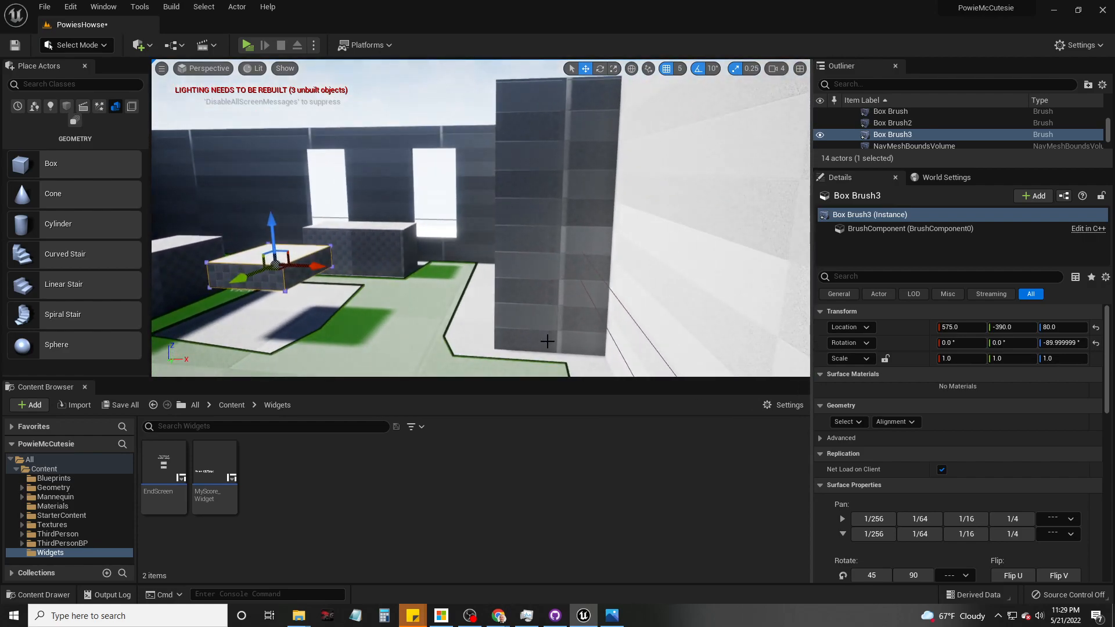
{"action": "left_click", "coordinate": [625, 320]}
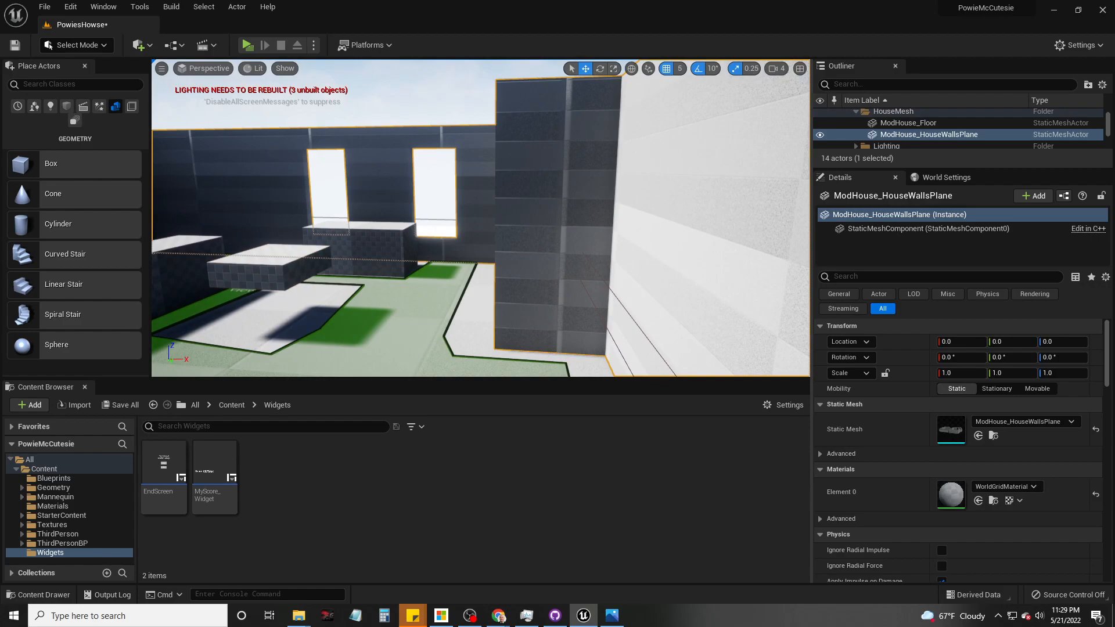
{"action": "left_click", "coordinate": [625, 320]}
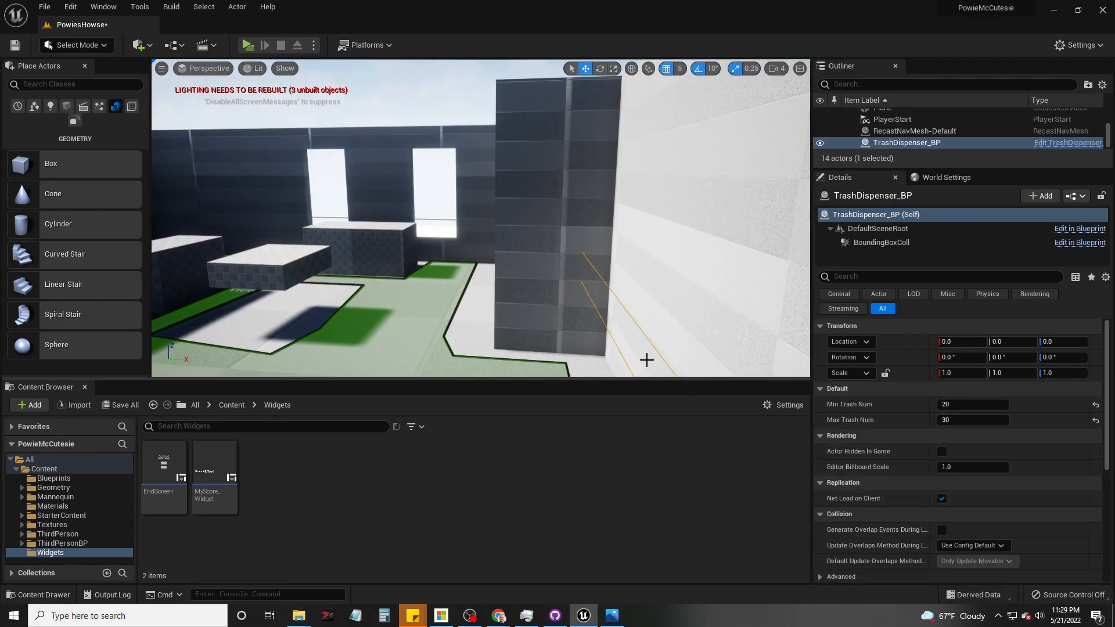
{"action": "key", "text": "d"}
{"action": "mouse_move", "coordinate": [651, 337]}
{"action": "right_mouse_down"}
{"action": "mouse_move", "coordinate": [636, 338]}
{"action": "mouse_move", "coordinate": [650, 337]}
{"action": "right_mouse_up"}
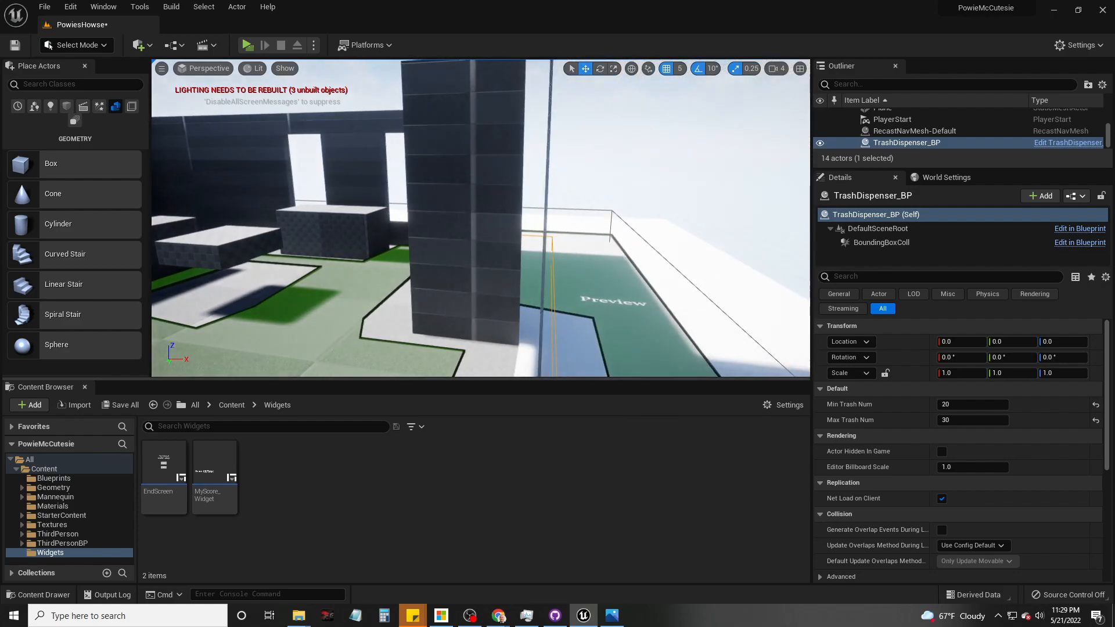
{"action": "left_click", "coordinate": [654, 248]}
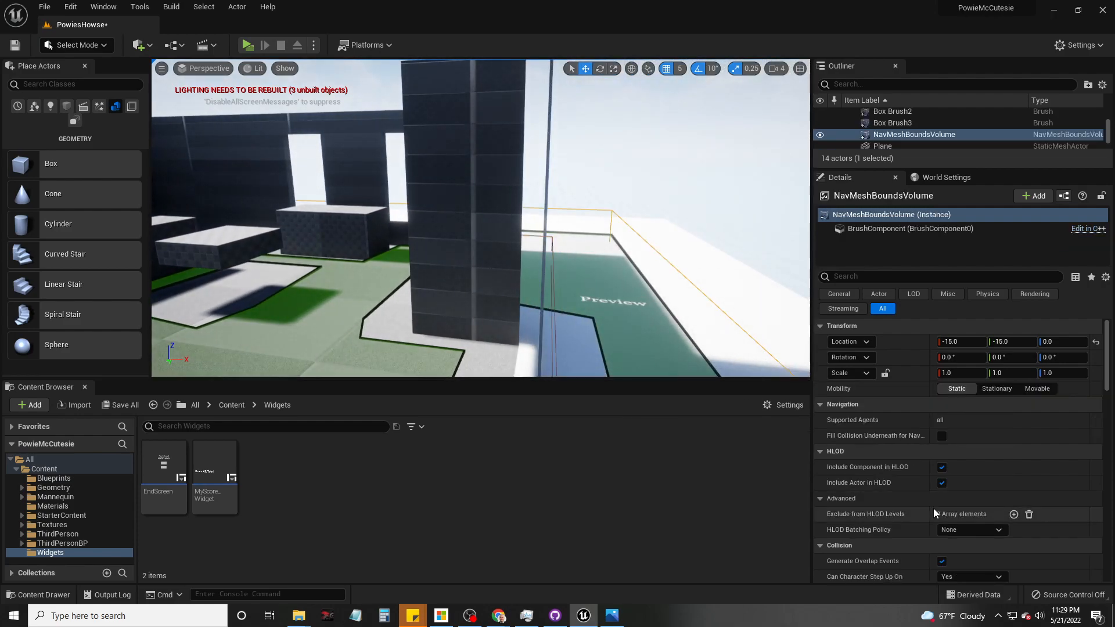
{"action": "scroll", "coordinate": [888, 514], "scroll_direction": "down", "scroll_amount": 10}
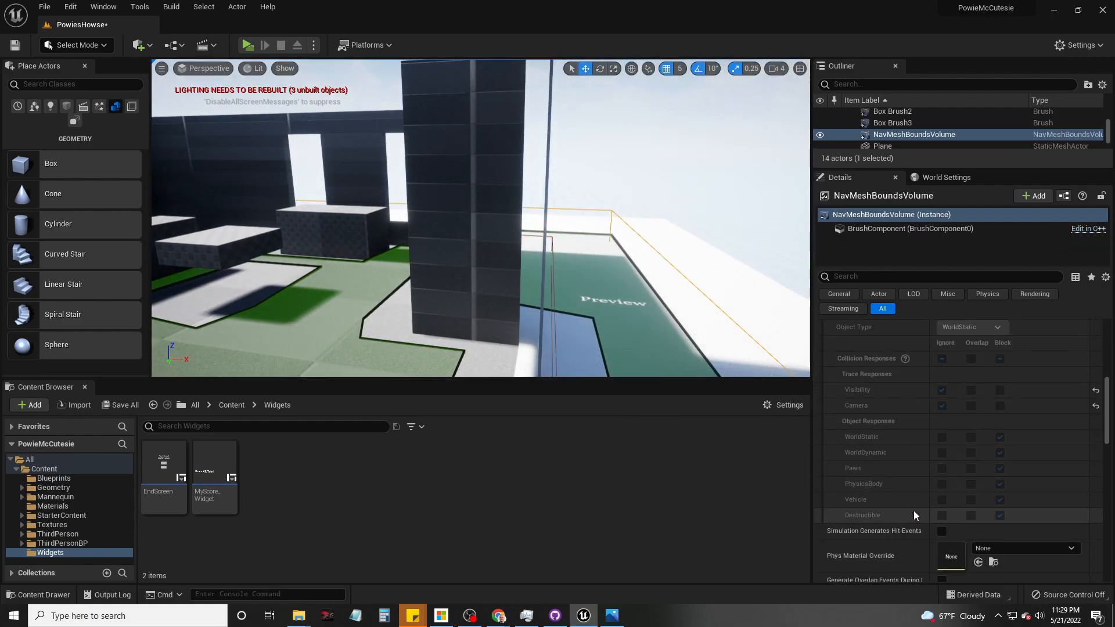
{"action": "scroll", "coordinate": [912, 511], "scroll_direction": "down", "scroll_amount": 3}
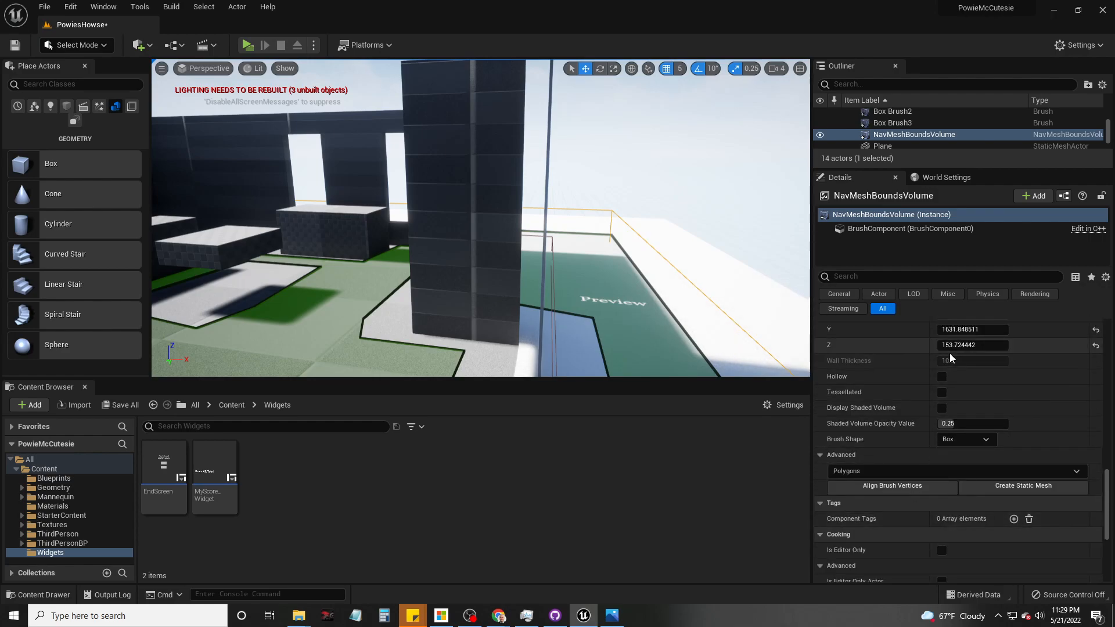
{"action": "left_click_drag", "start_coordinate": [954, 401], "coordinate": [936, 401]}
{"action": "right_click_drag", "start_coordinate": [697, 232], "coordinate": [499, 244]}
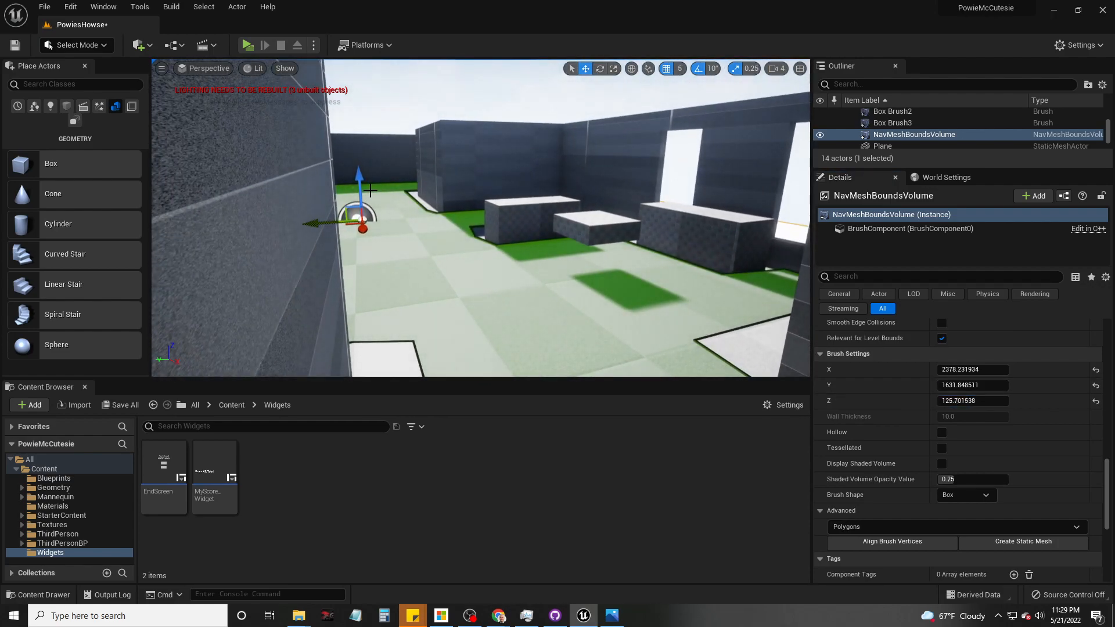
{"action": "mouse_move", "coordinate": [362, 186]}
{"action": "left_mouse_down"}
{"action": "mouse_move", "coordinate": [360, 202]}
{"action": "mouse_move", "coordinate": [358, 187]}
{"action": "left_mouse_up"}
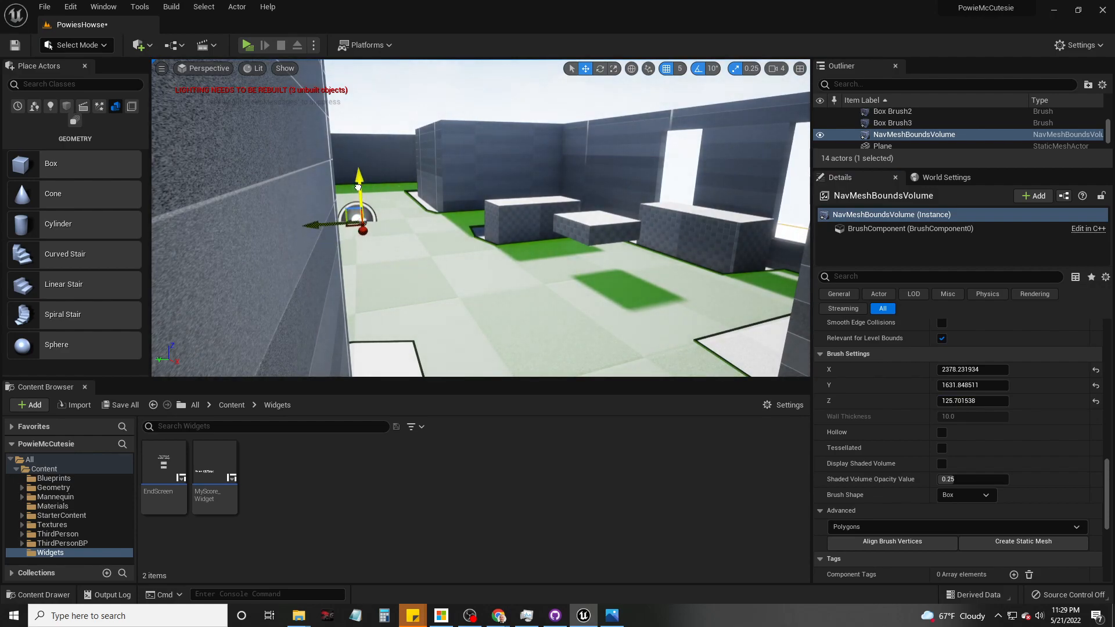
Step: Select the low table box brush and nudge it slightly upward
{"action": "right_click_drag", "start_coordinate": [406, 219], "coordinate": [406, 247]}
{"action": "key", "text": "w"}
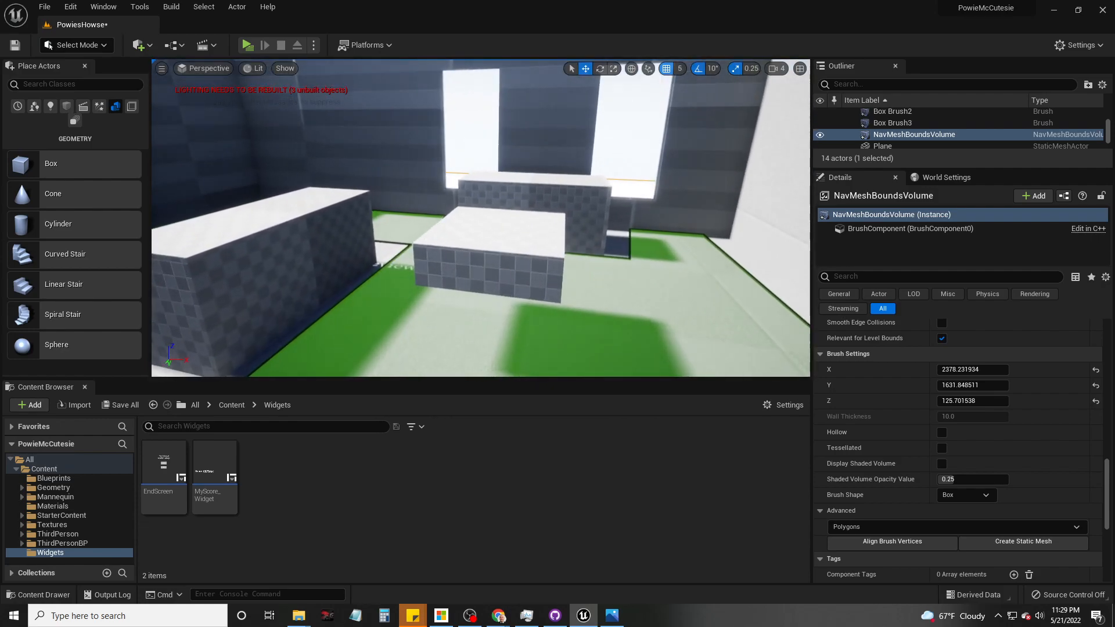
{"action": "left_click", "coordinate": [470, 233]}
{"action": "mouse_move", "coordinate": [497, 220]}
{"action": "left_mouse_down"}
{"action": "mouse_move", "coordinate": [495, 238]}
{"action": "mouse_move", "coordinate": [498, 216]}
{"action": "left_mouse_up"}
{"action": "mouse_move", "coordinate": [498, 216]}
{"action": "right_mouse_down"}
{"action": "mouse_move", "coordinate": [465, 221]}
{"action": "mouse_move", "coordinate": [520, 235]}
{"action": "mouse_move", "coordinate": [561, 215]}
{"action": "mouse_move", "coordinate": [685, 221]}
{"action": "mouse_move", "coordinate": [418, 168]}
{"action": "mouse_move", "coordinate": [196, 71]}
{"action": "right_mouse_up"}
{"action": "key", "text": "s"}
Step: Lower the NavMeshBoundsVolume slightly relative to the house floor in a side wireframe view and return to the perspective view
{"action": "left_click", "coordinate": [196, 71]}
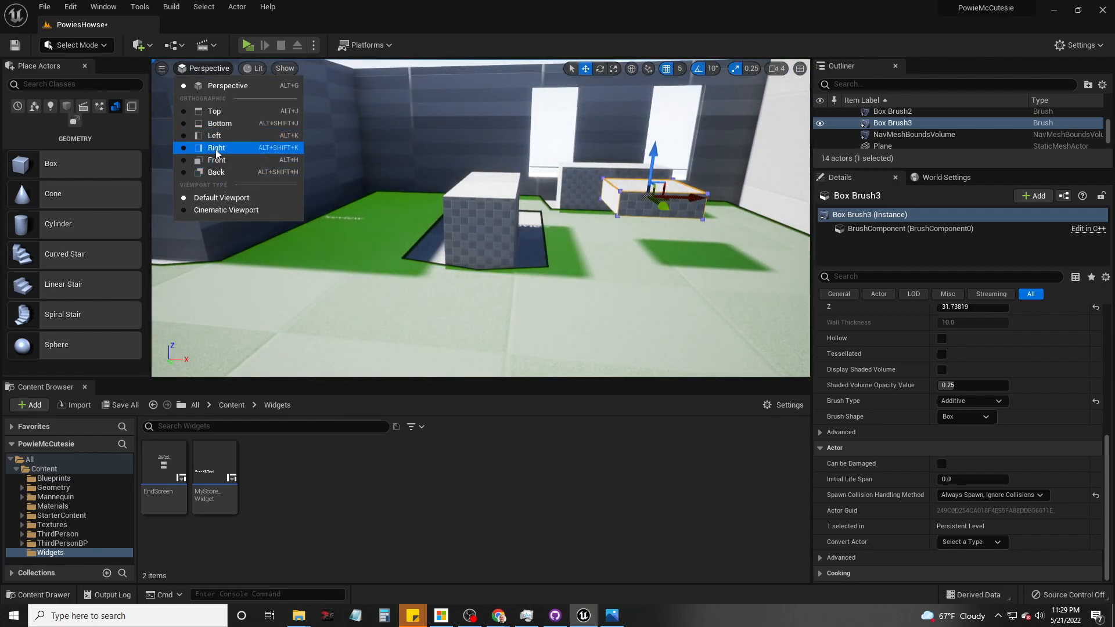
{"action": "left_click", "coordinate": [207, 150]}
{"action": "scroll", "coordinate": [508, 244], "scroll_direction": "up", "scroll_amount": 10}
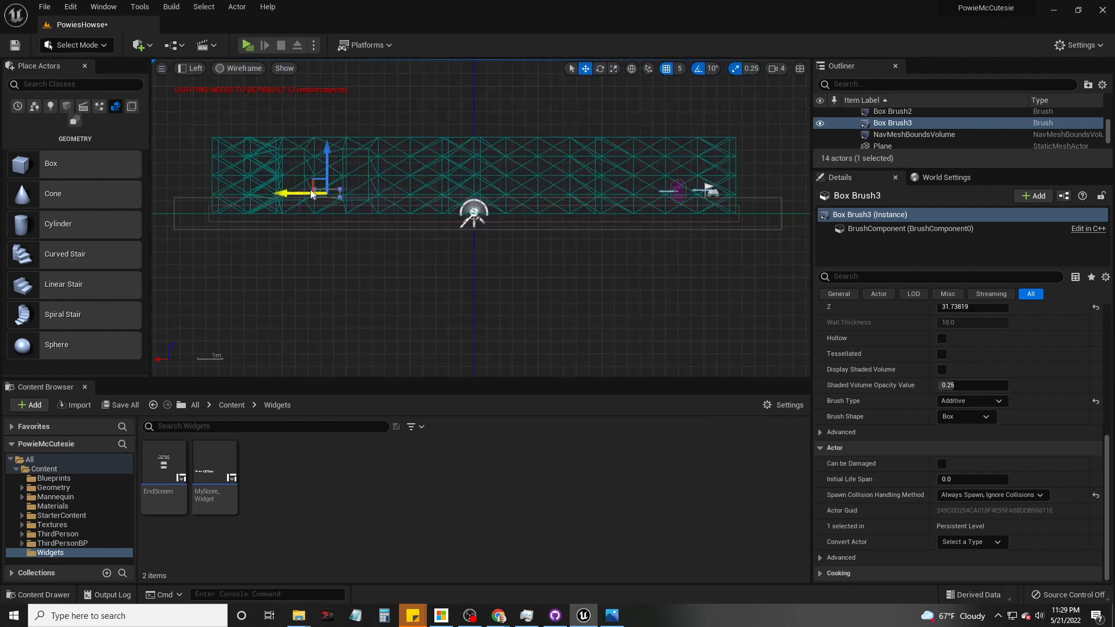
{"action": "mouse_move", "coordinate": [312, 251]}
{"action": "right_mouse_down"}
{"action": "mouse_move", "coordinate": [612, 256]}
{"action": "mouse_move", "coordinate": [490, 269]}
{"action": "right_mouse_up"}
{"action": "left_click", "coordinate": [244, 278]}
{"action": "scroll", "coordinate": [526, 272], "scroll_direction": "down", "scroll_amount": 6}
{"action": "right_click_drag", "start_coordinate": [709, 233], "coordinate": [610, 221]}
{"action": "left_click_drag", "start_coordinate": [632, 218], "coordinate": [634, 234]}
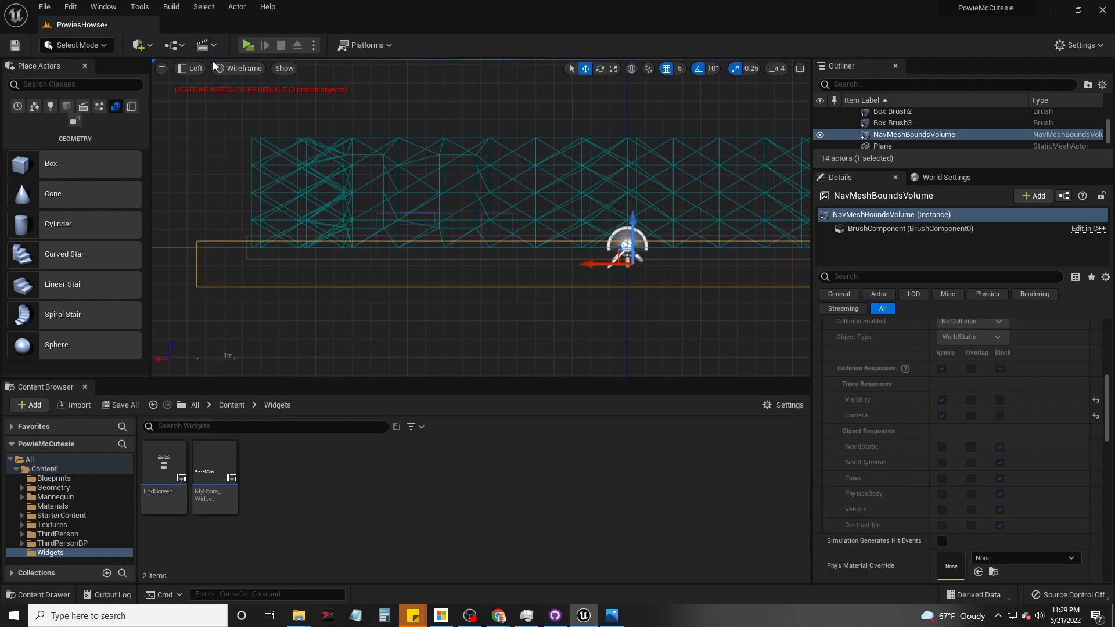
{"action": "left_click", "coordinate": [196, 69]}
{"action": "left_click", "coordinate": [233, 85]}
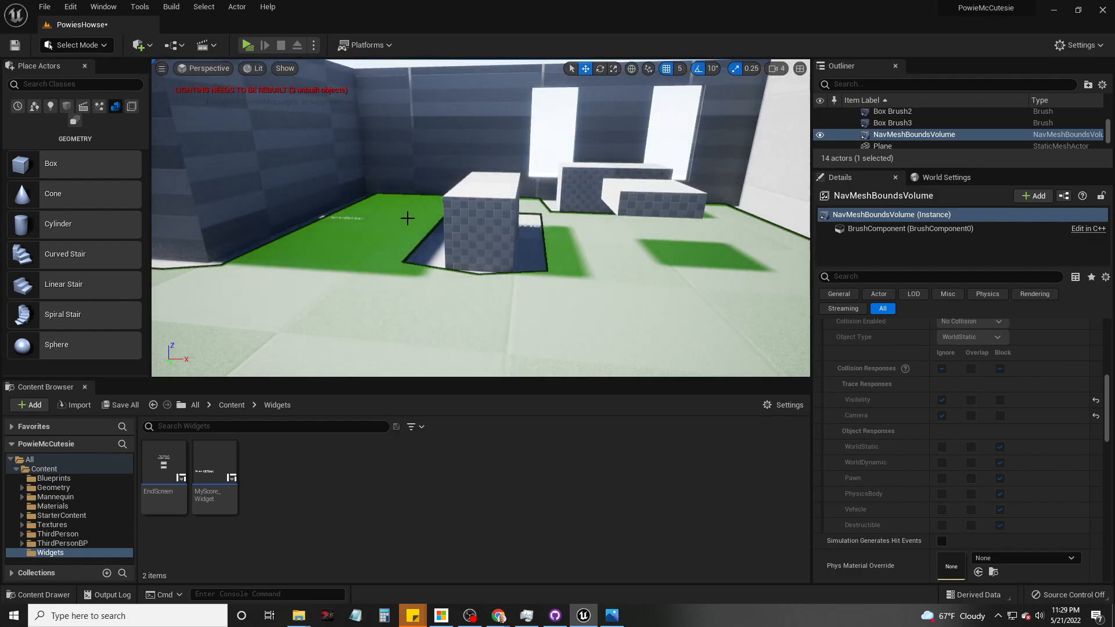
Step: Select the low table box brush and lower it to a Z location of 60
{"action": "mouse_move", "coordinate": [349, 191]}
{"action": "right_mouse_down"}
{"action": "mouse_move", "coordinate": [401, 174]}
{"action": "mouse_move", "coordinate": [348, 192]}
{"action": "right_mouse_up"}
{"action": "left_click", "coordinate": [437, 188]}
{"action": "left_click_drag", "start_coordinate": [496, 155], "coordinate": [496, 176]}
{"action": "mouse_move", "coordinate": [496, 176]}
{"action": "right_mouse_down"}
{"action": "mouse_move", "coordinate": [494, 218]}
{"action": "mouse_move", "coordinate": [444, 201]}
{"action": "mouse_move", "coordinate": [438, 177]}
{"action": "mouse_move", "coordinate": [495, 183]}
{"action": "right_mouse_up"}
{"action": "key", "text": "d"}
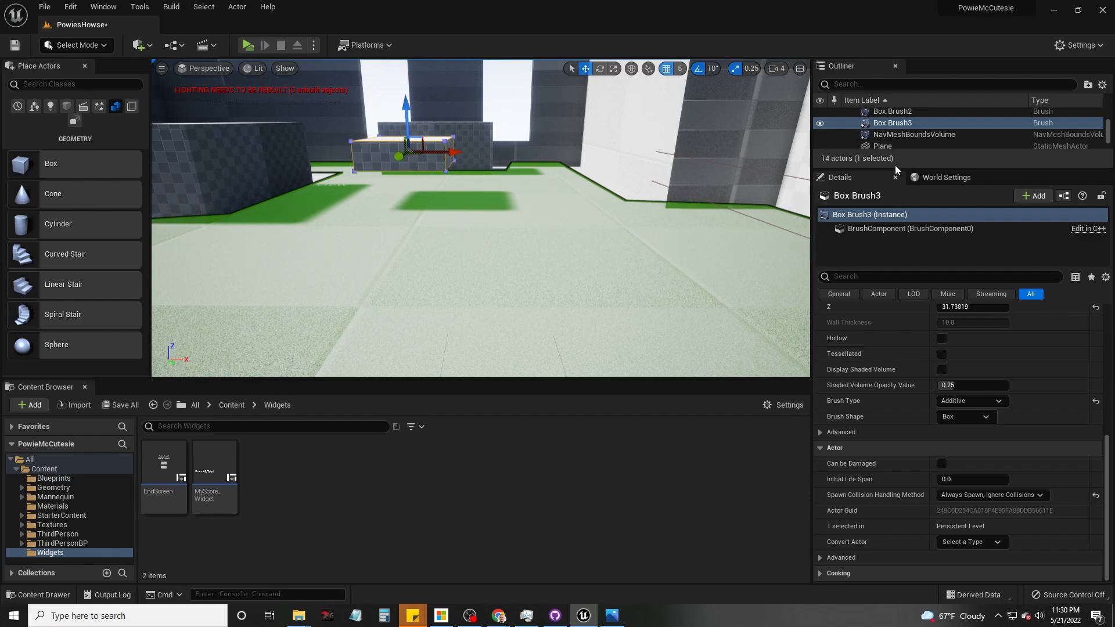
Step: Enlarge the Outliner and move Box Brush, Box Brush2 and Box Brush3 into the GreyboxFurniture folder
{"action": "left_click_drag", "start_coordinate": [893, 168], "coordinate": [893, 267]}
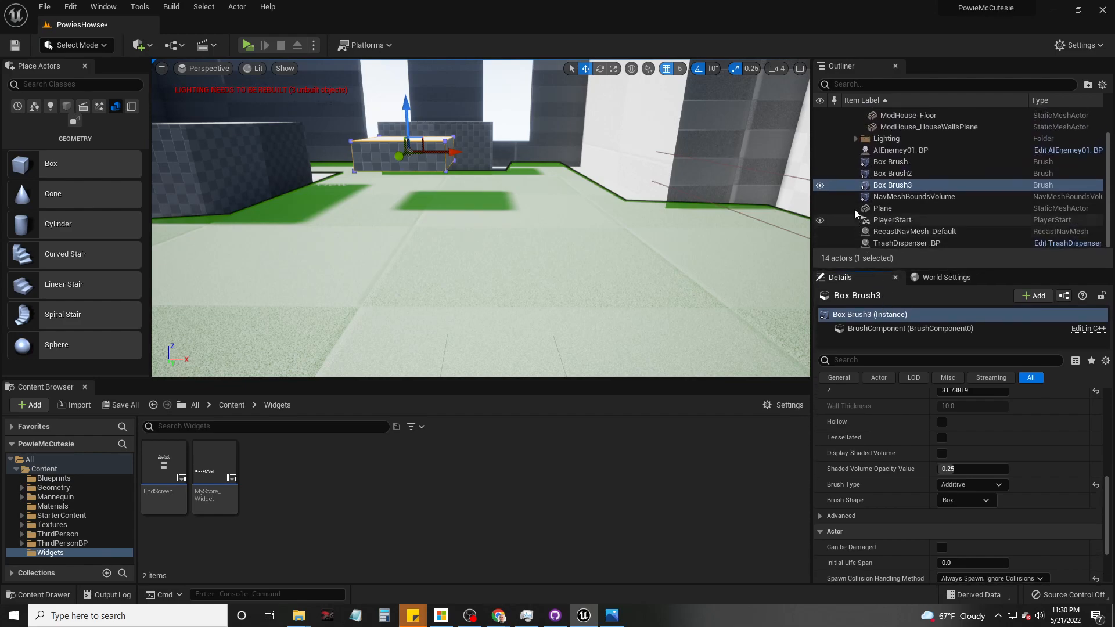
{"action": "left_click", "coordinate": [887, 174], "text": "ctrl"}
{"action": "left_click", "coordinate": [890, 161], "text": "ctrl"}
{"action": "scroll", "coordinate": [902, 220], "scroll_direction": "up", "scroll_amount": 2}
{"action": "left_click_drag", "start_coordinate": [887, 202], "coordinate": [891, 128]}
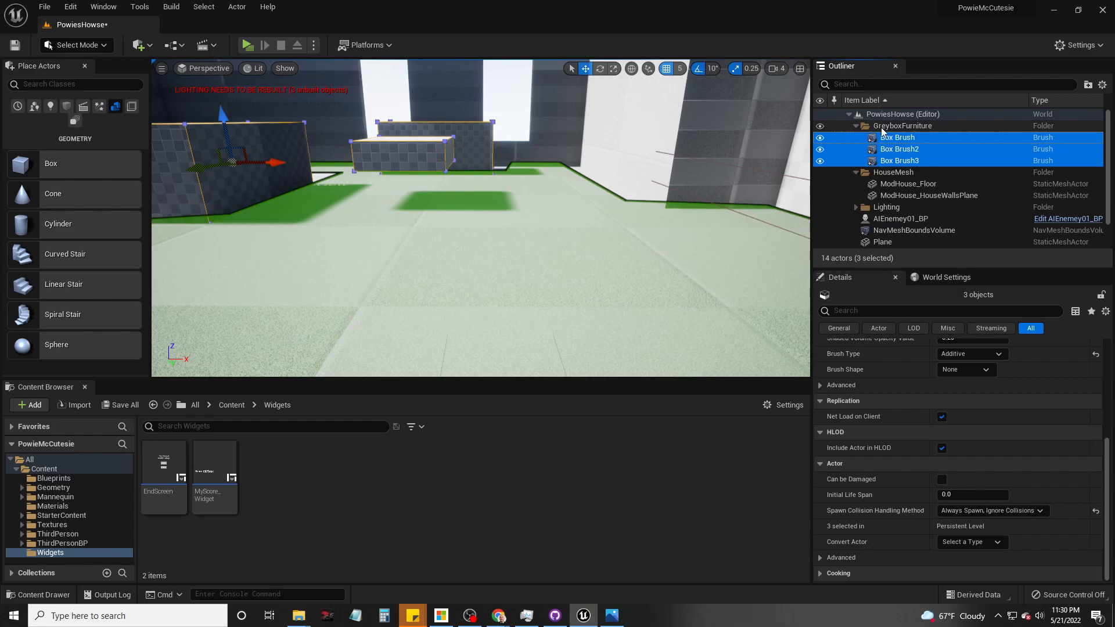
Step: Collapse the GreyboxFurniture folder and check its visibility toggle by hiding and showing the furniture
{"action": "left_click", "coordinate": [877, 130]}
{"action": "left_click", "coordinate": [856, 125]}
{"action": "left_click", "coordinate": [819, 126]}
{"action": "left_click", "coordinate": [820, 127]}
{"action": "left_click", "coordinate": [819, 127]}
{"action": "left_click", "coordinate": [819, 127]}
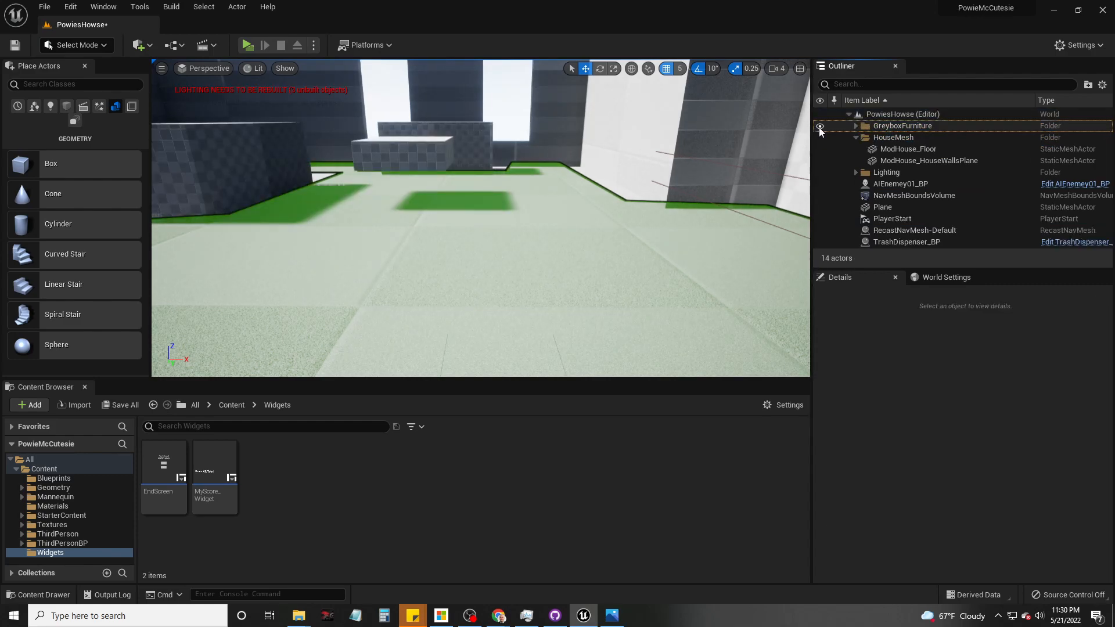
Step: Duplicate the low table box and place the copy in the dining area at X 860, Y -195
{"action": "right_click_drag", "start_coordinate": [416, 207], "coordinate": [392, 187]}
{"action": "right_click_drag", "start_coordinate": [280, 137], "coordinate": [351, 156]}
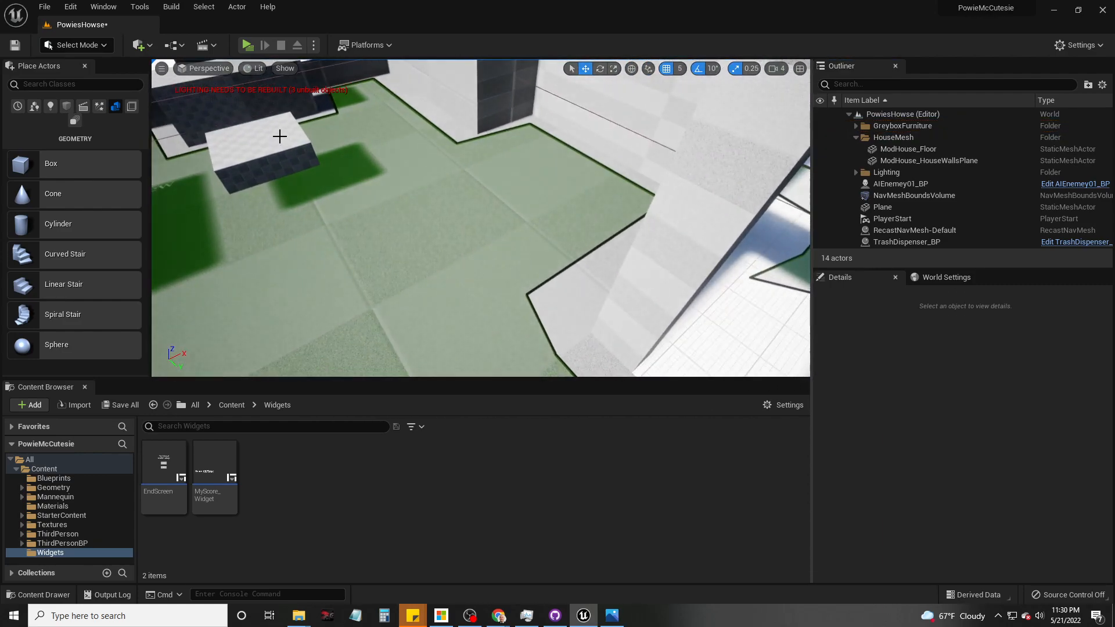
{"action": "left_click", "coordinate": [280, 137]}
{"action": "left_click_drag", "start_coordinate": [276, 152], "coordinate": [552, 180], "text": "alt"}
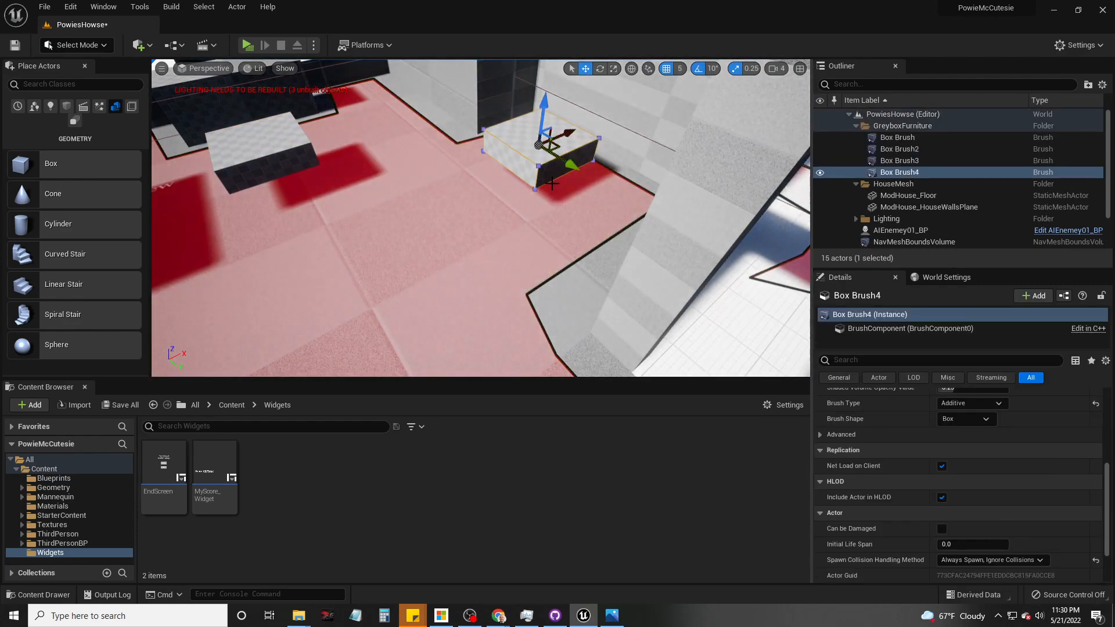
{"action": "mouse_move", "coordinate": [543, 200]}
{"action": "right_mouse_down"}
{"action": "mouse_move", "coordinate": [501, 244]}
{"action": "mouse_move", "coordinate": [471, 244]}
{"action": "mouse_move", "coordinate": [468, 280]}
{"action": "right_mouse_up"}
Step: Switch to Chrome and search Google for "dining room table havertys size"
{"action": "mouse_move", "coordinate": [552, 619]}
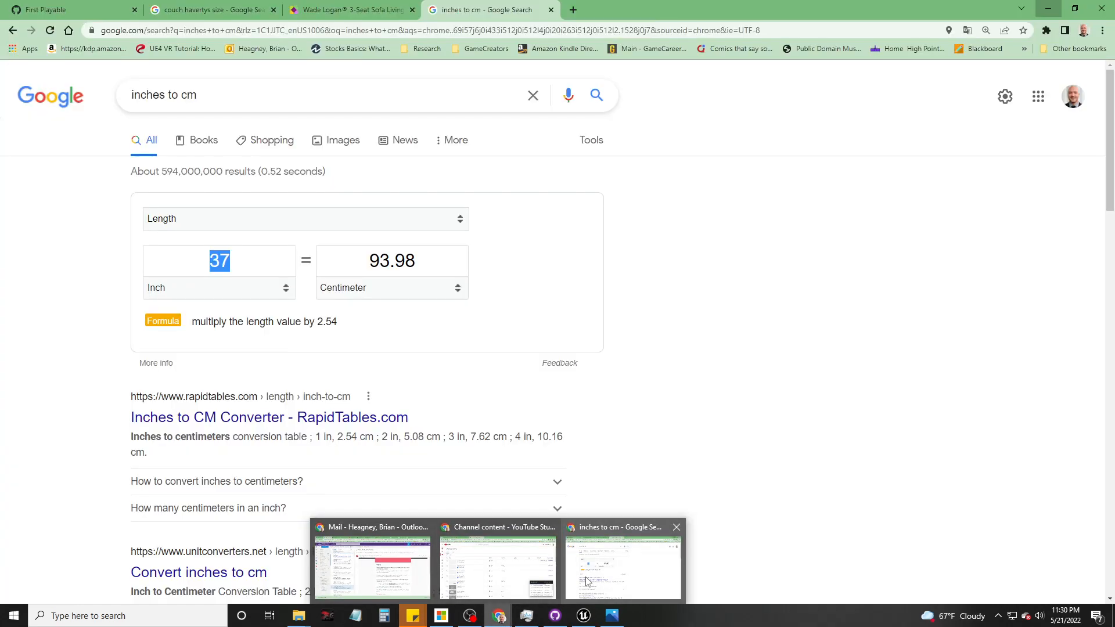
{"action": "left_click", "coordinate": [604, 572]}
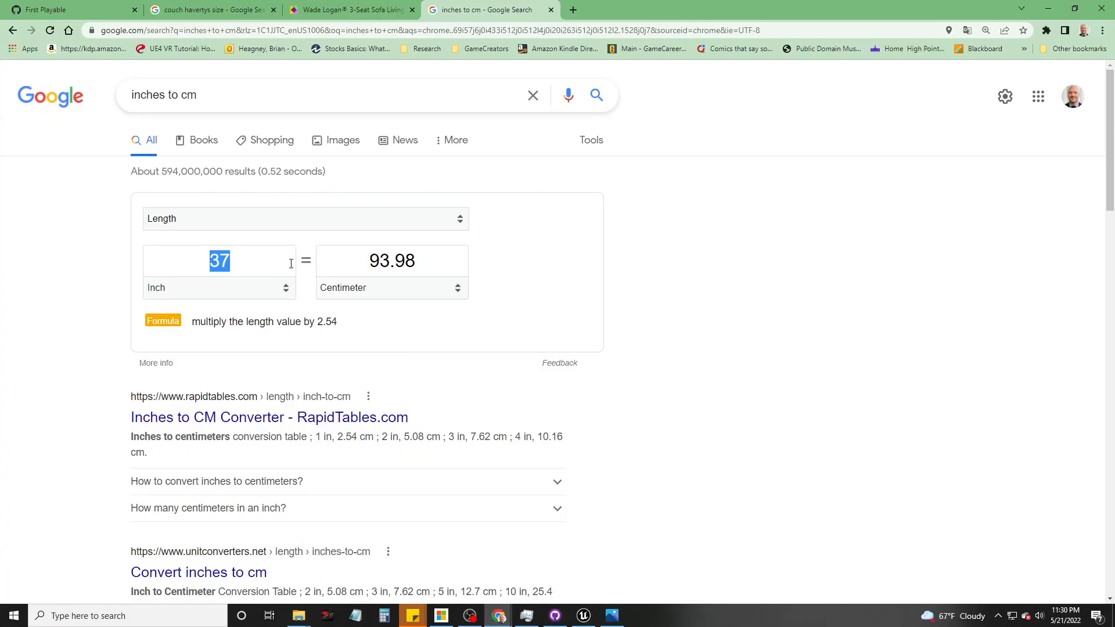
{"action": "left_click", "coordinate": [218, 10]}
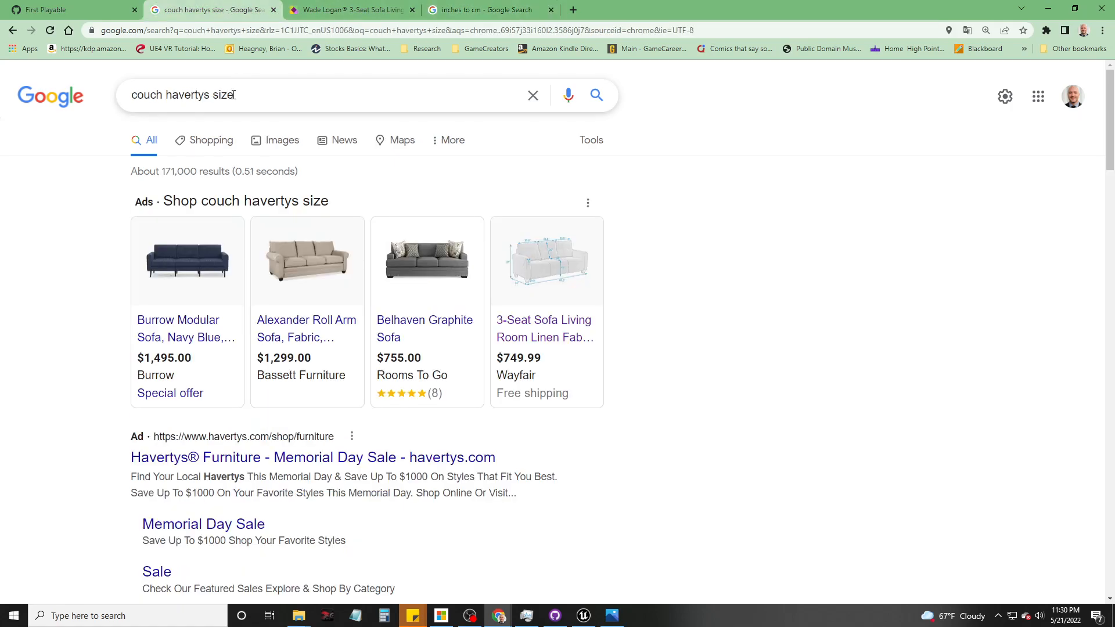
{"action": "left_click_drag", "start_coordinate": [165, 94], "coordinate": [92, 105]}
{"action": "type", "text": "dining room table"}
{"action": "key", "text": "Return"}
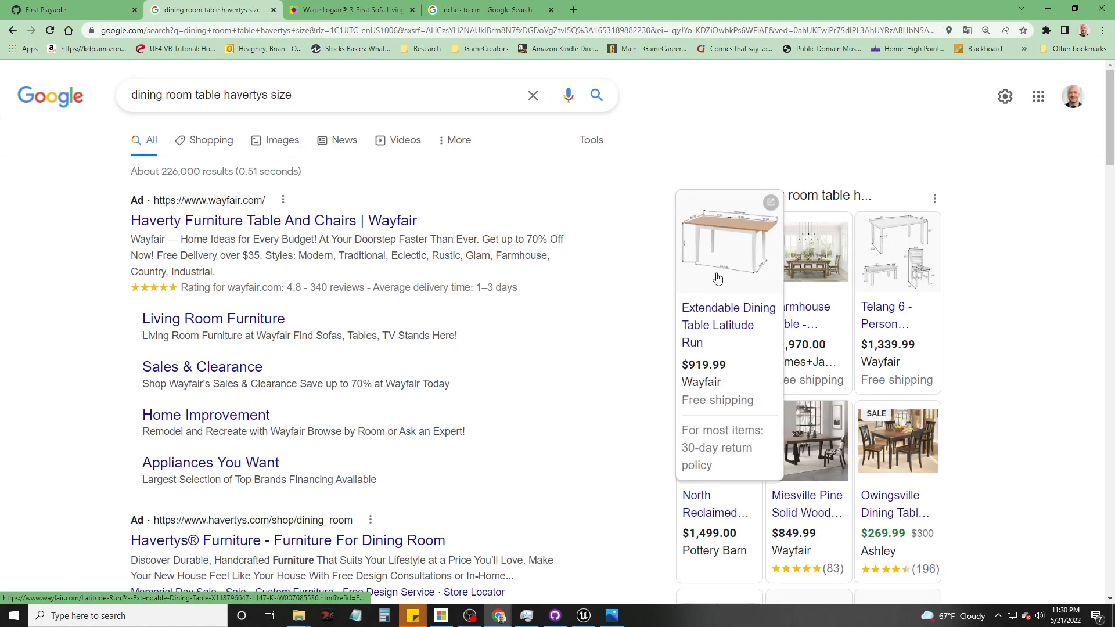
Step: Open the Wayfair listing for the Latitude Run extendable dining table and read its dimension drawing
{"action": "mouse_move", "coordinate": [877, 262]}
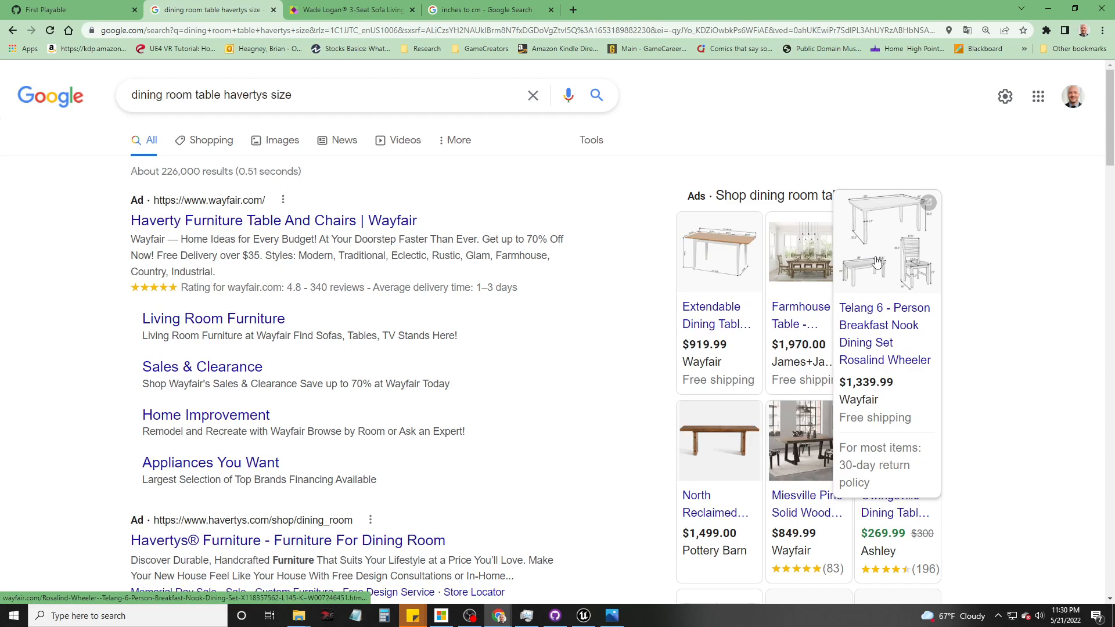
{"action": "mouse_move", "coordinate": [805, 265]}
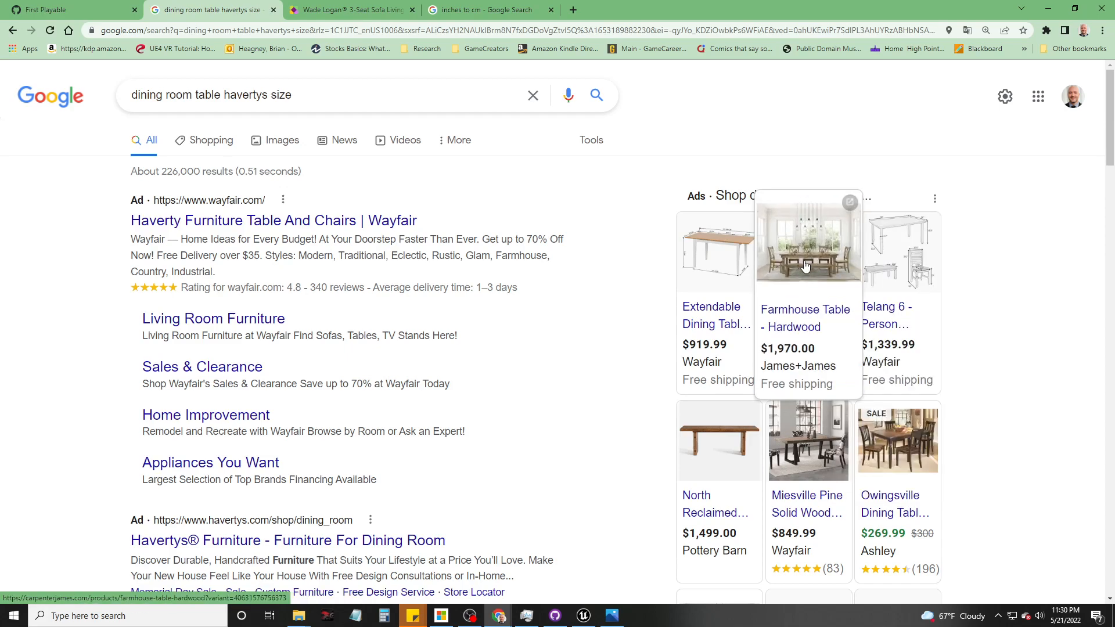
{"action": "left_click", "coordinate": [739, 264]}
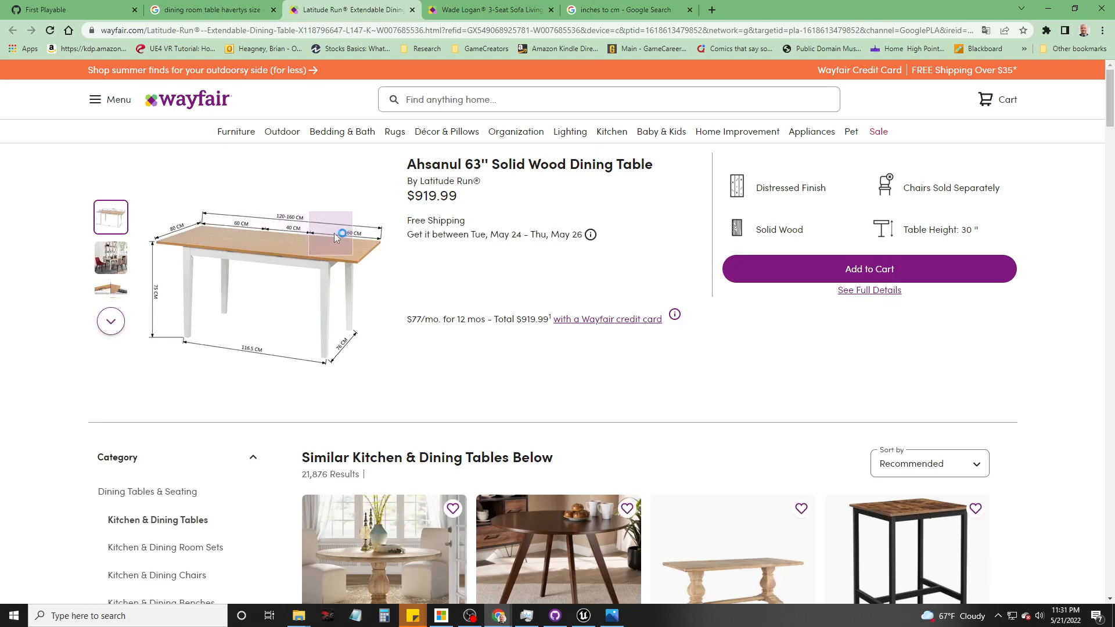
{"action": "mouse_move", "coordinate": [244, 226]}
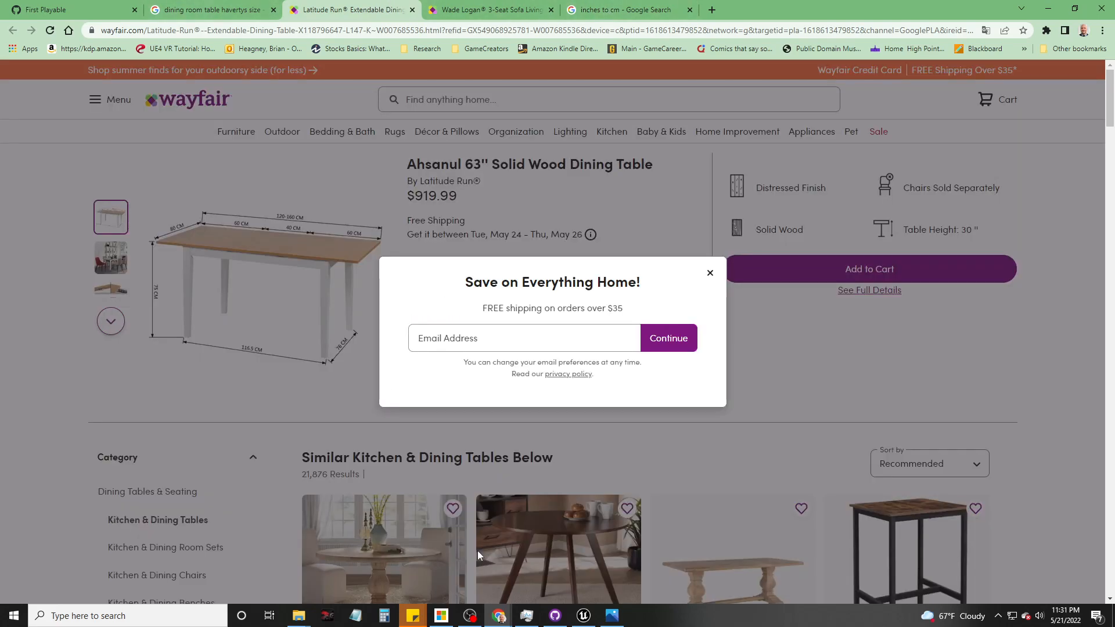
Step: Return to Unreal Engine and set the copied box brush's X size to 150
{"action": "left_click", "coordinate": [584, 616]}
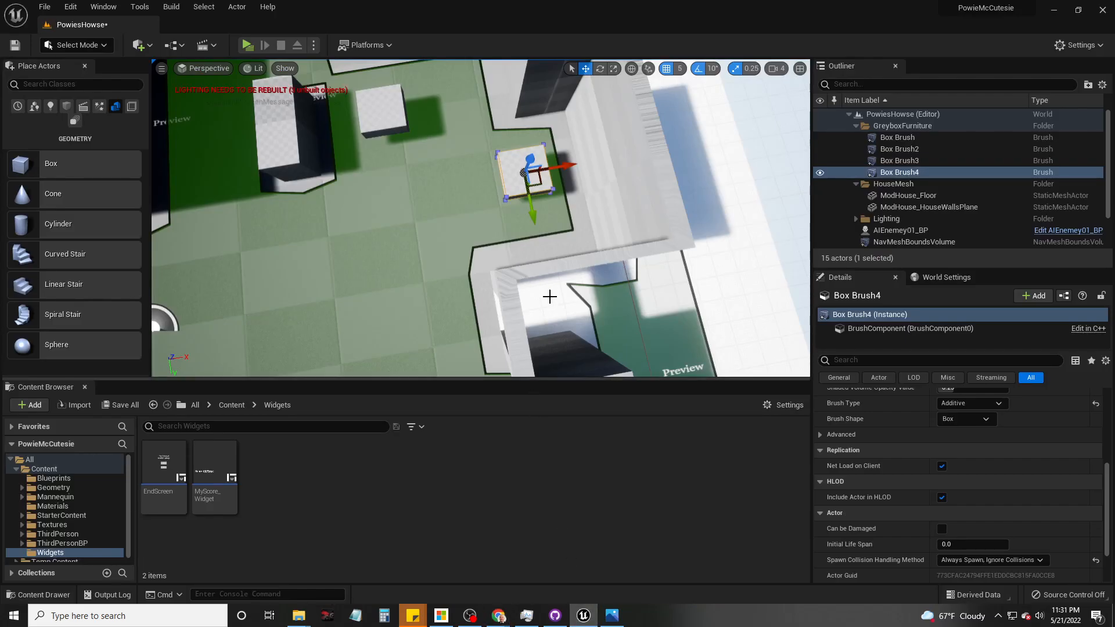
{"action": "scroll", "coordinate": [905, 503], "scroll_direction": "up", "scroll_amount": 4}
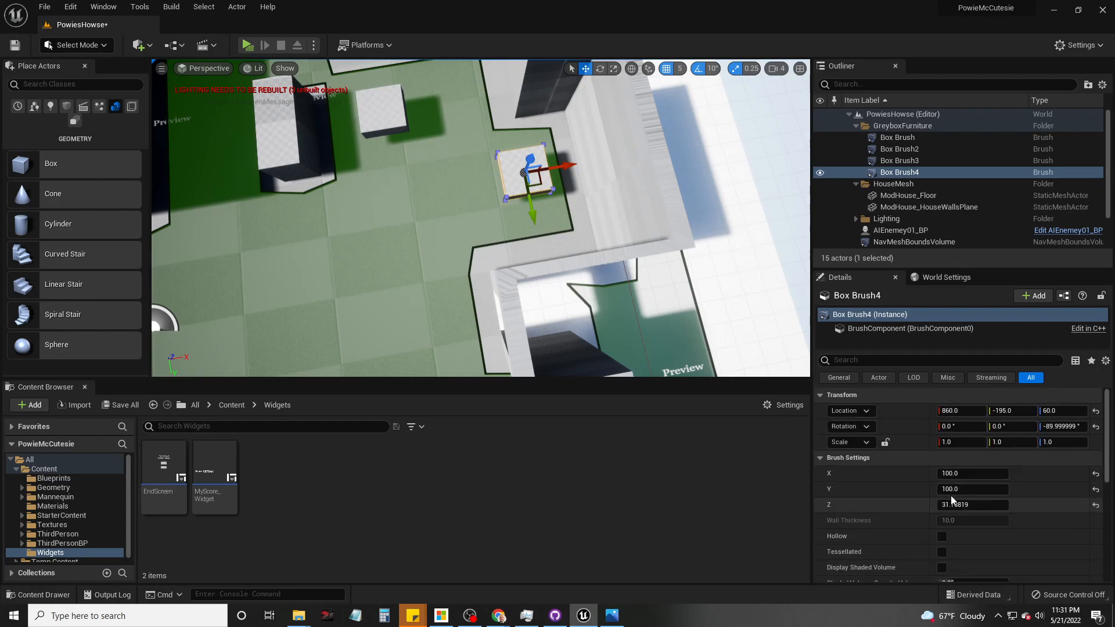
{"action": "left_click", "coordinate": [958, 474]}
{"action": "type", "text": "150"}
{"action": "key", "text": "Return"}
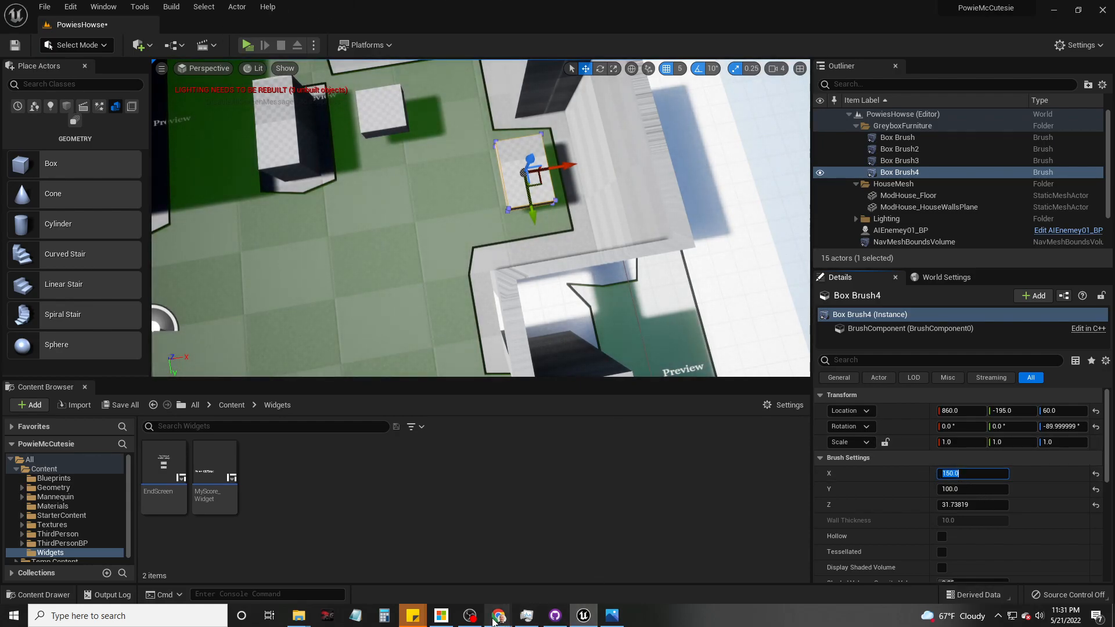
Step: Recheck the dining table's depth on the Wayfair page in Chrome, and set the box brush's Y size to 80 in Unreal Engine
{"action": "mouse_move", "coordinate": [499, 616]}
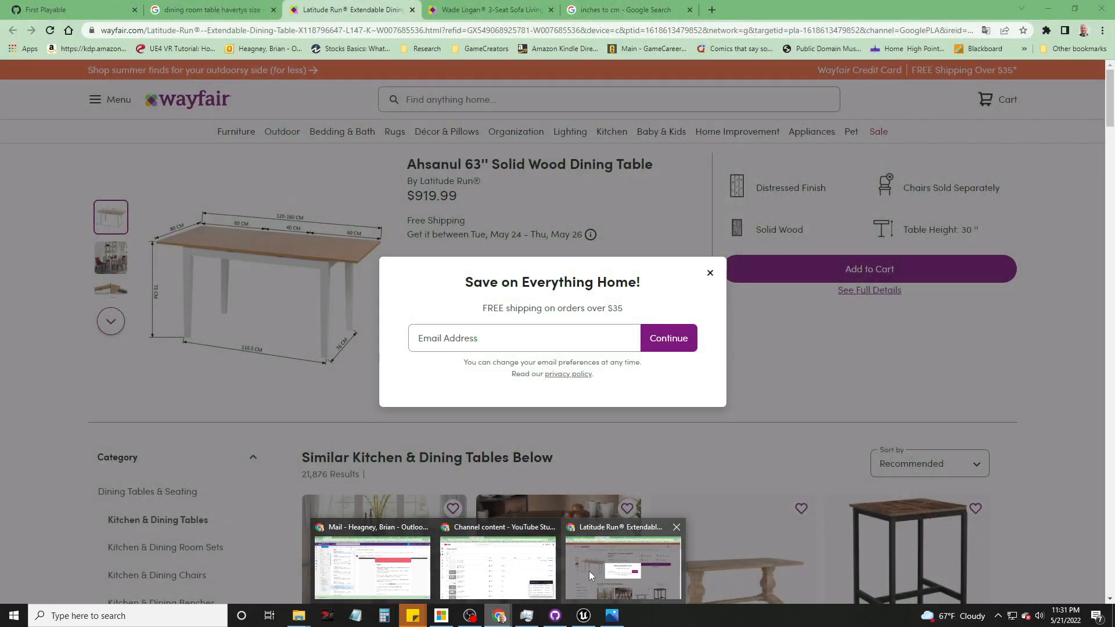
{"action": "left_click", "coordinate": [589, 571]}
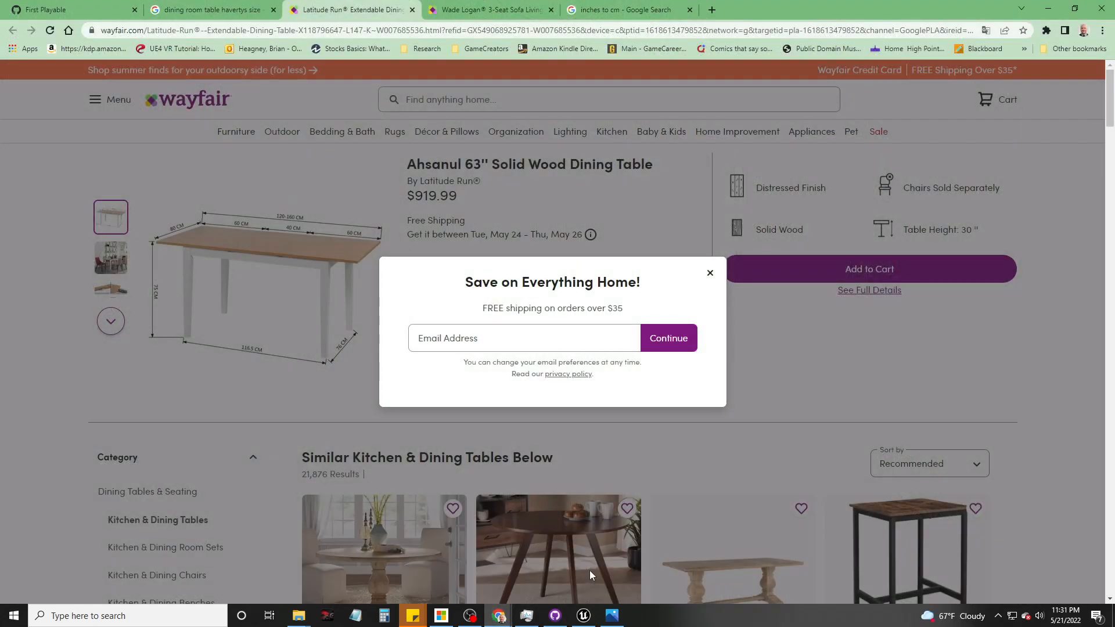
{"action": "left_click", "coordinate": [709, 273]}
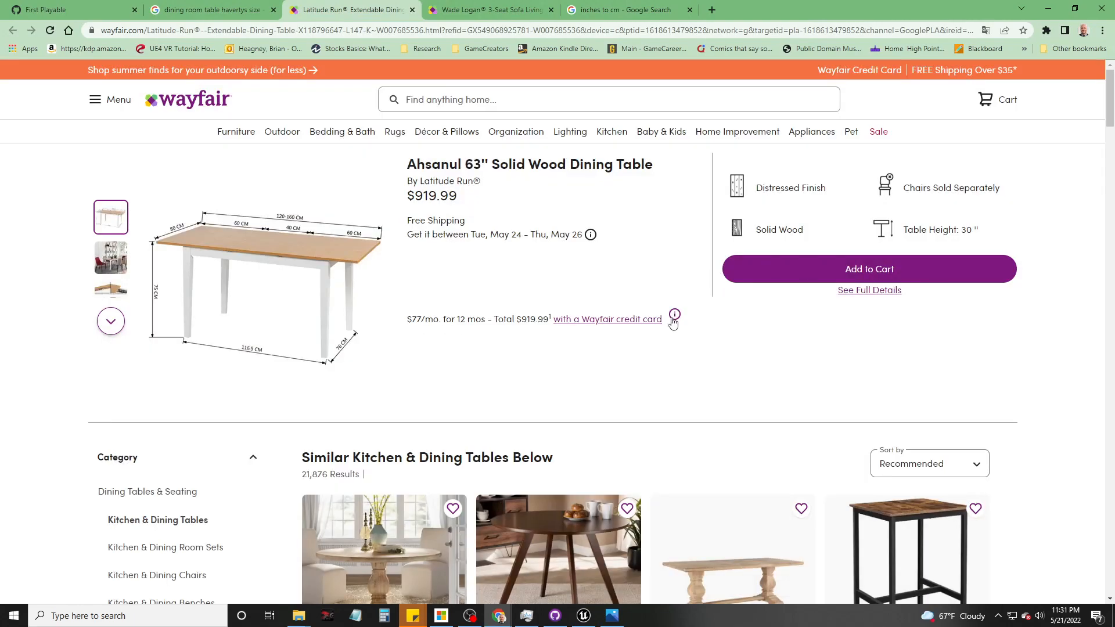
{"action": "left_click", "coordinate": [583, 616]}
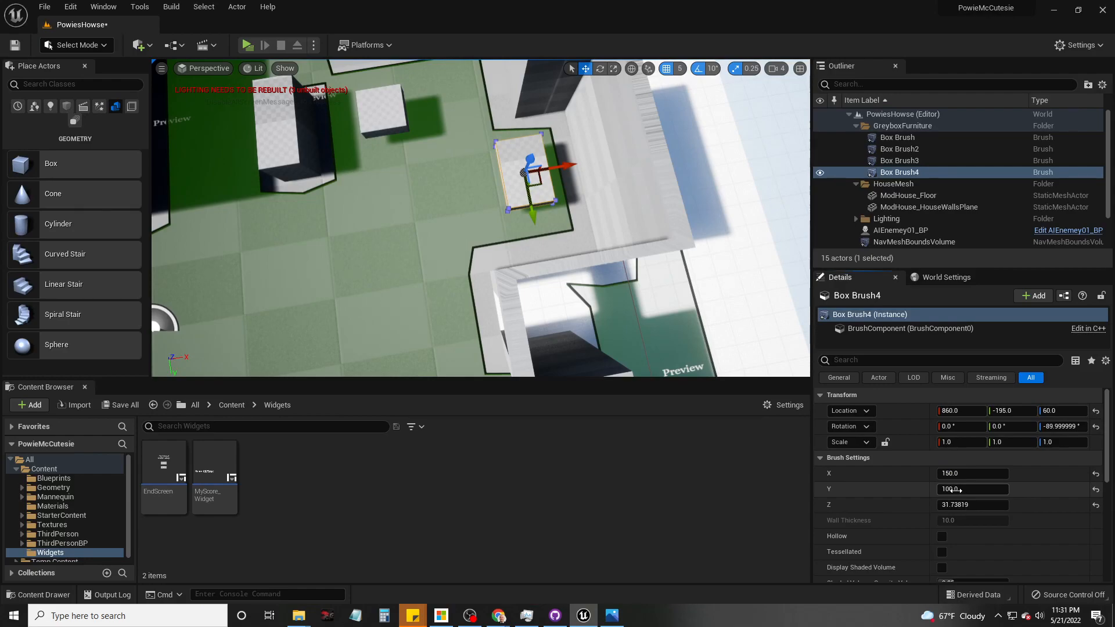
{"action": "type", "text": "80"}
{"action": "key", "text": "Return"}
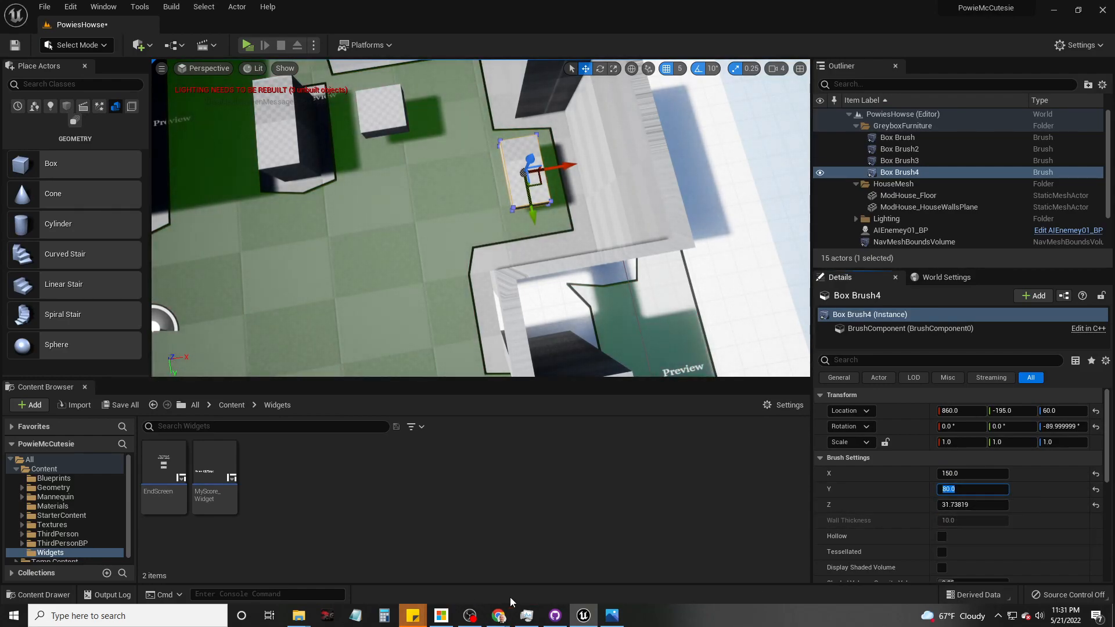
Step: Open the ModHomePlan.png floor plan in Photos to check the dining area layout, and return to Unreal Engine
{"action": "left_click", "coordinate": [555, 616]}
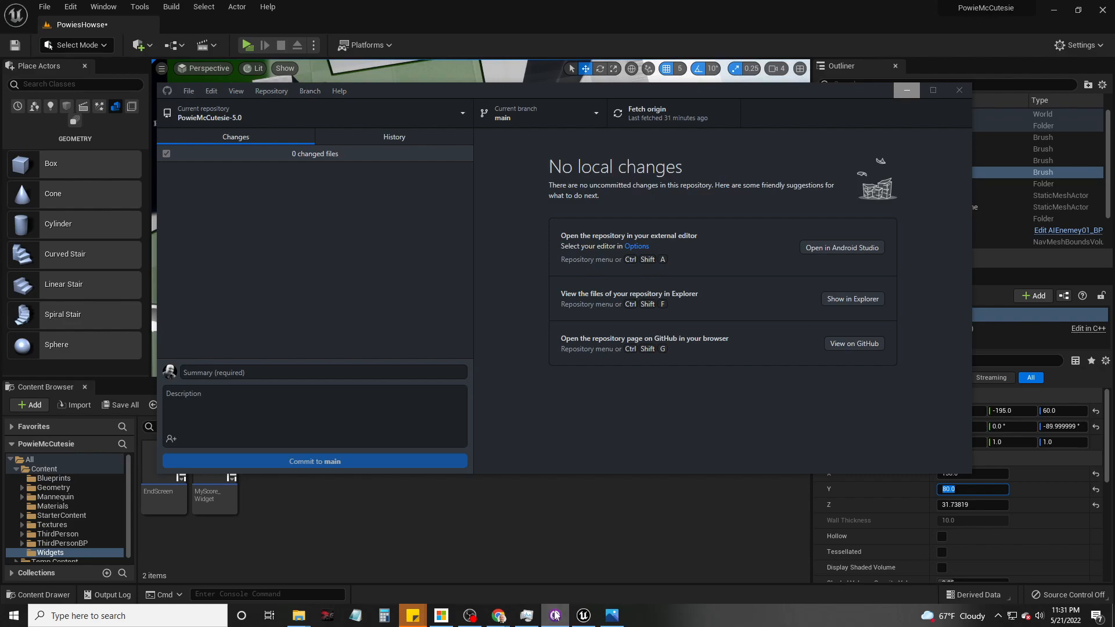
{"action": "left_click", "coordinate": [555, 616]}
{"action": "mouse_move", "coordinate": [619, 621]}
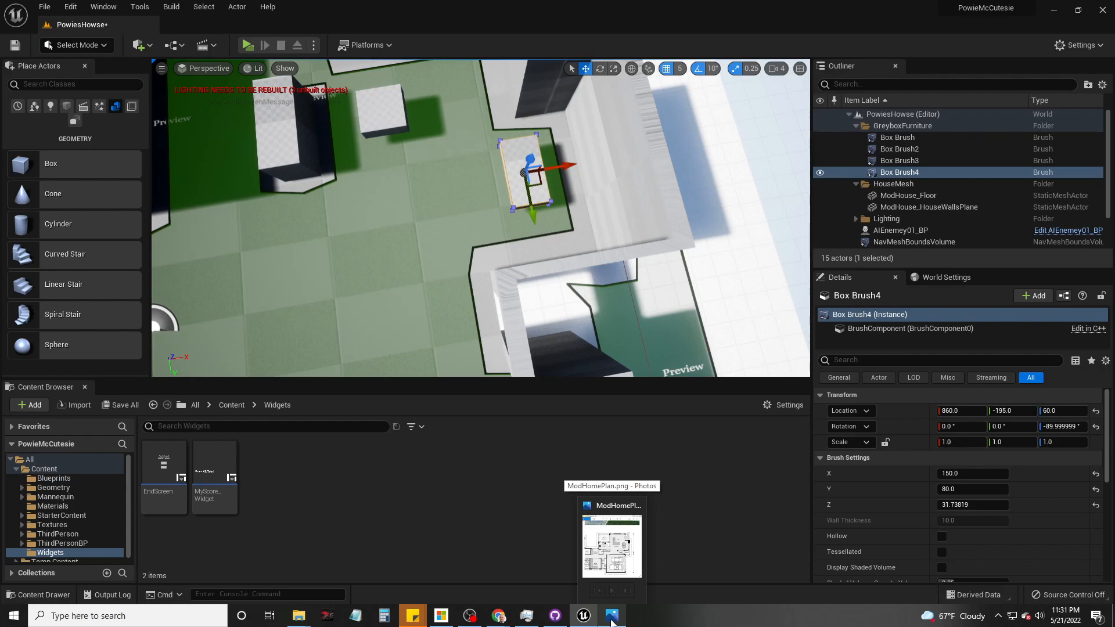
{"action": "left_click", "coordinate": [611, 619]}
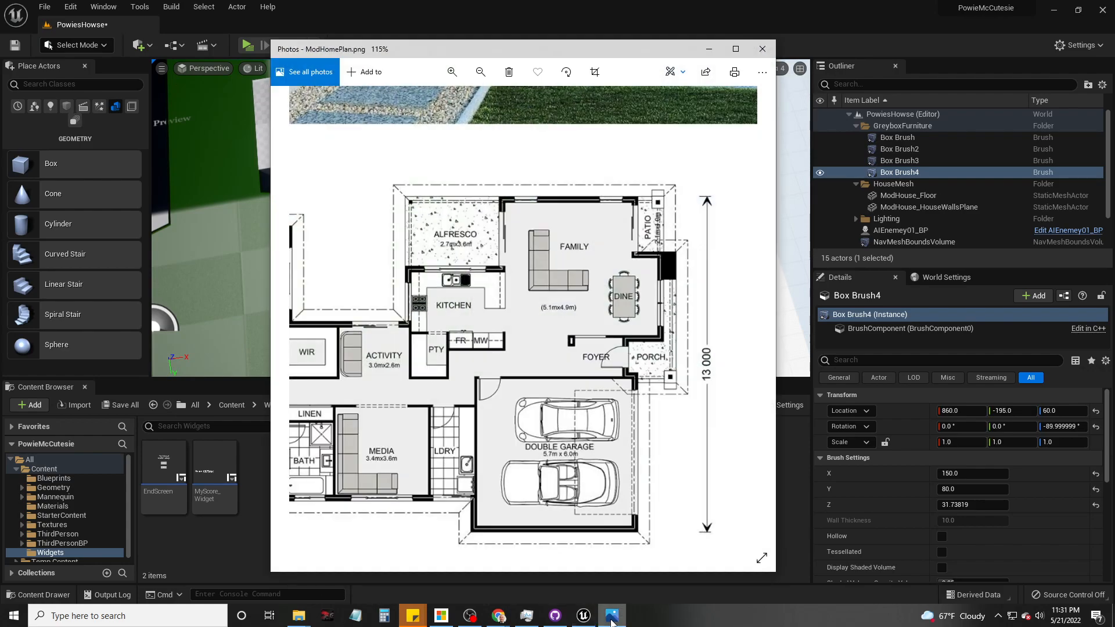
{"action": "left_click", "coordinate": [612, 619]}
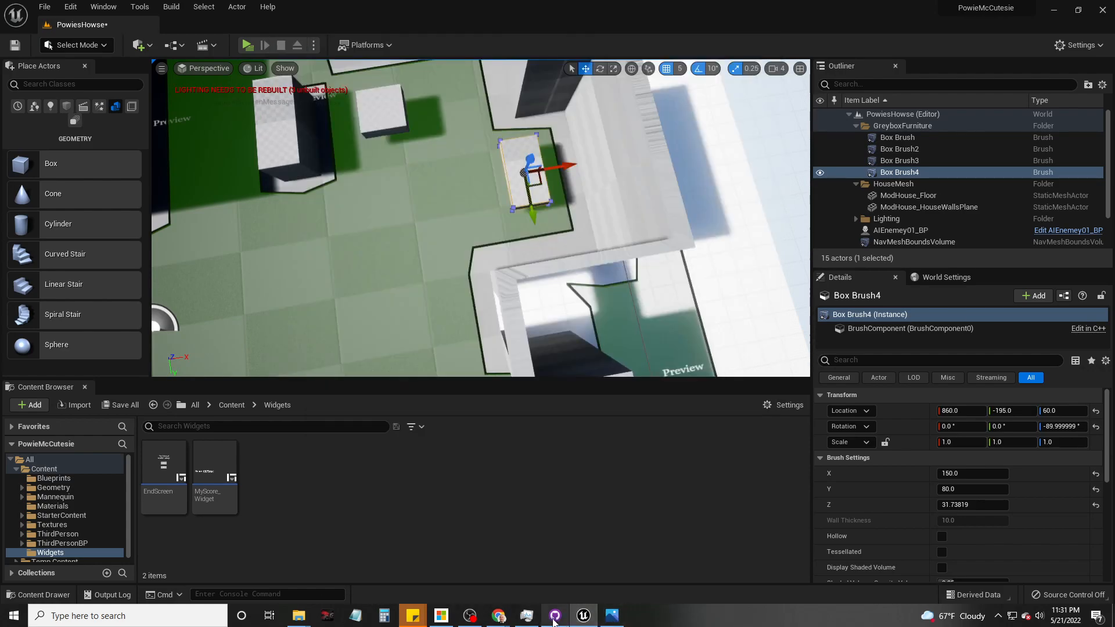
Step: Recheck the dining table's height on the Wayfair page in Chrome, and set the box brush's Z size to 75 in Unreal Engine
{"action": "mouse_move", "coordinate": [499, 617]}
{"action": "mouse_move", "coordinate": [641, 573]}
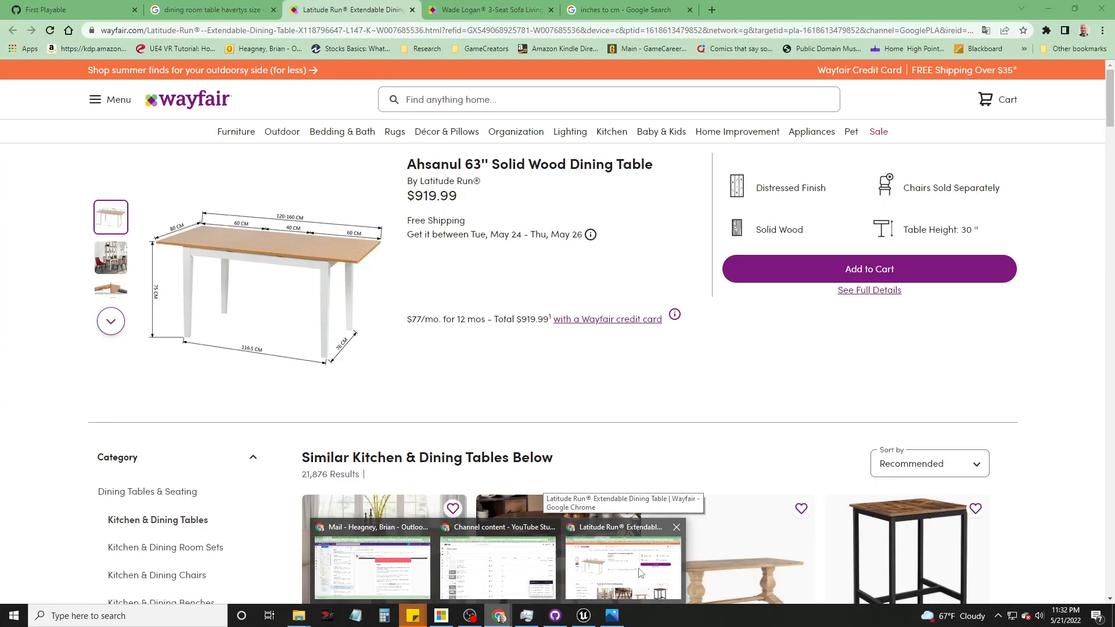
{"action": "left_click", "coordinate": [641, 573]}
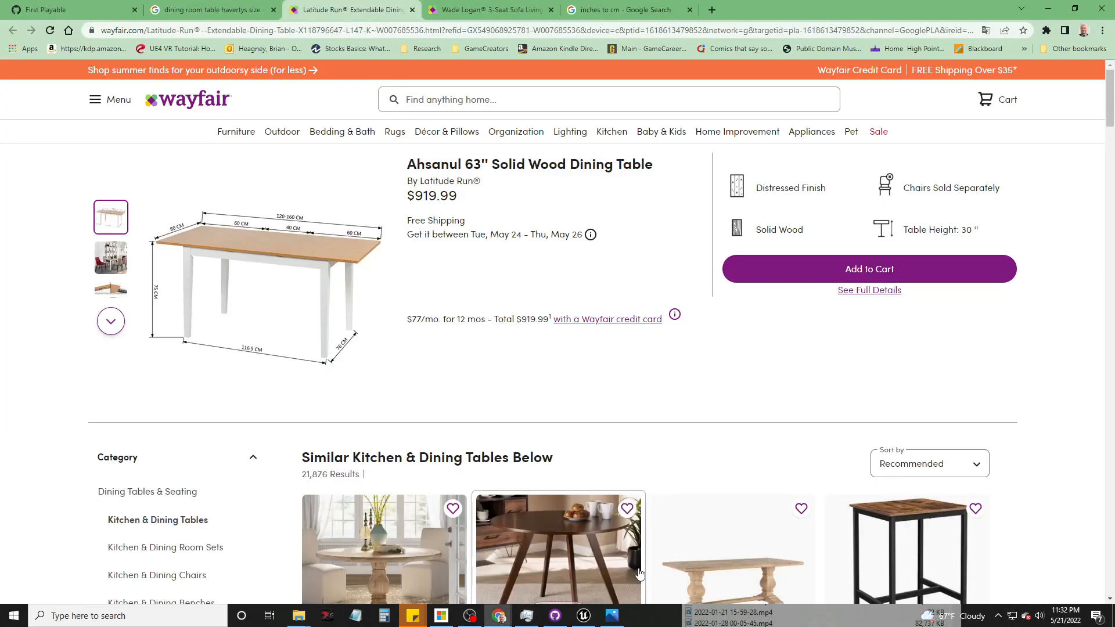
{"action": "left_click", "coordinate": [1054, 10]}
{"action": "left_click", "coordinate": [955, 503]}
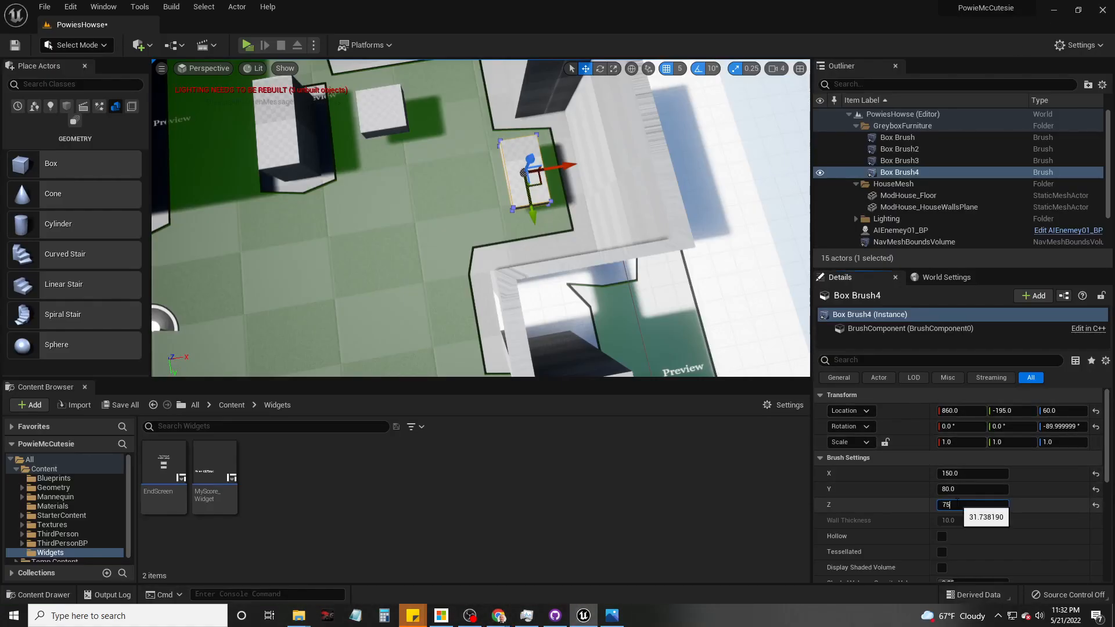
{"action": "type", "text": "75"}
{"action": "key", "text": "Return"}
Step: Lower the dining table box onto the floor at a Z location of about 37.5
{"action": "left_click_drag", "start_coordinate": [524, 161], "coordinate": [527, 171]}
{"action": "mouse_move", "coordinate": [527, 171]}
{"action": "right_mouse_down"}
{"action": "mouse_move", "coordinate": [572, 140]}
{"action": "mouse_move", "coordinate": [737, 156]}
{"action": "right_mouse_up"}
{"action": "key", "text": "d"}
{"action": "key", "text": "a"}
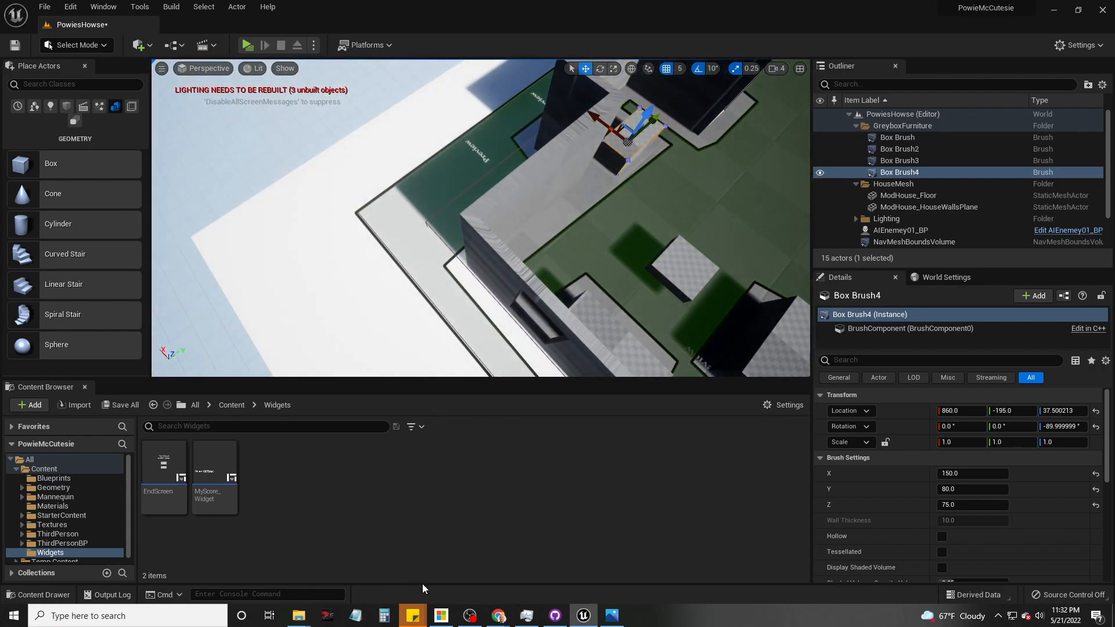
Step: Switch to Chrome and search Google in a new tab for "ue4 navmesh cell size"
{"action": "mouse_move", "coordinate": [498, 616]}
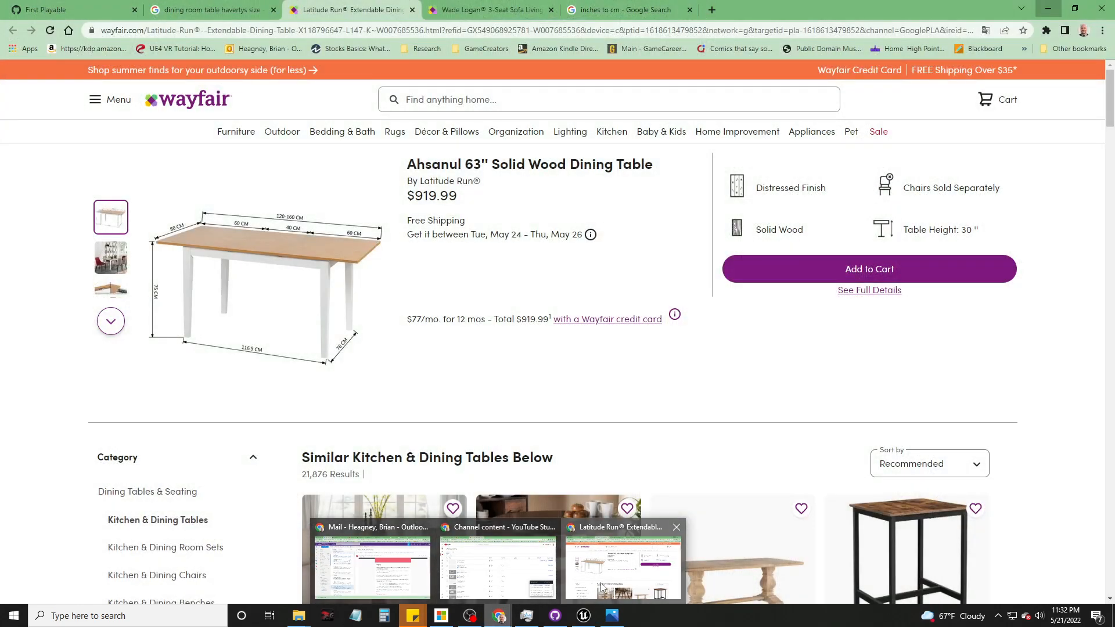
{"action": "left_click", "coordinate": [623, 566]}
{"action": "left_click", "coordinate": [625, 10]}
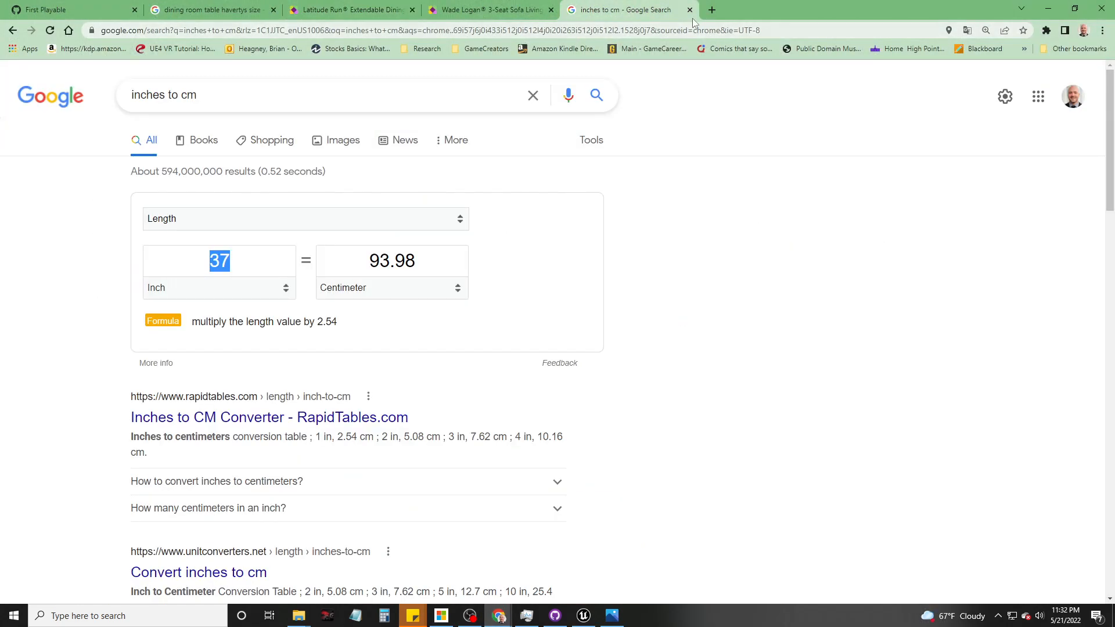
{"action": "left_click", "coordinate": [712, 11]}
{"action": "left_click", "coordinate": [648, 31]}
{"action": "type", "text": "ue4 "}
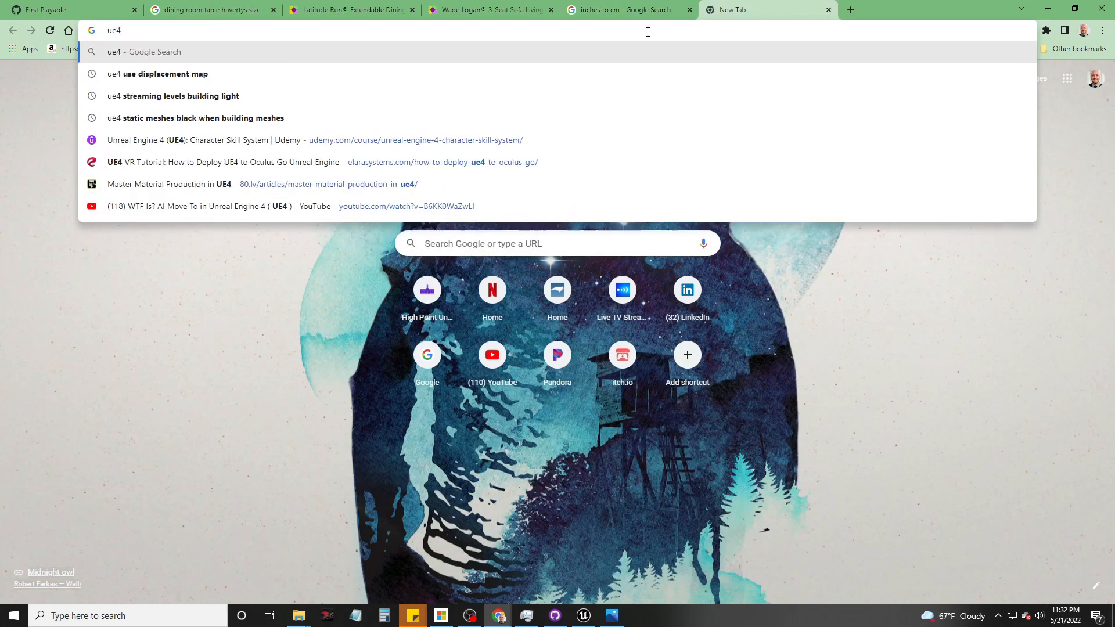
{"action": "type", "text": "navm"}
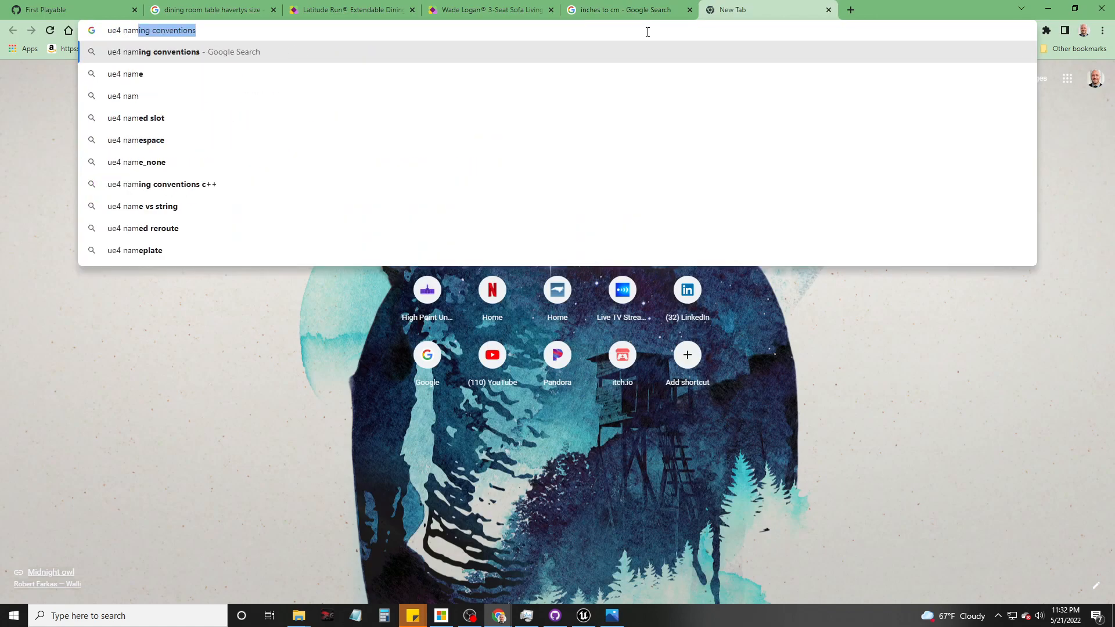
{"action": "type", "text": "esh ca"}
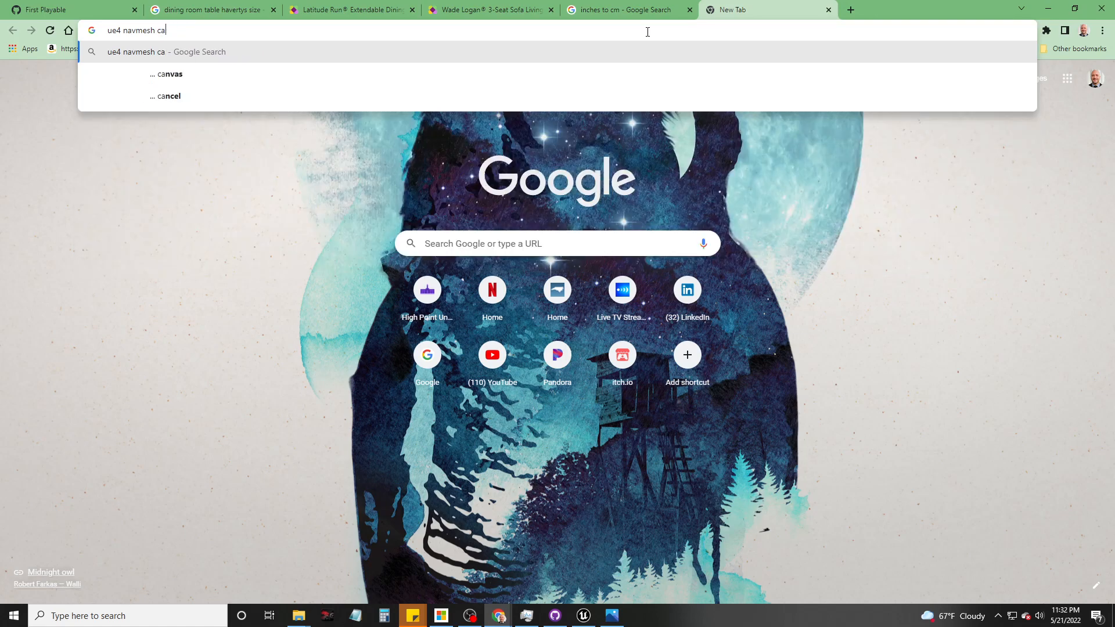
{"action": "key", "text": "BackSpace"}
{"action": "type", "text": "han"}
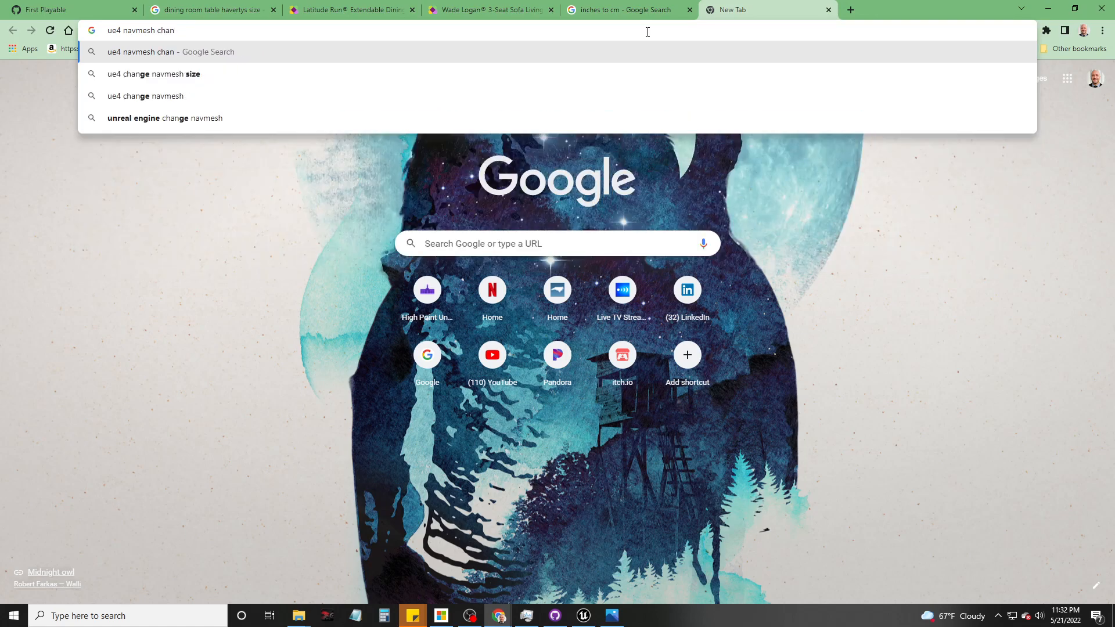
{"action": "key", "text": "BackSpace"}
{"action": "key", "text": "BackSpace"}
{"action": "key", "text": "BackSpace"}
{"action": "type", "text": "ell size"}
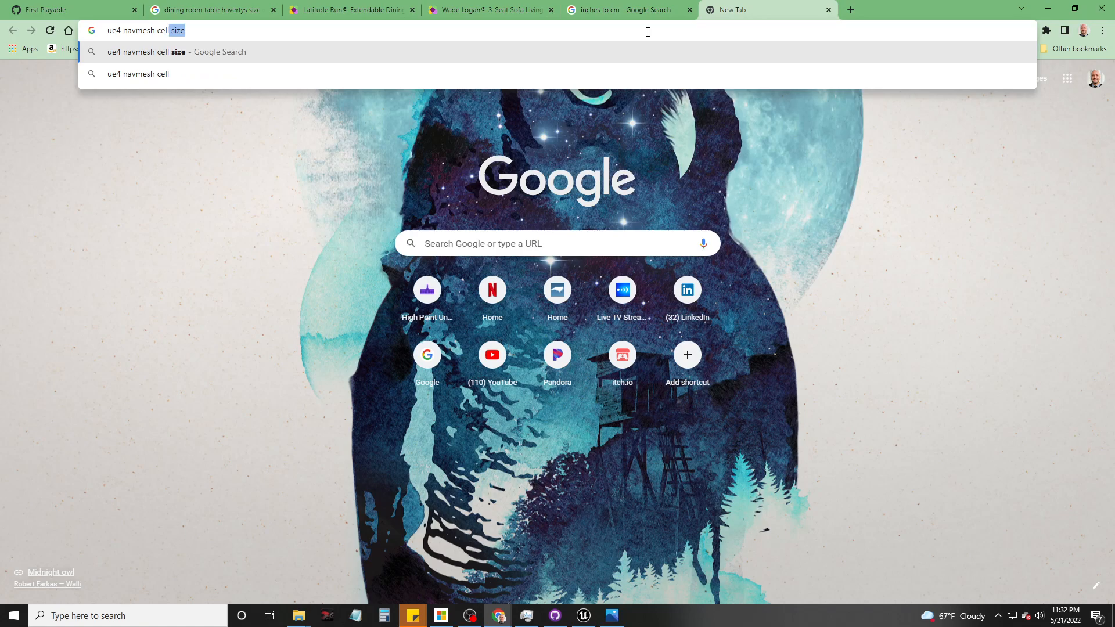
{"action": "key", "text": "Return"}
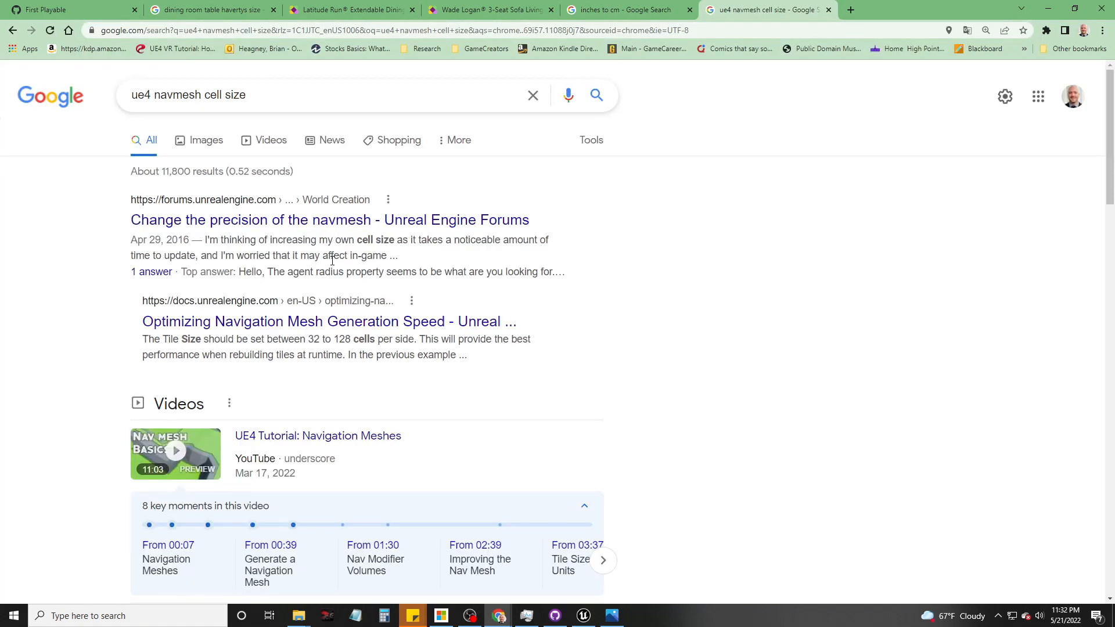
Step: Open the Unreal Engine Forums thread "Change the precision of the navmesh" in a new tab and read its answer and replies
{"action": "right_click", "coordinate": [294, 221]}
{"action": "left_click", "coordinate": [337, 230]}
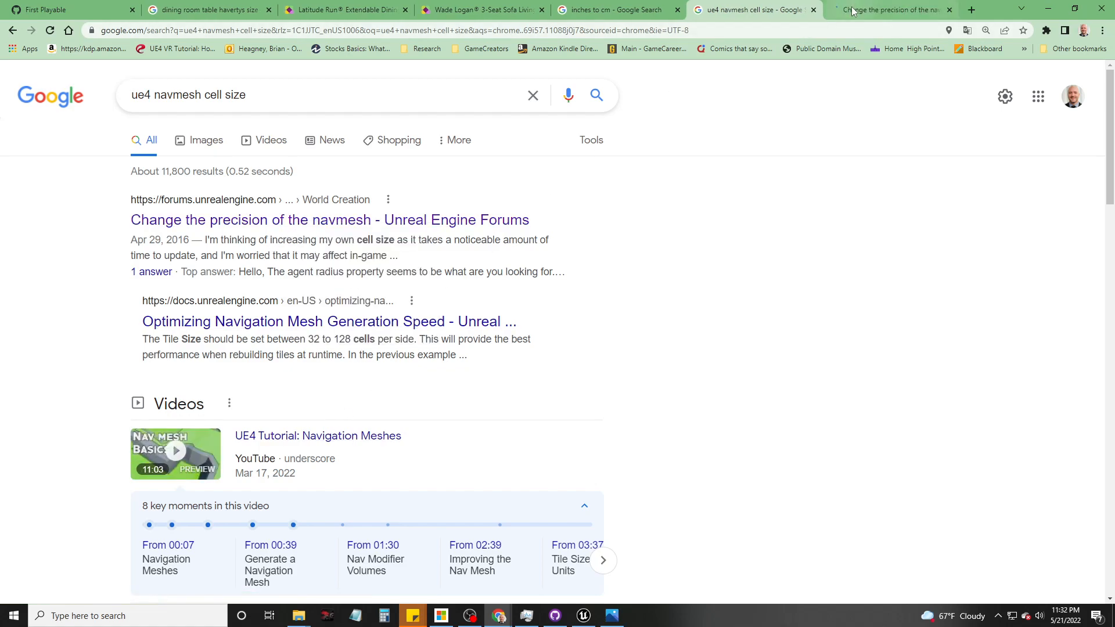
{"action": "key", "text": "ctrl+Tab"}
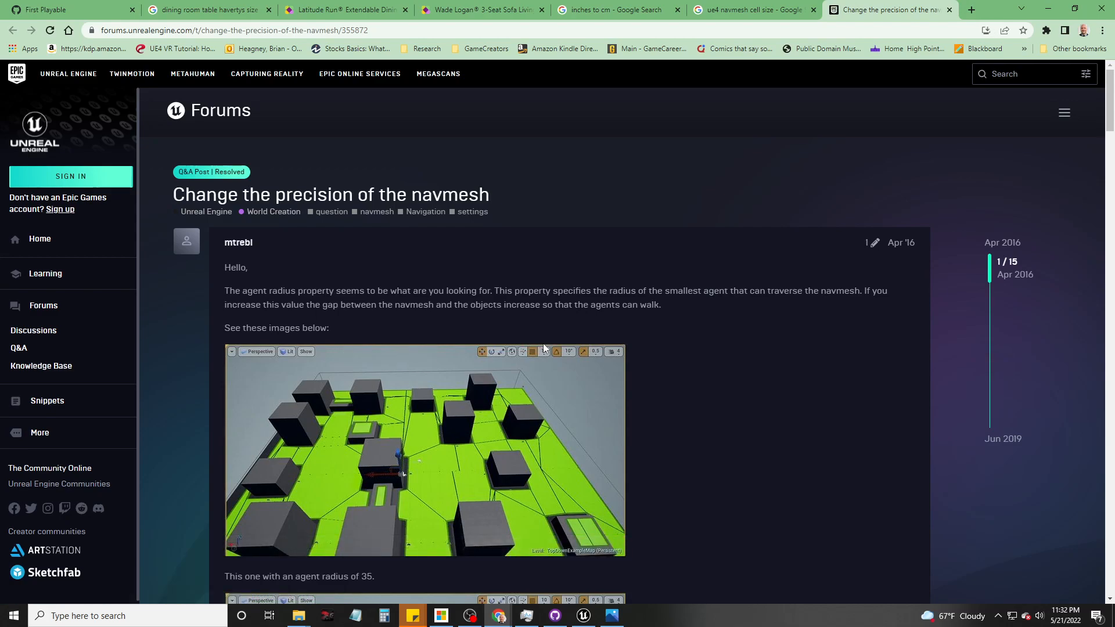
{"action": "scroll", "coordinate": [653, 401], "scroll_direction": "down", "scroll_amount": 9}
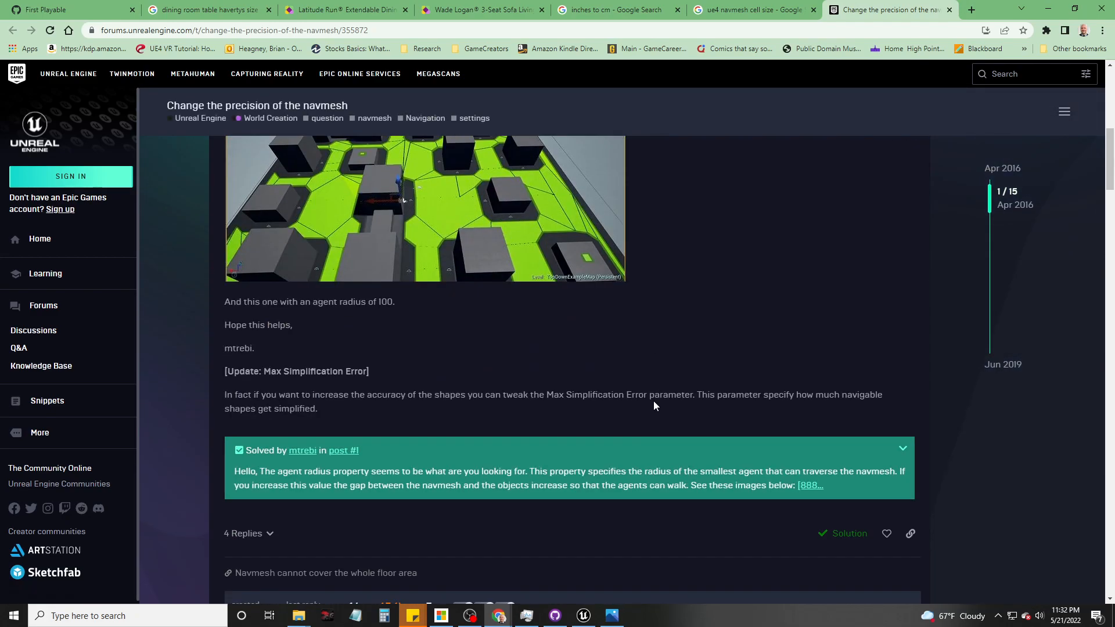
{"action": "scroll", "coordinate": [578, 377], "scroll_direction": "up", "scroll_amount": 5}
{"action": "scroll", "coordinate": [579, 381], "scroll_direction": "down", "scroll_amount": 4}
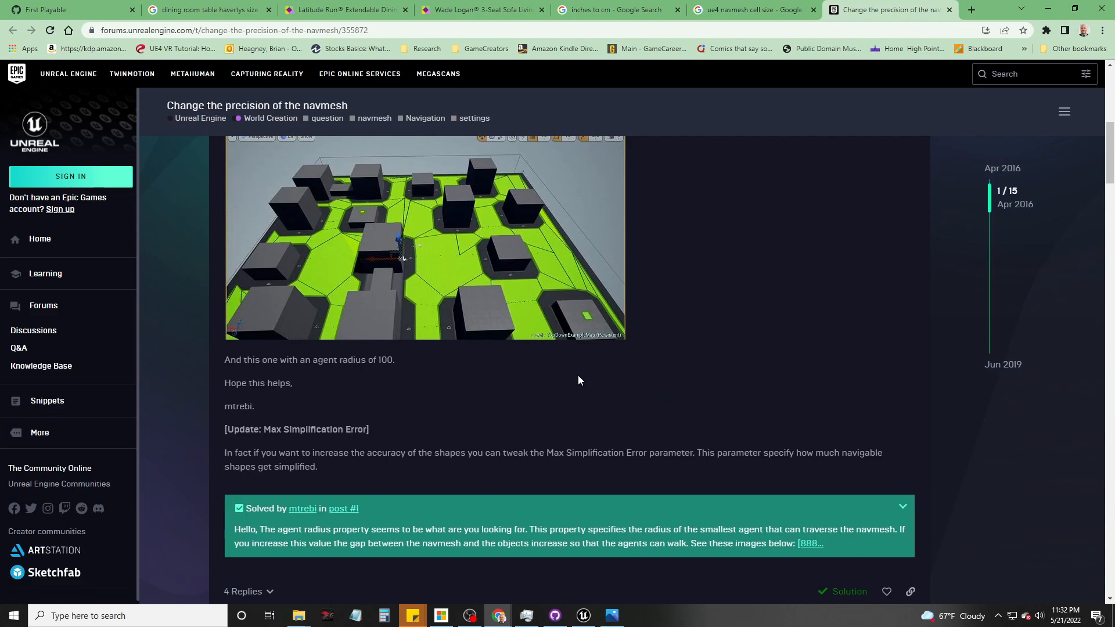
{"action": "scroll", "coordinate": [578, 380], "scroll_direction": "down", "scroll_amount": 3}
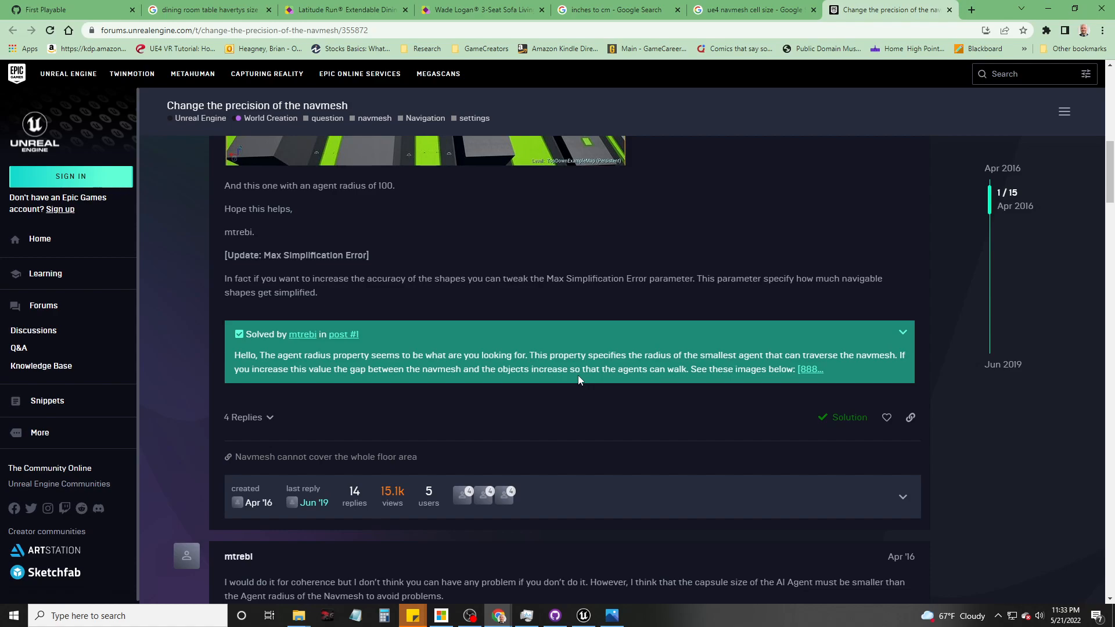
{"action": "scroll", "coordinate": [579, 381], "scroll_direction": "down", "scroll_amount": 5}
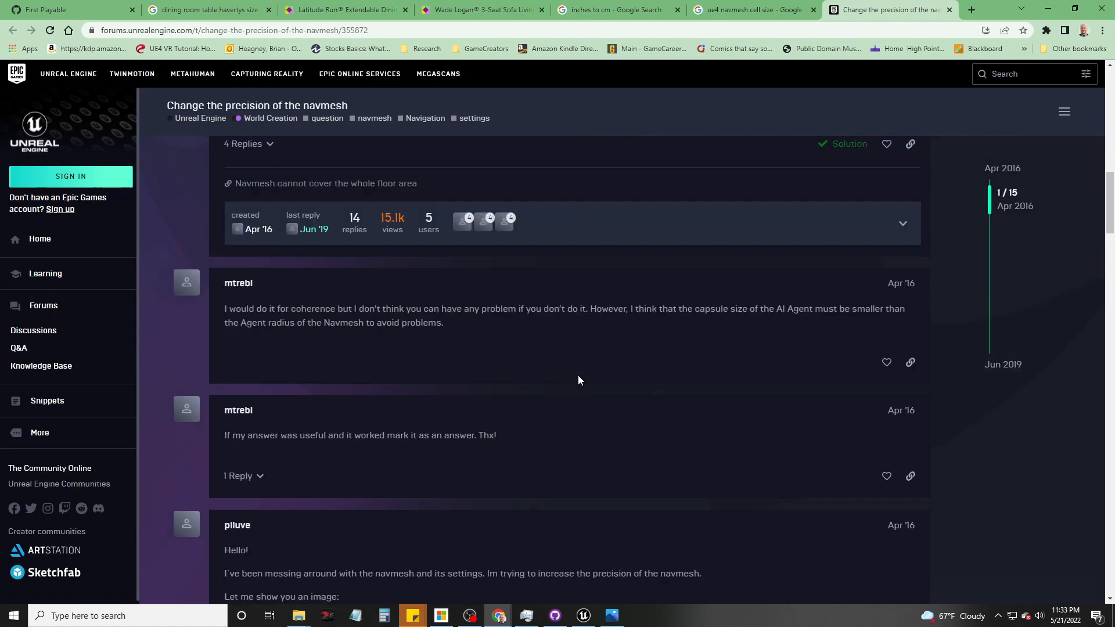
{"action": "scroll", "coordinate": [579, 381], "scroll_direction": "up", "scroll_amount": 5}
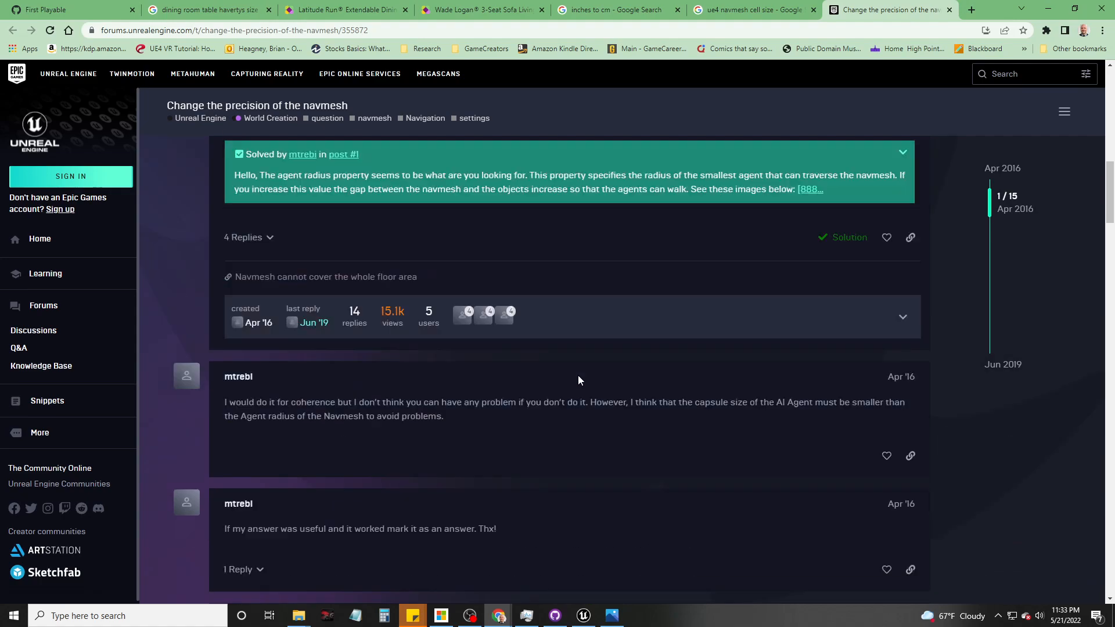
Step: Return to the Google results and change the search to "ue4 navmesh distance from object"
{"action": "left_click", "coordinate": [733, 11]}
{"action": "left_click", "coordinate": [273, 102]}
{"action": "left_click_drag", "start_coordinate": [249, 96], "coordinate": [206, 94]}
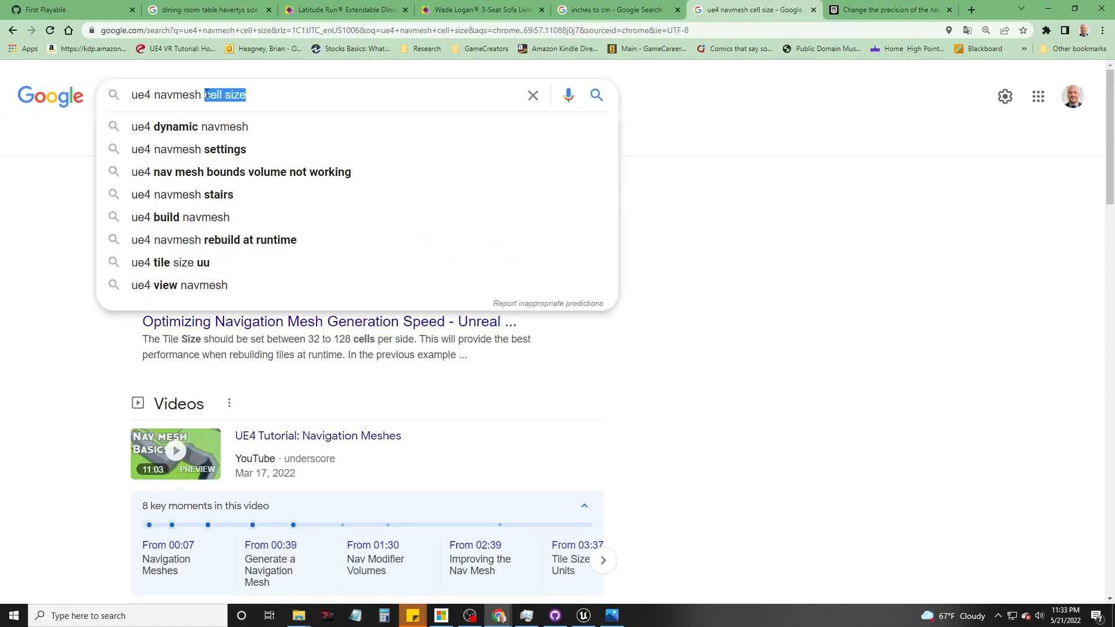
{"action": "type", "text": "distance"}
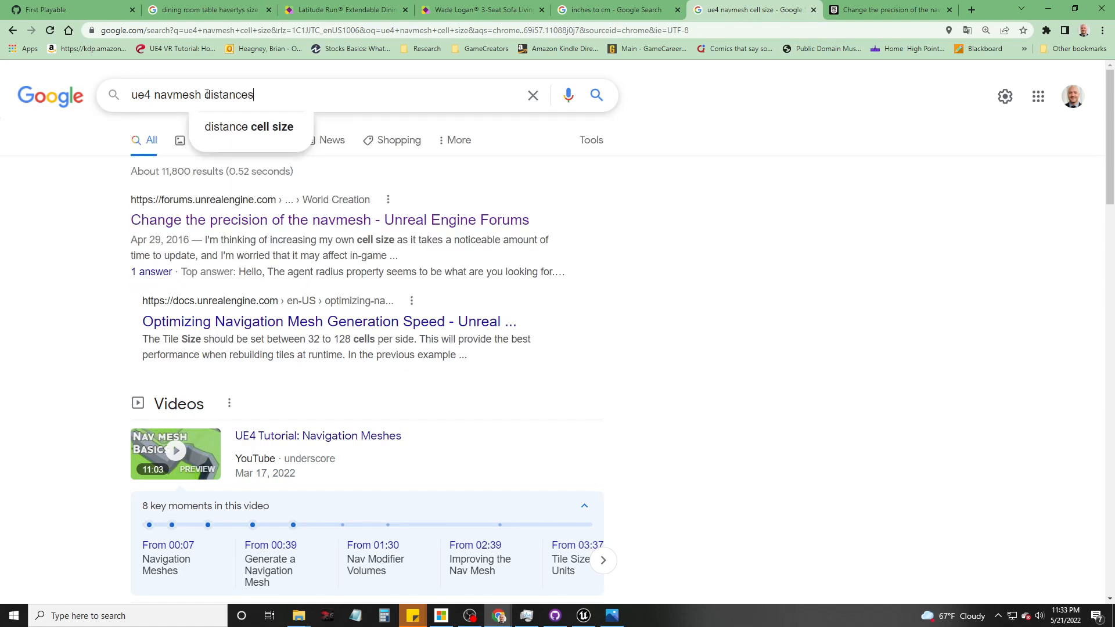
{"action": "type", "text": " from o"}
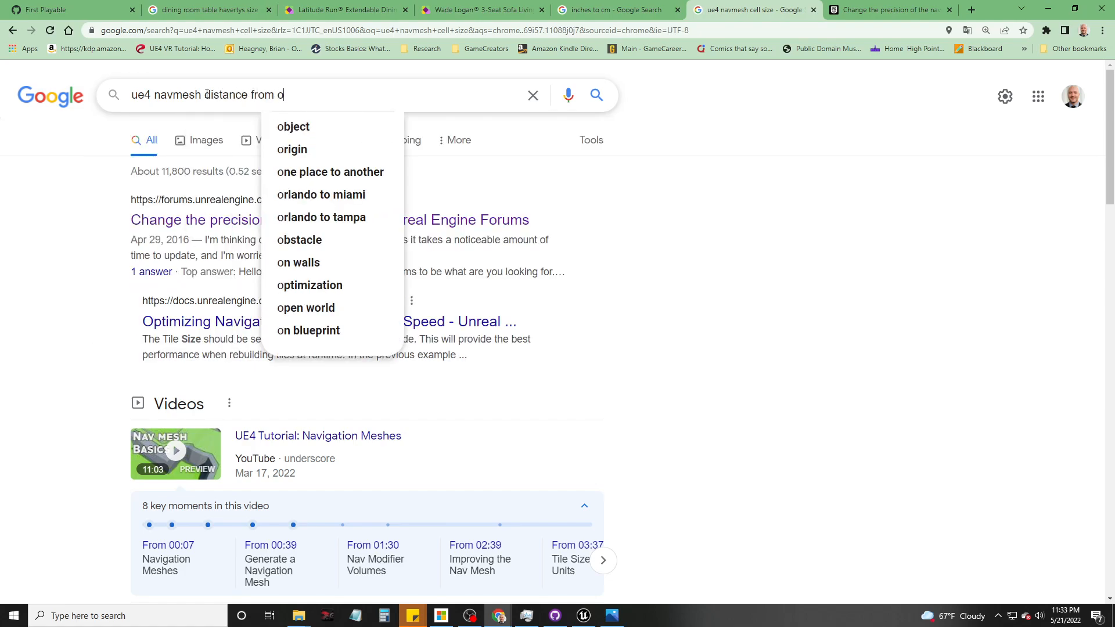
{"action": "type", "text": "bject"}
{"action": "key", "text": "Return"}
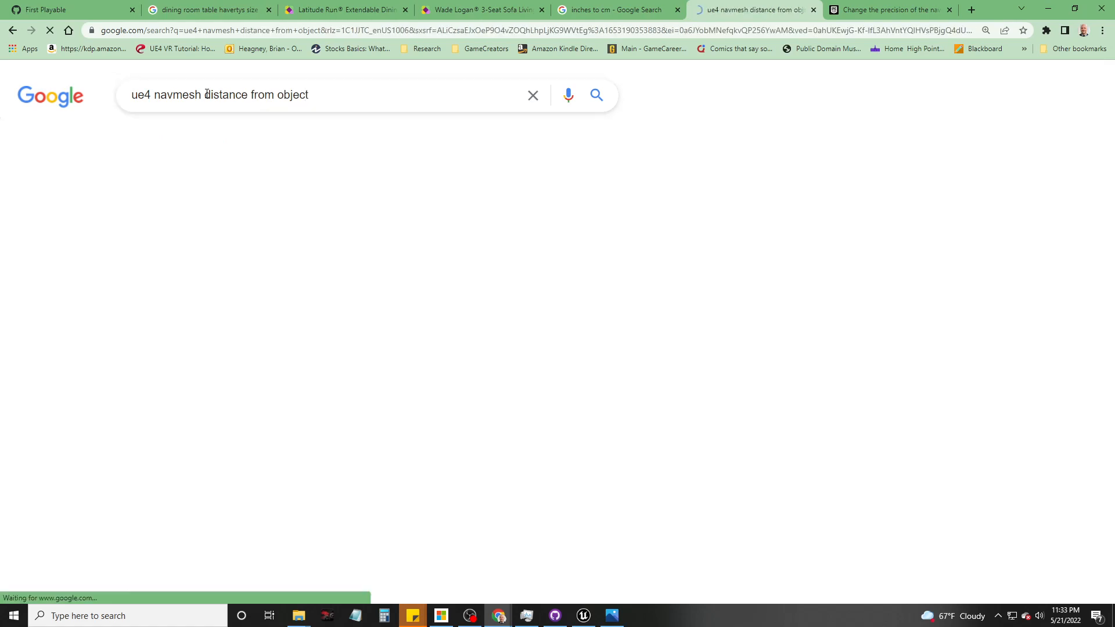
Step: Open the forum thread "Increasing the distance from obstacle (navMesh)" in a new tab, read the question and replies, and return to Unreal Engine
{"action": "right_click", "coordinate": [281, 226]}
{"action": "left_click", "coordinate": [296, 230]}
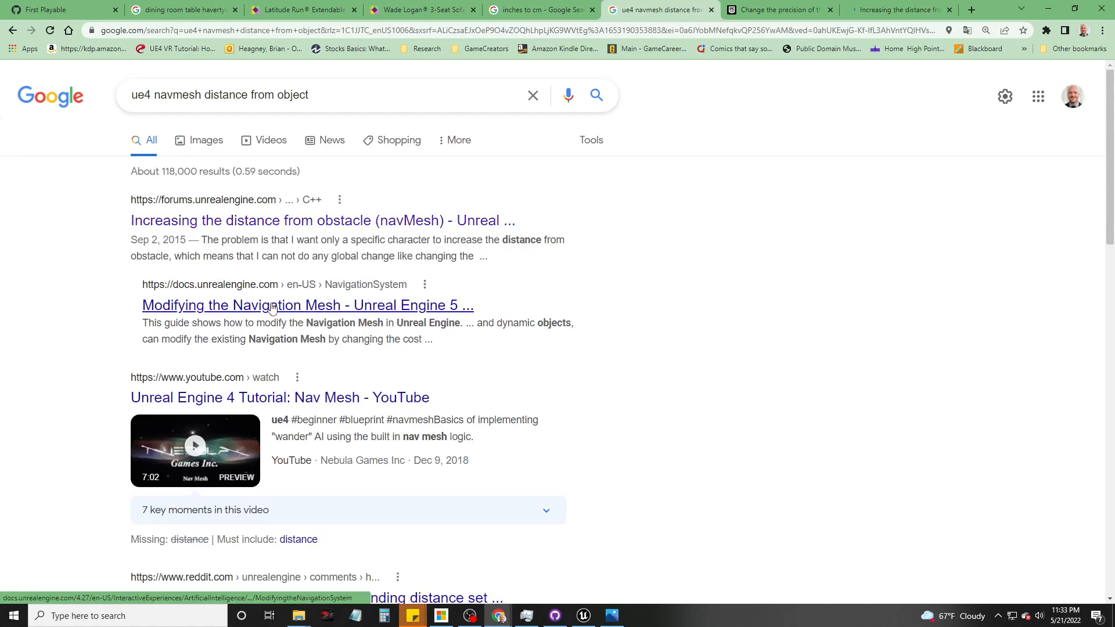
{"action": "left_click", "coordinate": [778, 9]}
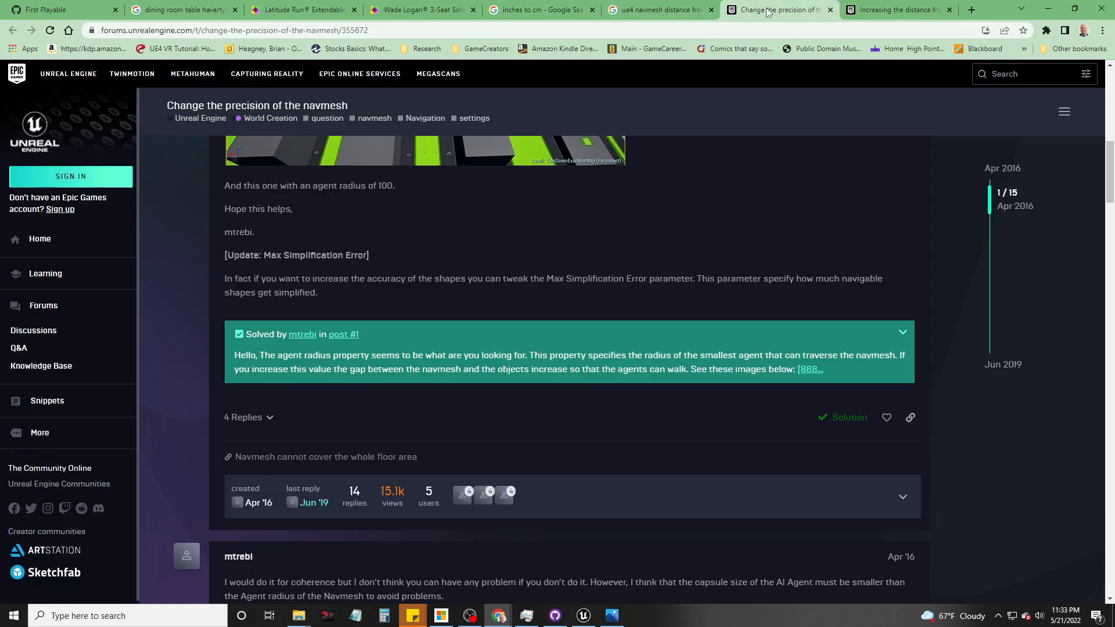
{"action": "left_click", "coordinate": [873, 7]}
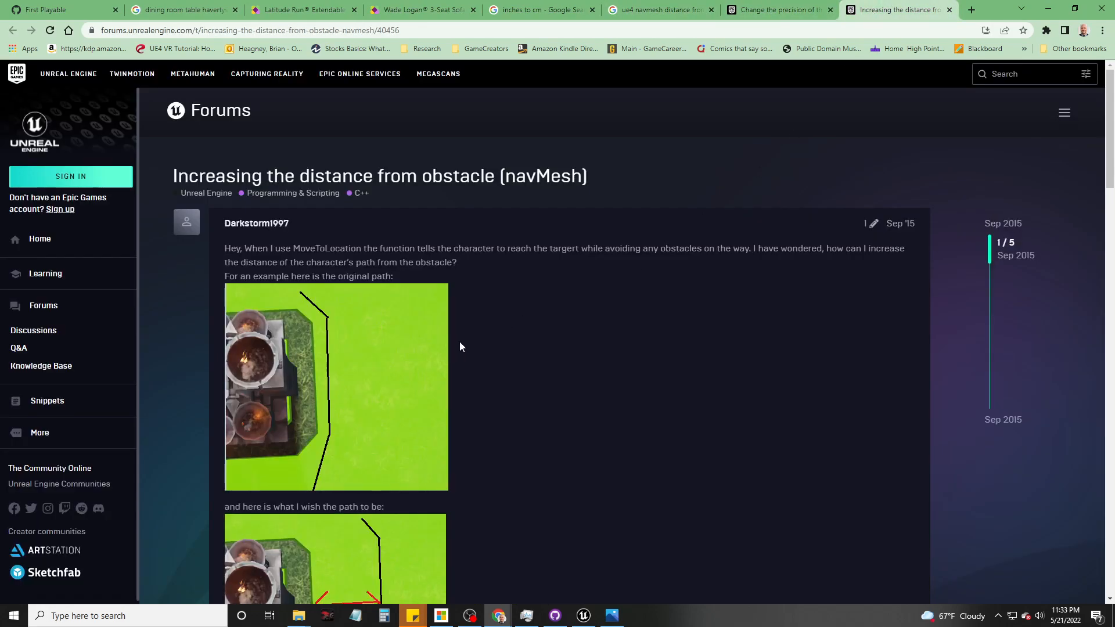
{"action": "scroll", "coordinate": [459, 342], "scroll_direction": "down", "scroll_amount": 5}
{"action": "scroll", "coordinate": [460, 347], "scroll_direction": "up", "scroll_amount": 3}
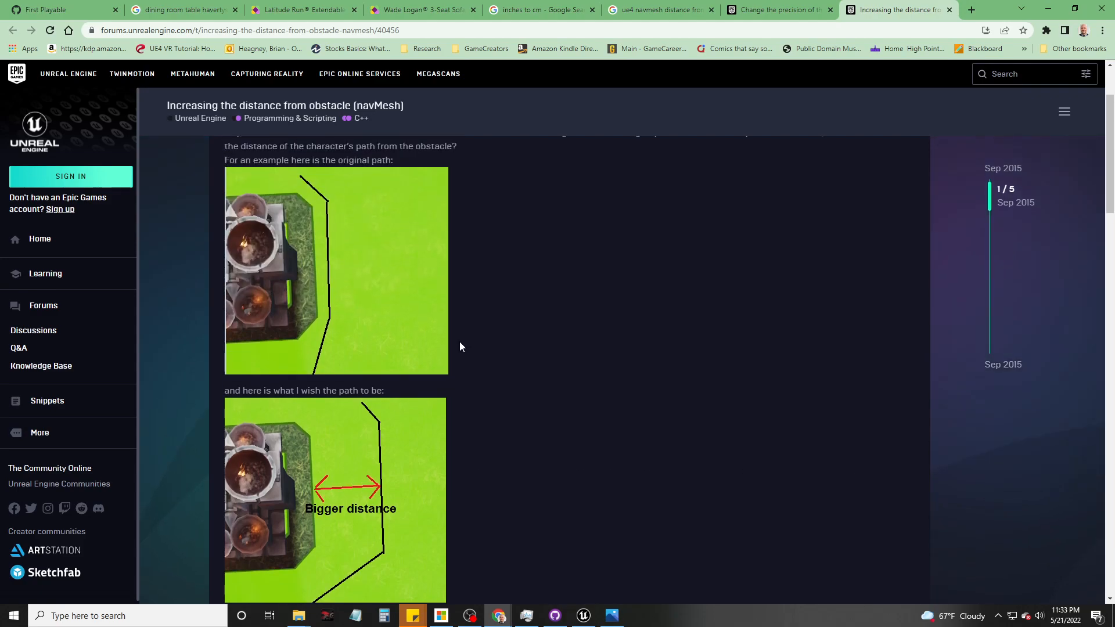
{"action": "scroll", "coordinate": [459, 347], "scroll_direction": "up", "scroll_amount": 1}
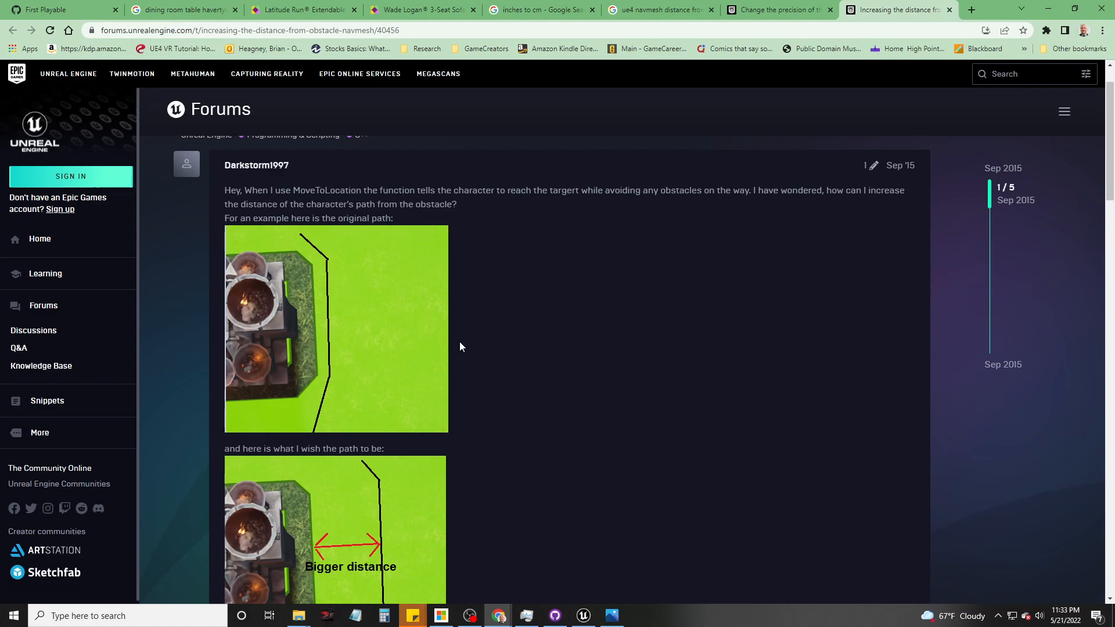
{"action": "scroll", "coordinate": [460, 347], "scroll_direction": "down", "scroll_amount": 6}
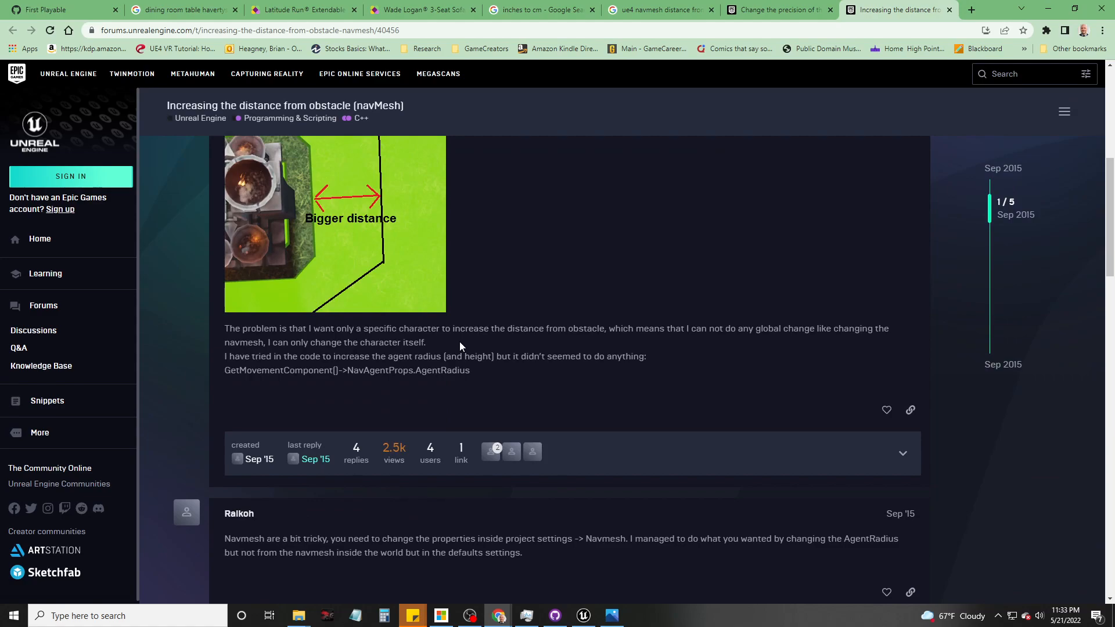
{"action": "scroll", "coordinate": [460, 346], "scroll_direction": "down", "scroll_amount": 4}
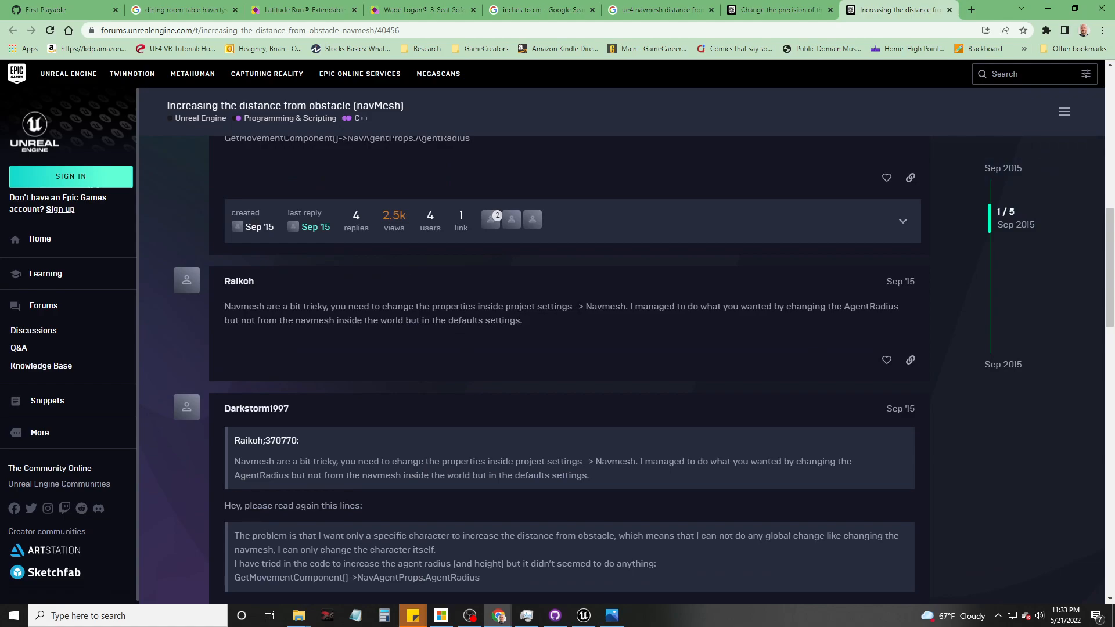
{"action": "left_click", "coordinate": [1048, 8]}
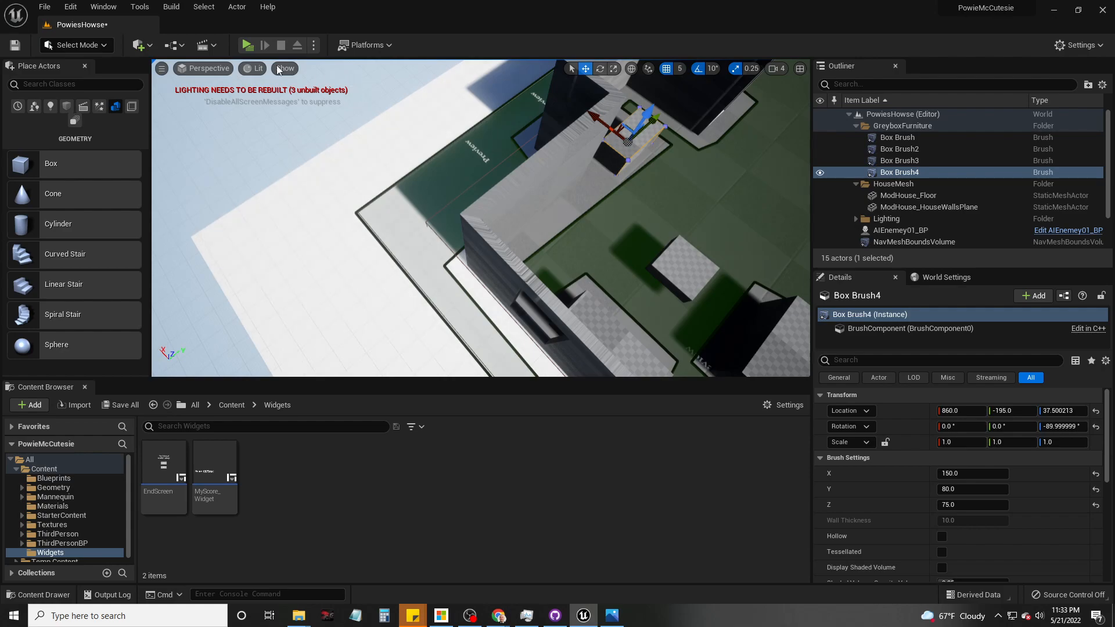
{"action": "left_click", "coordinate": [140, 7]}
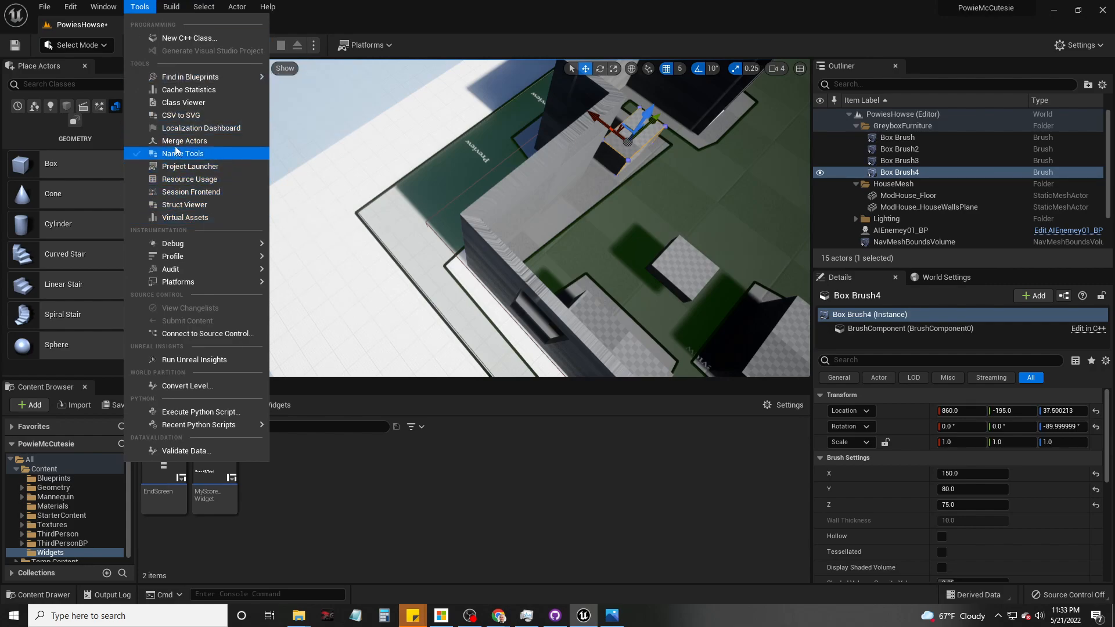
{"action": "left_click", "coordinate": [370, 14]}
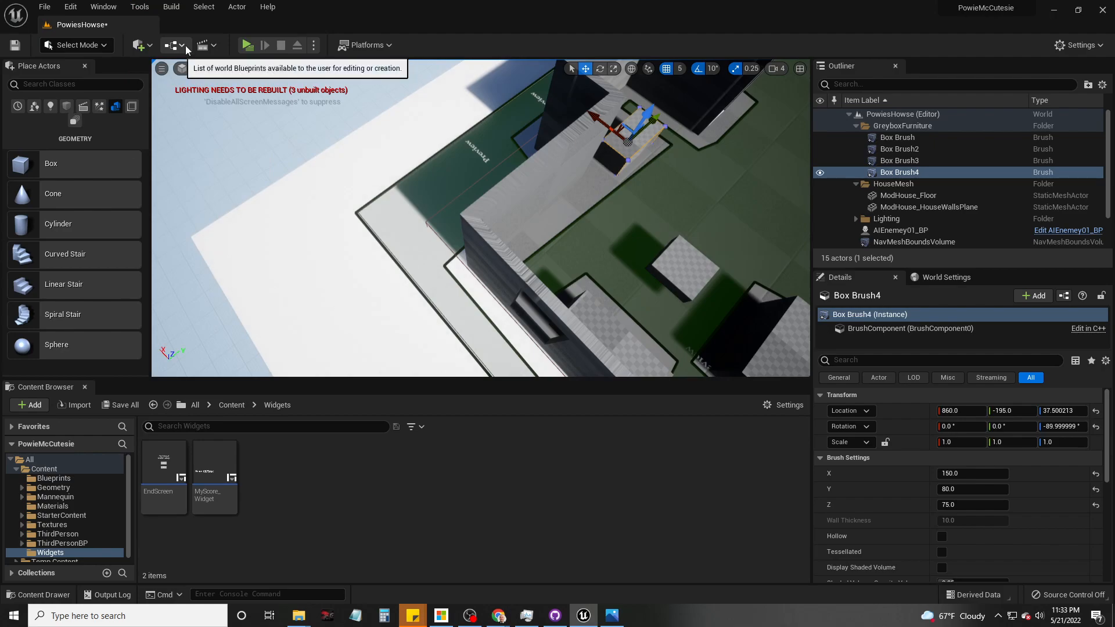
{"action": "left_click", "coordinate": [214, 46]}
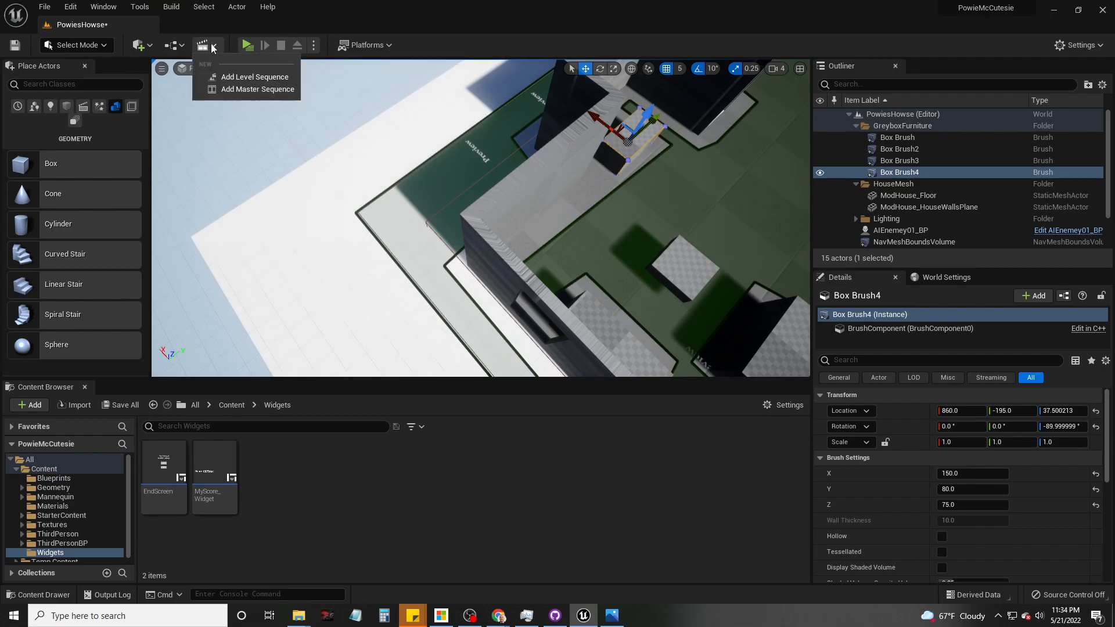
{"action": "left_click", "coordinate": [186, 49]}
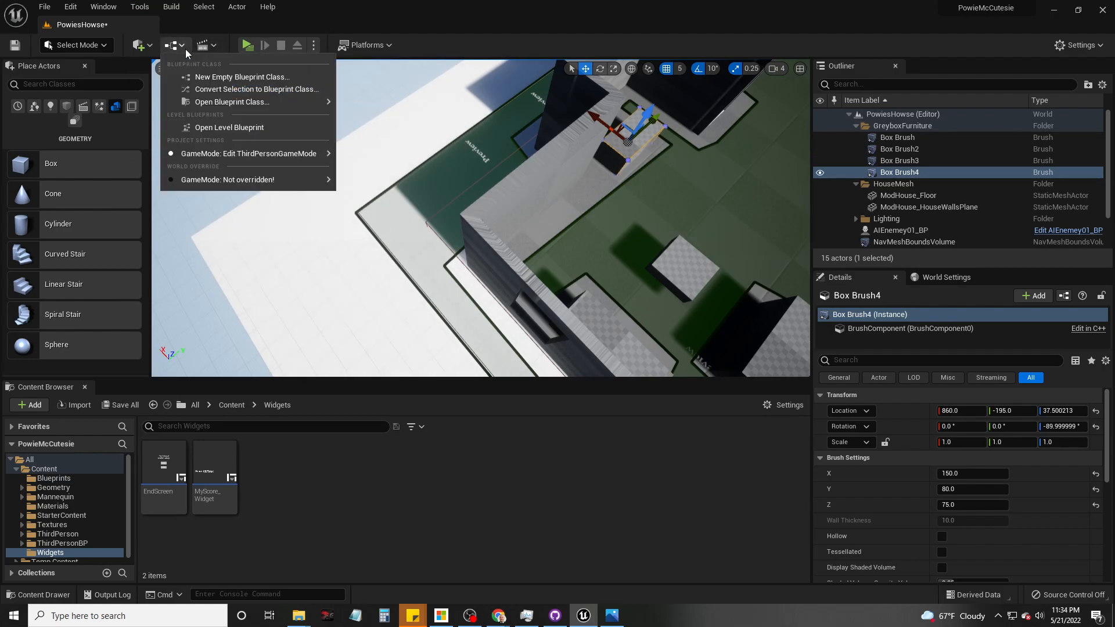
{"action": "left_click", "coordinate": [150, 46]}
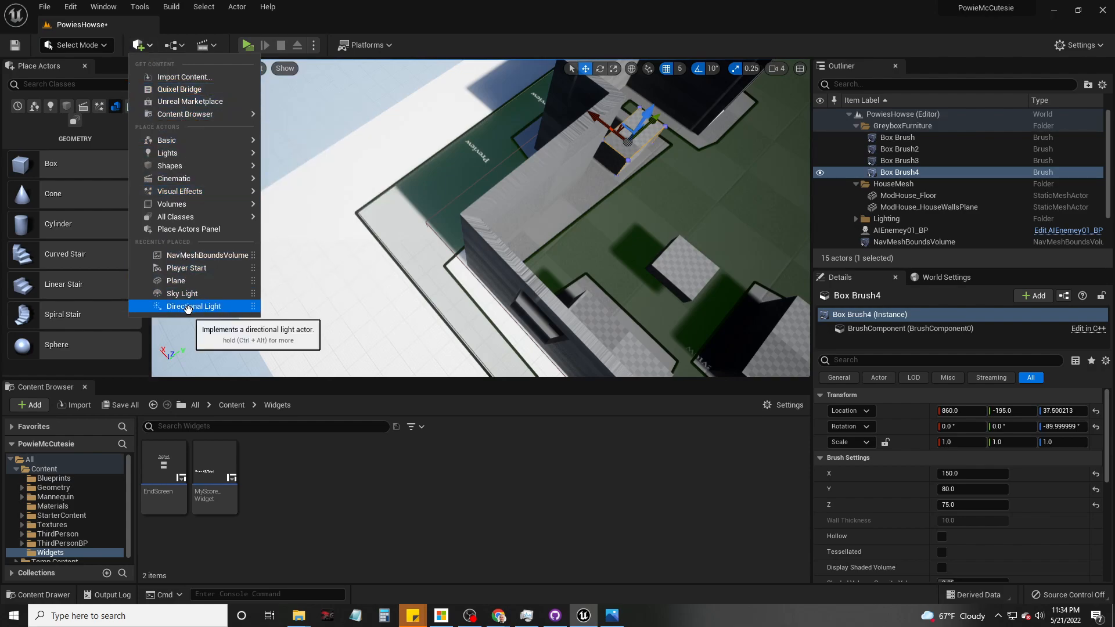
{"action": "left_click", "coordinate": [446, 13]}
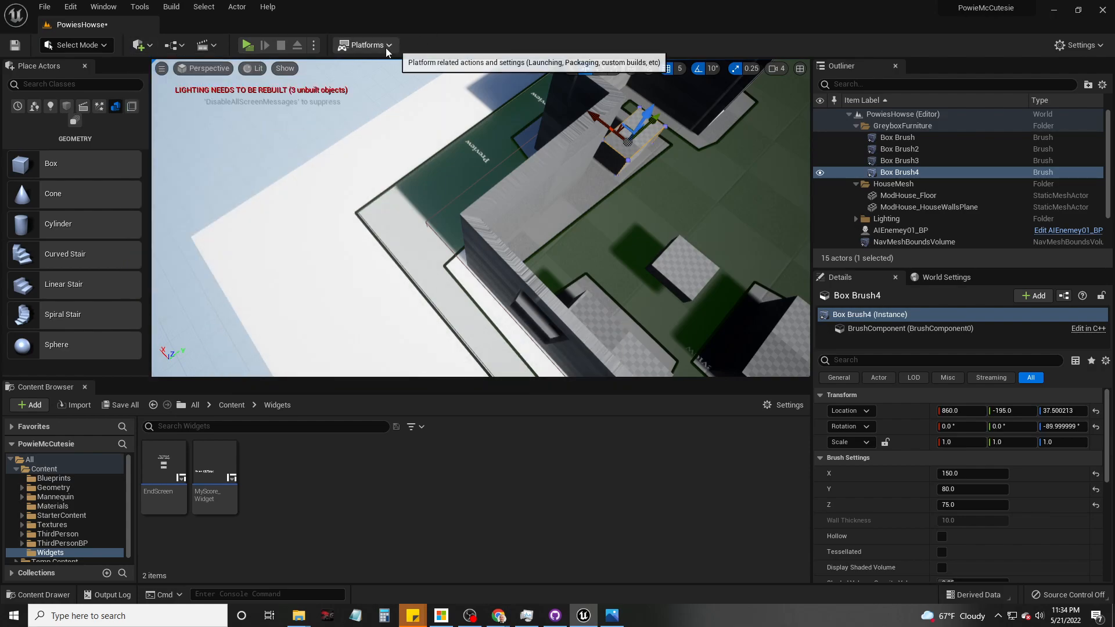
{"action": "left_click", "coordinate": [386, 47]}
{"action": "left_click", "coordinate": [402, 15]}
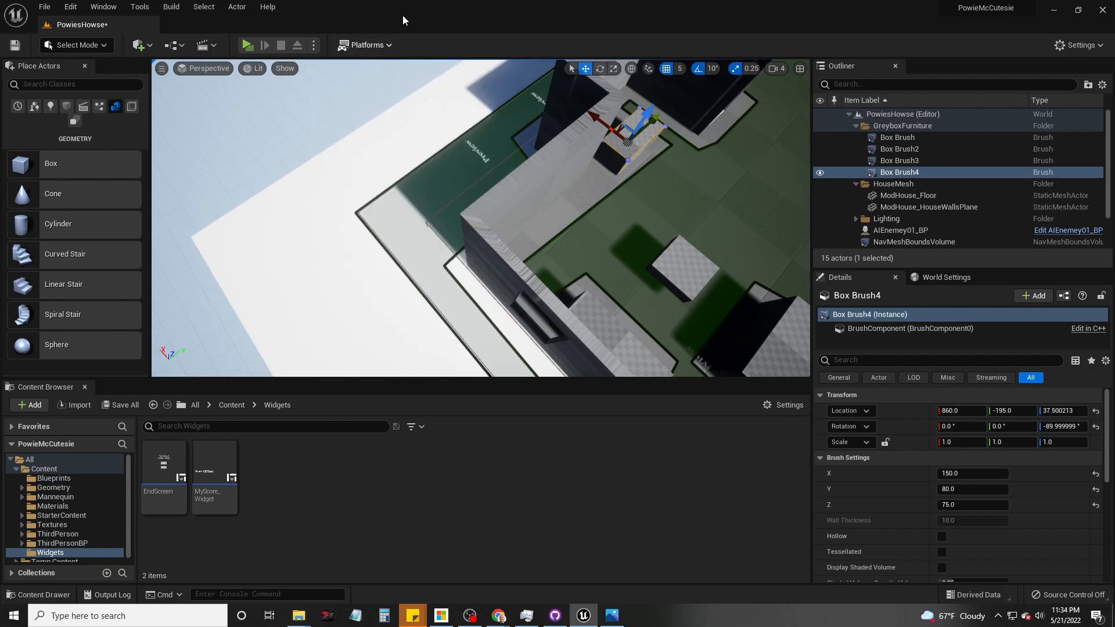
{"action": "left_click", "coordinate": [370, 46]}
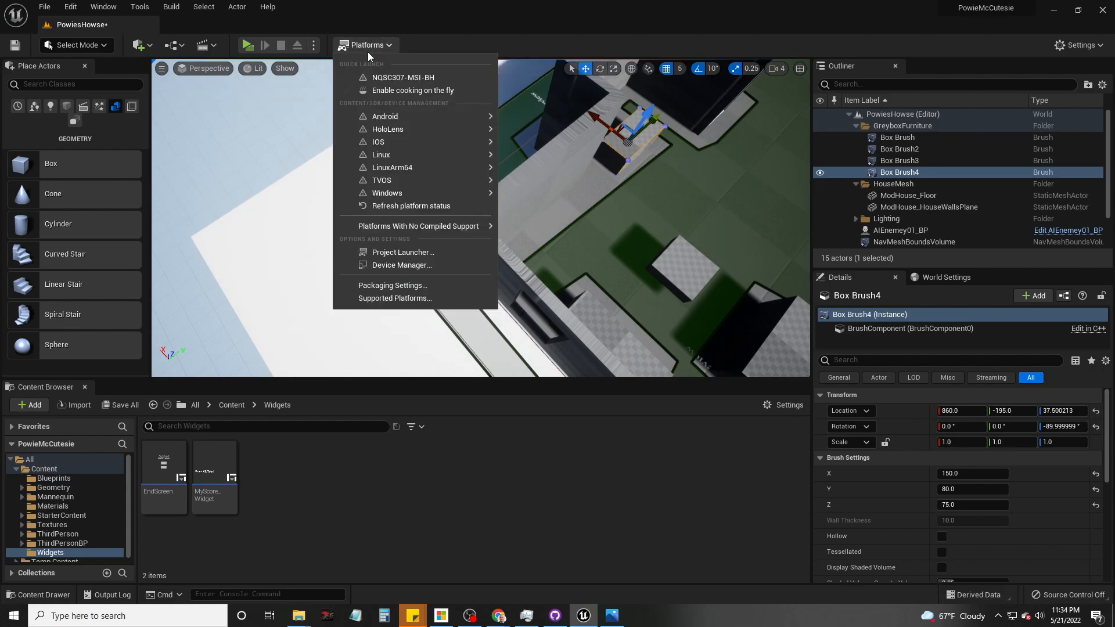
Step: Open the Project Settings and search them for "navmesh"
{"action": "left_click", "coordinate": [368, 51]}
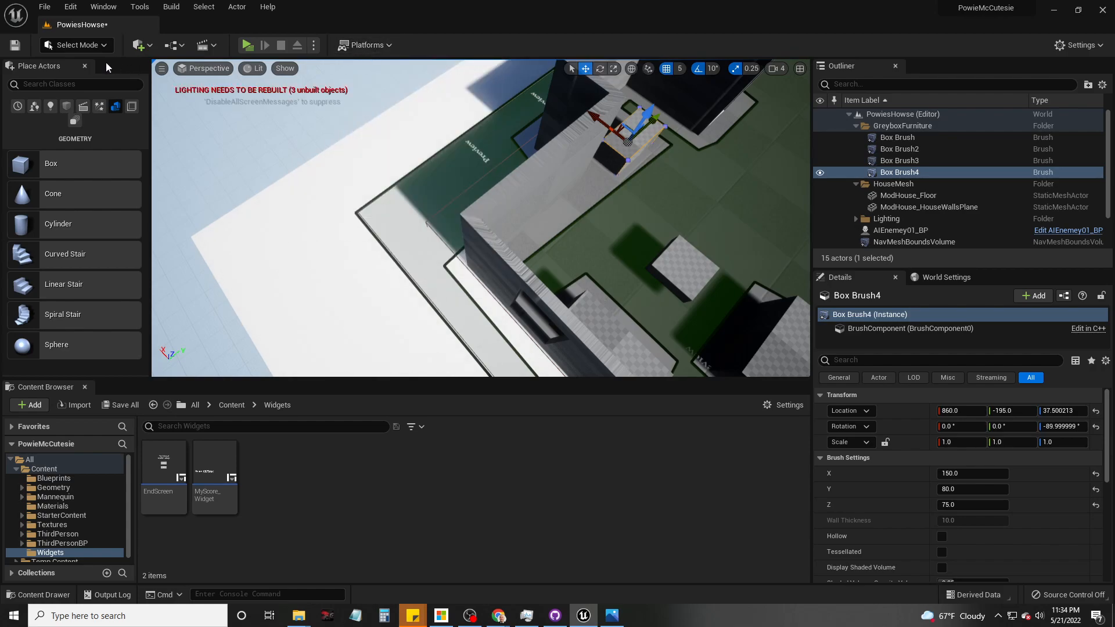
{"action": "left_click", "coordinate": [107, 46]}
{"action": "left_click", "coordinate": [107, 46]}
{"action": "left_click", "coordinate": [1079, 45]}
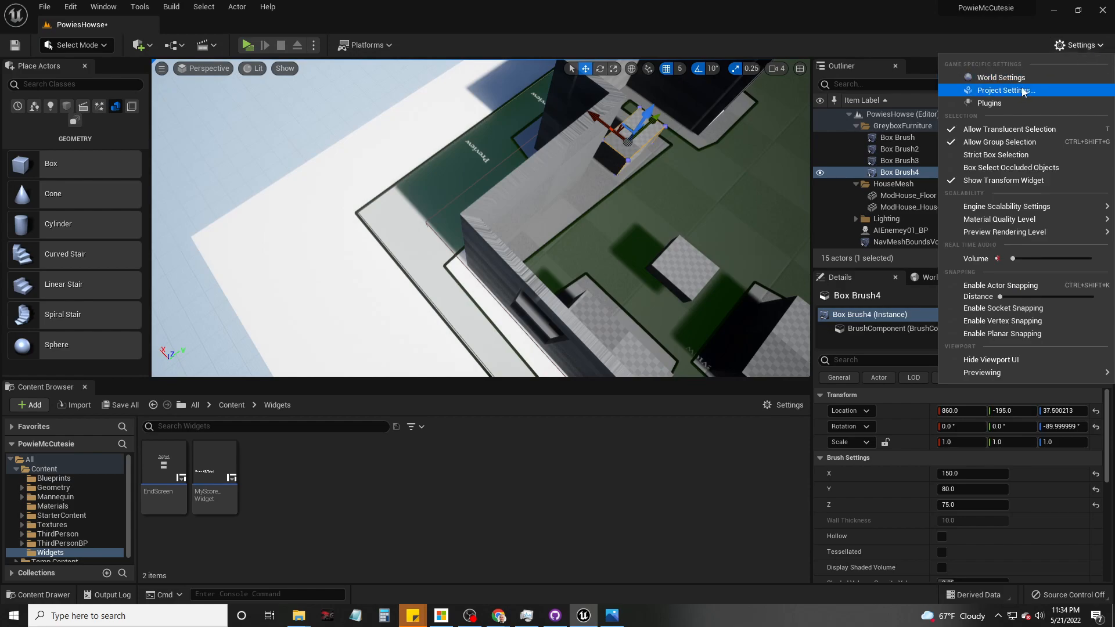
{"action": "left_click", "coordinate": [1002, 90]}
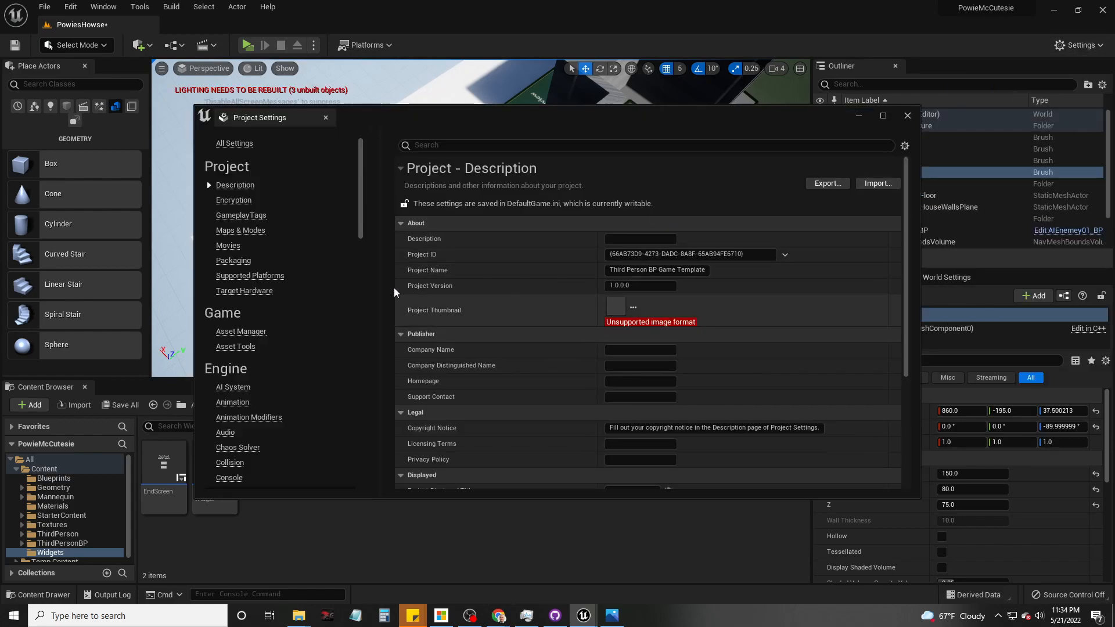
{"action": "left_click", "coordinate": [500, 147]}
{"action": "type", "text": "navmesh"}
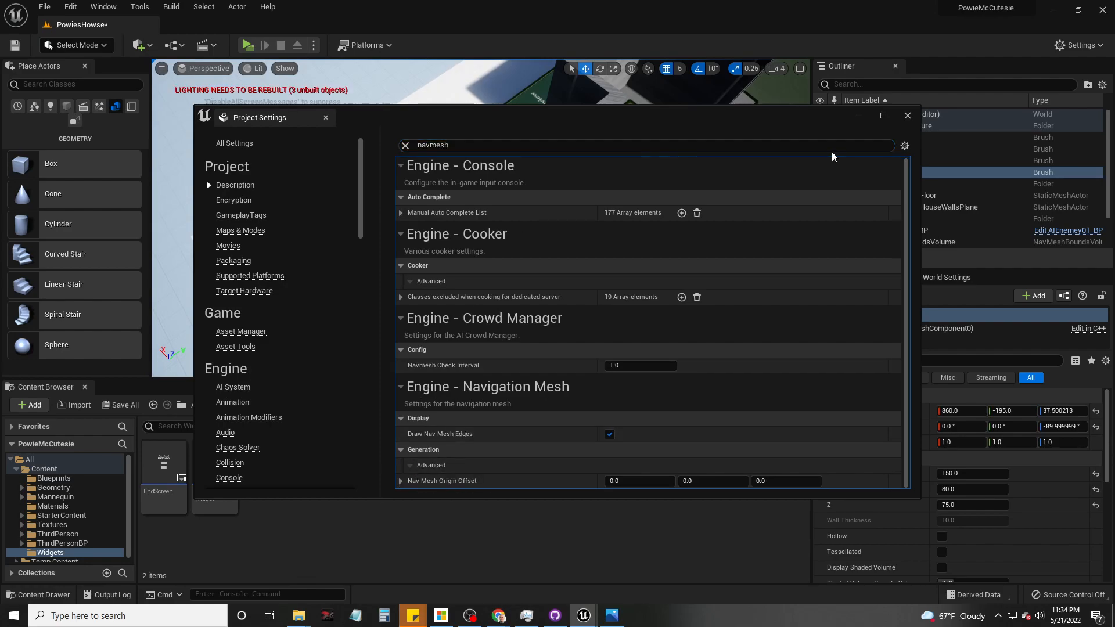
Step: Clear the settings search and open the Navigation Mesh page of the Engine section at its Generation settings
{"action": "left_click", "coordinate": [405, 145]}
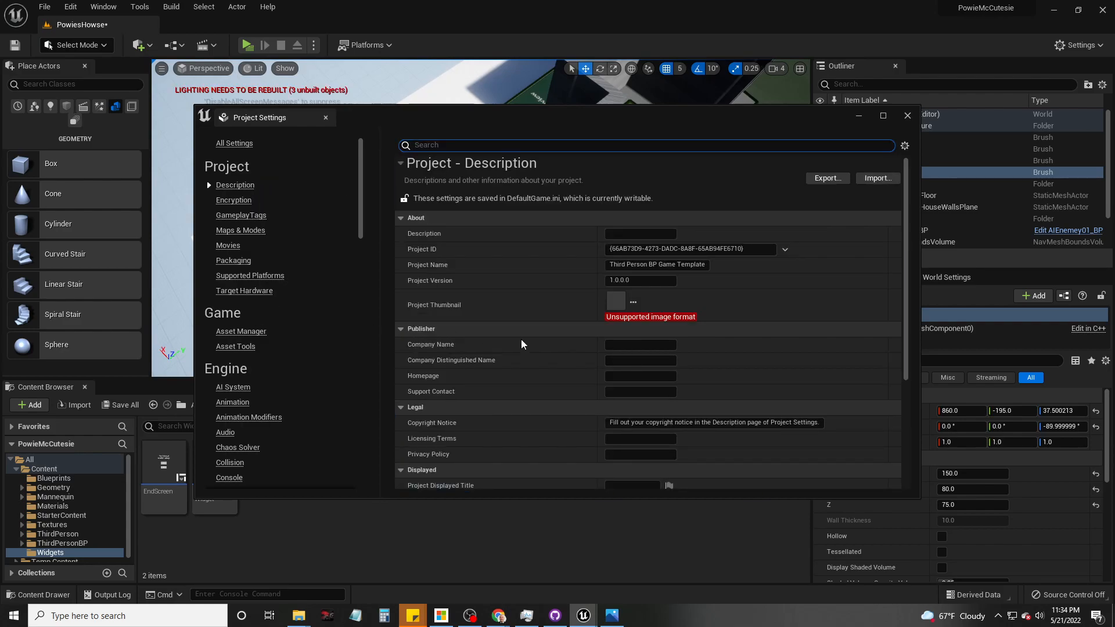
{"action": "left_click", "coordinate": [640, 318]}
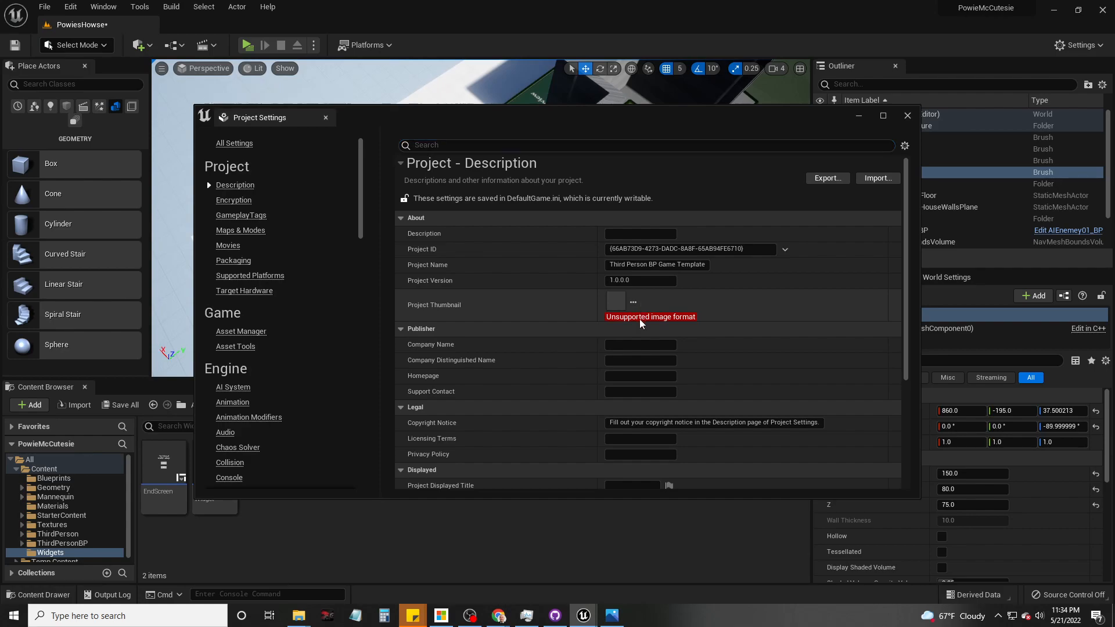
{"action": "scroll", "coordinate": [289, 349], "scroll_direction": "down", "scroll_amount": 10}
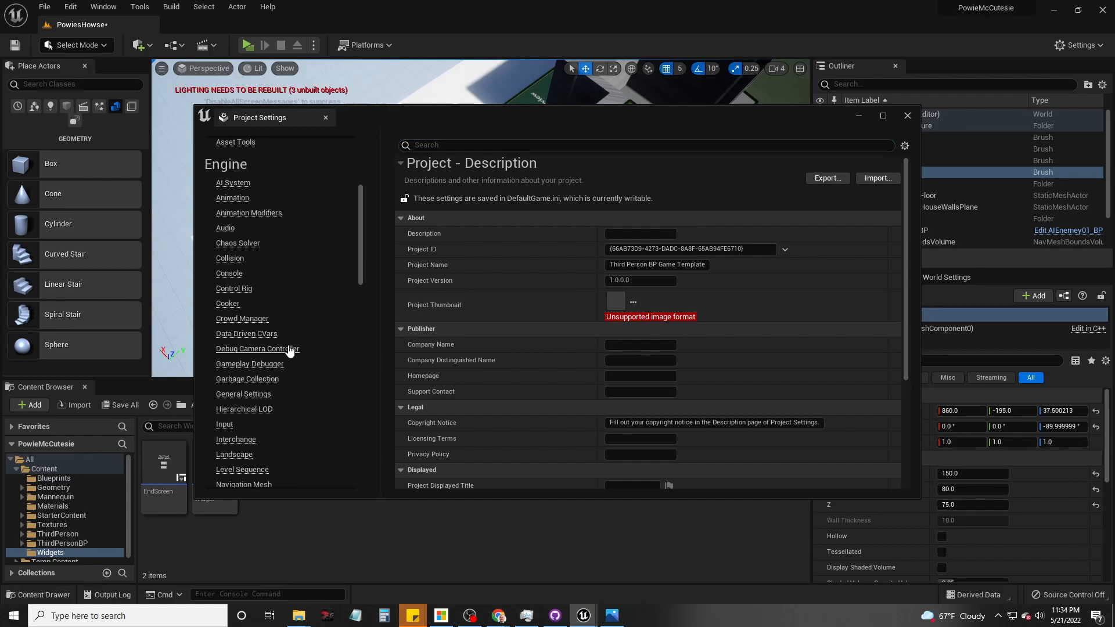
{"action": "scroll", "coordinate": [289, 350], "scroll_direction": "down", "scroll_amount": 10}
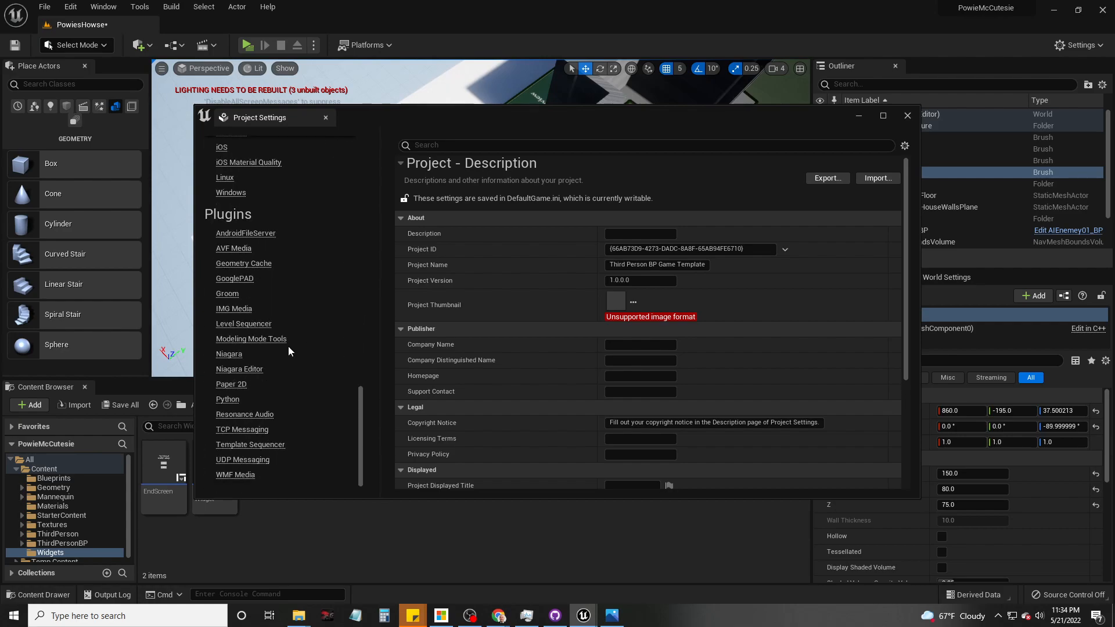
{"action": "left_click_drag", "start_coordinate": [361, 412], "coordinate": [358, 250]}
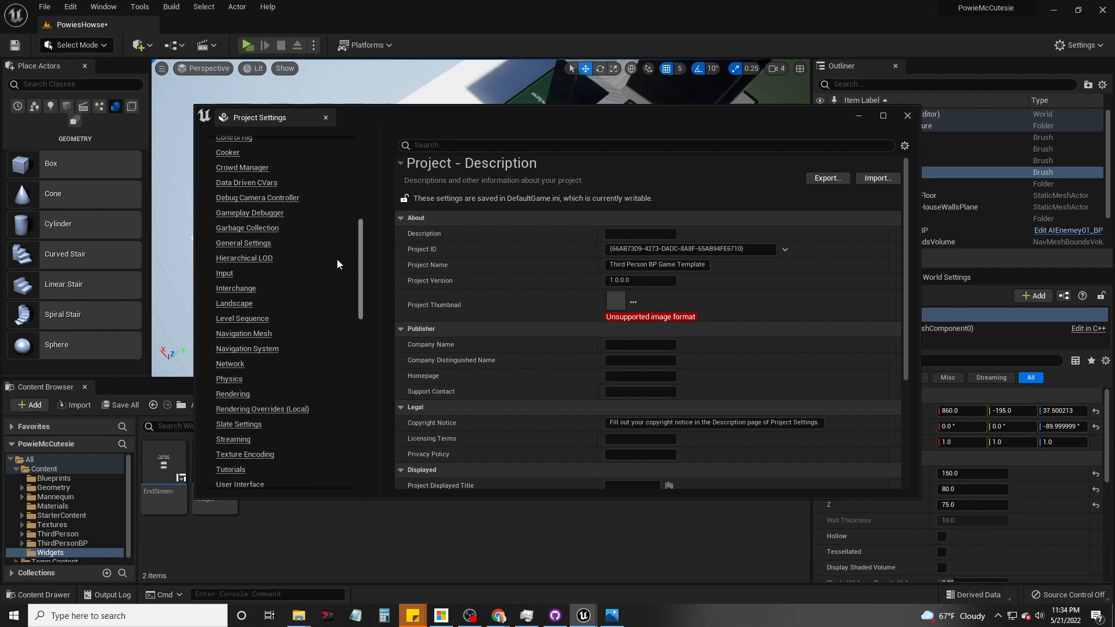
{"action": "left_click", "coordinate": [235, 334]}
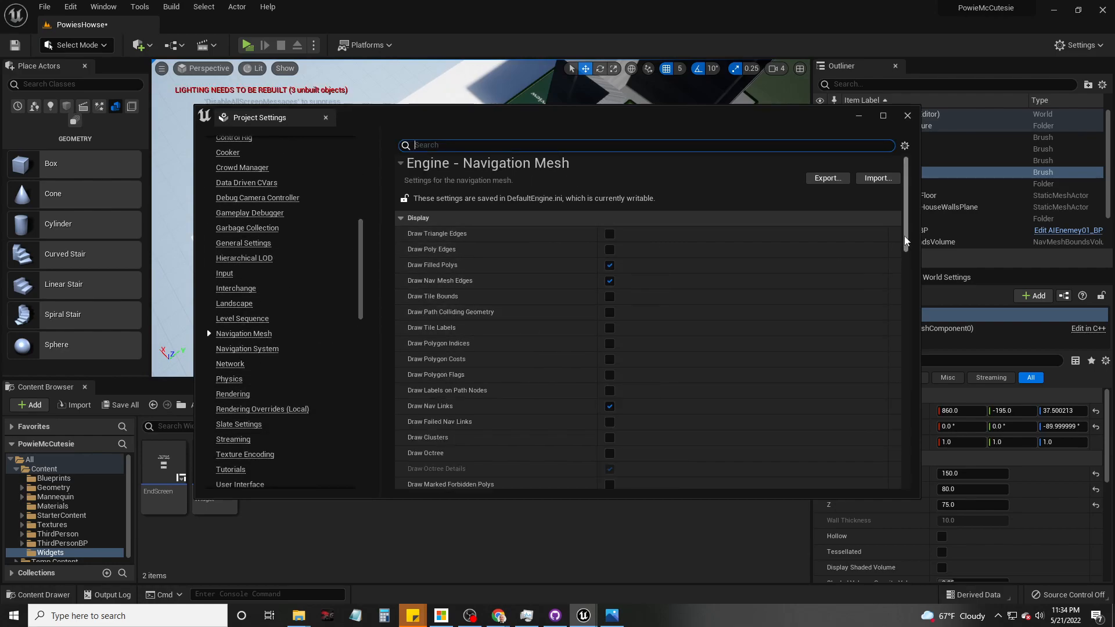
{"action": "left_click_drag", "start_coordinate": [907, 241], "coordinate": [905, 293]}
Step: Move the Project Settings window clear of the viewport, inspect the navmesh around the greybox furniture, and select the NavMeshBoundsVolume
{"action": "mouse_move", "coordinate": [593, 129]}
{"action": "left_mouse_down"}
{"action": "mouse_move", "coordinate": [519, 144]}
{"action": "mouse_move", "coordinate": [1104, 155]}
{"action": "mouse_move", "coordinate": [1027, 127]}
{"action": "mouse_move", "coordinate": [859, 106]}
{"action": "mouse_move", "coordinate": [763, 57]}
{"action": "left_mouse_up"}
{"action": "left_click_drag", "start_coordinate": [796, 187], "coordinate": [775, 188]}
{"action": "left_click_drag", "start_coordinate": [761, 57], "coordinate": [712, 308]}
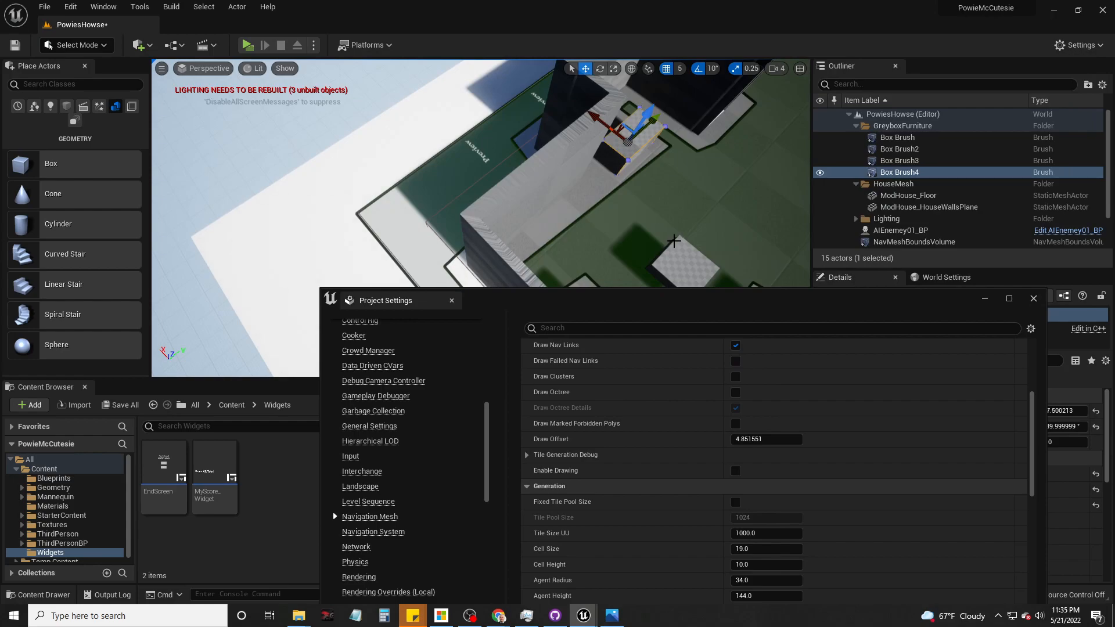
{"action": "right_click_drag", "start_coordinate": [622, 221], "coordinate": [671, 201]}
{"action": "right_click_drag", "start_coordinate": [550, 174], "coordinate": [686, 172]}
{"action": "left_click", "coordinate": [317, 260]}
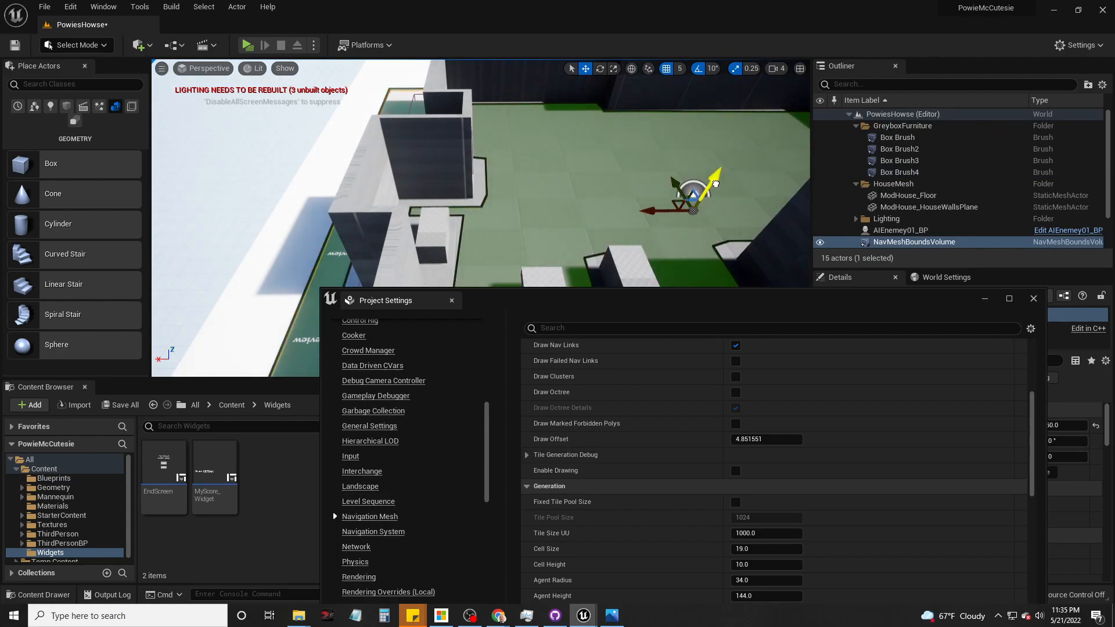
{"action": "left_click_drag", "start_coordinate": [703, 308], "coordinate": [622, 197]}
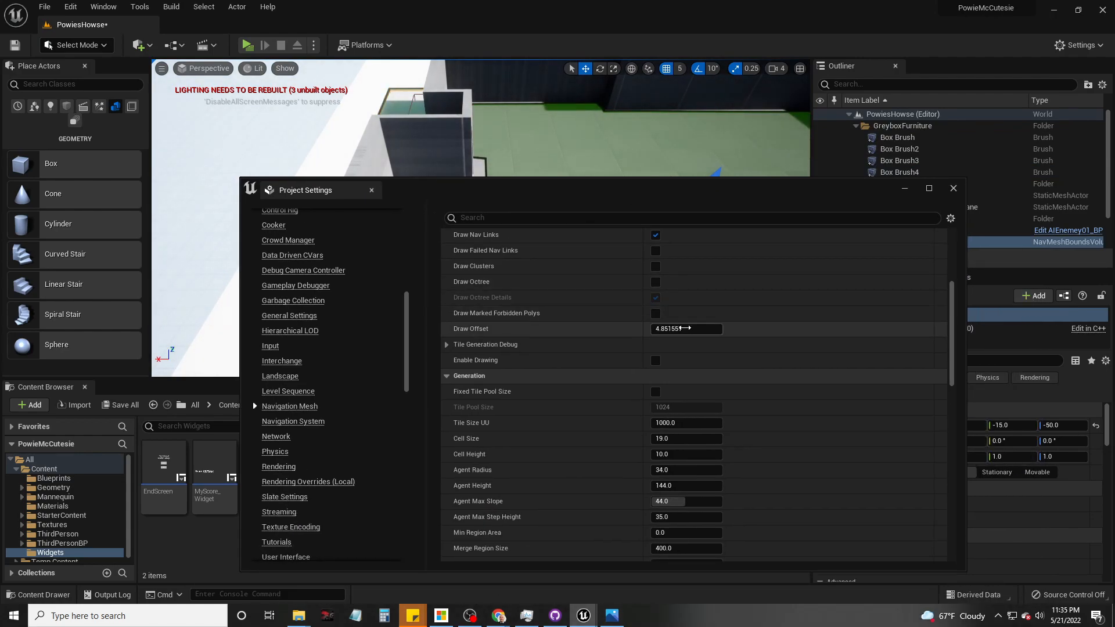
Step: Try navigation mesh Draw Offset values of 10, 5, 2 and 200, and set the offset to 10
{"action": "left_click", "coordinate": [684, 329]}
{"action": "type", "text": "10"}
{"action": "key", "text": "Return"}
{"action": "type", "text": "5"}
{"action": "key", "text": "Return"}
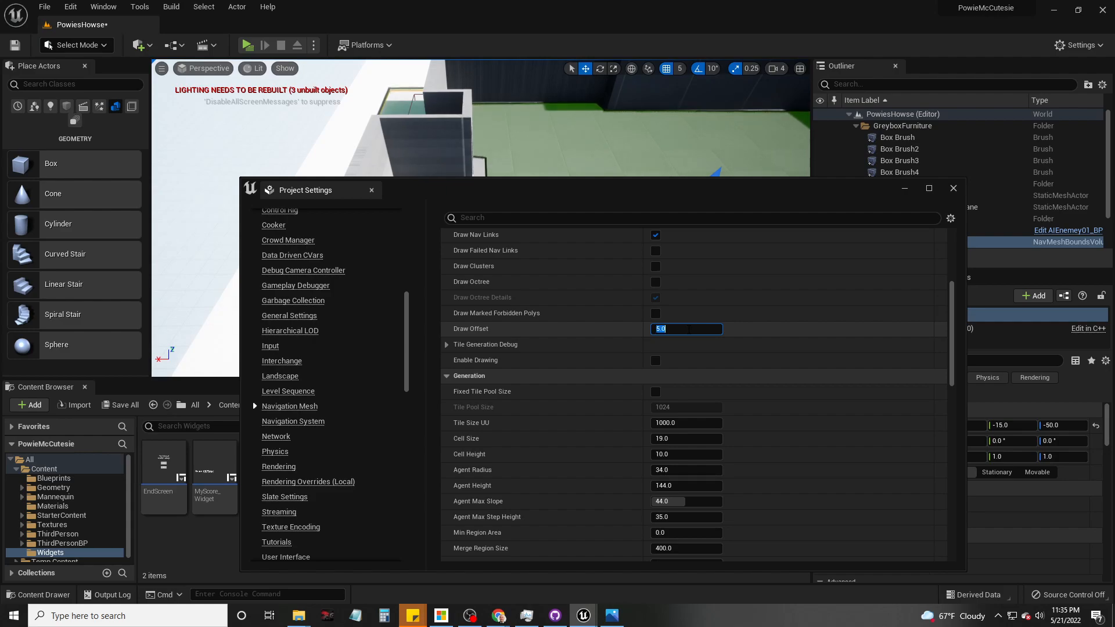
{"action": "type", "text": "2"}
{"action": "key", "text": "Return"}
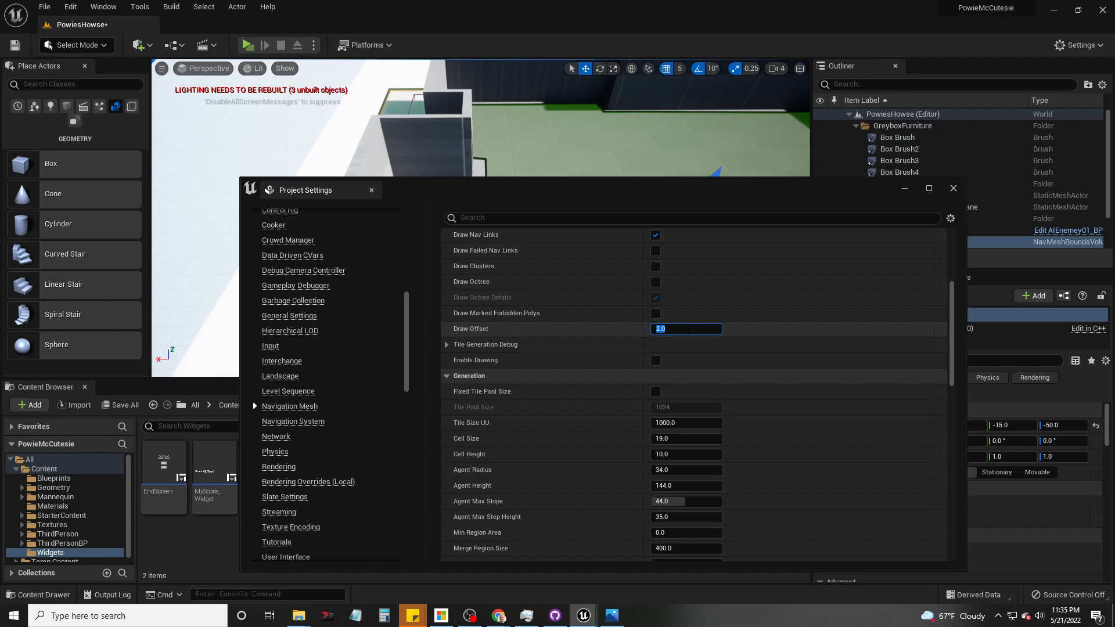
{"action": "type", "text": "2"}
{"action": "key", "text": "Return"}
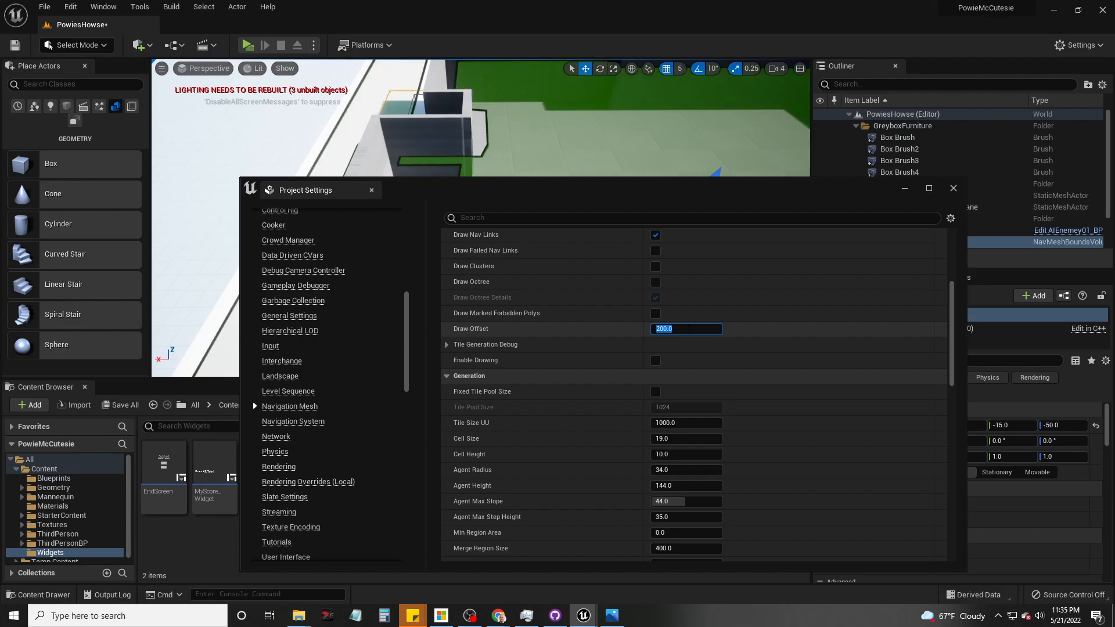
{"action": "type", "text": "10"}
{"action": "key", "text": "Return"}
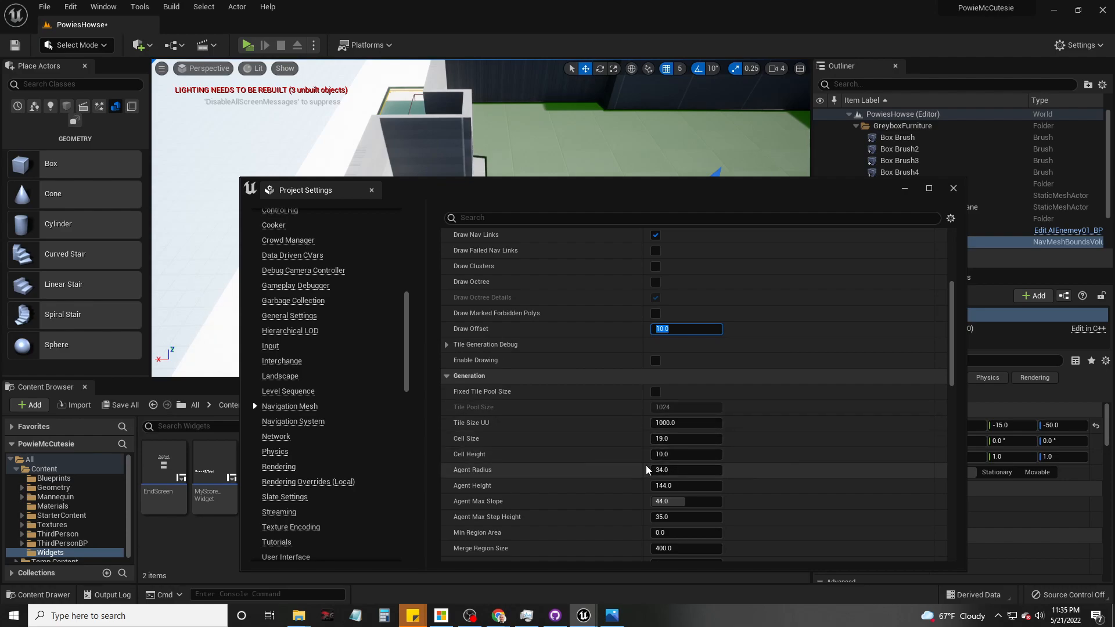
Step: Try an Agent Radius of 10 in the navigation mesh Generation settings and set it back to 34
{"action": "scroll", "coordinate": [616, 526], "scroll_direction": "down", "scroll_amount": 3}
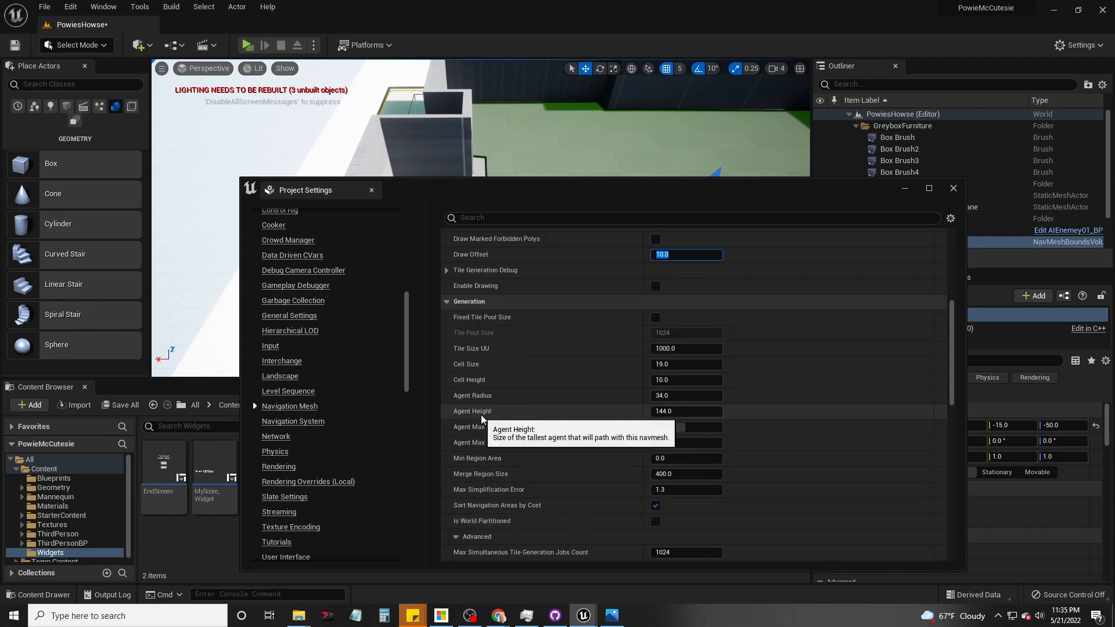
{"action": "left_click", "coordinate": [668, 395]}
{"action": "left_click_drag", "start_coordinate": [586, 194], "coordinate": [483, 331]}
{"action": "type", "text": "10"}
{"action": "key", "text": "Return"}
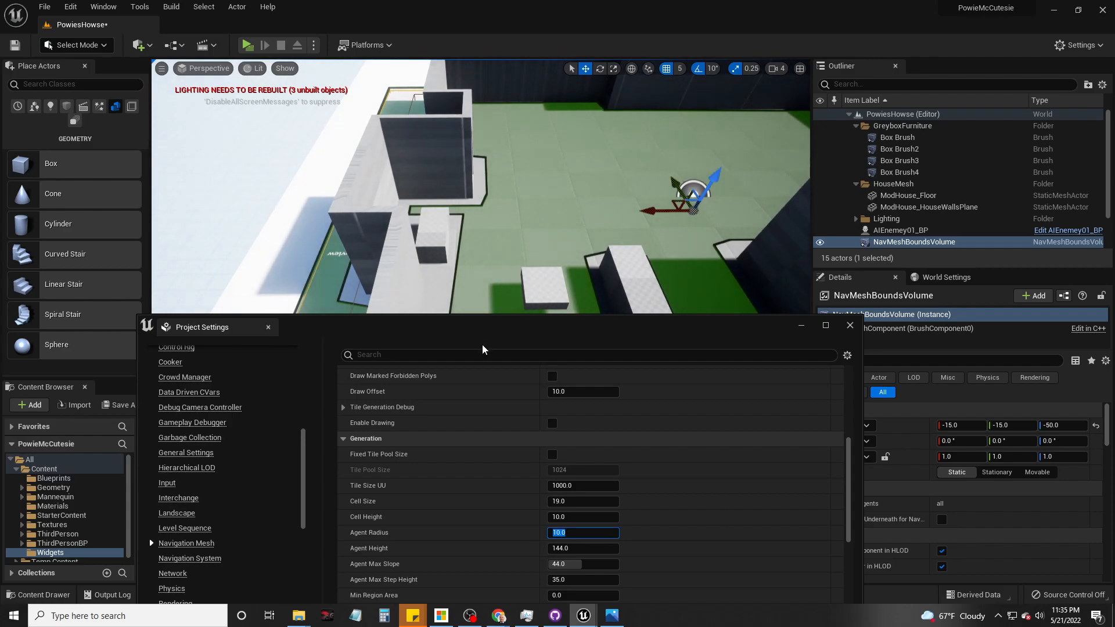
{"action": "type", "text": "34"}
{"action": "key", "text": "Return"}
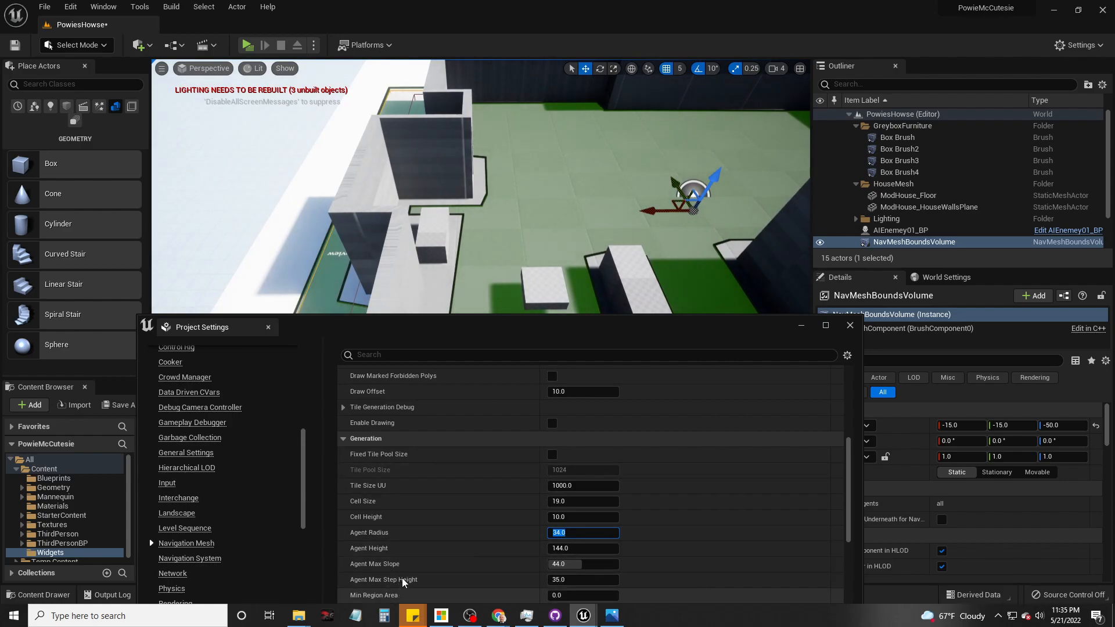
Step: Examine the advanced Generation options and the remaining Navigation Mesh settings for one that controls the distance from objects
{"action": "left_click_drag", "start_coordinate": [479, 329], "coordinate": [364, 139]}
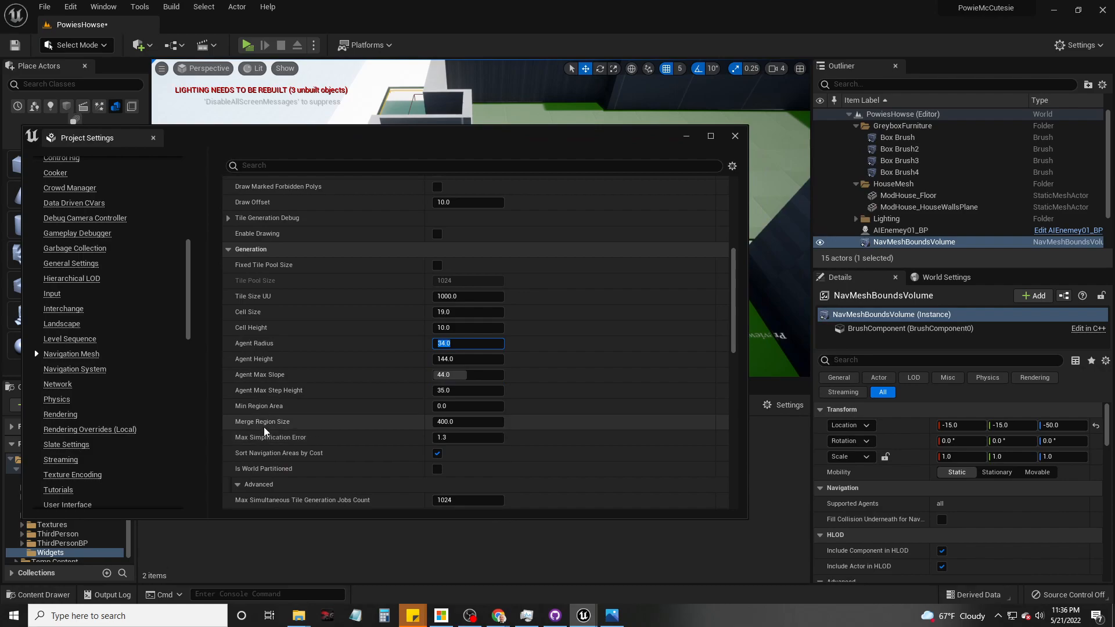
{"action": "left_click", "coordinate": [244, 485]}
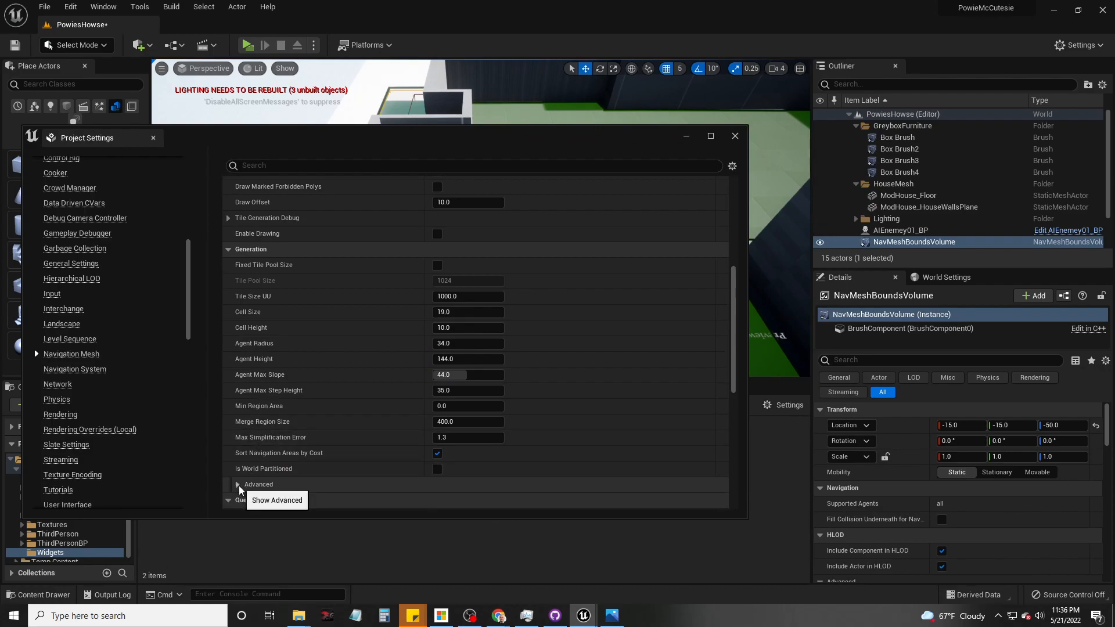
{"action": "left_click", "coordinate": [244, 485]}
{"action": "scroll", "coordinate": [358, 488], "scroll_direction": "down", "scroll_amount": 5}
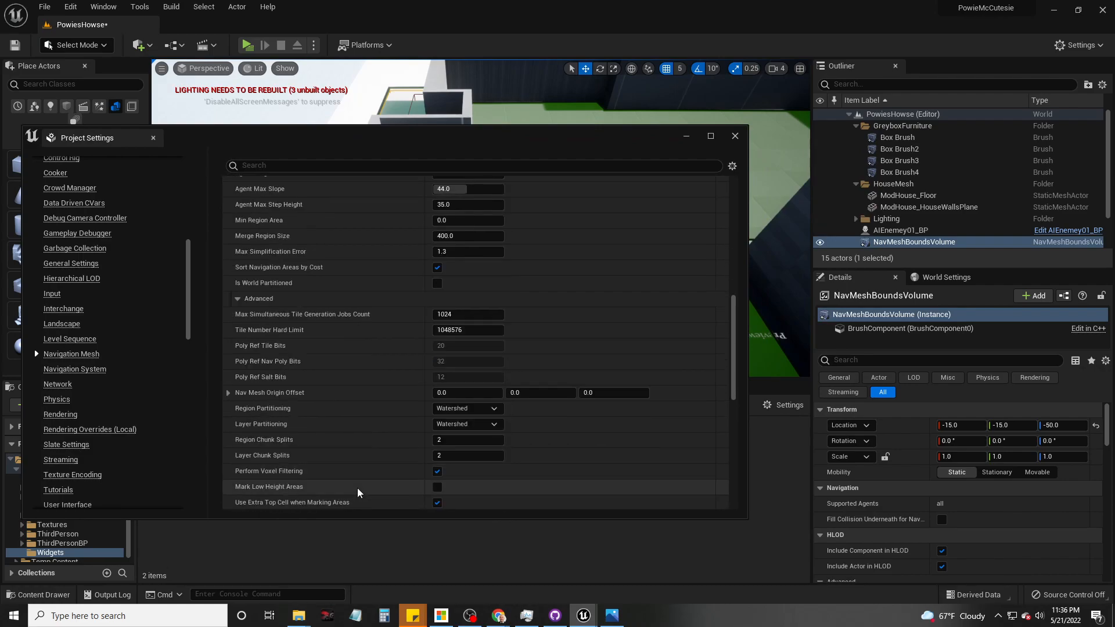
{"action": "mouse_move", "coordinate": [735, 346]}
{"action": "left_mouse_down"}
{"action": "mouse_move", "coordinate": [737, 298]}
{"action": "mouse_move", "coordinate": [727, 362]}
{"action": "left_mouse_up"}
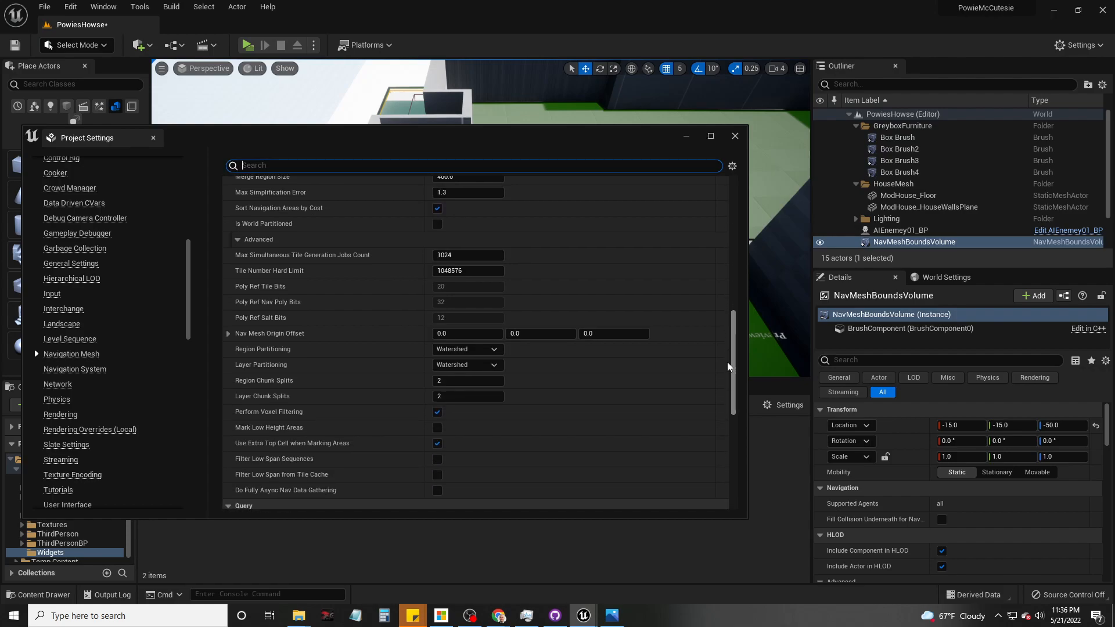
{"action": "left_click_drag", "start_coordinate": [728, 365], "coordinate": [732, 464]}
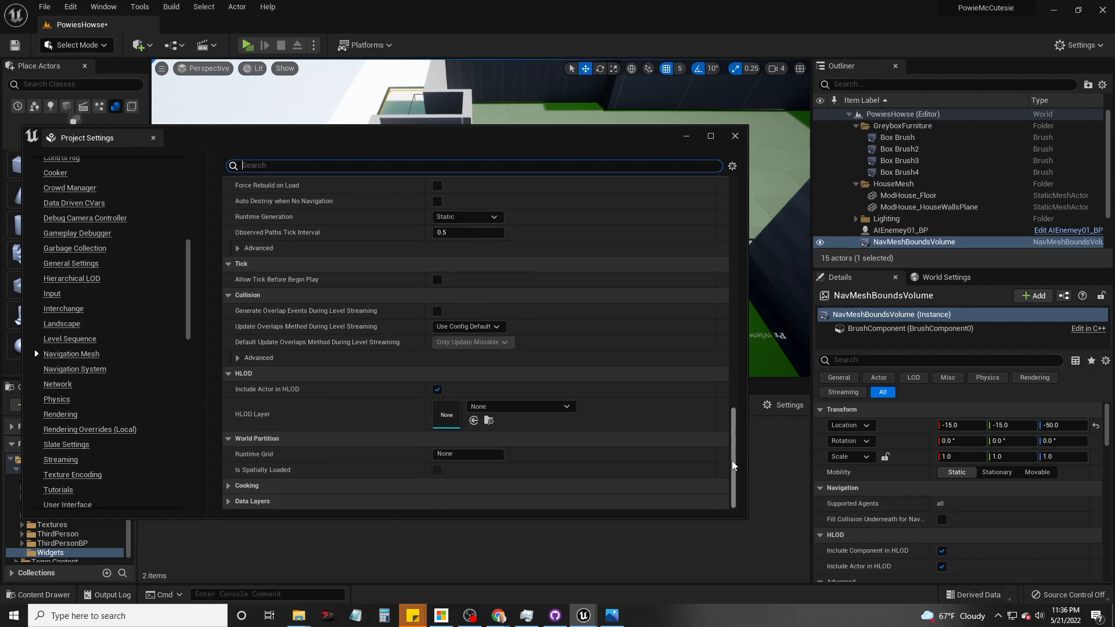
{"action": "left_click_drag", "start_coordinate": [735, 501], "coordinate": [733, 290]}
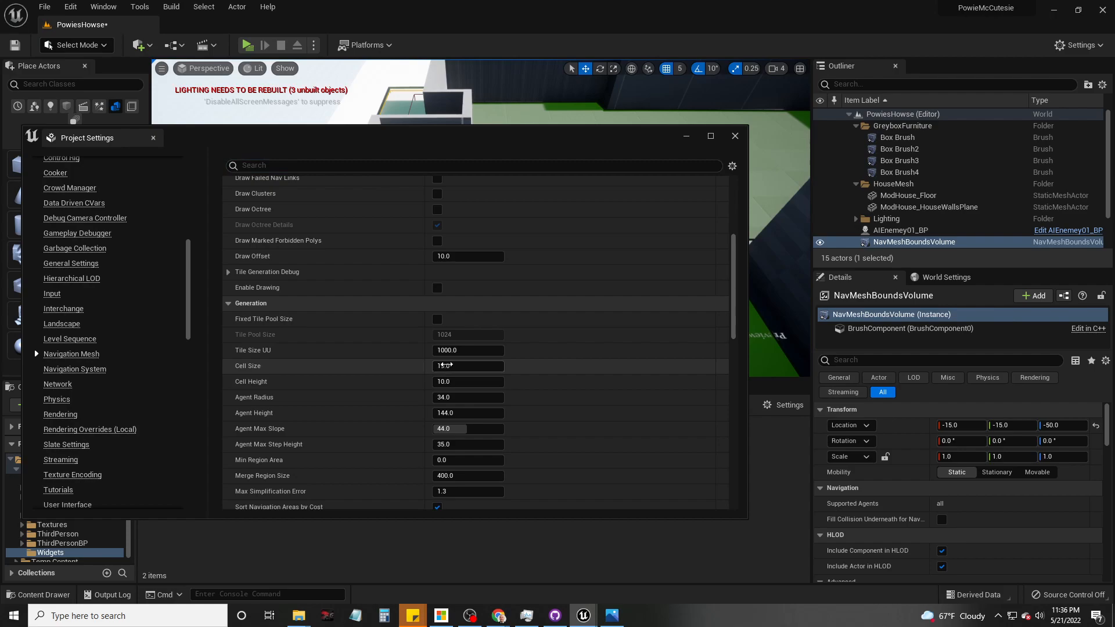
Step: Try navigation mesh Cell Size values of 2 and 19, and set the cell size to 15
{"action": "left_click", "coordinate": [445, 366]}
{"action": "key", "text": "Return"}
{"action": "left_click_drag", "start_coordinate": [487, 143], "coordinate": [218, 135]}
{"action": "type", "text": "5"}
{"action": "key", "text": "Return"}
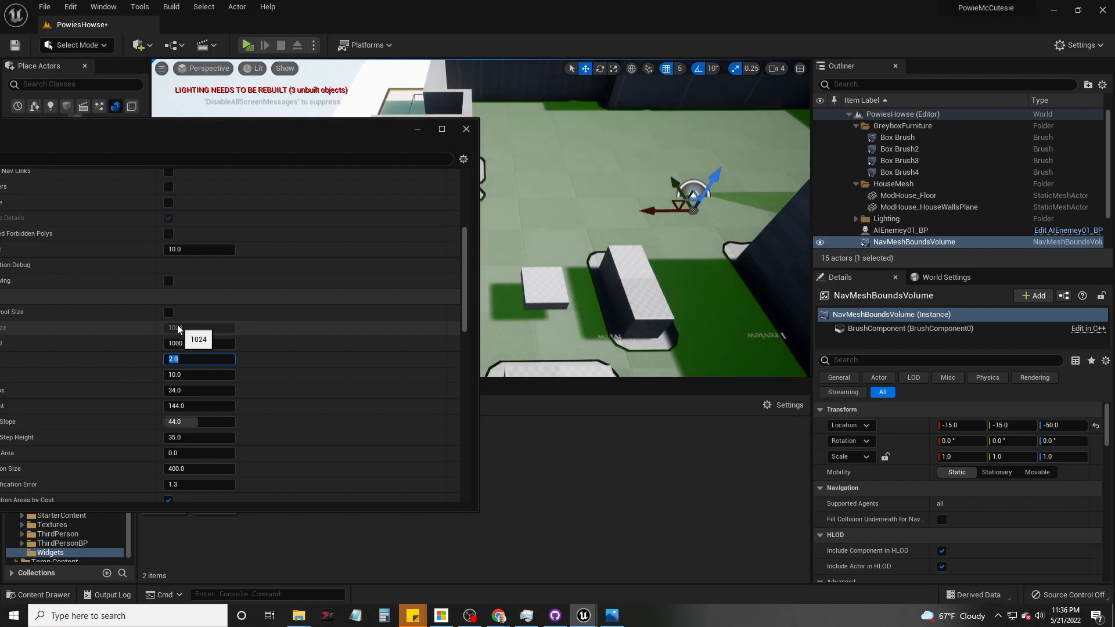
{"action": "type", "text": "19"}
{"action": "key", "text": "Return"}
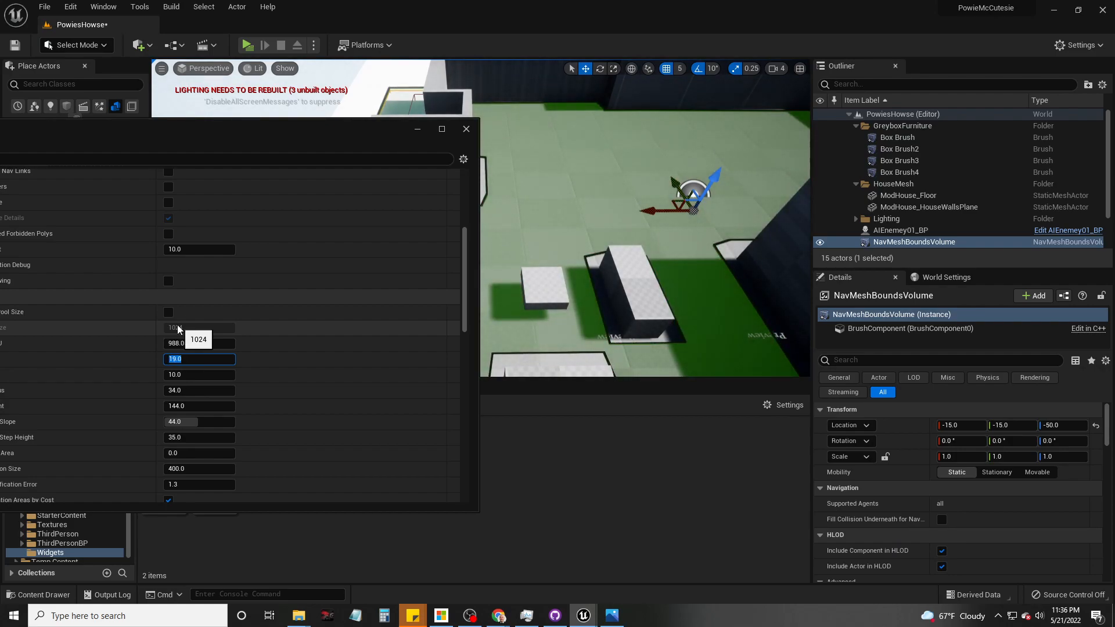
{"action": "type", "text": "15"}
{"action": "key", "text": "Return"}
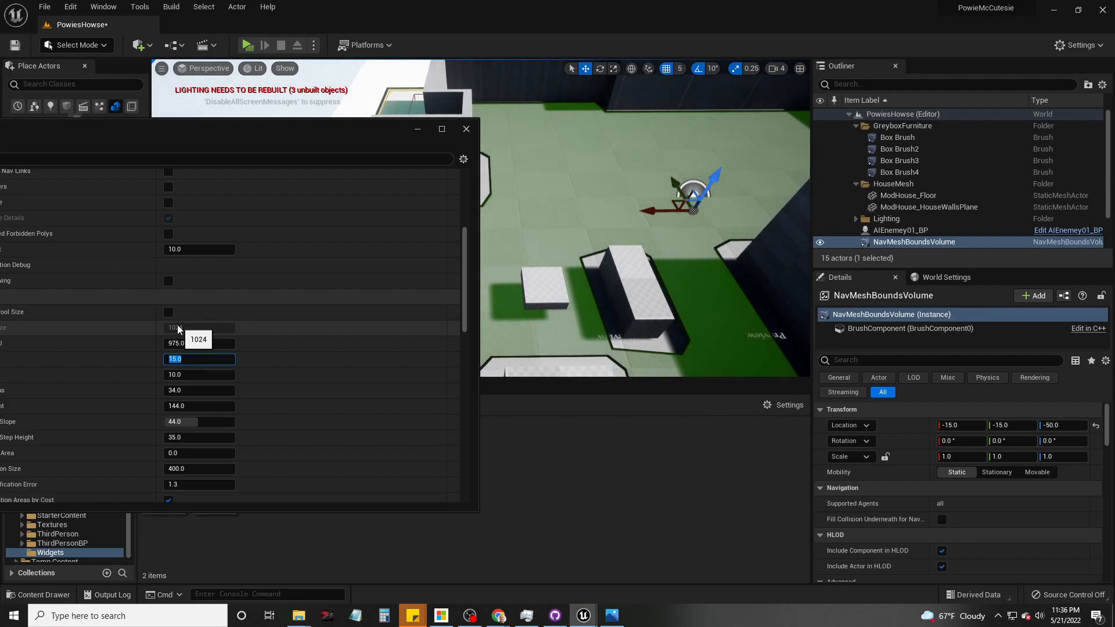
Step: Switch to Chrome, return to the Google results tab and shorten the search to "ue4 navmesh distance"
{"action": "left_click_drag", "start_coordinate": [166, 138], "coordinate": [391, 110]}
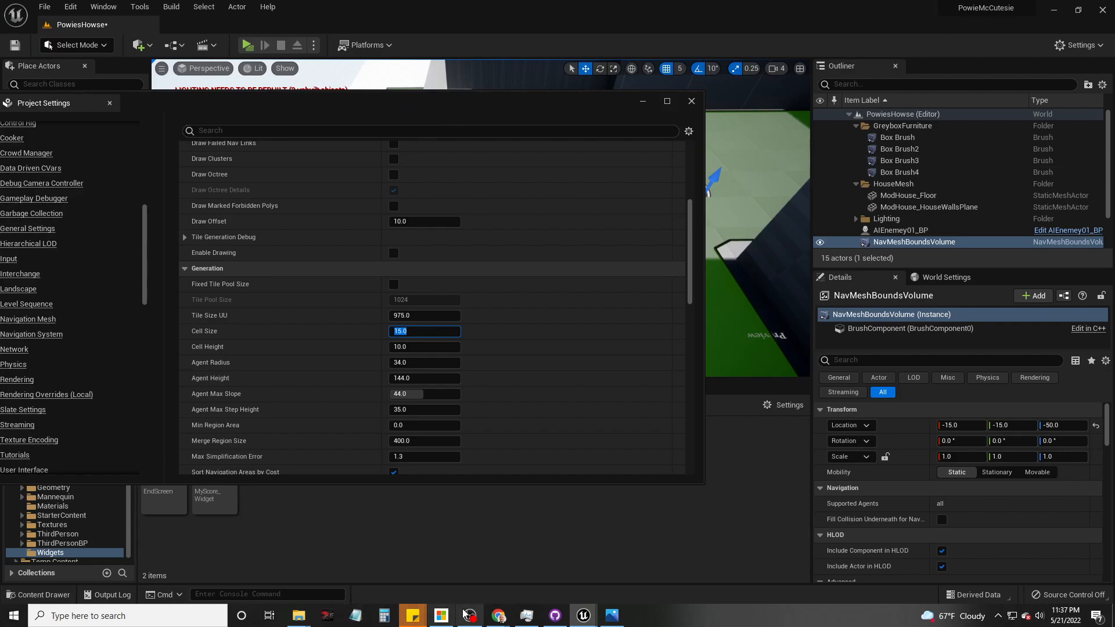
{"action": "mouse_move", "coordinate": [499, 615]}
{"action": "left_click", "coordinate": [596, 570]}
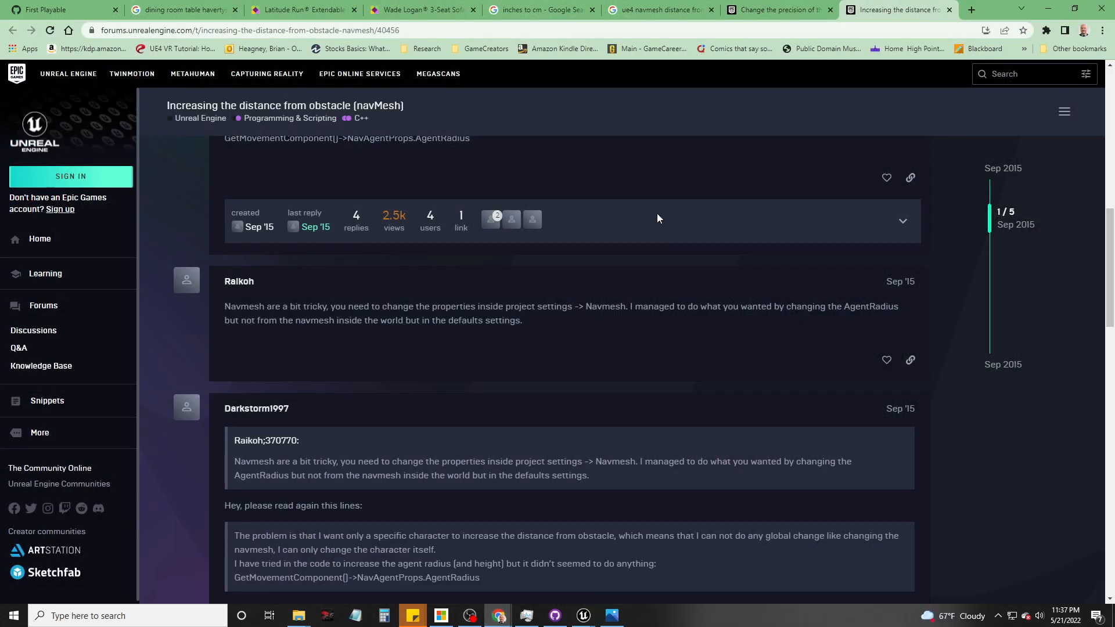
{"action": "left_click", "coordinate": [657, 9]}
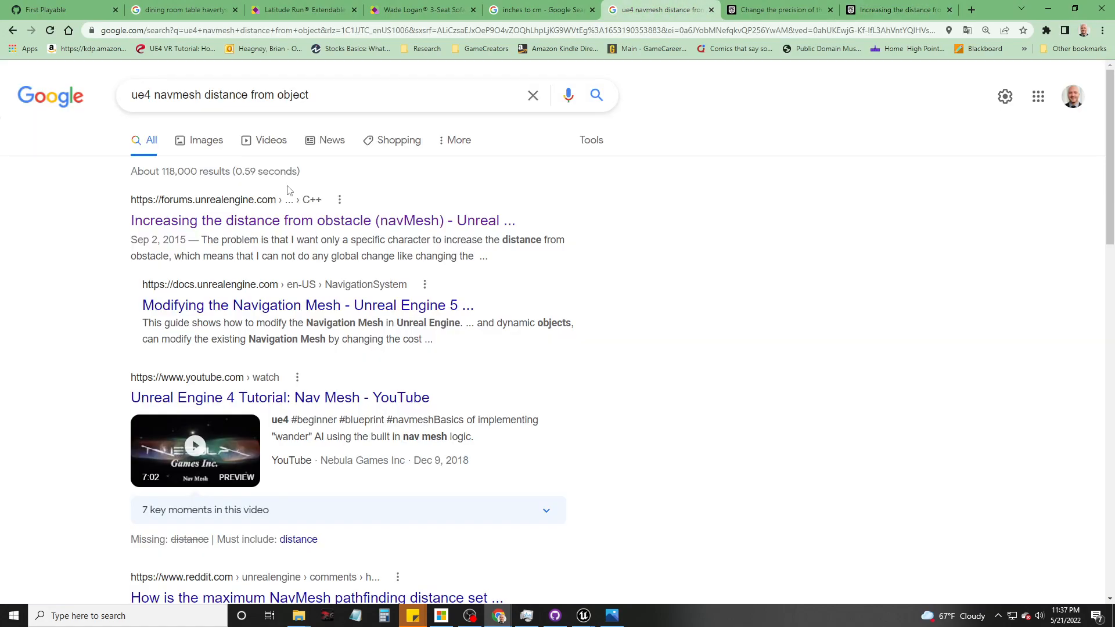
{"action": "left_click_drag", "start_coordinate": [319, 93], "coordinate": [203, 96]}
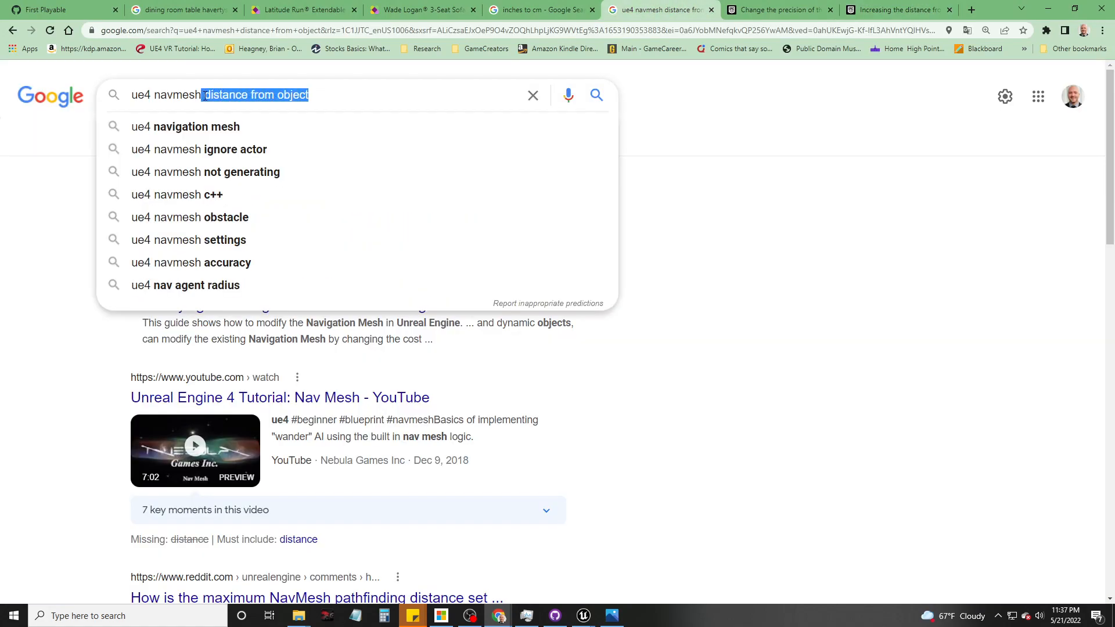
{"action": "left_click_drag", "start_coordinate": [324, 94], "coordinate": [250, 95]}
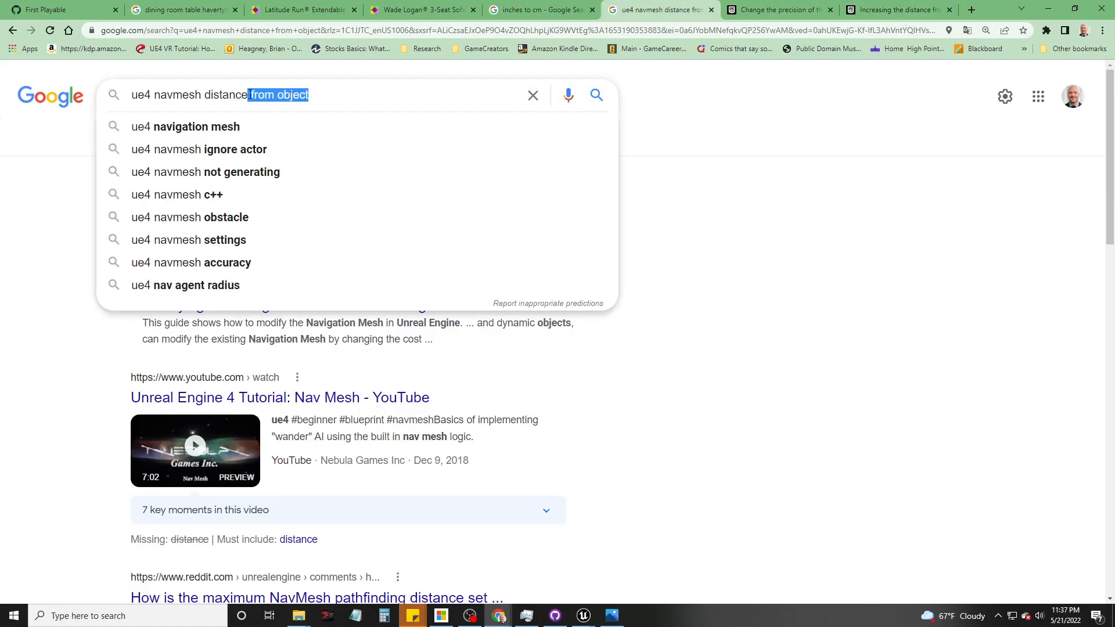
{"action": "key", "text": "BackSpace"}
{"action": "key", "text": "Return"}
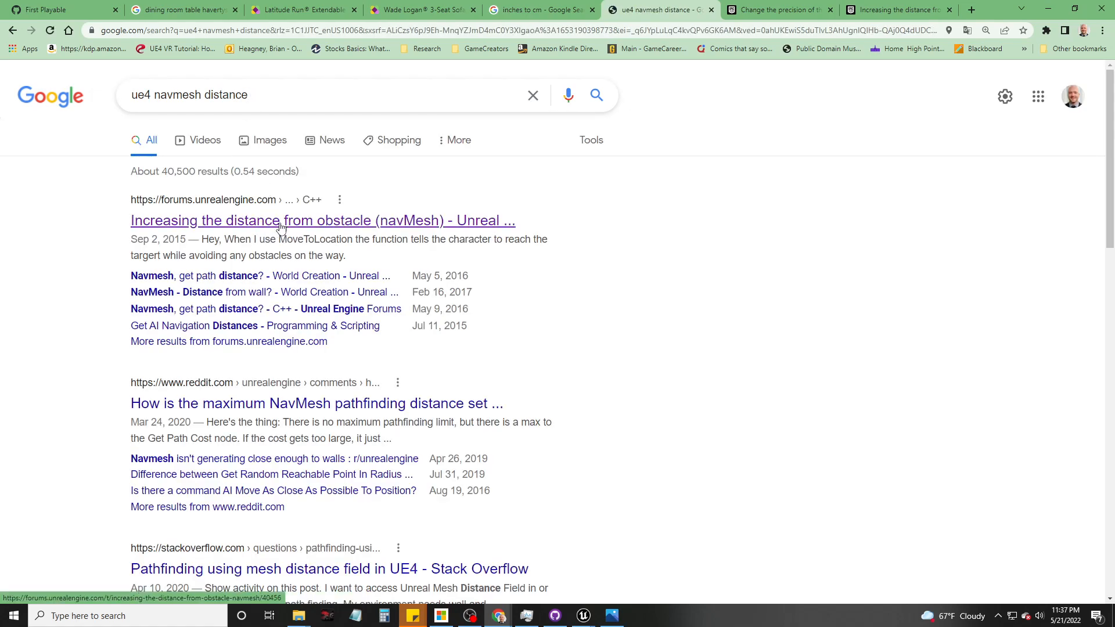
Step: Open the forum result on increasing the distance from obstacles in a new tab and look through the remaining search results
{"action": "right_click", "coordinate": [284, 222]}
{"action": "left_click", "coordinate": [300, 230]}
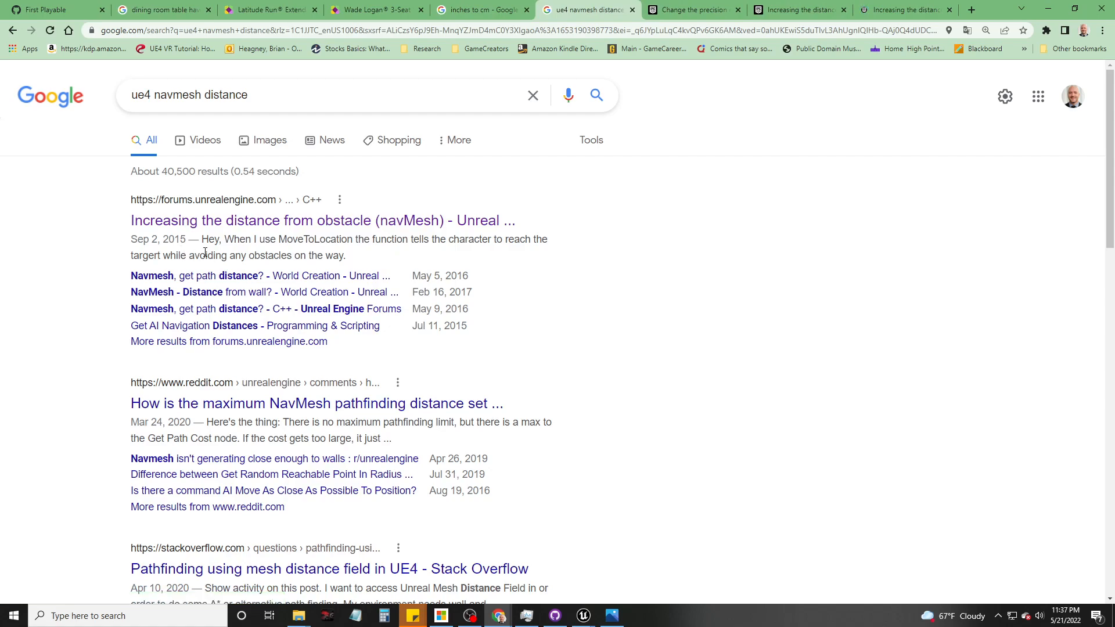
{"action": "scroll", "coordinate": [412, 462], "scroll_direction": "down", "scroll_amount": 5}
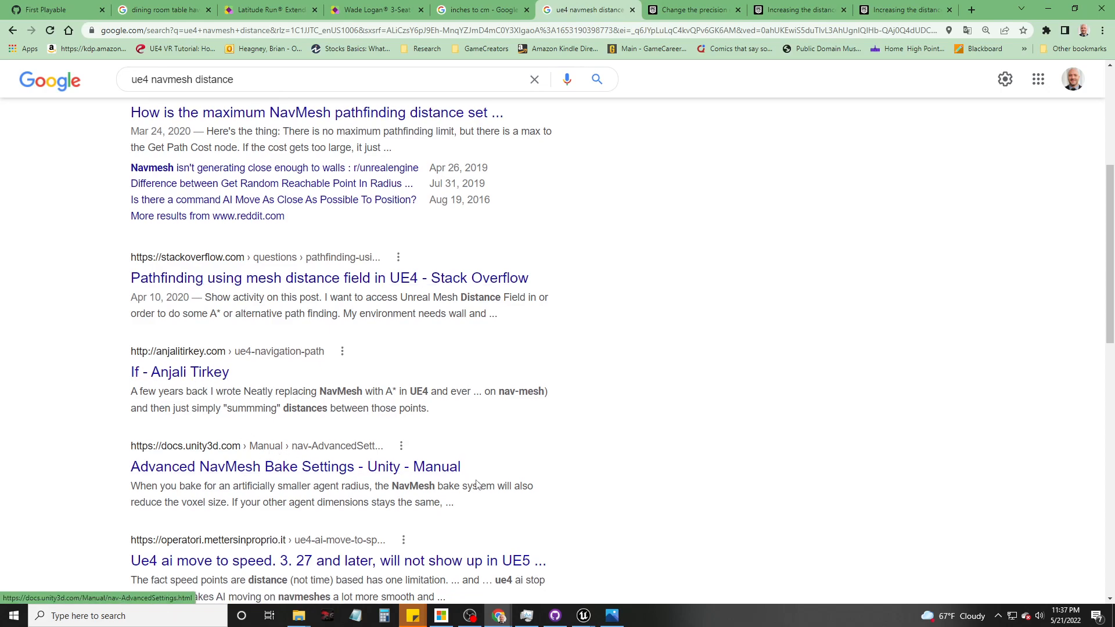
{"action": "scroll", "coordinate": [476, 484], "scroll_direction": "down", "scroll_amount": 3}
{"action": "scroll", "coordinate": [302, 266], "scroll_direction": "down", "scroll_amount": 4}
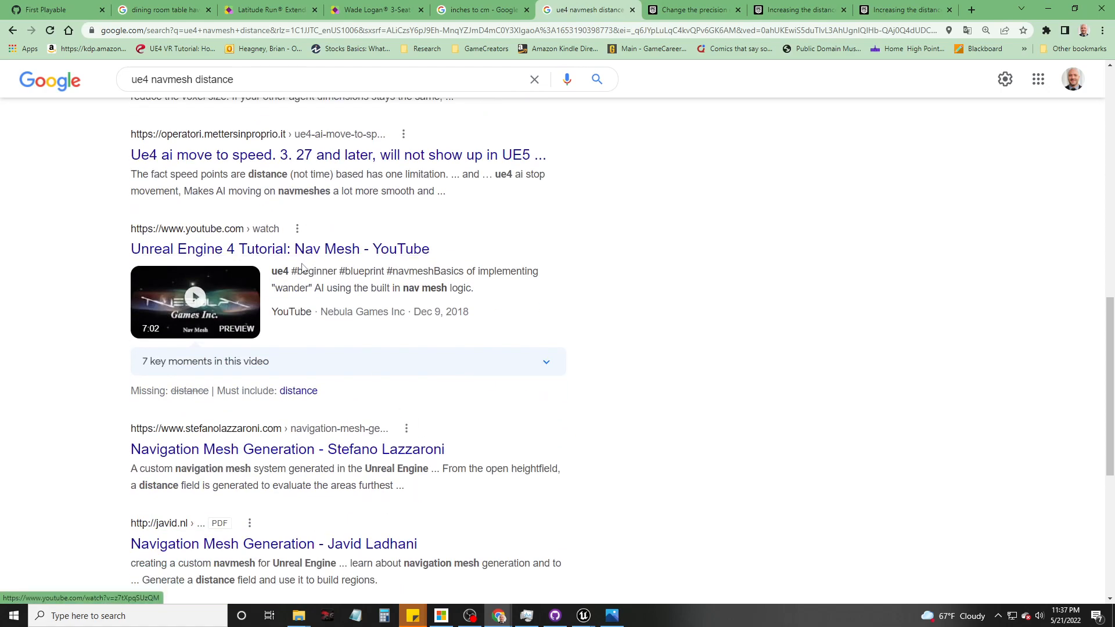
{"action": "scroll", "coordinate": [303, 377], "scroll_direction": "down", "scroll_amount": 5}
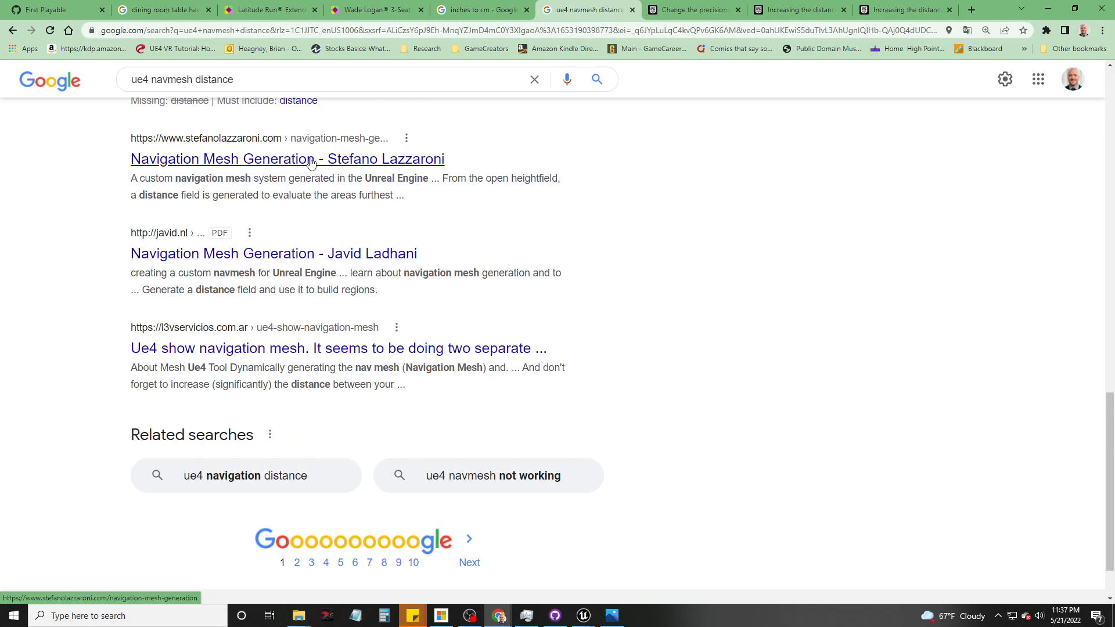
{"action": "scroll", "coordinate": [285, 250], "scroll_direction": "up", "scroll_amount": 15}
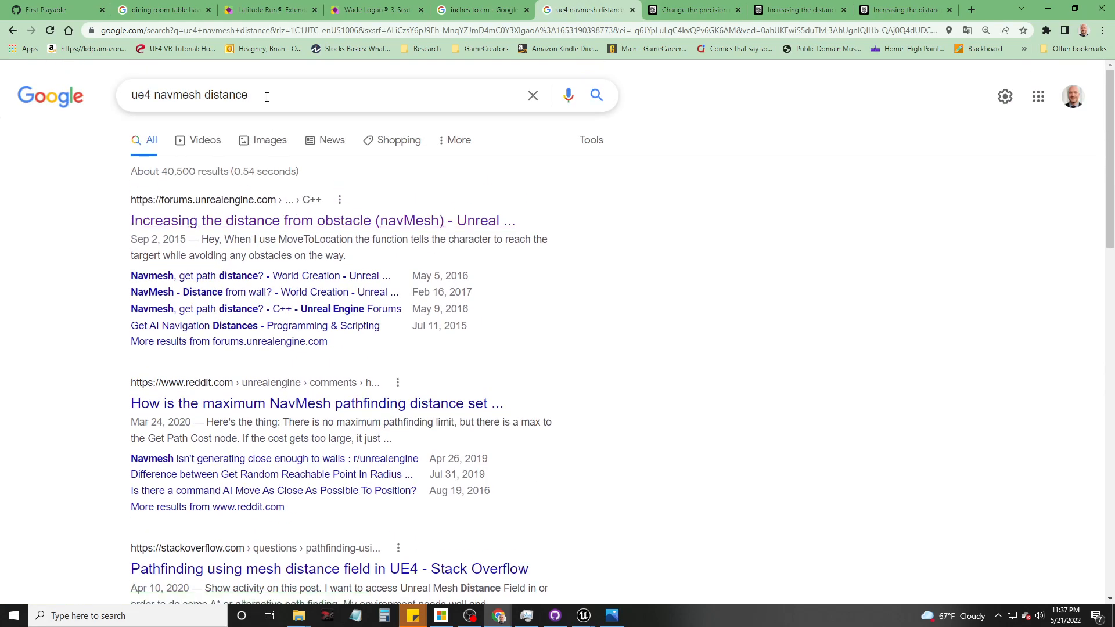
{"action": "left_click", "coordinate": [267, 97]}
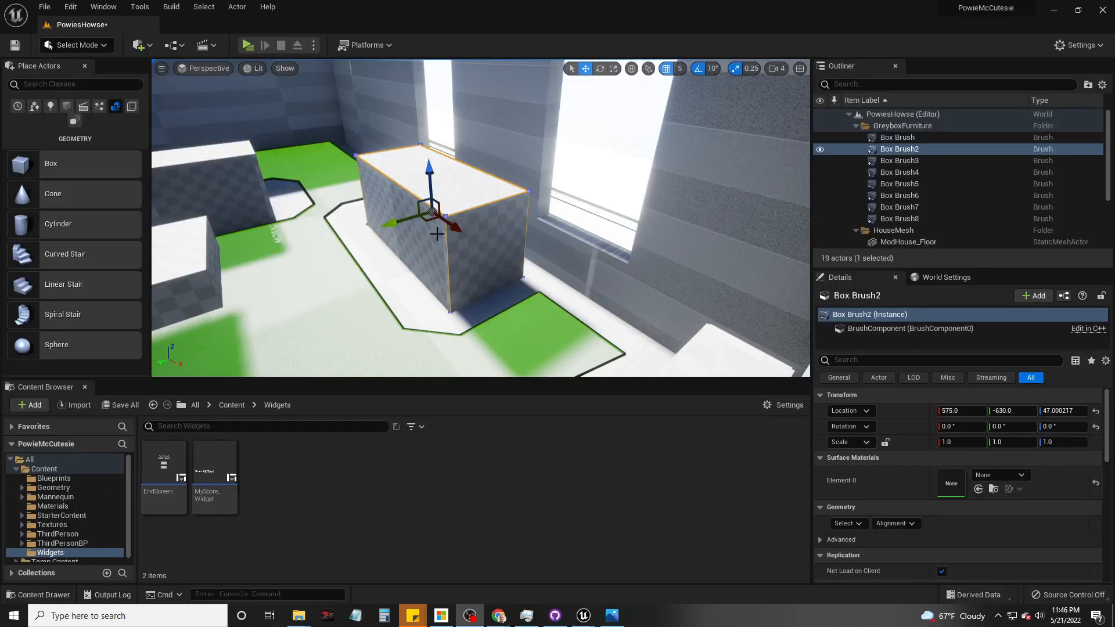
Step: Switch to Unreal Editor, duplicate the sofa block by the window slightly into the room, and set the copy's Brush Type to Subtractive
{"action": "mouse_move", "coordinate": [393, 220]}
{"action": "left_mouse_down"}
{"action": "mouse_move", "coordinate": [406, 237]}
{"action": "mouse_move", "coordinate": [383, 225]}
{"action": "left_mouse_up"}
{"action": "key", "text": "ctrl+z"}
{"action": "scroll", "coordinate": [952, 475], "scroll_direction": "down", "scroll_amount": 5}
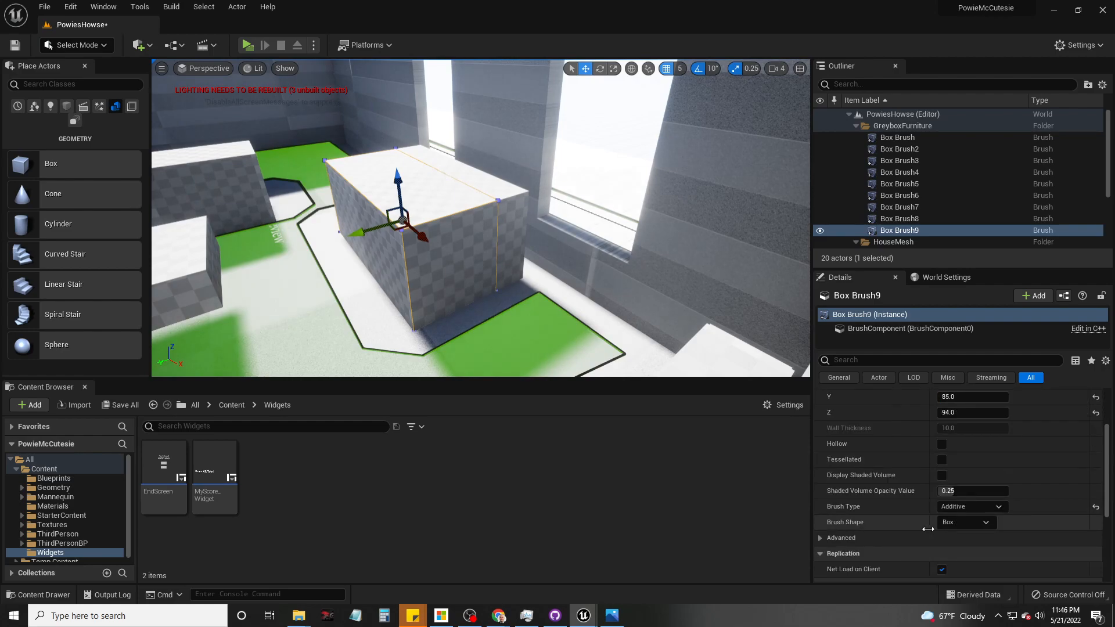
{"action": "left_click", "coordinate": [971, 432]}
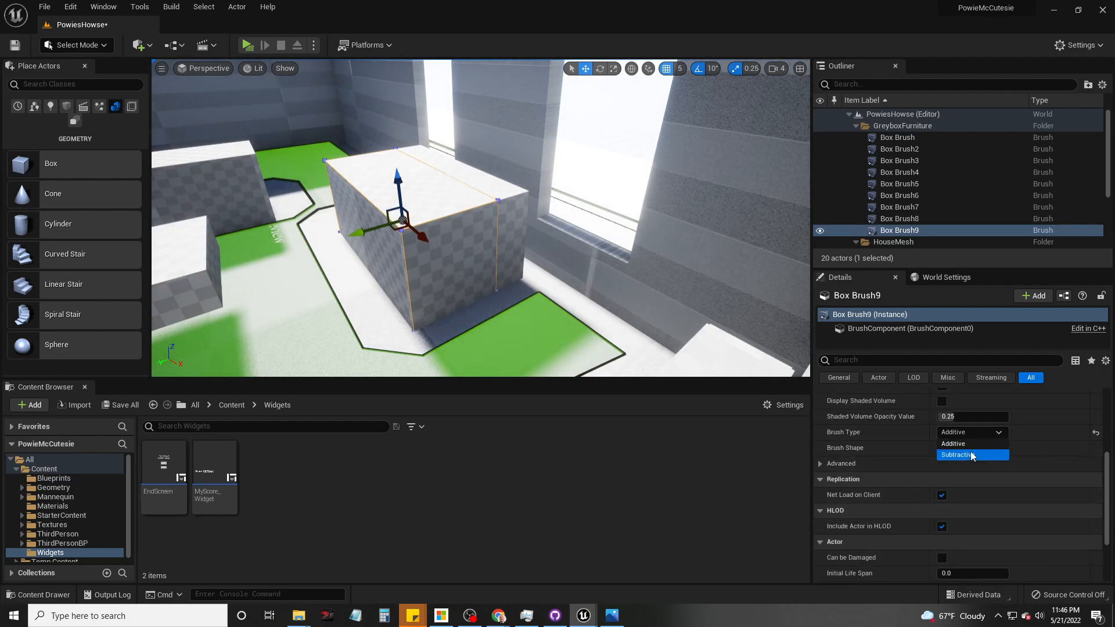
{"action": "left_click", "coordinate": [965, 451]}
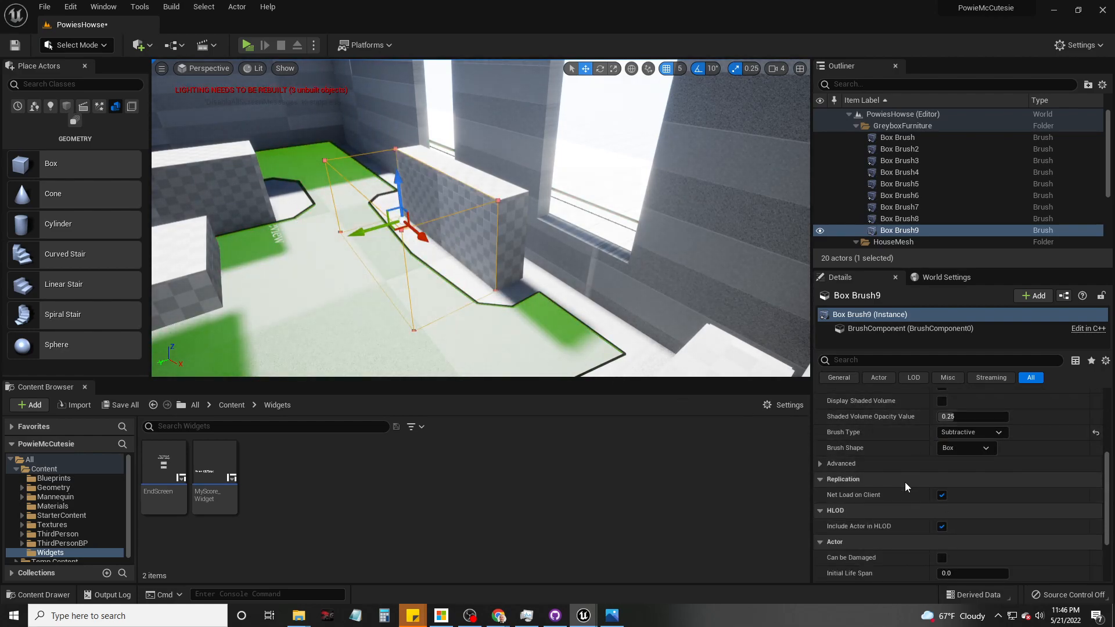
Step: Shrink the subtractive brush to about 167.7 in X and 71.2 in Y, and raise it to carve out the sofa's seat
{"action": "scroll", "coordinate": [905, 482], "scroll_direction": "up", "scroll_amount": 3}
{"action": "mouse_move", "coordinate": [947, 434]}
{"action": "left_mouse_down"}
{"action": "mouse_move", "coordinate": [976, 434]}
{"action": "mouse_move", "coordinate": [932, 418]}
{"action": "left_mouse_up"}
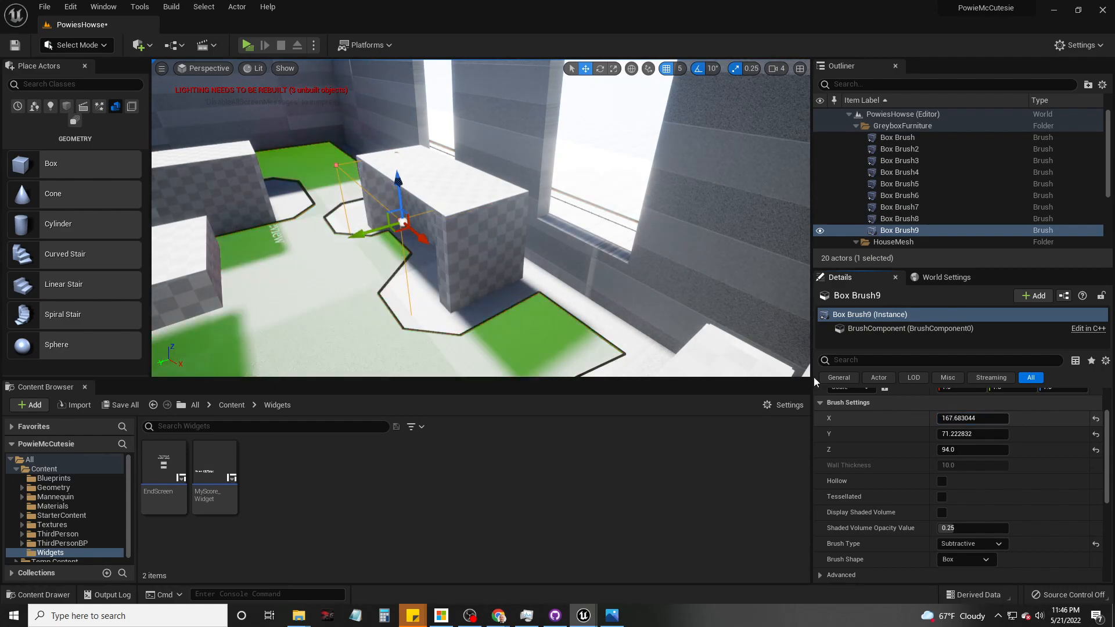
{"action": "left_click_drag", "start_coordinate": [402, 190], "coordinate": [401, 160]}
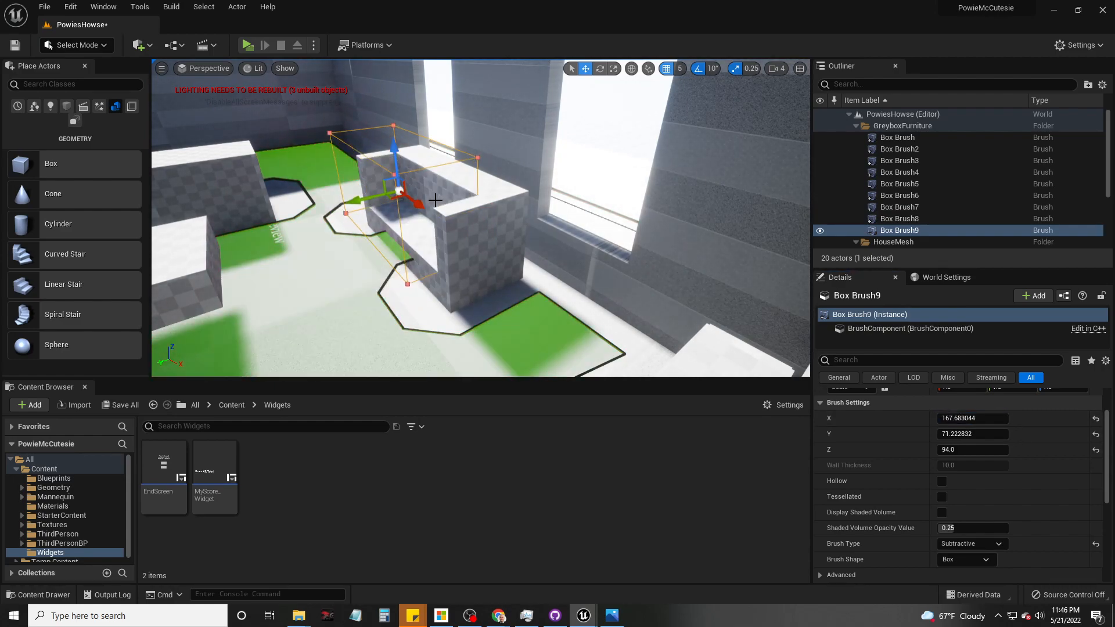
Step: Try to rotate the subtractive brush in the sofa
{"action": "key", "text": "e"}
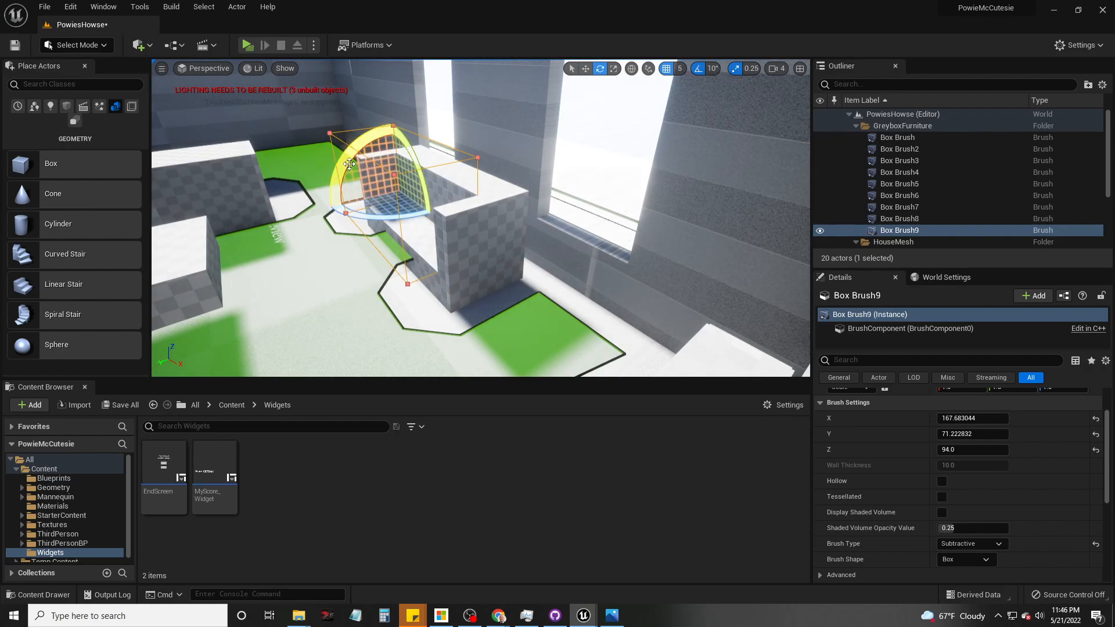
{"action": "left_click_drag", "start_coordinate": [433, 195], "coordinate": [421, 200]}
{"action": "mouse_move", "coordinate": [350, 162]}
{"action": "left_mouse_down"}
{"action": "mouse_move", "coordinate": [363, 152]}
{"action": "mouse_move", "coordinate": [351, 160]}
{"action": "left_mouse_up"}
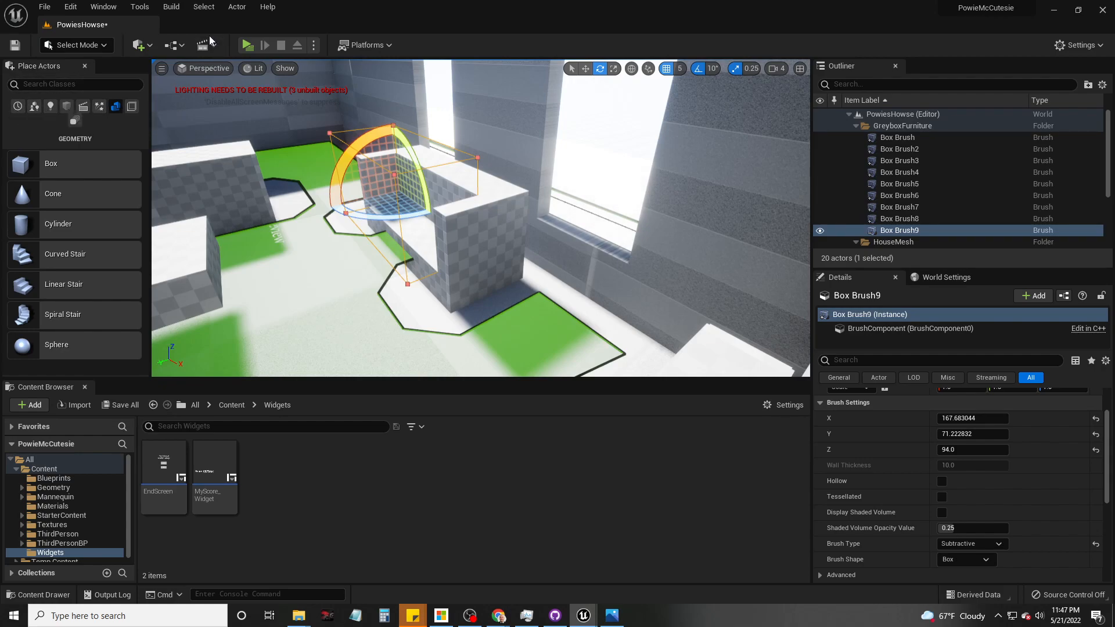
{"action": "left_click", "coordinate": [172, 46]}
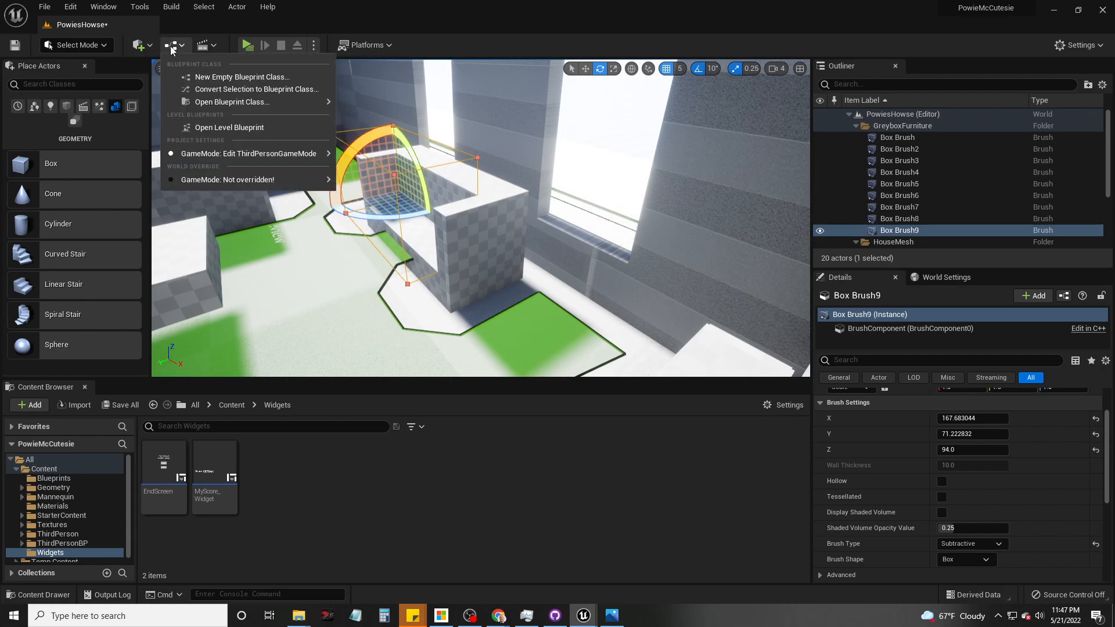
{"action": "left_click", "coordinate": [147, 47]}
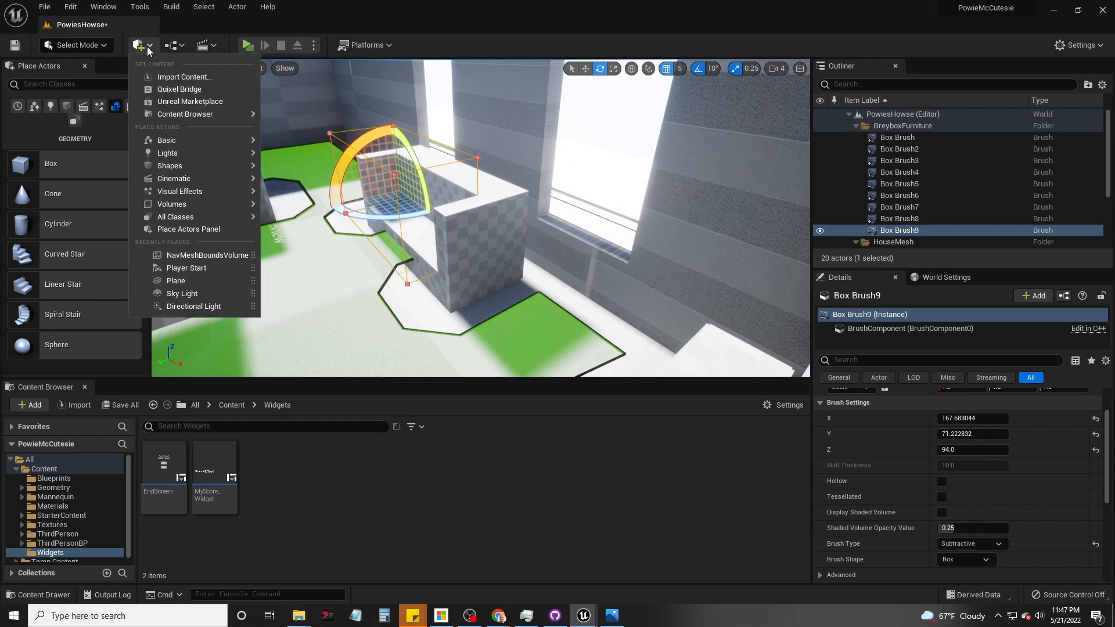
{"action": "left_click", "coordinate": [148, 47]}
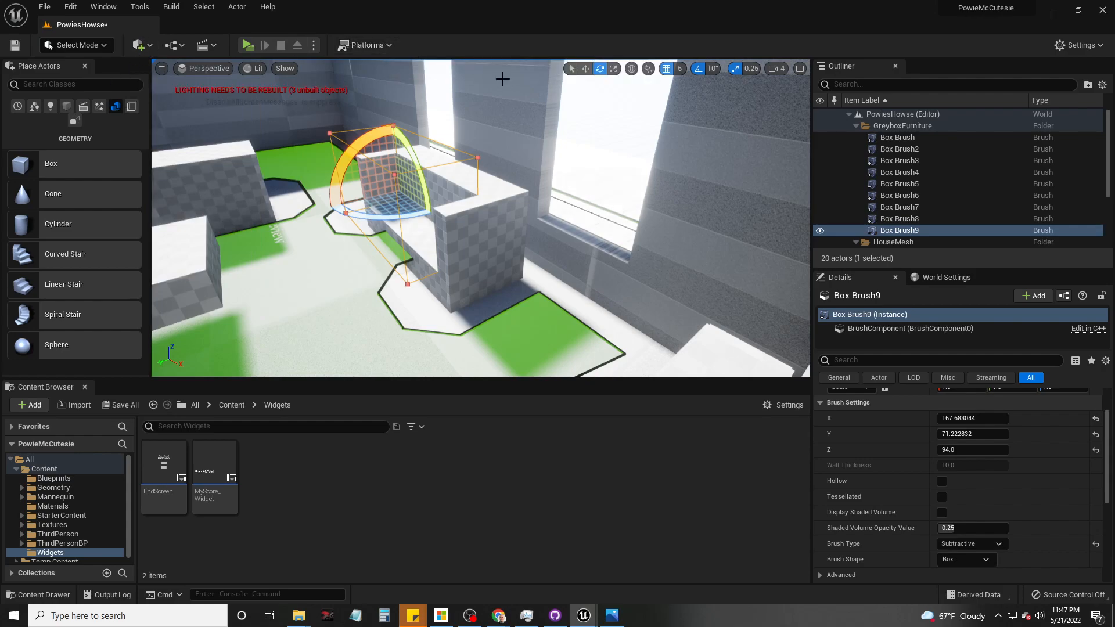
{"action": "left_click", "coordinate": [115, 7]}
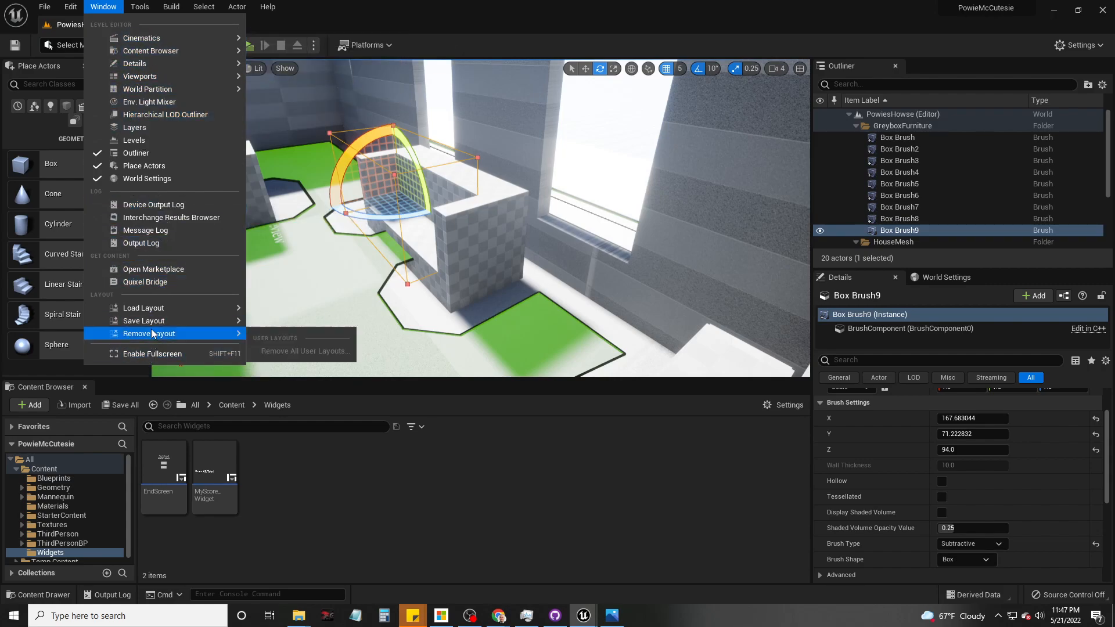
{"action": "left_click", "coordinate": [205, 7]}
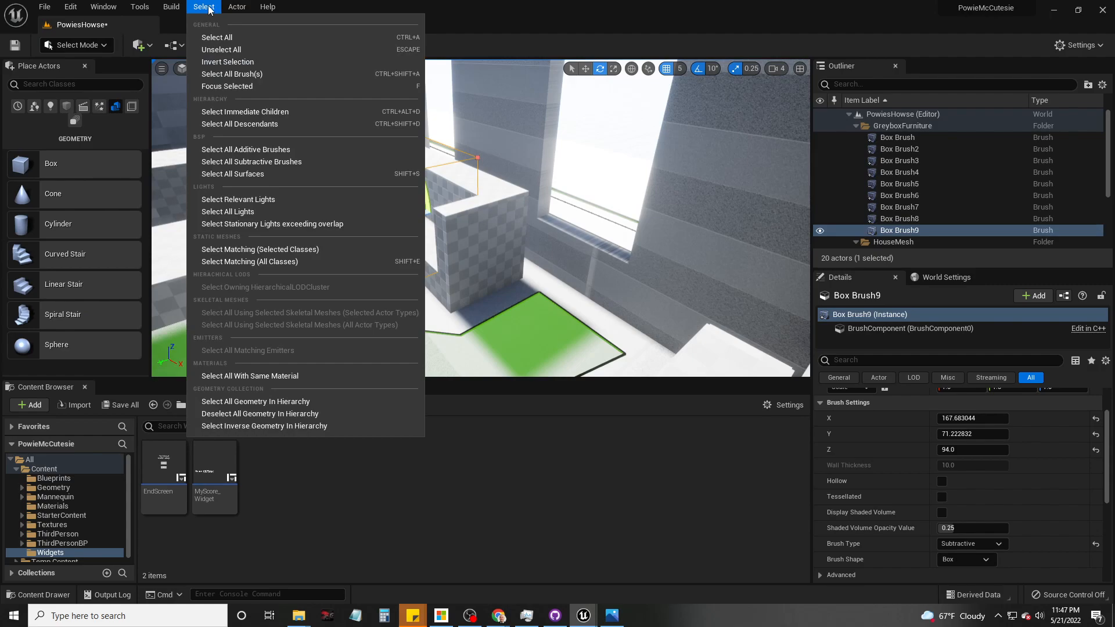
{"action": "mouse_move", "coordinate": [268, 7]}
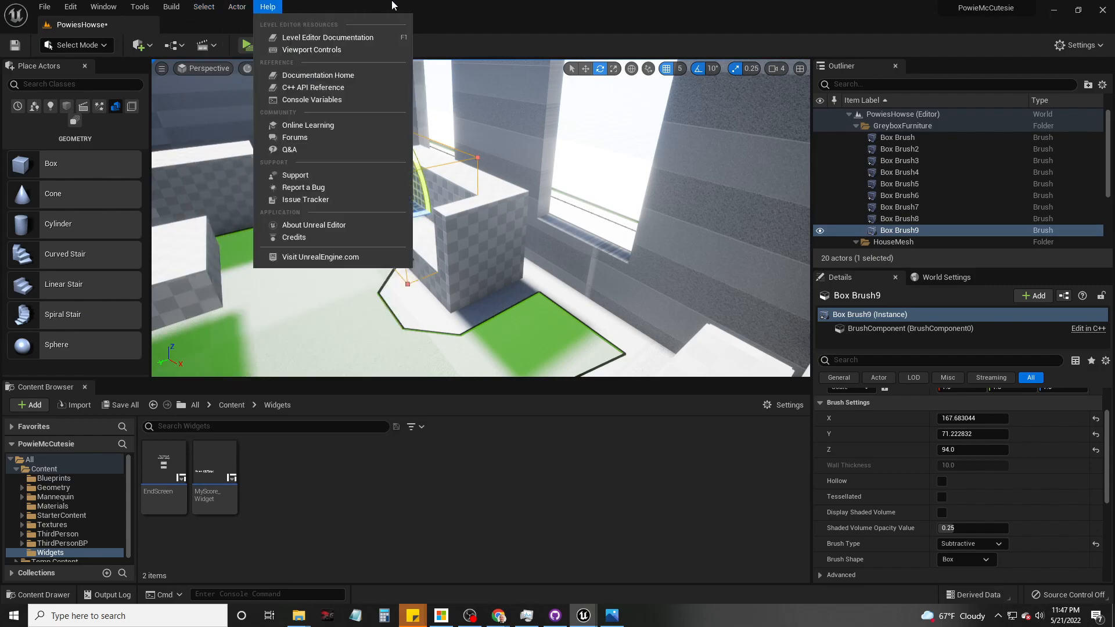
{"action": "left_click", "coordinate": [462, 4]}
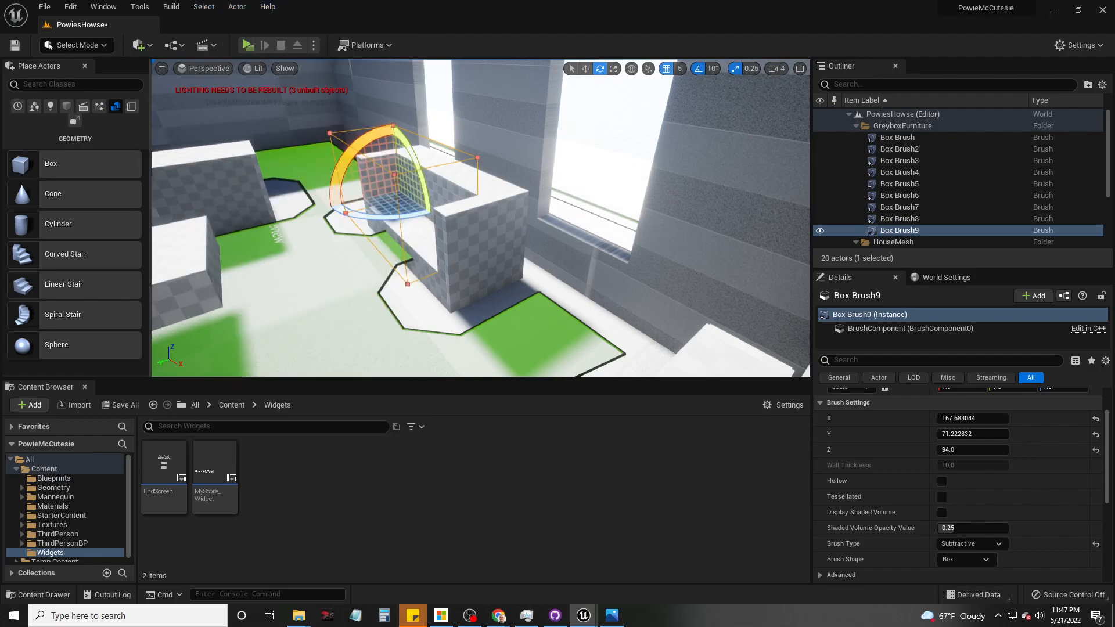
Step: Widen the Place Actors panel
{"action": "left_click", "coordinate": [152, 127]}
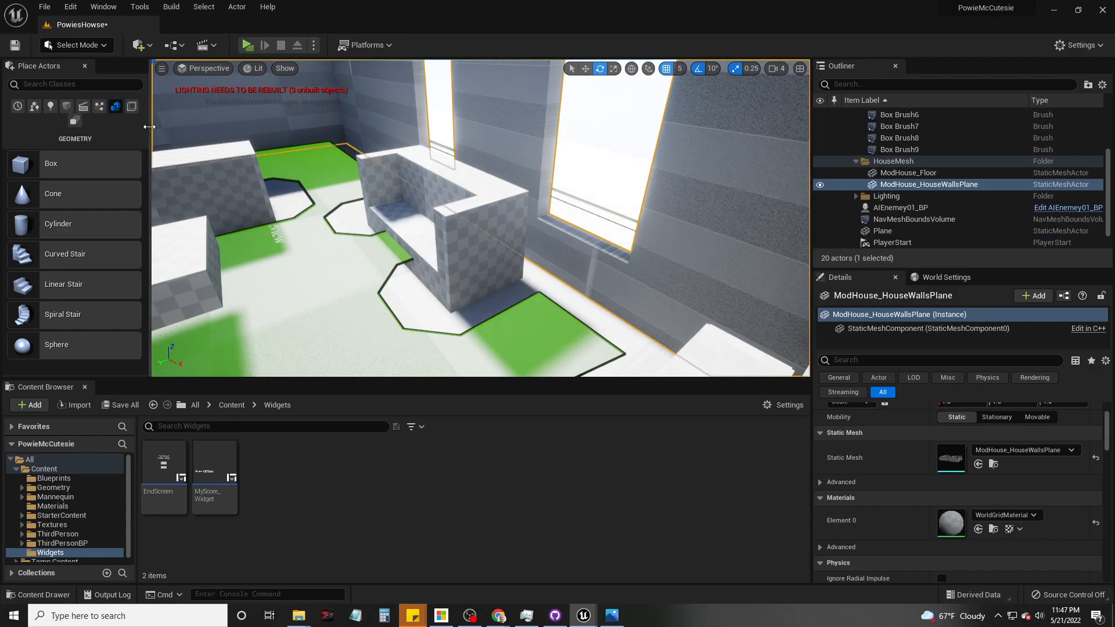
{"action": "left_click_drag", "start_coordinate": [150, 126], "coordinate": [178, 126]}
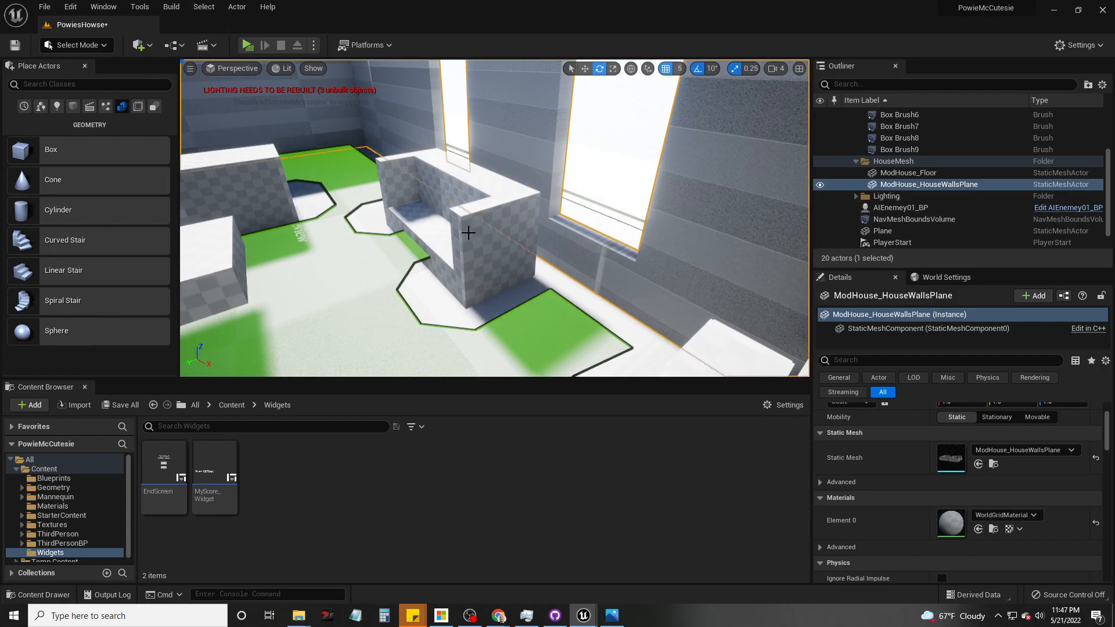
Step: Examine the subtractive brush's actor options, including Edit, Pivot and Level, and the editor's play mode options
{"action": "left_click", "coordinate": [483, 187]}
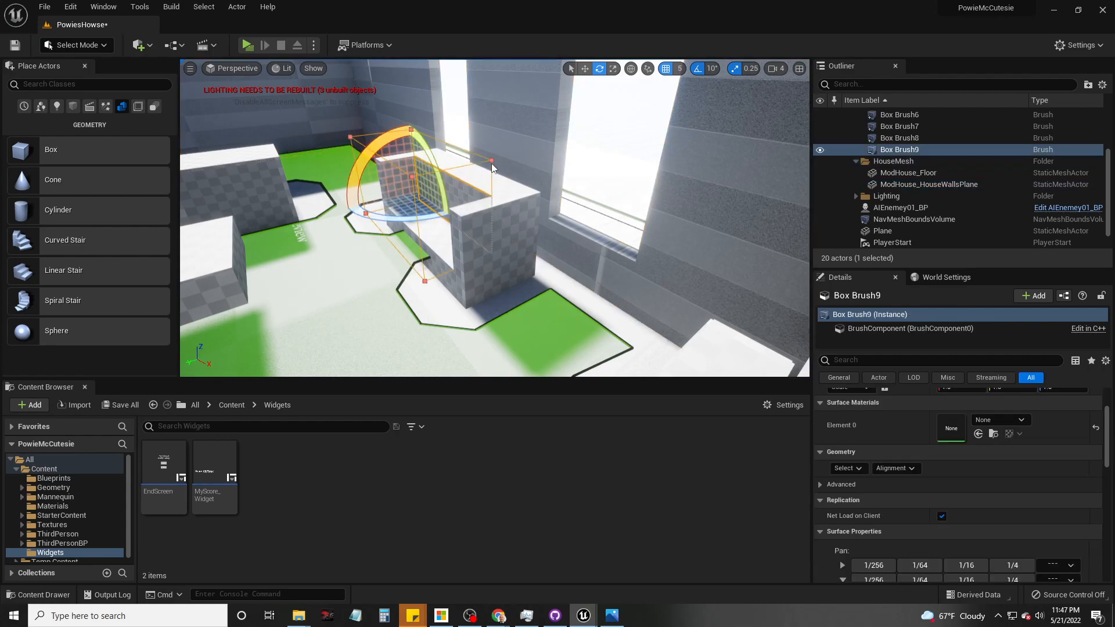
{"action": "right_click", "coordinate": [898, 150]}
{"action": "mouse_move", "coordinate": [926, 194]}
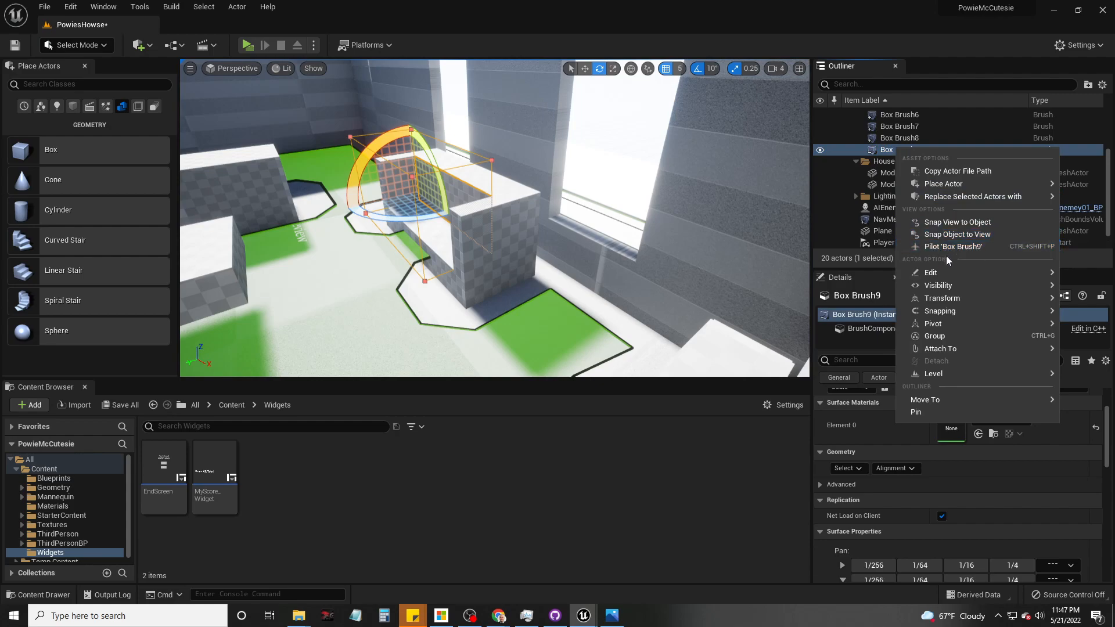
{"action": "mouse_move", "coordinate": [942, 273]}
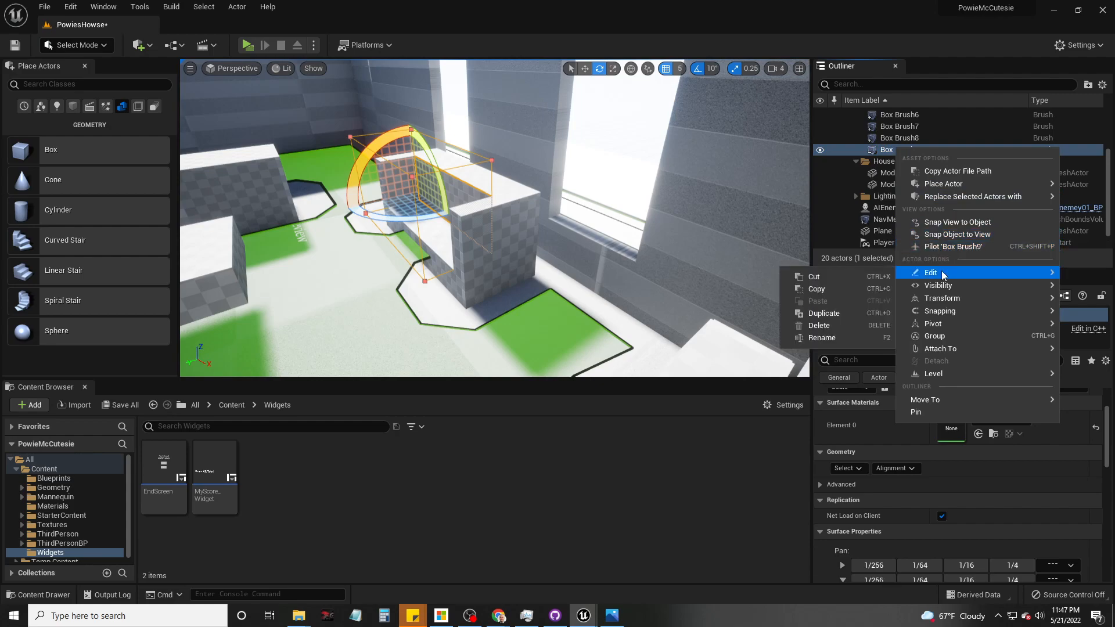
{"action": "mouse_move", "coordinate": [944, 328]}
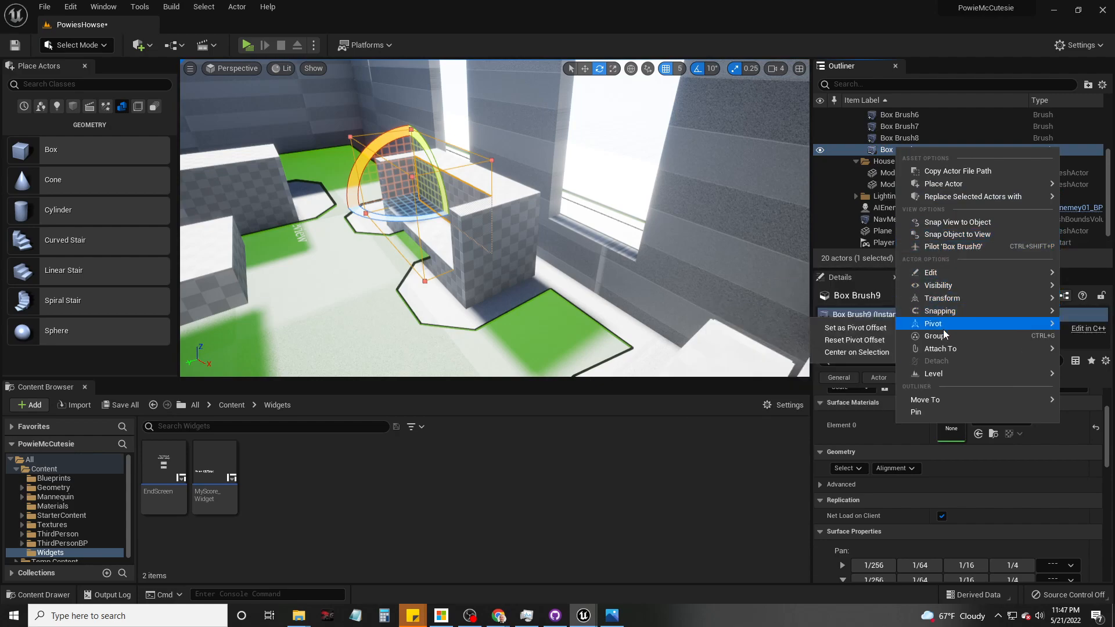
{"action": "mouse_move", "coordinate": [937, 375]}
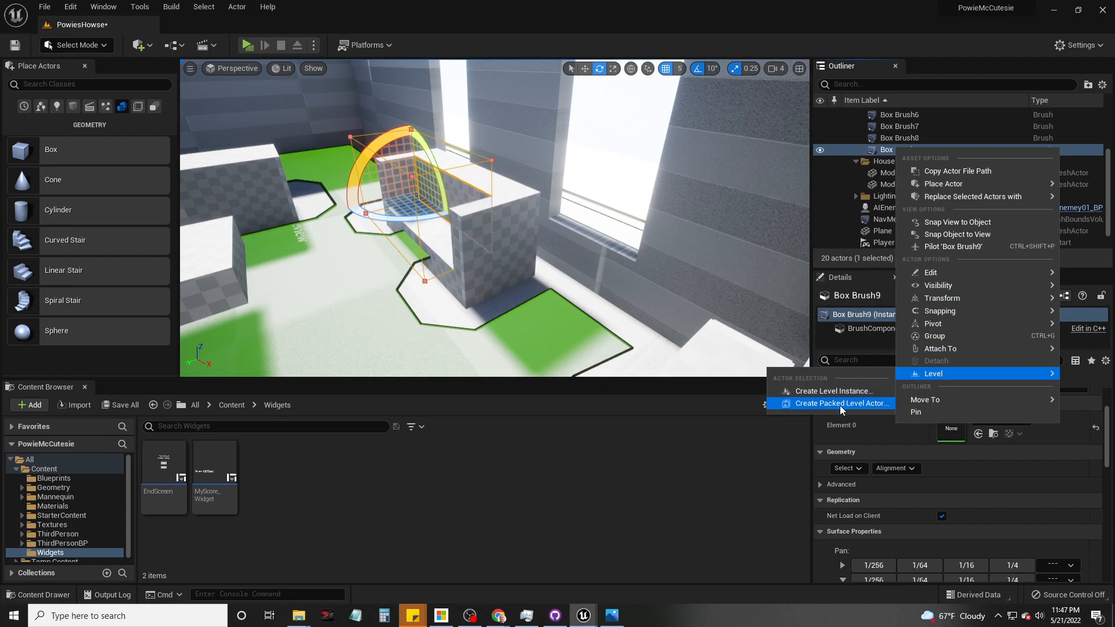
{"action": "mouse_move", "coordinate": [964, 402]}
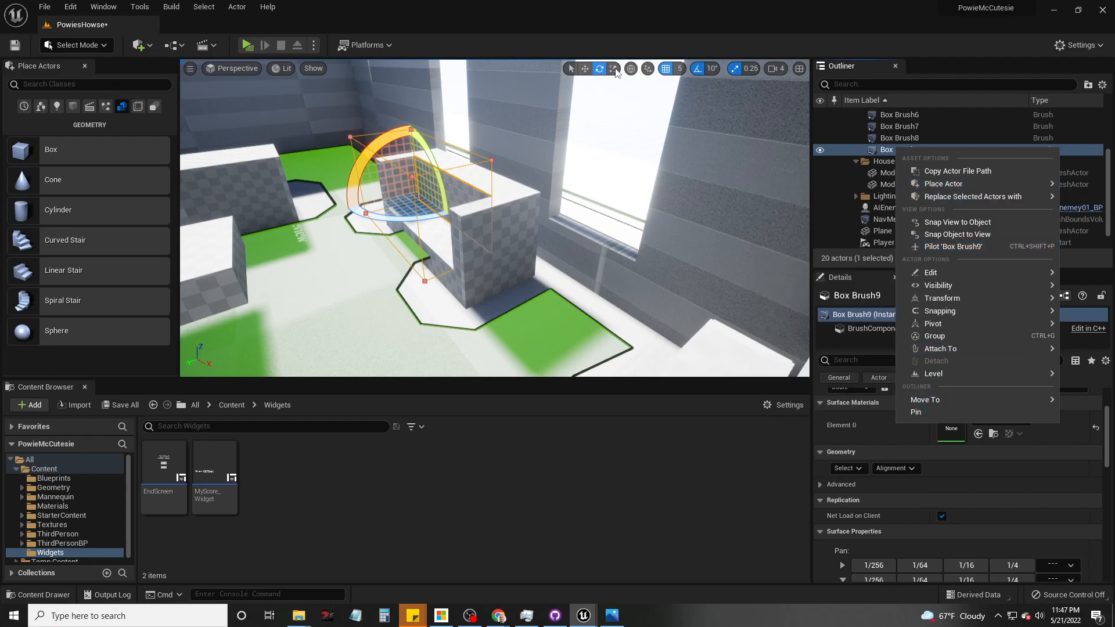
{"action": "left_click", "coordinate": [314, 46]}
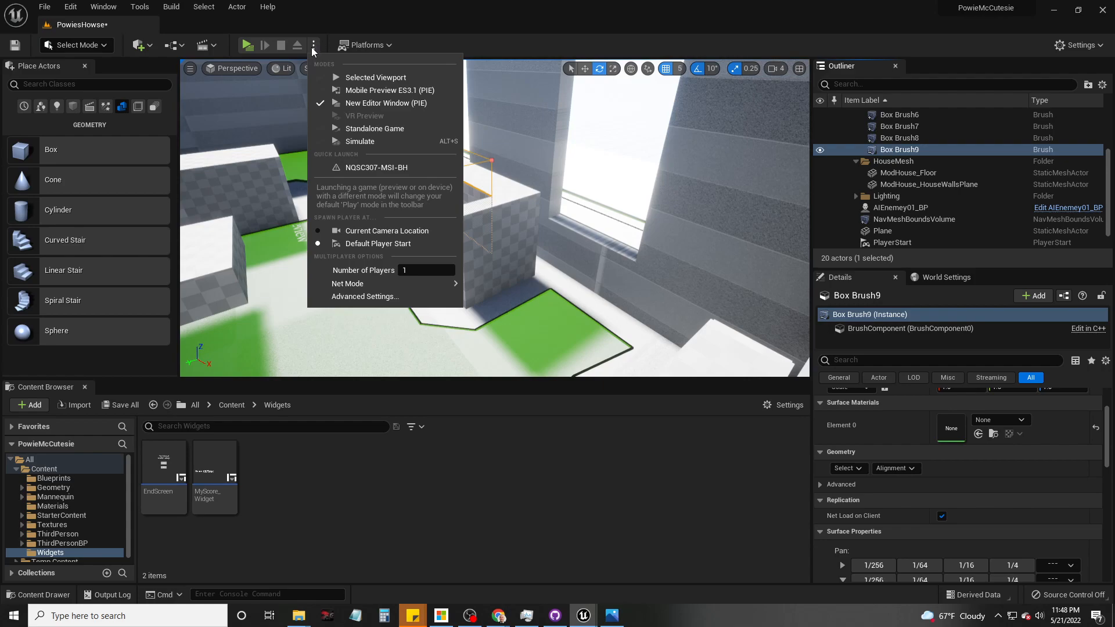
{"action": "left_click", "coordinate": [338, 10]}
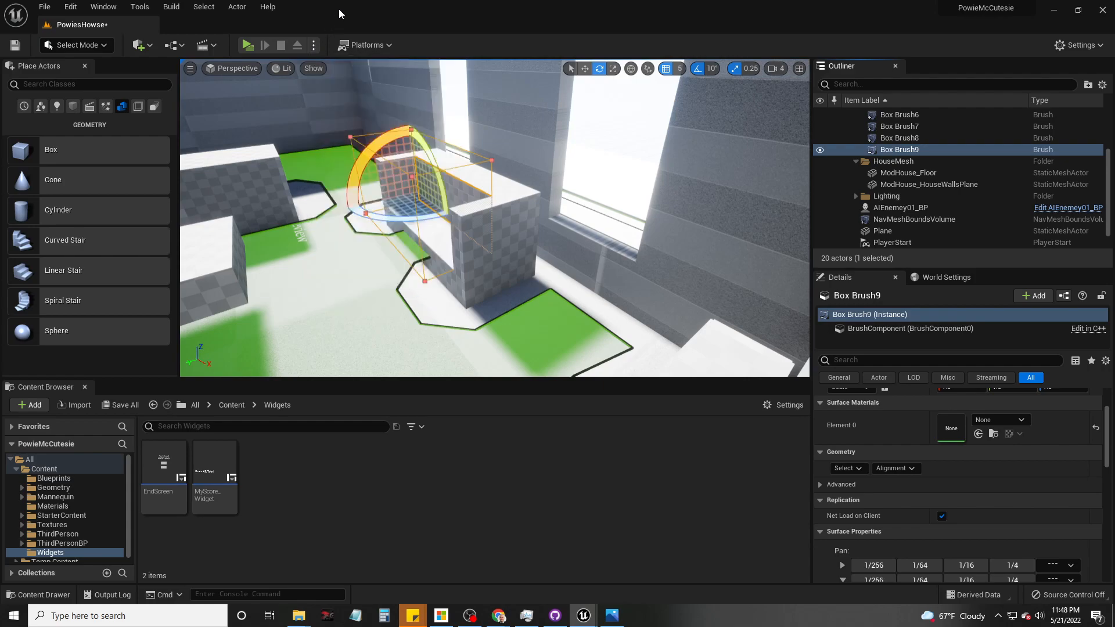
Step: Move the subtractive brush along the Y axis deeper into the sofa to thin its backrest
{"action": "left_click", "coordinate": [422, 159]}
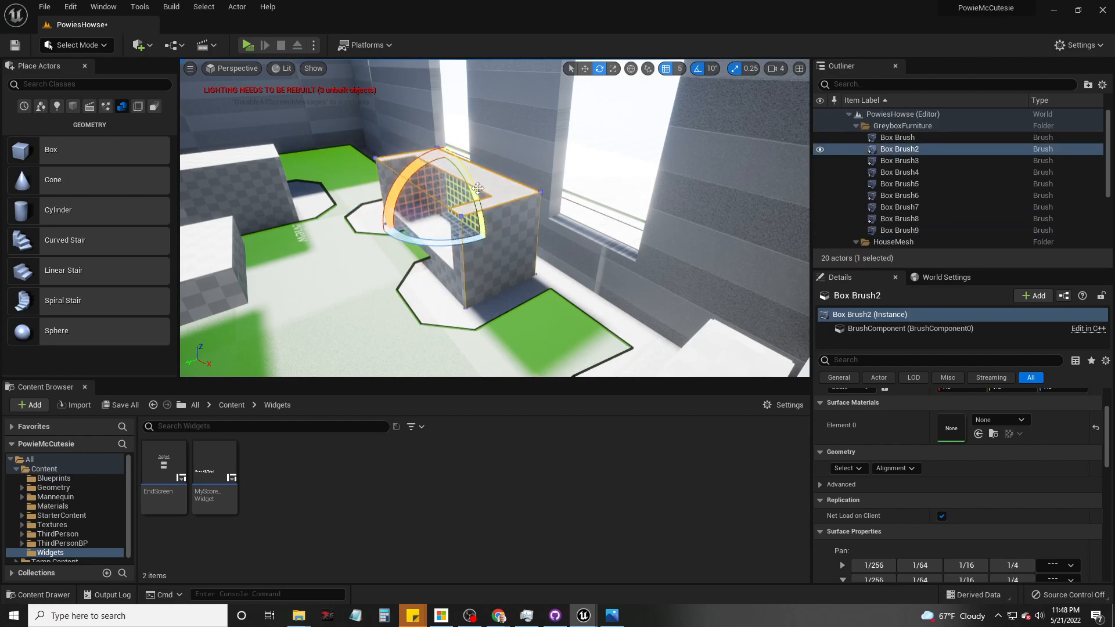
{"action": "left_click", "coordinate": [442, 169]}
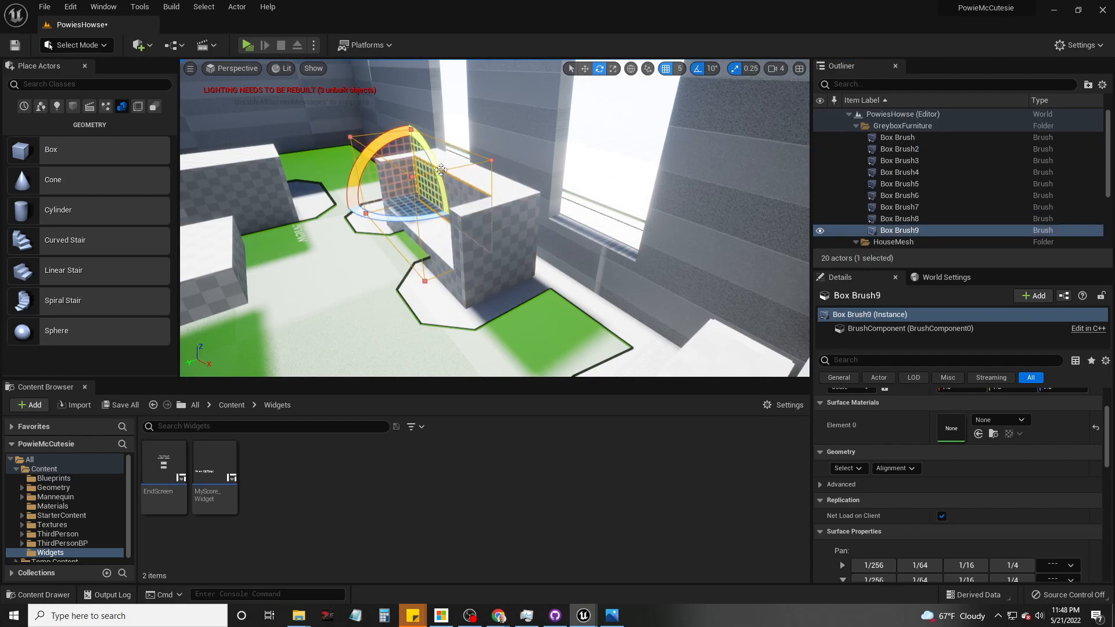
{"action": "key", "text": "w"}
{"action": "left_click_drag", "start_coordinate": [386, 198], "coordinate": [401, 197]}
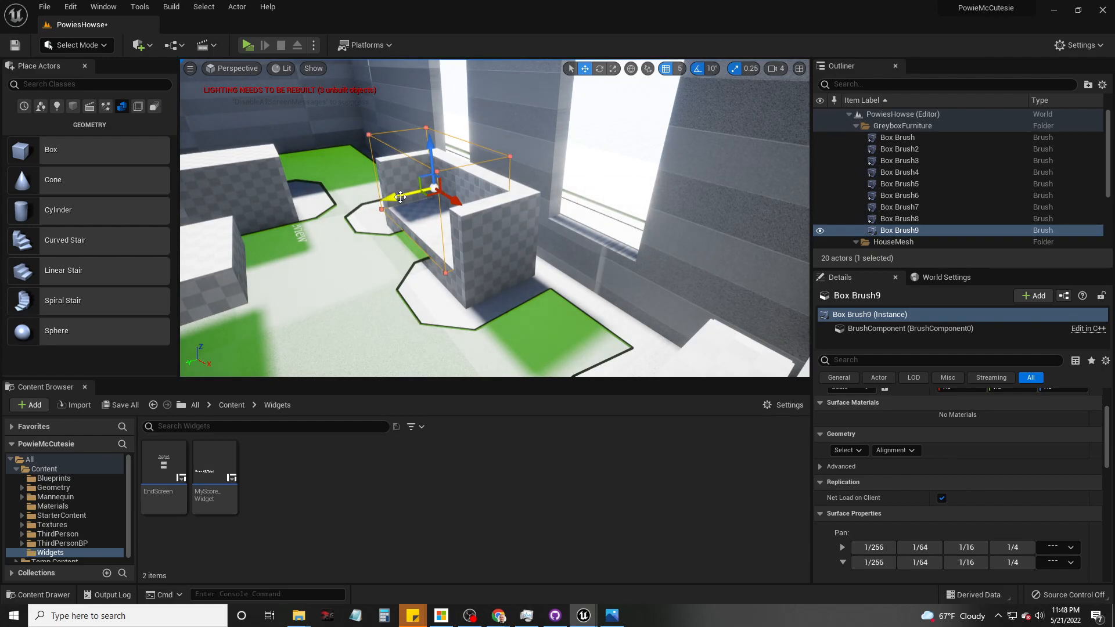
Step: Duplicate the second sofa block on the other side of the living room, offsetting the copy slightly along the X axis
{"action": "mouse_move", "coordinate": [388, 211]}
{"action": "right_mouse_down"}
{"action": "mouse_move", "coordinate": [648, 209]}
{"action": "mouse_move", "coordinate": [442, 211]}
{"action": "right_mouse_up"}
{"action": "key", "text": "a"}
{"action": "key", "text": "a"}
{"action": "key", "text": "d"}
{"action": "key", "text": "w"}
{"action": "key", "text": "s"}
{"action": "left_click", "coordinate": [364, 223]}
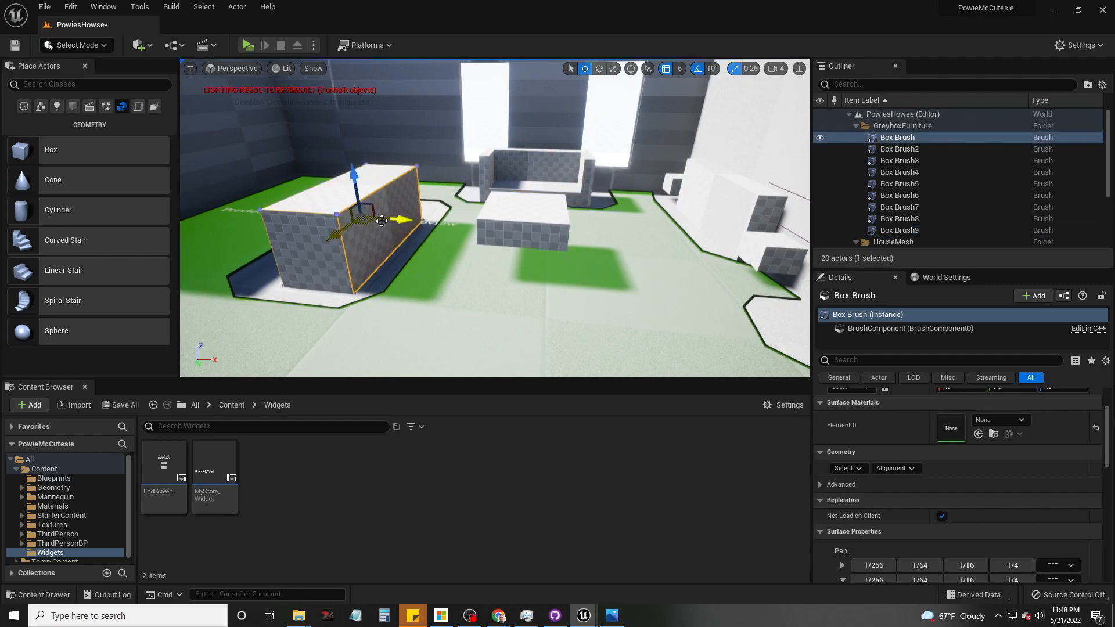
{"action": "left_click_drag", "start_coordinate": [386, 219], "coordinate": [399, 219], "text": "alt"}
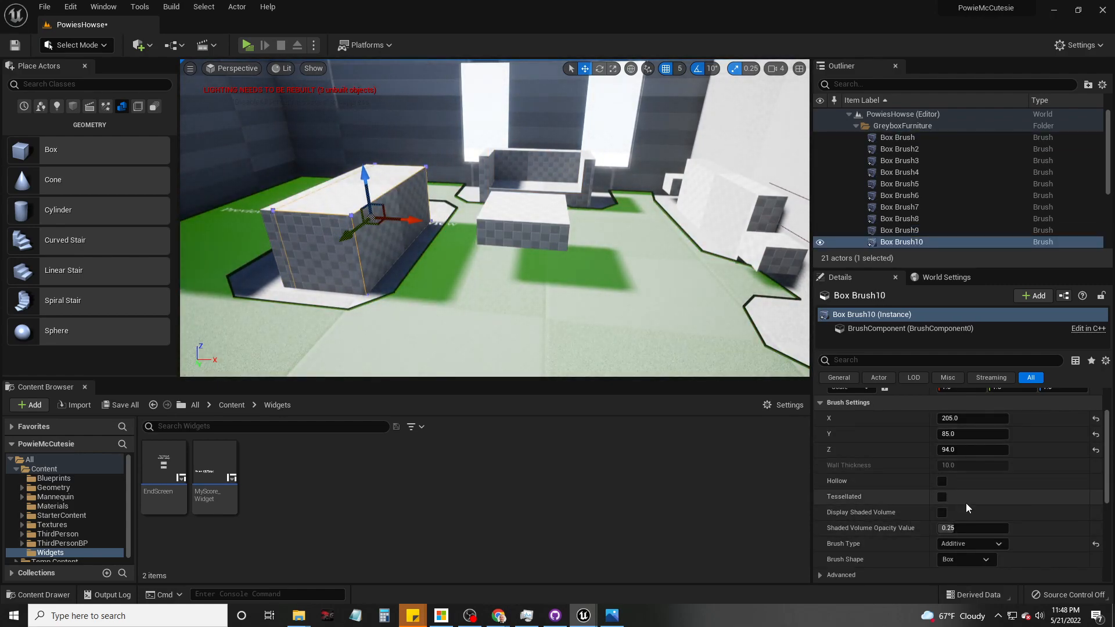
Step: Make the duplicated sofa block a subtractive brush and shrink it to about 169 in X and 70 in Y
{"action": "left_click", "coordinate": [981, 543]}
{"action": "left_click", "coordinate": [967, 565]}
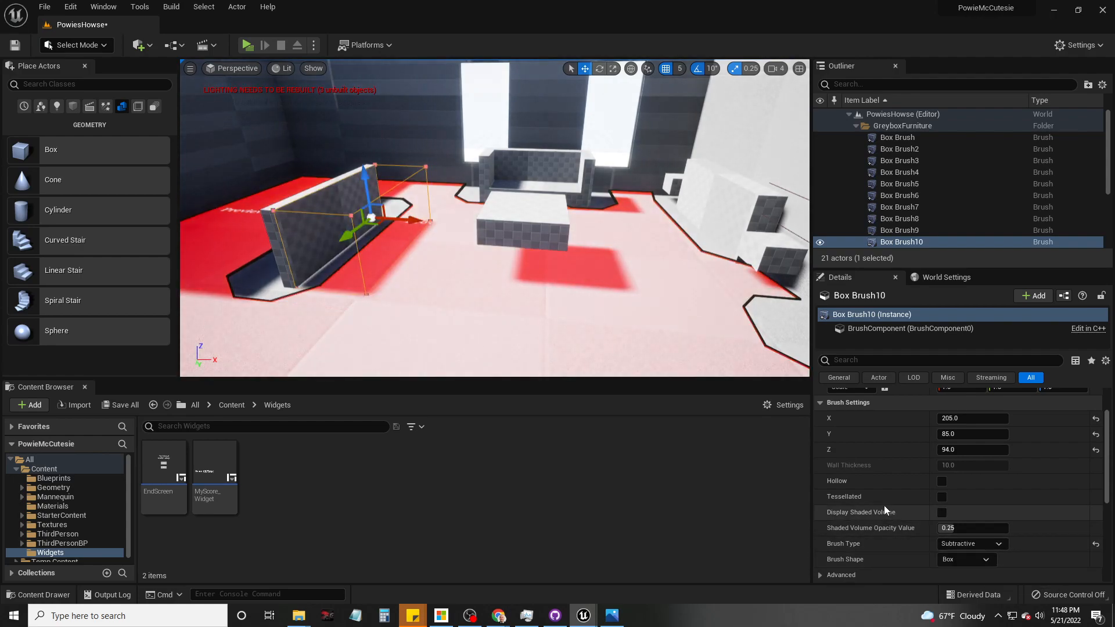
{"action": "left_click_drag", "start_coordinate": [973, 418], "coordinate": [953, 418]}
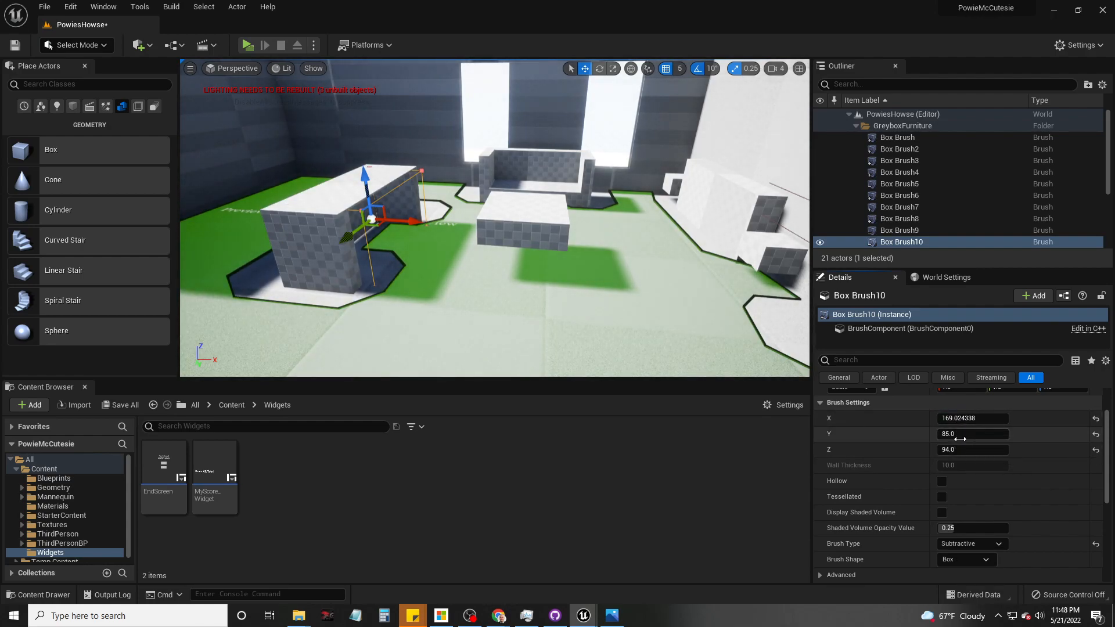
{"action": "left_click_drag", "start_coordinate": [960, 439], "coordinate": [942, 440]}
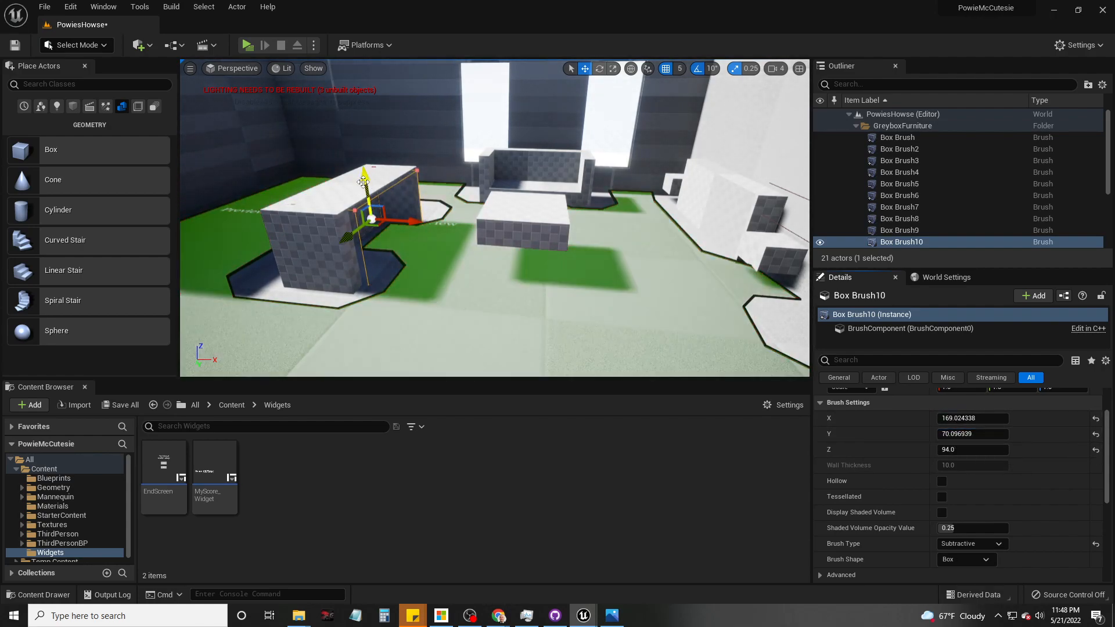
Step: Raise the subtractive brush and shift it slightly along the X axis to carve the second sofa's seat, leaving its back and arms
{"action": "left_click_drag", "start_coordinate": [364, 171], "coordinate": [365, 161]}
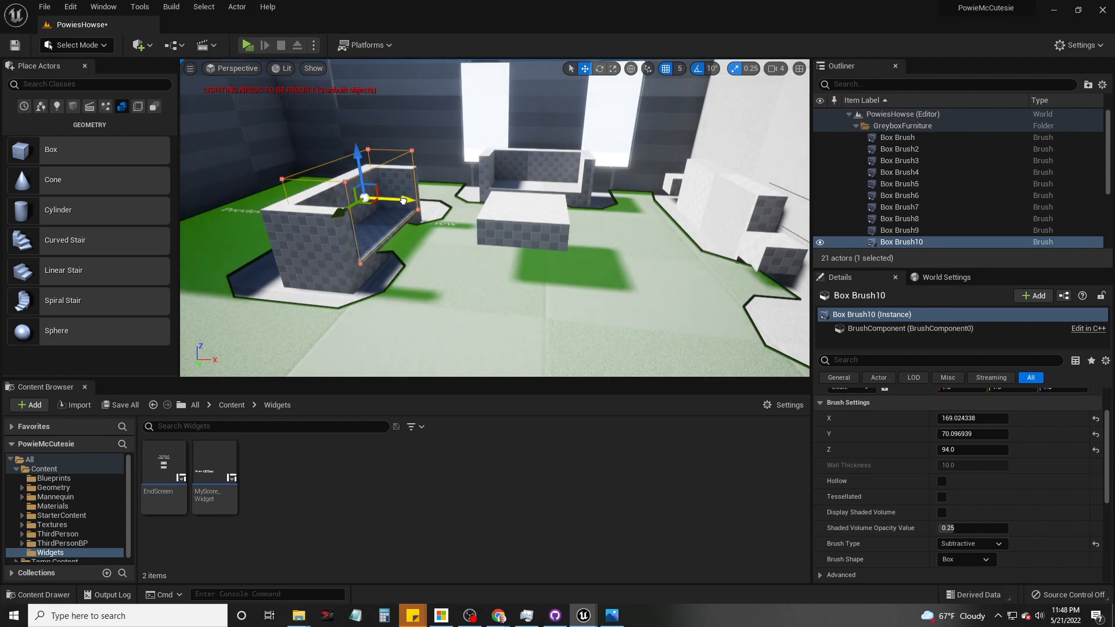
{"action": "left_click_drag", "start_coordinate": [402, 201], "coordinate": [404, 202]}
{"action": "mouse_move", "coordinate": [404, 201]}
{"action": "right_mouse_down"}
{"action": "mouse_move", "coordinate": [388, 208]}
{"action": "mouse_move", "coordinate": [465, 164]}
{"action": "mouse_move", "coordinate": [465, 223]}
{"action": "mouse_move", "coordinate": [401, 224]}
{"action": "mouse_move", "coordinate": [340, 197]}
{"action": "mouse_move", "coordinate": [374, 196]}
{"action": "mouse_move", "coordinate": [392, 199]}
{"action": "mouse_move", "coordinate": [331, 212]}
{"action": "mouse_move", "coordinate": [354, 212]}
{"action": "right_mouse_up"}
{"action": "key", "text": "w"}
{"action": "key", "text": "s"}
{"action": "key", "text": "a"}
{"action": "key", "text": "s"}
{"action": "left_click", "coordinate": [354, 211]}
{"action": "right_click_drag", "start_coordinate": [454, 254], "coordinate": [477, 232]}
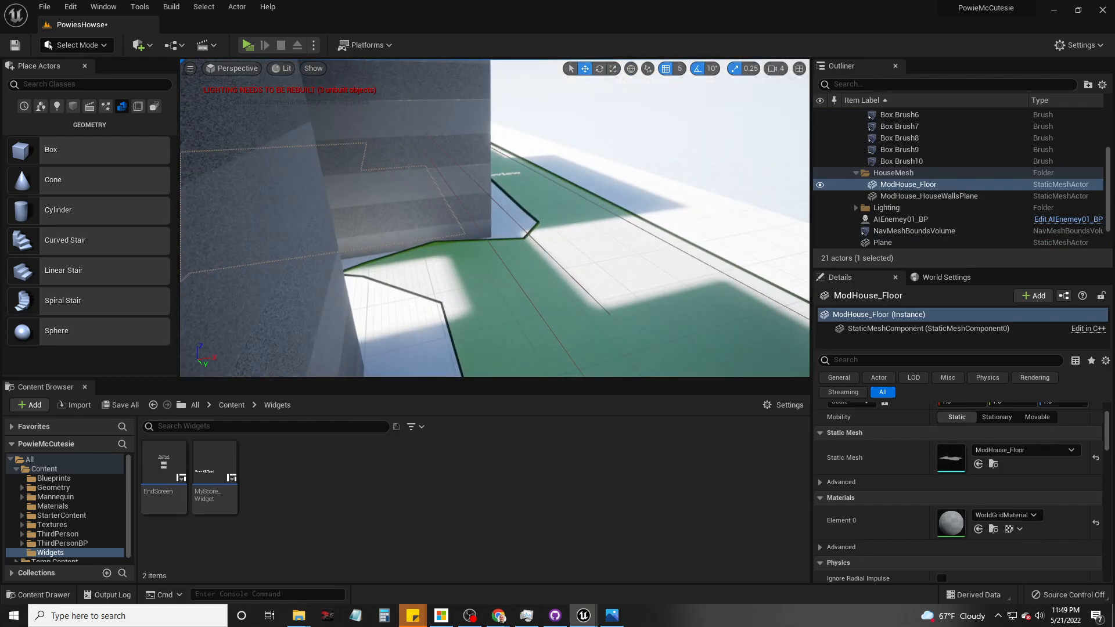
Step: Focus on the NavMeshBoundsVolume and nudge it down slightly along the Z axis
{"action": "left_click", "coordinate": [599, 207]}
{"action": "key", "text": "d"}
{"action": "right_click_drag", "start_coordinate": [599, 207], "coordinate": [555, 209]}
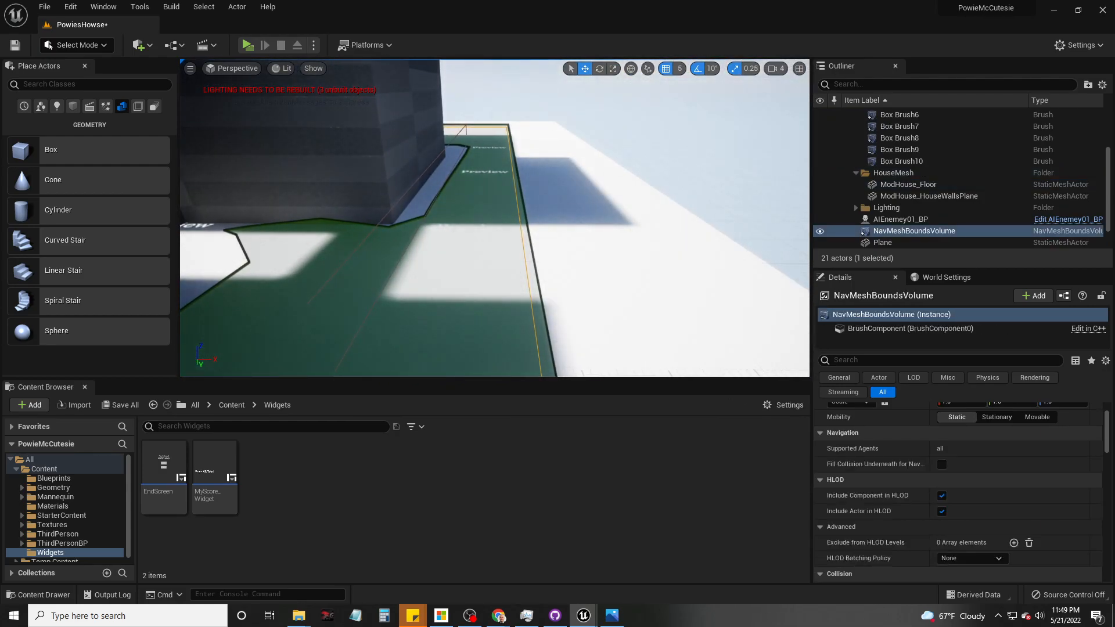
{"action": "key", "text": "a"}
{"action": "key", "text": "d"}
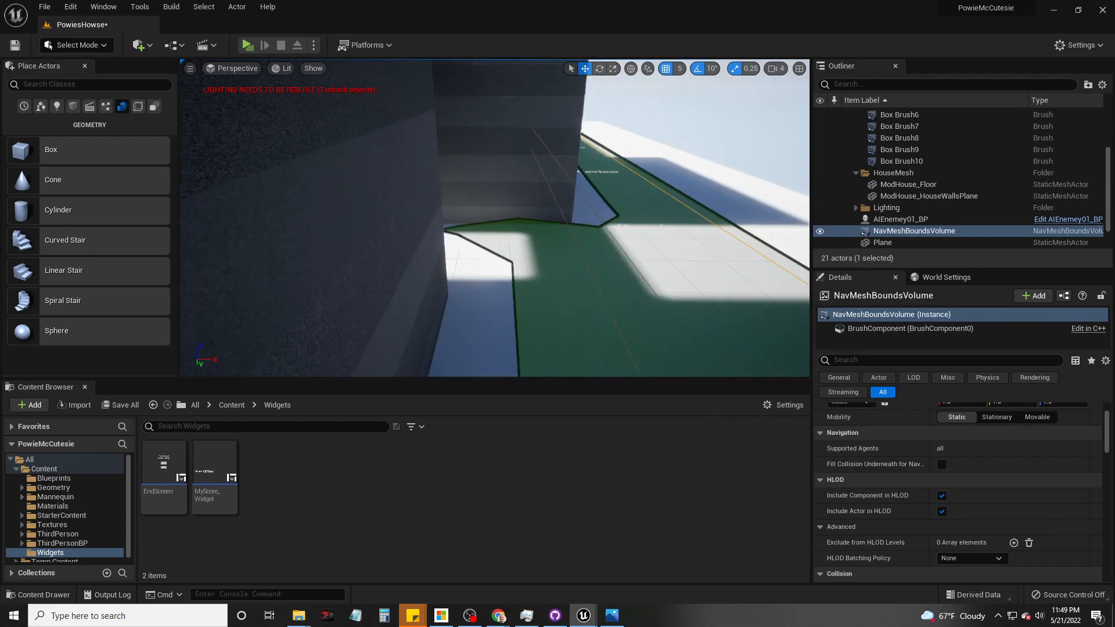
{"action": "key", "text": "f"}
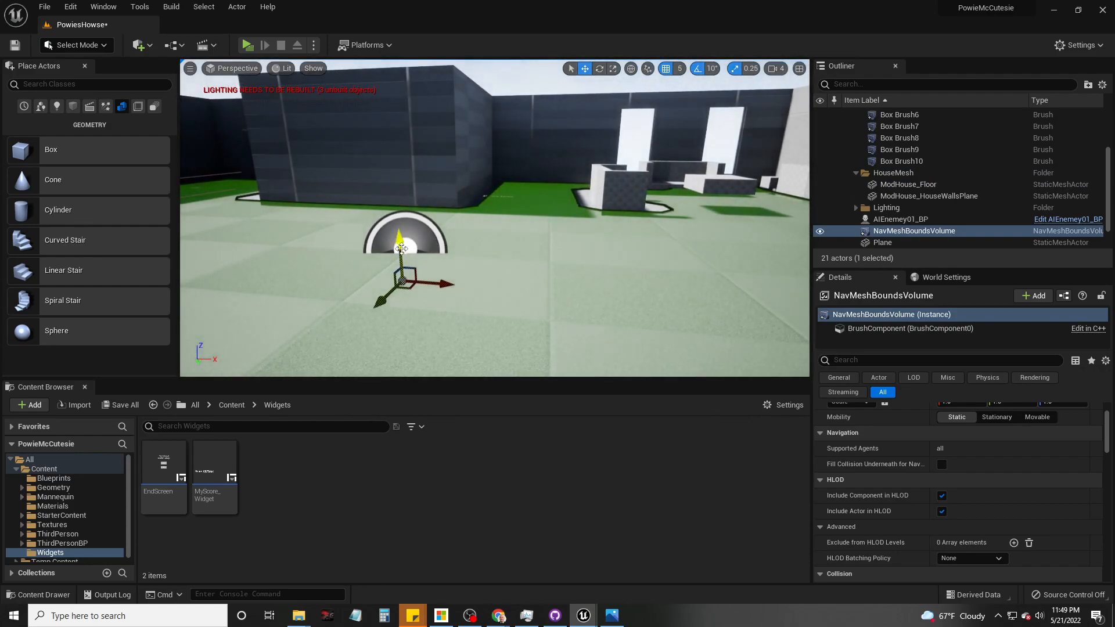
{"action": "left_click_drag", "start_coordinate": [401, 246], "coordinate": [400, 254]}
Step: Select the second sofa's additive brush and lower it slightly along the Z axis
{"action": "right_click_drag", "start_coordinate": [401, 254], "coordinate": [570, 256]}
{"action": "key", "text": "w"}
{"action": "left_click", "coordinate": [436, 264]}
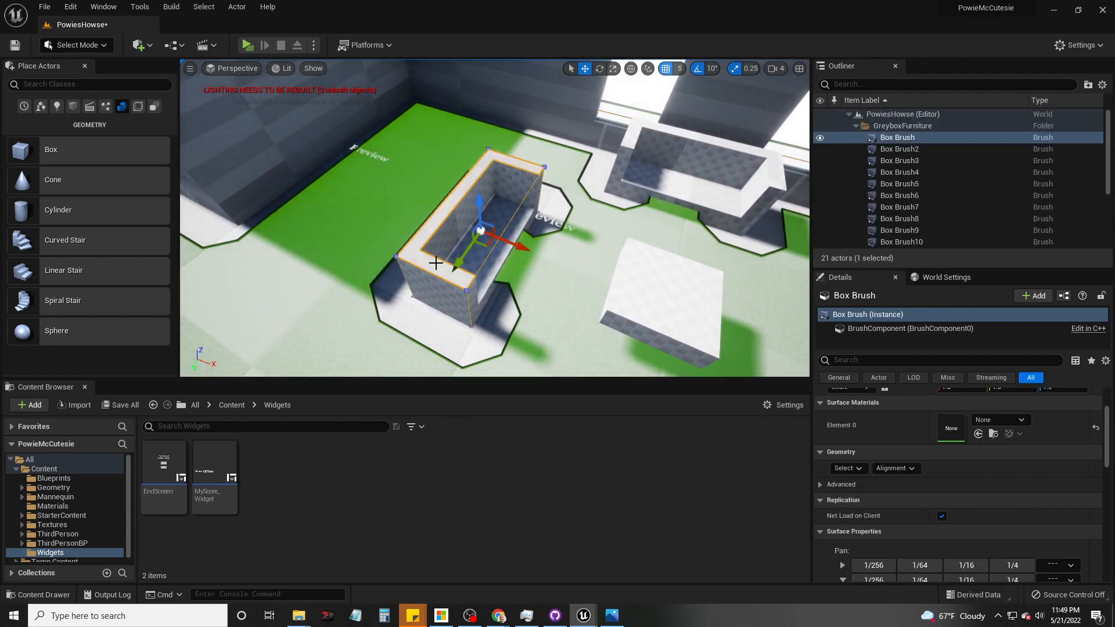
{"action": "left_click", "coordinate": [479, 208]}
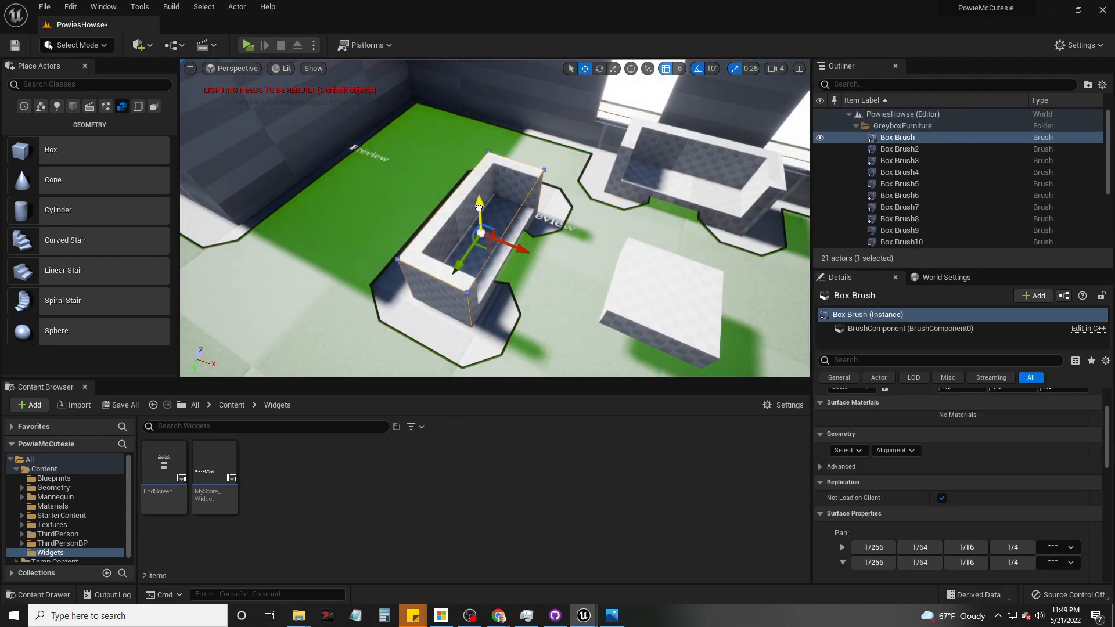
{"action": "left_click_drag", "start_coordinate": [479, 205], "coordinate": [479, 204]}
Step: Duplicate the additive sofa block by the windows and place the copy beside the doorway across the room
{"action": "mouse_move", "coordinate": [479, 205]}
{"action": "right_mouse_down"}
{"action": "mouse_move", "coordinate": [599, 186]}
{"action": "mouse_move", "coordinate": [602, 218]}
{"action": "mouse_move", "coordinate": [552, 224]}
{"action": "mouse_move", "coordinate": [532, 221]}
{"action": "mouse_move", "coordinate": [619, 200]}
{"action": "right_mouse_up"}
{"action": "mouse_move", "coordinate": [258, 280]}
{"action": "right_mouse_down"}
{"action": "mouse_move", "coordinate": [386, 199]}
{"action": "mouse_move", "coordinate": [418, 259]}
{"action": "mouse_move", "coordinate": [356, 257]}
{"action": "mouse_move", "coordinate": [192, 349]}
{"action": "right_mouse_up"}
{"action": "mouse_move", "coordinate": [493, 218]}
{"action": "right_mouse_down"}
{"action": "mouse_move", "coordinate": [555, 244]}
{"action": "mouse_move", "coordinate": [342, 219]}
{"action": "right_mouse_up"}
{"action": "mouse_move", "coordinate": [542, 314]}
{"action": "right_mouse_down"}
{"action": "mouse_move", "coordinate": [714, 334]}
{"action": "mouse_move", "coordinate": [705, 351]}
{"action": "right_mouse_up"}
{"action": "mouse_move", "coordinate": [494, 218]}
{"action": "right_mouse_down"}
{"action": "mouse_move", "coordinate": [686, 180]}
{"action": "mouse_move", "coordinate": [585, 316]}
{"action": "right_mouse_up"}
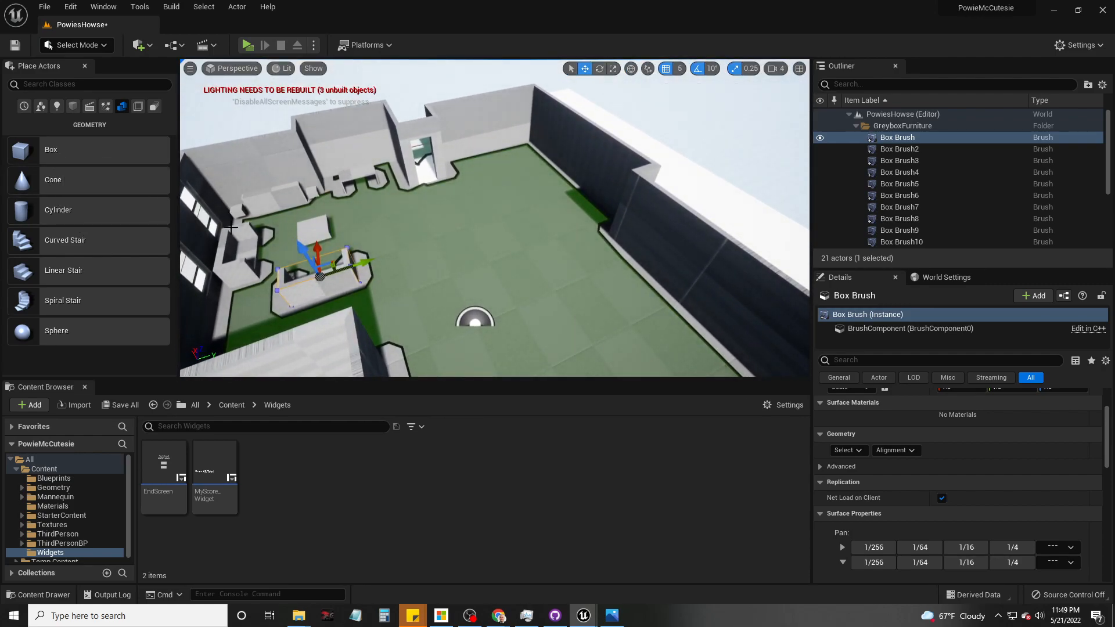
{"action": "left_click", "coordinate": [224, 270]}
{"action": "left_click_drag", "start_coordinate": [271, 246], "coordinate": [477, 186], "text": "alt"}
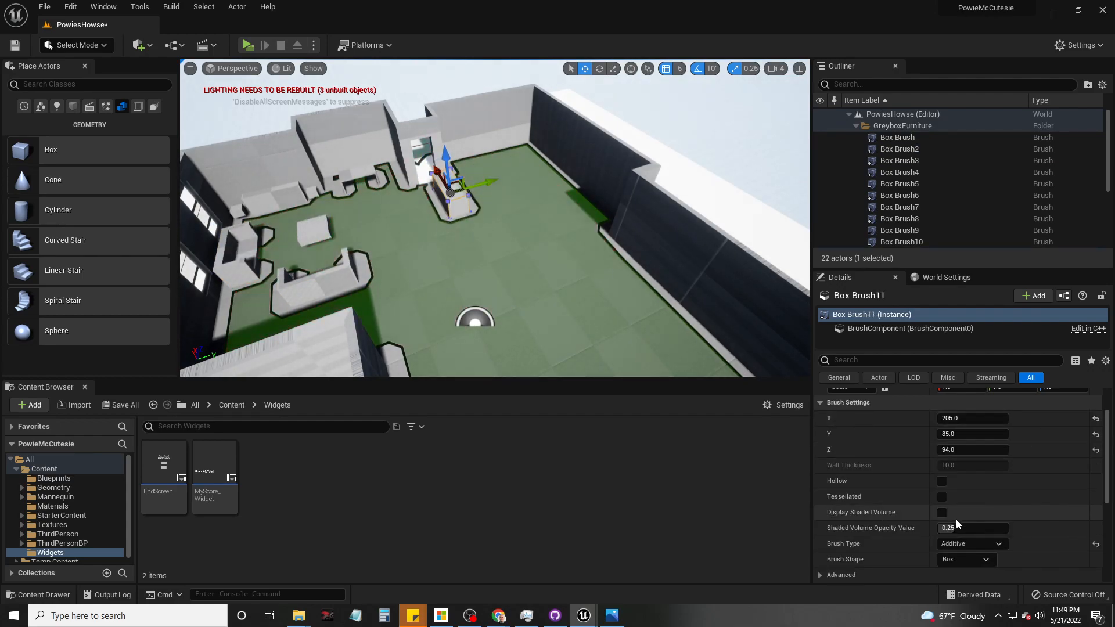
Step: Shrink the copied block to about 184 in X and set its Y size to 20 to form a thin partition
{"action": "mouse_move", "coordinate": [964, 418]}
{"action": "left_mouse_down"}
{"action": "mouse_move", "coordinate": [988, 418]}
{"action": "mouse_move", "coordinate": [949, 435]}
{"action": "left_mouse_up"}
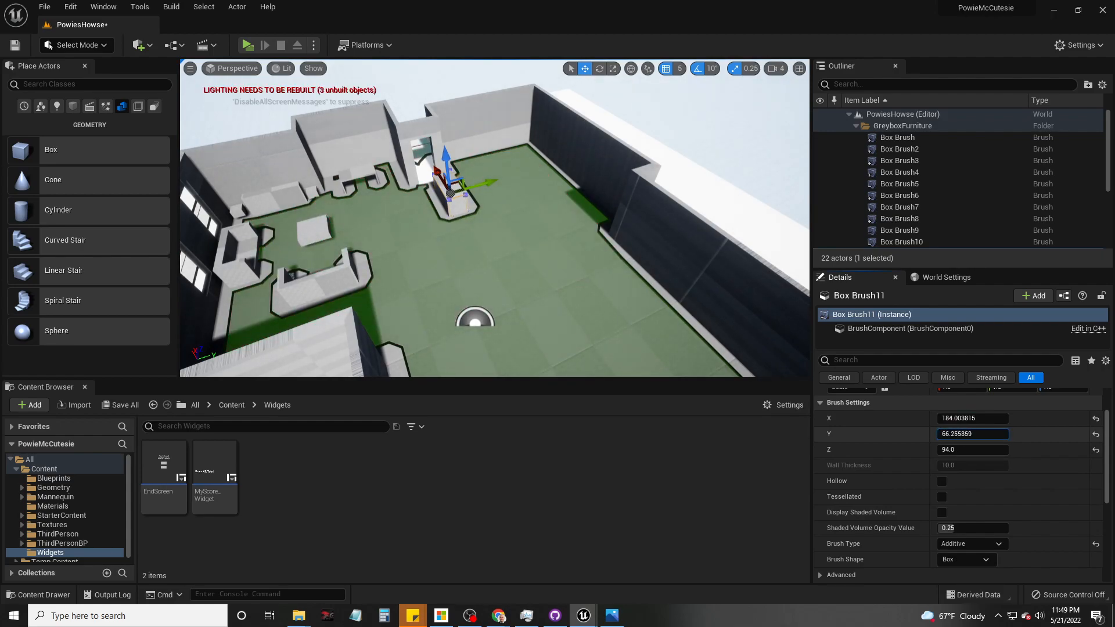
{"action": "right_click_drag", "start_coordinate": [662, 348], "coordinate": [659, 366]}
{"action": "key", "text": "w"}
{"action": "mouse_move", "coordinate": [482, 238]}
{"action": "right_mouse_down"}
{"action": "mouse_move", "coordinate": [494, 250]}
{"action": "mouse_move", "coordinate": [482, 238]}
{"action": "right_mouse_up"}
{"action": "left_click", "coordinate": [962, 434]}
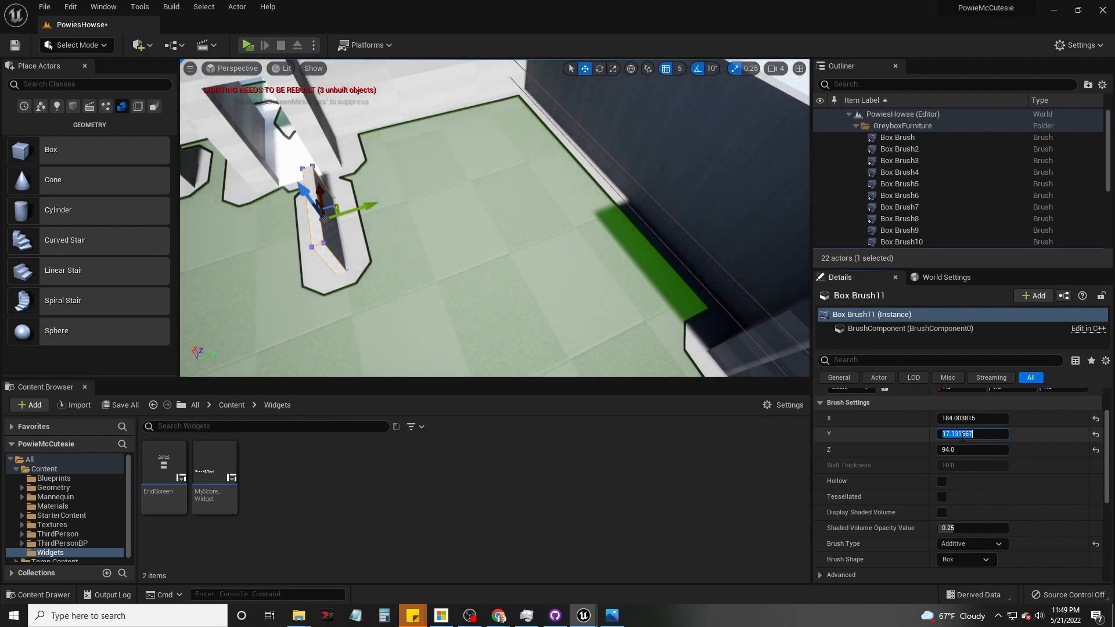
{"action": "type", "text": "20"}
{"action": "key", "text": "Return"}
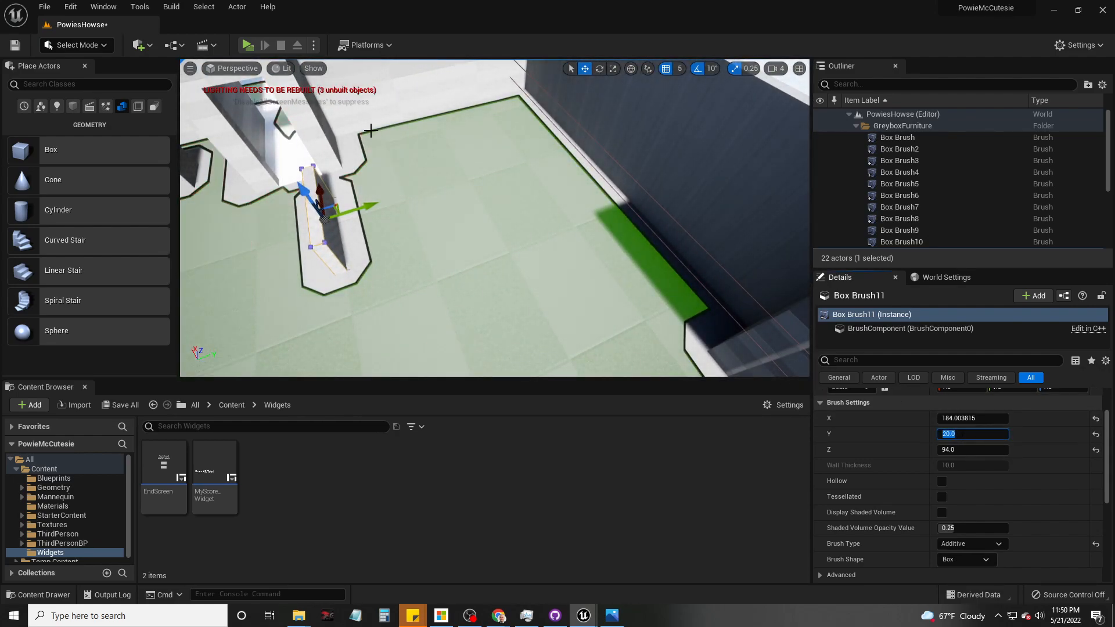
Step: Shift the thin partition slightly along the Y axis and switch the viewport to the top view
{"action": "left_click_drag", "start_coordinate": [352, 212], "coordinate": [370, 207]}
{"action": "left_click", "coordinate": [231, 68]}
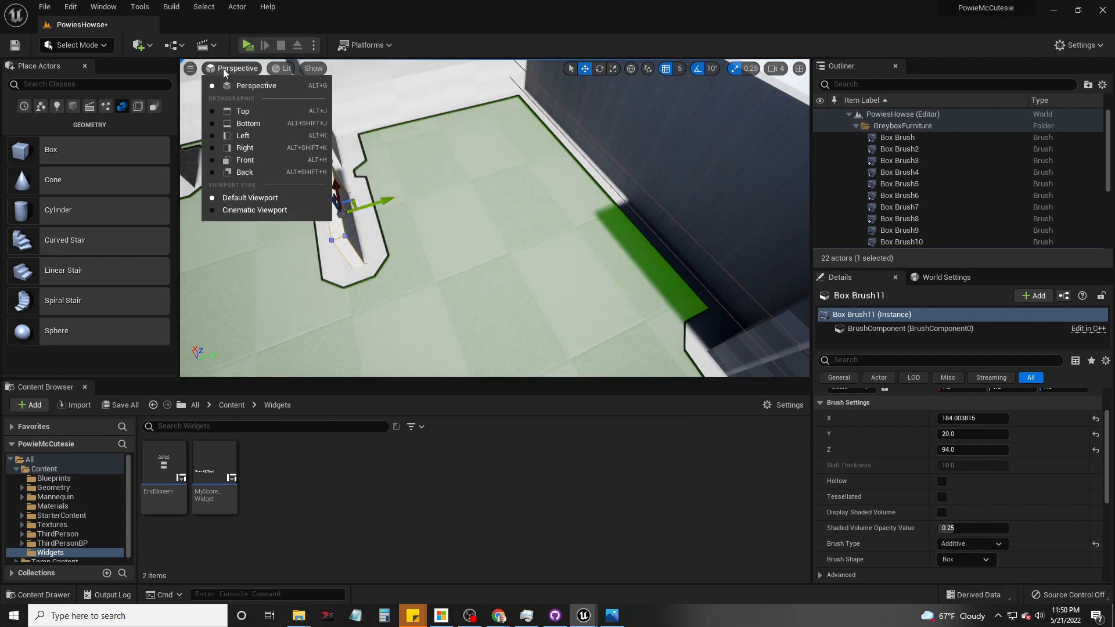
{"action": "left_click", "coordinate": [250, 114]}
{"action": "scroll", "coordinate": [546, 264], "scroll_direction": "down", "scroll_amount": 3}
{"action": "scroll", "coordinate": [566, 336], "scroll_direction": "up", "scroll_amount": 3}
{"action": "mouse_move", "coordinate": [483, 312]}
{"action": "right_mouse_down"}
{"action": "mouse_move", "coordinate": [451, 256]}
{"action": "mouse_move", "coordinate": [504, 168]}
{"action": "right_mouse_up"}
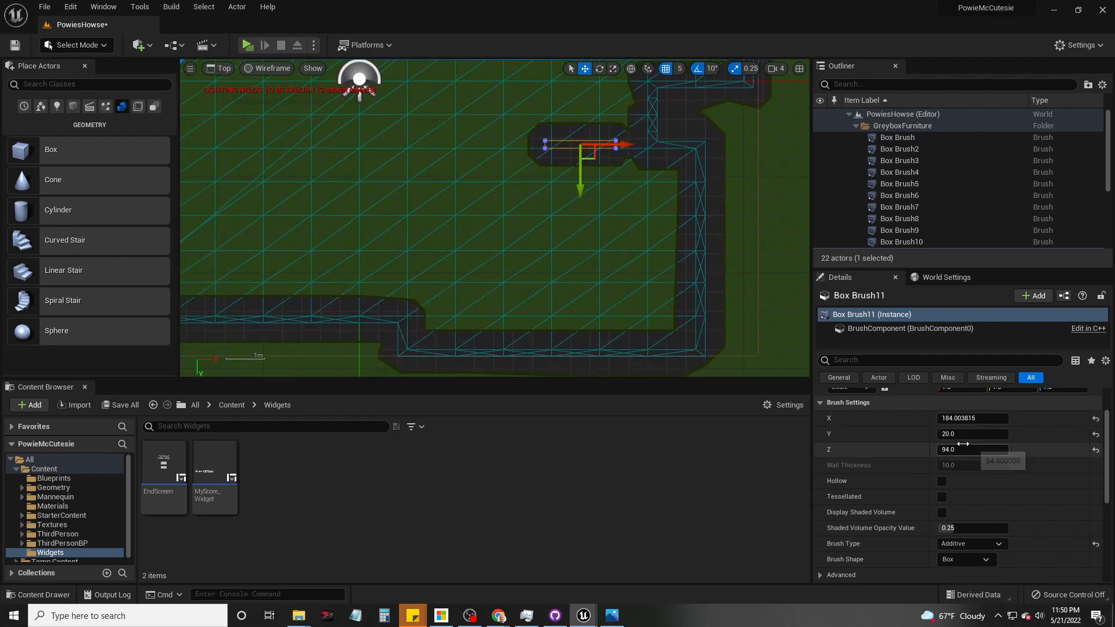
Step: Lengthen the partition to about 645 in X and slide it along X so one end meets the house wall
{"action": "left_click_drag", "start_coordinate": [961, 419], "coordinate": [996, 419]}
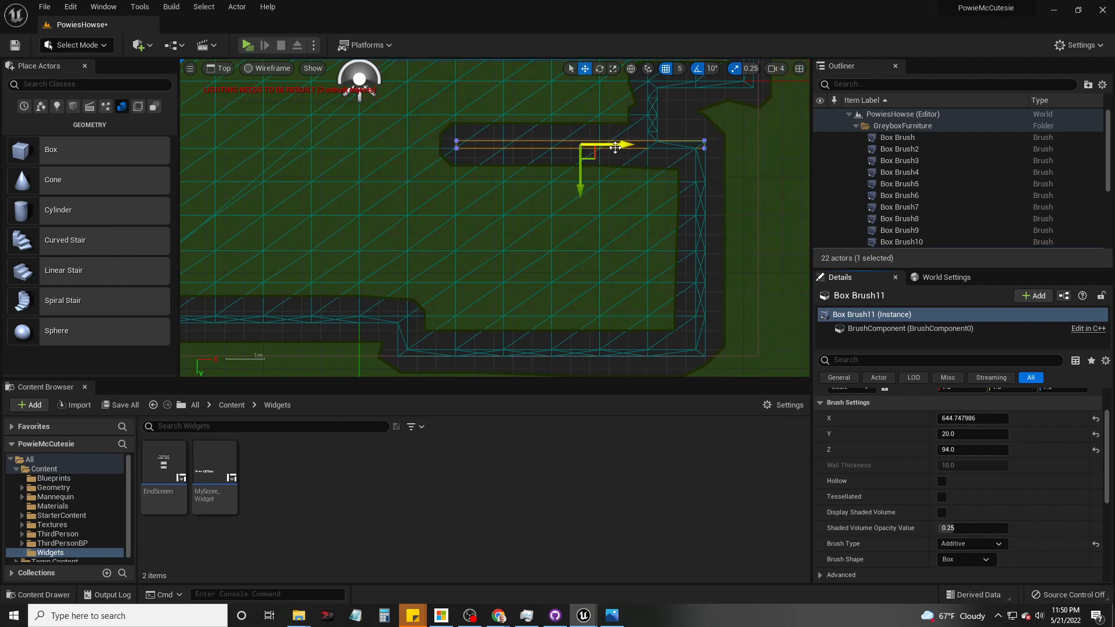
{"action": "mouse_move", "coordinate": [618, 145]}
{"action": "left_mouse_down"}
{"action": "mouse_move", "coordinate": [551, 145]}
{"action": "mouse_move", "coordinate": [563, 145]}
{"action": "left_mouse_up"}
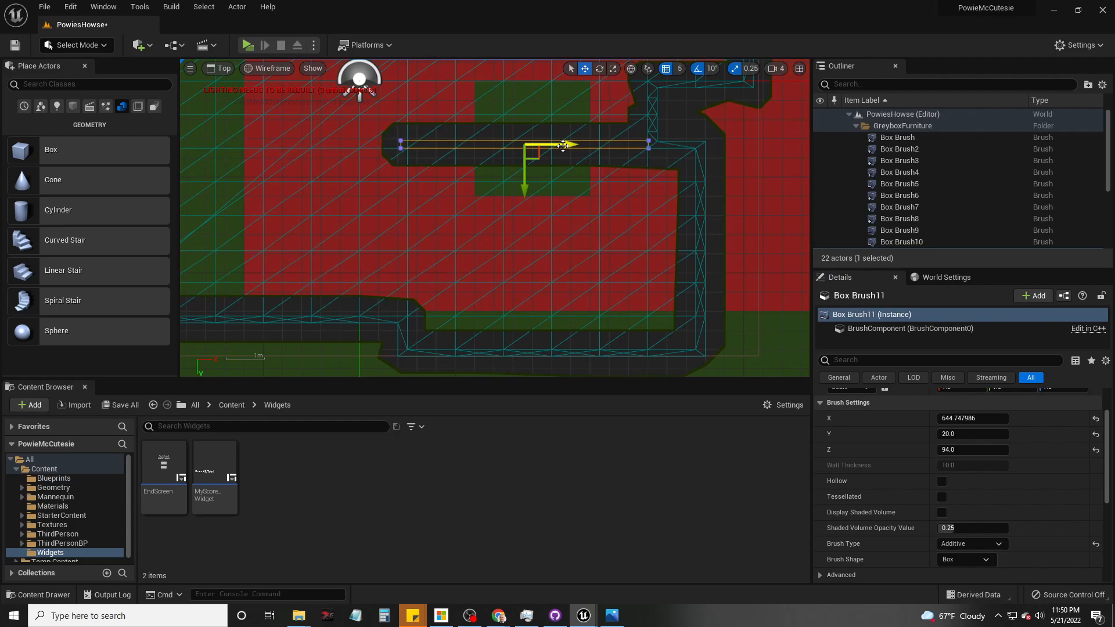
Step: Duplicate the partition, rotating the copy 90 degrees and placing it at the free end of the first partition
{"action": "mouse_move", "coordinate": [535, 157]}
{"action": "left_mouse_down", "text": "alt"}
{"action": "mouse_move", "coordinate": [521, 197]}
{"action": "mouse_move", "coordinate": [473, 248]}
{"action": "left_mouse_up", "text": "alt"}
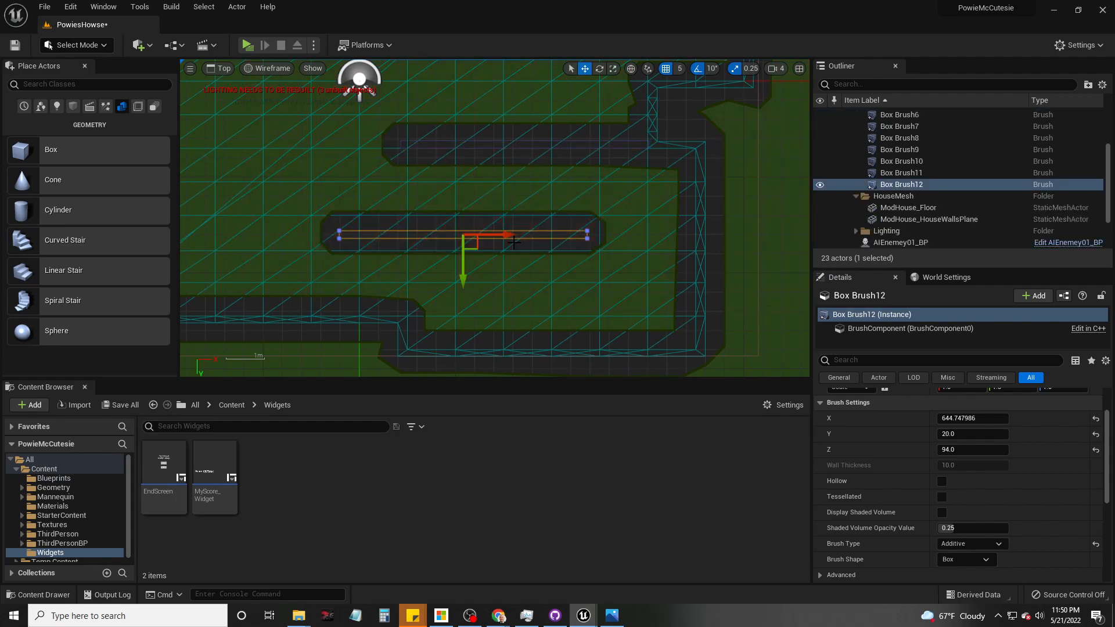
{"action": "key", "text": "e"}
{"action": "mouse_move", "coordinate": [524, 235]}
{"action": "left_mouse_down"}
{"action": "mouse_move", "coordinate": [524, 270]}
{"action": "mouse_move", "coordinate": [463, 302]}
{"action": "left_mouse_up"}
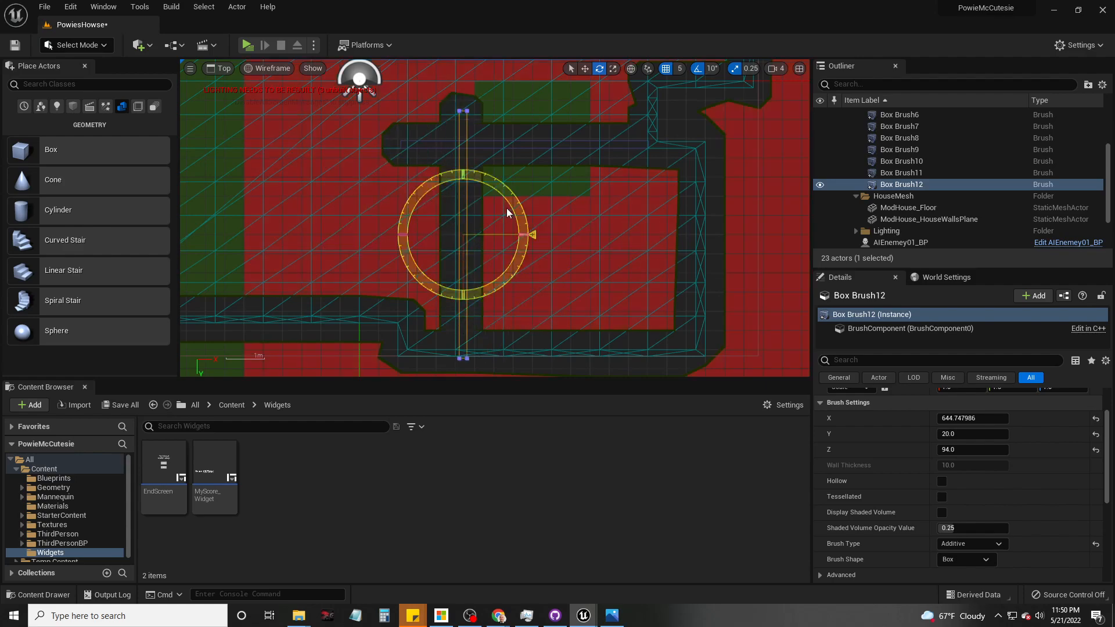
{"action": "key", "text": "w"}
{"action": "left_click_drag", "start_coordinate": [475, 254], "coordinate": [417, 207]}
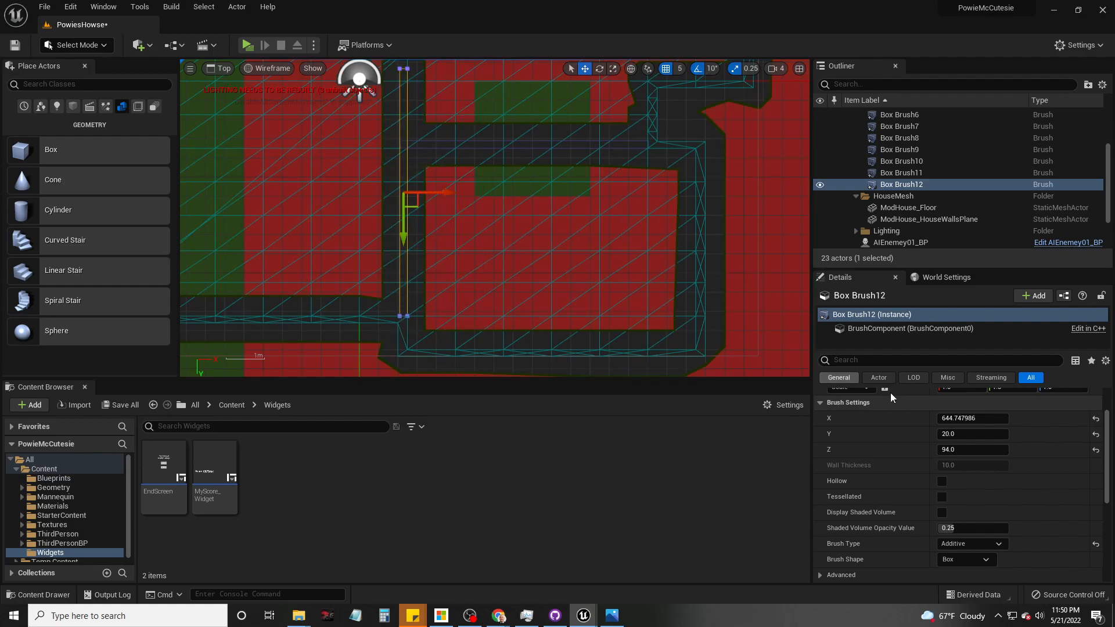
Step: Slide the perpendicular partition along Y between the first partition and the opposite wall, and set its X size to 460
{"action": "left_click_drag", "start_coordinate": [973, 419], "coordinate": [952, 419]}
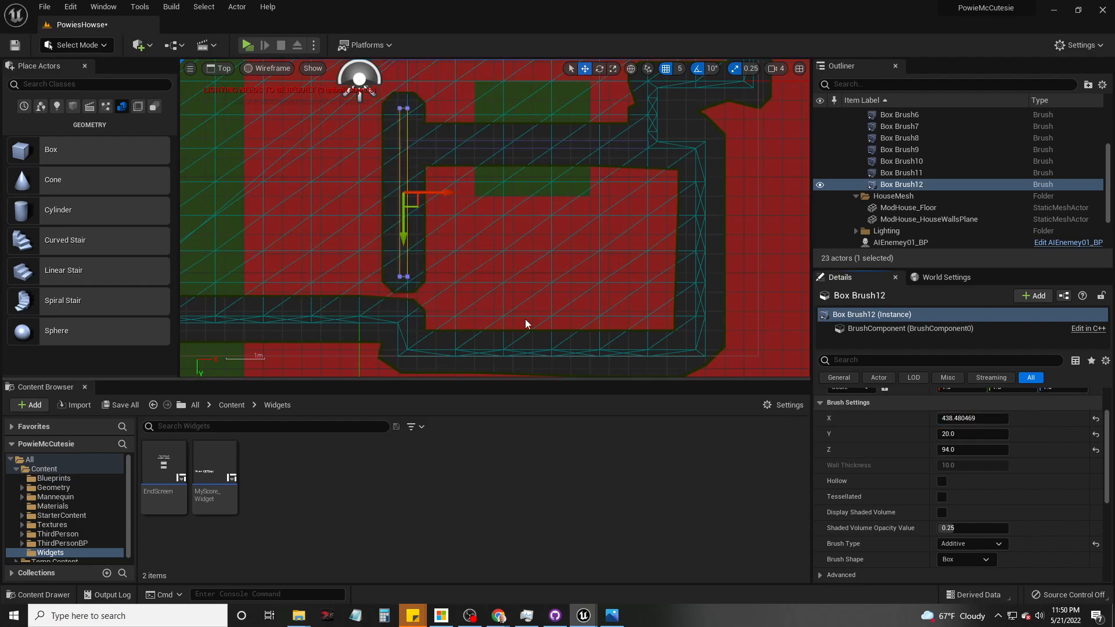
{"action": "left_click_drag", "start_coordinate": [401, 240], "coordinate": [402, 280]}
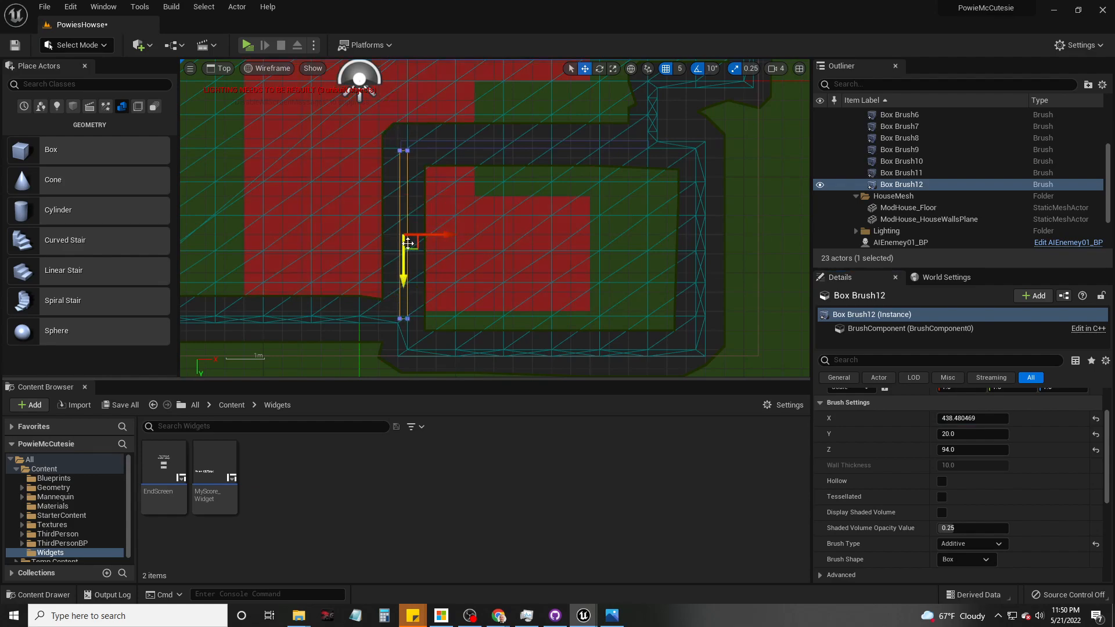
{"action": "scroll", "coordinate": [398, 153], "scroll_direction": "up", "scroll_amount": 3}
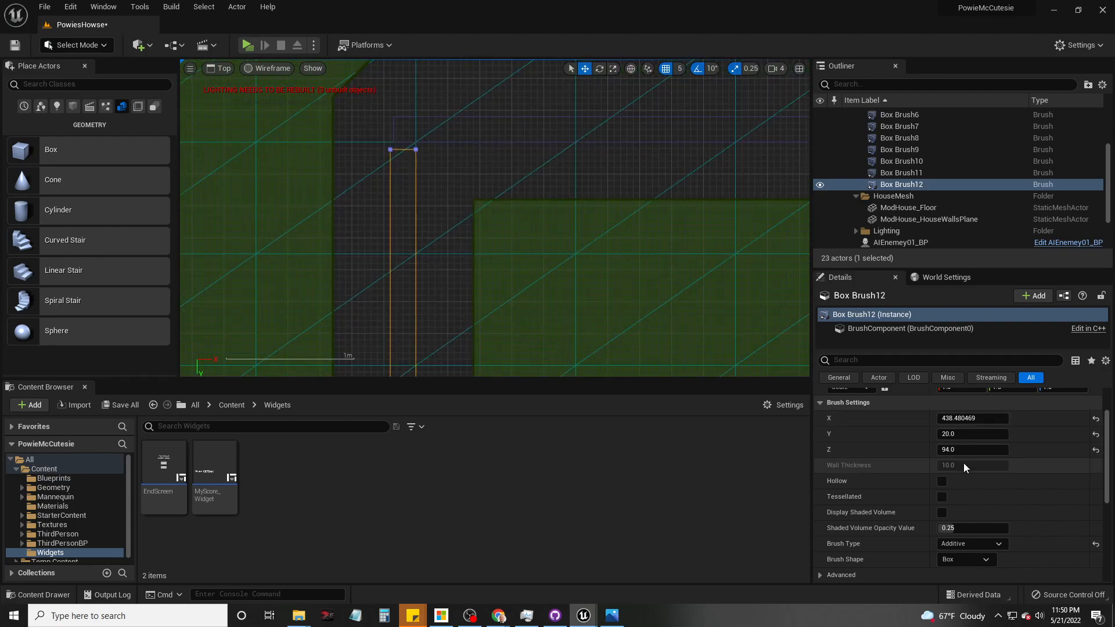
{"action": "left_click", "coordinate": [965, 418]}
{"action": "type", "text": "440"}
{"action": "key", "text": "Return"}
{"action": "type", "text": "450"}
{"action": "key", "text": "Return"}
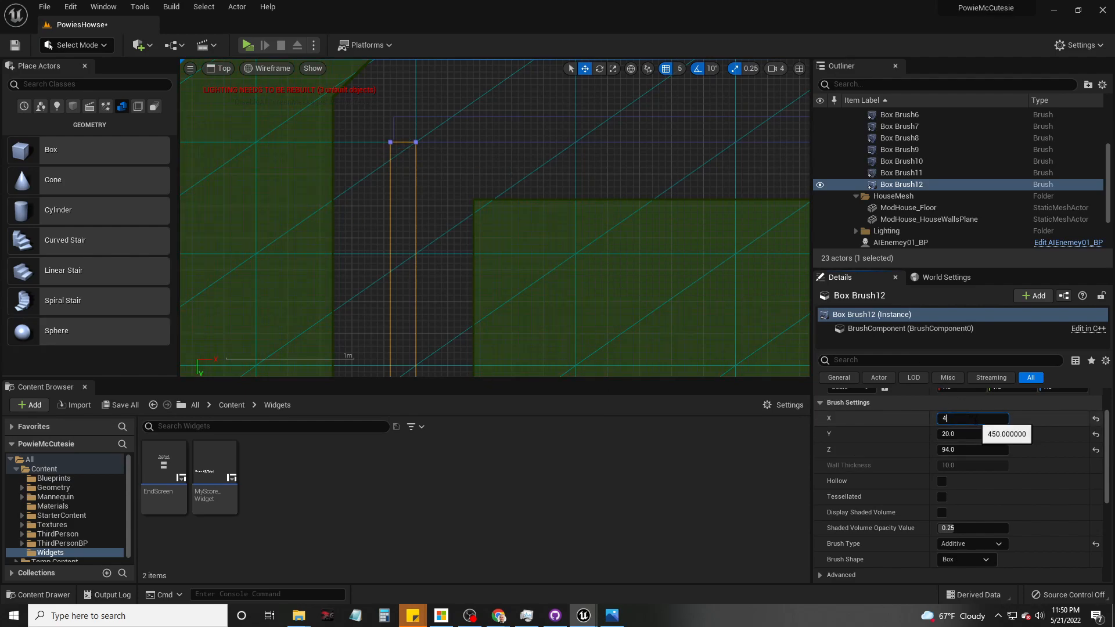
Step: Nudge the perpendicular partition along the Y axis toward the first partition to align its ends
{"action": "scroll", "coordinate": [447, 211], "scroll_direction": "down", "scroll_amount": 3}
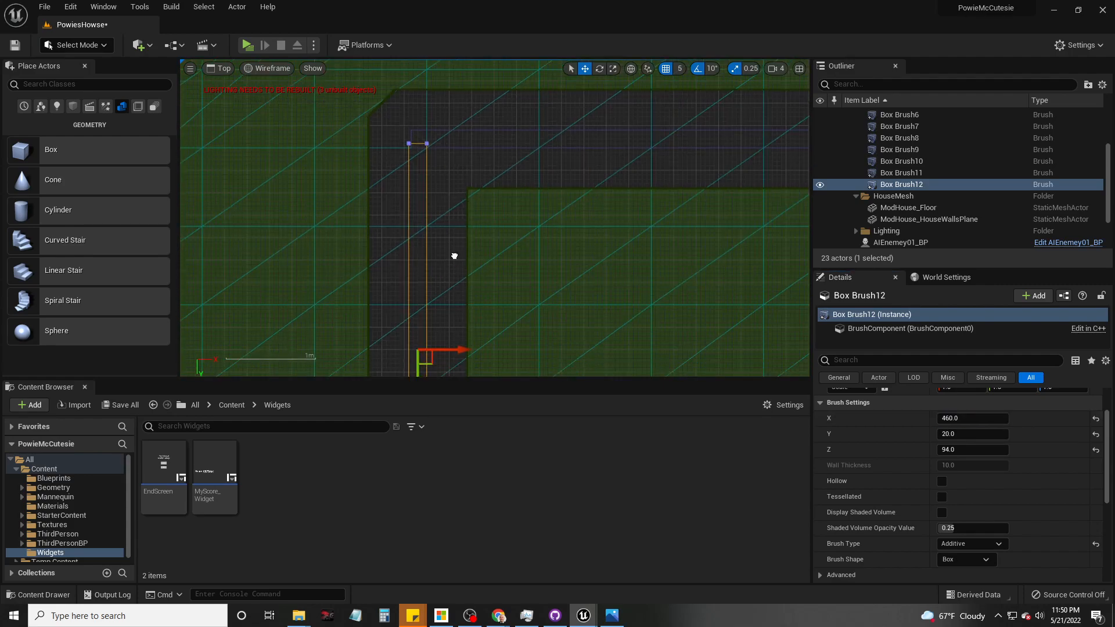
{"action": "right_click_drag", "start_coordinate": [456, 267], "coordinate": [525, 78]}
{"action": "right_click_drag", "start_coordinate": [511, 254], "coordinate": [503, 62]}
{"action": "scroll", "coordinate": [487, 203], "scroll_direction": "up", "scroll_amount": 3}
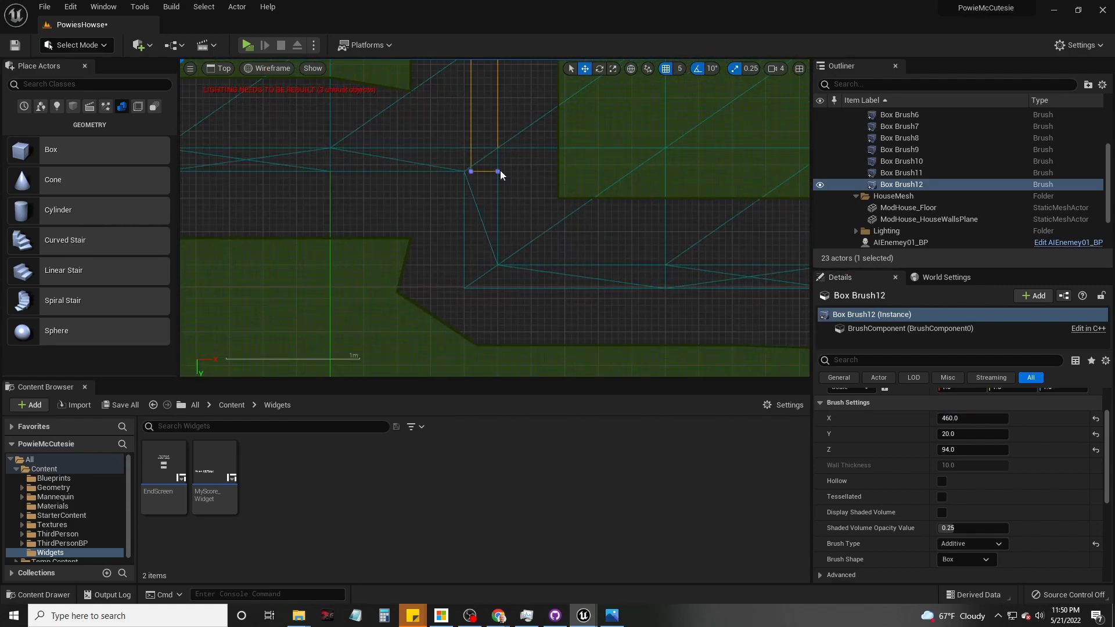
{"action": "left_click", "coordinate": [497, 172]}
{"action": "left_click_drag", "start_coordinate": [499, 208], "coordinate": [498, 187]}
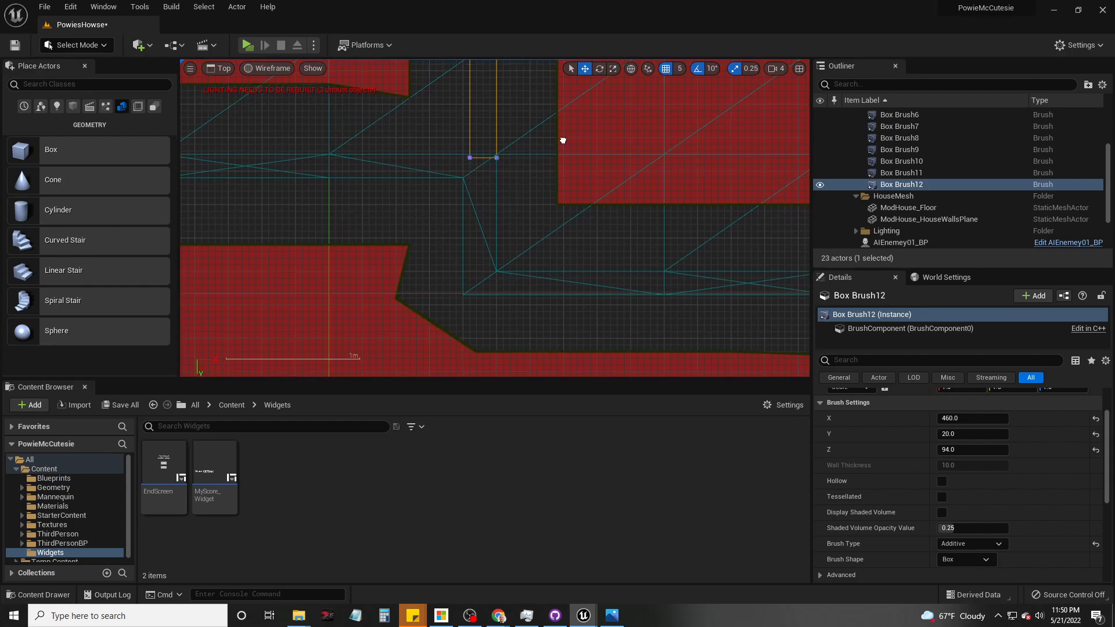
{"action": "right_click_drag", "start_coordinate": [530, 71], "coordinate": [515, 278]}
{"action": "scroll", "coordinate": [530, 174], "scroll_direction": "down", "scroll_amount": 5}
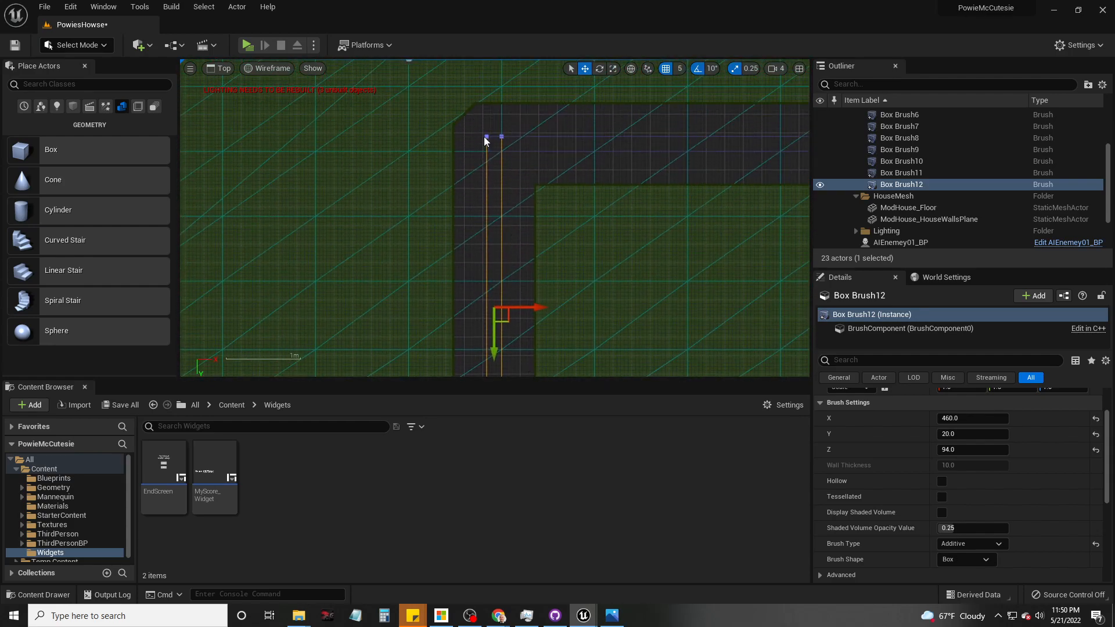
{"action": "scroll", "coordinate": [488, 138], "scroll_direction": "up", "scroll_amount": 2}
Step: Select the long partition in the perspective view and open its Z size for editing
{"action": "left_click", "coordinate": [544, 163]}
{"action": "mouse_move", "coordinate": [544, 164]}
{"action": "right_mouse_down"}
{"action": "mouse_move", "coordinate": [308, 192]}
{"action": "mouse_move", "coordinate": [391, 213]}
{"action": "mouse_move", "coordinate": [682, 214]}
{"action": "mouse_move", "coordinate": [740, 264]}
{"action": "right_mouse_up"}
{"action": "right_click_drag", "start_coordinate": [607, 270], "coordinate": [520, 251]}
{"action": "left_click", "coordinate": [215, 71]}
{"action": "left_click", "coordinate": [225, 85]}
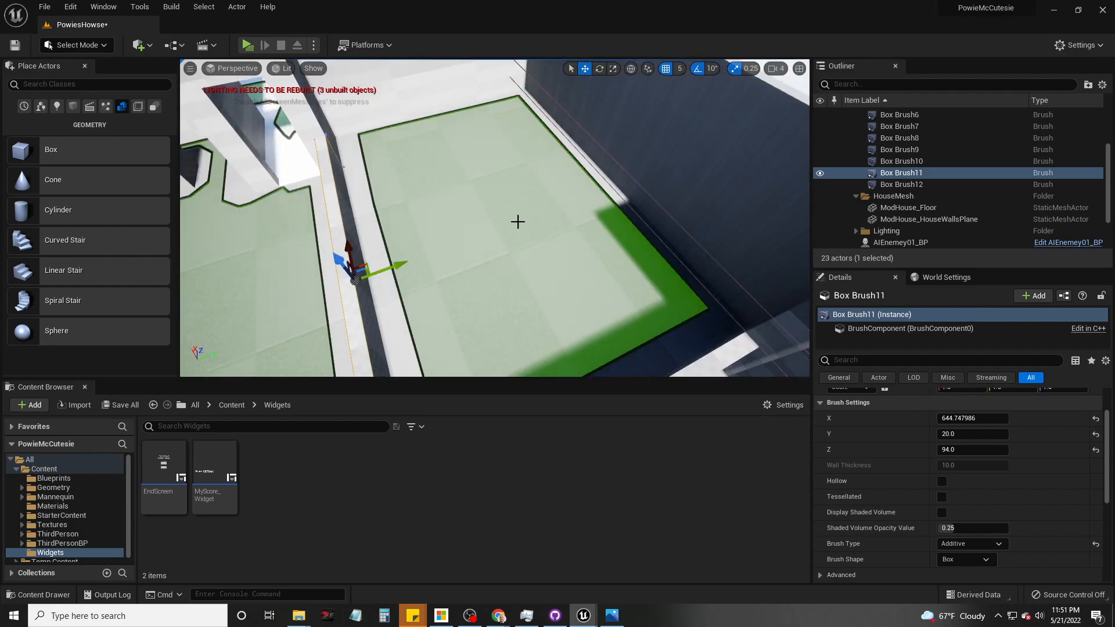
{"action": "scroll", "coordinate": [535, 241], "scroll_direction": "down", "scroll_amount": 4}
{"action": "mouse_move", "coordinate": [540, 263]}
{"action": "right_mouse_down"}
{"action": "mouse_move", "coordinate": [552, 256]}
{"action": "mouse_move", "coordinate": [485, 278]}
{"action": "right_mouse_up"}
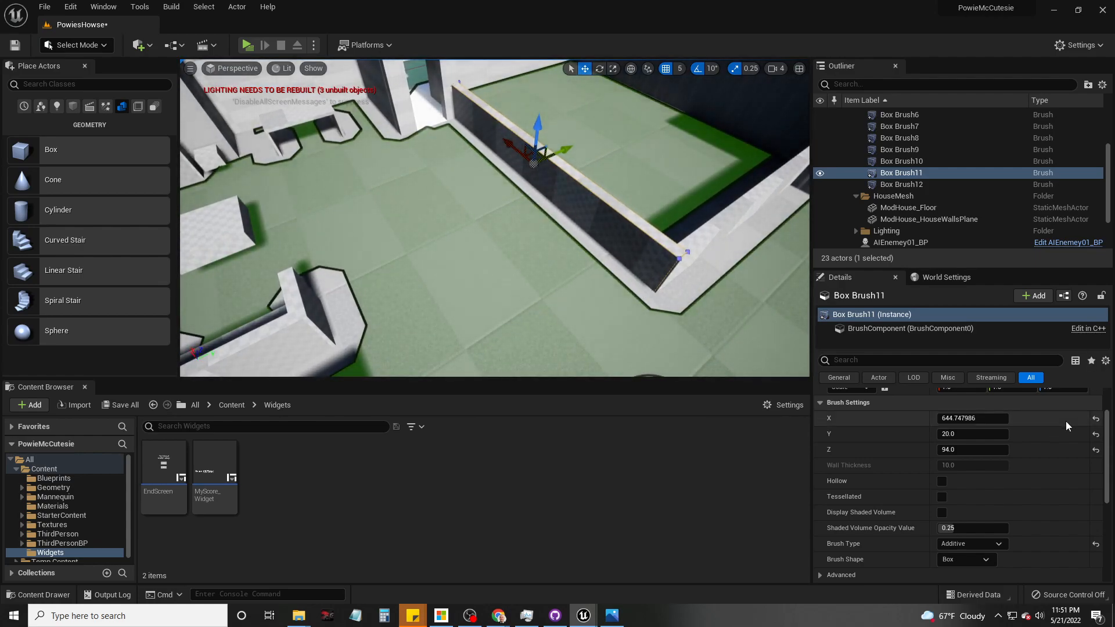
{"action": "left_click", "coordinate": [956, 450]}
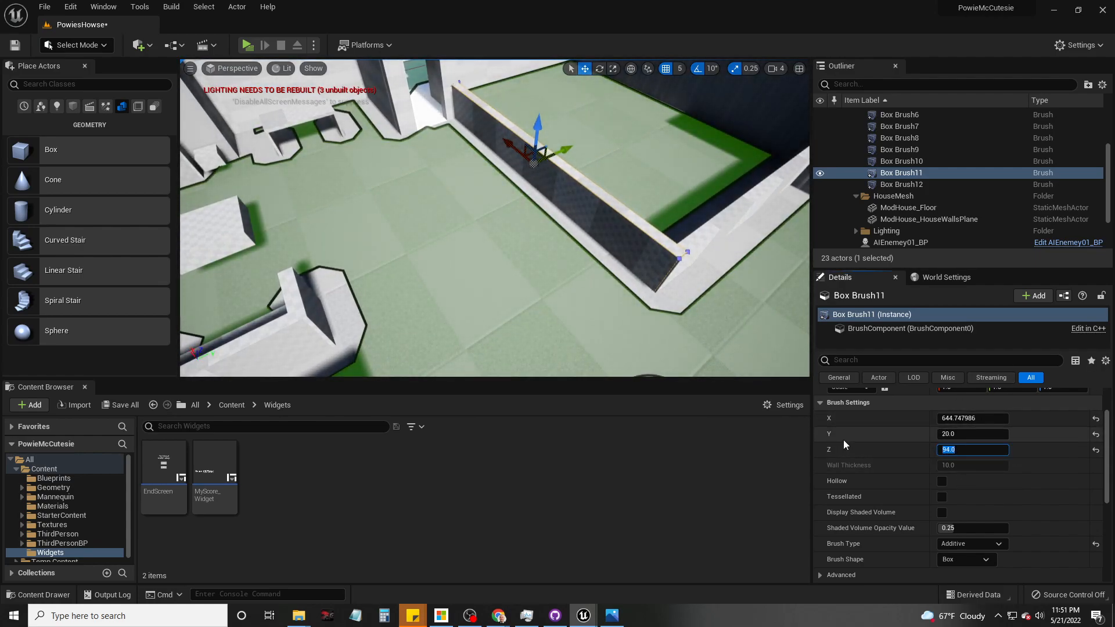
{"action": "right_click_drag", "start_coordinate": [570, 239], "coordinate": [616, 171]}
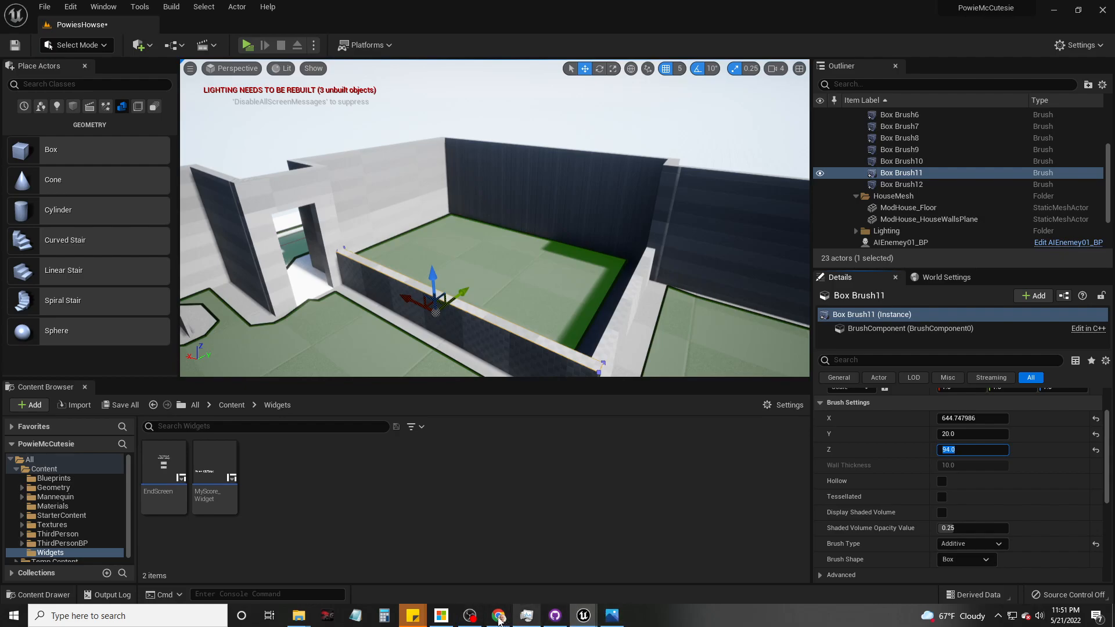
Step: Switch to the Chrome window with the Google results for "ue4 navmesh hole too big"
{"action": "mouse_move", "coordinate": [501, 619]}
{"action": "left_click", "coordinate": [617, 570]}
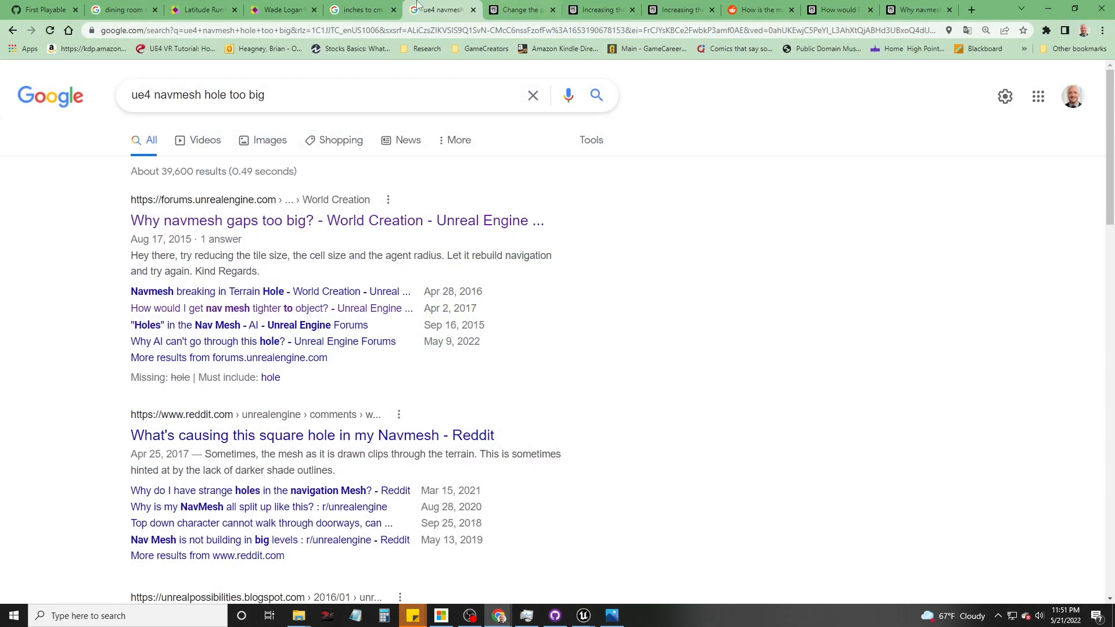
Step: Convert 9 feet to centimetres in the inches-to-cm unit converter and return to the Unreal level
{"action": "left_click", "coordinate": [346, 11]}
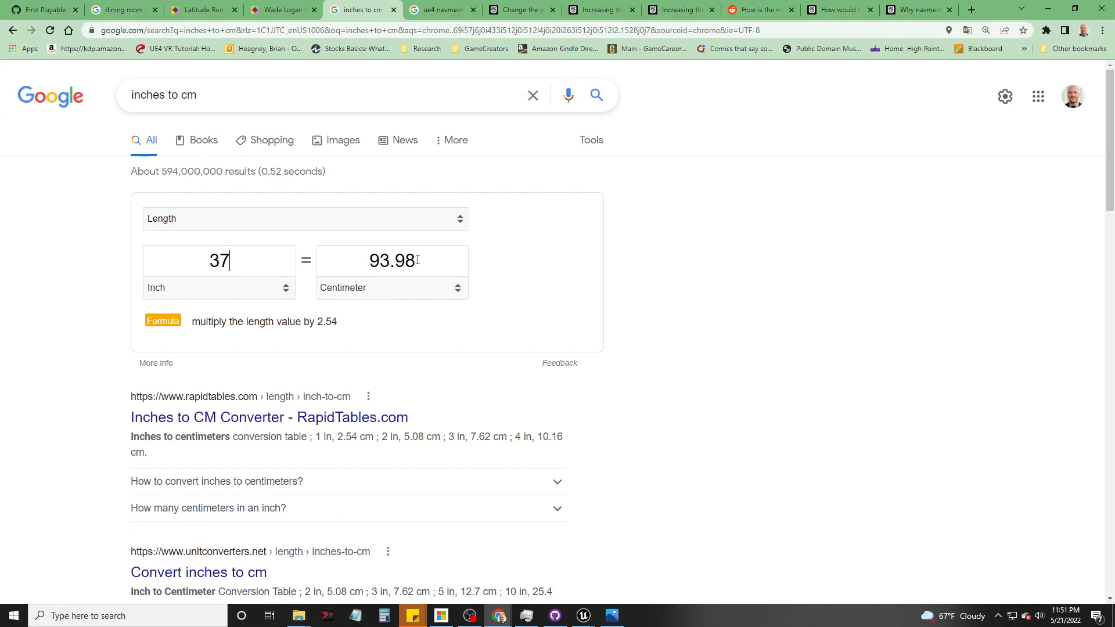
{"action": "left_click", "coordinate": [165, 295]}
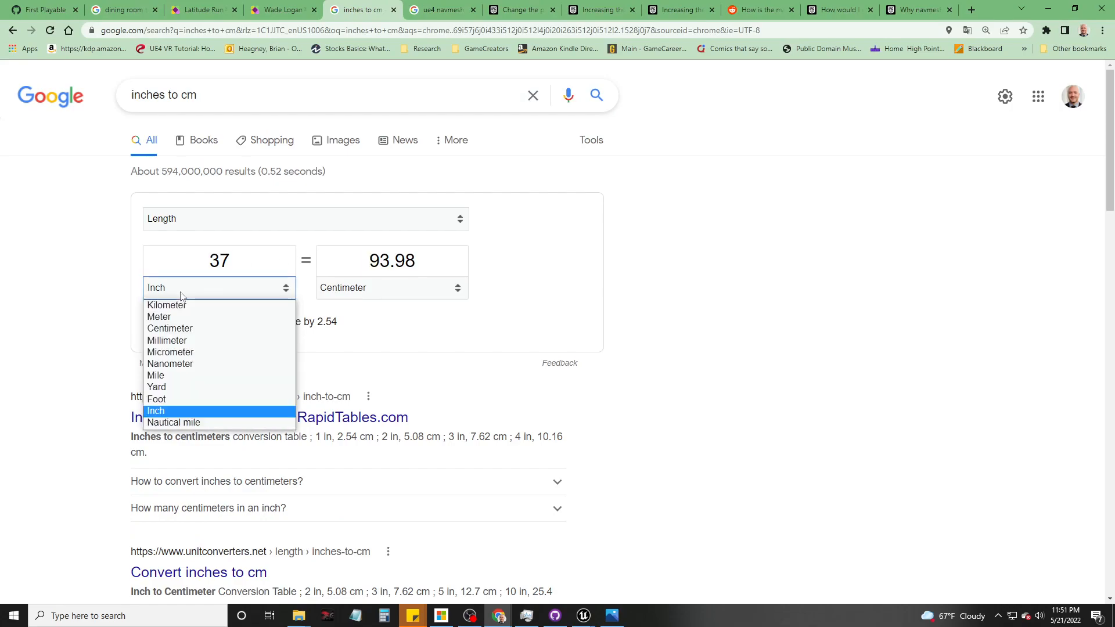
{"action": "left_click", "coordinate": [170, 399]}
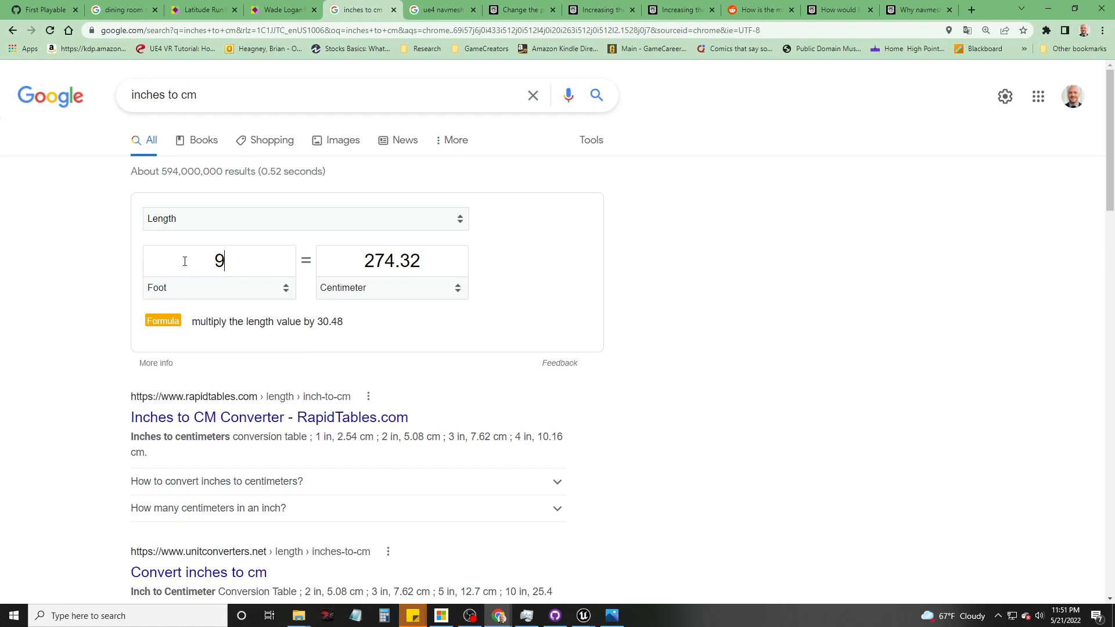
{"action": "left_click", "coordinate": [1048, 9]}
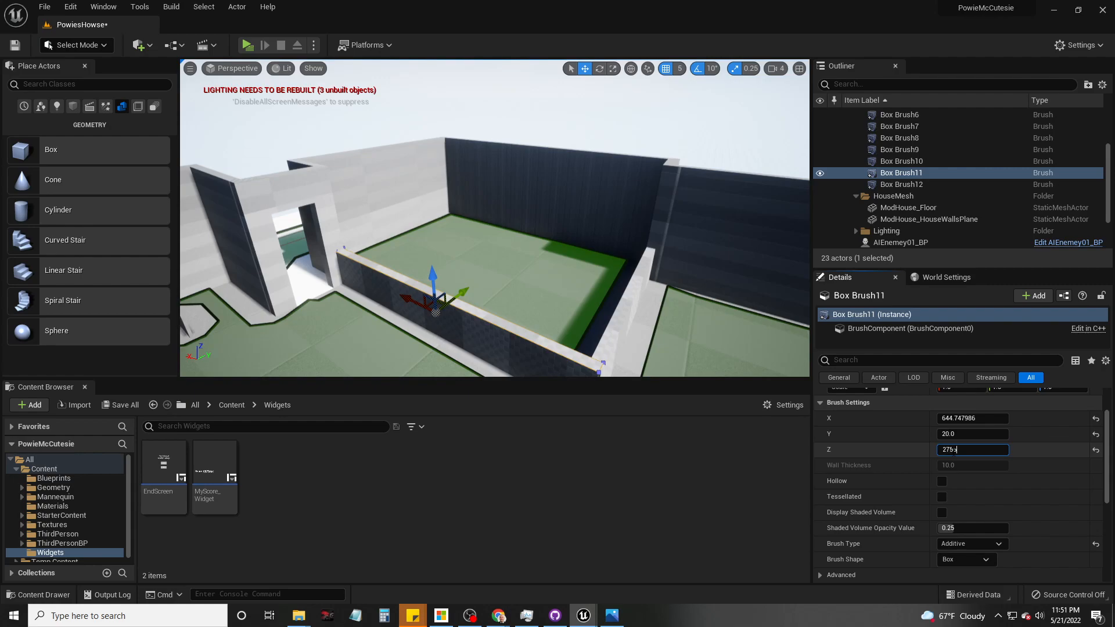
Step: Set the long partition's Z size to 275 and raise it along Z above the floor
{"action": "key", "text": "Return"}
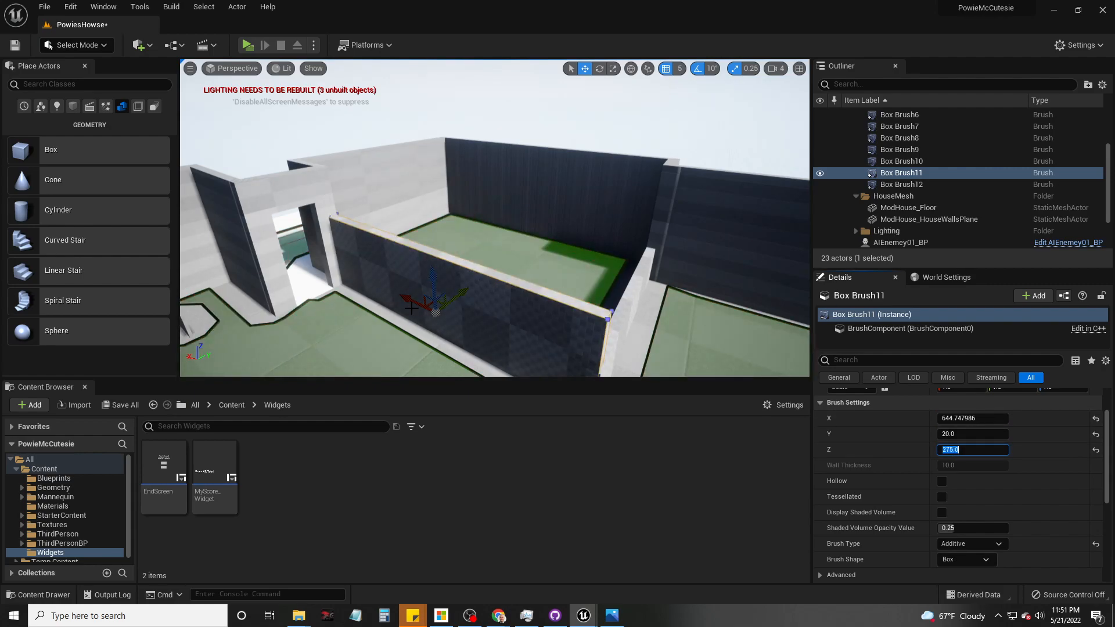
{"action": "left_click_drag", "start_coordinate": [430, 284], "coordinate": [429, 170]}
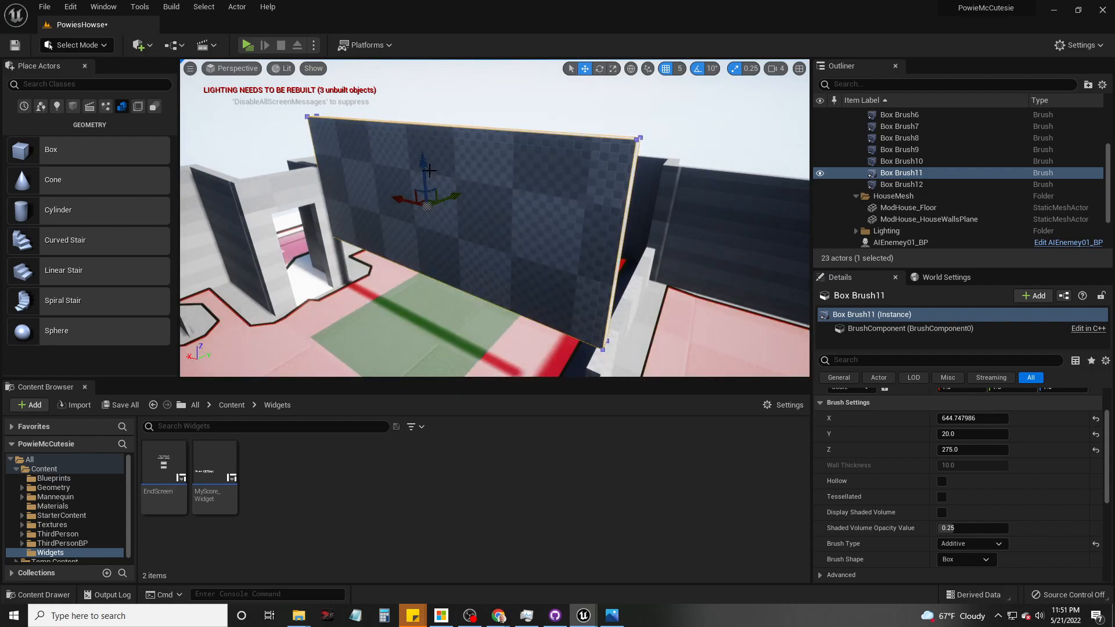
{"action": "key", "text": "ctrl+z"}
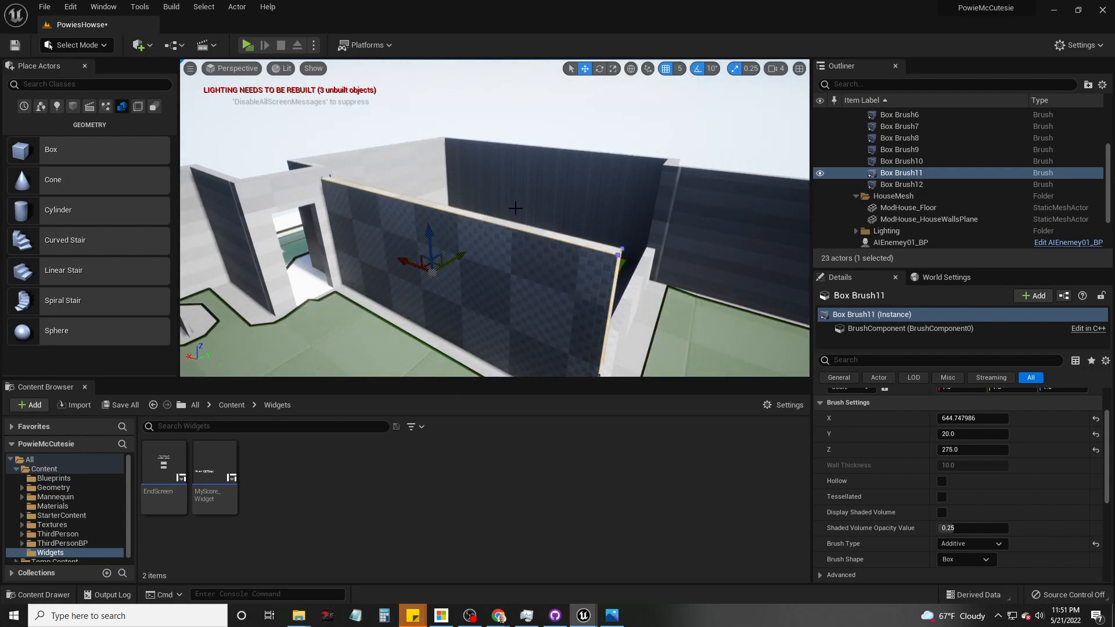
{"action": "mouse_move", "coordinate": [514, 286]}
{"action": "right_mouse_down"}
{"action": "mouse_move", "coordinate": [499, 325]}
{"action": "mouse_move", "coordinate": [508, 302]}
{"action": "right_mouse_up"}
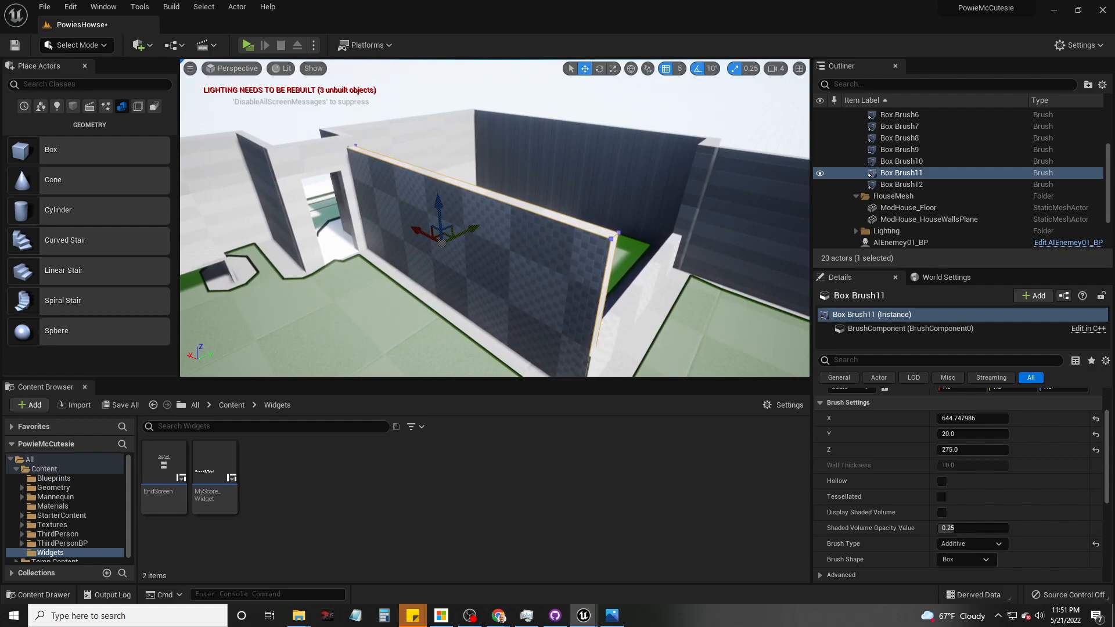
Step: Increase the long partition's Z size to 280 and finally 300, and adjust its height along Z
{"action": "left_click", "coordinate": [959, 450]}
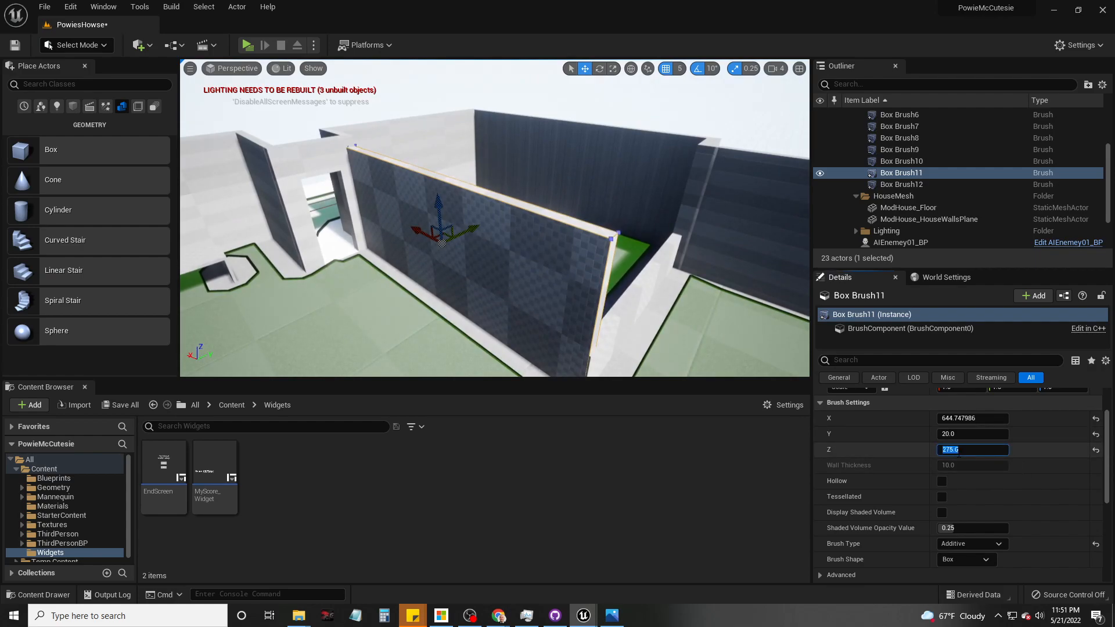
{"action": "key", "text": "Return"}
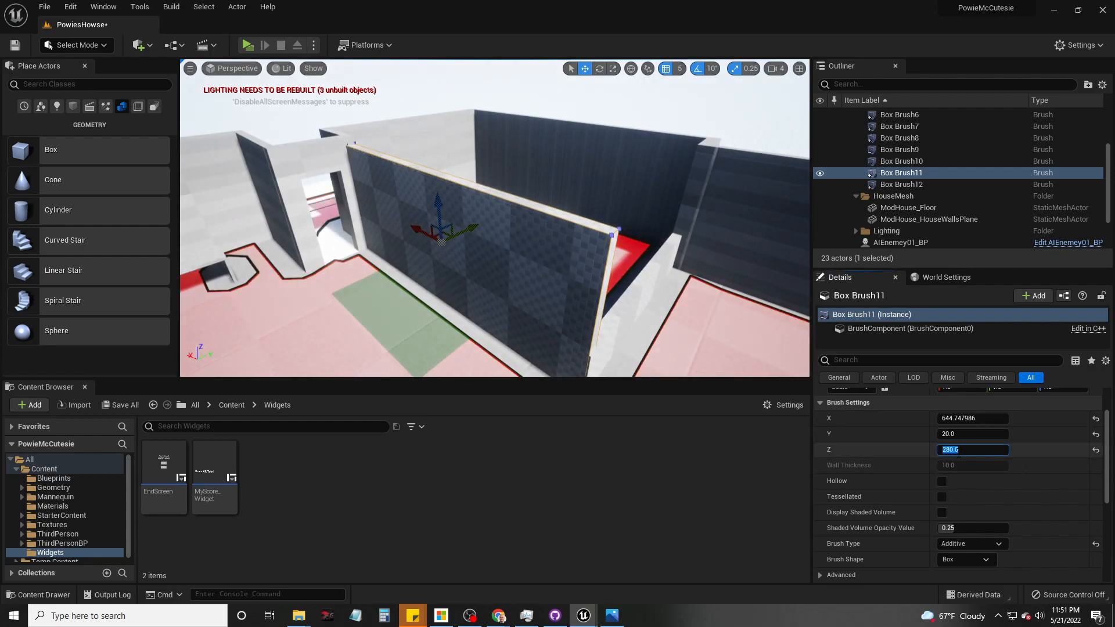
{"action": "type", "text": "3"}
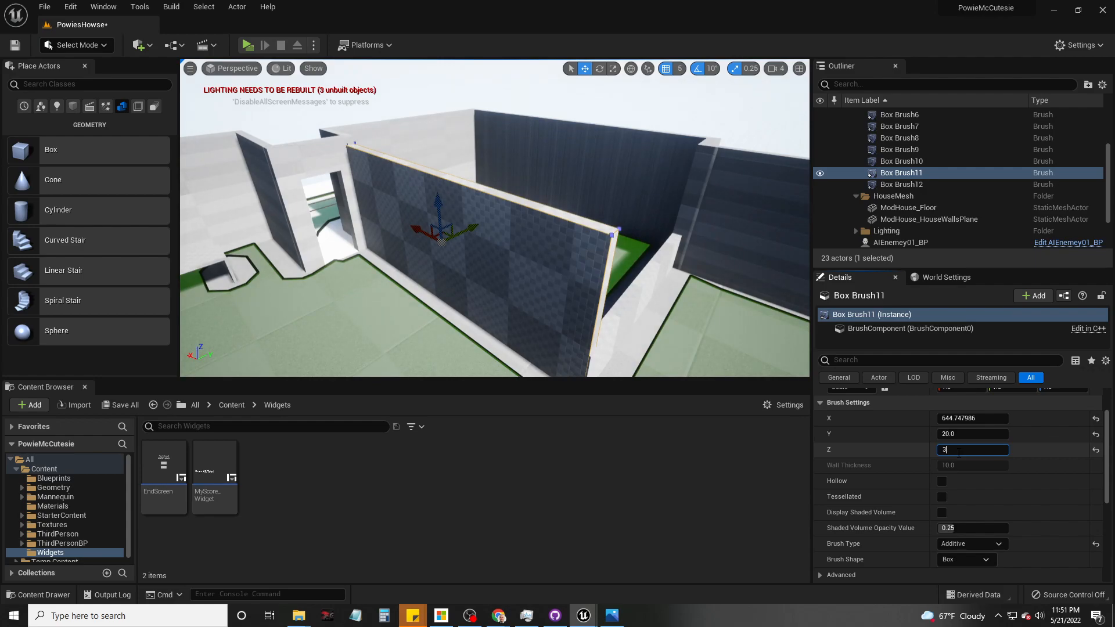
{"action": "type", "text": "00"}
{"action": "key", "text": "Return"}
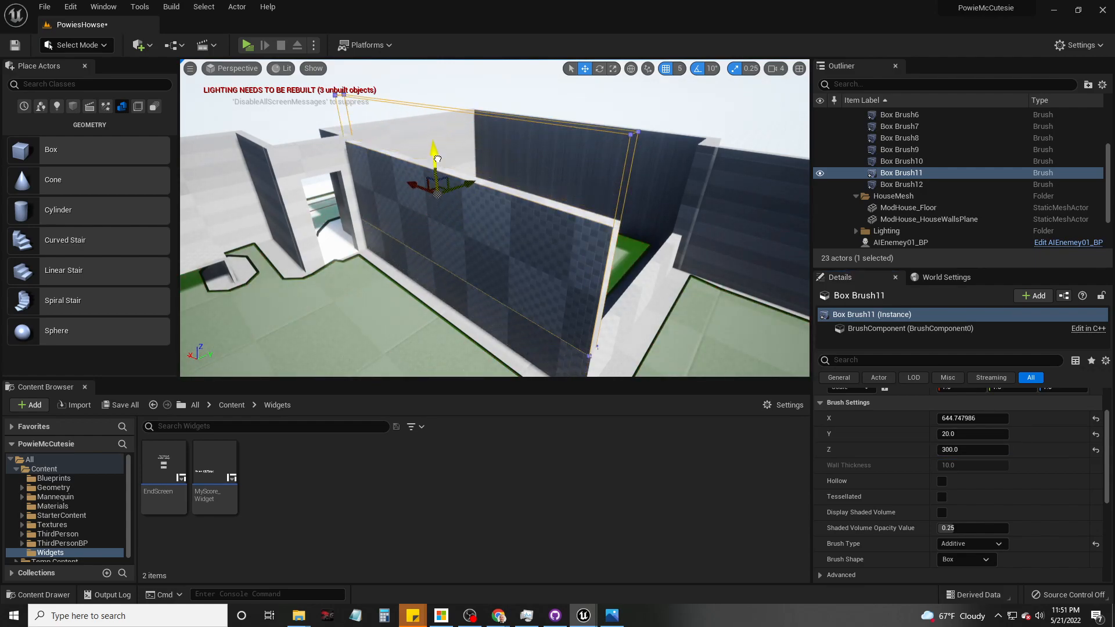
{"action": "left_click_drag", "start_coordinate": [437, 159], "coordinate": [437, 159]}
{"action": "key", "text": "ctrl+z"}
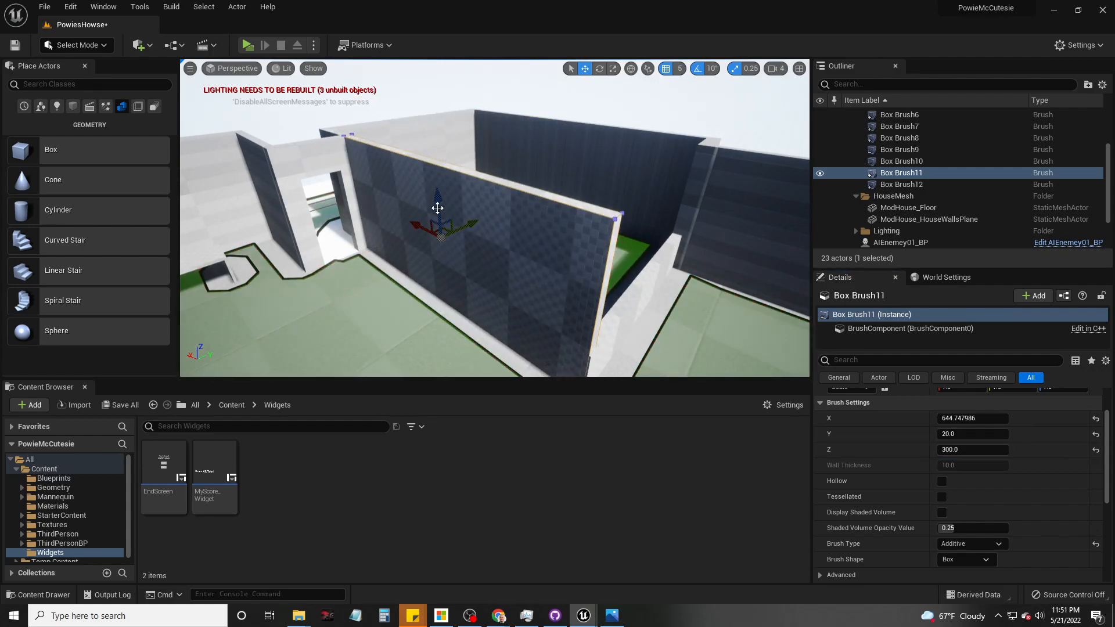
Step: Set the perpendicular partition's Z size to 300 and raise it along Z level with the long partition
{"action": "left_click", "coordinate": [639, 286]}
{"action": "scroll", "coordinate": [931, 470], "scroll_direction": "up", "scroll_amount": 2}
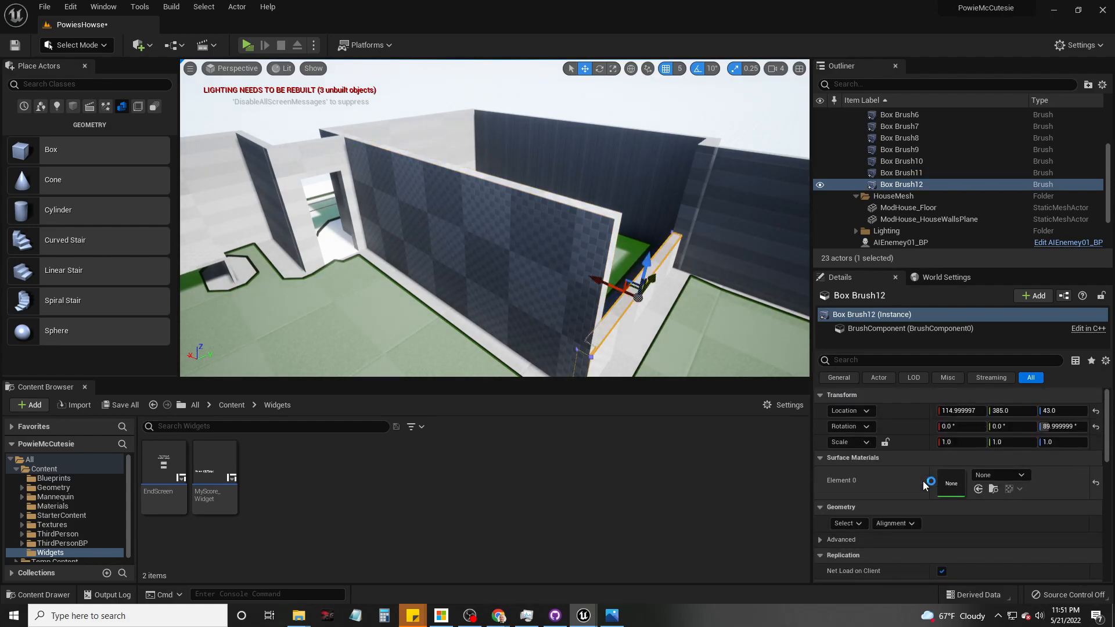
{"action": "scroll", "coordinate": [953, 486], "scroll_direction": "down", "scroll_amount": 6}
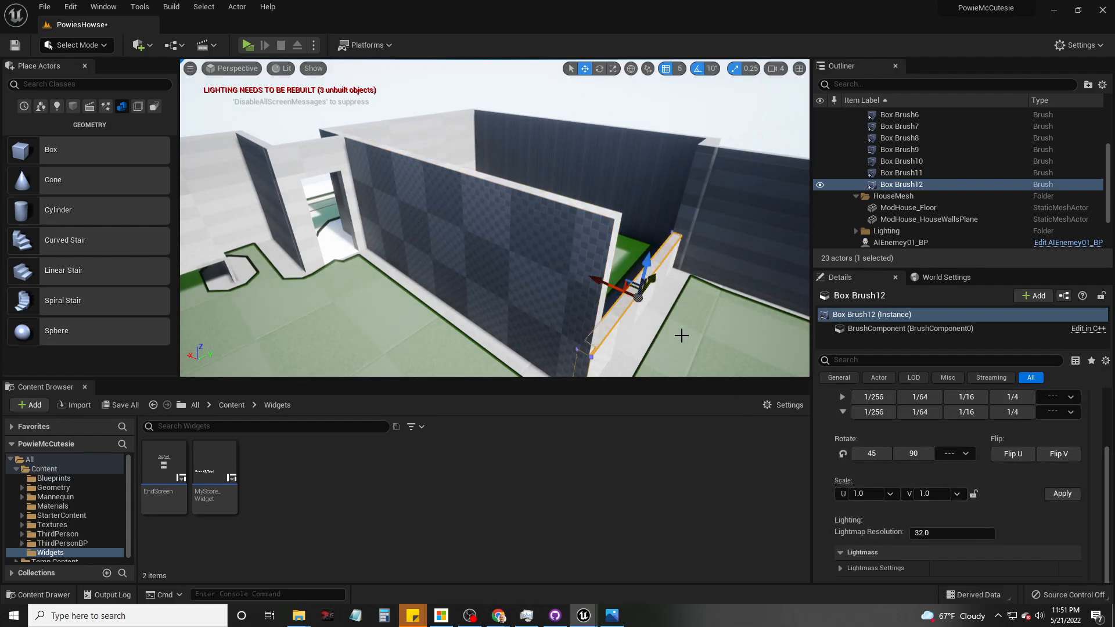
{"action": "left_click", "coordinate": [681, 253]}
{"action": "left_click", "coordinate": [660, 262]}
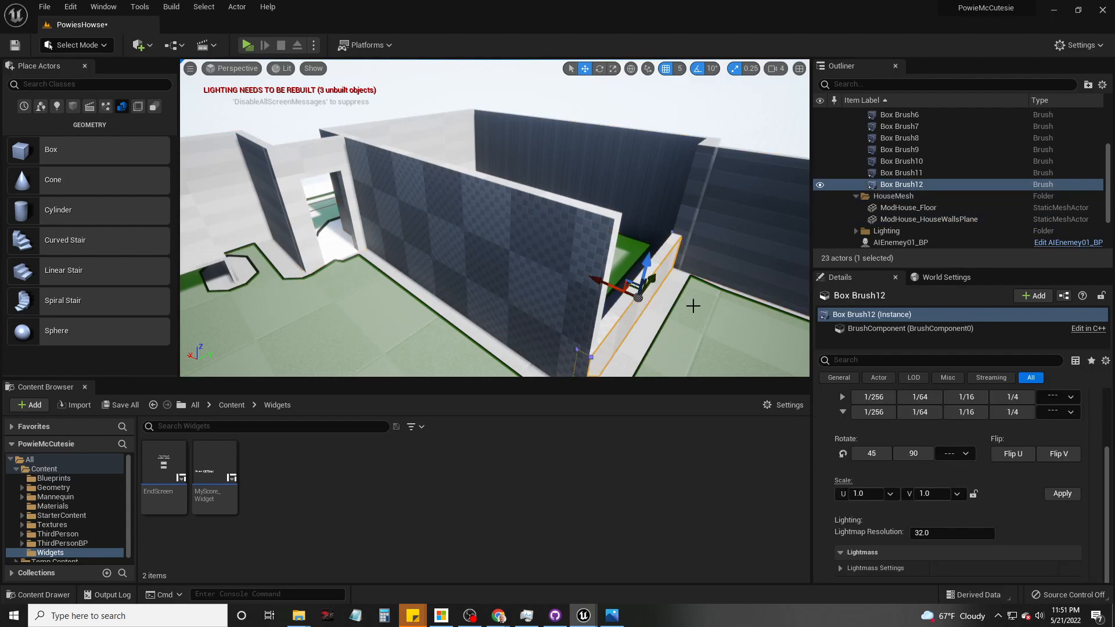
{"action": "scroll", "coordinate": [933, 514], "scroll_direction": "up", "scroll_amount": 3}
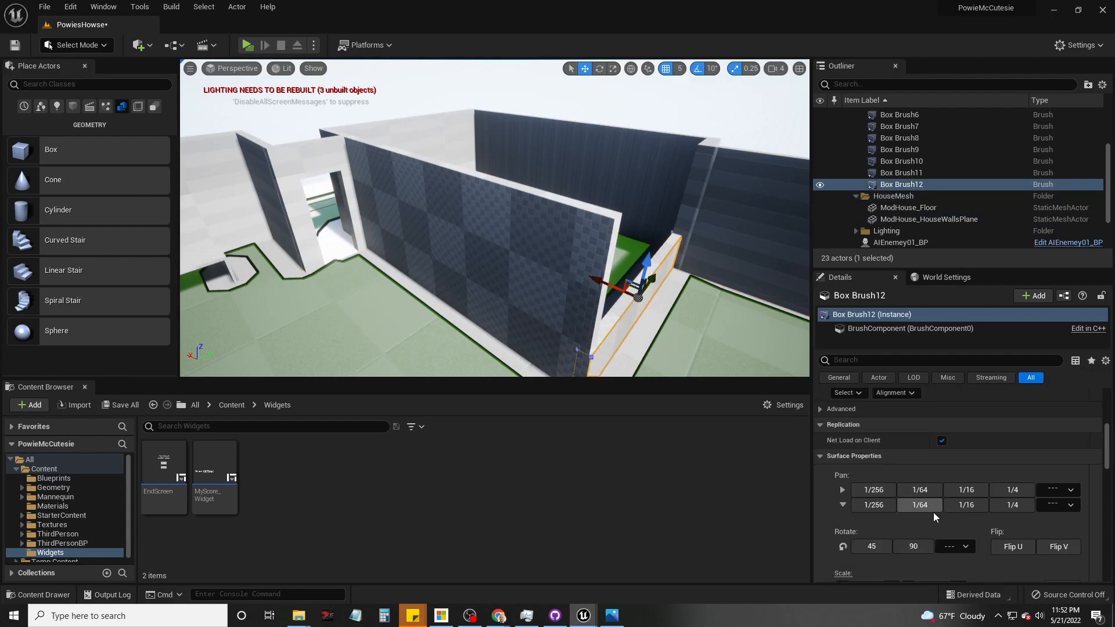
{"action": "scroll", "coordinate": [933, 513], "scroll_direction": "up", "scroll_amount": 3}
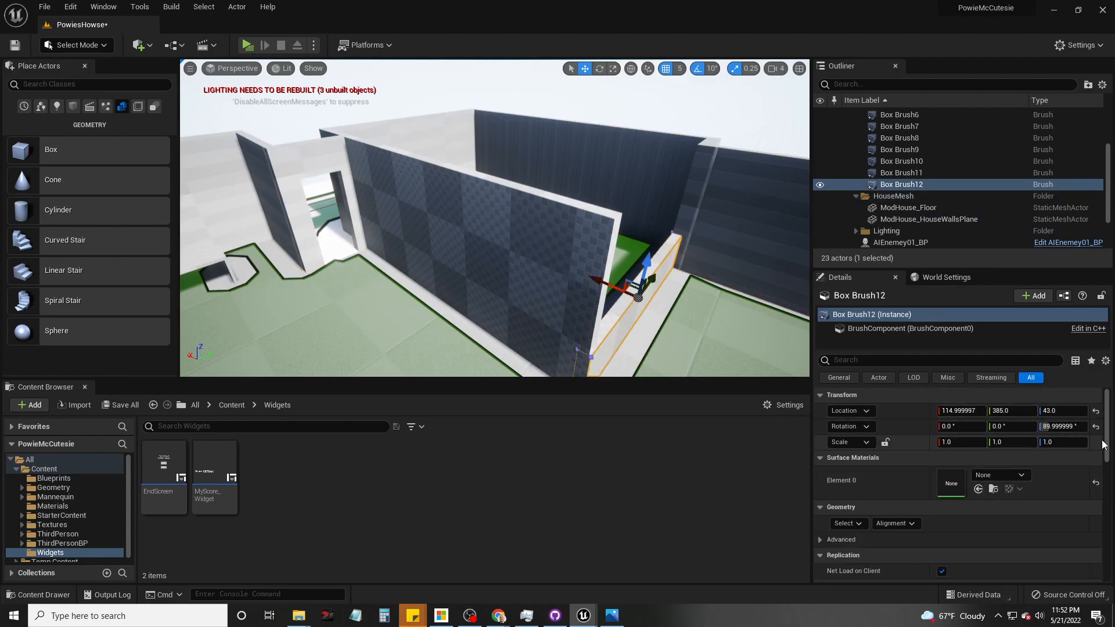
{"action": "scroll", "coordinate": [1108, 444], "scroll_direction": "down", "scroll_amount": 5}
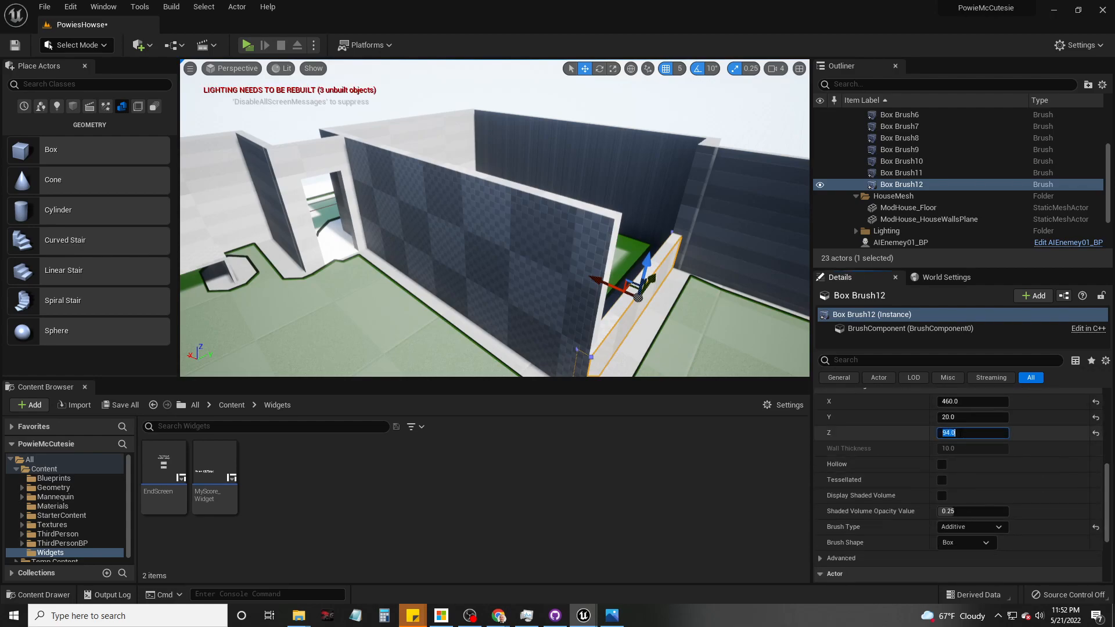
{"action": "type", "text": "0"}
{"action": "key", "text": "Return"}
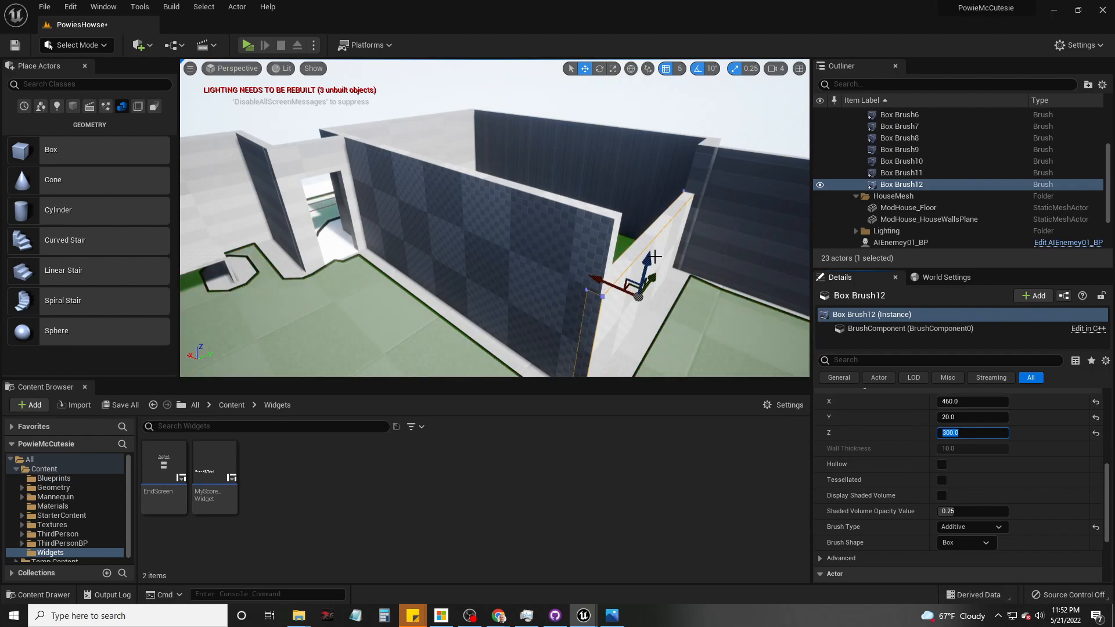
{"action": "left_click_drag", "start_coordinate": [646, 264], "coordinate": [648, 160]}
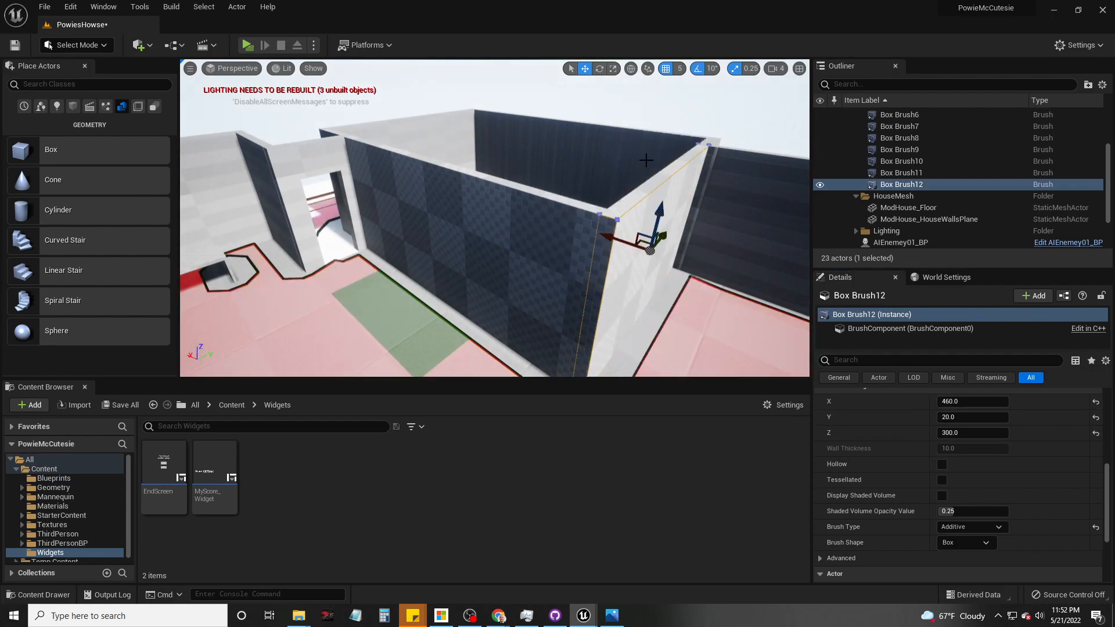
Step: Check the partition layout against the ModHomePlan.png floor plan and return to the level
{"action": "mouse_move", "coordinate": [548, 257]}
{"action": "right_mouse_down"}
{"action": "mouse_move", "coordinate": [517, 291]}
{"action": "mouse_move", "coordinate": [552, 302]}
{"action": "mouse_move", "coordinate": [621, 273]}
{"action": "mouse_move", "coordinate": [680, 267]}
{"action": "mouse_move", "coordinate": [540, 261]}
{"action": "mouse_move", "coordinate": [497, 273]}
{"action": "right_mouse_up"}
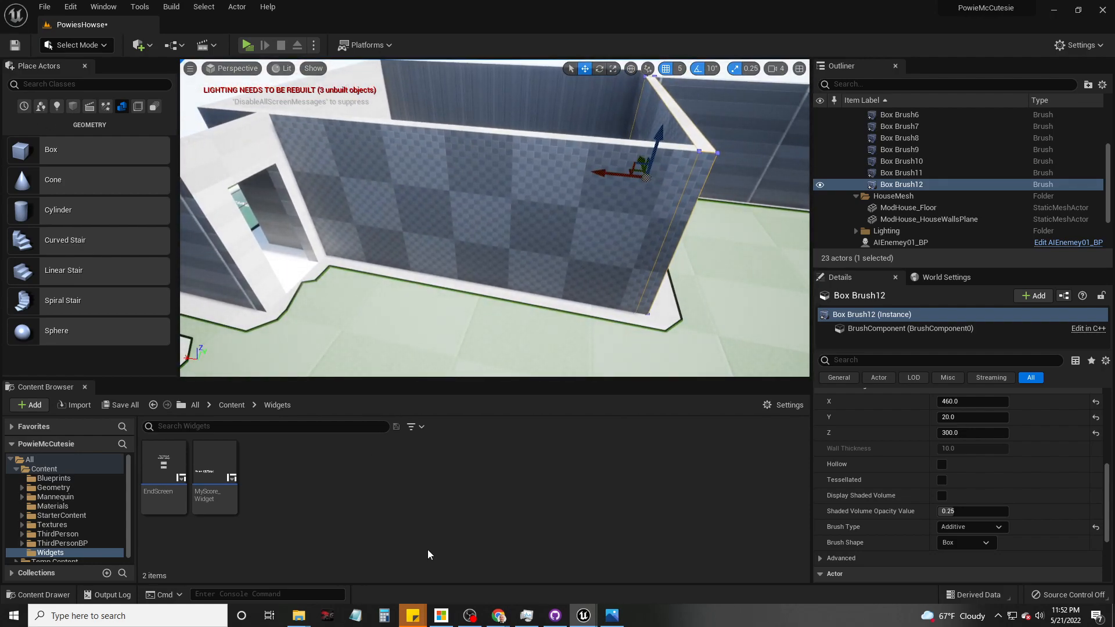
{"action": "left_click", "coordinate": [607, 621]}
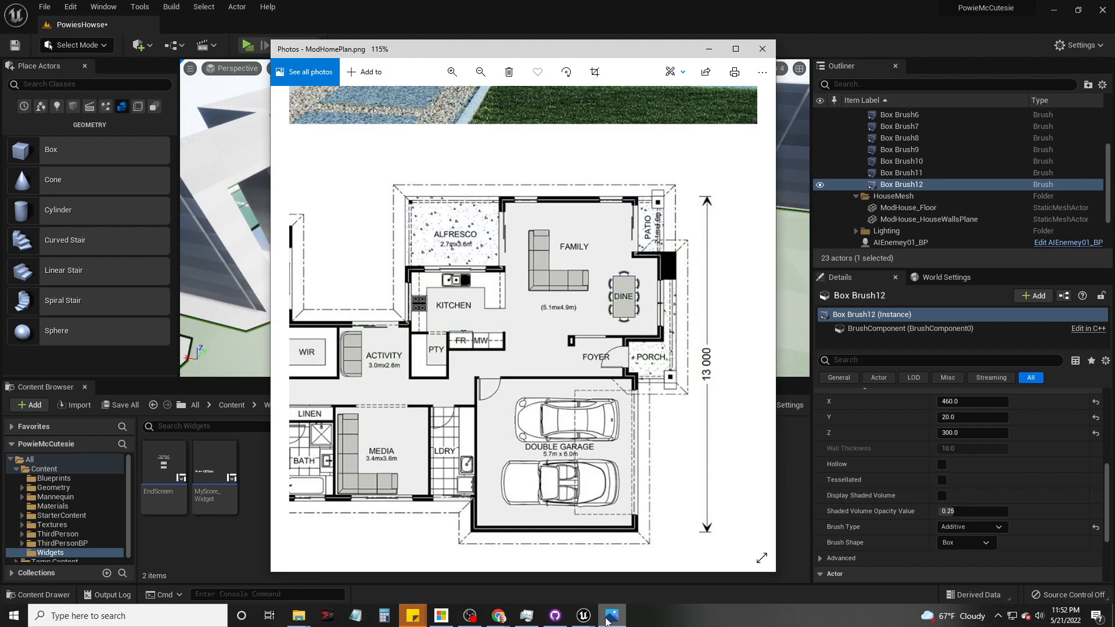
{"action": "left_click", "coordinate": [611, 617]}
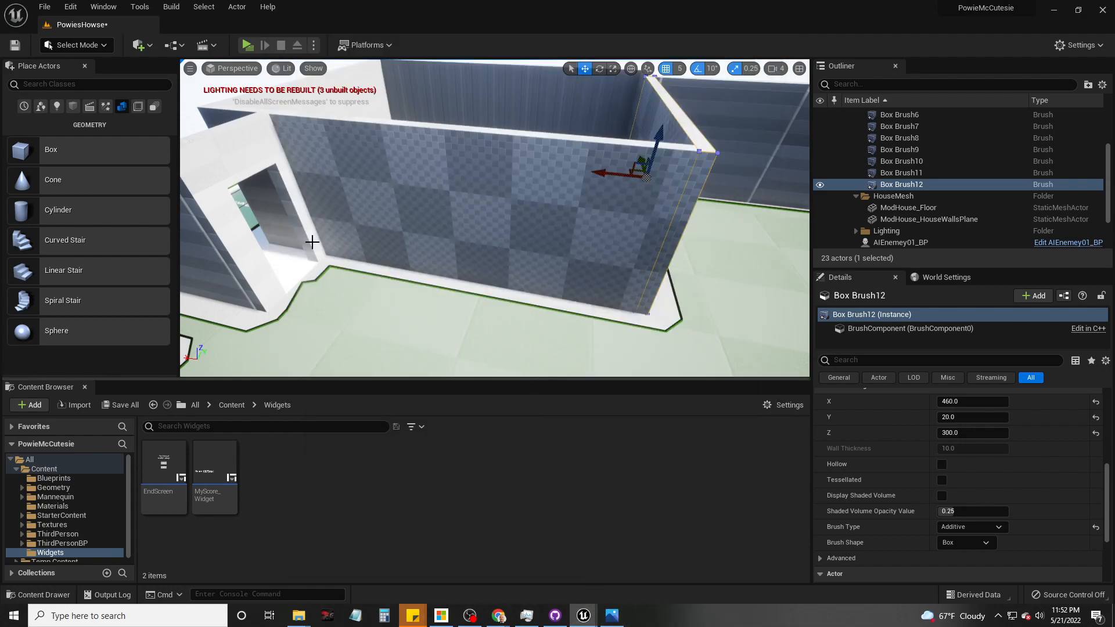
Step: Duplicate the long partition's brush with a slight offset from the original
{"action": "right_click_drag", "start_coordinate": [488, 273], "coordinate": [299, 285]}
{"action": "mouse_move", "coordinate": [475, 279]}
{"action": "right_mouse_down"}
{"action": "mouse_move", "coordinate": [534, 276]}
{"action": "mouse_move", "coordinate": [668, 232]}
{"action": "right_mouse_up"}
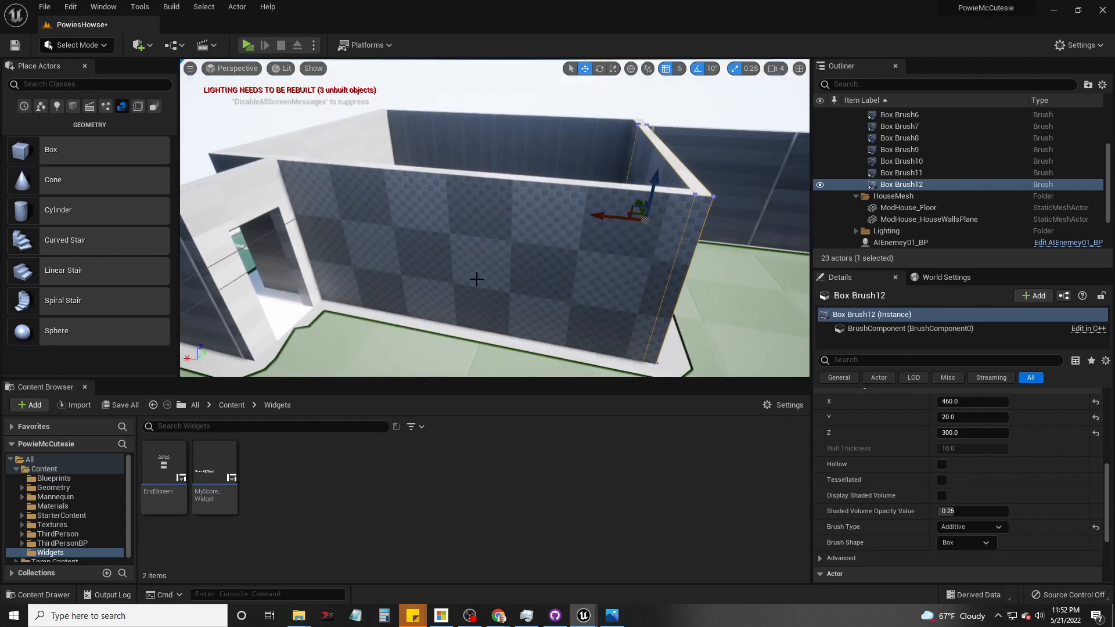
{"action": "left_click", "coordinate": [485, 261]}
{"action": "left_click_drag", "start_coordinate": [482, 238], "coordinate": [478, 245], "text": "alt"}
Step: Change the duplicated partition's brush type from Additive to Subtractive
{"action": "scroll", "coordinate": [885, 524], "scroll_direction": "up", "scroll_amount": 3}
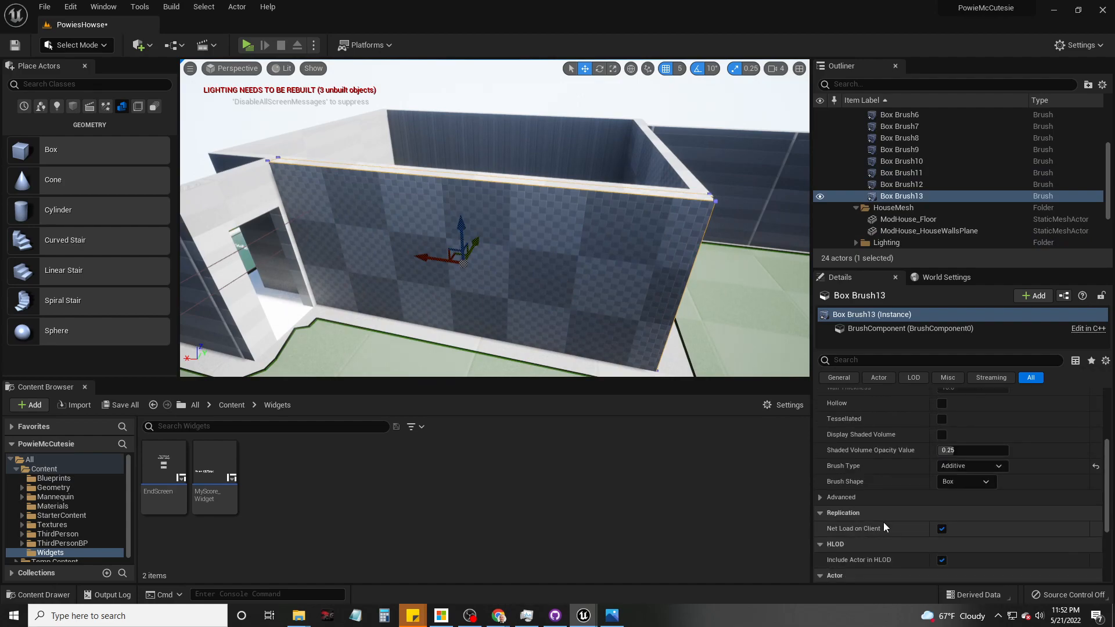
{"action": "scroll", "coordinate": [886, 527], "scroll_direction": "up", "scroll_amount": 3}
{"action": "scroll", "coordinate": [905, 511], "scroll_direction": "up", "scroll_amount": 4}
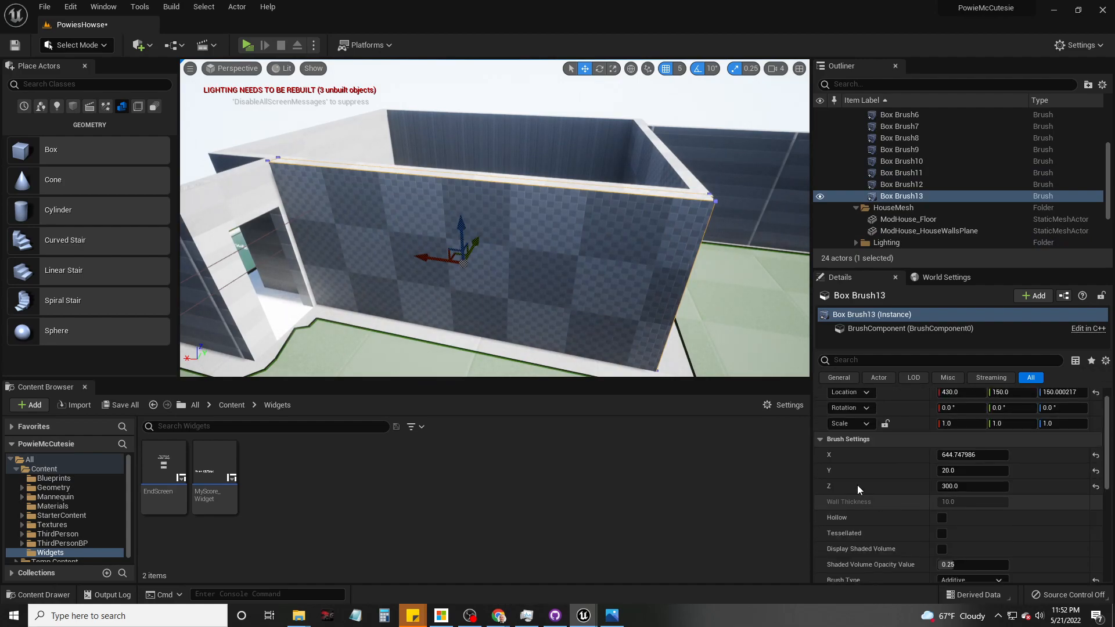
{"action": "left_click", "coordinate": [684, 184]}
{"action": "left_click", "coordinate": [670, 239]}
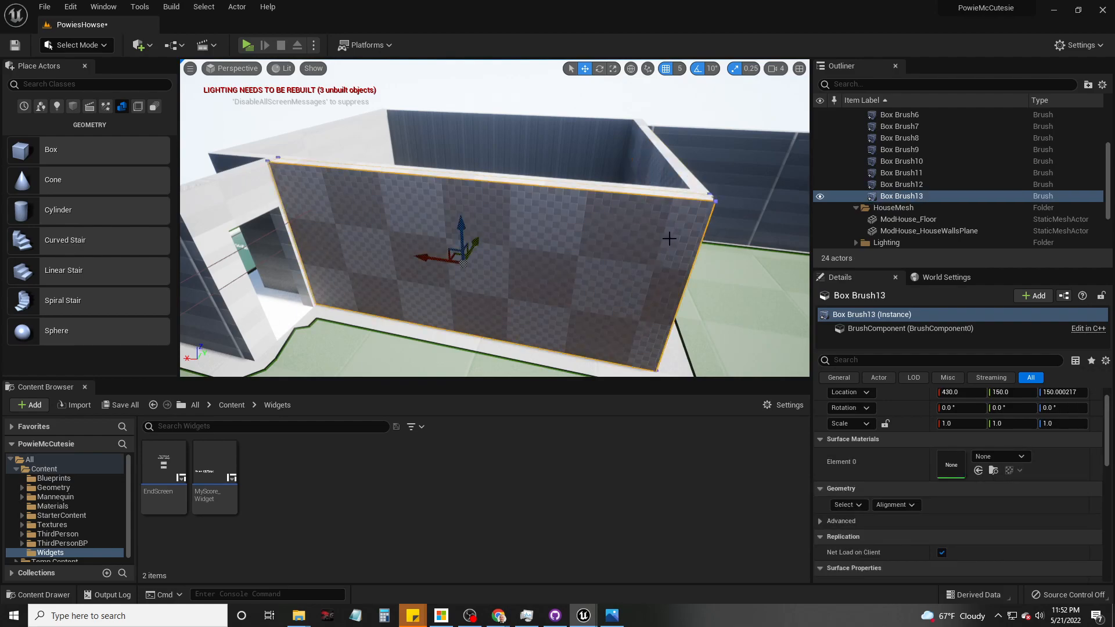
{"action": "scroll", "coordinate": [885, 496], "scroll_direction": "down", "scroll_amount": 1}
{"action": "scroll", "coordinate": [906, 499], "scroll_direction": "down", "scroll_amount": 5}
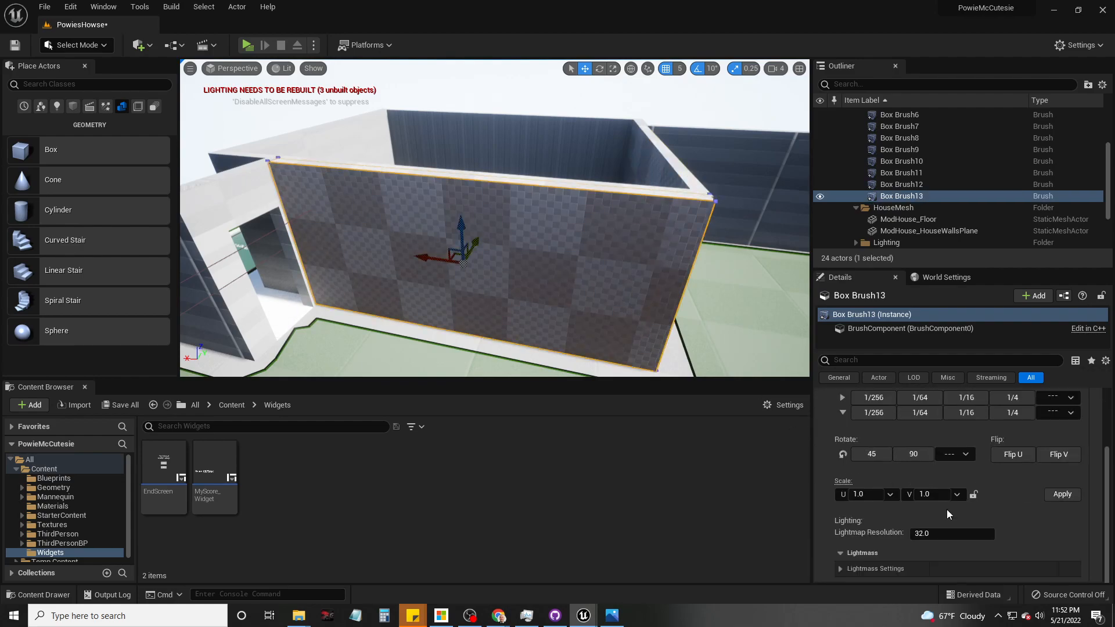
{"action": "mouse_move", "coordinate": [1107, 524]}
{"action": "left_mouse_down"}
{"action": "mouse_move", "coordinate": [1109, 421]}
{"action": "mouse_move", "coordinate": [1114, 579]}
{"action": "mouse_move", "coordinate": [1112, 570]}
{"action": "left_mouse_up"}
{"action": "left_click", "coordinate": [982, 428]}
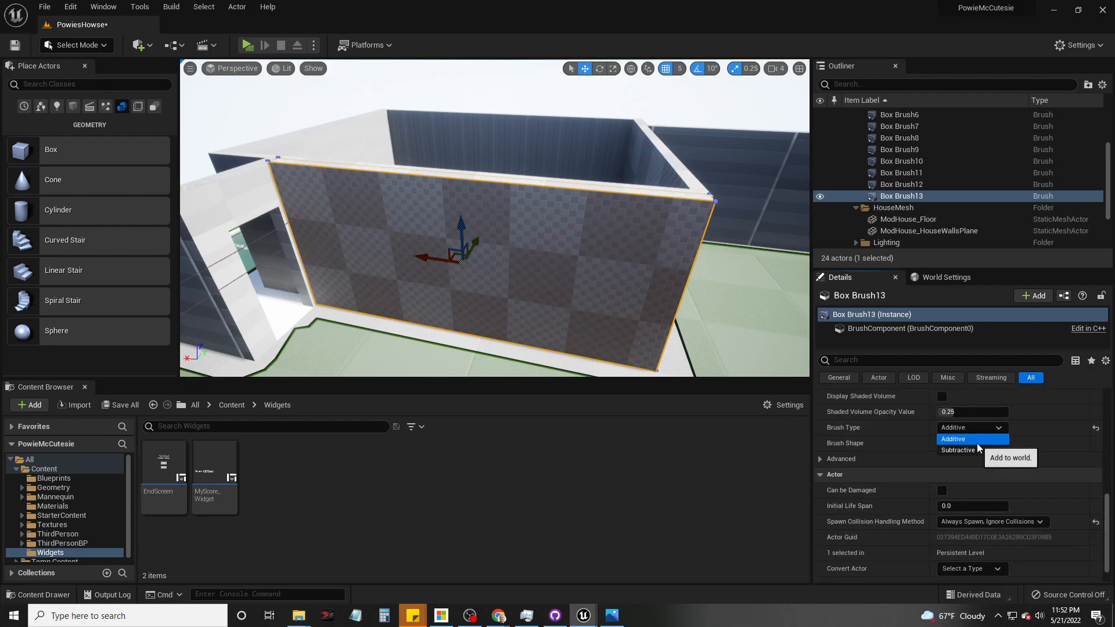
{"action": "left_click", "coordinate": [959, 449]}
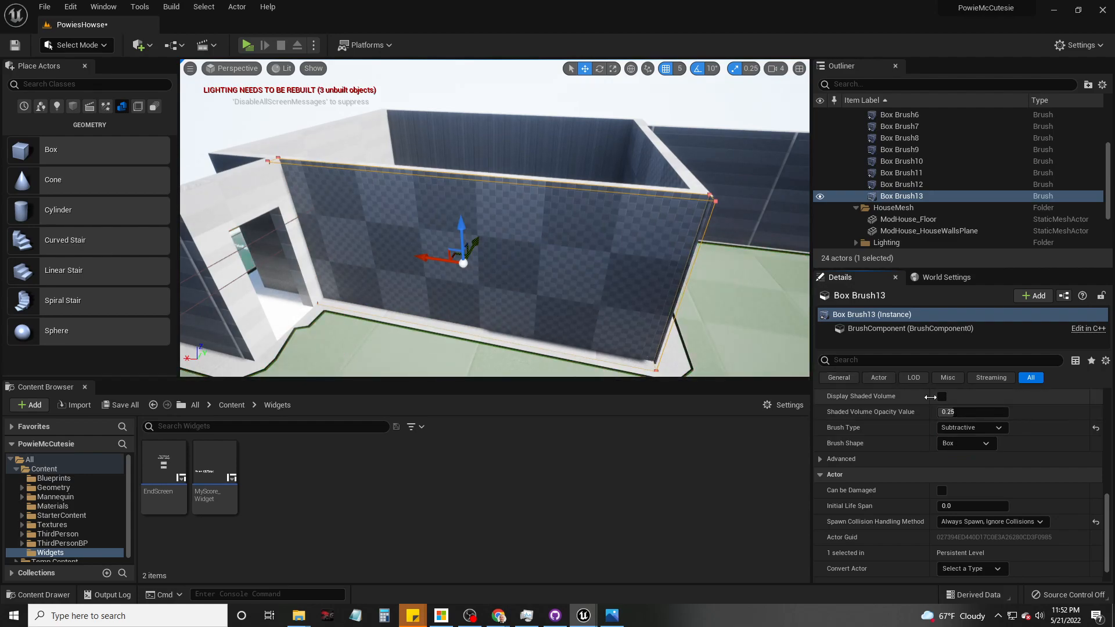
Step: Shrink the subtractive brush to about 113 in X and 211 in Z, and slide it along X toward the partitions' shared corner
{"action": "scroll", "coordinate": [959, 441], "scroll_direction": "up", "scroll_amount": 3}
{"action": "mouse_move", "coordinate": [956, 414]}
{"action": "left_mouse_down"}
{"action": "mouse_move", "coordinate": [929, 417]}
{"action": "mouse_move", "coordinate": [956, 426]}
{"action": "mouse_move", "coordinate": [947, 446]}
{"action": "left_mouse_up"}
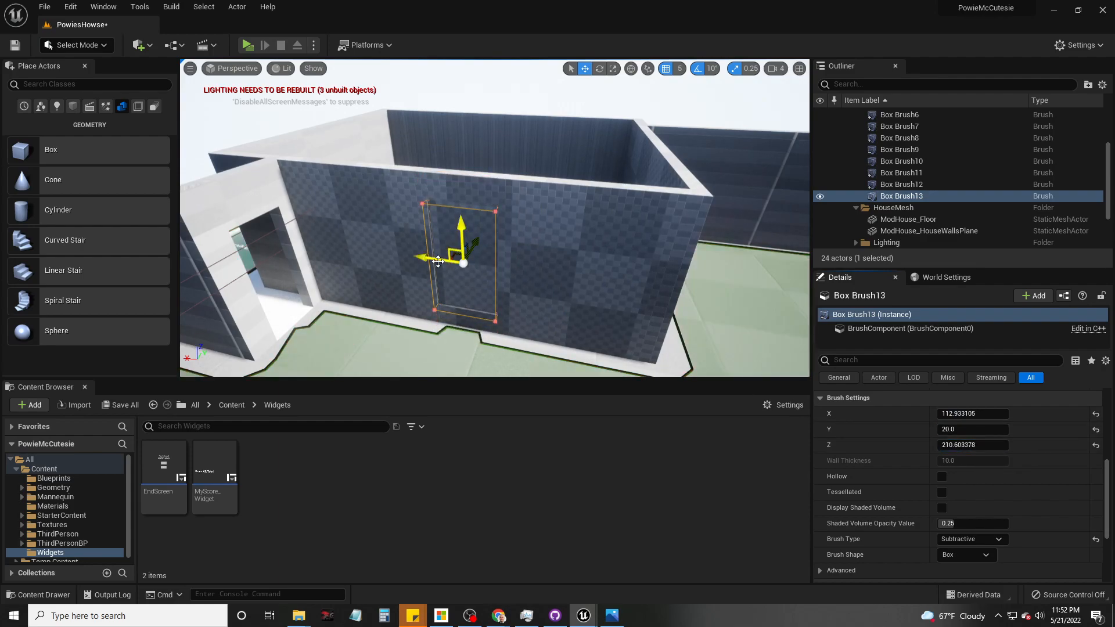
{"action": "left_click_drag", "start_coordinate": [436, 258], "coordinate": [590, 280]}
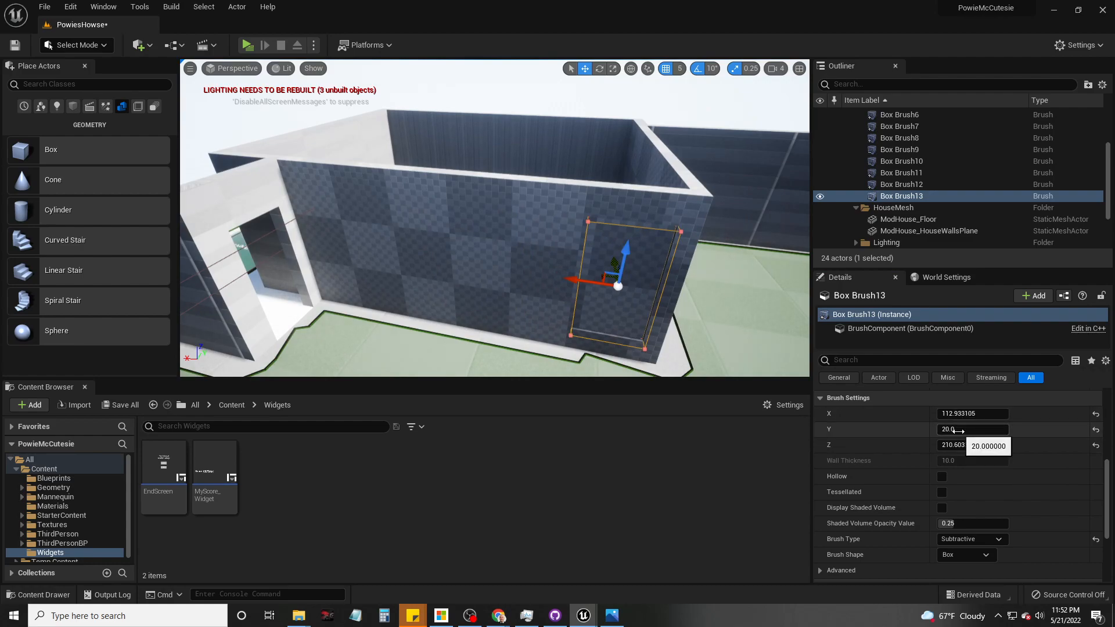
Step: Thicken the subtractive brush to about 48 in Y and shift it along Y to cut a doorway through the long partition
{"action": "left_click_drag", "start_coordinate": [965, 430], "coordinate": [971, 430]}
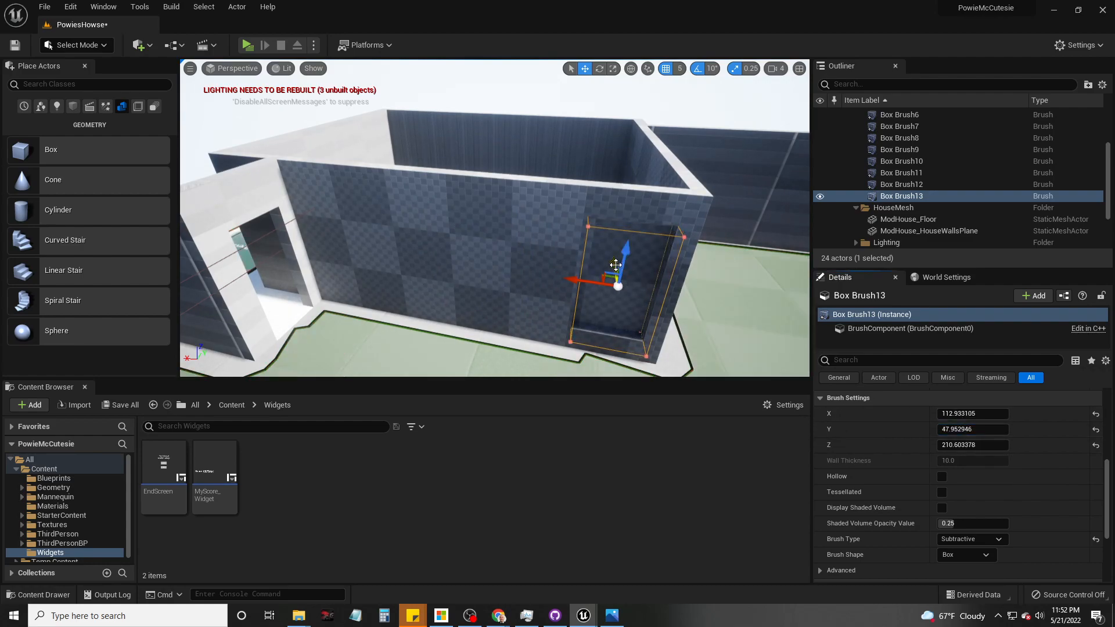
{"action": "mouse_move", "coordinate": [616, 264]}
{"action": "left_mouse_down"}
{"action": "mouse_move", "coordinate": [624, 245]}
{"action": "mouse_move", "coordinate": [620, 267]}
{"action": "left_mouse_up"}
{"action": "right_click_drag", "start_coordinate": [581, 273], "coordinate": [604, 325]}
{"action": "right_click_drag", "start_coordinate": [536, 296], "coordinate": [566, 297]}
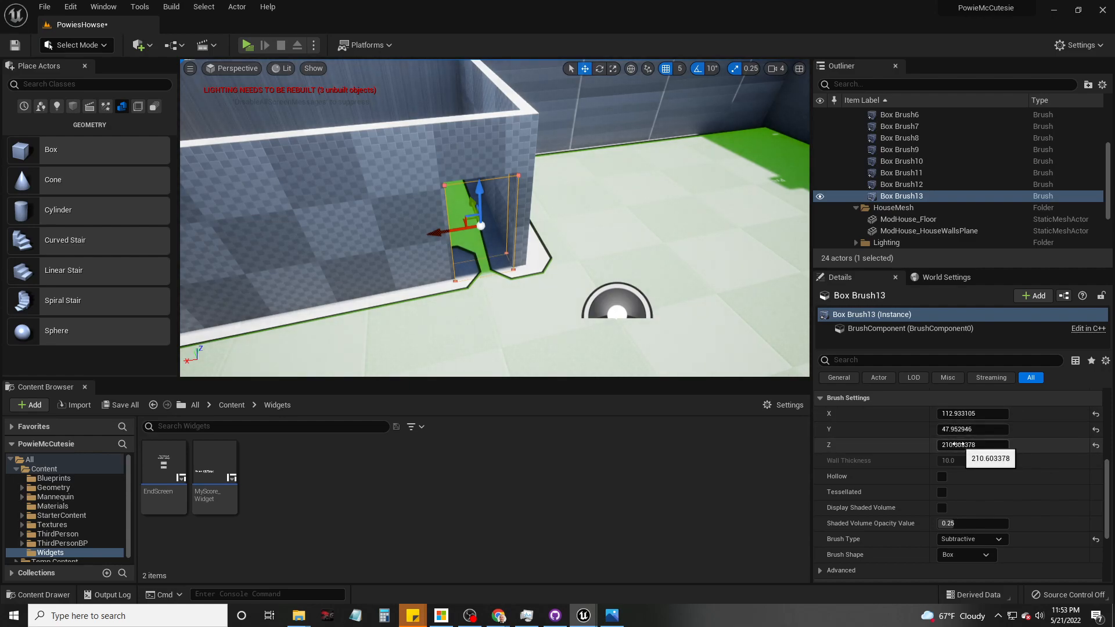
Step: Enlarge the doorway brush to about 221 in Z and 154 in X, and reposition it away from the corner
{"action": "left_click_drag", "start_coordinate": [973, 446], "coordinate": [974, 446]}
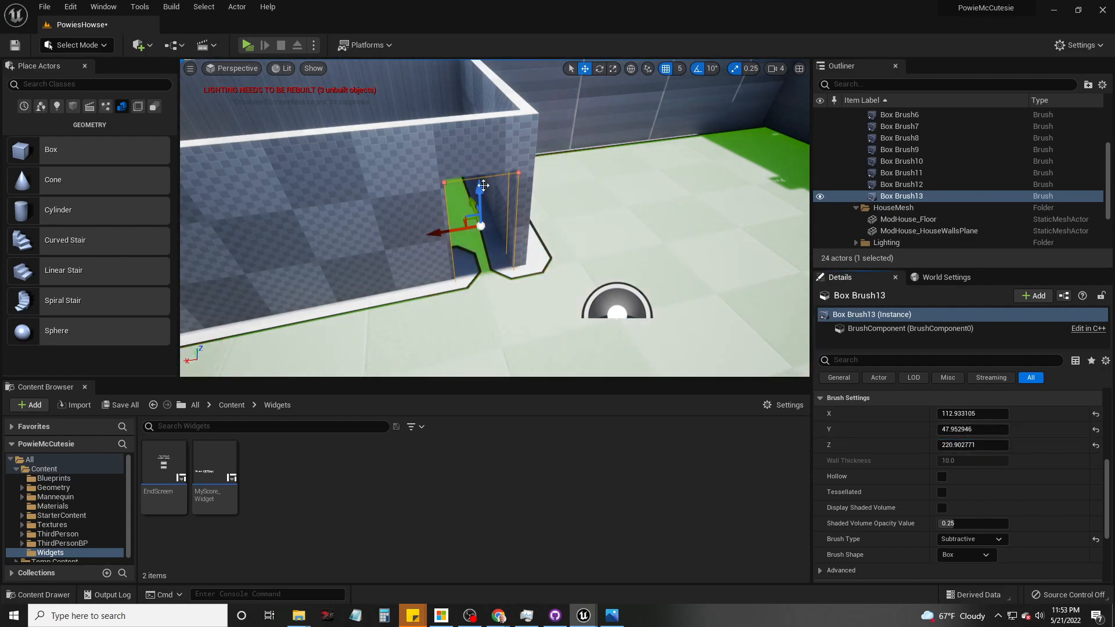
{"action": "left_click_drag", "start_coordinate": [479, 173], "coordinate": [479, 183]}
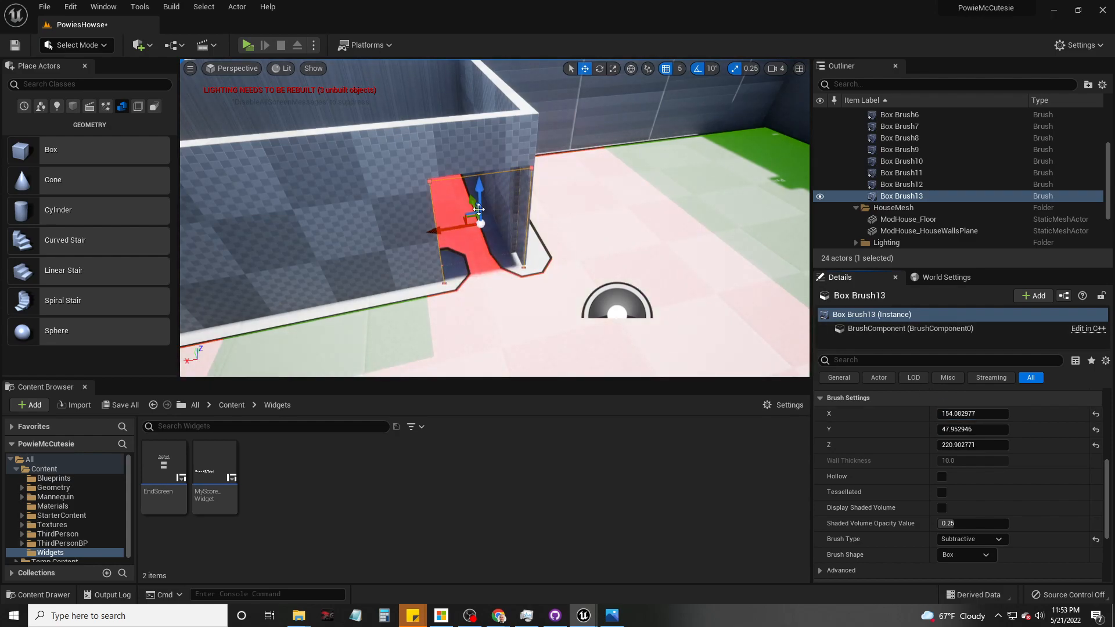
{"action": "left_click_drag", "start_coordinate": [439, 228], "coordinate": [426, 232]}
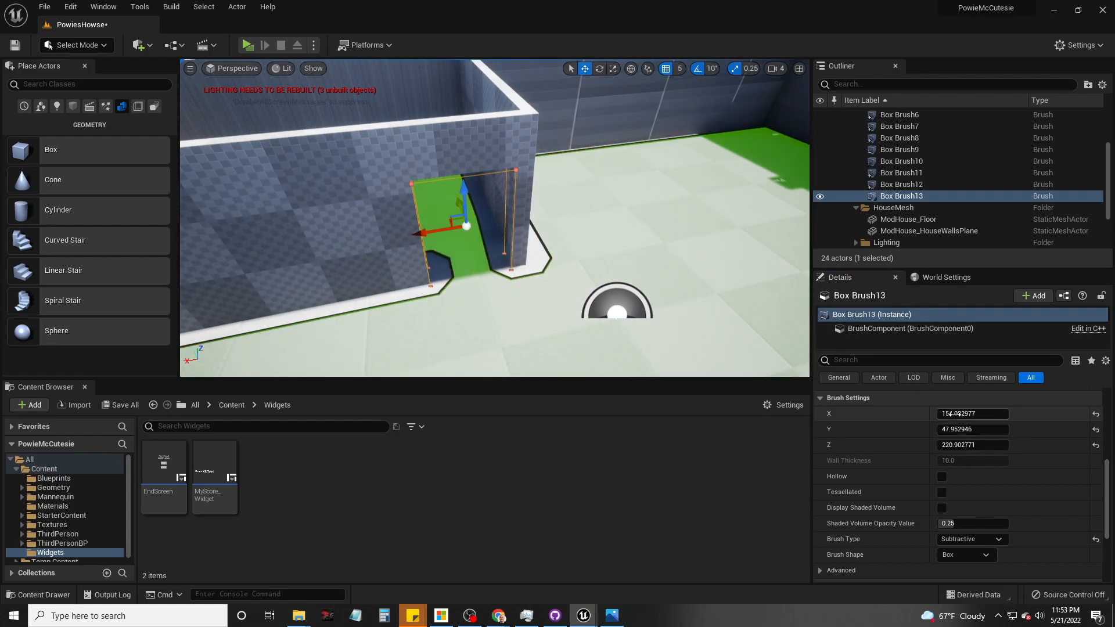
Step: Widen the doorway brush to about 176 in X and nudge it along X within the long partition
{"action": "left_click_drag", "start_coordinate": [973, 414], "coordinate": [979, 414]}
{"action": "left_click_drag", "start_coordinate": [433, 232], "coordinate": [432, 233]}
{"action": "right_click_drag", "start_coordinate": [546, 262], "coordinate": [487, 270]}
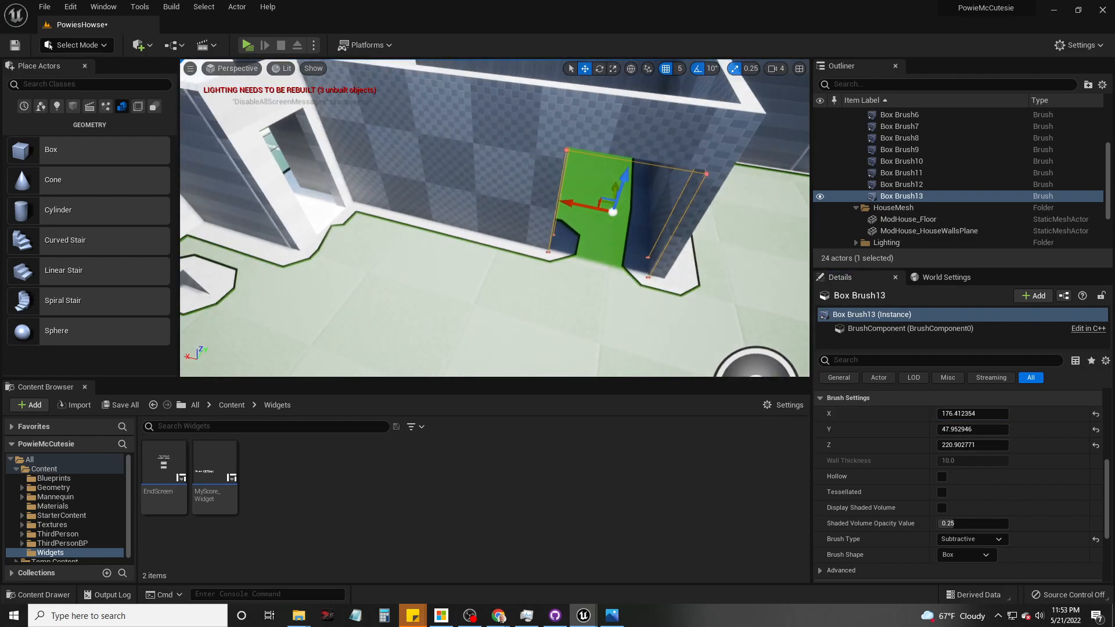
{"action": "left_click_drag", "start_coordinate": [570, 205], "coordinate": [567, 205]}
{"action": "right_click_drag", "start_coordinate": [677, 282], "coordinate": [732, 291]}
{"action": "key", "text": "f"}
{"action": "mouse_move", "coordinate": [493, 279]}
{"action": "right_mouse_down"}
{"action": "mouse_move", "coordinate": [511, 215]}
{"action": "mouse_move", "coordinate": [557, 261]}
{"action": "mouse_move", "coordinate": [604, 262]}
{"action": "mouse_move", "coordinate": [587, 250]}
{"action": "mouse_move", "coordinate": [569, 331]}
{"action": "mouse_move", "coordinate": [577, 359]}
{"action": "mouse_move", "coordinate": [469, 326]}
{"action": "mouse_move", "coordinate": [540, 314]}
{"action": "mouse_move", "coordinate": [557, 279]}
{"action": "mouse_move", "coordinate": [482, 261]}
{"action": "mouse_move", "coordinate": [679, 284]}
{"action": "right_mouse_up"}
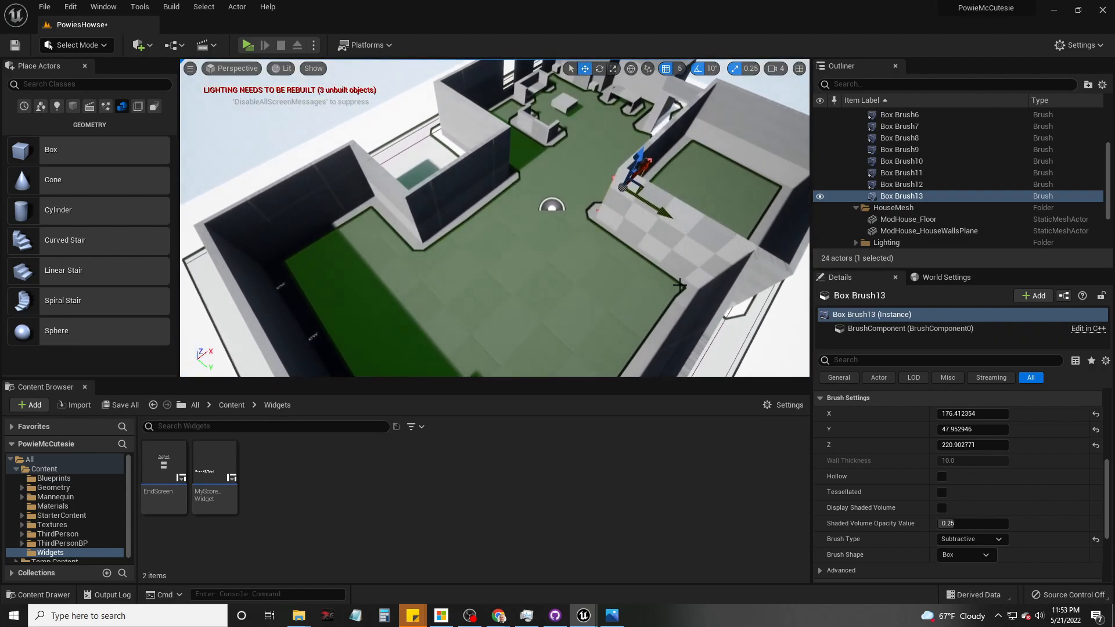
Step: Play-test the level by steering the disc-shaped character around the rooms to collect trash, and end the session
{"action": "left_click", "coordinate": [246, 45]}
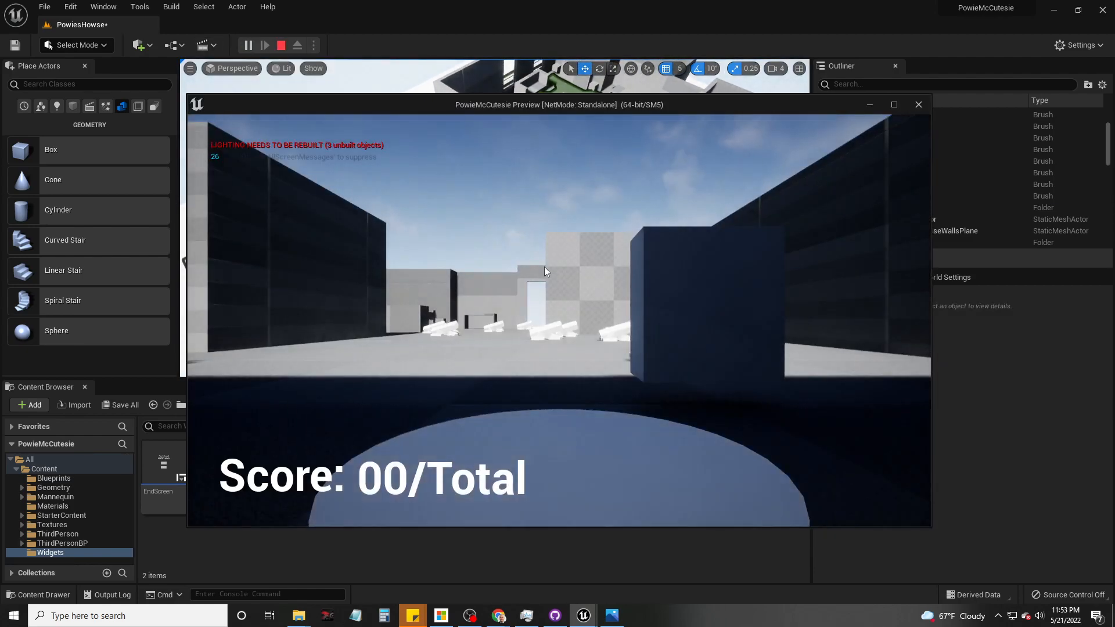
{"action": "key", "text": "w"}
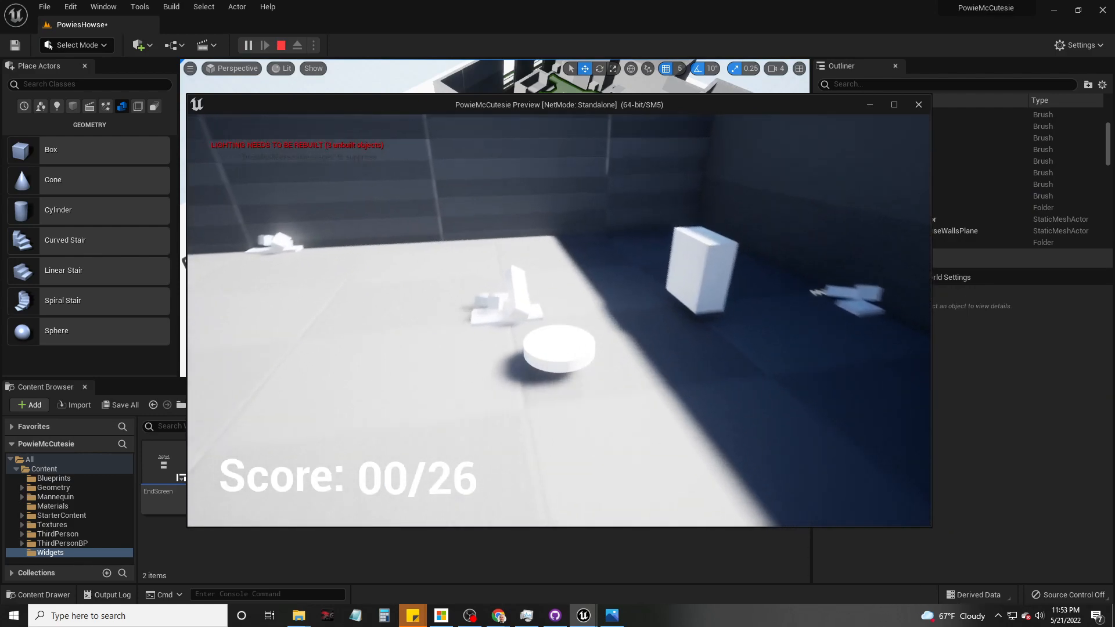
{"action": "key", "text": "w"}
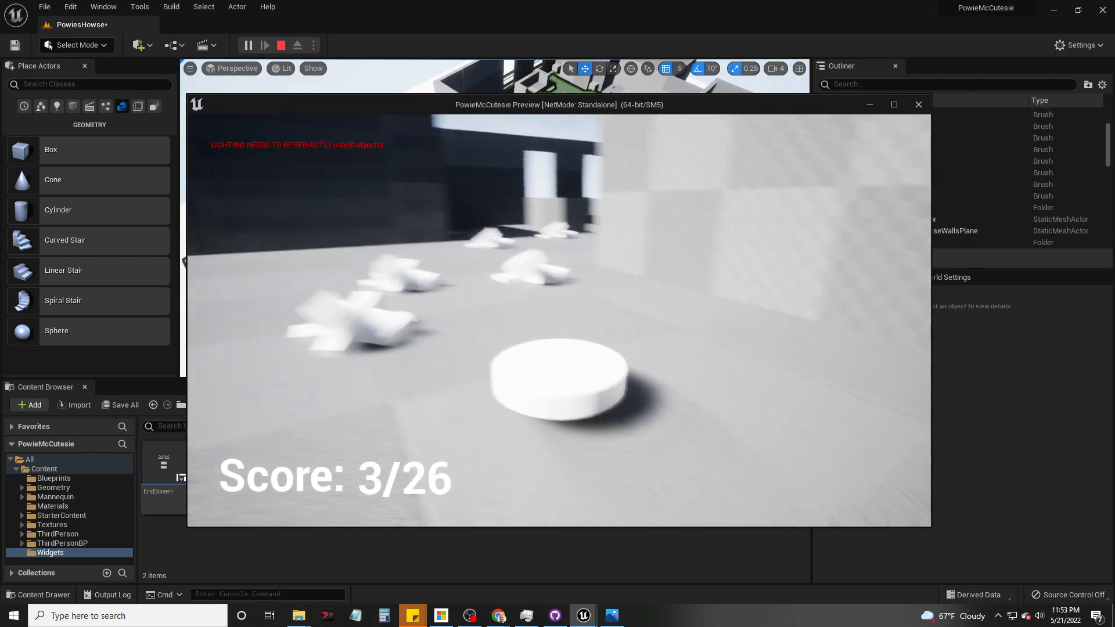
{"action": "key", "text": "w"}
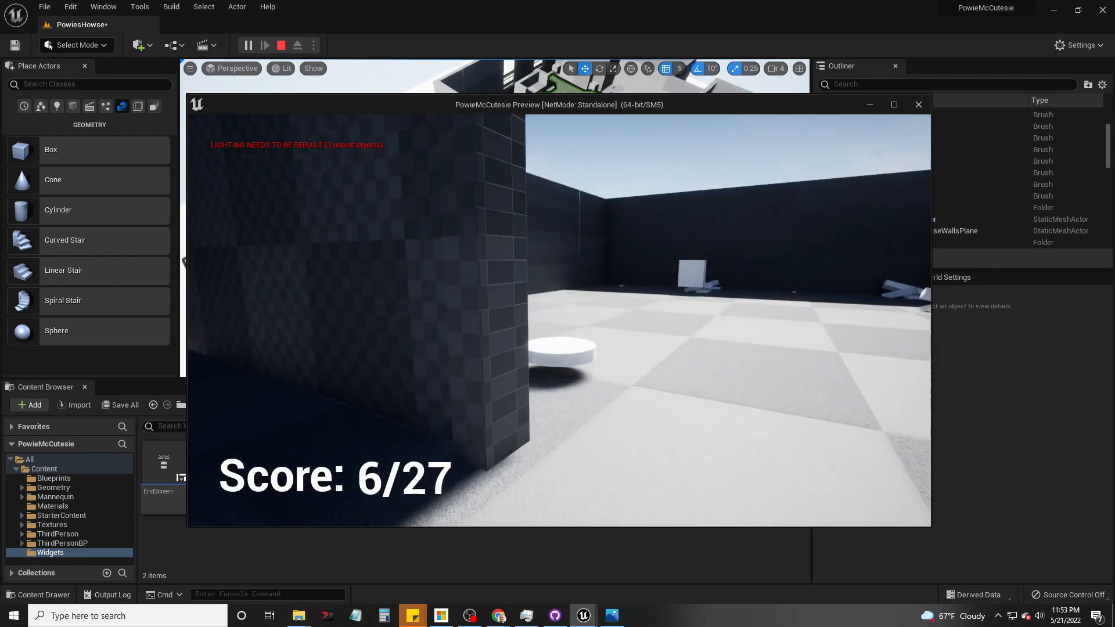
{"action": "key", "text": "w"}
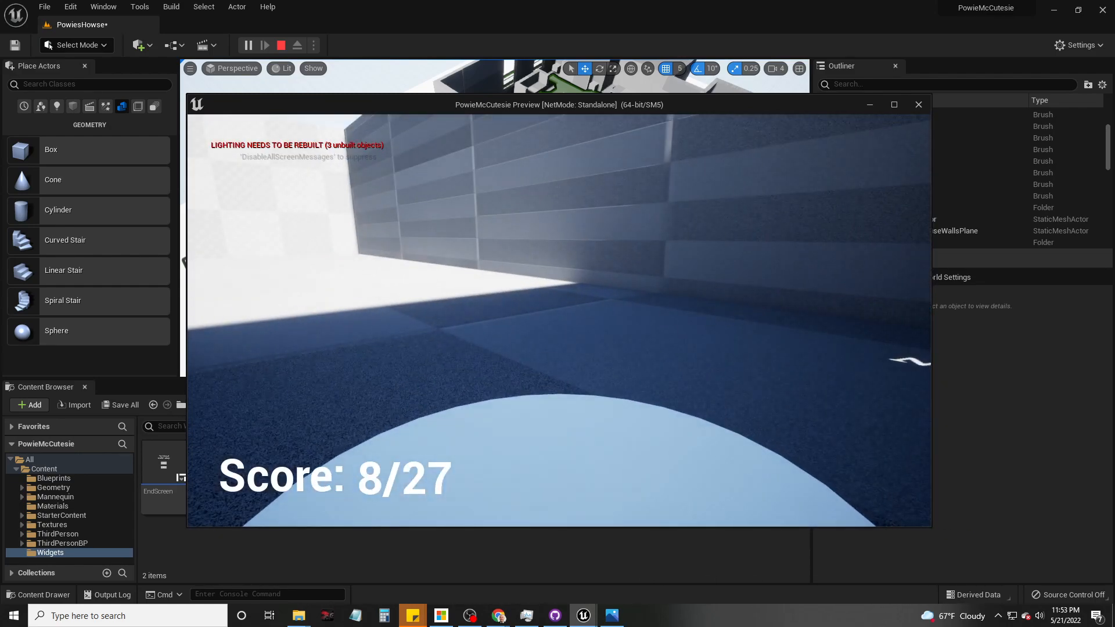
{"action": "key", "text": "Escape"}
Step: Raise the AIEnemey01_BP actor slightly above the floor and play-test the level again, collecting trash around the rooms
{"action": "mouse_move", "coordinate": [451, 245]}
{"action": "right_mouse_down"}
{"action": "mouse_move", "coordinate": [512, 284]}
{"action": "mouse_move", "coordinate": [616, 302]}
{"action": "mouse_move", "coordinate": [778, 296]}
{"action": "mouse_move", "coordinate": [494, 267]}
{"action": "mouse_move", "coordinate": [557, 255]}
{"action": "mouse_move", "coordinate": [615, 198]}
{"action": "mouse_move", "coordinate": [439, 263]}
{"action": "right_mouse_up"}
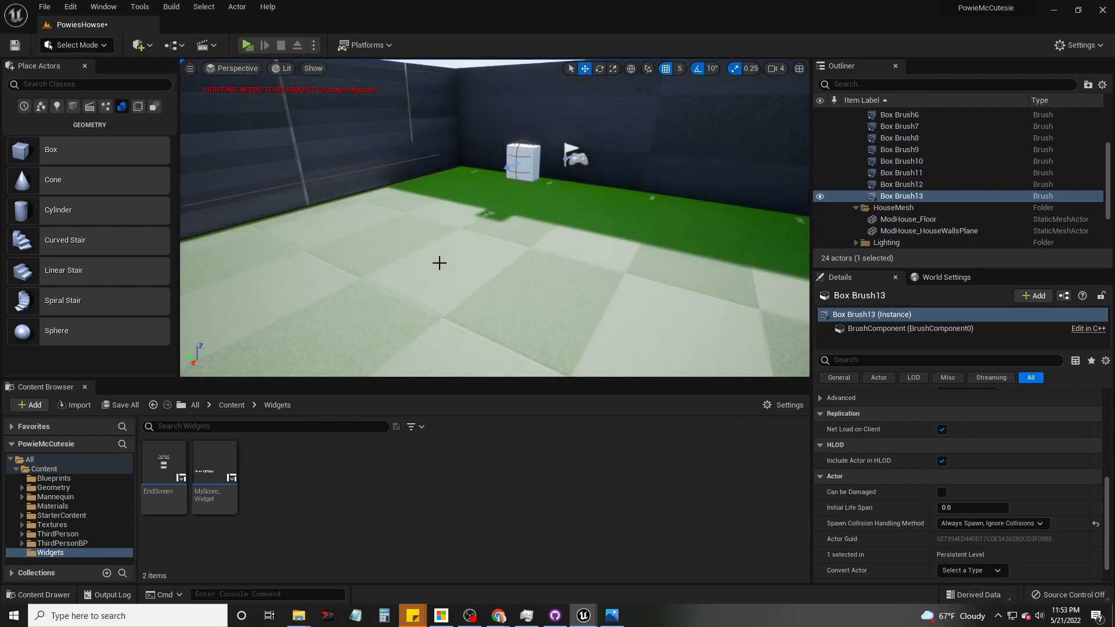
{"action": "left_click", "coordinate": [512, 142]}
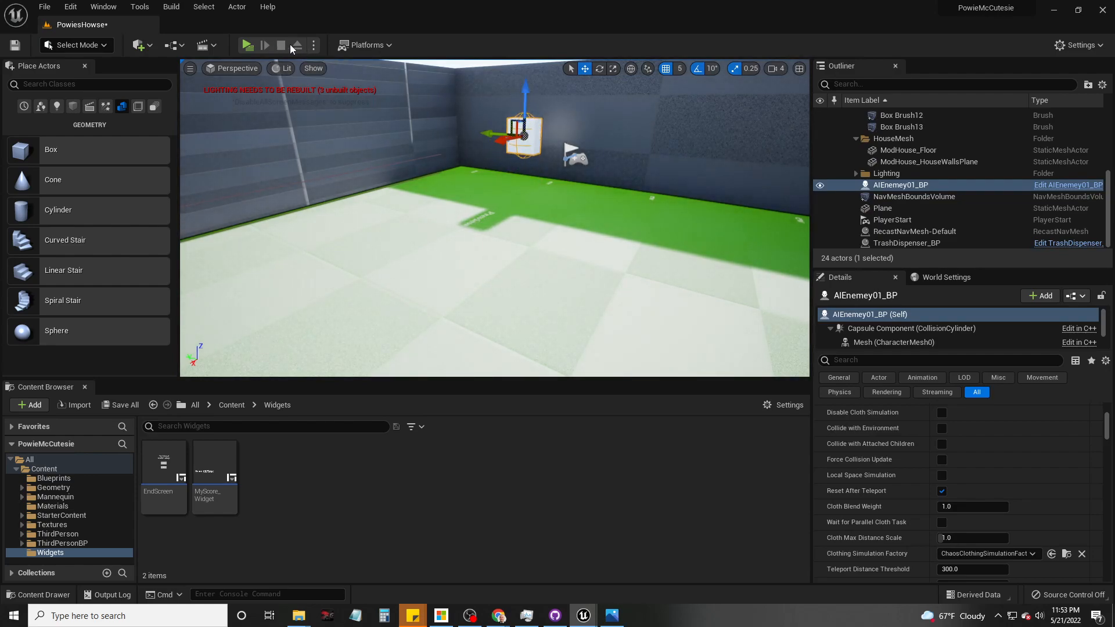
{"action": "left_click", "coordinate": [246, 44]}
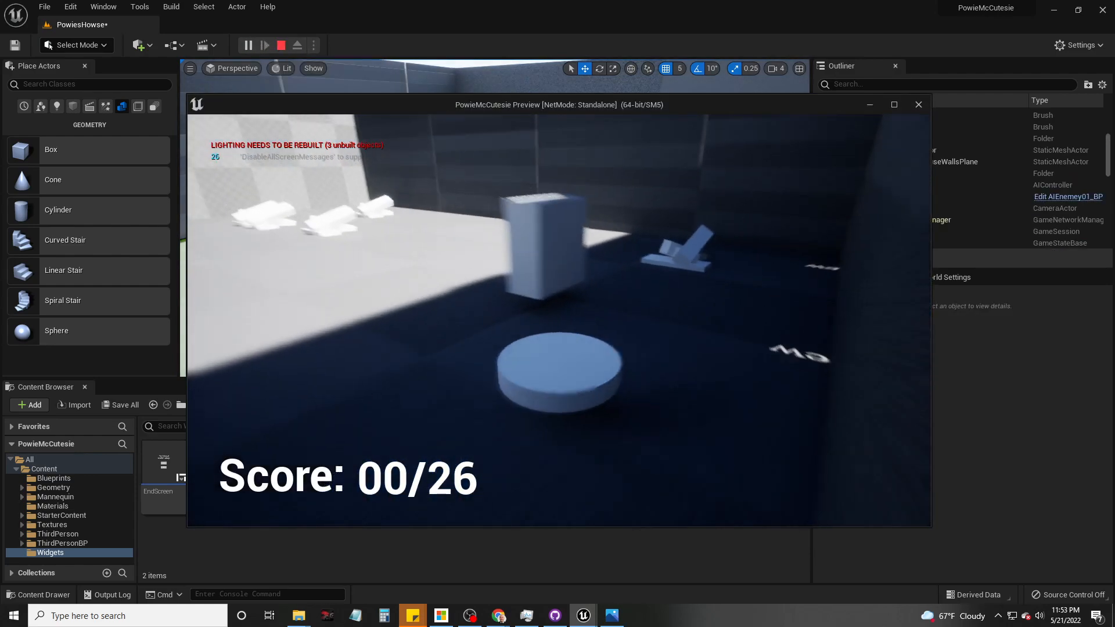
{"action": "key", "text": "w"}
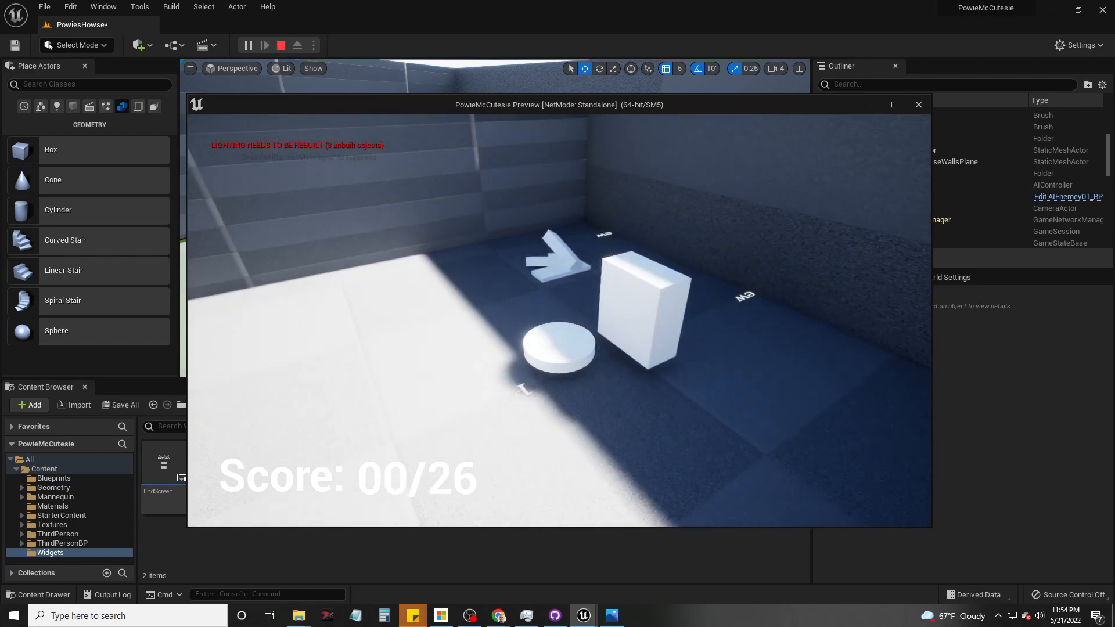
{"action": "key", "text": "w"}
{"action": "key", "text": "w"}
{"action": "key", "text": "w"}
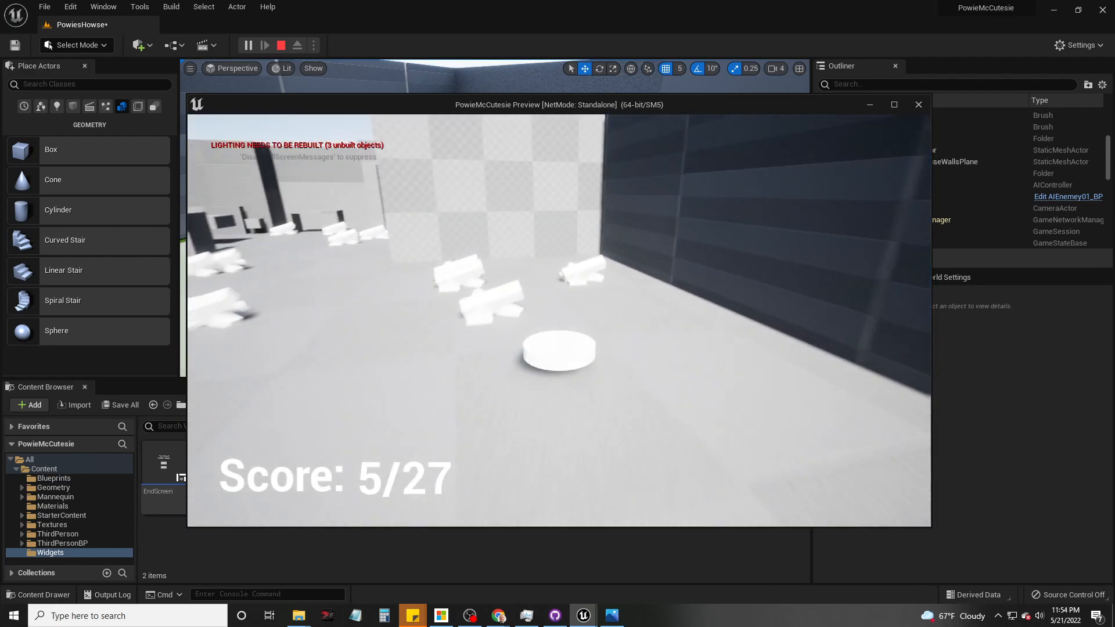
{"action": "key", "text": "w"}
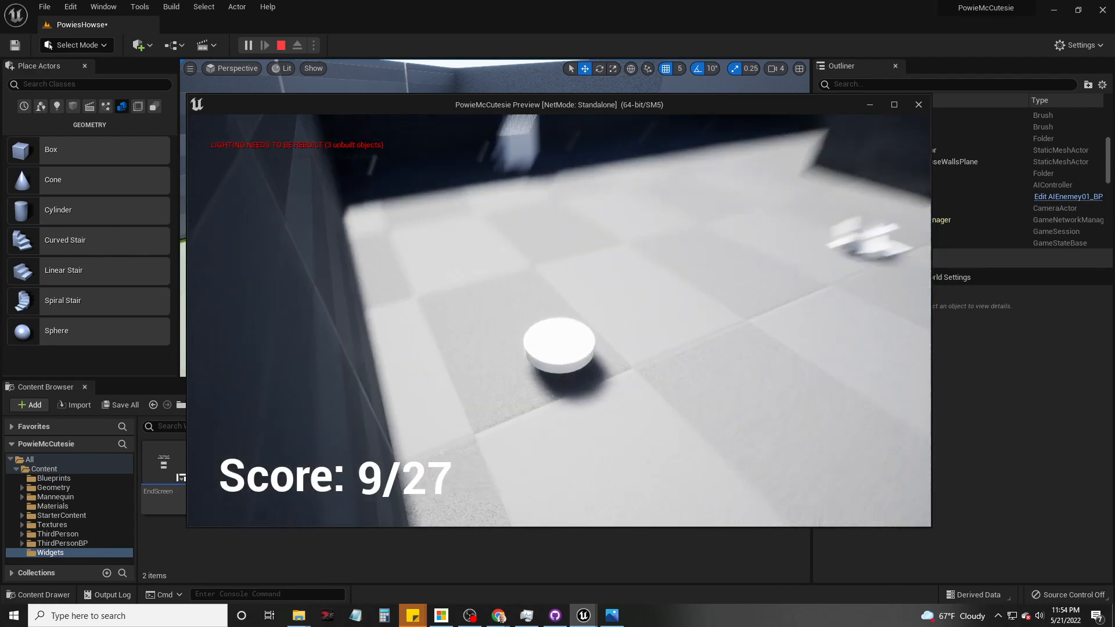
{"action": "key", "text": "Escape"}
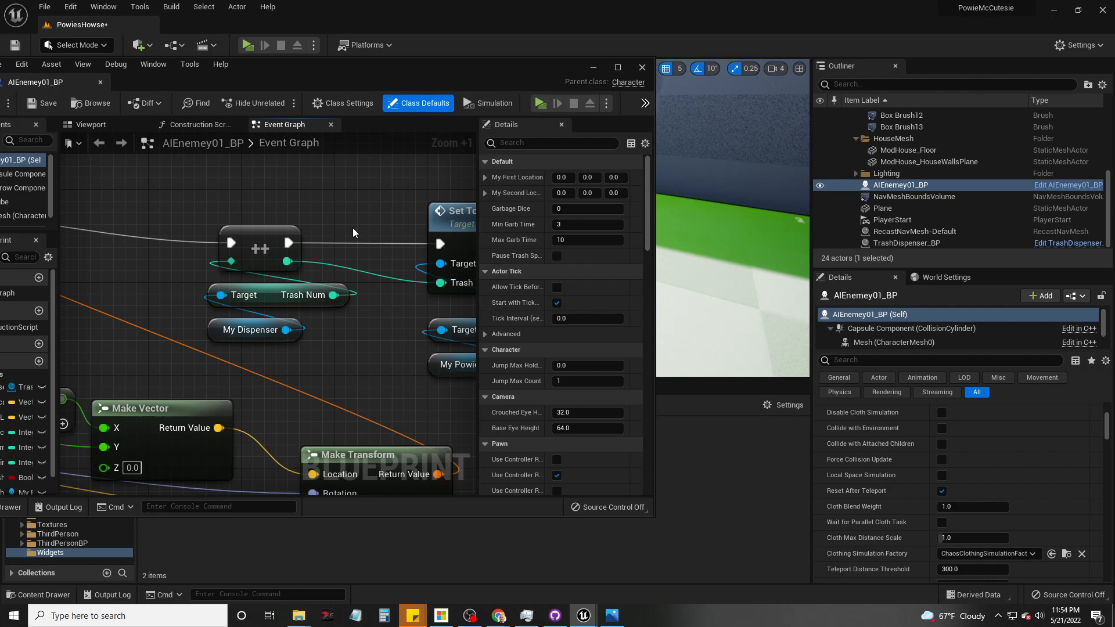
Step: In AIEnemey01_BP's Event Graph, add a Print String reading "Step 0" after the node that sets My Powie Character, aligned with it
{"action": "left_click", "coordinate": [617, 69]}
{"action": "scroll", "coordinate": [420, 367], "scroll_direction": "down", "scroll_amount": 13}
{"action": "scroll", "coordinate": [572, 305], "scroll_direction": "up", "scroll_amount": 10}
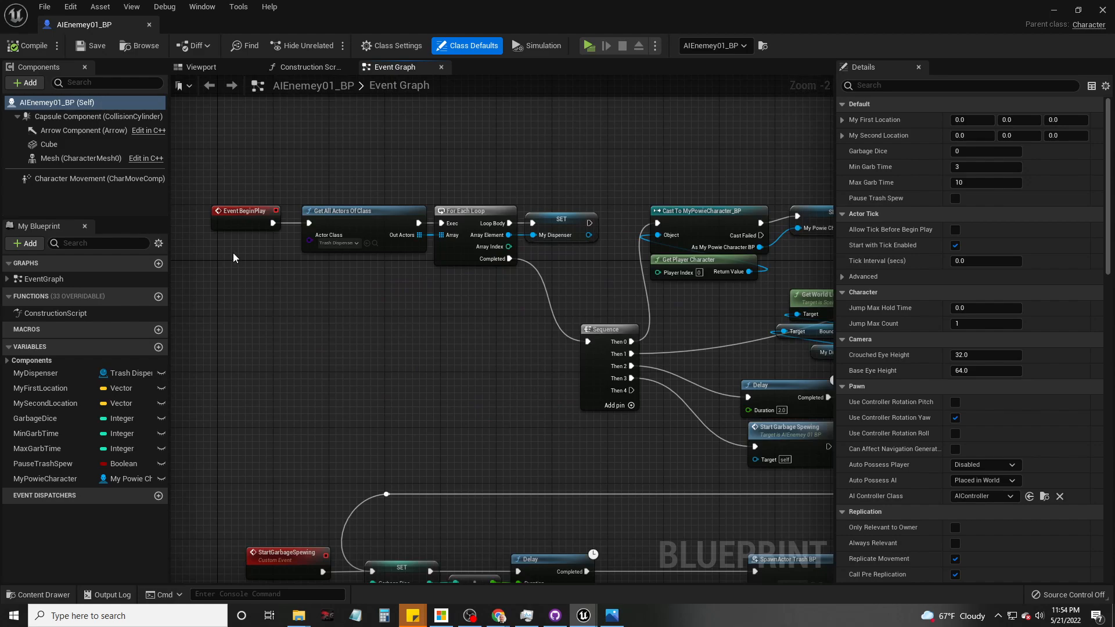
{"action": "scroll", "coordinate": [337, 248], "scroll_direction": "up", "scroll_amount": 2}
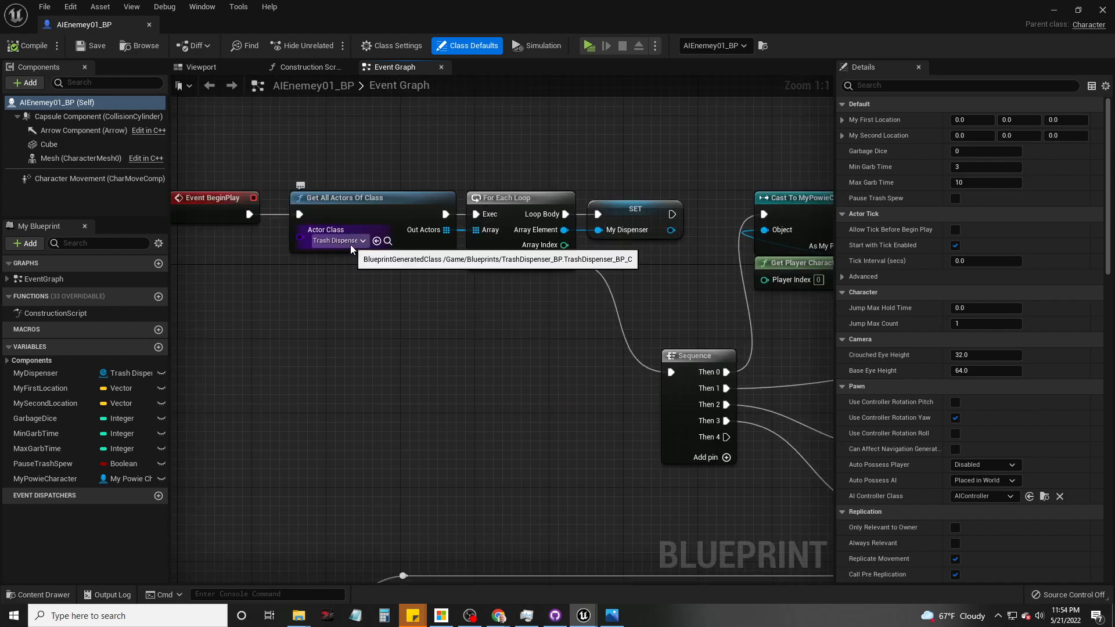
{"action": "right_click_drag", "start_coordinate": [520, 288], "coordinate": [408, 292]}
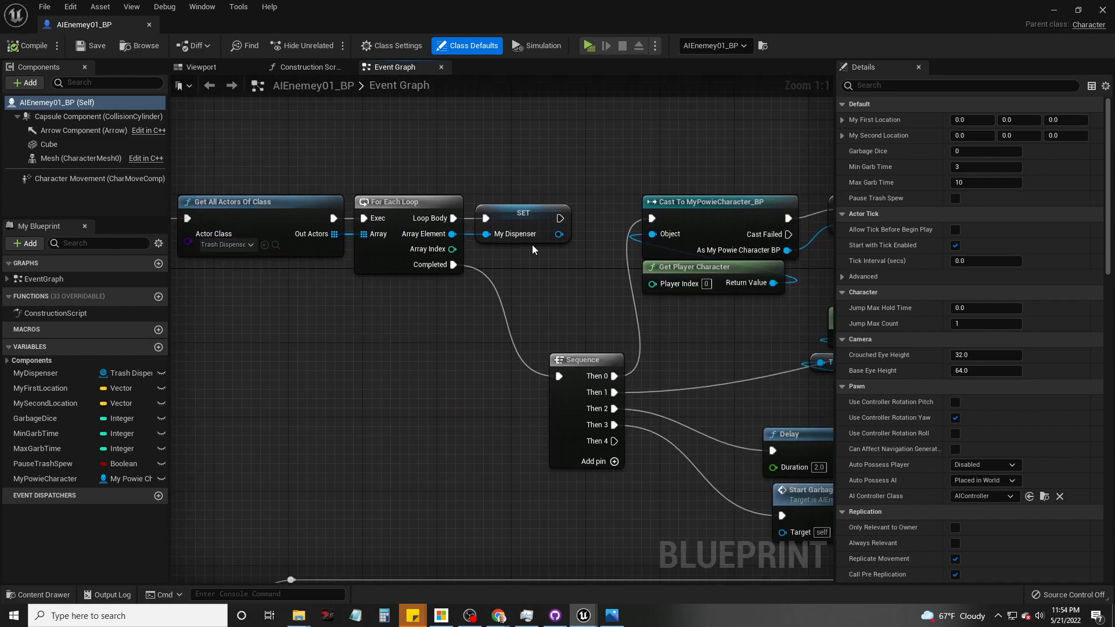
{"action": "right_click_drag", "start_coordinate": [697, 385], "coordinate": [404, 355]}
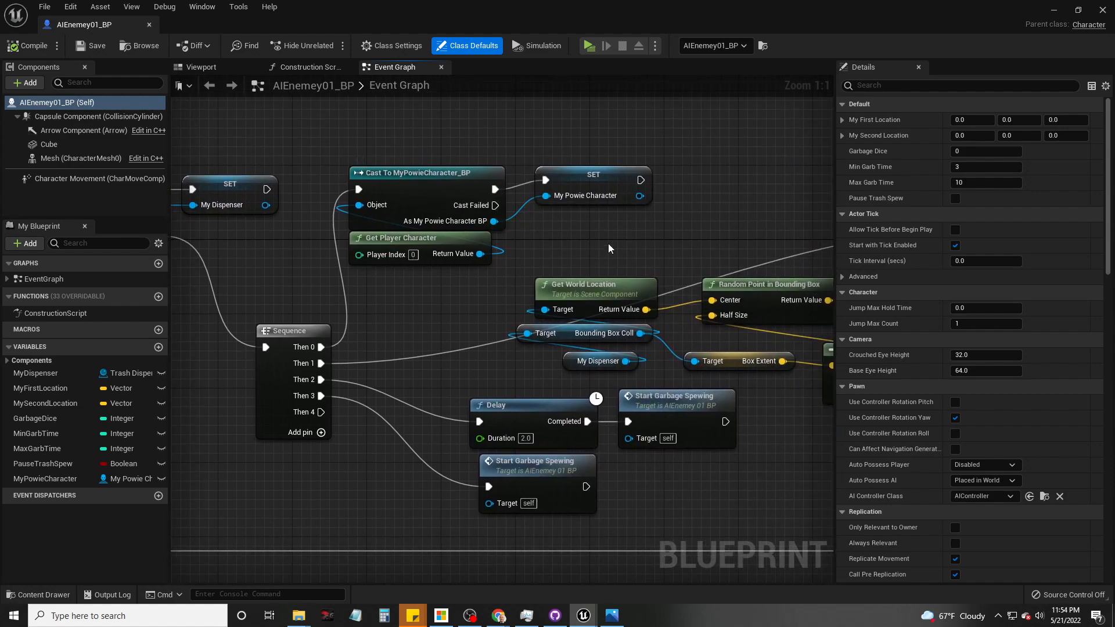
{"action": "left_click_drag", "start_coordinate": [640, 180], "coordinate": [677, 172]}
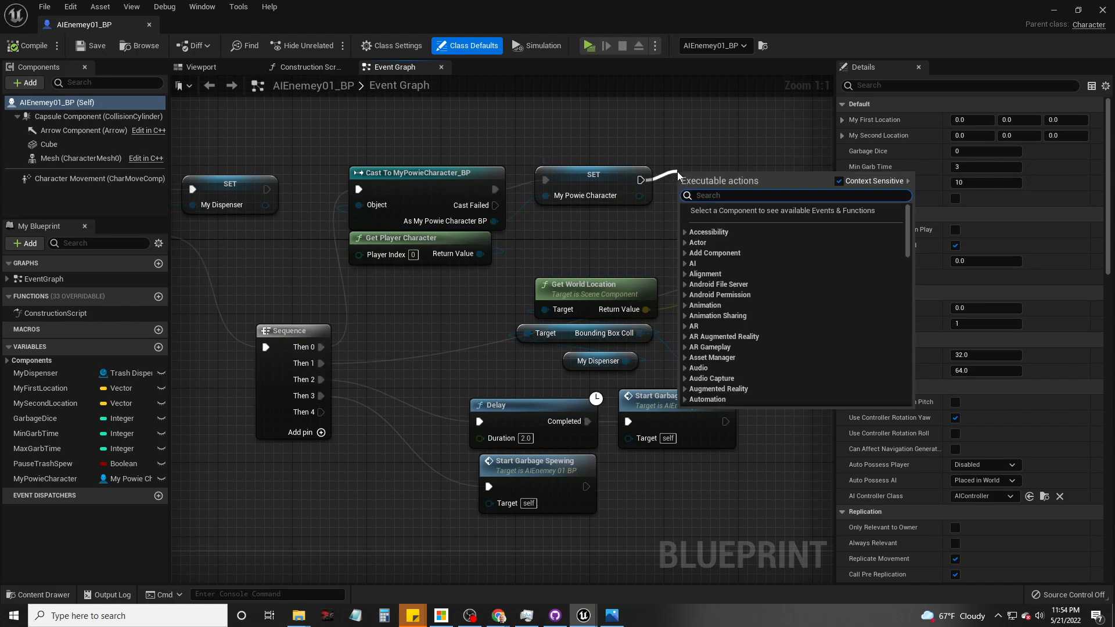
{"action": "type", "text": "print"}
{"action": "key", "text": "Return"}
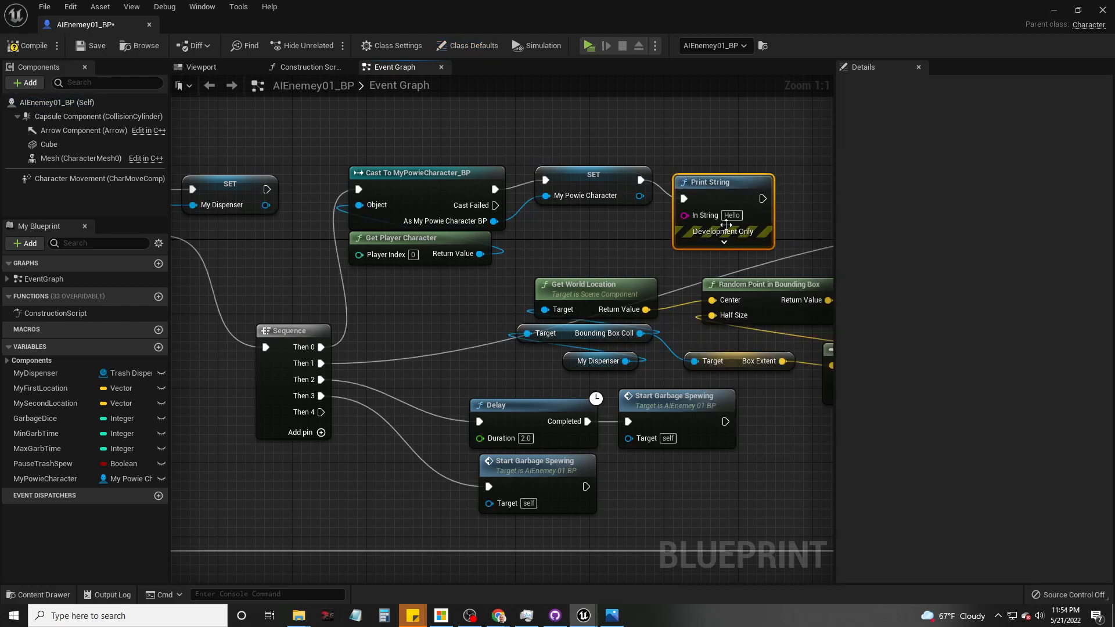
{"action": "type", "text": "S"}
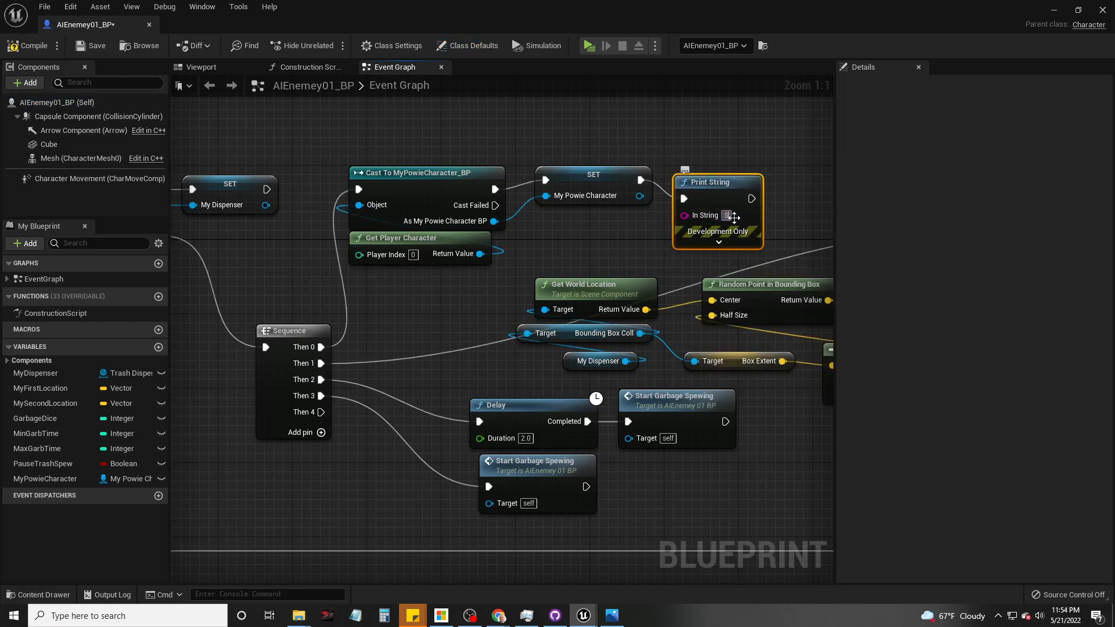
{"action": "type", "text": "tart0"}
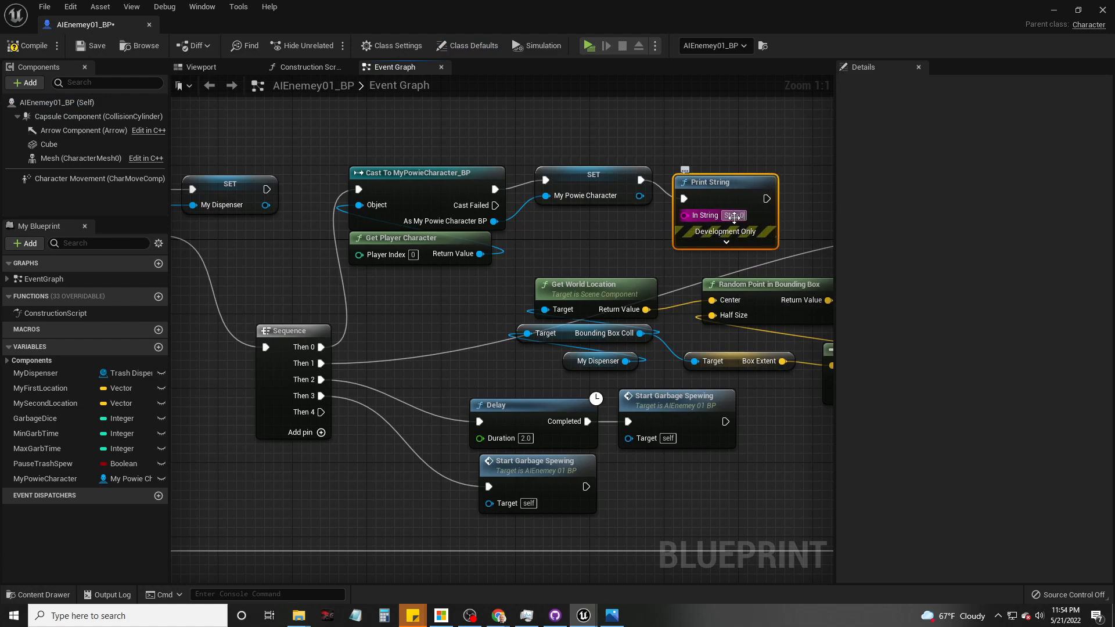
{"action": "left_click_drag", "start_coordinate": [733, 182], "coordinate": [741, 163]}
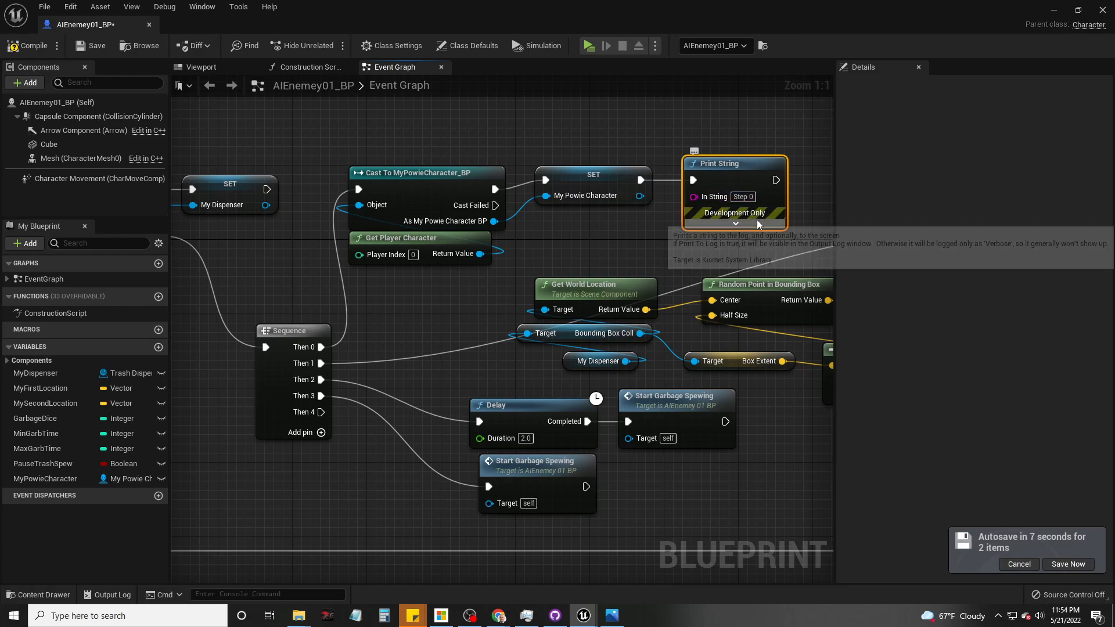
Step: Insert a Print String reading "Step 1" on the Sequence's Then 1 branch and place it above the Delay node
{"action": "right_click_drag", "start_coordinate": [560, 377], "coordinate": [323, 335]}
{"action": "right_click_drag", "start_coordinate": [715, 296], "coordinate": [858, 242]}
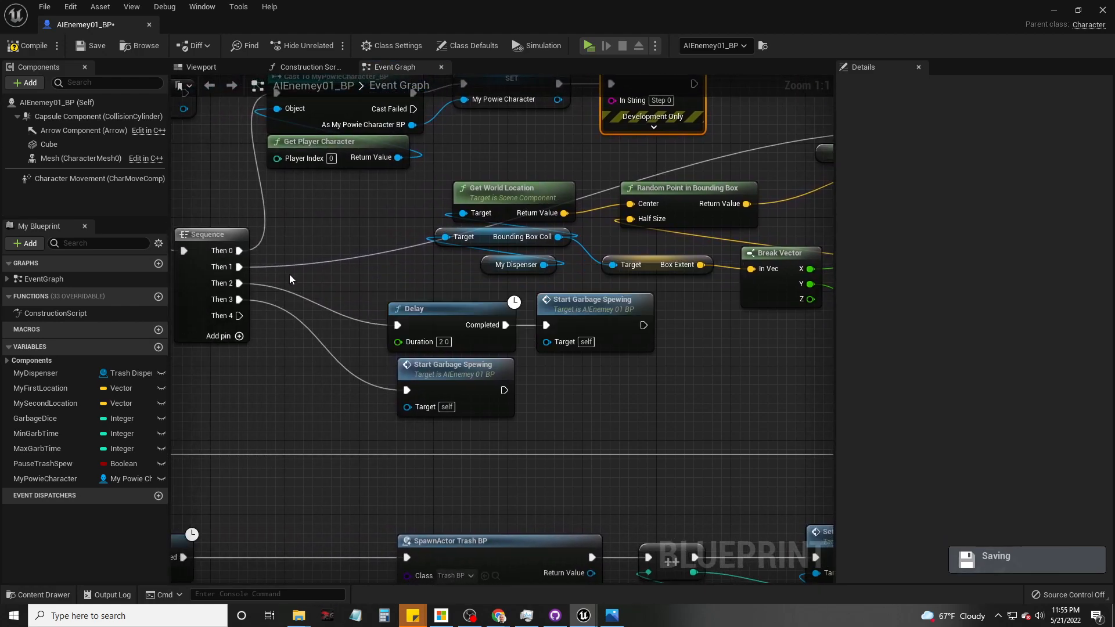
{"action": "left_click_drag", "start_coordinate": [249, 267], "coordinate": [298, 248]}
{"action": "type", "text": "set"}
{"action": "key", "text": "BackSpace"}
{"action": "key", "text": "BackSpace"}
{"action": "type", "text": "t"}
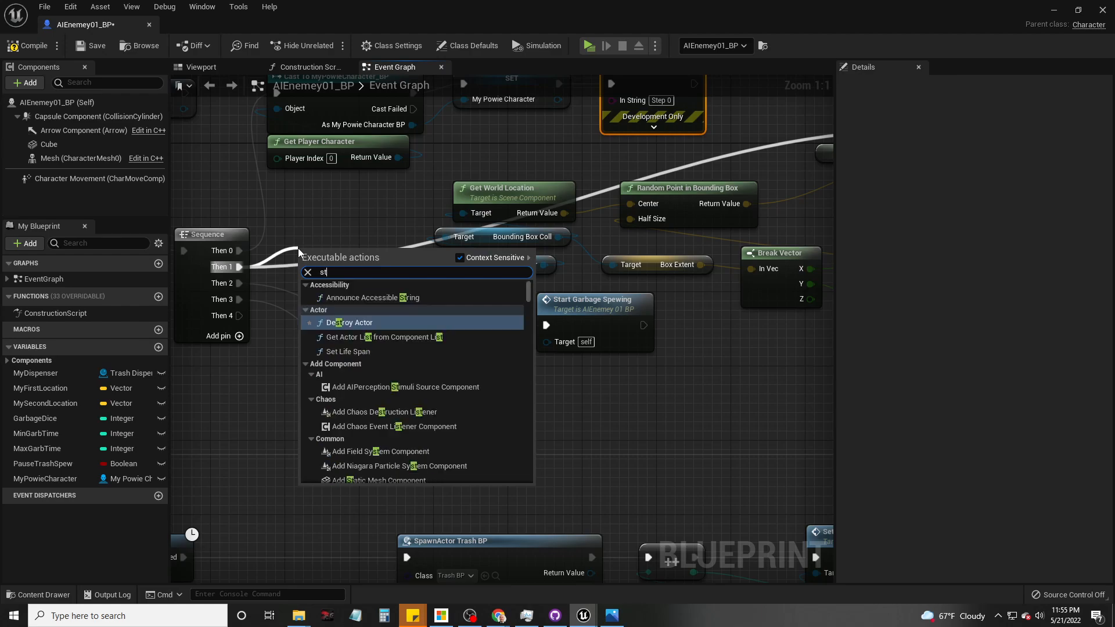
{"action": "type", "text": "ep"}
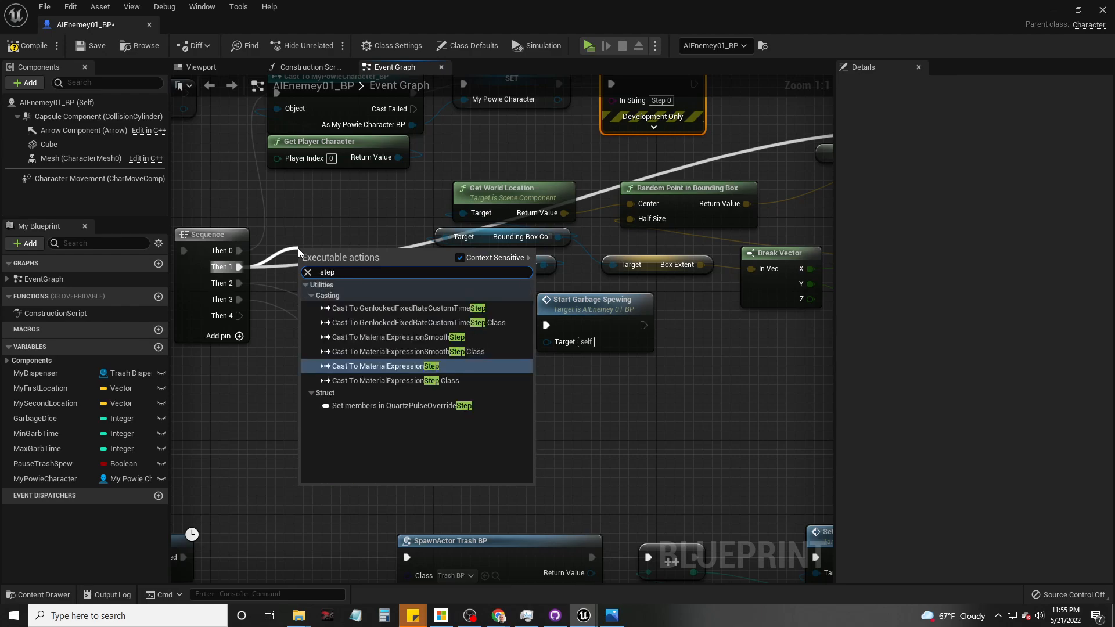
{"action": "key", "text": "BackSpace"}
{"action": "key", "text": "BackSpace"}
{"action": "key", "text": "BackSpace"}
{"action": "key", "text": "BackSpace"}
{"action": "type", "text": "print"}
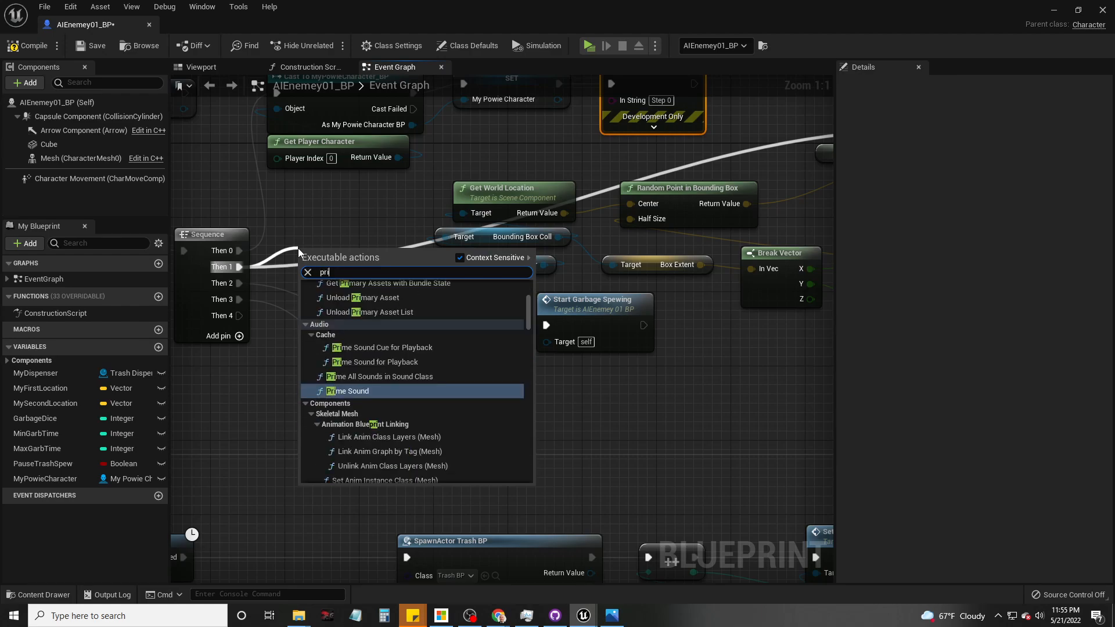
{"action": "key", "text": "Return"}
{"action": "left_click", "coordinate": [353, 285]}
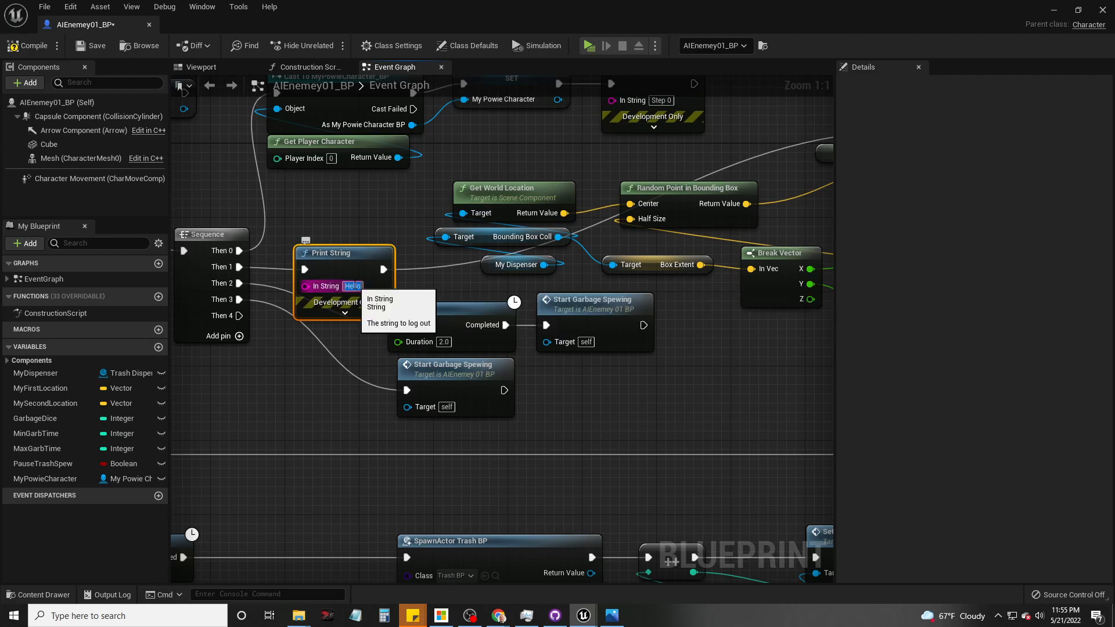
{"action": "type", "text": "Step 1"}
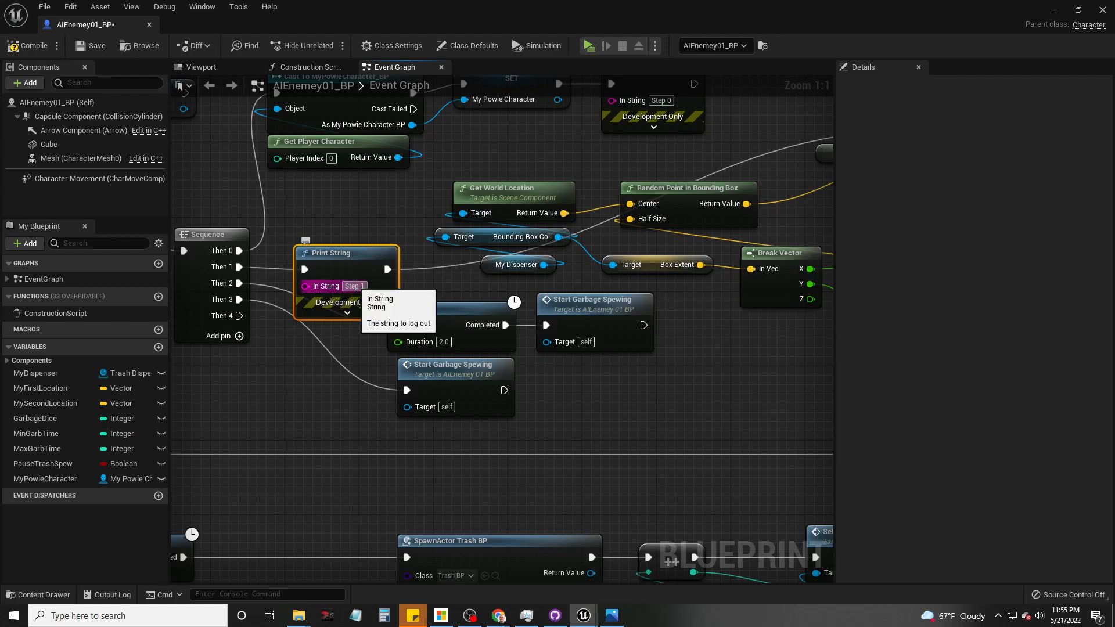
{"action": "left_click_drag", "start_coordinate": [348, 255], "coordinate": [339, 200]}
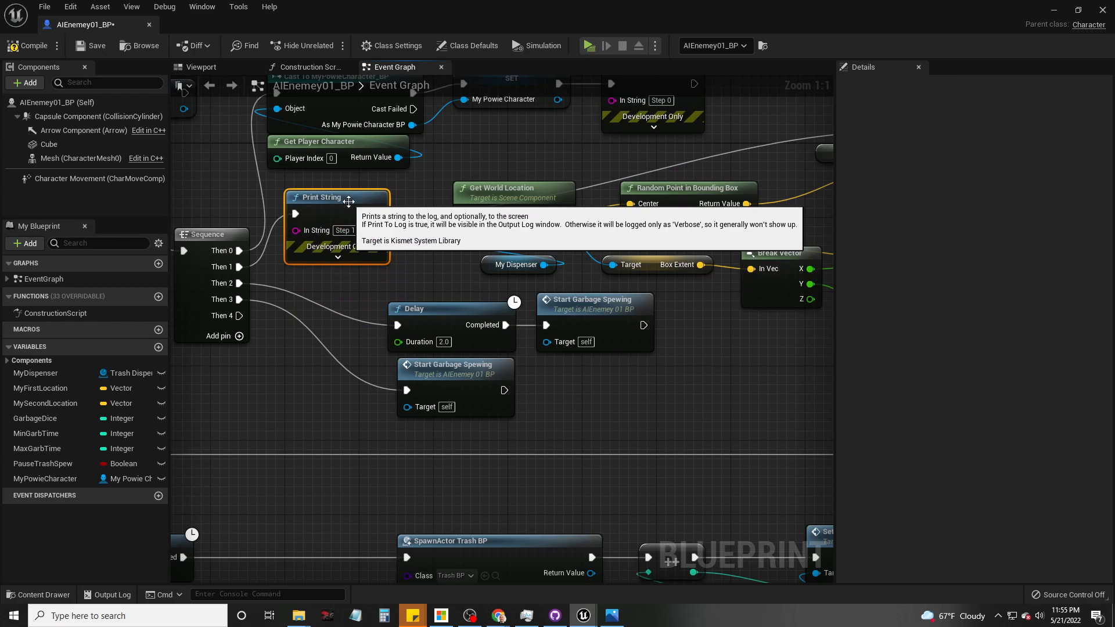
Step: Add a Print String reading "step 2" after the Start Garbage Spewing call that follows the Delay
{"action": "right_click_drag", "start_coordinate": [710, 222], "coordinate": [411, 225]}
{"action": "right_click_drag", "start_coordinate": [560, 230], "coordinate": [759, 220]}
{"action": "right_click_drag", "start_coordinate": [262, 309], "coordinate": [238, 310]}
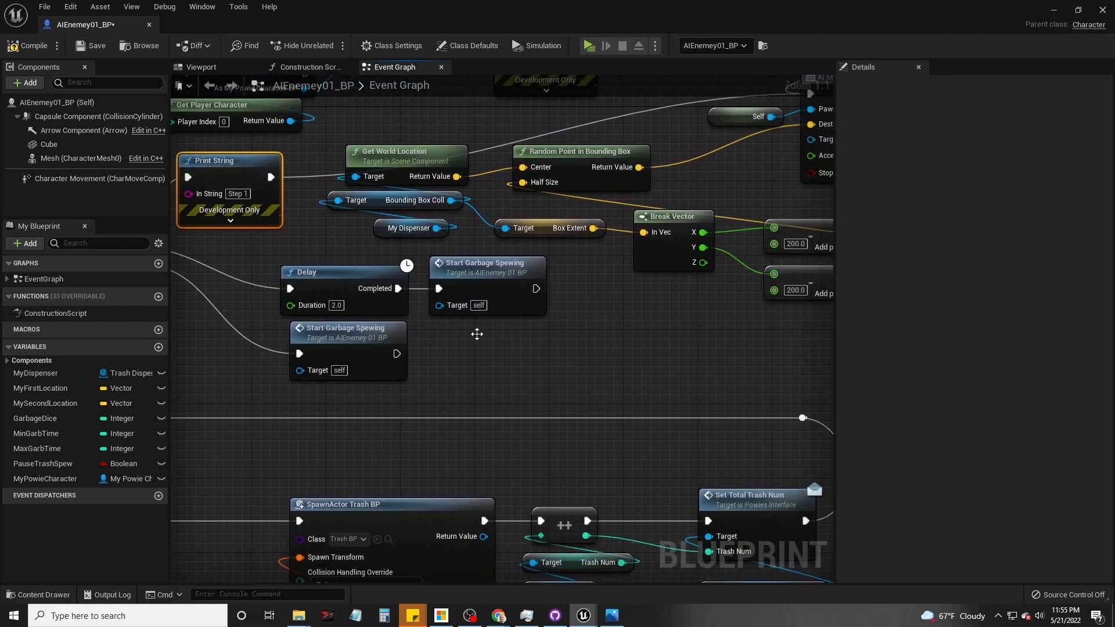
{"action": "left_click_drag", "start_coordinate": [536, 288], "coordinate": [601, 322]}
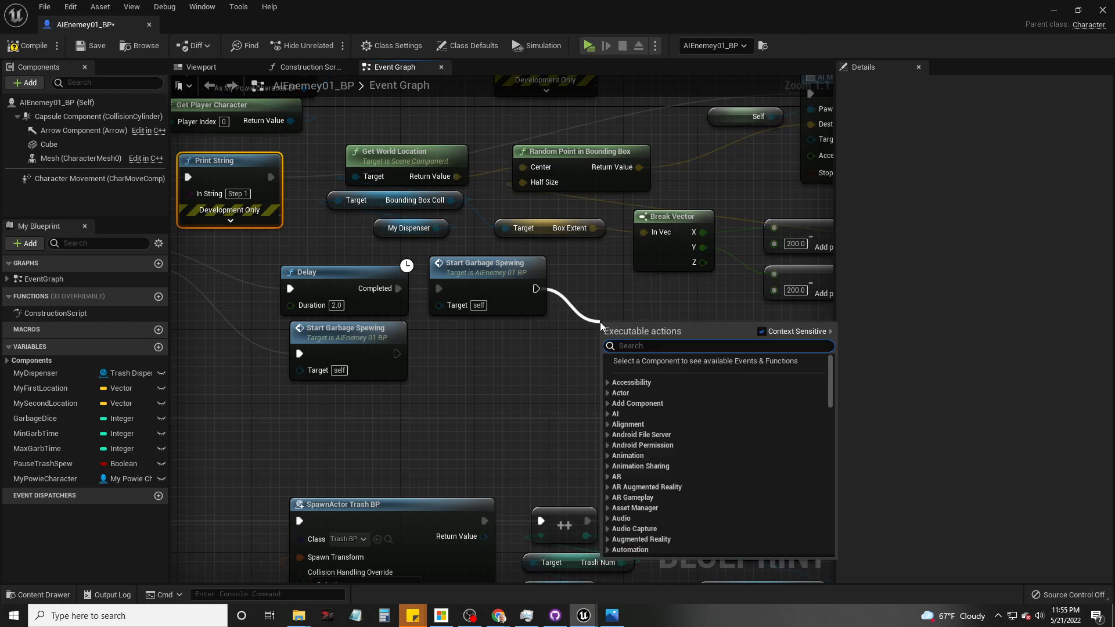
{"action": "type", "text": "print"}
{"action": "key", "text": "Return"}
{"action": "left_click", "coordinate": [651, 363]}
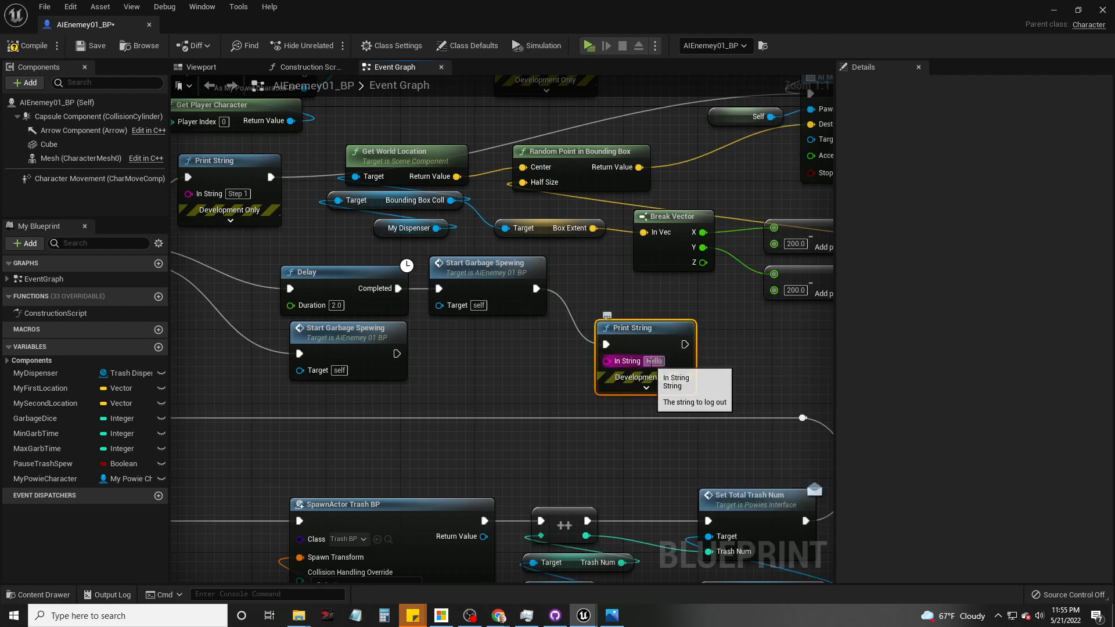
{"action": "type", "text": "step 3"}
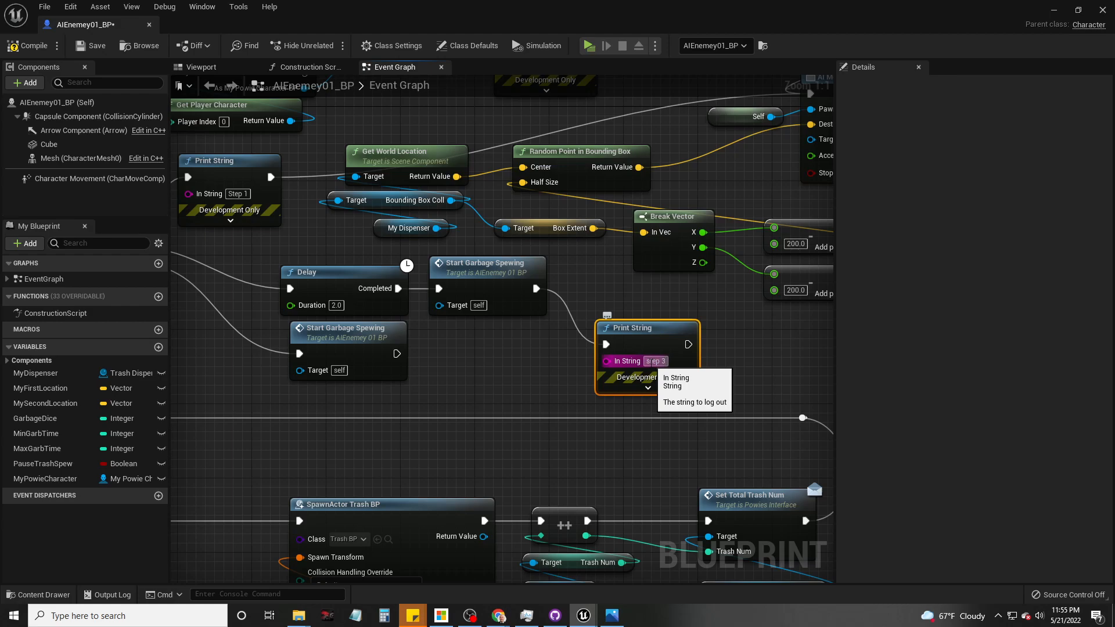
{"action": "key", "text": "Return"}
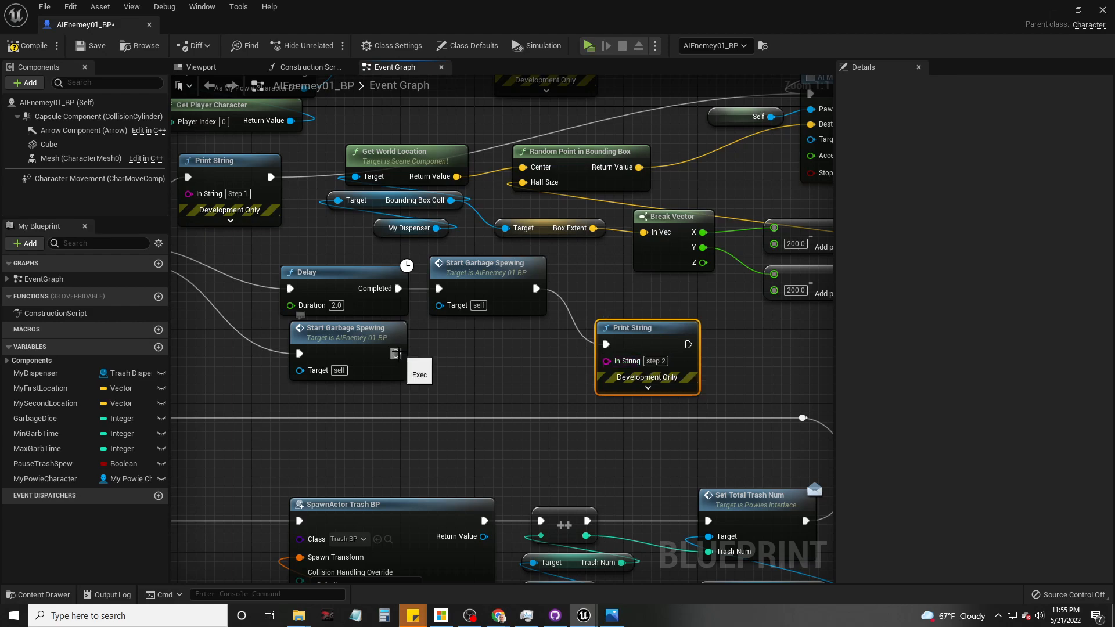
Step: Add a Print String reading "Step 3" after the Start Garbage Spewing call on the Then 3 branch, and compile the Blueprint
{"action": "left_click_drag", "start_coordinate": [395, 355], "coordinate": [446, 365]}
{"action": "type", "text": "print"}
{"action": "key", "text": "Return"}
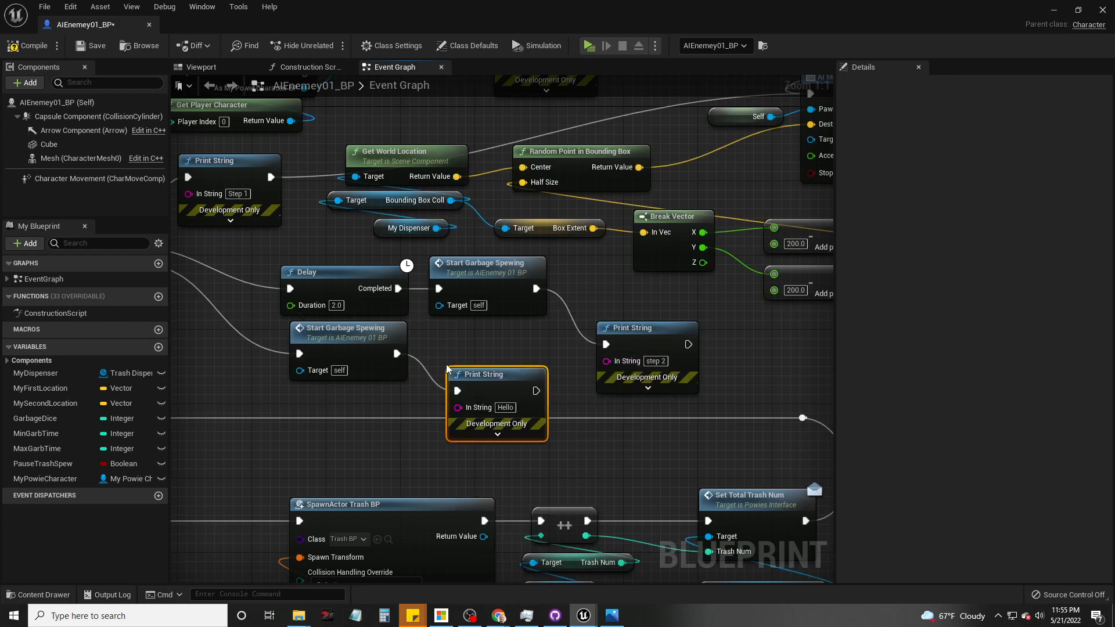
{"action": "left_click", "coordinate": [512, 408]}
{"action": "type", "text": "Step"}
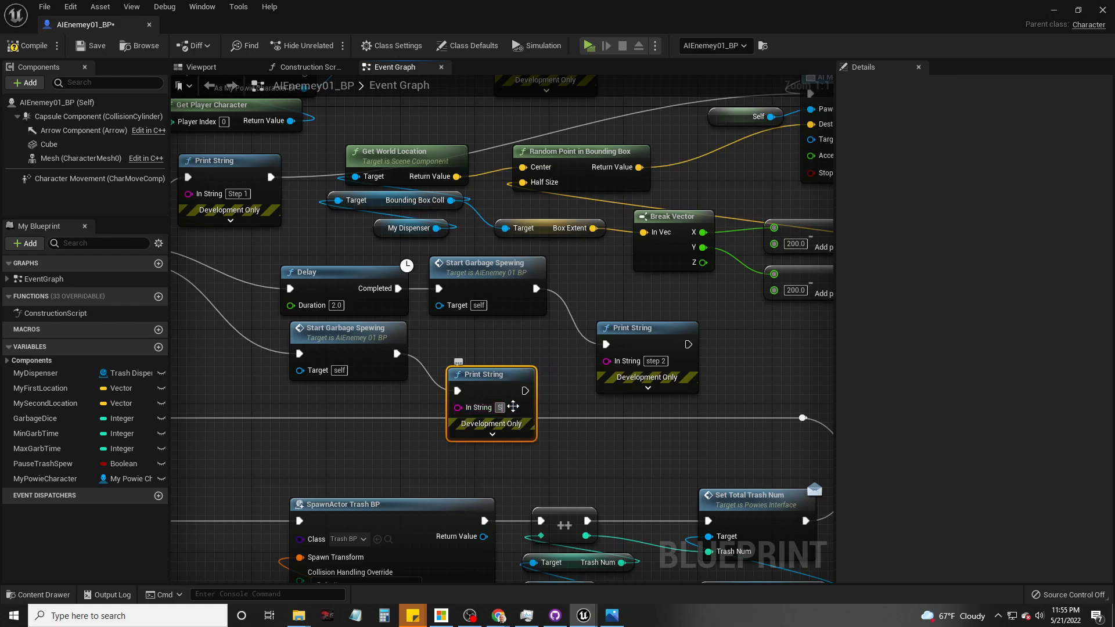
{"action": "type", "text": " 3"}
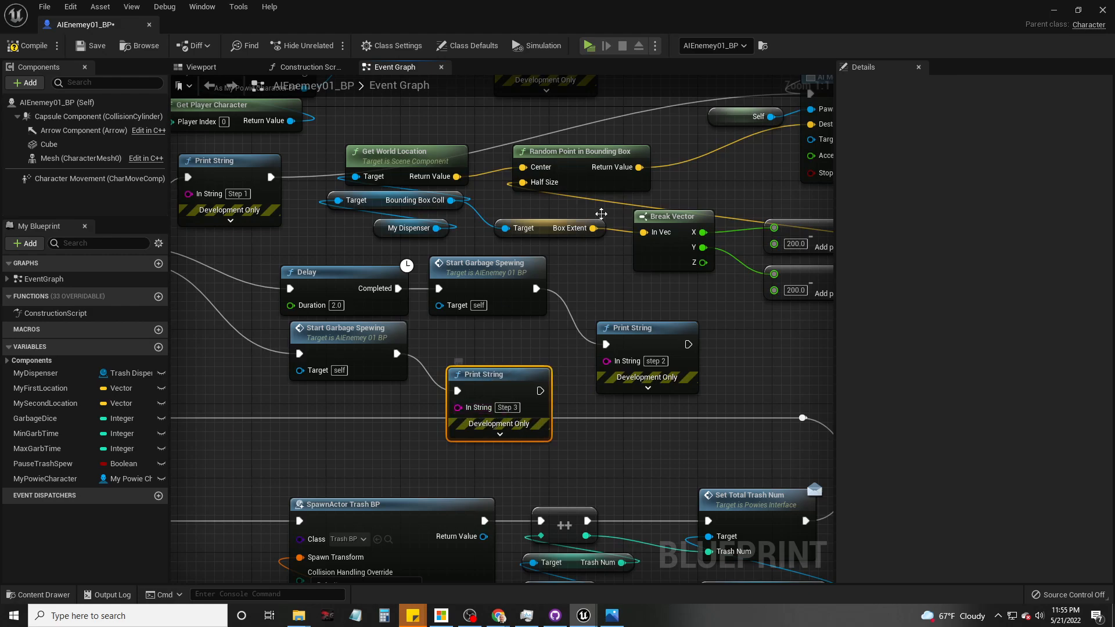
{"action": "left_click", "coordinate": [40, 50]}
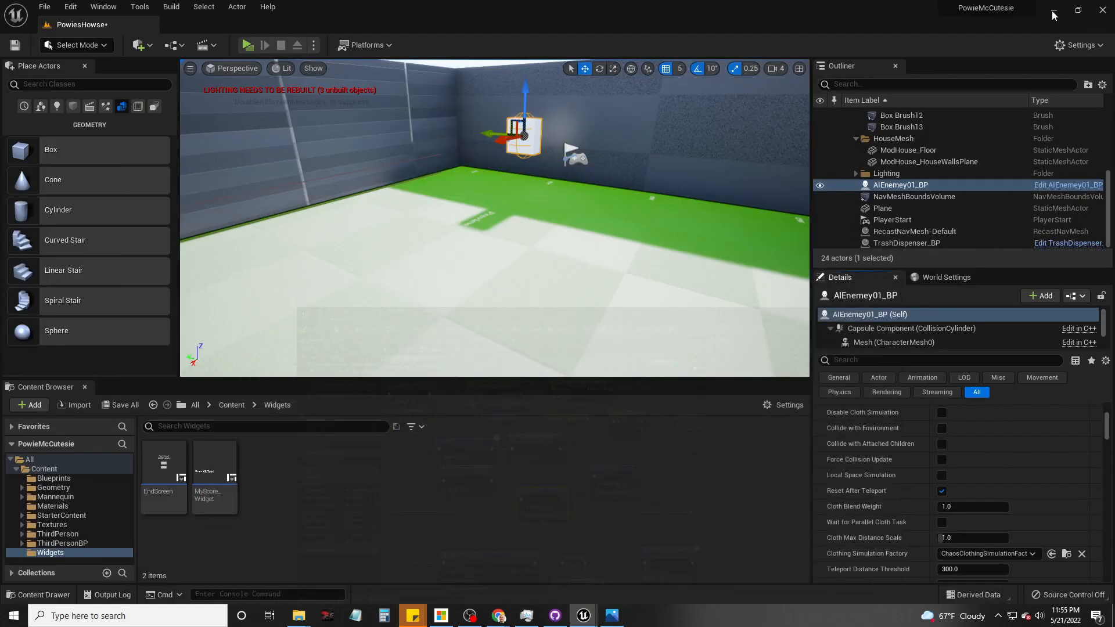
Step: Return to the PowiesHowse level and run a short play-test to watch the enemy at startup
{"action": "left_click", "coordinate": [1054, 10]}
{"action": "left_click", "coordinate": [247, 45]}
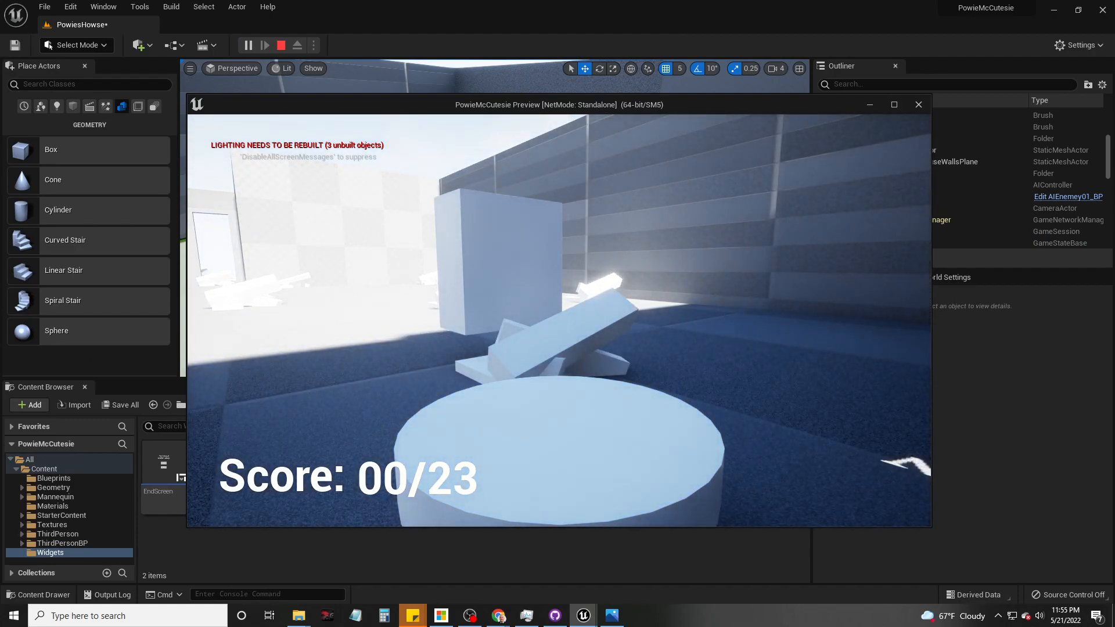
{"action": "key", "text": "Escape"}
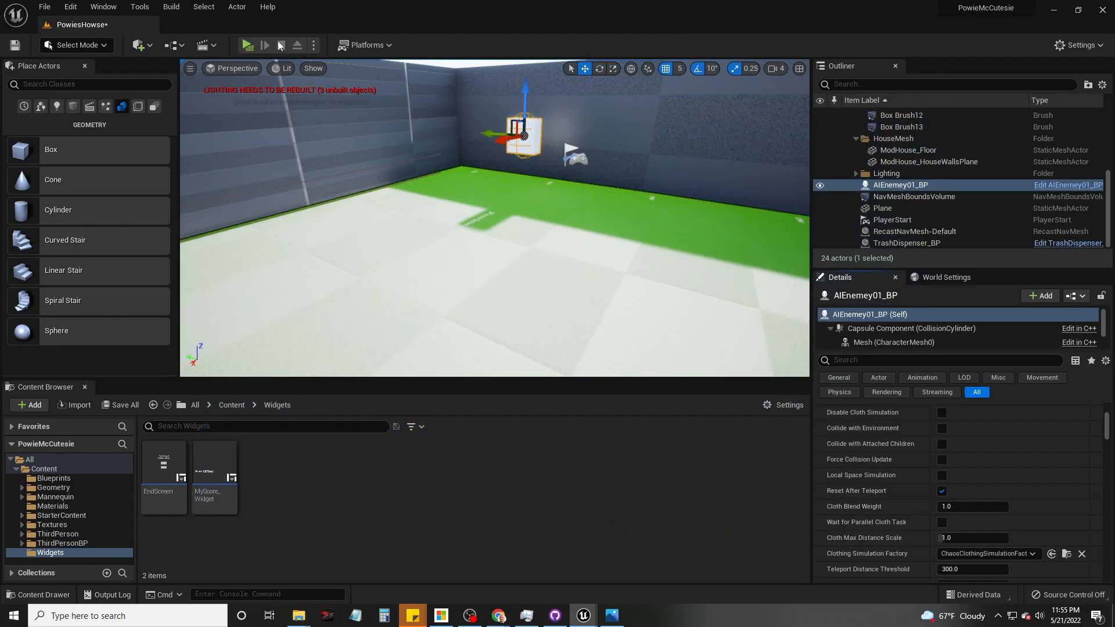
Step: Play-test the level again, driving around to collect trash while watching the enemy block, and end the session
{"action": "left_click", "coordinate": [248, 45]}
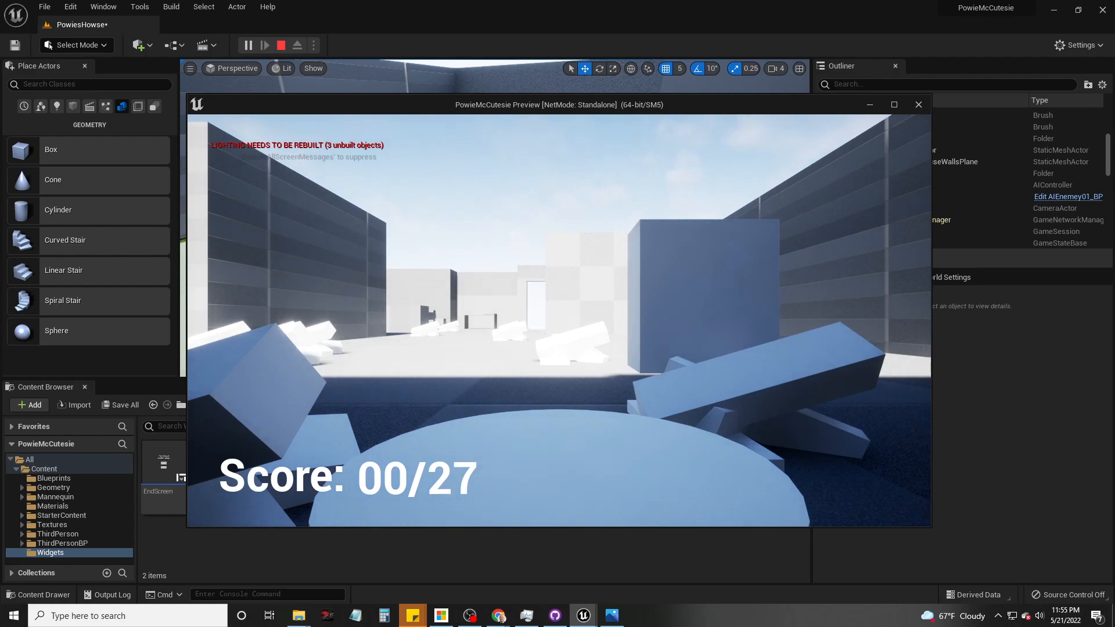
{"action": "left_click", "coordinate": [651, 318]}
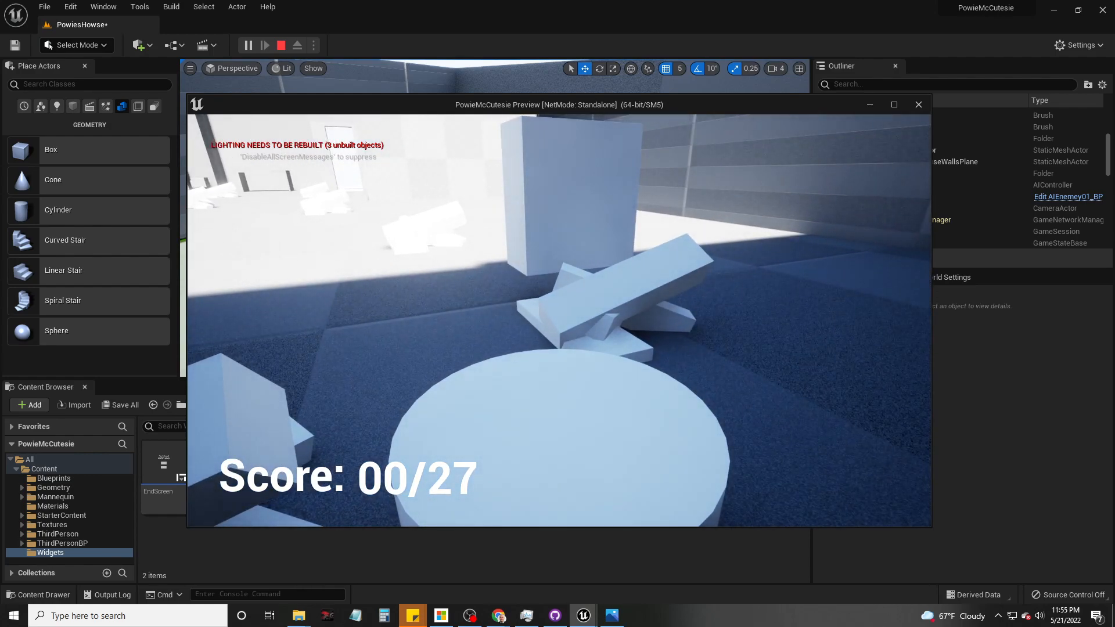
{"action": "key", "text": "space"}
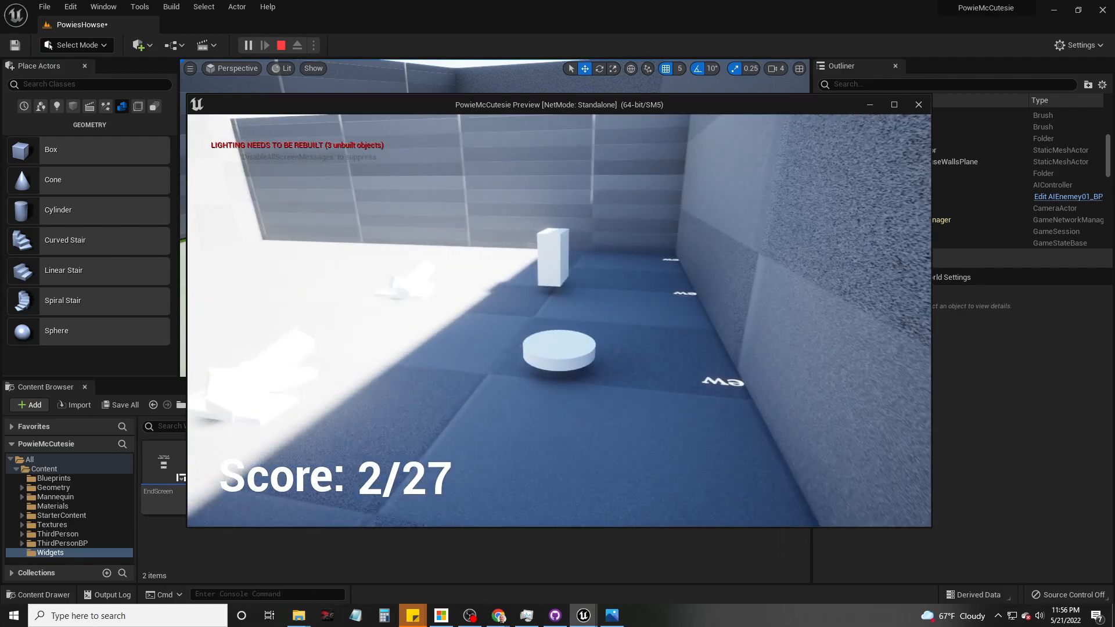
{"action": "key", "text": "w"}
{"action": "key", "text": "w"}
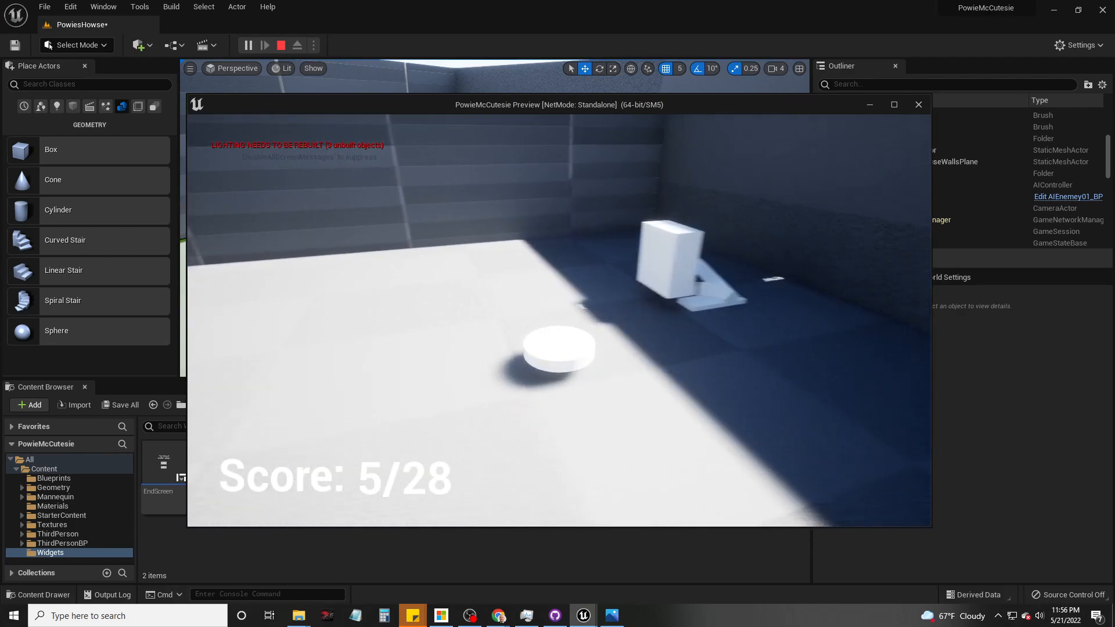
{"action": "key", "text": "w"}
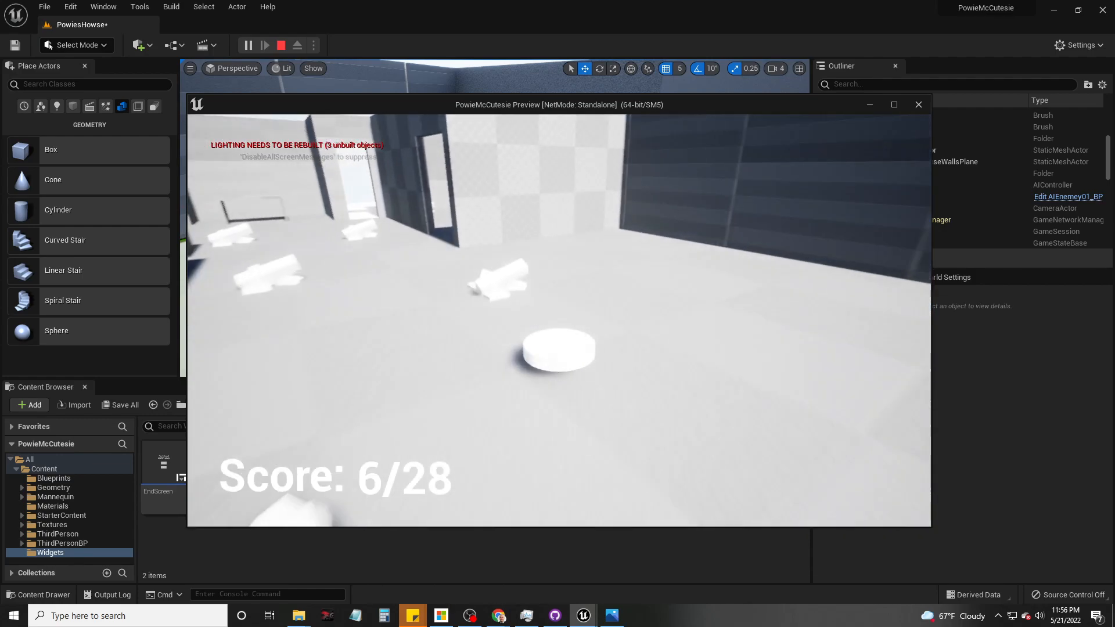
{"action": "key", "text": "w"}
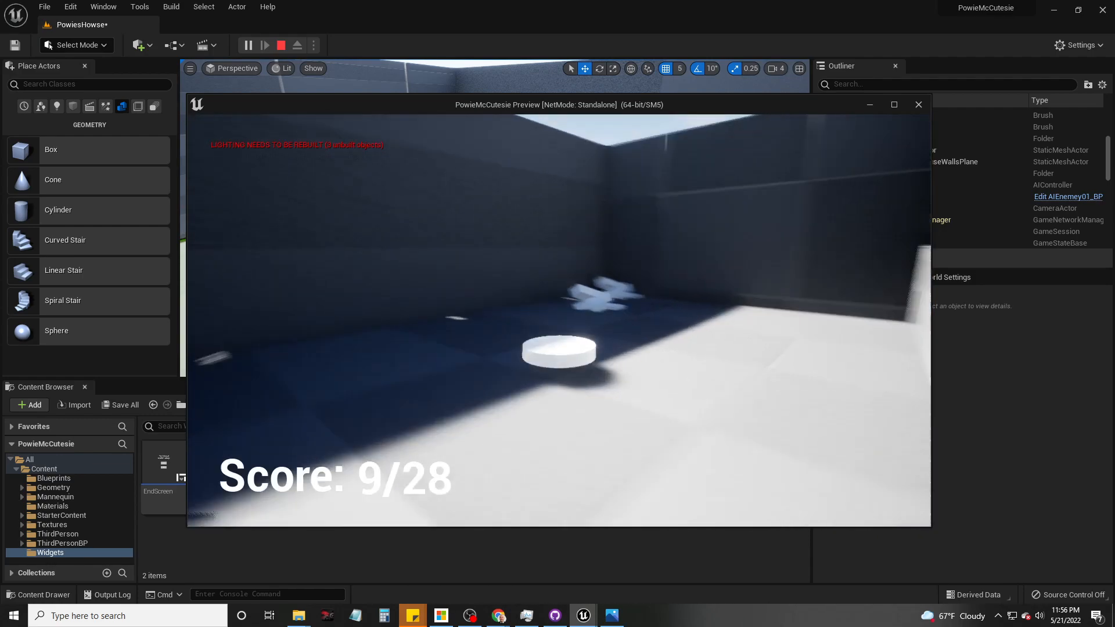
{"action": "key", "text": "w"}
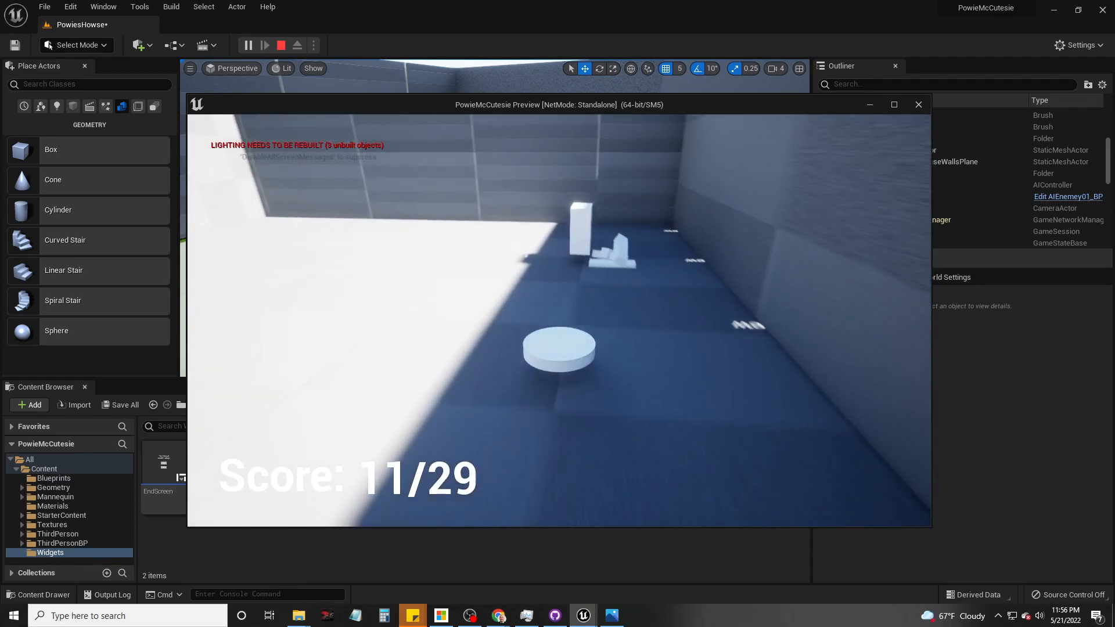
{"action": "key", "text": "w"}
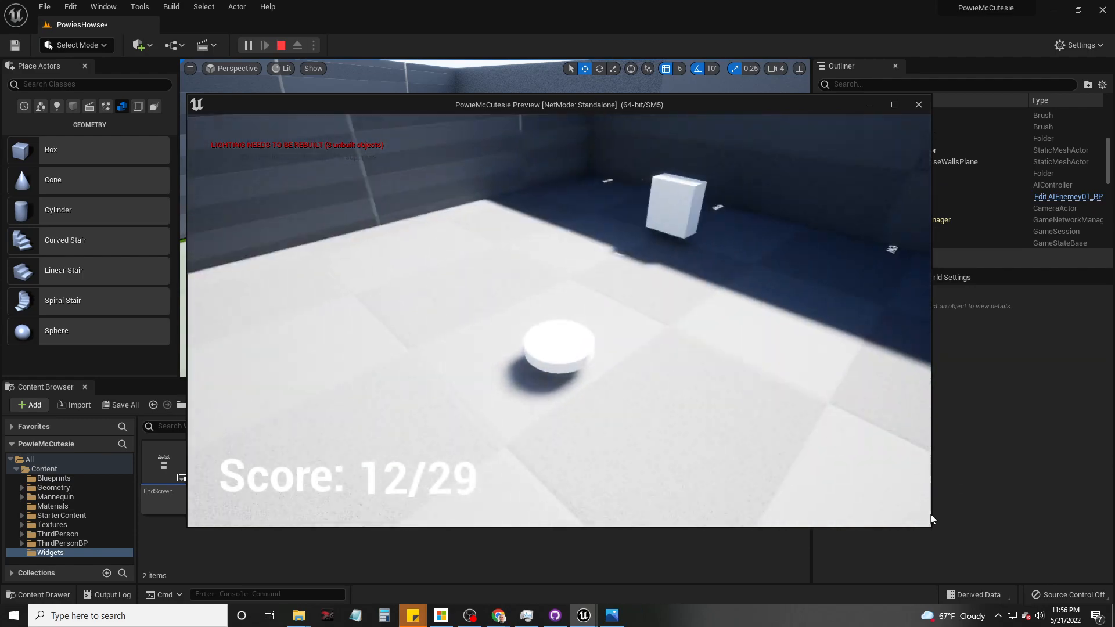
{"action": "key", "text": "Escape"}
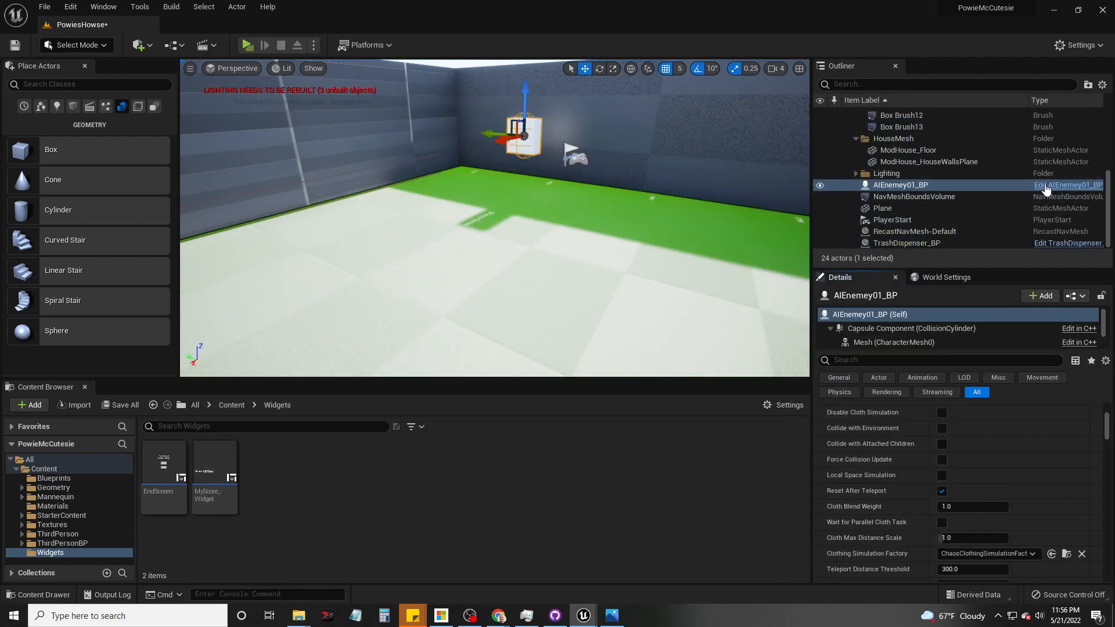
Step: In AIEnemey01_BP, set the Cube component's Collision Presets to BlockAll, then compile and save the Blueprint
{"action": "left_click", "coordinate": [1067, 185]}
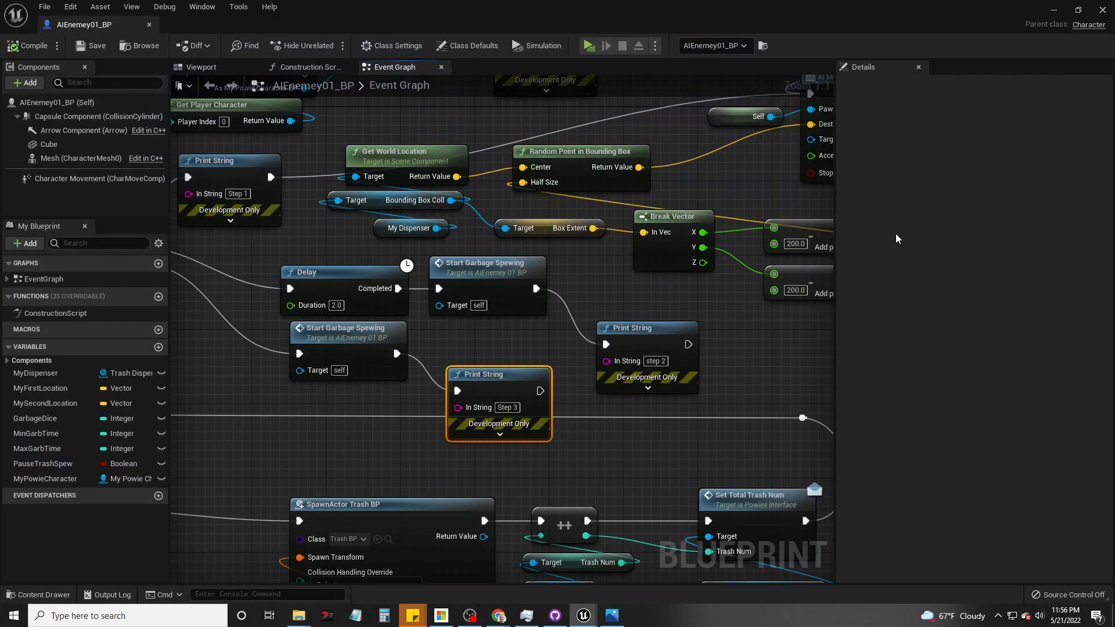
{"action": "left_click", "coordinate": [201, 67]}
{"action": "left_click", "coordinate": [494, 332]}
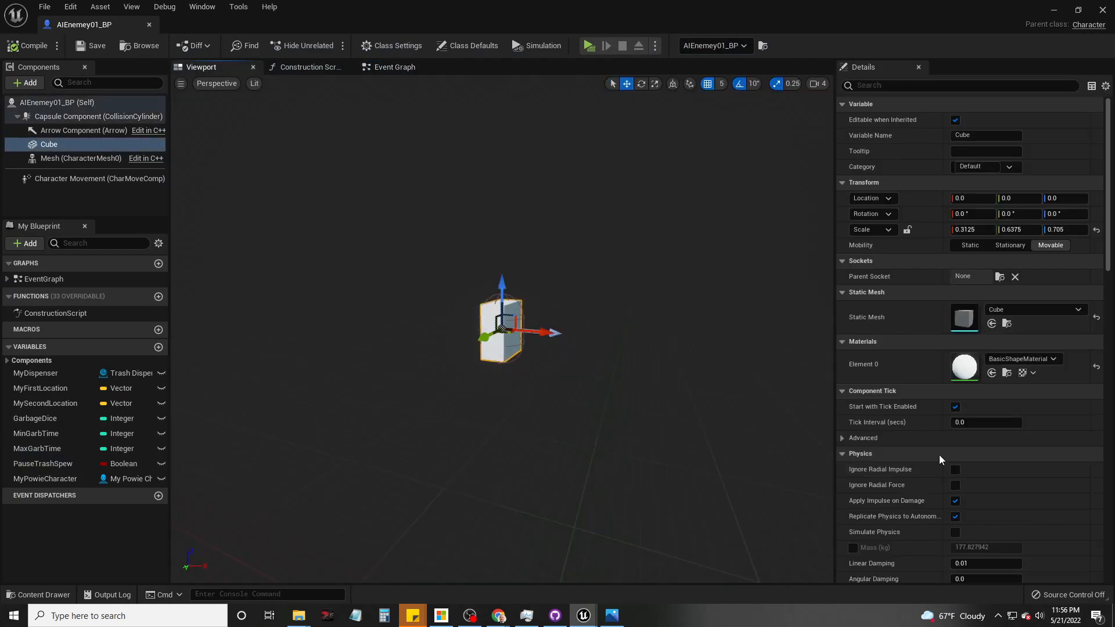
{"action": "scroll", "coordinate": [922, 499], "scroll_direction": "down", "scroll_amount": 6}
{"action": "scroll", "coordinate": [922, 499], "scroll_direction": "down", "scroll_amount": 3}
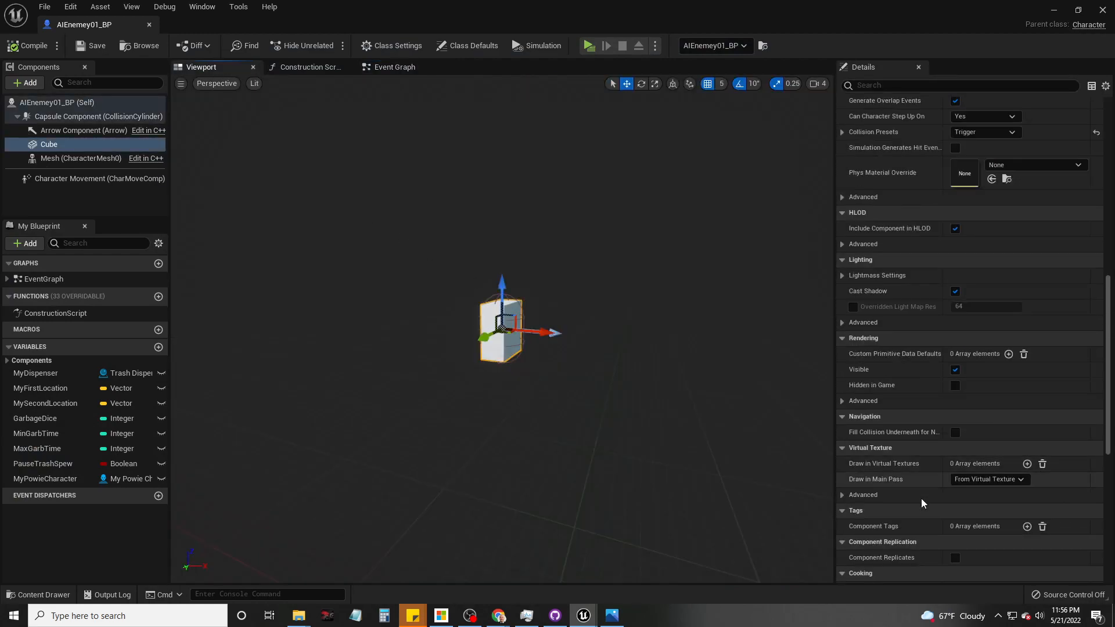
{"action": "scroll", "coordinate": [922, 499], "scroll_direction": "up", "scroll_amount": 10}
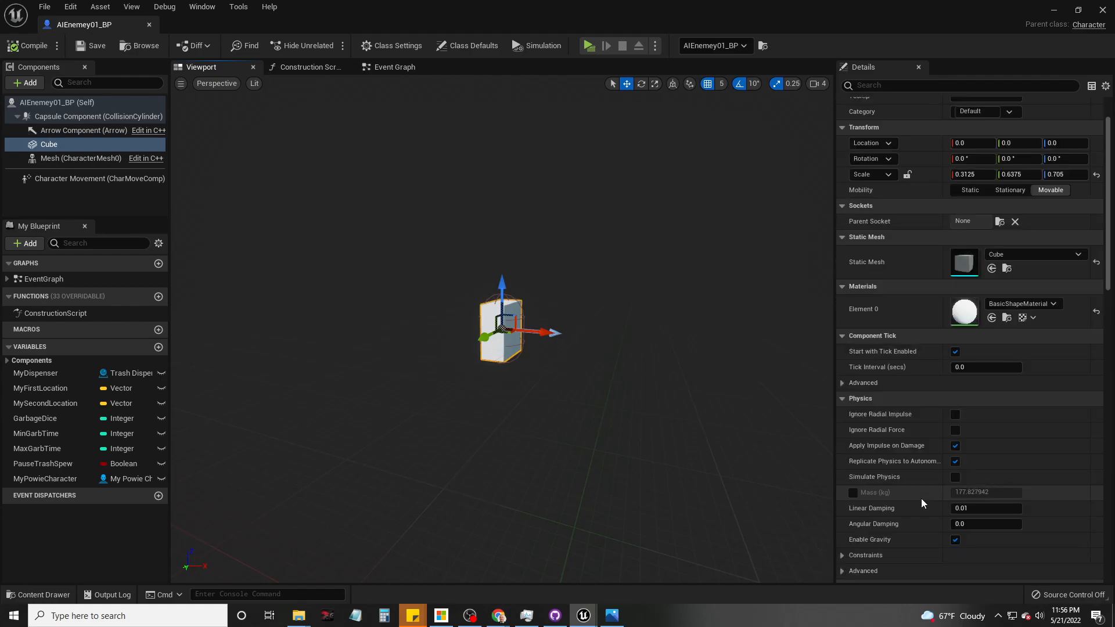
{"action": "left_click_drag", "start_coordinate": [1109, 259], "coordinate": [1079, 390]}
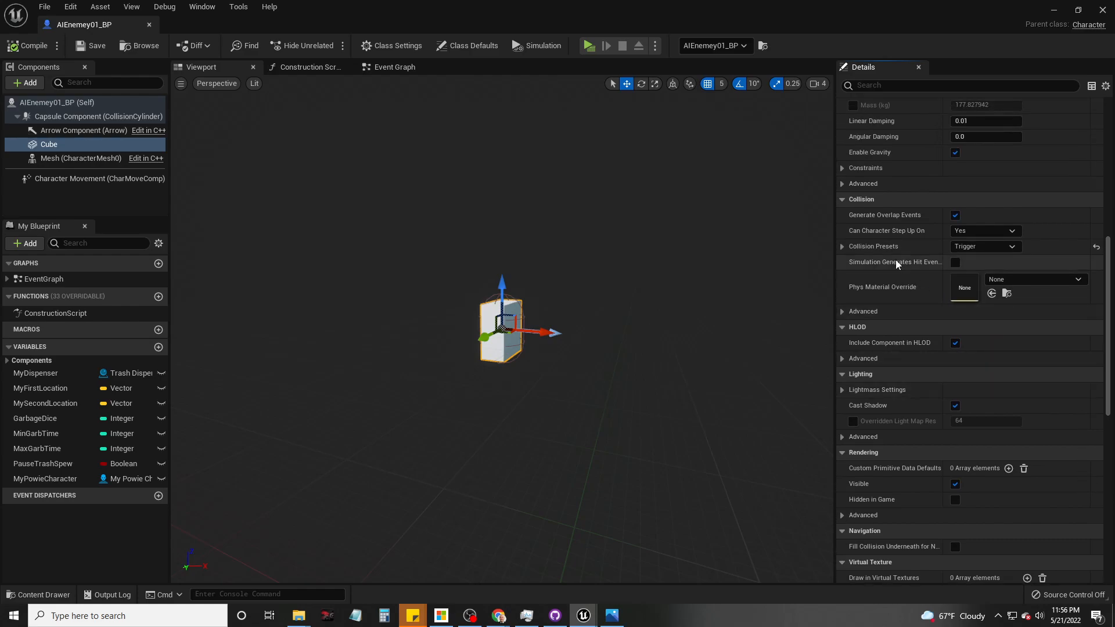
{"action": "left_click", "coordinate": [1009, 247]}
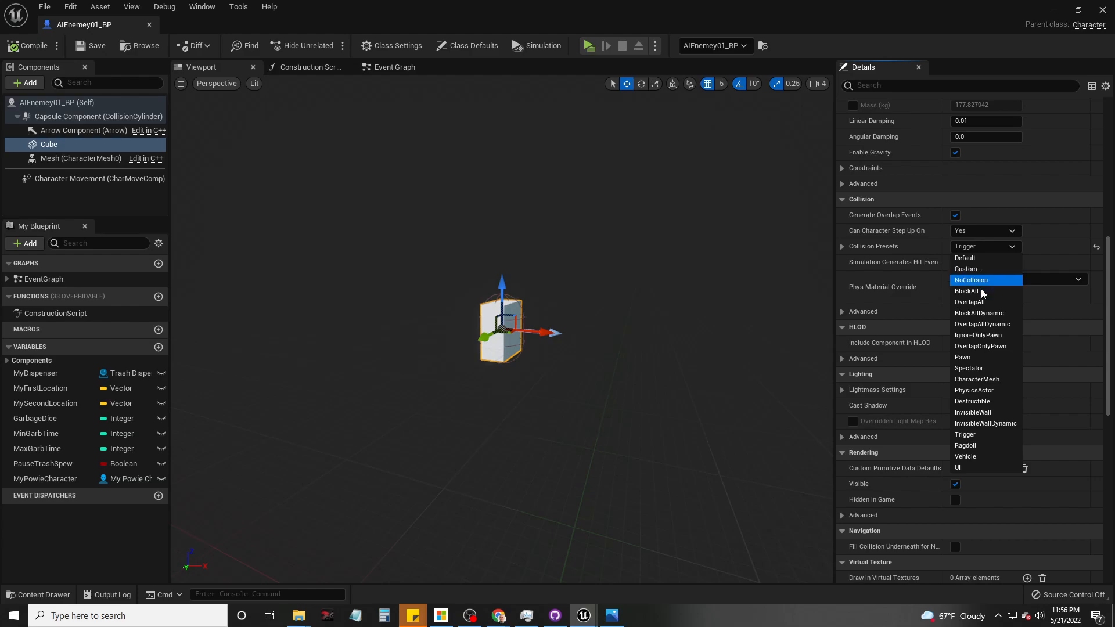
{"action": "left_click", "coordinate": [967, 291]}
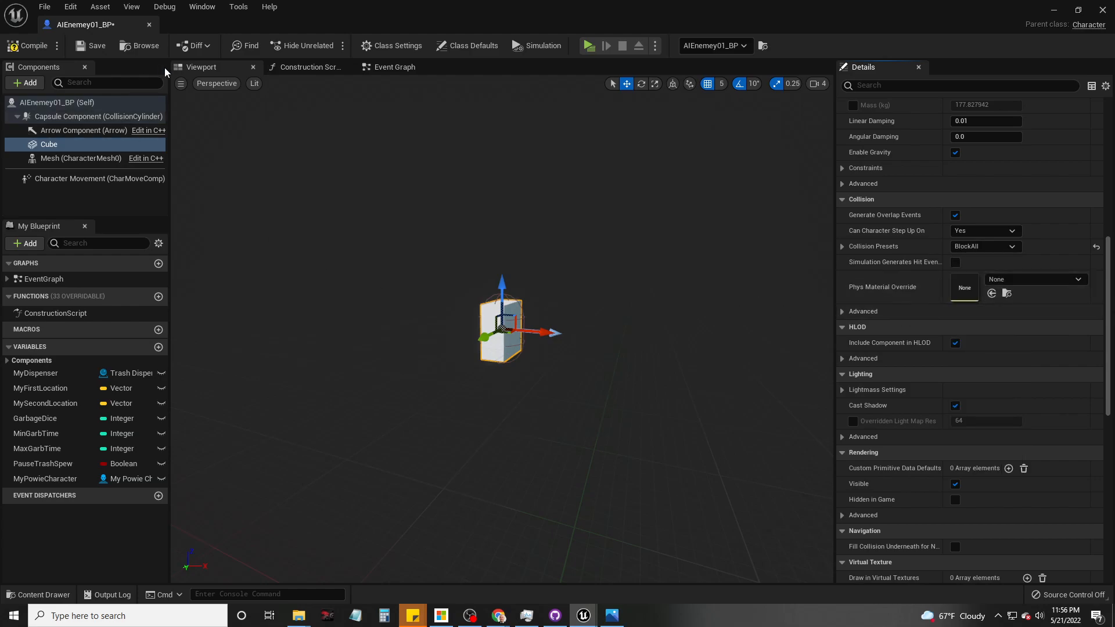
{"action": "left_click", "coordinate": [27, 46]}
{"action": "left_click", "coordinate": [92, 45]}
Step: Play-test the level with the enemy cube's new collision preset and stop the session
{"action": "left_click", "coordinate": [1053, 10]}
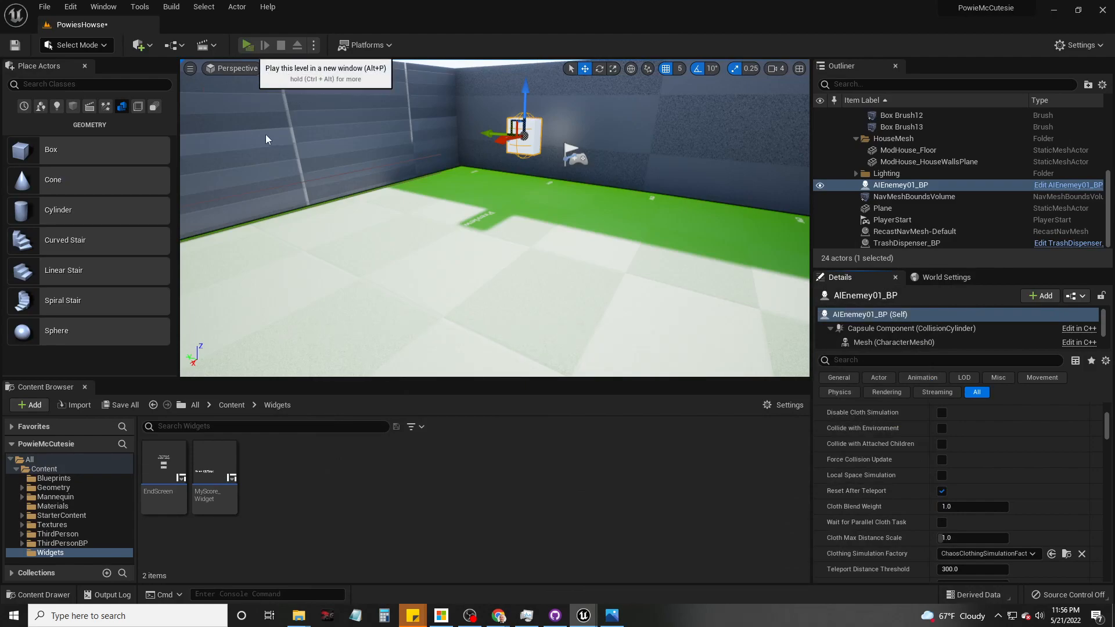
{"action": "left_click", "coordinate": [243, 47]}
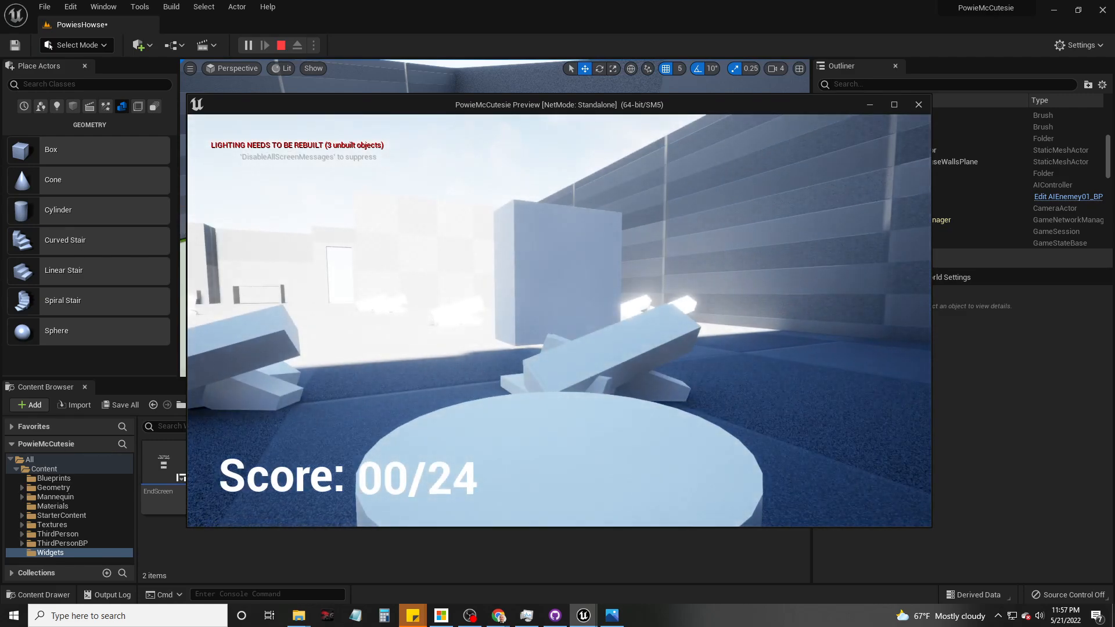
{"action": "key", "text": "Escape"}
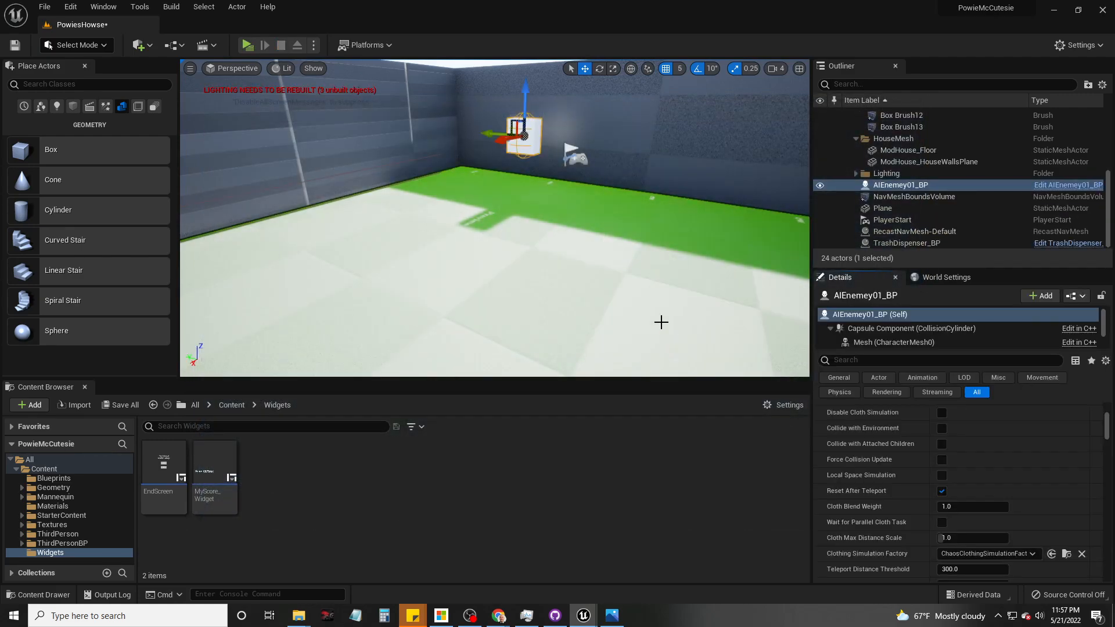
Step: Raise the AIEnemey01_BP actor higher above the floor, run the level in Simulate mode to watch it, and stop the simulation
{"action": "left_click_drag", "start_coordinate": [525, 99], "coordinate": [527, 32]}
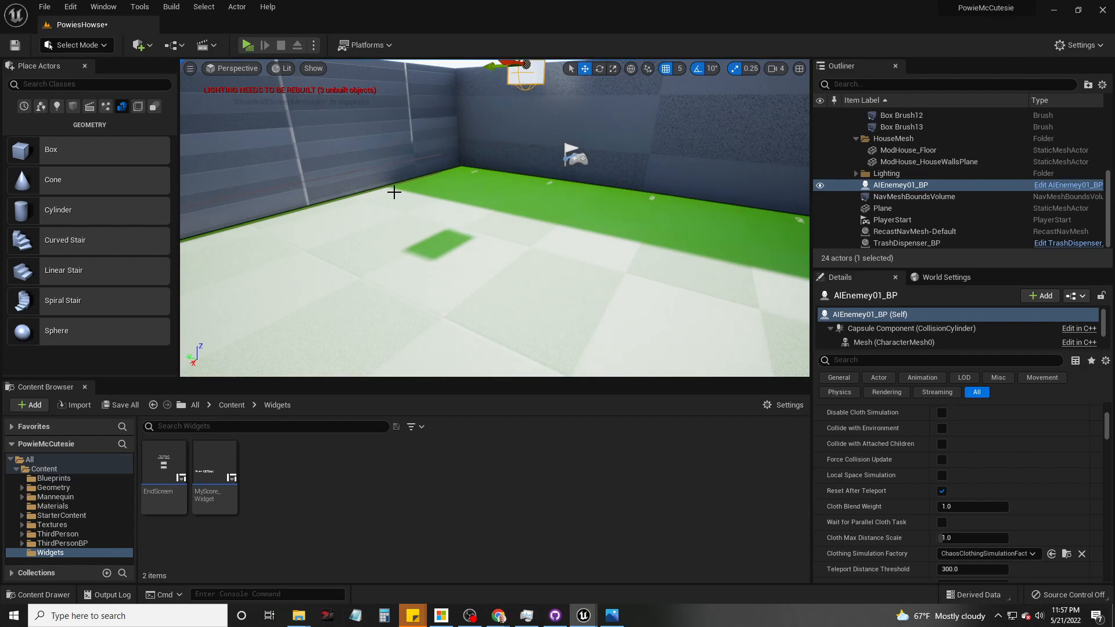
{"action": "right_click_drag", "start_coordinate": [394, 191], "coordinate": [409, 163]}
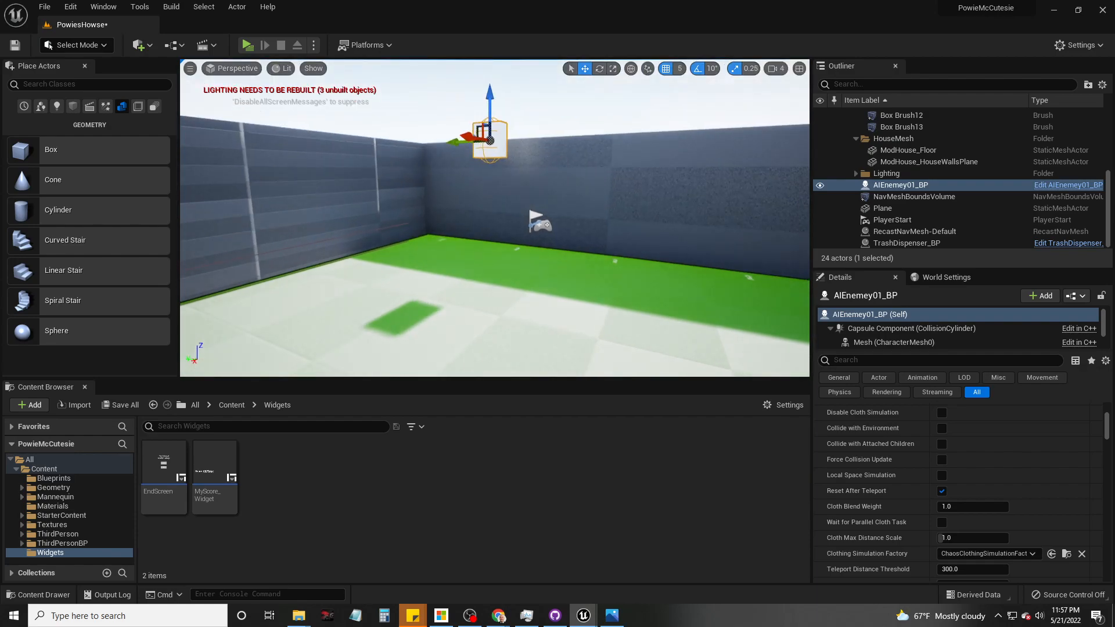
{"action": "left_click", "coordinate": [313, 46]}
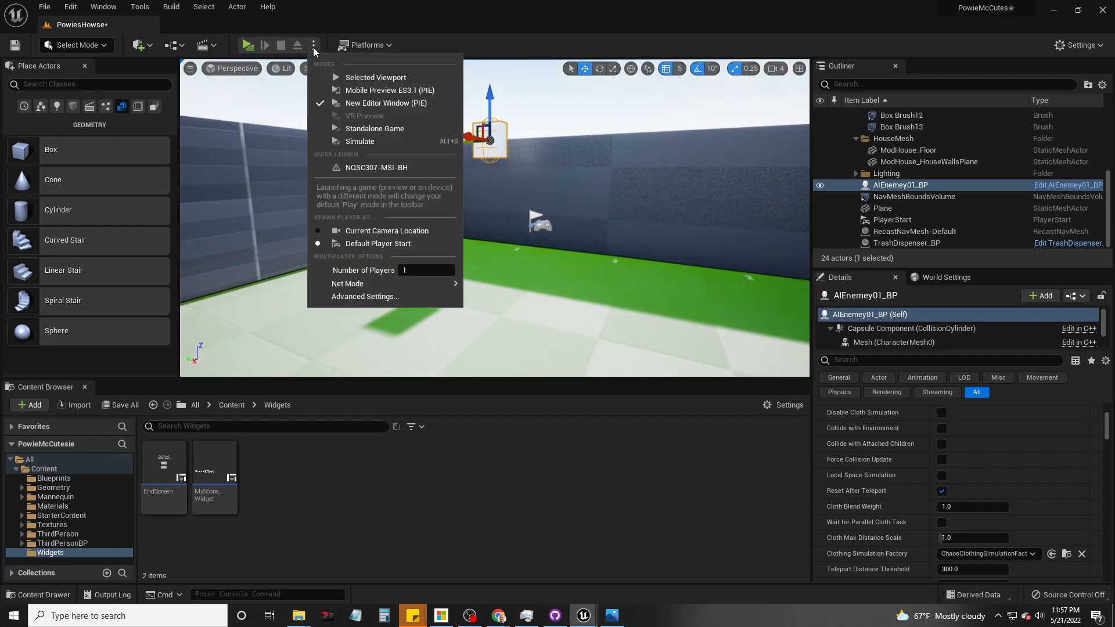
{"action": "left_click", "coordinate": [360, 142]}
{"action": "right_click_drag", "start_coordinate": [495, 218], "coordinate": [527, 228]}
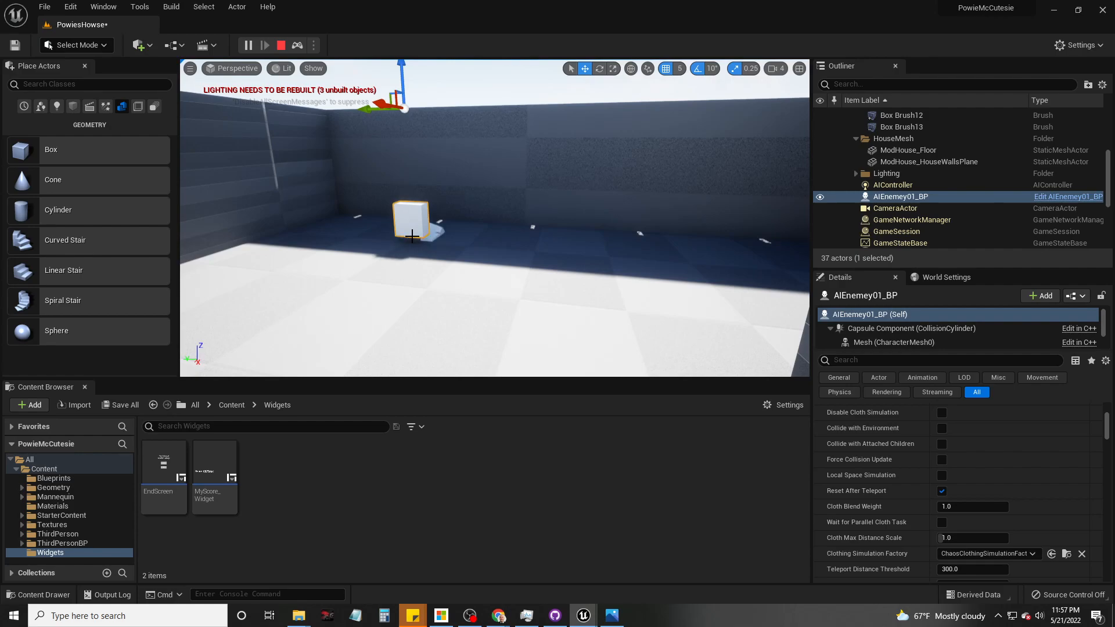
{"action": "left_click", "coordinate": [281, 45]}
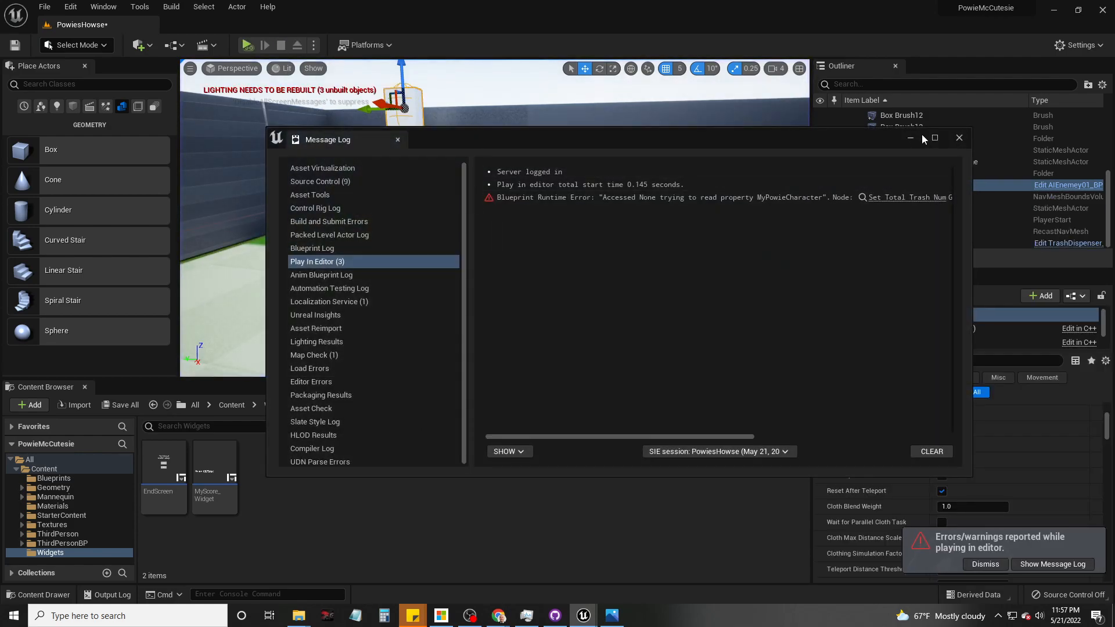
Step: Trace the MyPowieCharacter runtime error to its Set Total Trash Num node and examine the Event Graph's startup Sequence and garbage-spewing logic
{"action": "left_click", "coordinate": [890, 197]}
{"action": "right_click_drag", "start_coordinate": [367, 284], "coordinate": [497, 250]}
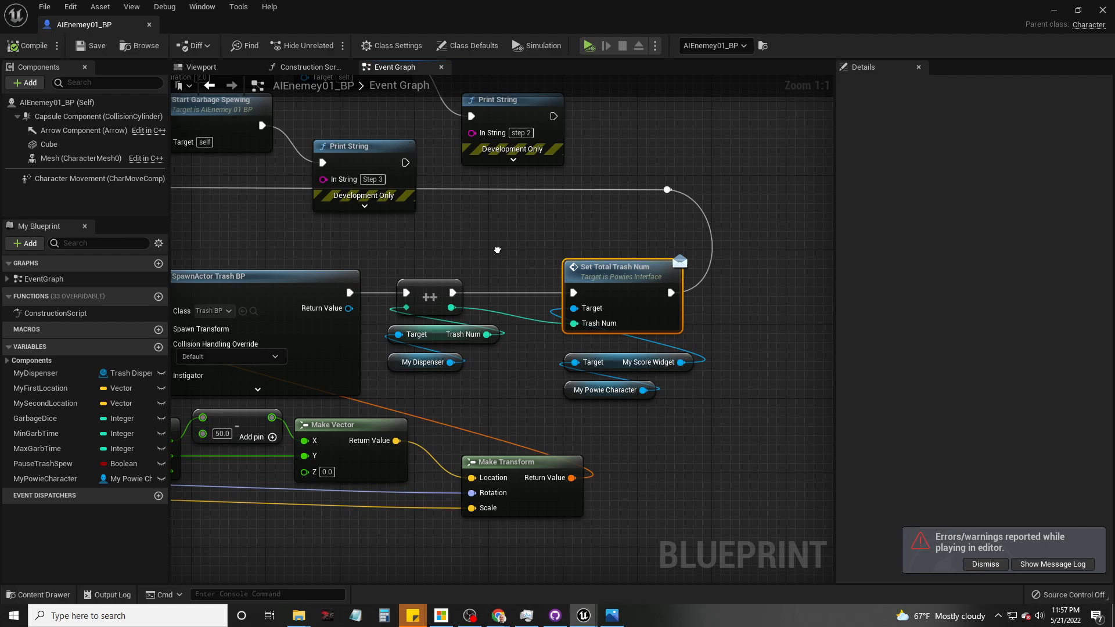
{"action": "left_click_drag", "start_coordinate": [778, 17], "coordinate": [590, 42]}
{"action": "left_click", "coordinate": [898, 44]}
{"action": "right_click_drag", "start_coordinate": [447, 287], "coordinate": [755, 317]}
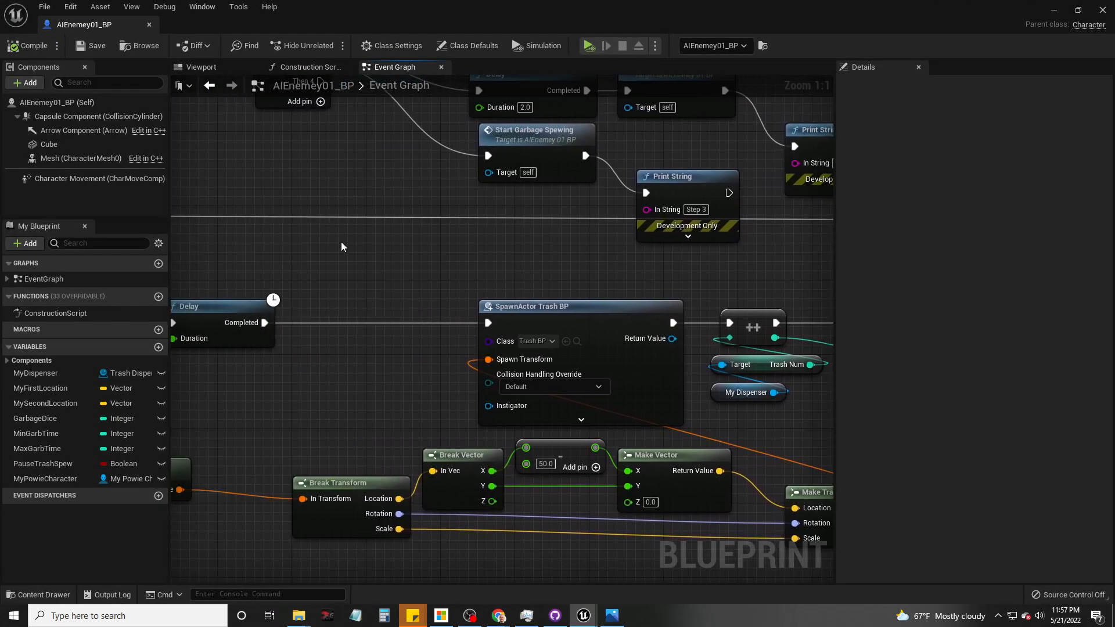
{"action": "scroll", "coordinate": [342, 246], "scroll_direction": "down", "scroll_amount": 8}
{"action": "scroll", "coordinate": [277, 259], "scroll_direction": "up", "scroll_amount": 6}
{"action": "right_click_drag", "start_coordinate": [302, 219], "coordinate": [514, 322]}
{"action": "scroll", "coordinate": [531, 323], "scroll_direction": "up", "scroll_amount": 2}
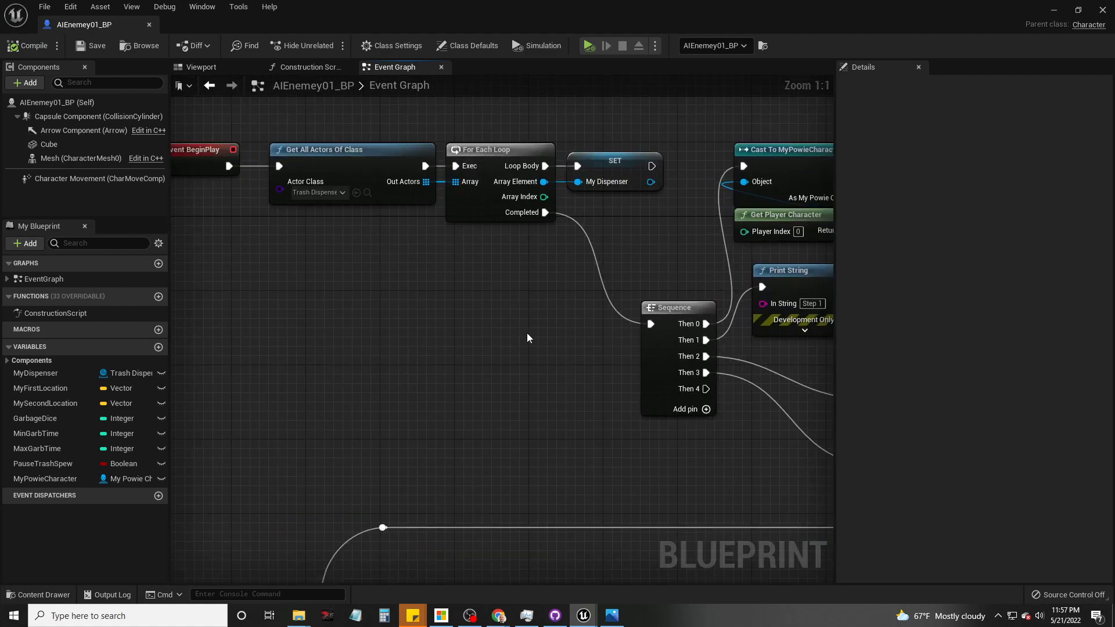
{"action": "scroll", "coordinate": [481, 370], "scroll_direction": "down", "scroll_amount": 4}
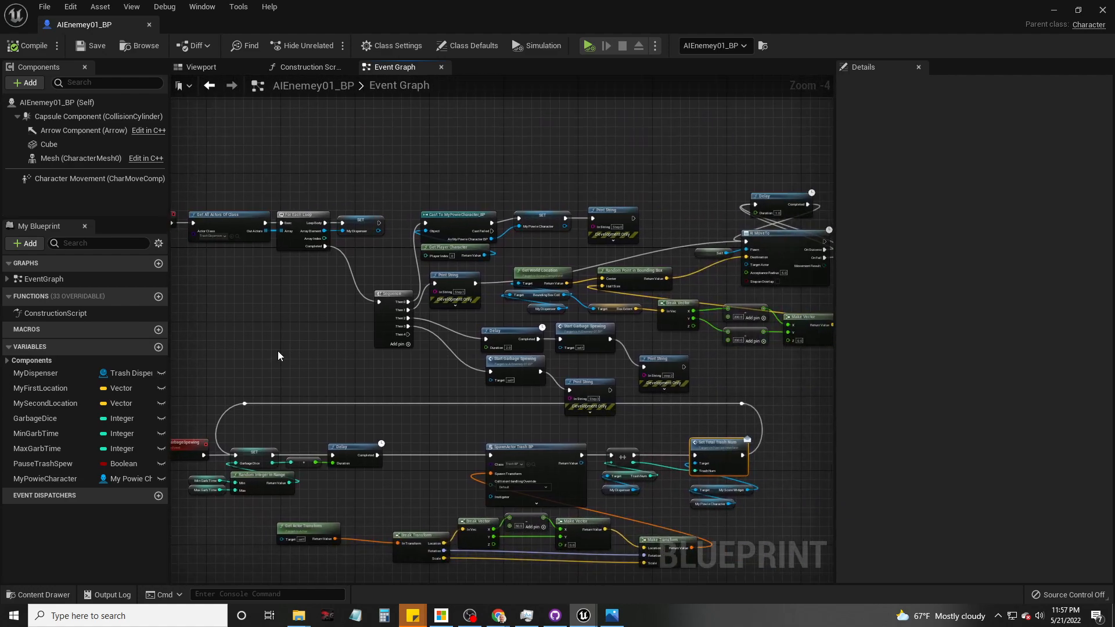
{"action": "scroll", "coordinate": [333, 323], "scroll_direction": "up", "scroll_amount": 3}
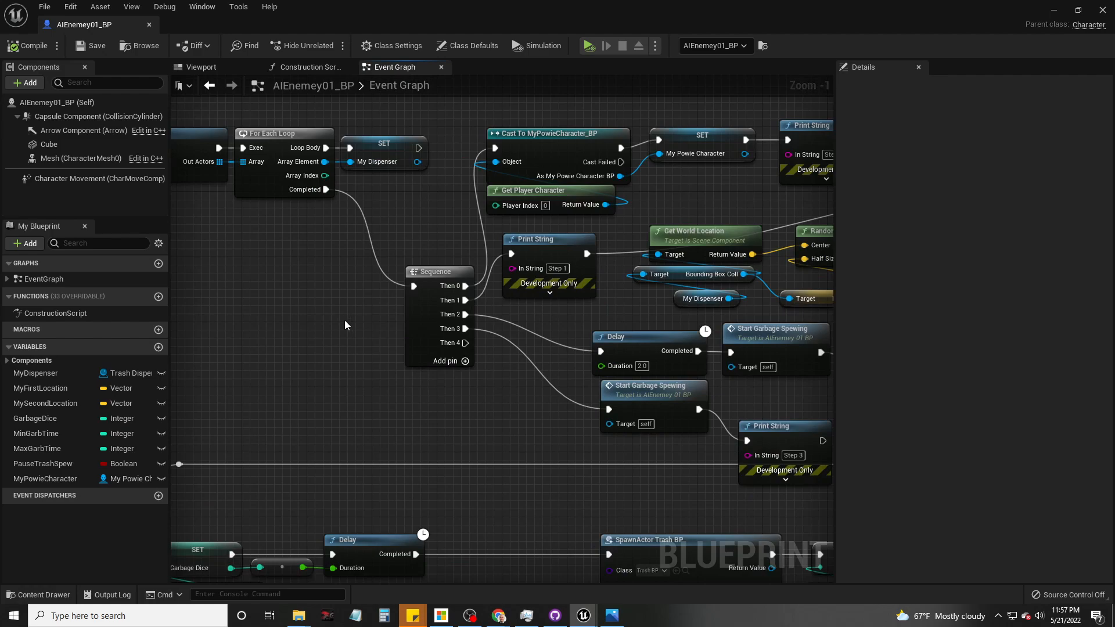
Step: Rewire the startup logic so For Each Loop's Completed runs Cast To MyPowieCharacter_BP and the Step 0 Print String triggers the Sequence
{"action": "right_click_drag", "start_coordinate": [532, 327], "coordinate": [649, 358]}
{"action": "right_click_drag", "start_coordinate": [424, 320], "coordinate": [337, 270]}
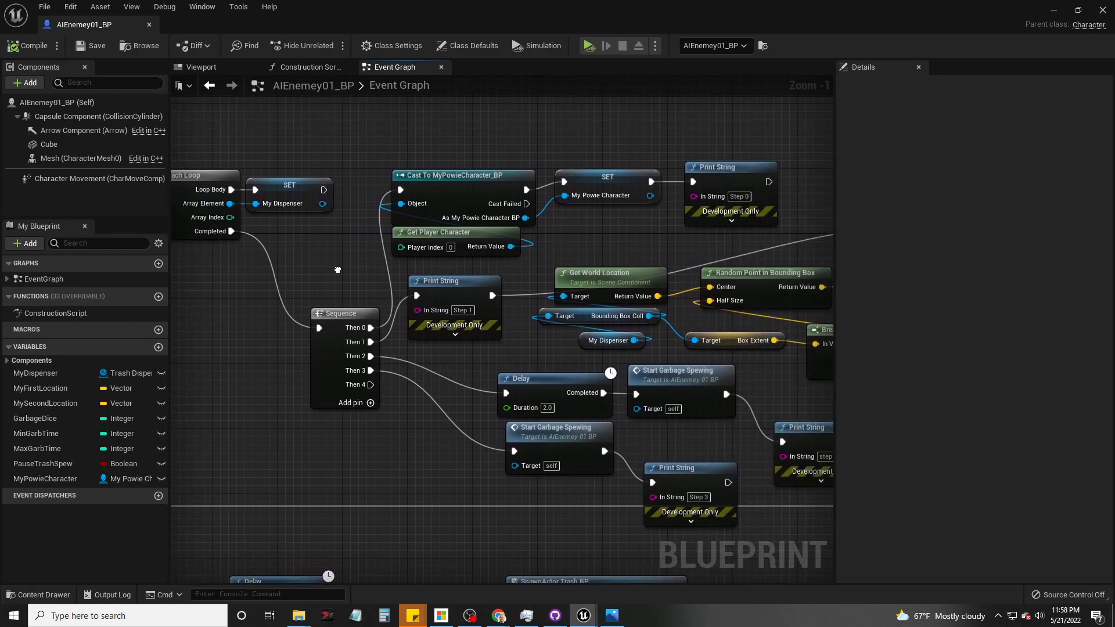
{"action": "left_click_drag", "start_coordinate": [323, 189], "coordinate": [401, 192]}
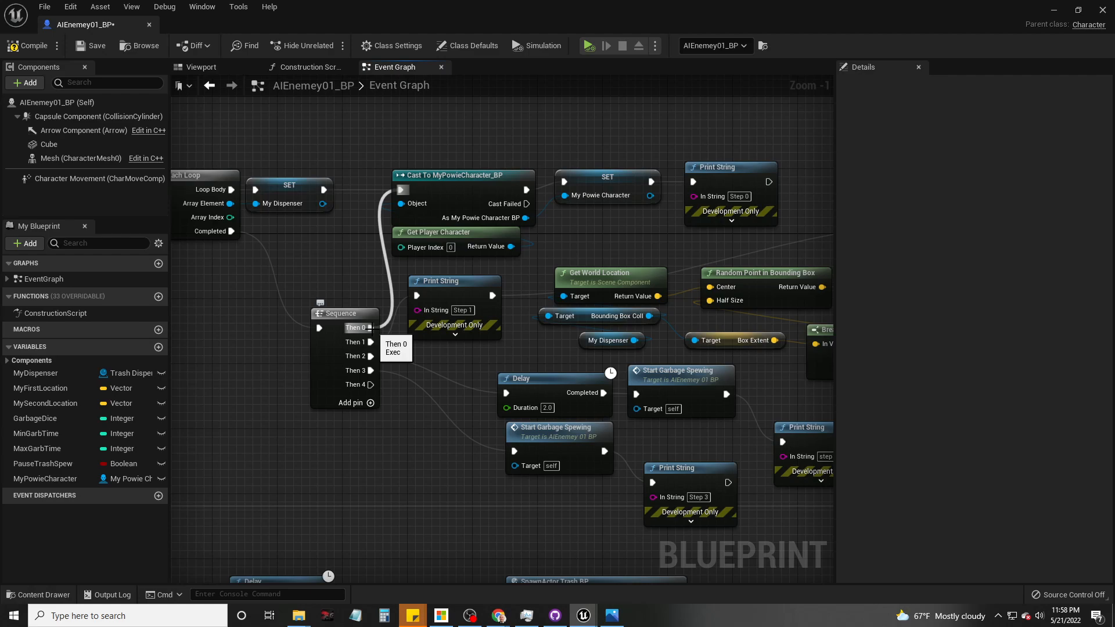
{"action": "left_click", "coordinate": [370, 327], "text": "alt"}
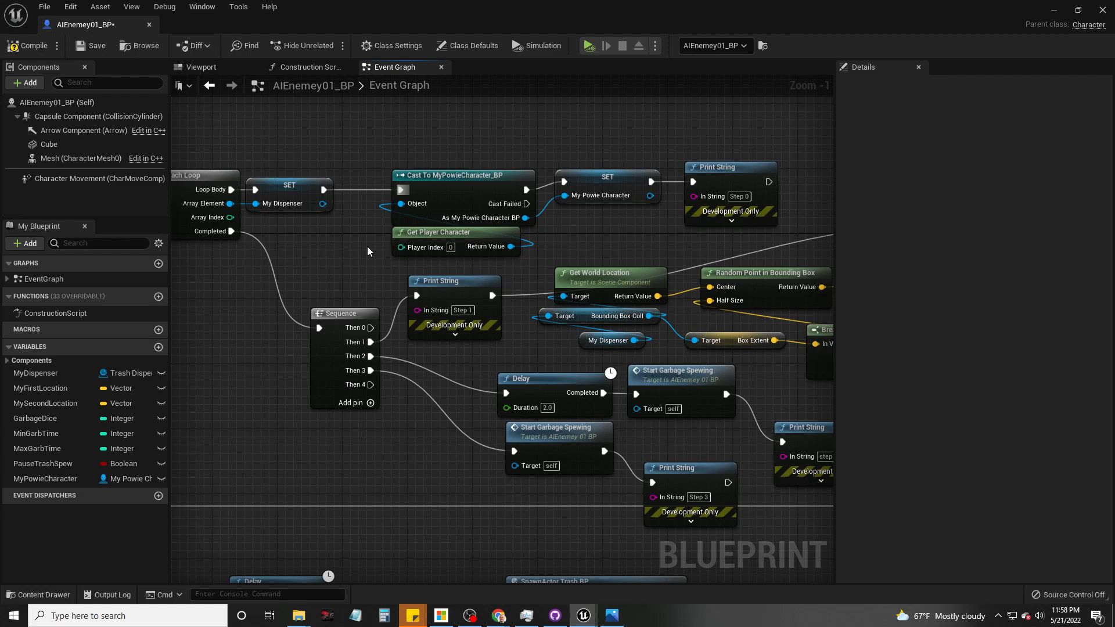
{"action": "left_click_drag", "start_coordinate": [231, 231], "coordinate": [401, 191]}
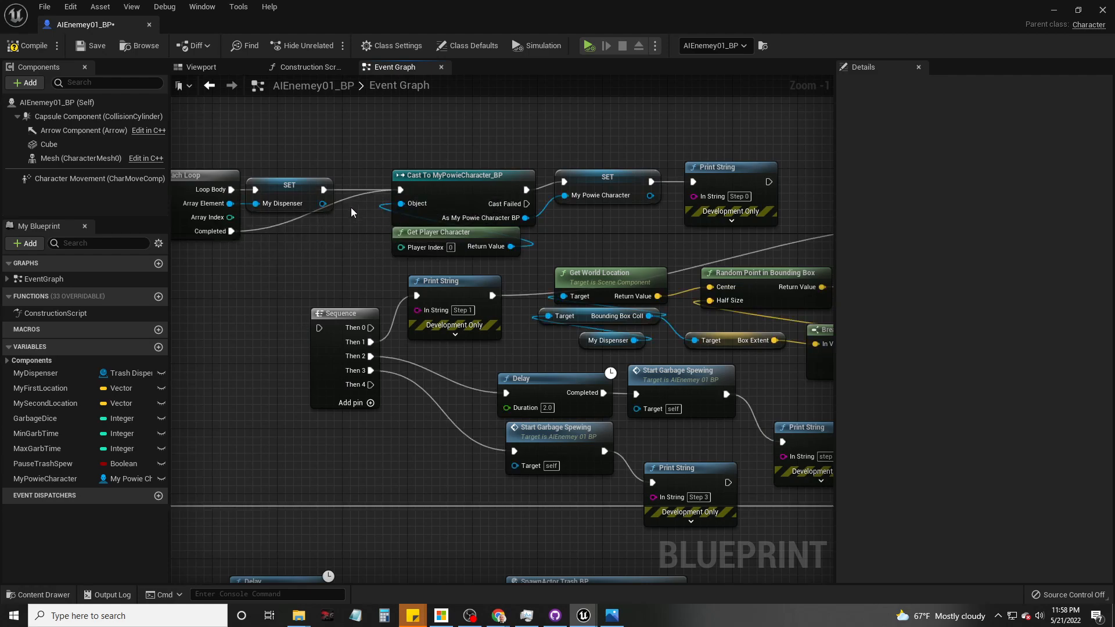
{"action": "left_click", "coordinate": [323, 190], "text": "alt"}
{"action": "right_click_drag", "start_coordinate": [604, 239], "coordinate": [481, 212]}
{"action": "left_click_drag", "start_coordinate": [645, 155], "coordinate": [265, 301]}
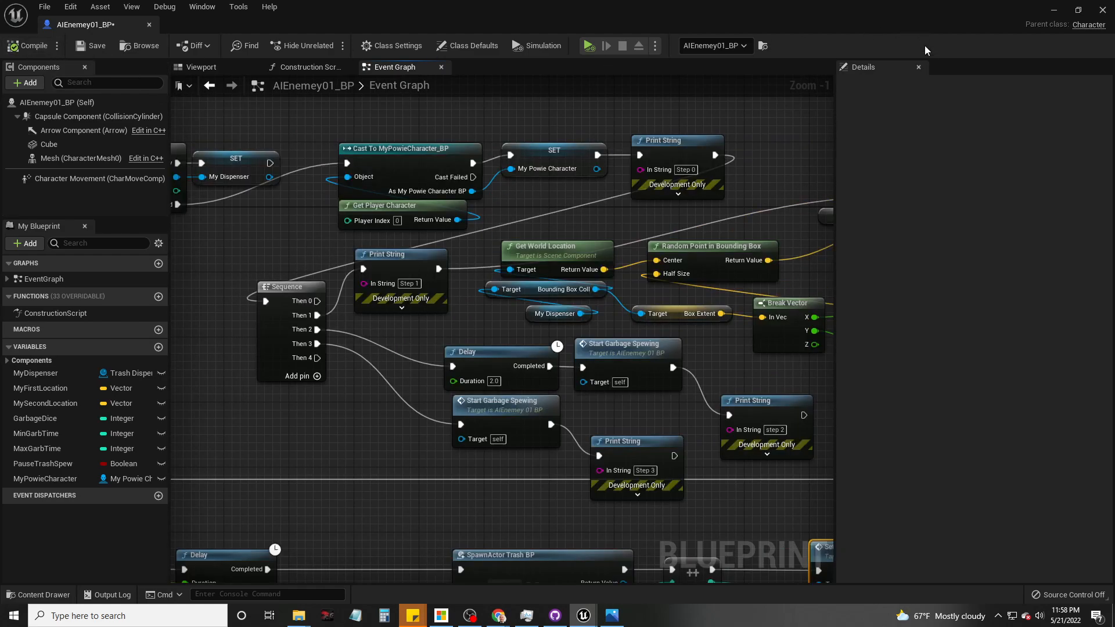
Step: Return to the level editor, close the Message Log, simulate the level to watch the enemy with the rewired startup, and stop the simulation
{"action": "left_click", "coordinate": [1056, 11]}
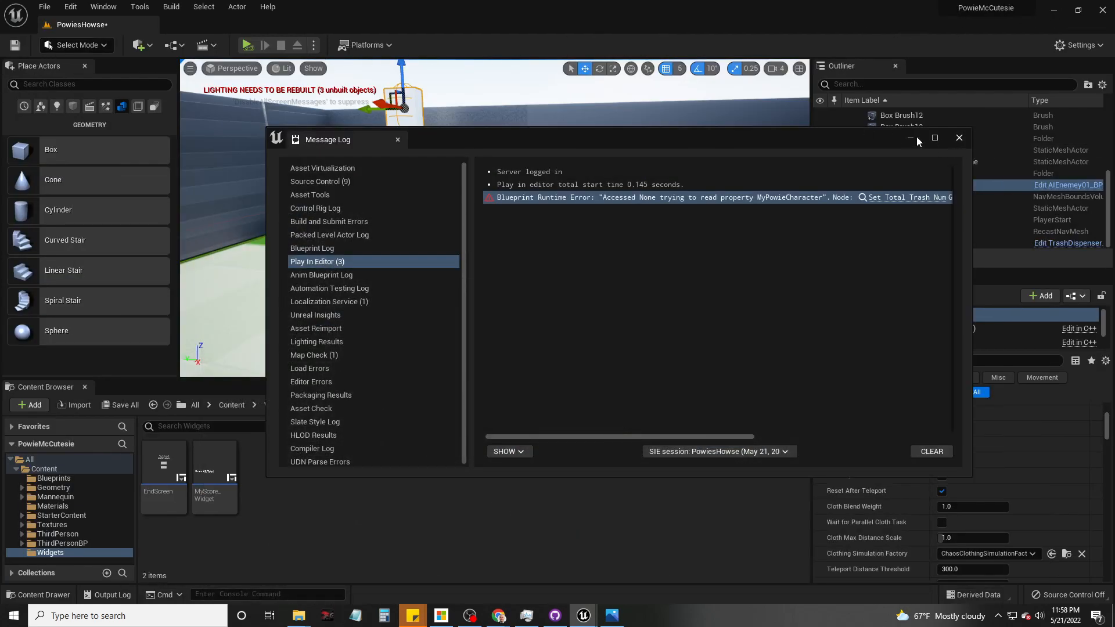
{"action": "left_click", "coordinate": [959, 139]}
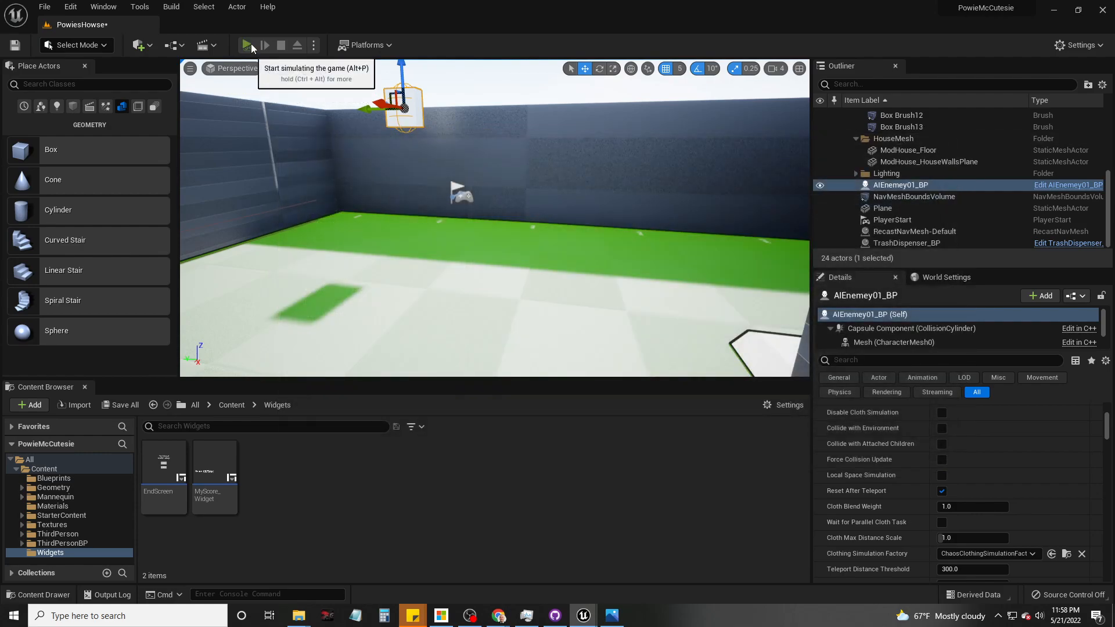
{"action": "left_click", "coordinate": [247, 45]}
{"action": "right_click_drag", "start_coordinate": [517, 238], "coordinate": [504, 272]}
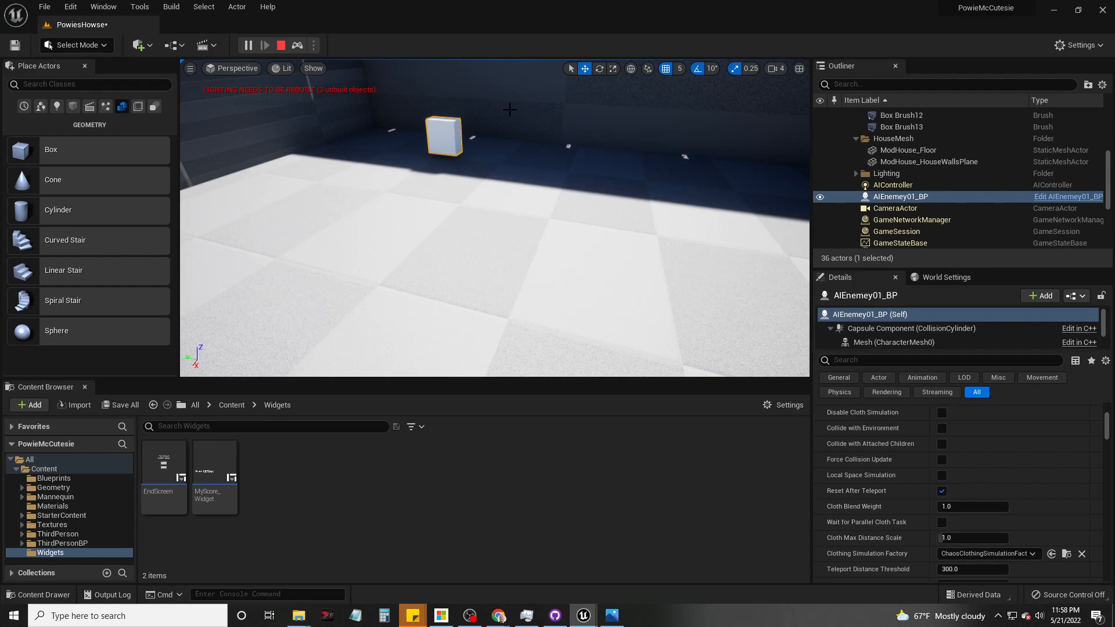
{"action": "key", "text": "Escape"}
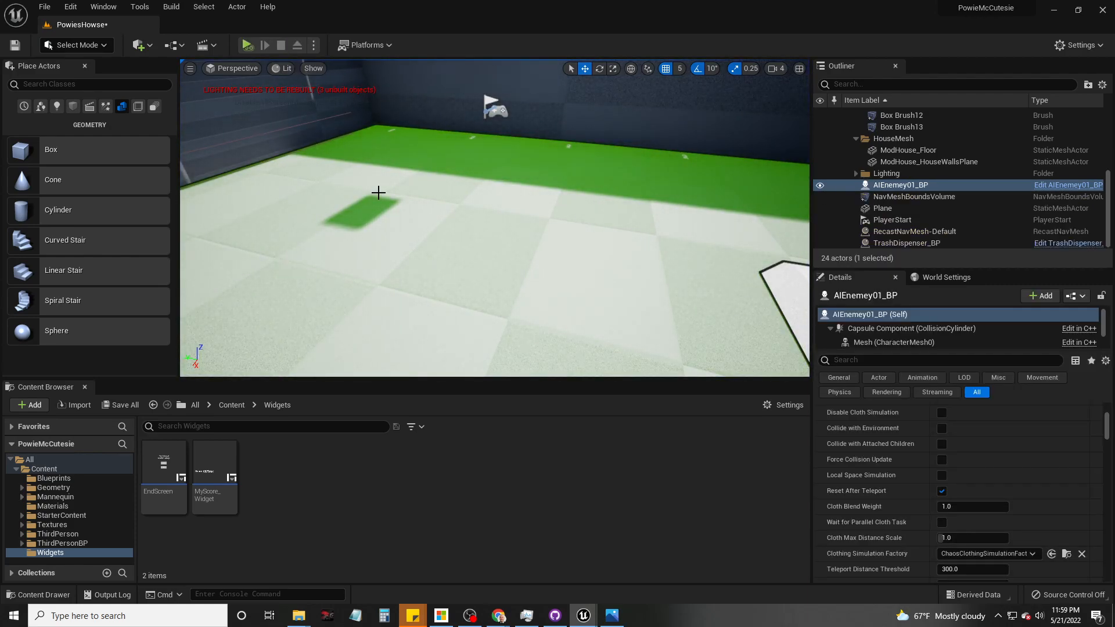
Step: Browse the available volume actors and examine the NavMeshBoundsVolume's collision, navigation and transform properties
{"action": "right_click_drag", "start_coordinate": [423, 191], "coordinate": [326, 195]}
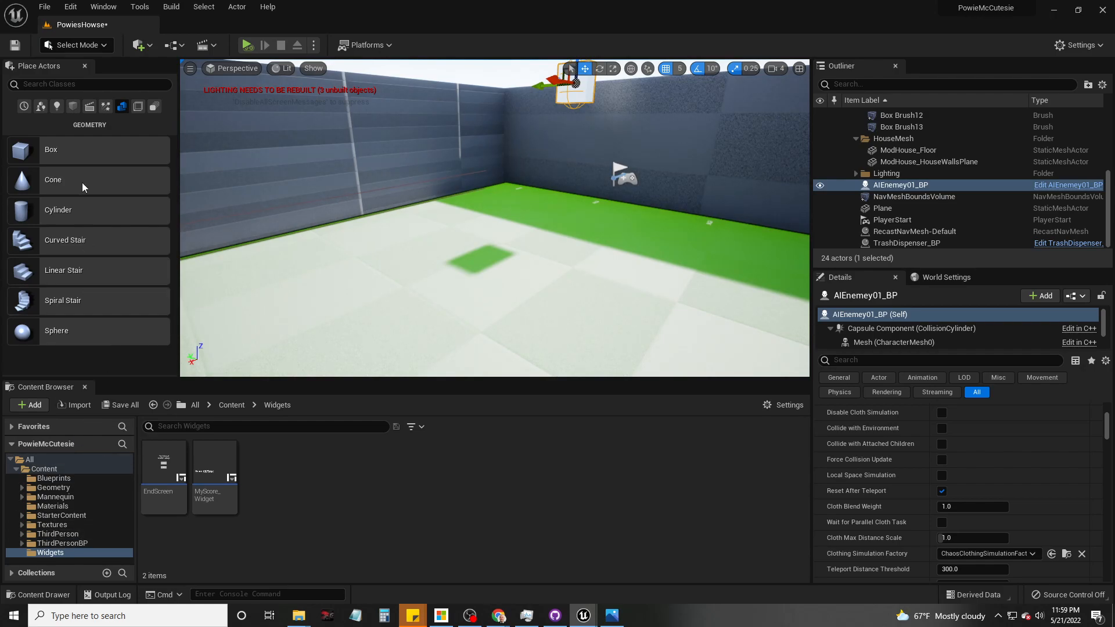
{"action": "left_click", "coordinate": [155, 107]}
{"action": "left_click", "coordinate": [138, 107]}
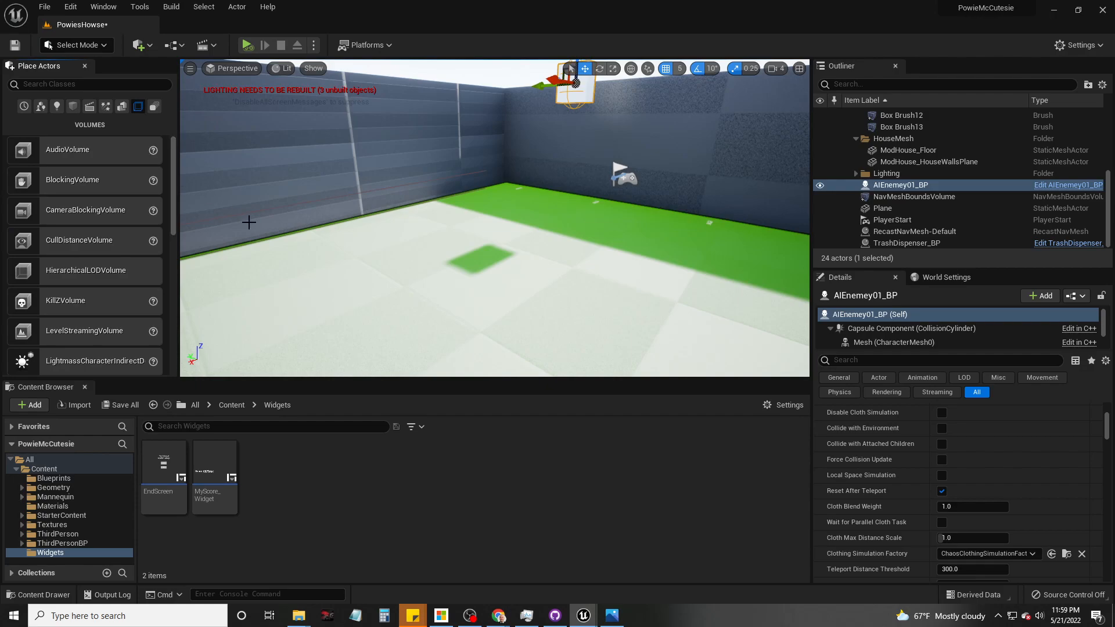
{"action": "scroll", "coordinate": [922, 514], "scroll_direction": "up", "scroll_amount": 3}
{"action": "scroll", "coordinate": [923, 514], "scroll_direction": "up", "scroll_amount": 3}
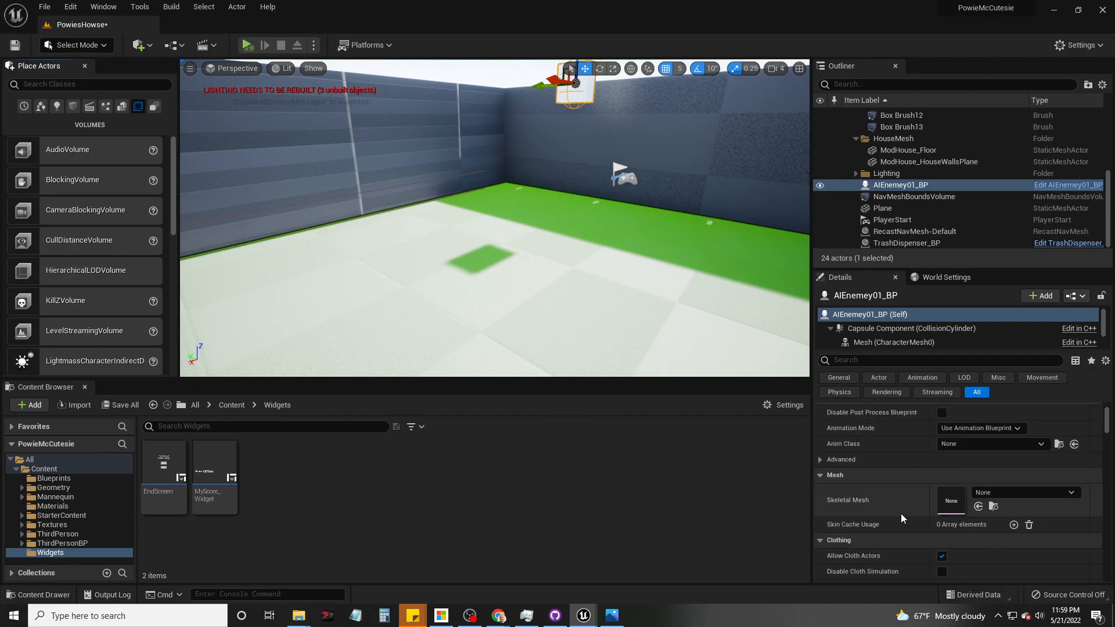
{"action": "left_click", "coordinate": [913, 196]}
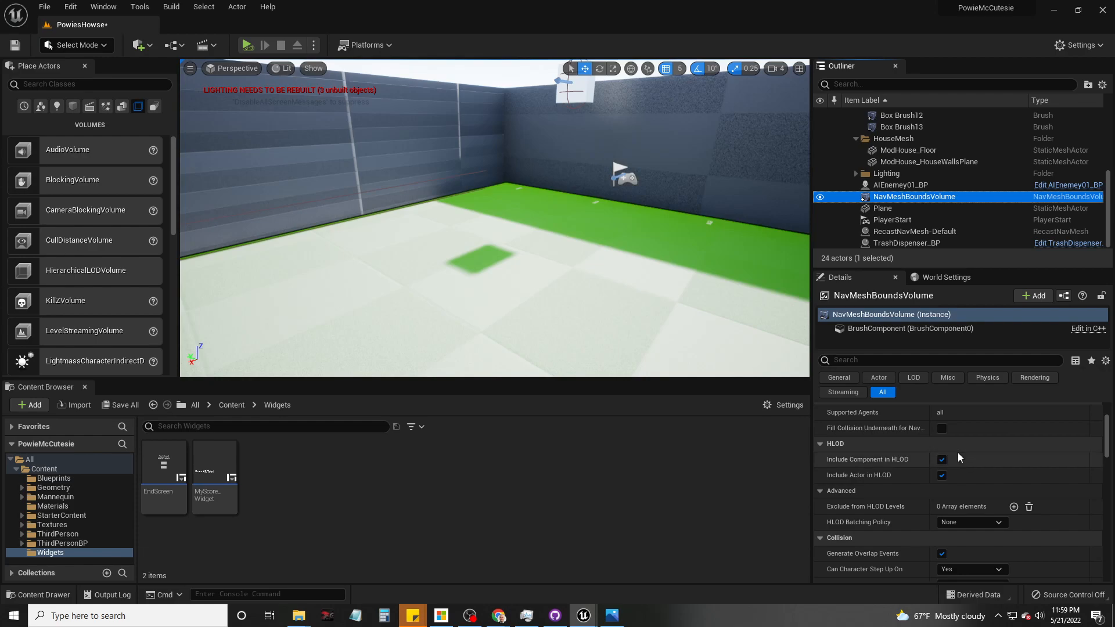
{"action": "scroll", "coordinate": [1026, 500], "scroll_direction": "down", "scroll_amount": 3}
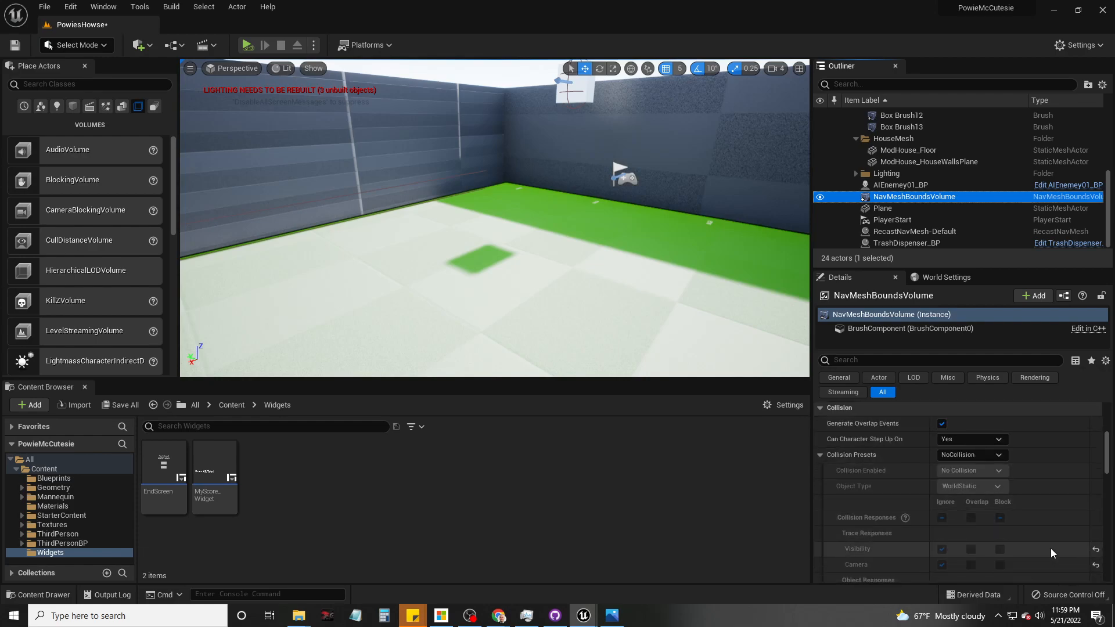
{"action": "scroll", "coordinate": [1051, 549], "scroll_direction": "up", "scroll_amount": 3}
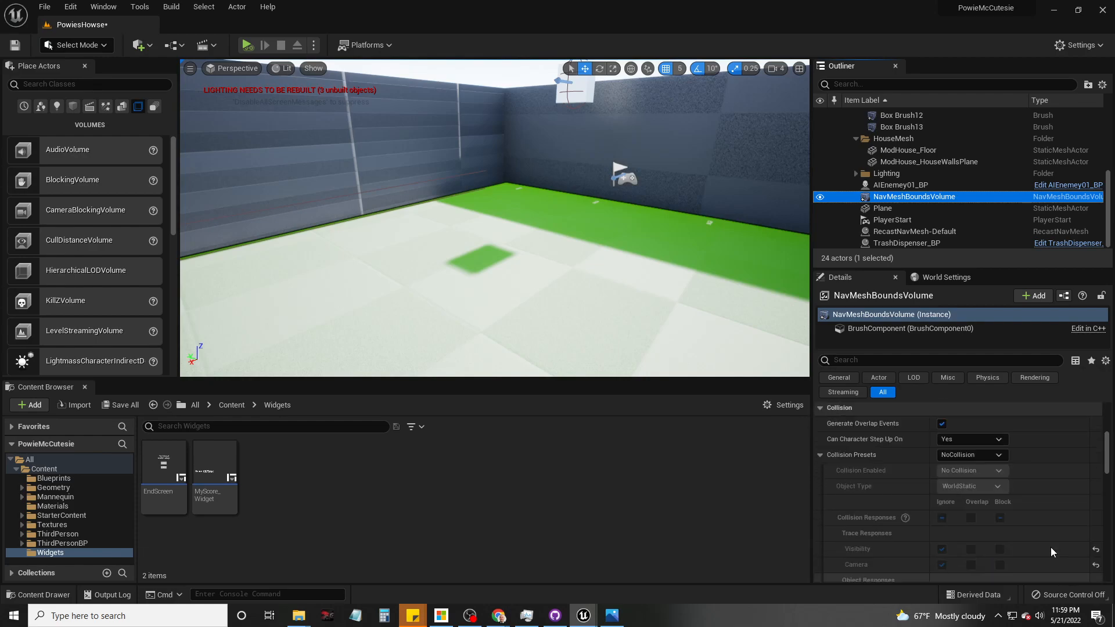
{"action": "scroll", "coordinate": [1051, 550], "scroll_direction": "up", "scroll_amount": 3}
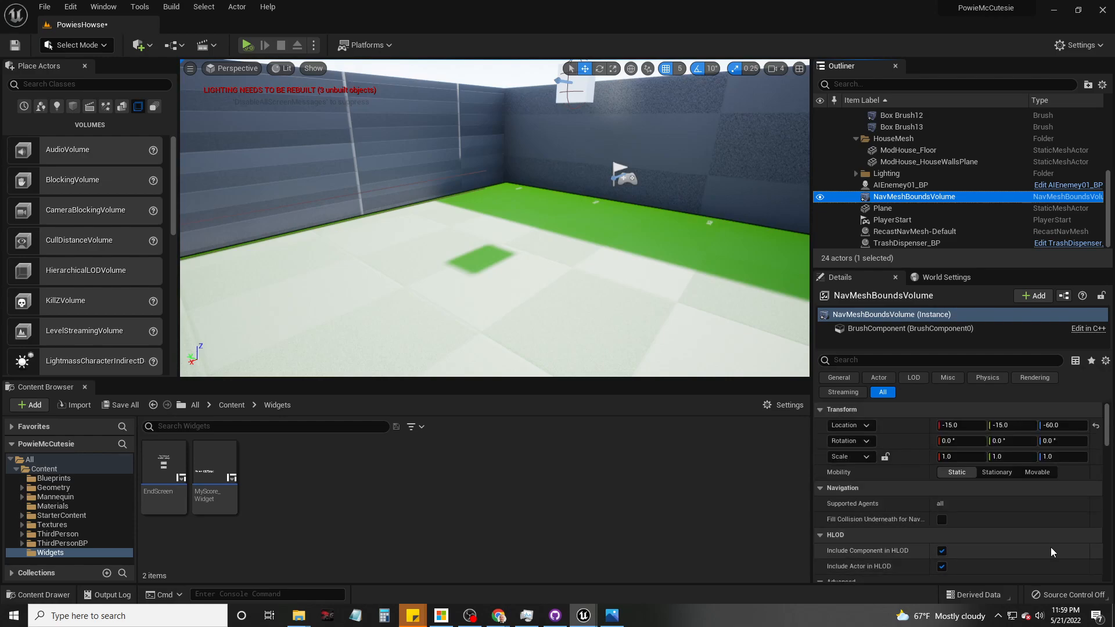
Step: Open the Navigation Mesh page of Project Settings and examine its Generation settings
{"action": "left_click", "coordinate": [1078, 44]}
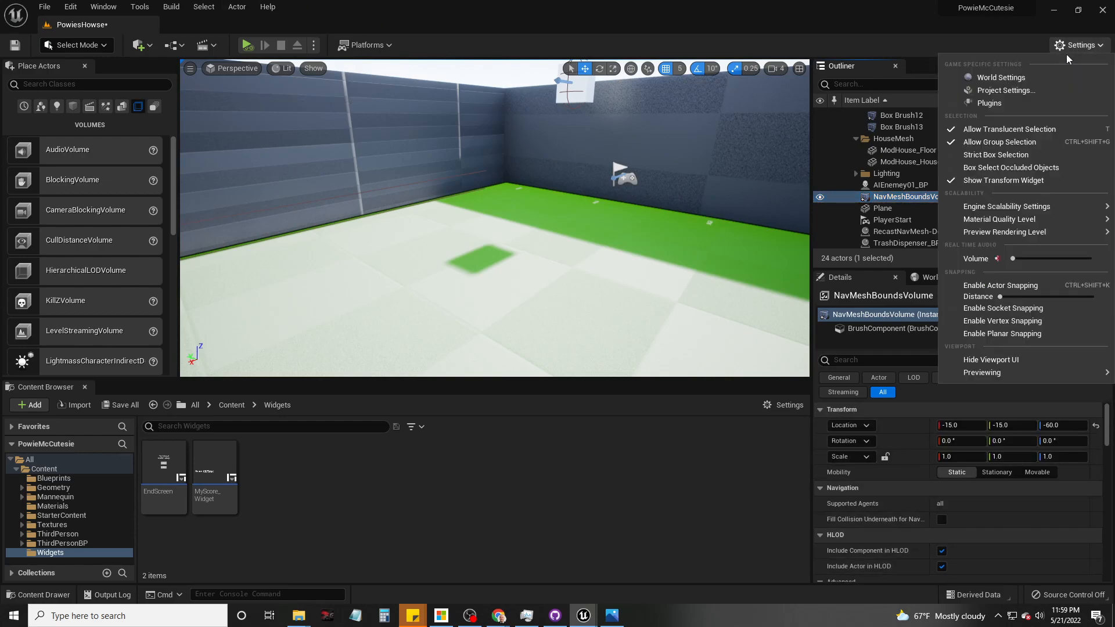
{"action": "left_click", "coordinate": [987, 103]}
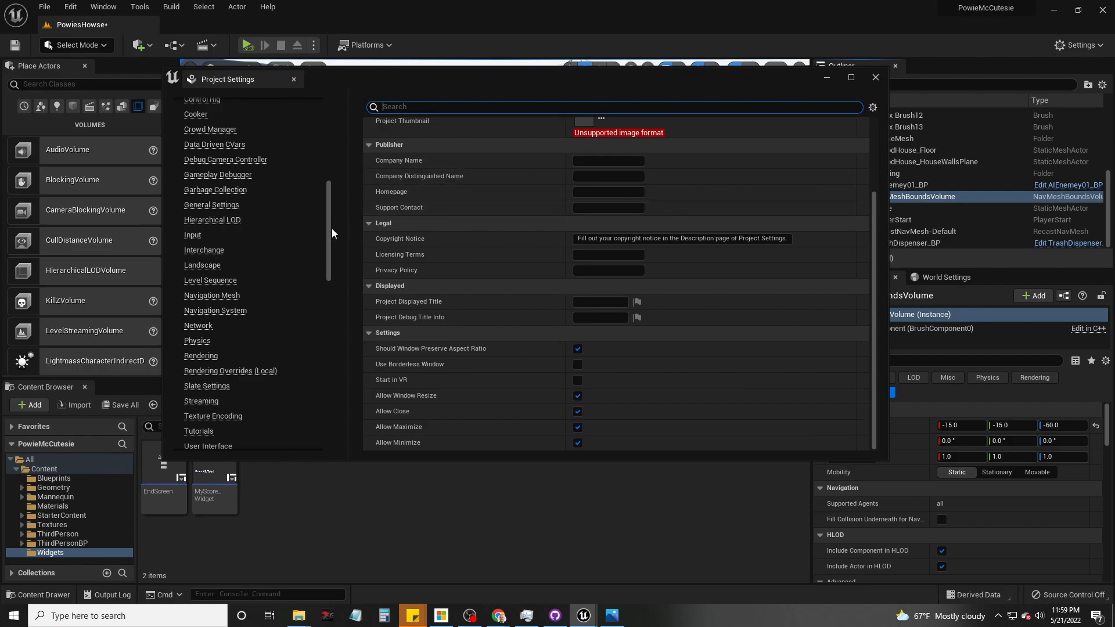
{"action": "mouse_move", "coordinate": [329, 232]}
{"action": "left_mouse_down"}
{"action": "mouse_move", "coordinate": [323, 378]}
{"action": "mouse_move", "coordinate": [339, 192]}
{"action": "mouse_move", "coordinate": [333, 242]}
{"action": "left_mouse_up"}
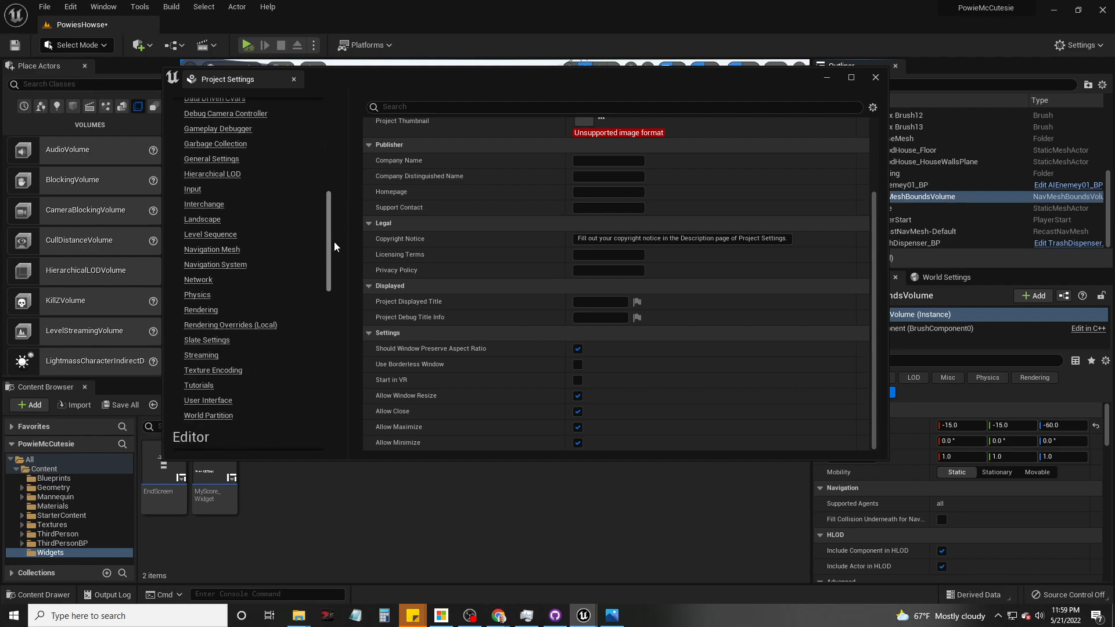
{"action": "left_click", "coordinate": [211, 251]}
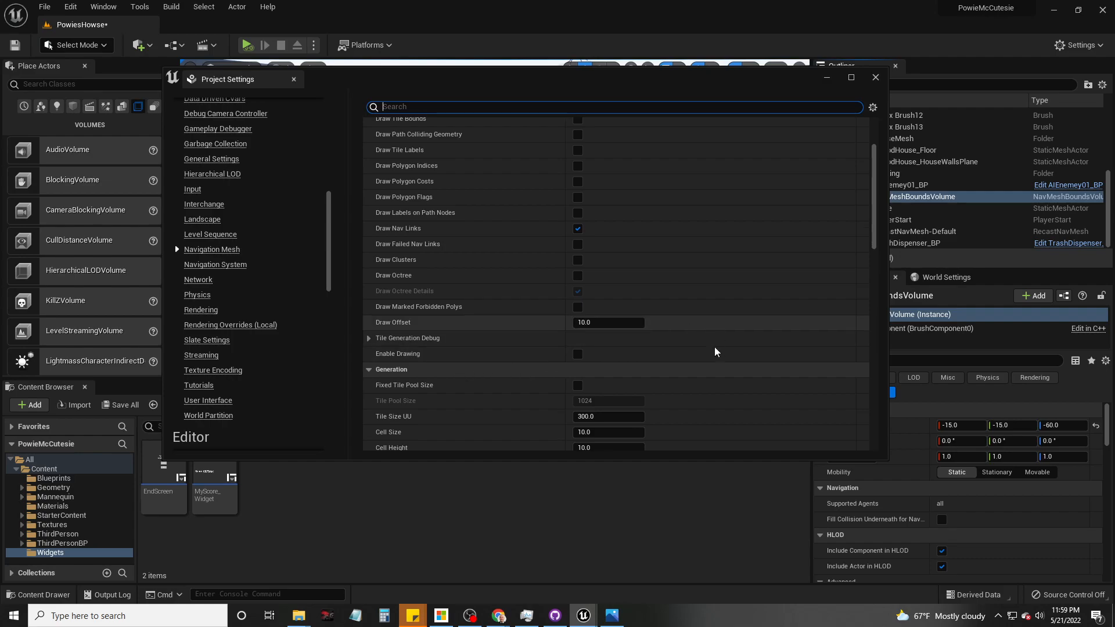
{"action": "left_click_drag", "start_coordinate": [875, 244], "coordinate": [875, 290]}
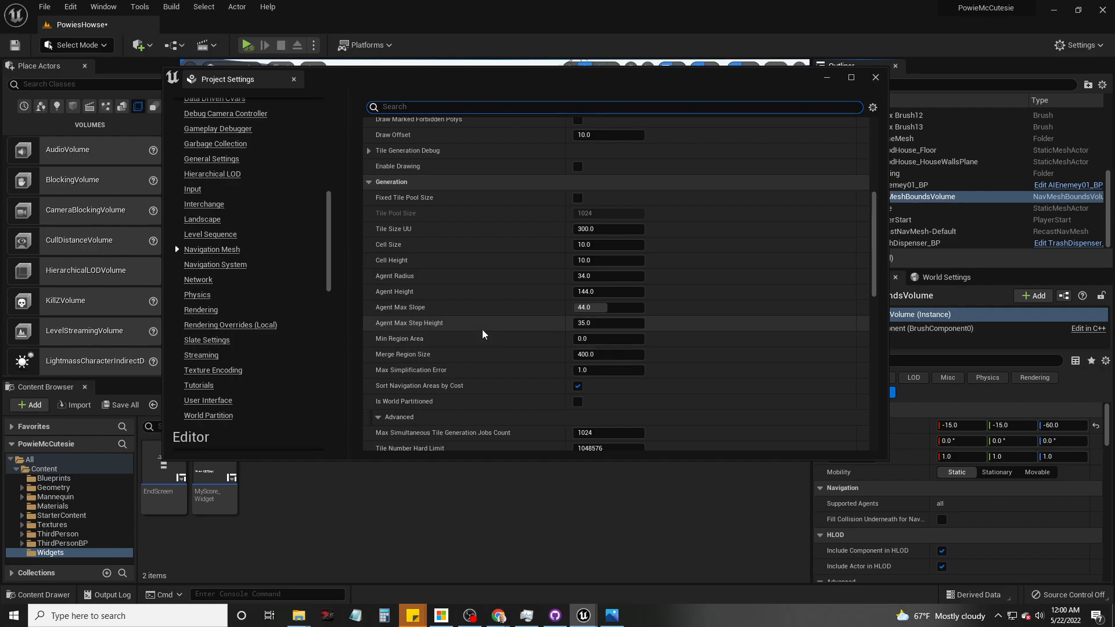
Step: Move the Project Settings window clear of the viewport, inspect the nav mesh along the house wall, and close the settings
{"action": "left_click_drag", "start_coordinate": [674, 86], "coordinate": [0, 91]}
{"action": "right_click_drag", "start_coordinate": [478, 199], "coordinate": [577, 255]}
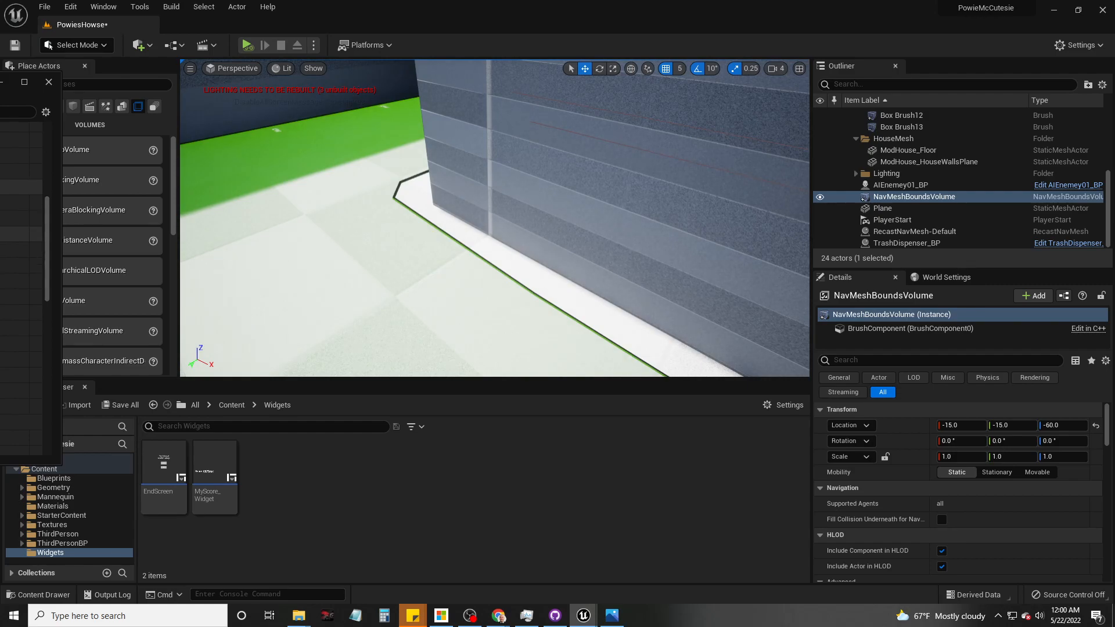
{"action": "key", "text": "p"}
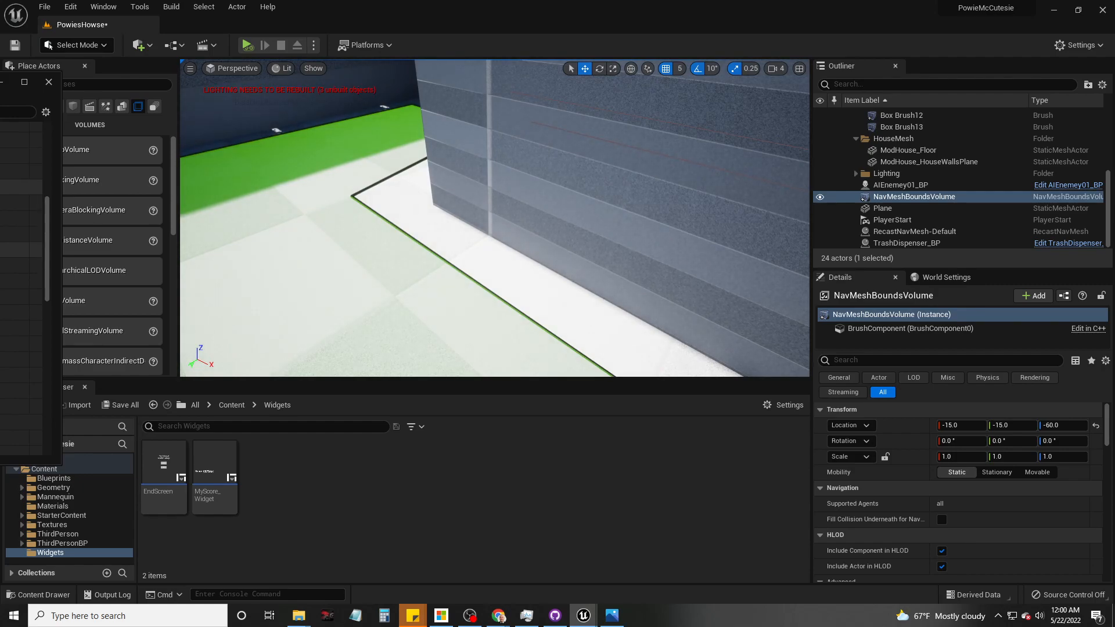
{"action": "left_click", "coordinate": [48, 82]}
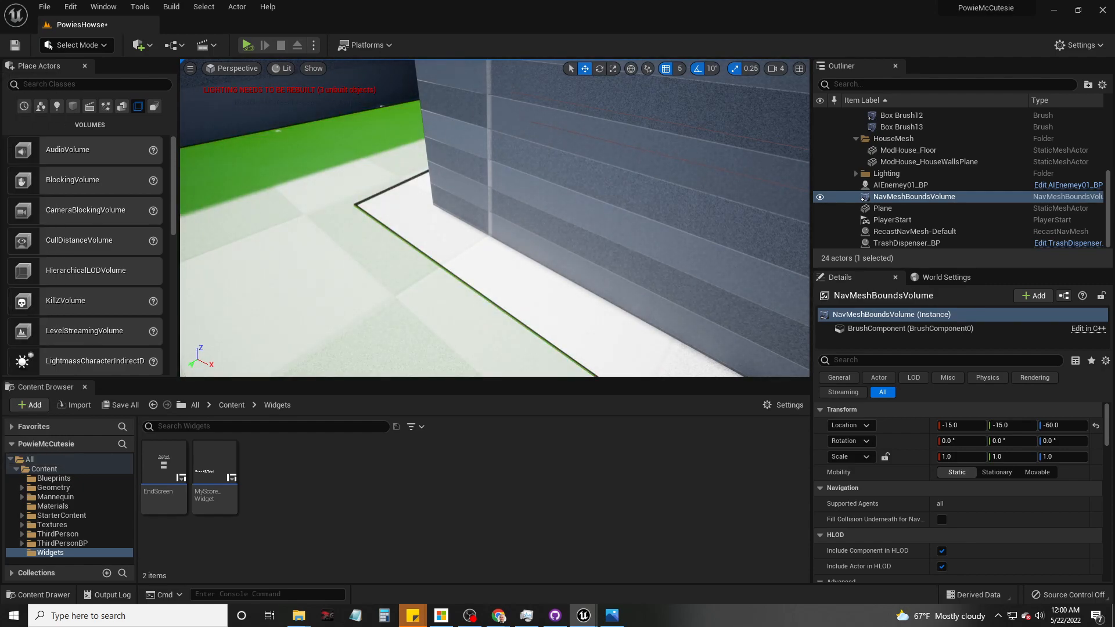
Step: Simulate the level again, observe the enemy cube and the room from several angles, and stop the simulation
{"action": "right_click_drag", "start_coordinate": [431, 201], "coordinate": [255, 201]}
{"action": "right_click_drag", "start_coordinate": [455, 204], "coordinate": [501, 181]}
{"action": "left_click", "coordinate": [246, 46]}
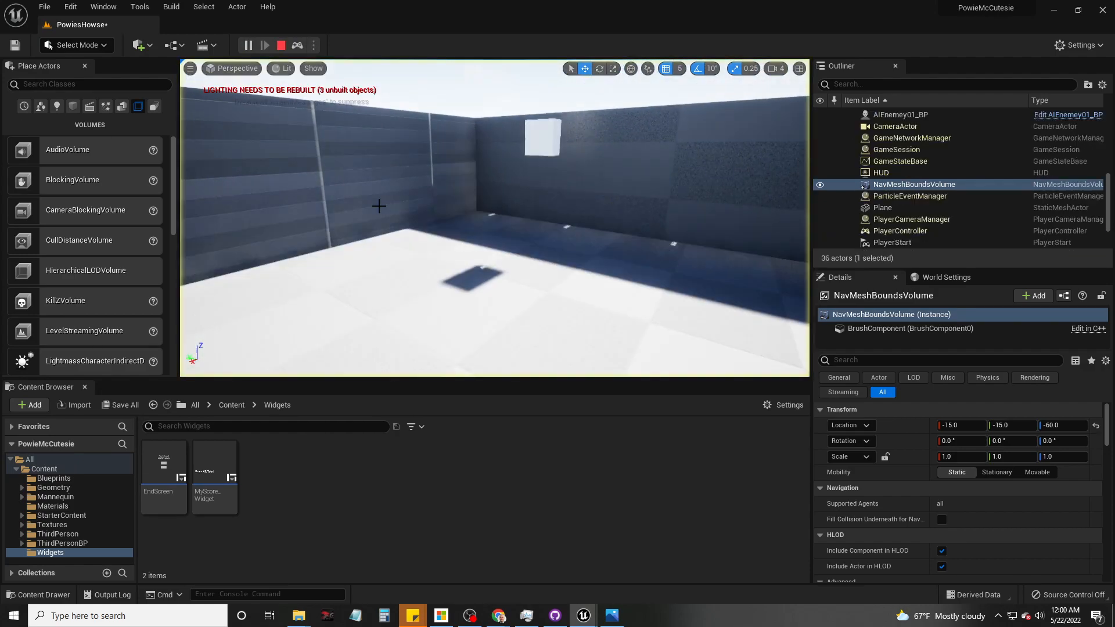
{"action": "right_click_drag", "start_coordinate": [517, 284], "coordinate": [544, 270]}
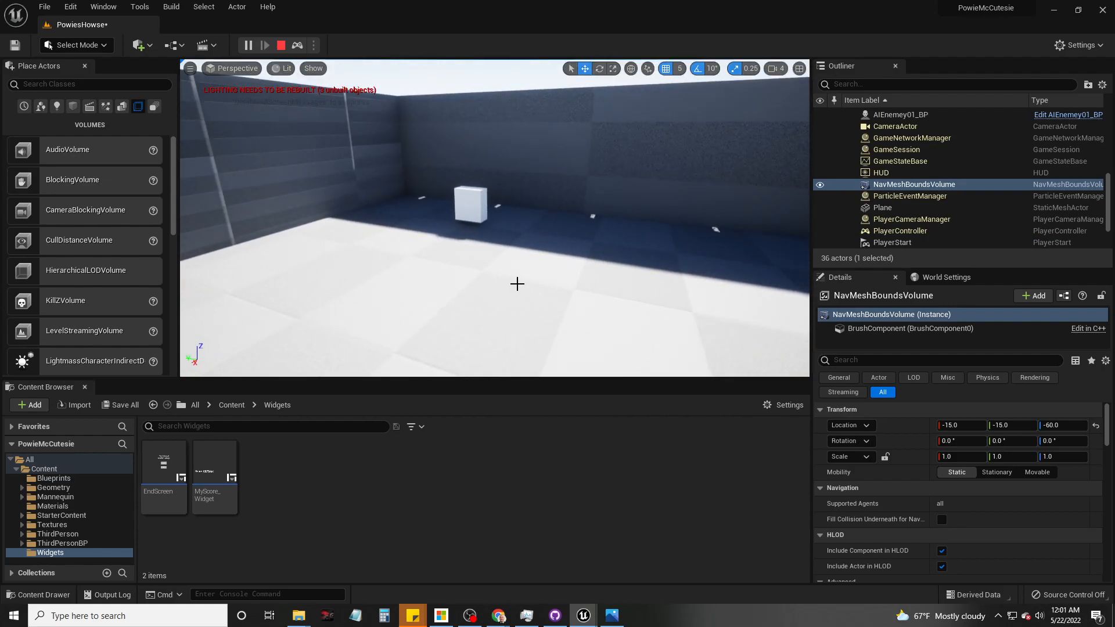
{"action": "right_click_drag", "start_coordinate": [529, 267], "coordinate": [778, 274]}
{"action": "right_click_drag", "start_coordinate": [545, 268], "coordinate": [250, 269]}
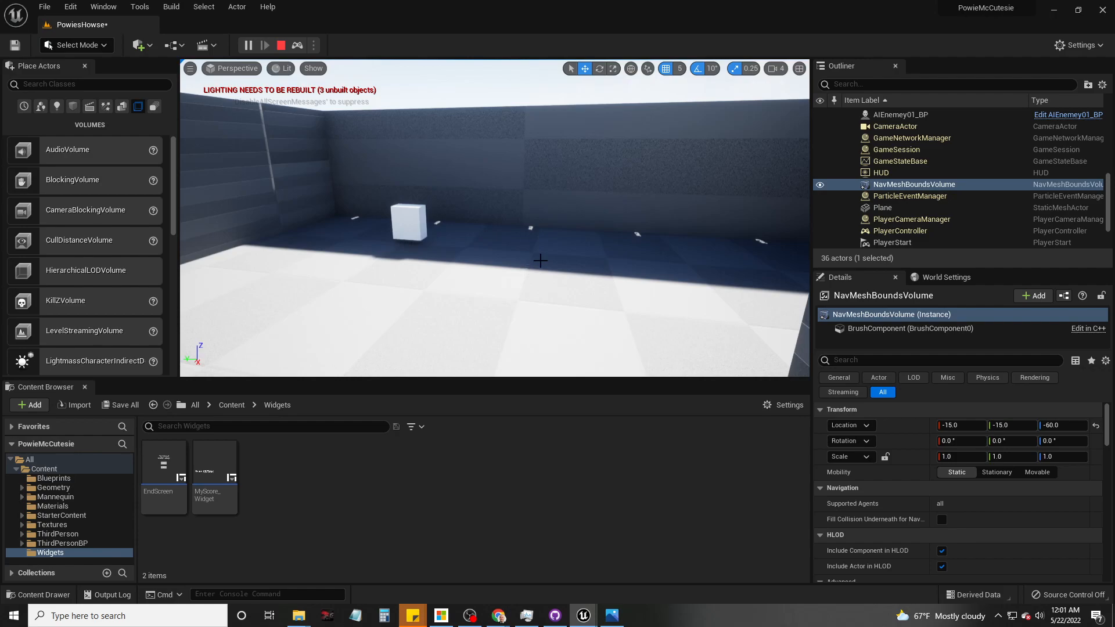
{"action": "left_click", "coordinate": [281, 45]}
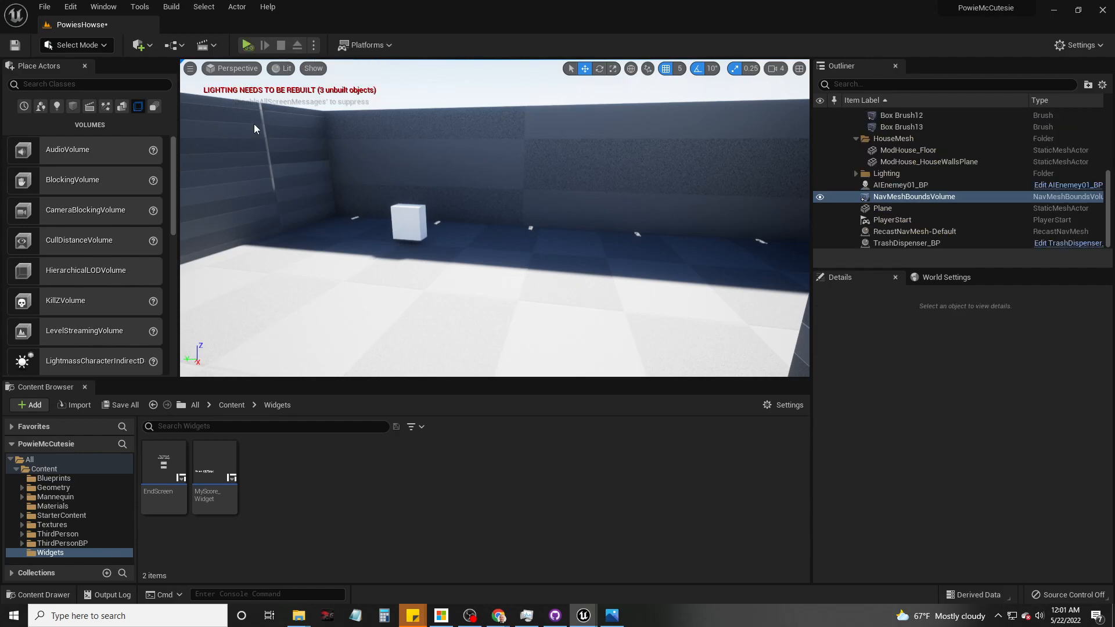
Step: Save AIEnemey01_BP and the PowiesHowse level, cancelling the Save Level As request for the PowiesHowse_Auto1 autosave
{"action": "left_click", "coordinate": [123, 406]}
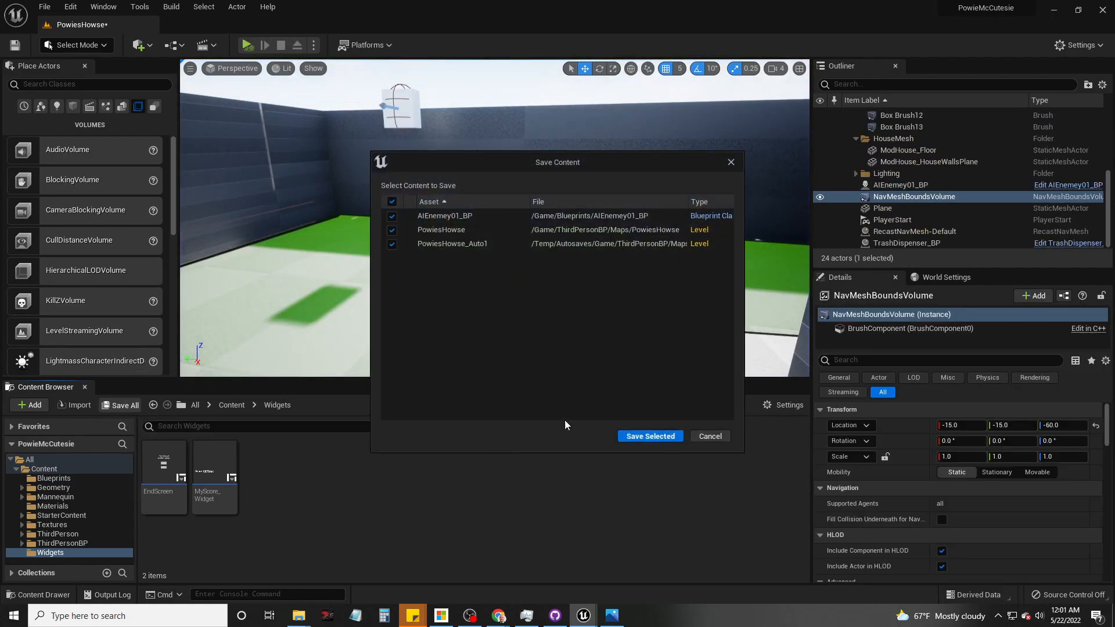
{"action": "left_click", "coordinate": [633, 439]}
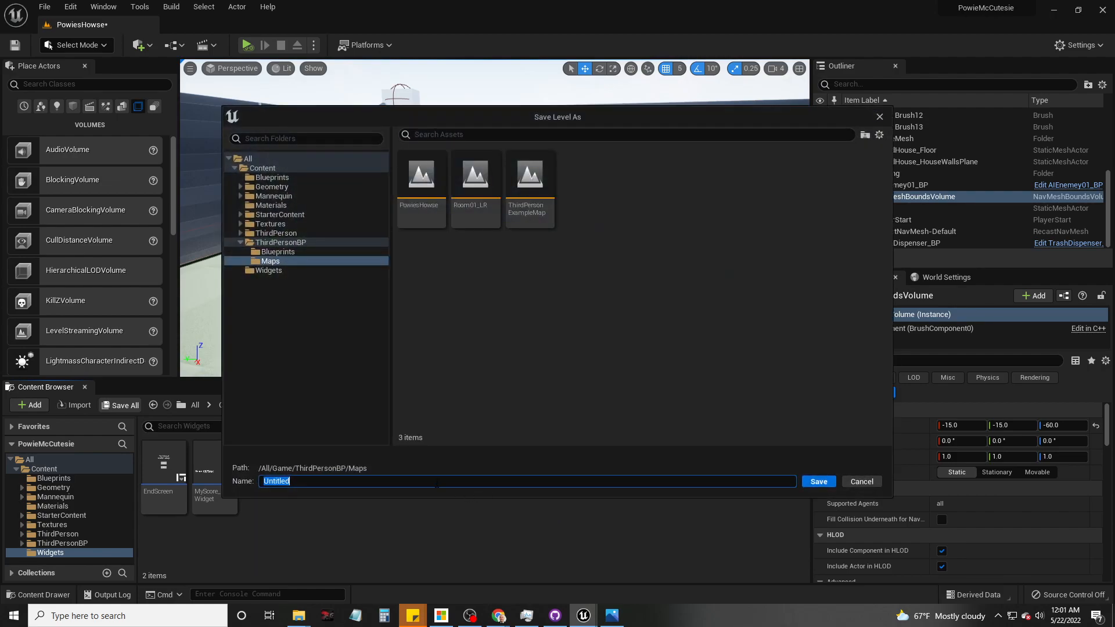
{"action": "left_click", "coordinate": [862, 486]}
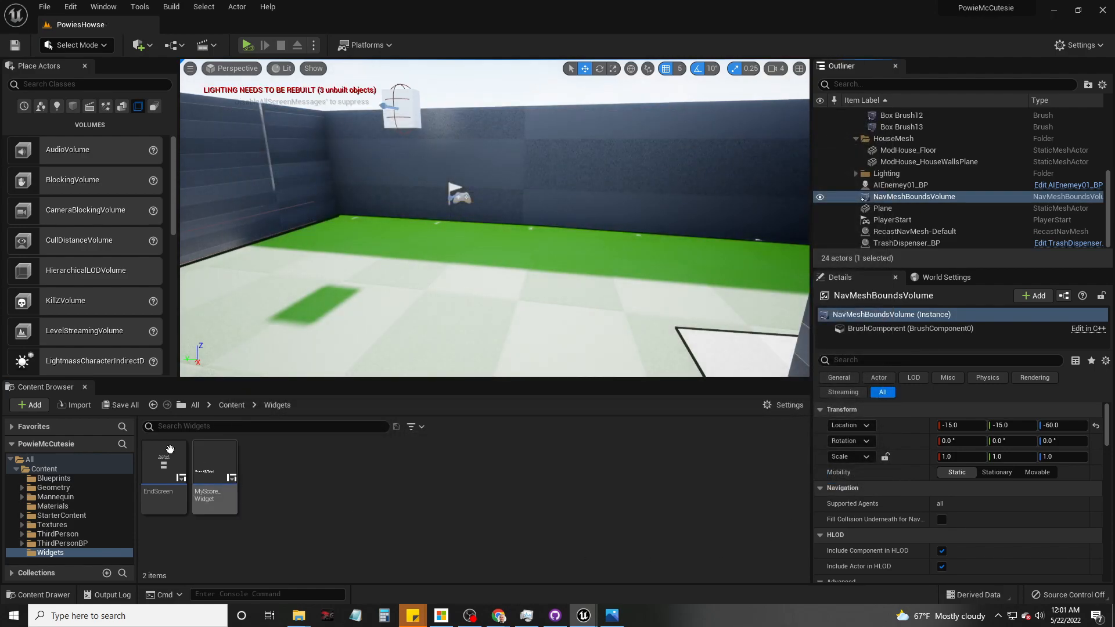
Step: Check the full file path of the unsaved PowiesHowse_Auto1 level in the Save Content list
{"action": "left_click", "coordinate": [123, 405]}
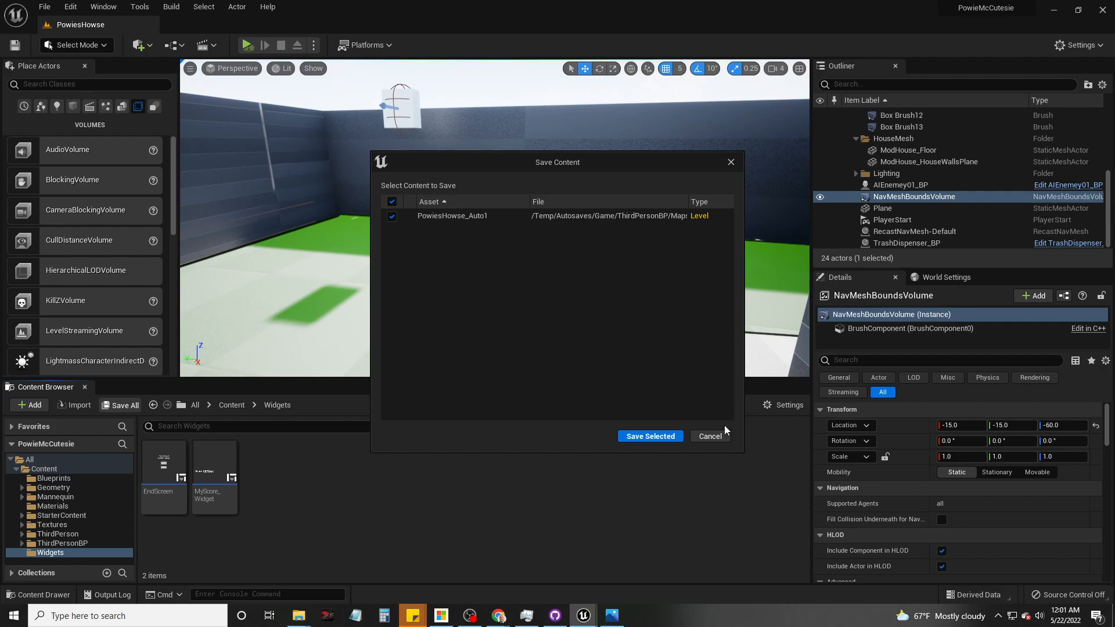
{"action": "left_click", "coordinate": [710, 436]}
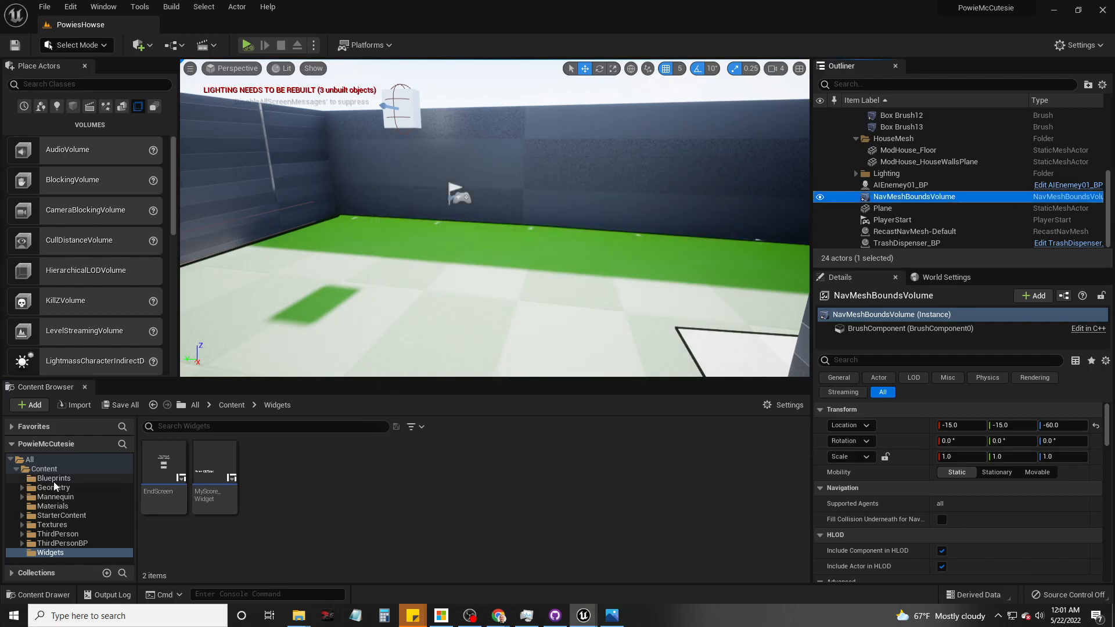
{"action": "left_click", "coordinate": [121, 405]}
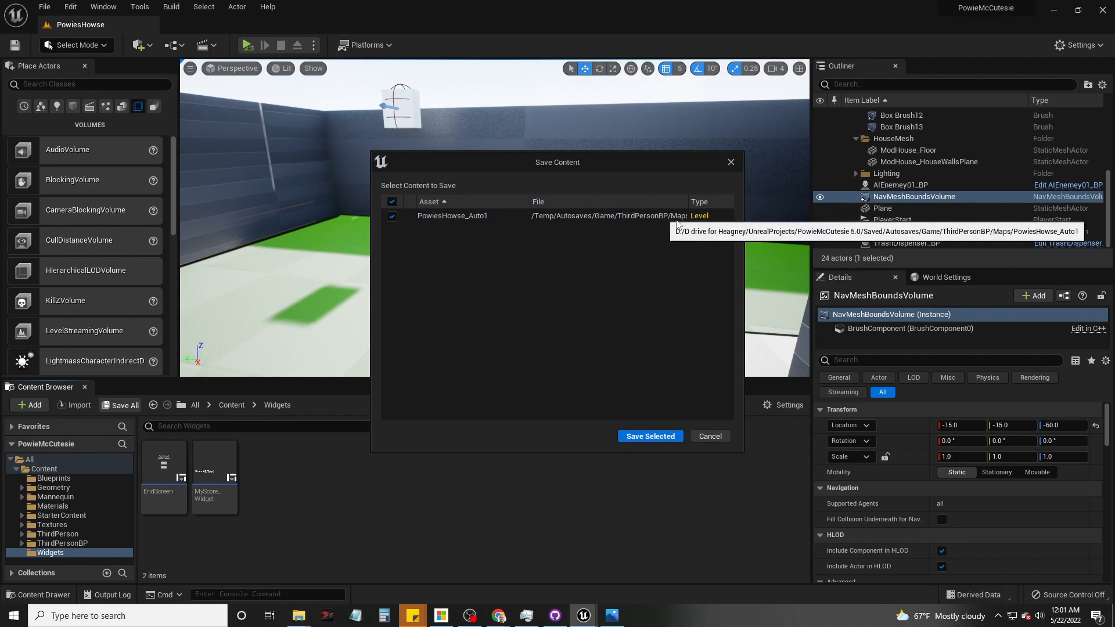
{"action": "left_click_drag", "start_coordinate": [744, 230], "coordinate": [1072, 230]}
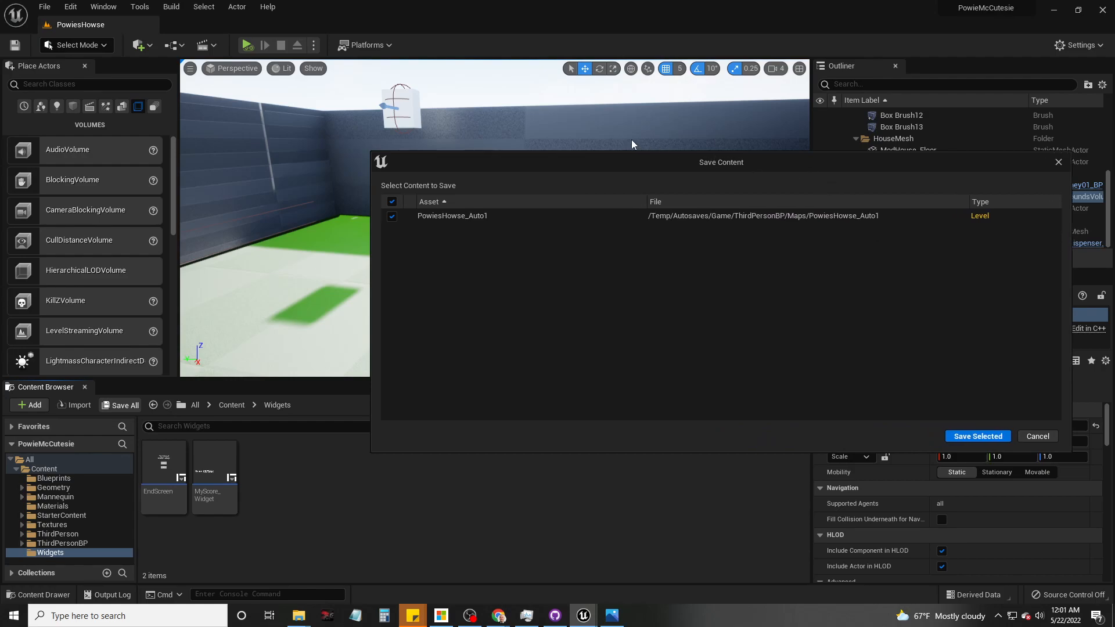
Step: Save the PowiesHowse_Auto1 autosave level as AutoSave01 in the ThirdPersonBP/Maps folder
{"action": "left_click", "coordinate": [982, 437]}
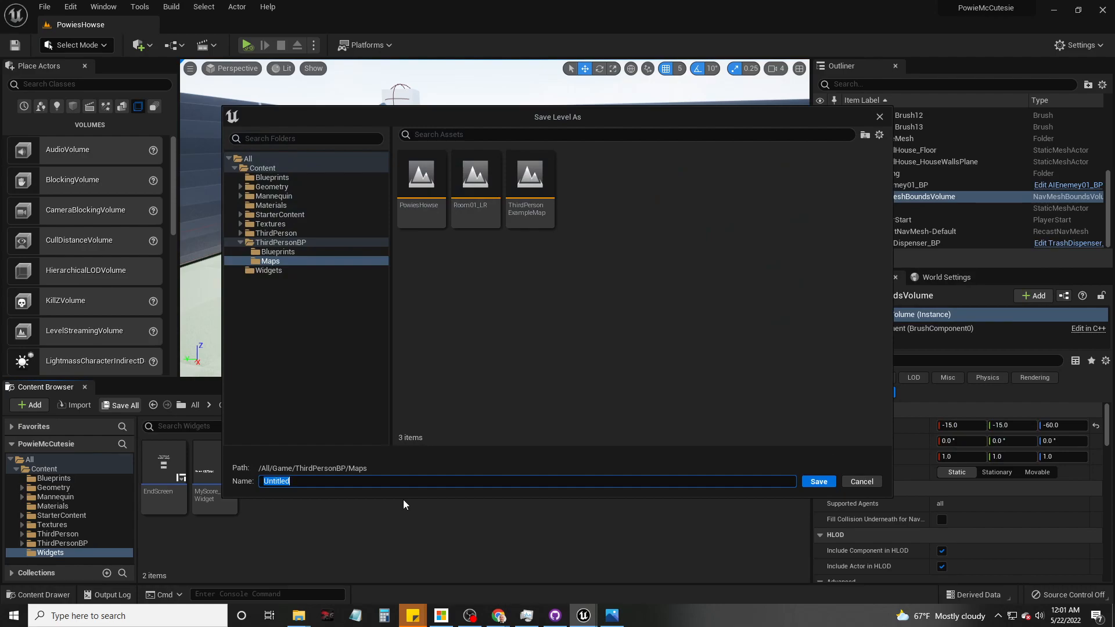
{"action": "type", "text": "AutoSave01"}
{"action": "key", "text": "Return"}
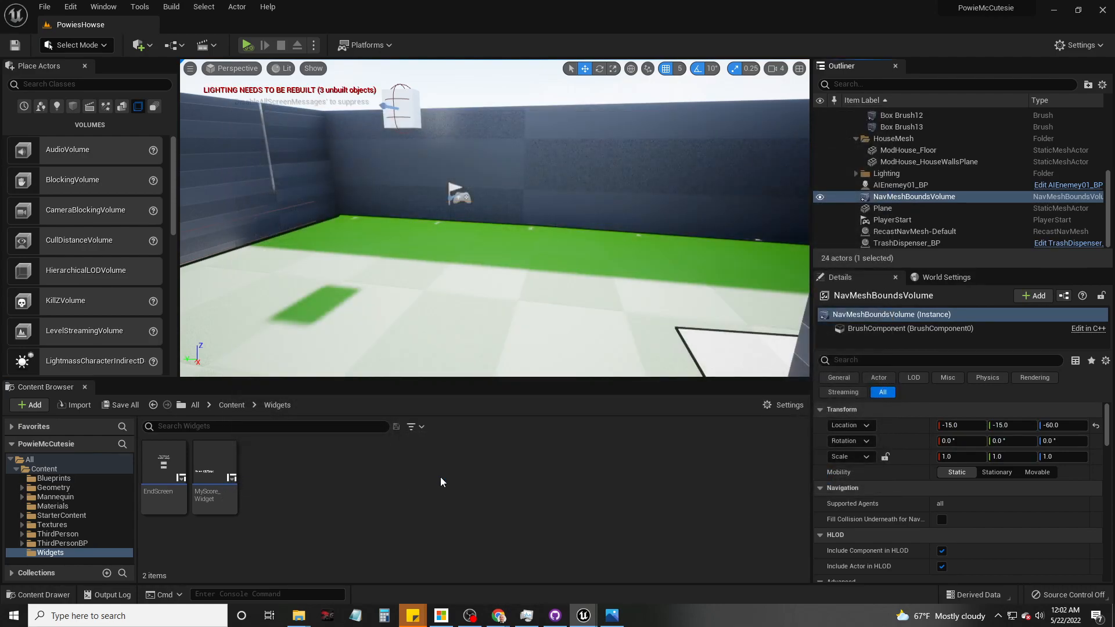
Step: Browse the project content to the ThirdPersonBP/Maps folder
{"action": "left_click", "coordinate": [55, 524]}
{"action": "left_click", "coordinate": [56, 516]}
{"action": "left_click", "coordinate": [54, 479]}
{"action": "left_click", "coordinate": [49, 470]}
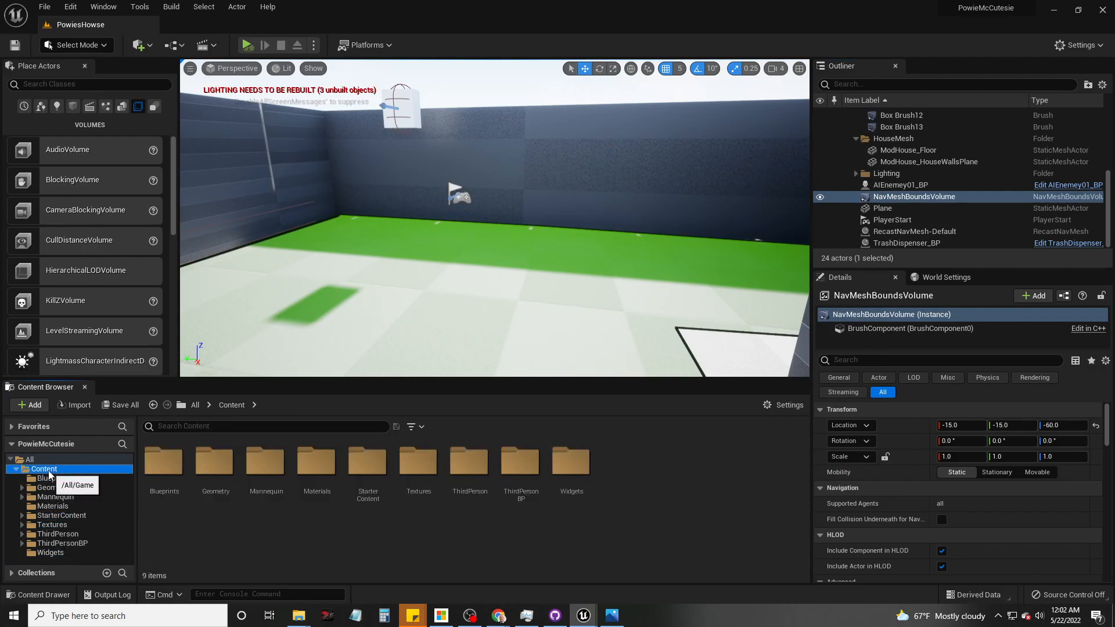
{"action": "double_click", "coordinate": [518, 473]}
{"action": "double_click", "coordinate": [214, 463]}
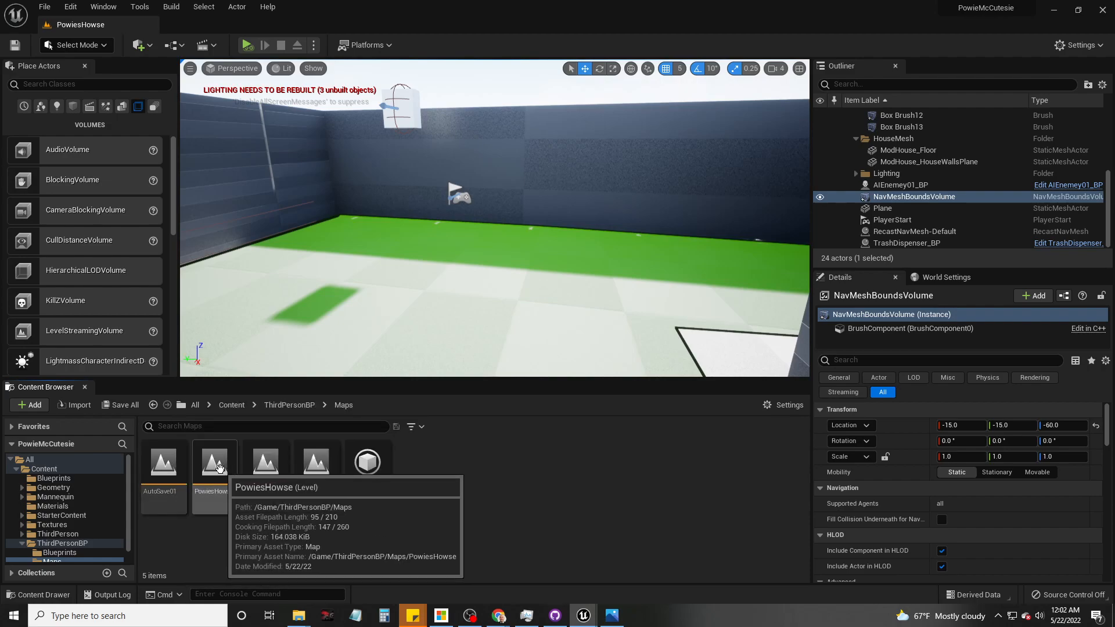
{"action": "double_click", "coordinate": [164, 465]}
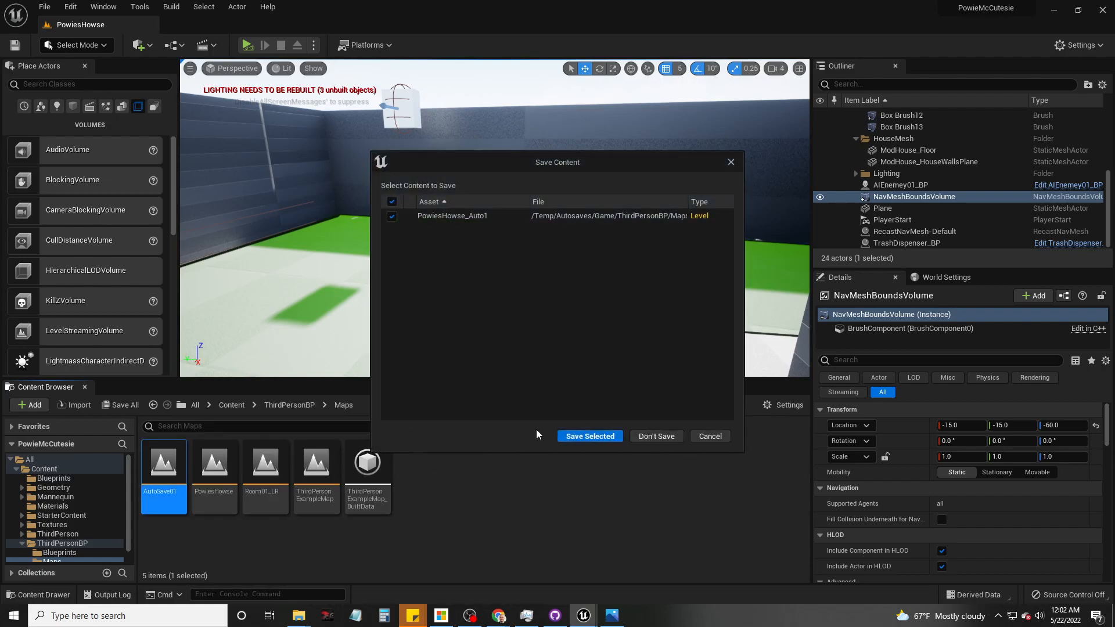
{"action": "left_click", "coordinate": [594, 437]}
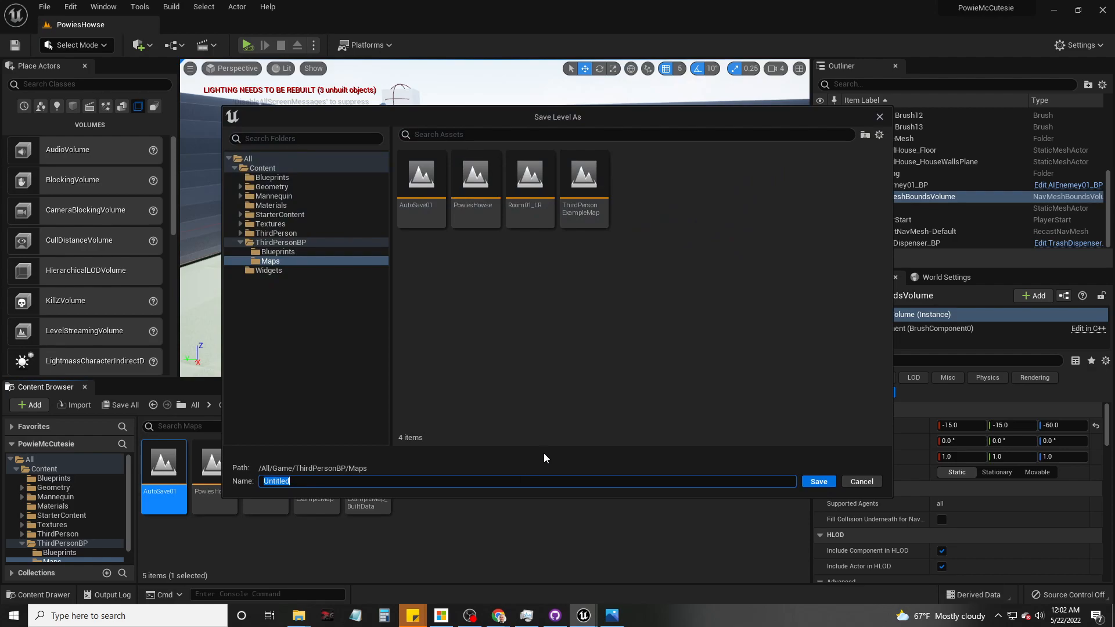
{"action": "left_click", "coordinate": [871, 483]}
{"action": "left_click", "coordinate": [595, 516]}
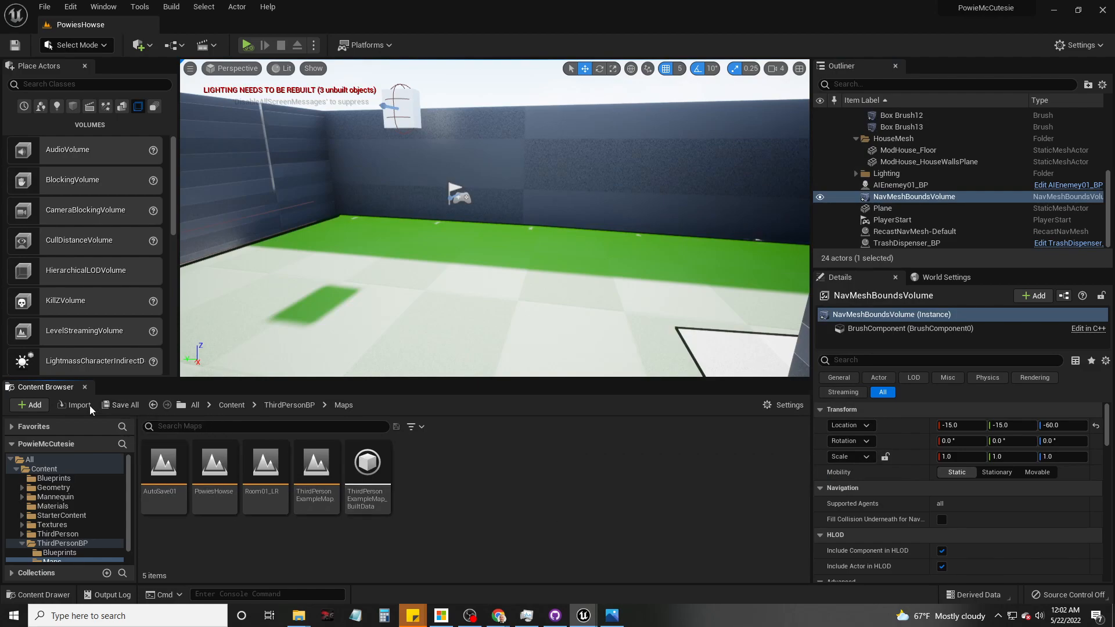
Step: Duplicate the PowiesHowse level in the Maps folder and name the duplicate PowiesHowsecopy
{"action": "right_click", "coordinate": [220, 471]}
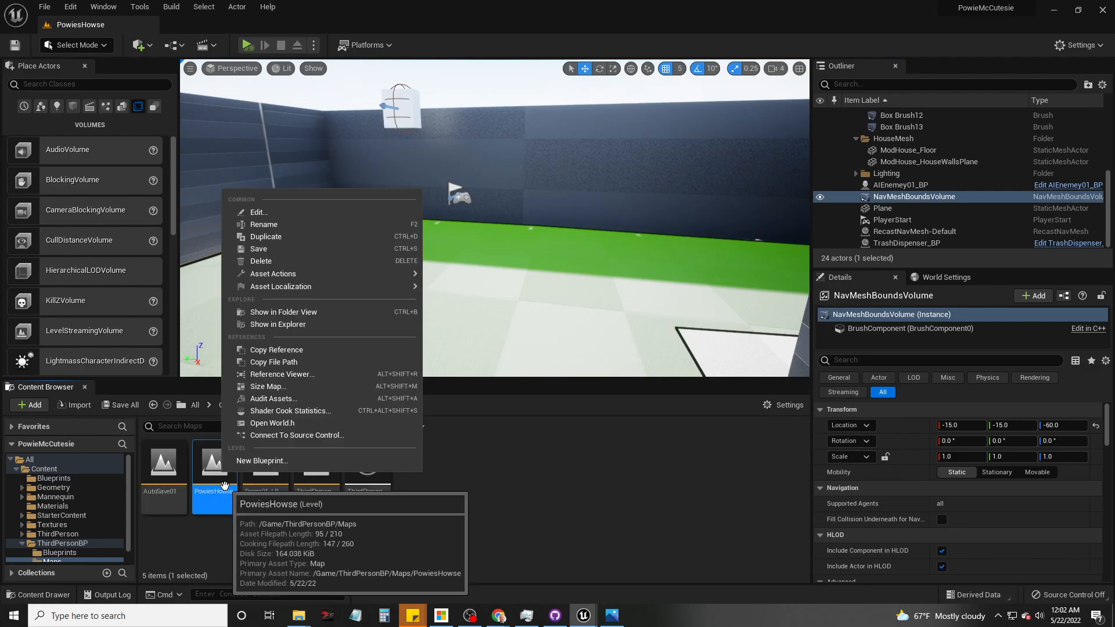
{"action": "left_click", "coordinate": [265, 237]}
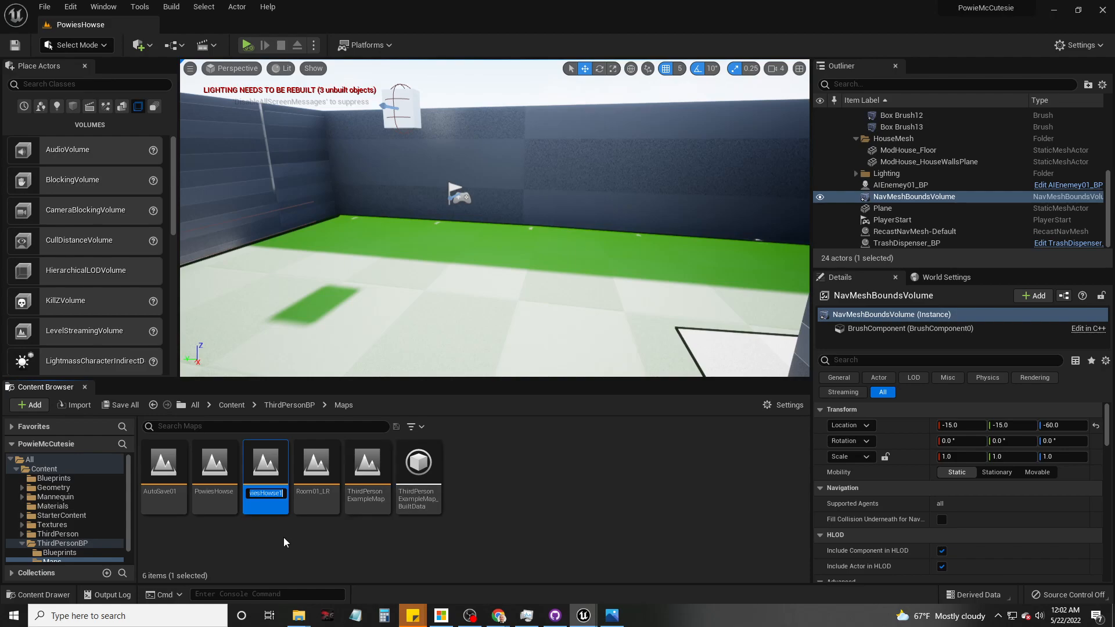
{"action": "left_click", "coordinate": [275, 493]}
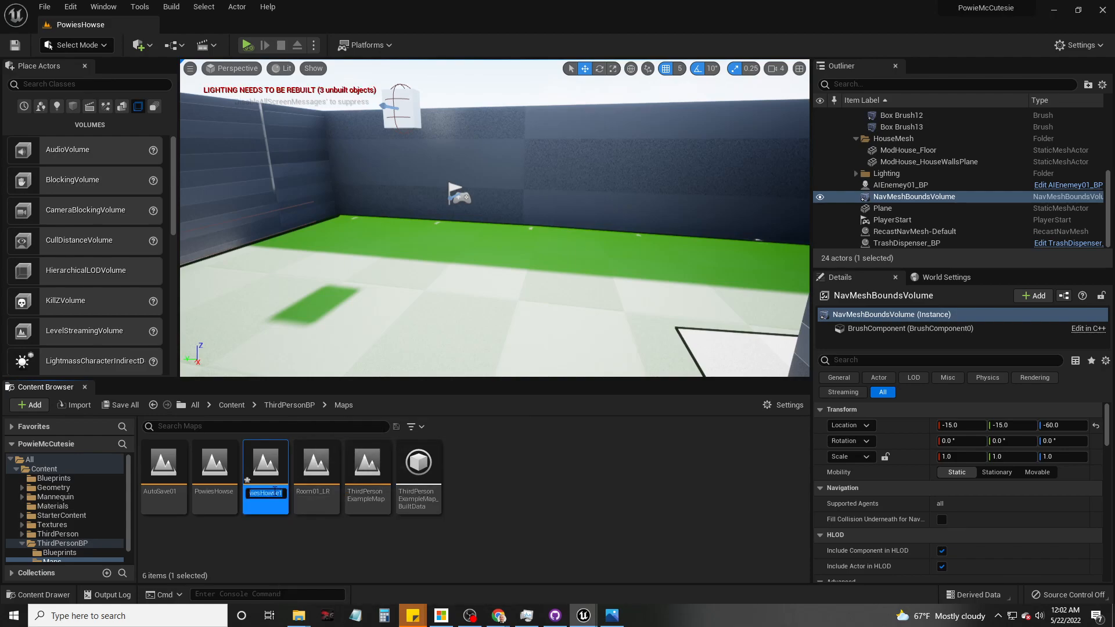
{"action": "key", "text": "End"}
{"action": "key", "text": "BackSpace"}
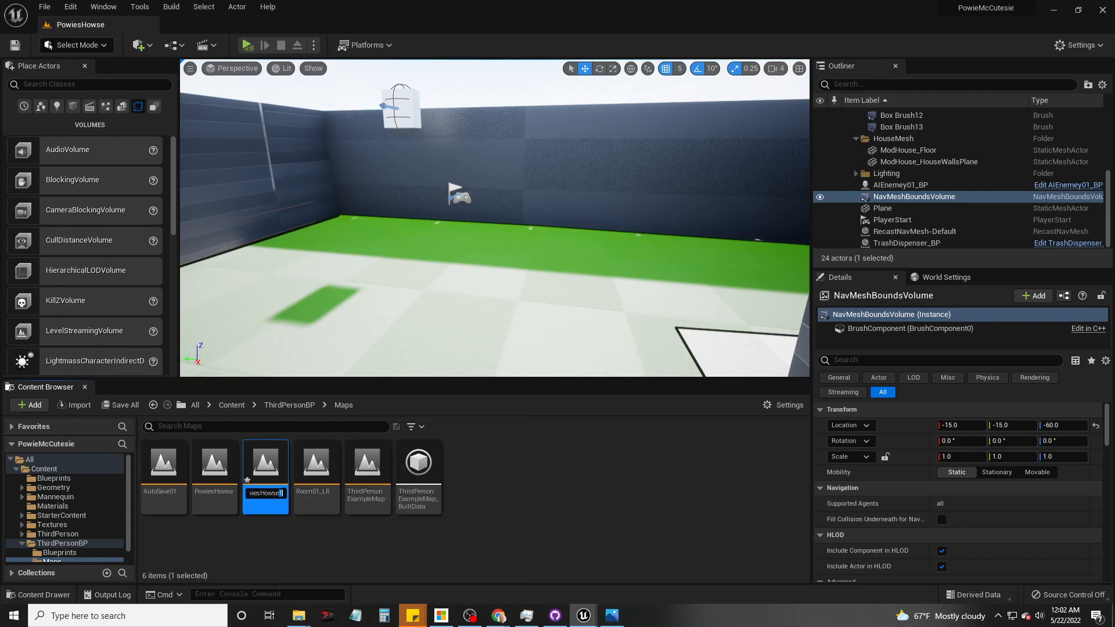
{"action": "type", "text": "copy"}
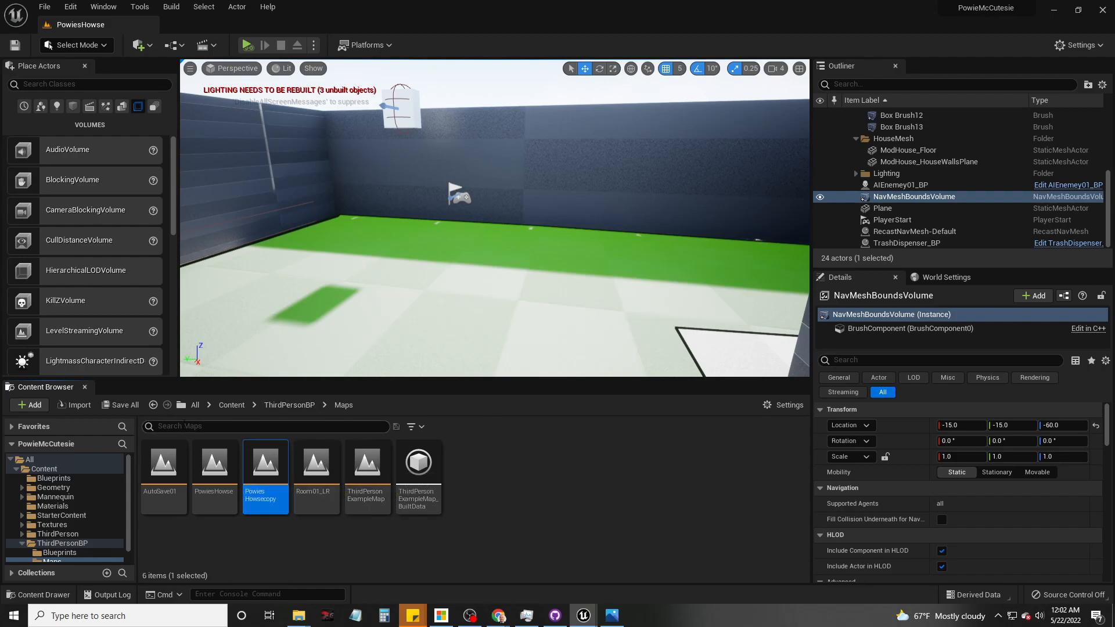
Step: Save the project content, cancelling the Save Level As request, and close the editor without saving PowiesHowse_Auto1
{"action": "left_click", "coordinate": [120, 404]}
{"action": "left_click", "coordinate": [638, 437]}
{"action": "left_click", "coordinate": [840, 482]}
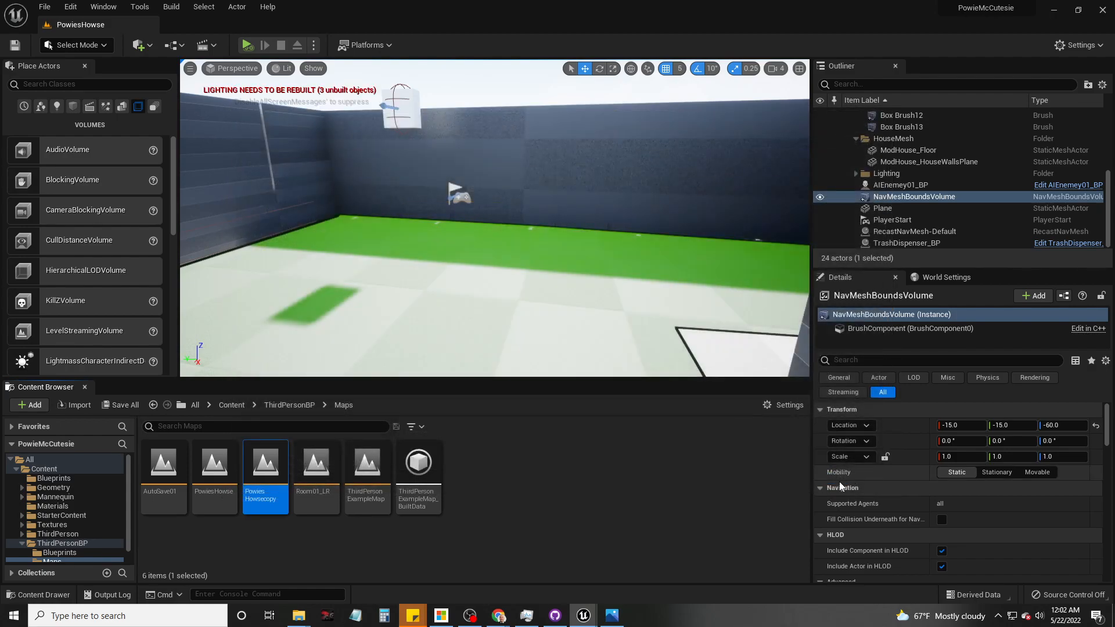
{"action": "left_click", "coordinate": [552, 501]}
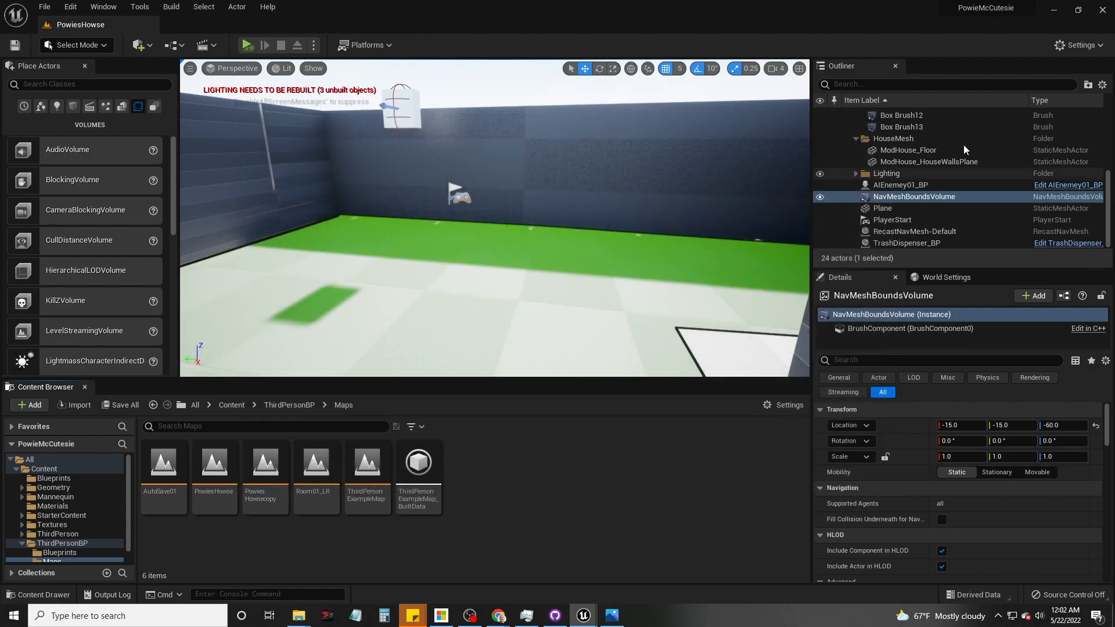
{"action": "left_click", "coordinate": [1102, 8]}
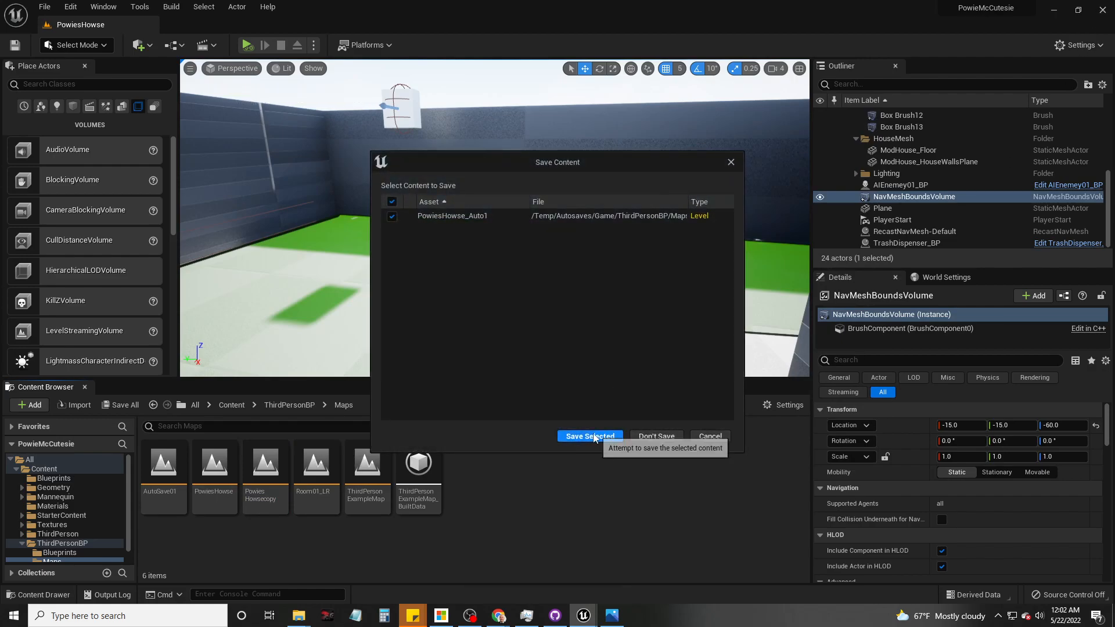
{"action": "left_click", "coordinate": [657, 437]}
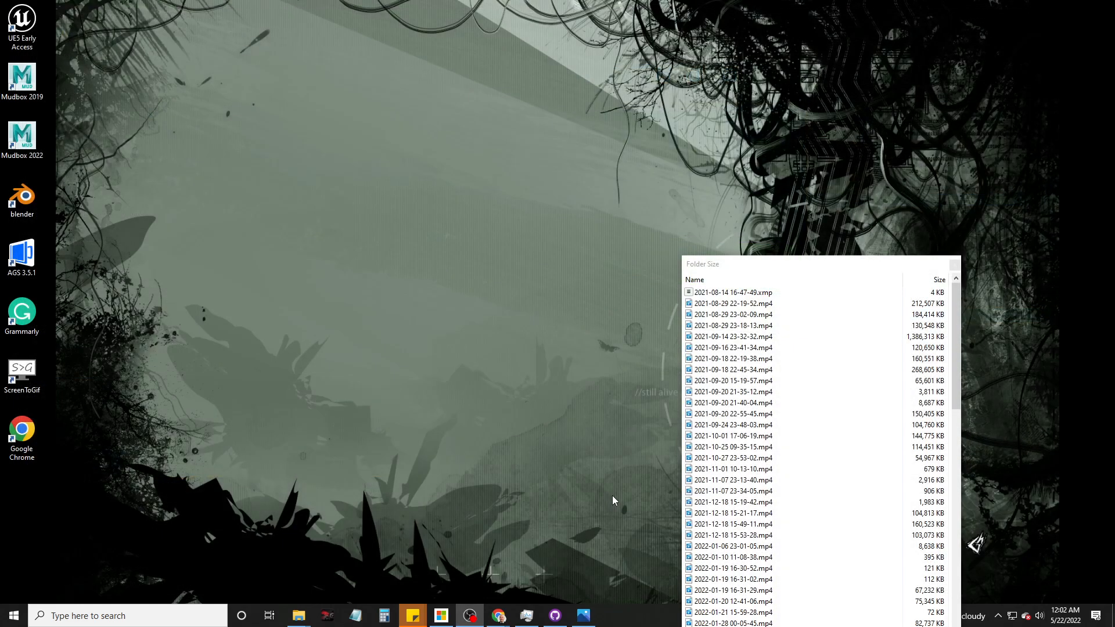
Step: Switch to GitHub Desktop and discard the changes to Config\DefaultEngine.ini in the PowieMcCutesie-5.0 repository
{"action": "left_click", "coordinate": [555, 615]}
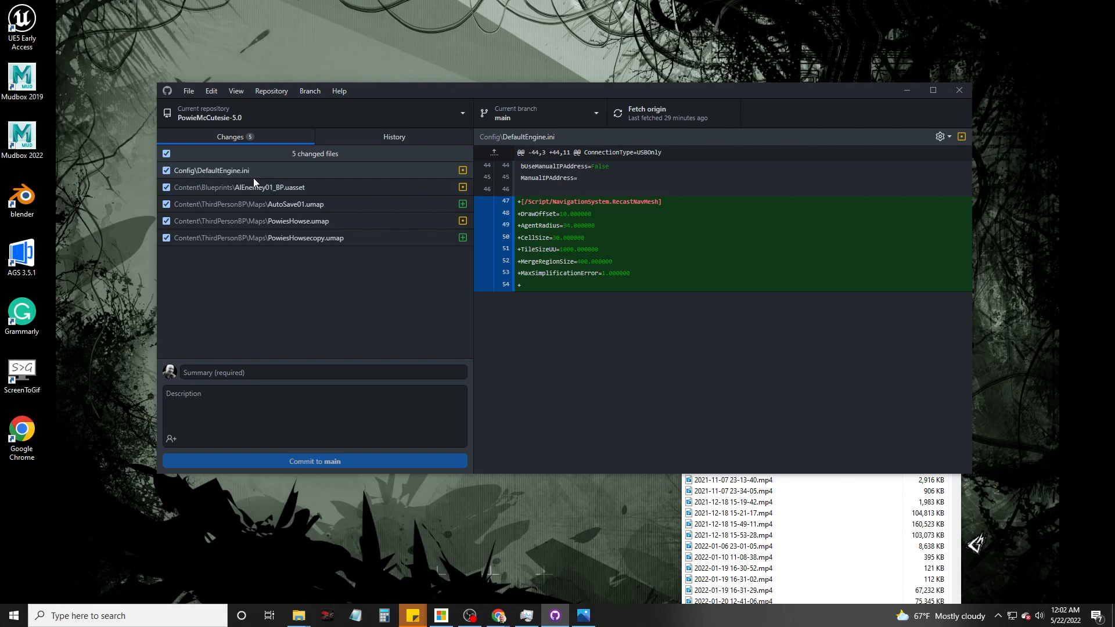
{"action": "right_click", "coordinate": [226, 172]}
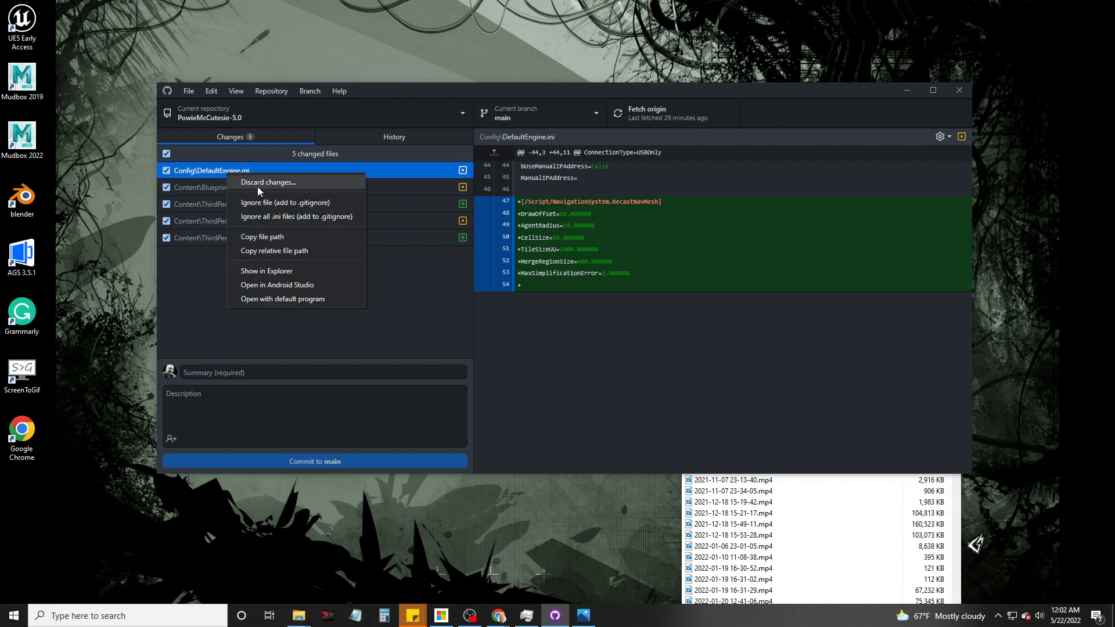
{"action": "left_click", "coordinate": [261, 183]}
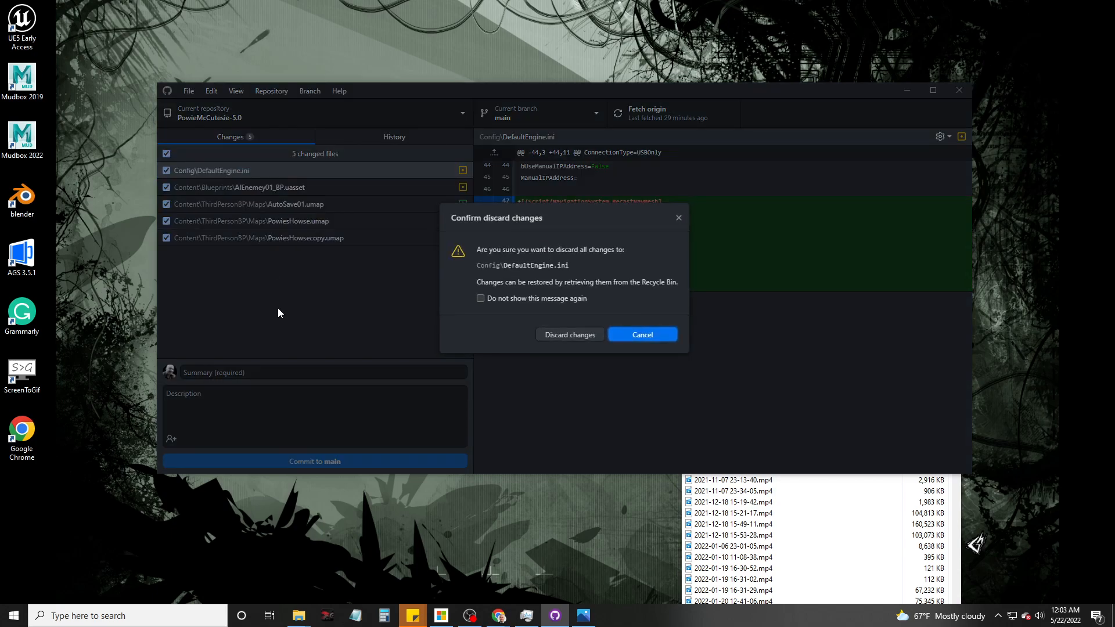
{"action": "left_click", "coordinate": [563, 334]}
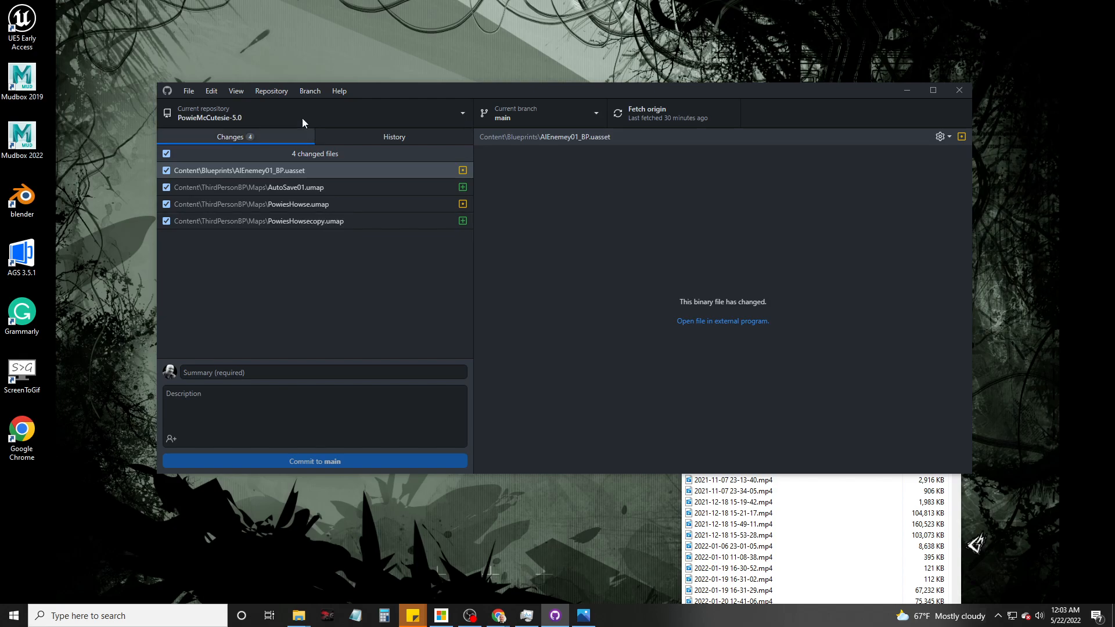
Step: Show the repository's folder in Explorer and open PowieMcCutesie.uproject in Unreal Editor
{"action": "left_click", "coordinate": [281, 91]}
{"action": "left_click", "coordinate": [304, 200]}
{"action": "double_click", "coordinate": [420, 204]}
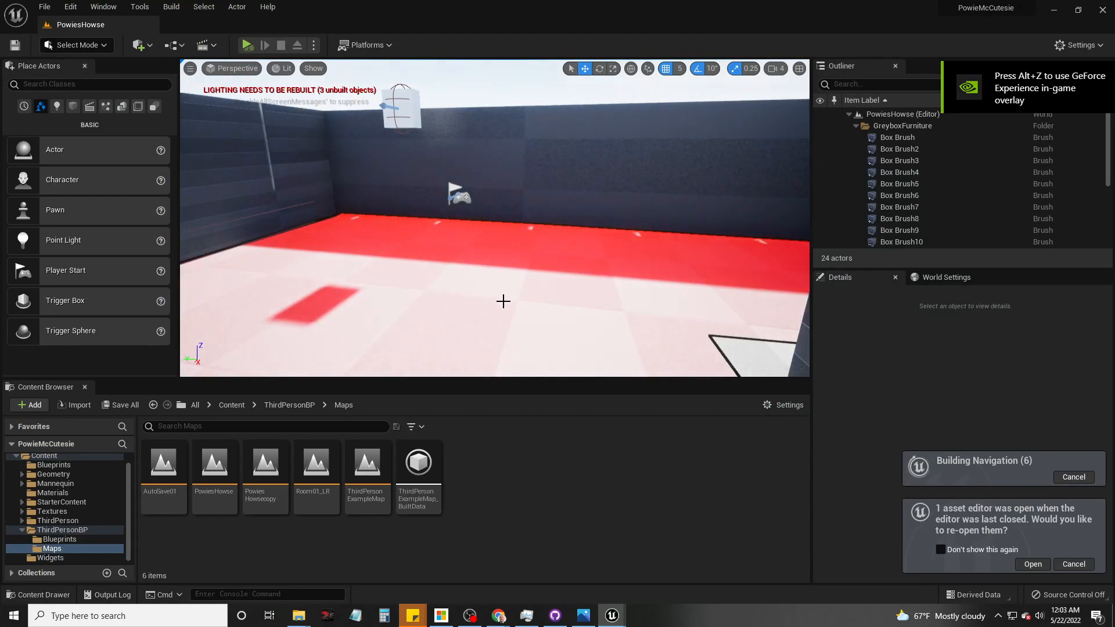
Step: Play the PowiesHowse level to observe the enemy cube, stop the play session, and close the editor
{"action": "left_click", "coordinate": [246, 46]}
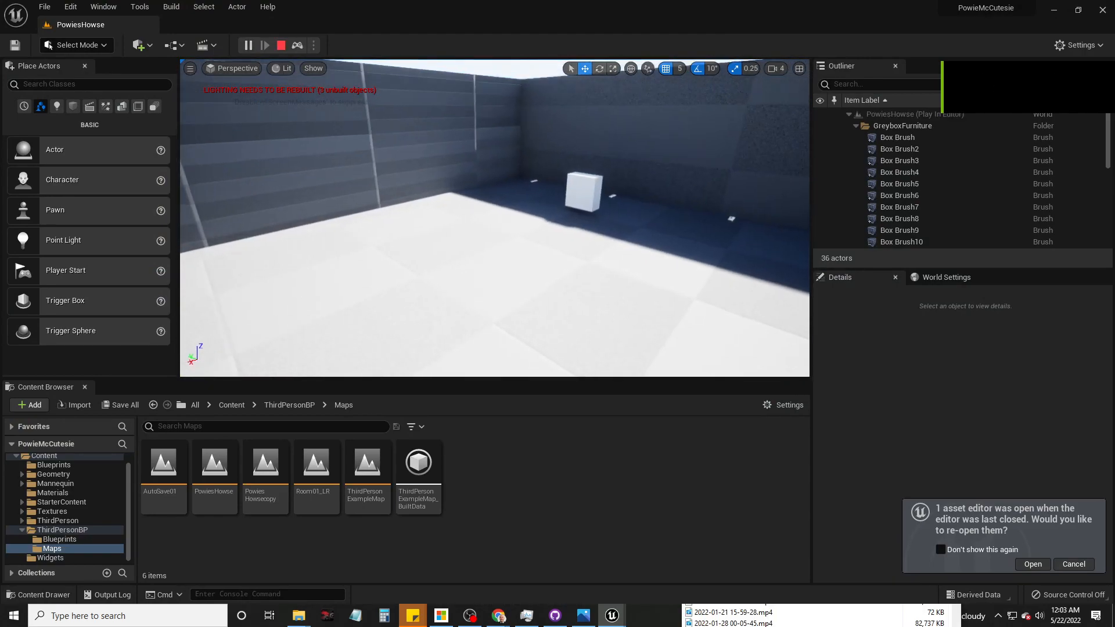
{"action": "key", "text": "shift+F1"}
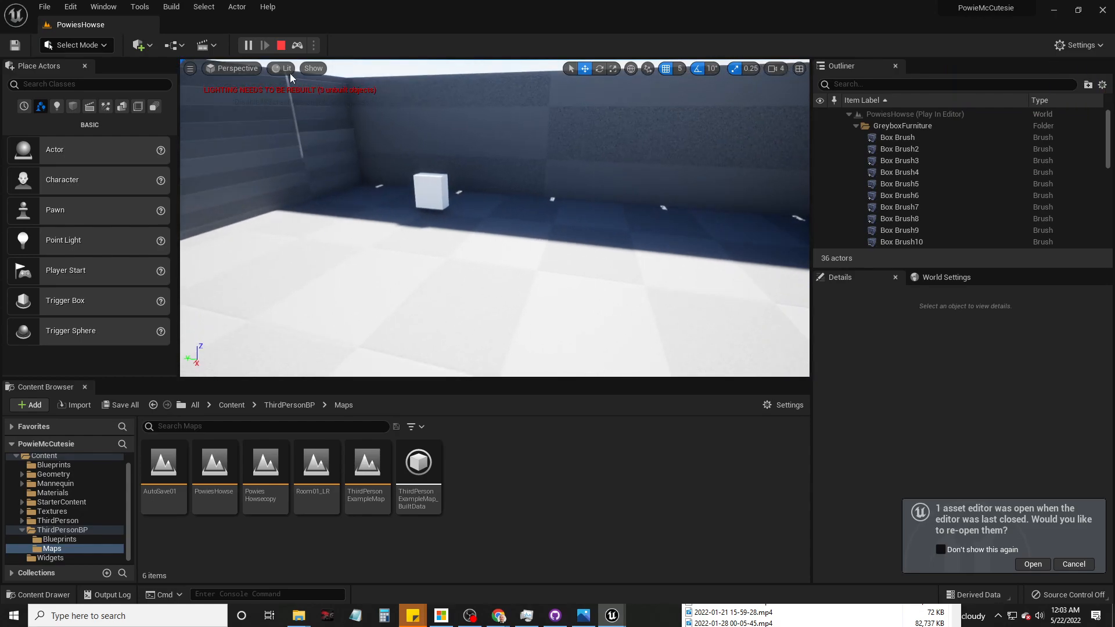
{"action": "left_click", "coordinate": [281, 46]}
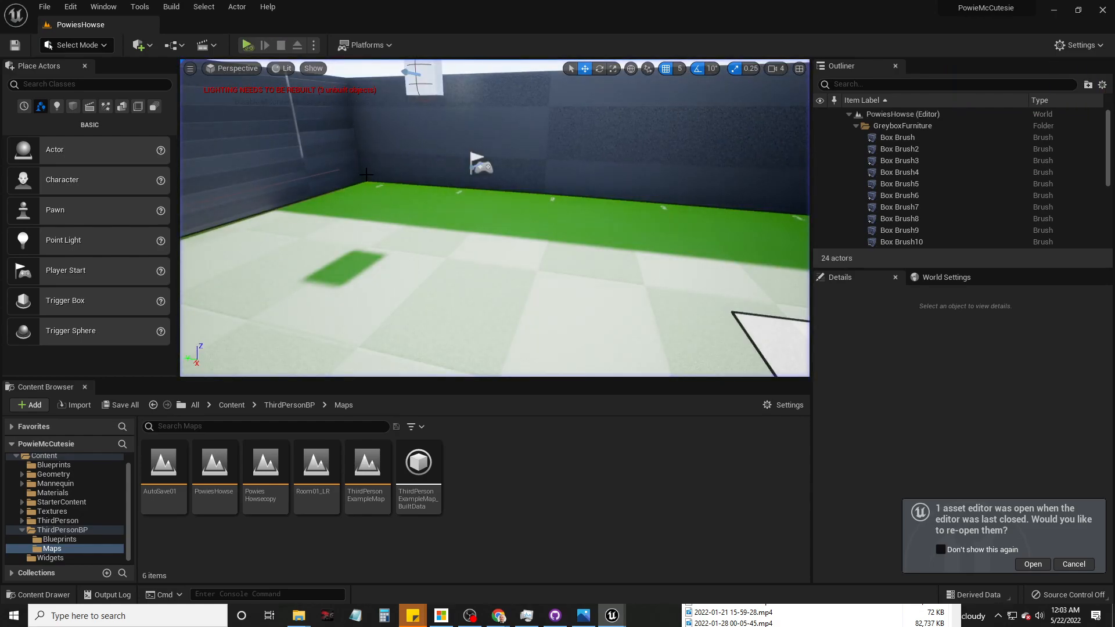
{"action": "left_click", "coordinate": [1056, 14]}
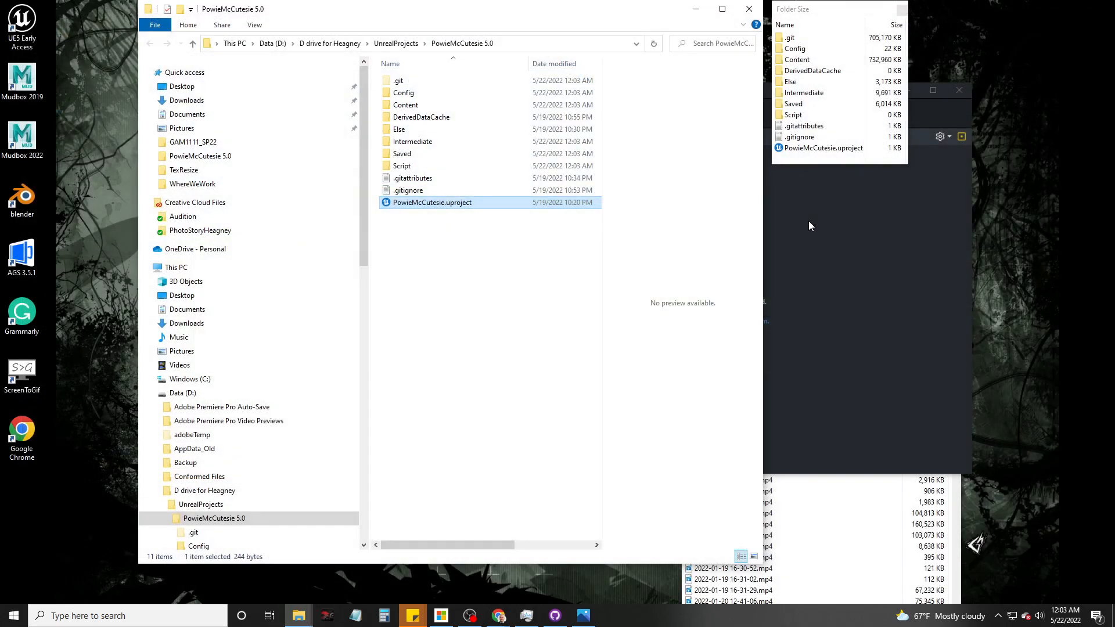
Step: Return to GitHub Desktop and open the PowieMcCutesie-5.0 repository's page on the GitHub website
{"action": "left_click", "coordinate": [824, 375]}
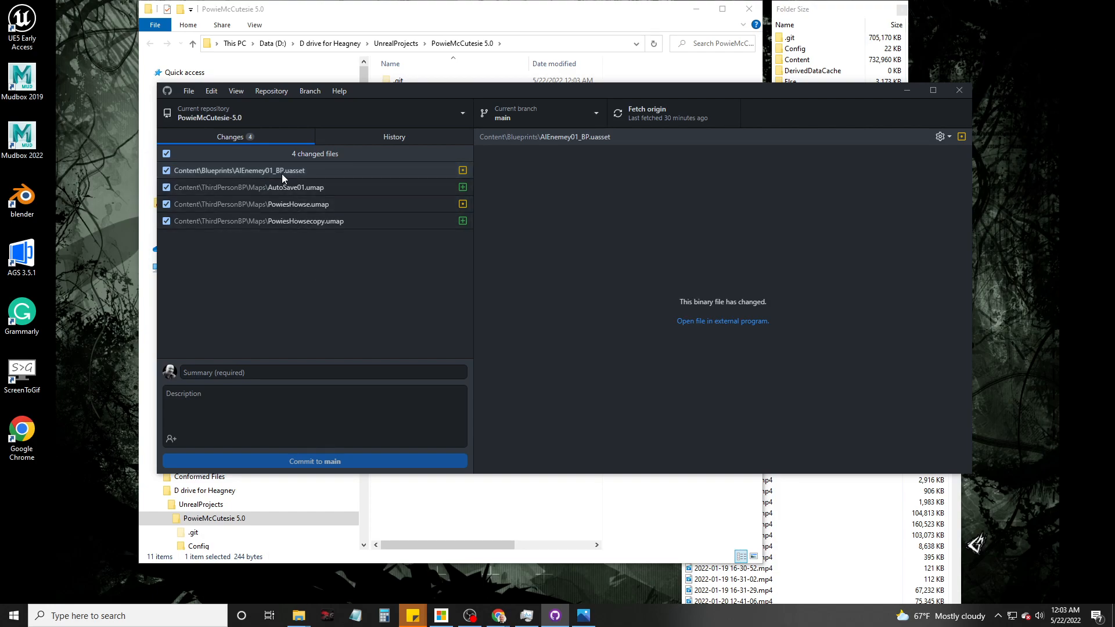
{"action": "left_click", "coordinate": [300, 91]}
{"action": "mouse_move", "coordinate": [286, 91]}
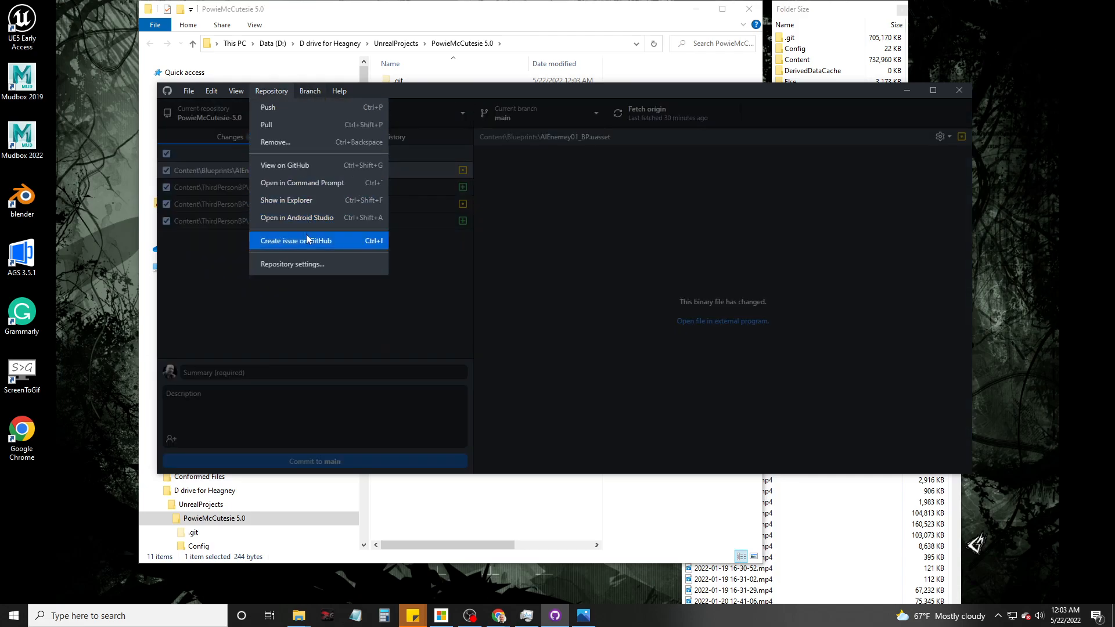
{"action": "left_click", "coordinate": [294, 171]}
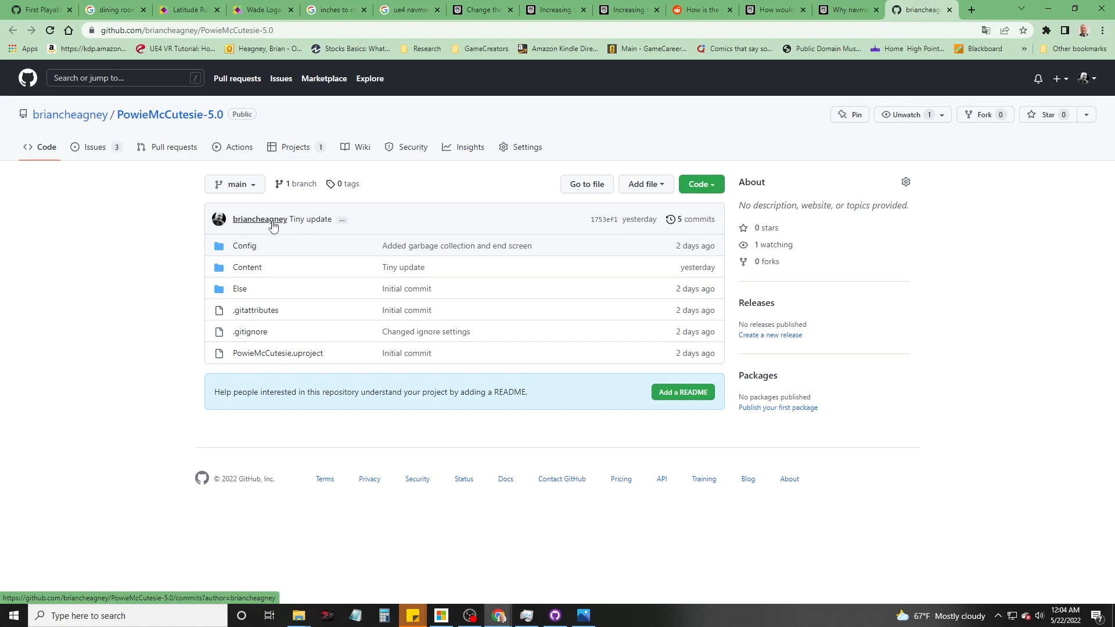
Step: Download the repository as PowieMcCutesie-5.0-main.zip into the Downloads folder inside the personal folder on drive D
{"action": "left_click", "coordinate": [694, 190]}
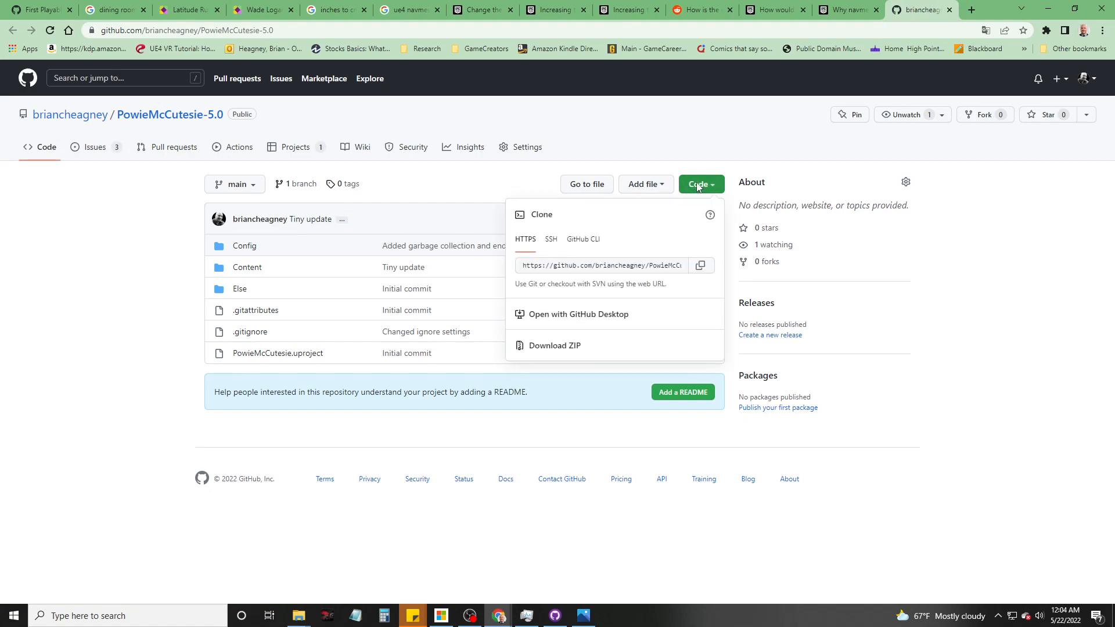
{"action": "left_click", "coordinate": [551, 347]}
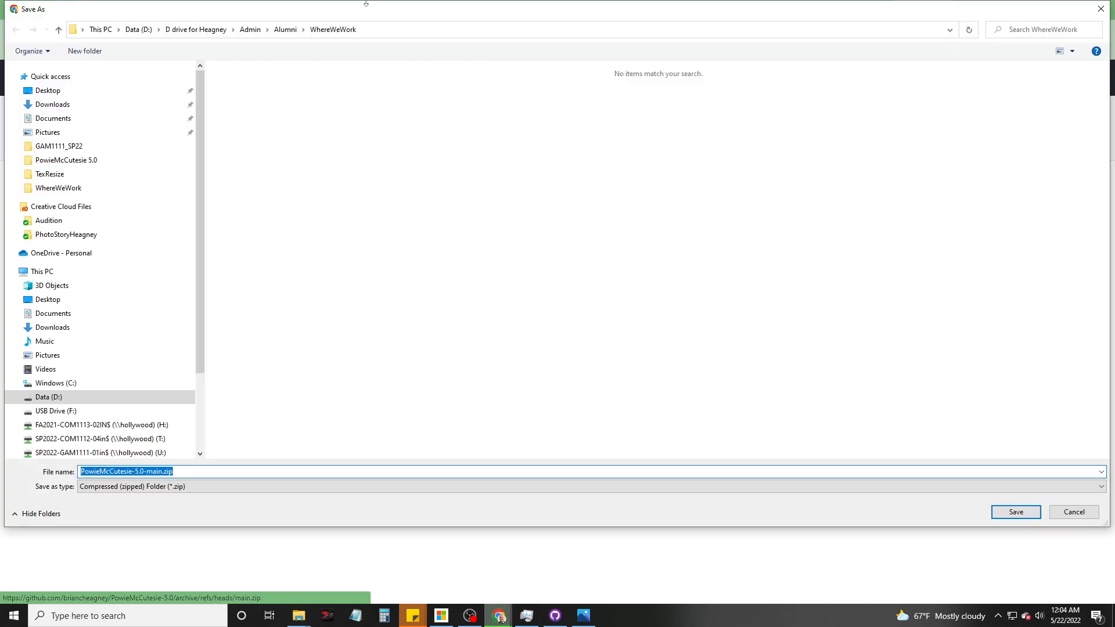
{"action": "left_click", "coordinate": [197, 30]}
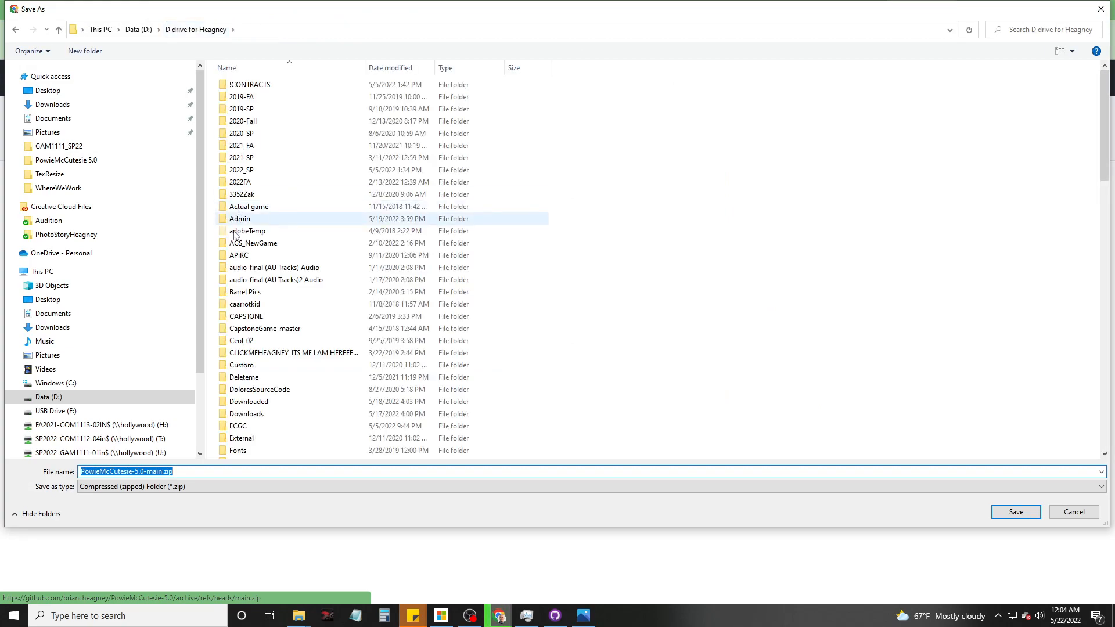
{"action": "double_click", "coordinate": [255, 413]}
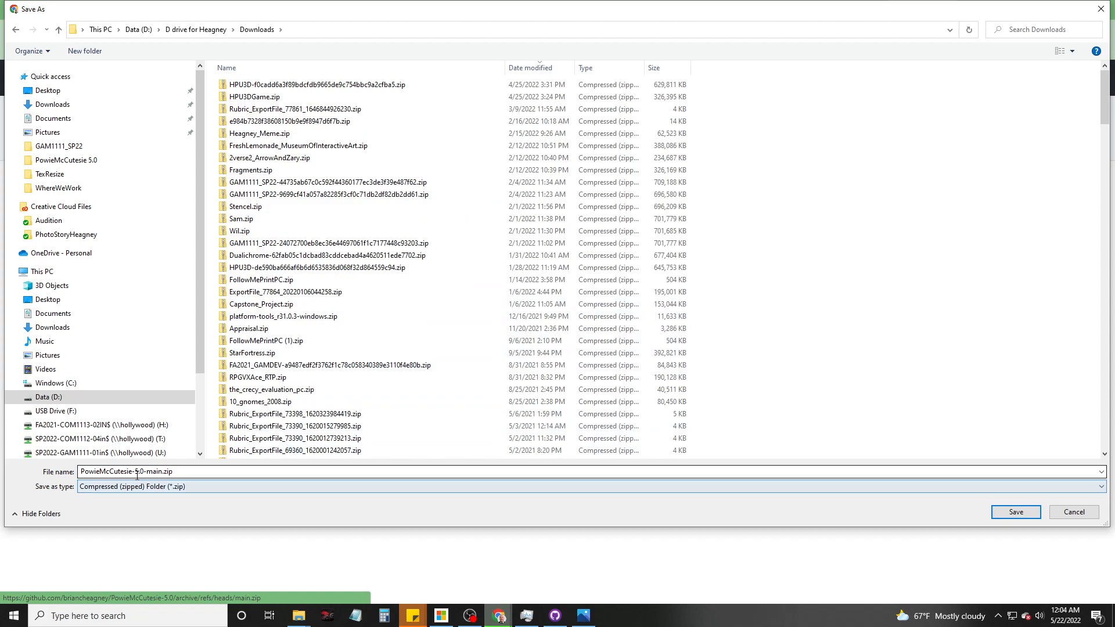
{"action": "left_click", "coordinate": [1016, 512]}
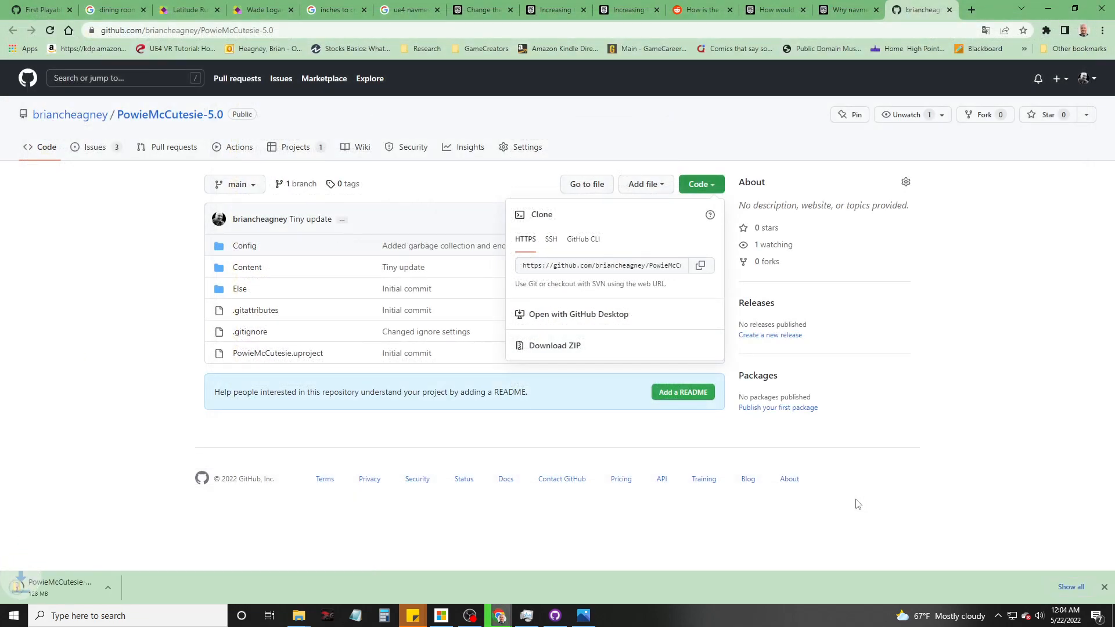
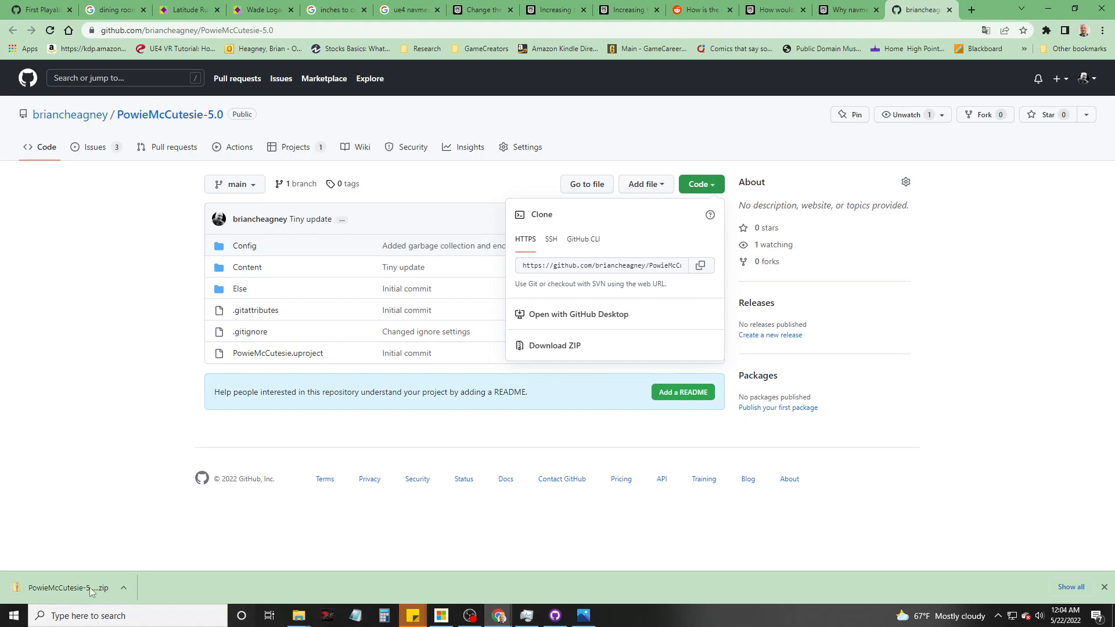
Step: Show the downloaded zip in its Explorer folder, widen the window, and sort the Downloads files by date modified
{"action": "left_click", "coordinate": [123, 588]}
{"action": "left_click", "coordinate": [155, 548]}
{"action": "scroll", "coordinate": [560, 318], "scroll_direction": "up", "scroll_amount": 11}
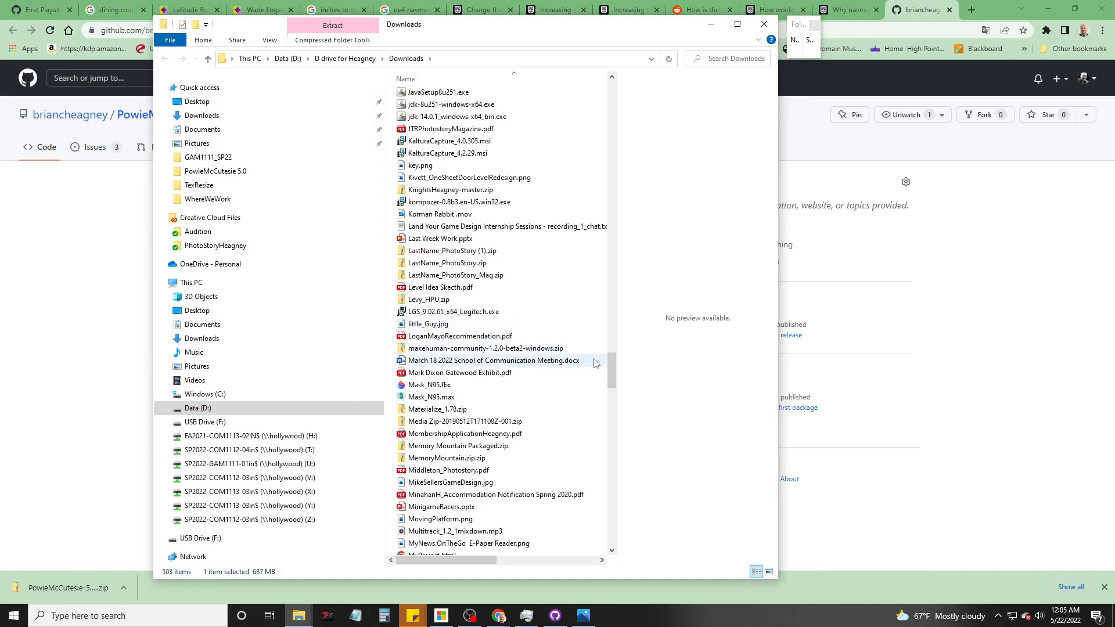
{"action": "left_click_drag", "start_coordinate": [606, 365], "coordinate": [610, 73]}
{"action": "left_click_drag", "start_coordinate": [491, 562], "coordinate": [445, 562]}
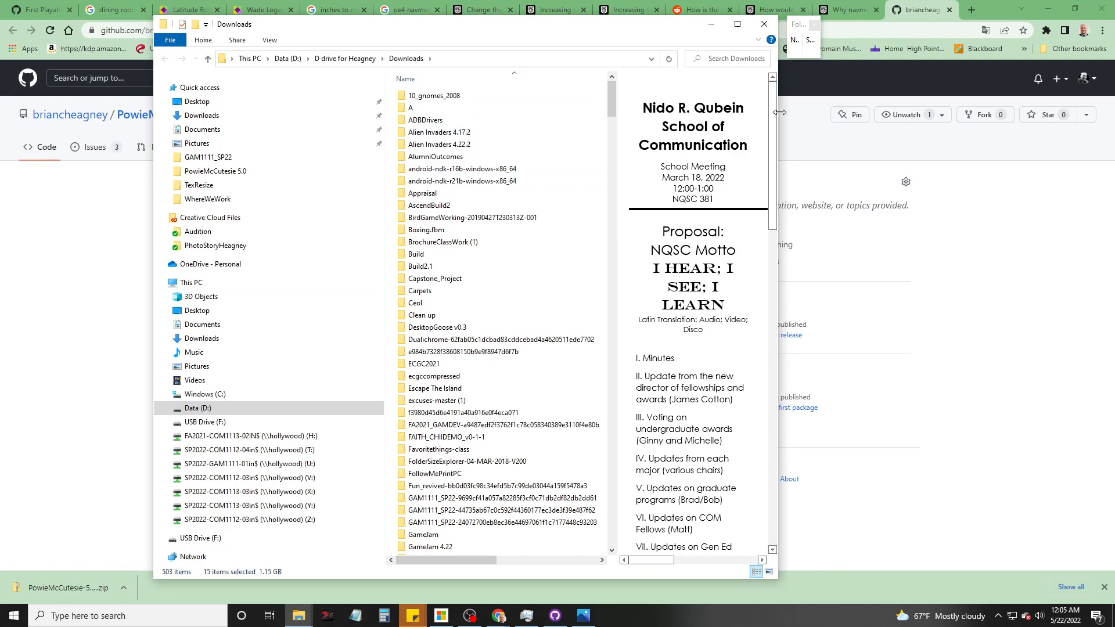
{"action": "left_click_drag", "start_coordinate": [780, 113], "coordinate": [1036, 114]}
{"action": "left_click", "coordinate": [661, 80]}
Step: Extract PowieMcCutesie-5.0-main.zip with 7-Zip into its own PowieMcCutesie-5.0-main folder
{"action": "left_click", "coordinate": [453, 95]}
{"action": "right_click", "coordinate": [453, 93]}
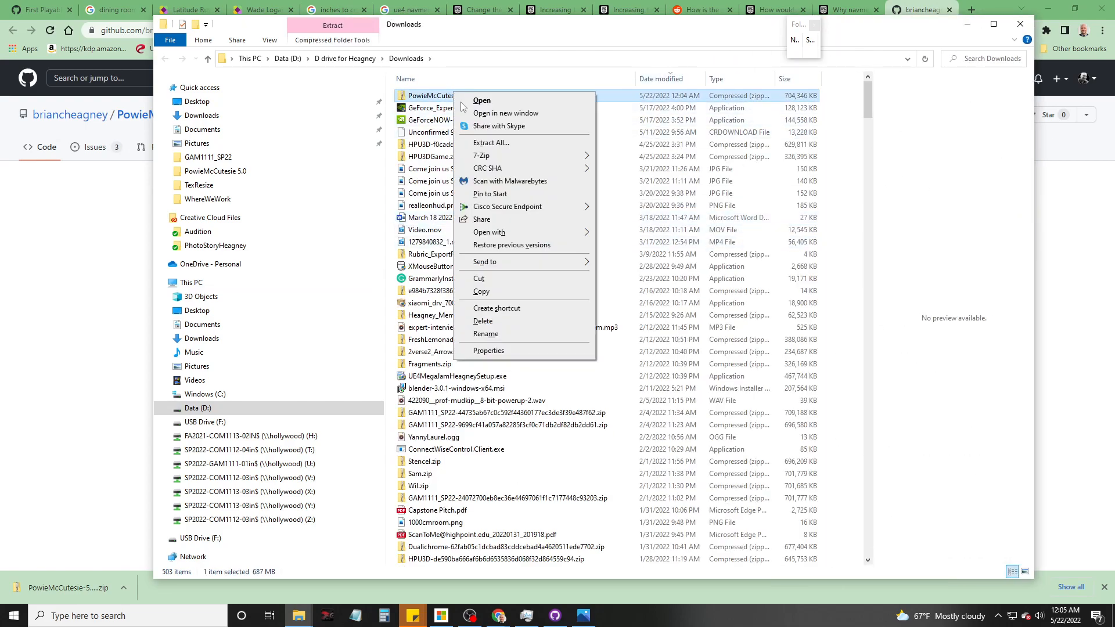
{"action": "mouse_move", "coordinate": [488, 156]}
{"action": "left_click", "coordinate": [652, 210]}
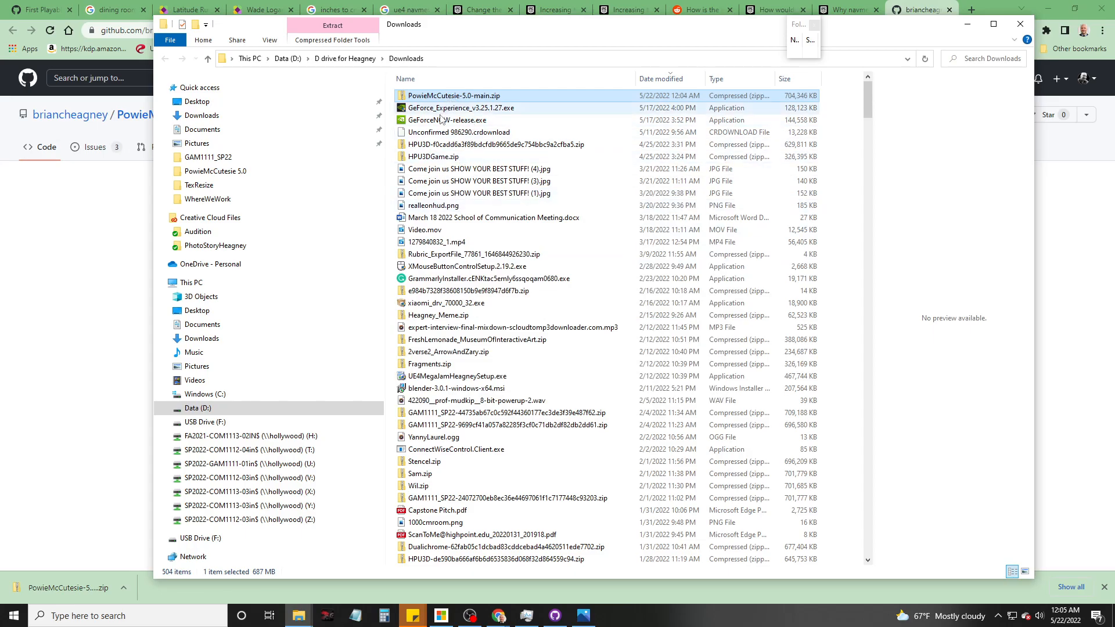
Step: Find the extracted PowieMcCutesie-5.0-main folder among the Downloads and open it
{"action": "scroll", "coordinate": [497, 397], "scroll_direction": "down", "scroll_amount": 20}
{"action": "scroll", "coordinate": [496, 397], "scroll_direction": "down", "scroll_amount": 20}
{"action": "left_click_drag", "start_coordinate": [866, 269], "coordinate": [869, 481]}
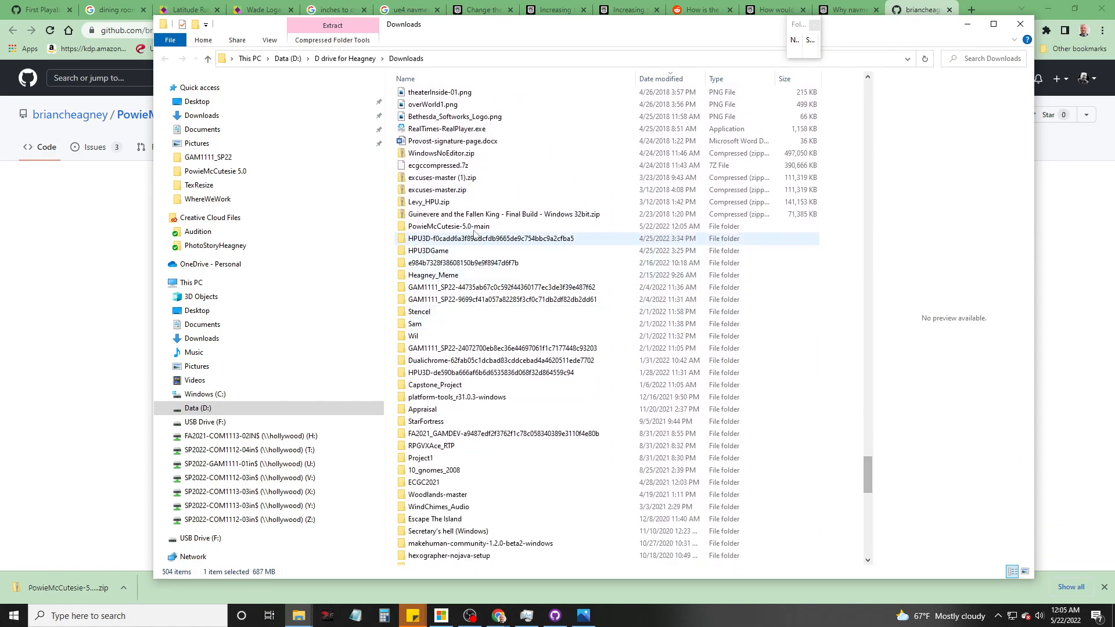
{"action": "double_click", "coordinate": [459, 226]}
{"action": "double_click", "coordinate": [434, 157]}
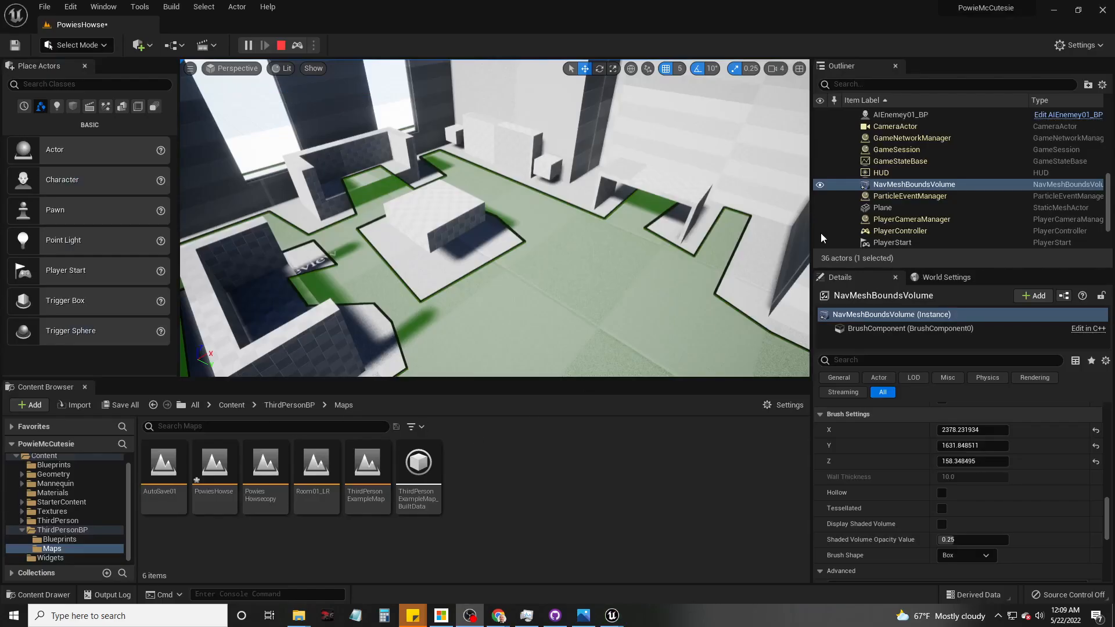
Step: Look around the furnished PowiesHowse level in the running play session, then close the editor without saving
{"action": "right_click_drag", "start_coordinate": [630, 242], "coordinate": [726, 235]}
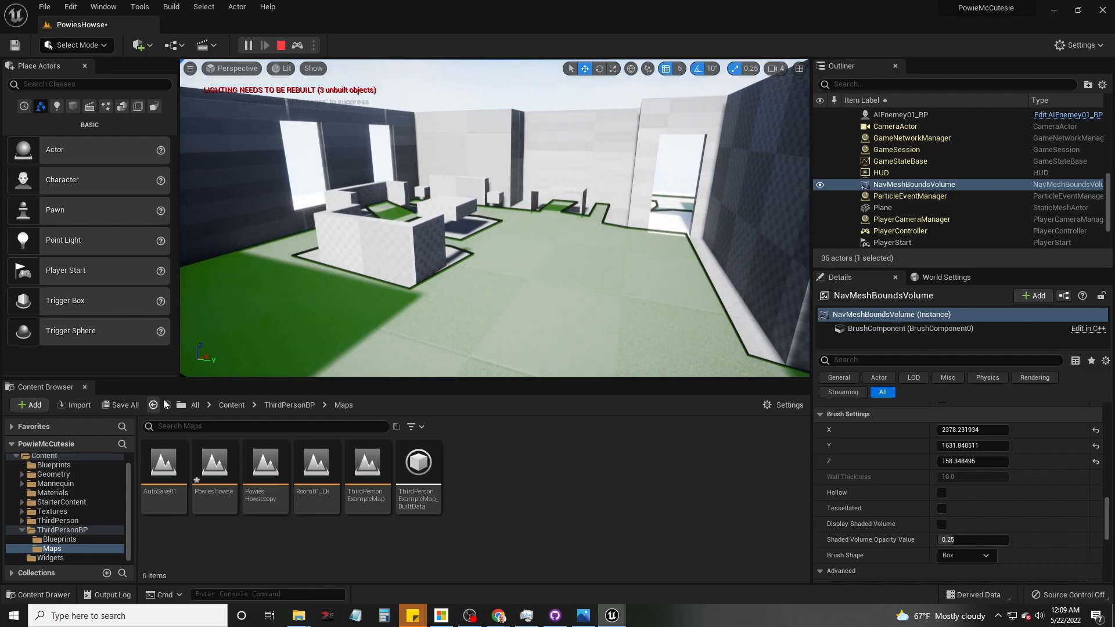
{"action": "left_click", "coordinate": [1102, 11]}
{"action": "left_click", "coordinate": [653, 436]}
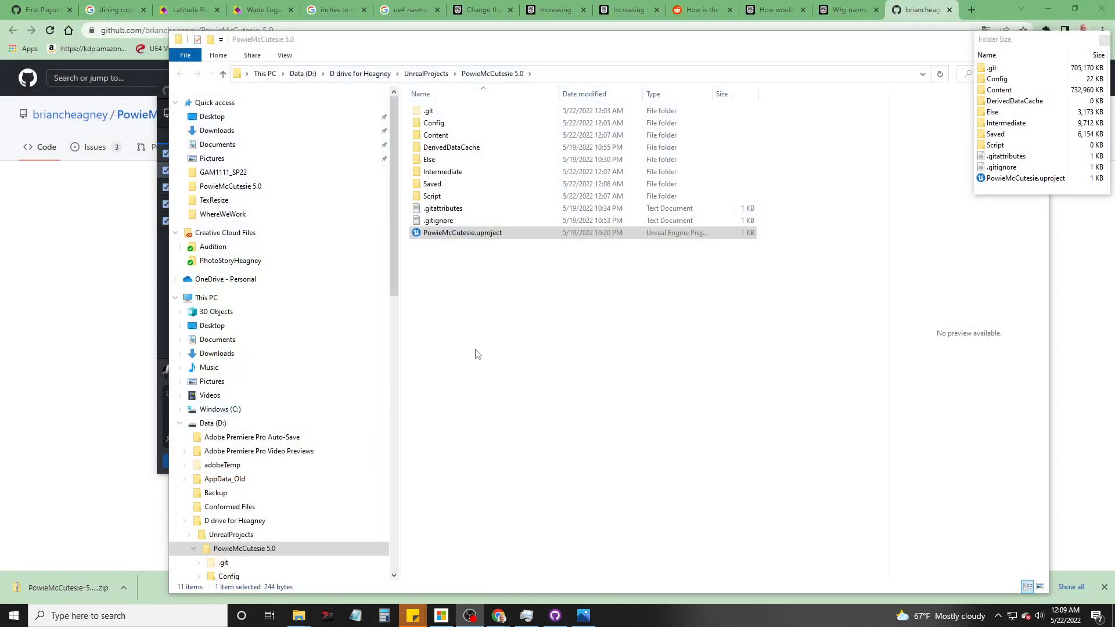
Step: Return to GitHub Desktop and show the changed PowiesHowsecopy.umap in Explorer
{"action": "left_click_drag", "start_coordinate": [898, 41], "coordinate": [763, 46]}
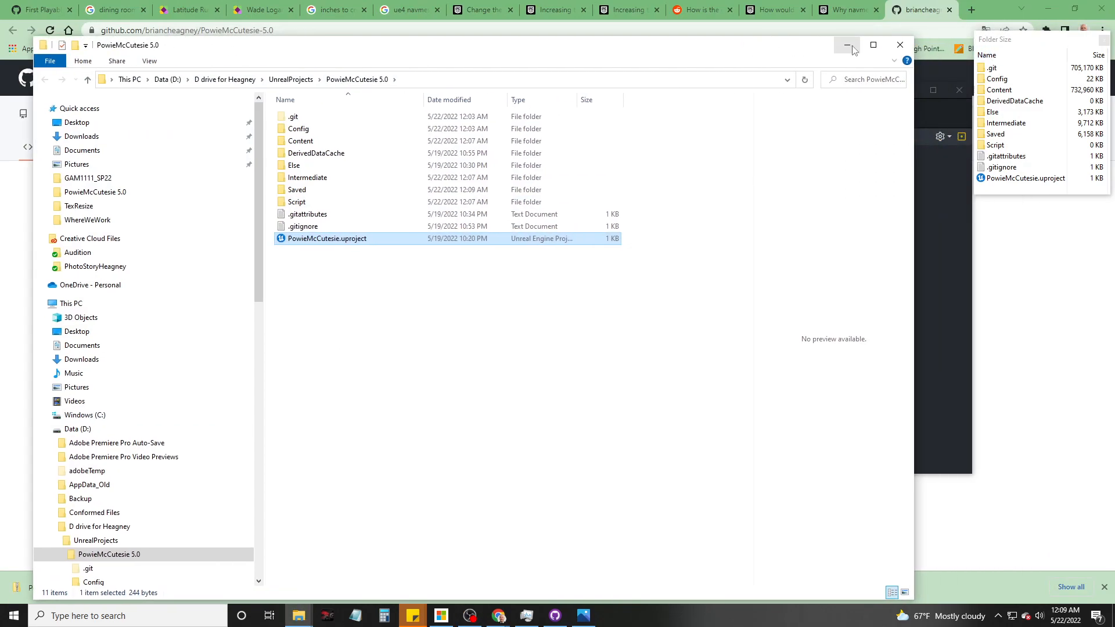
{"action": "left_click", "coordinate": [849, 47]}
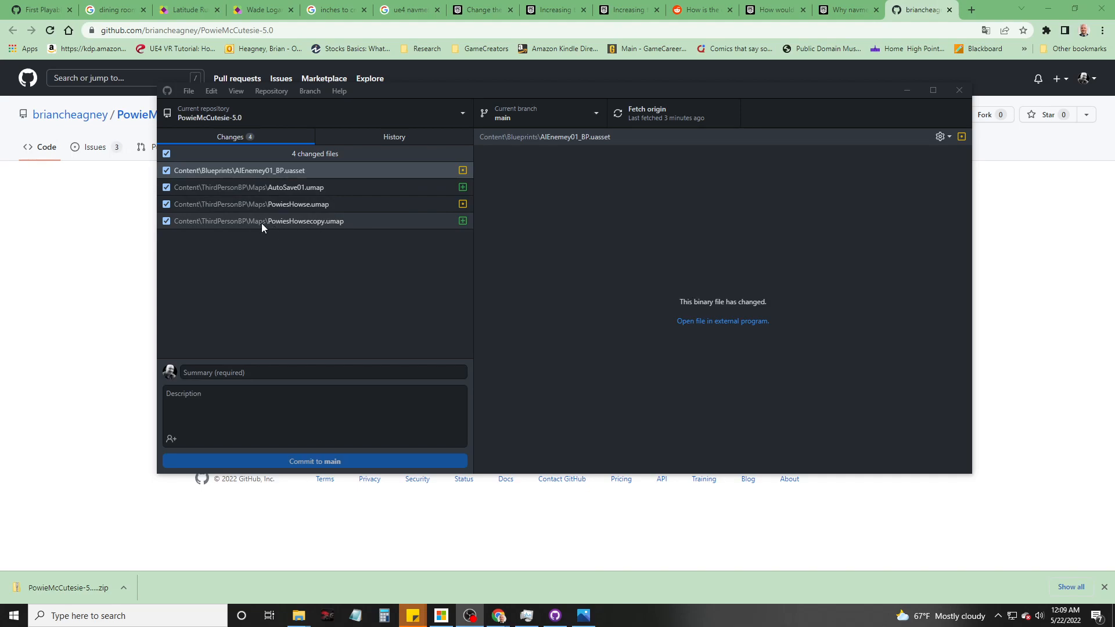
{"action": "right_click", "coordinate": [293, 223]}
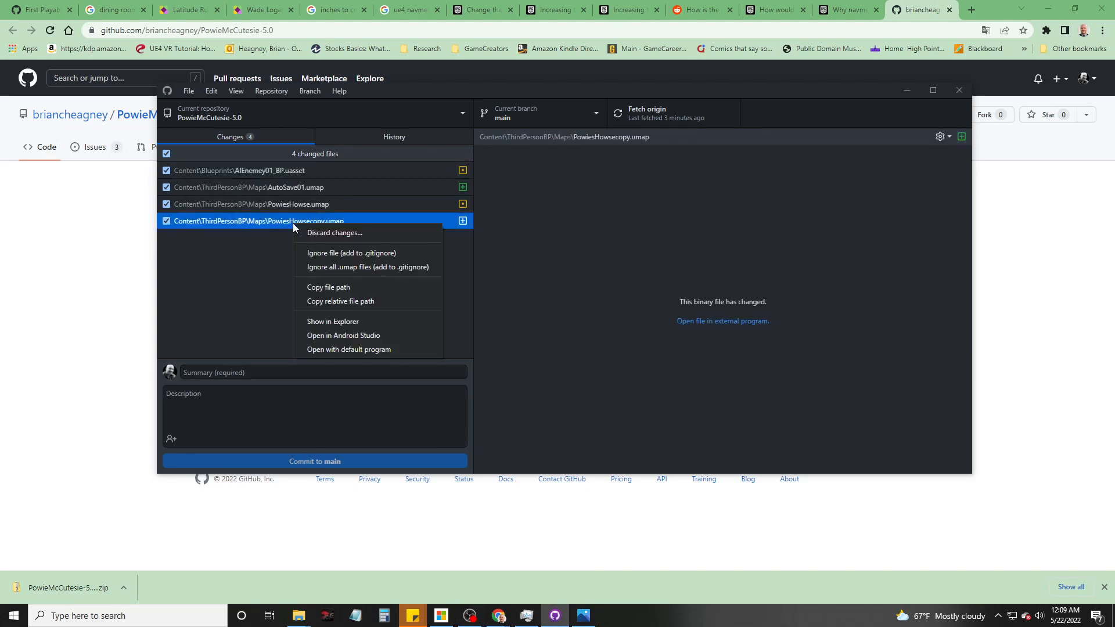
{"action": "left_click", "coordinate": [346, 322]}
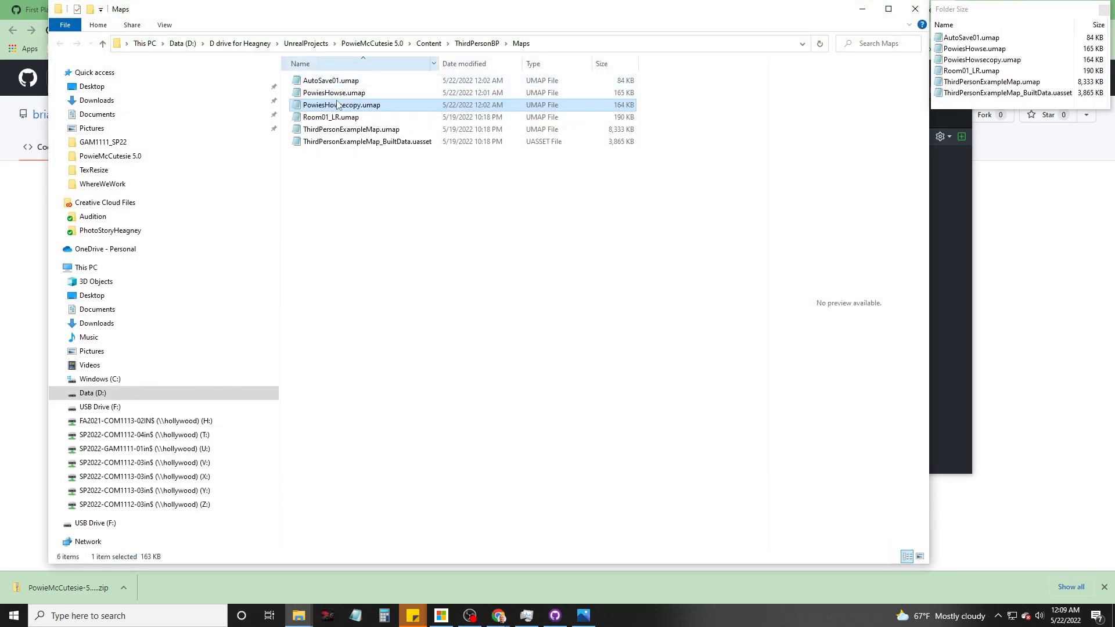
Step: Copy PowiesHowsecopy.umap to the desktop and delete the original from the project's Maps folder
{"action": "left_click_drag", "start_coordinate": [992, 11], "coordinate": [967, 78]}
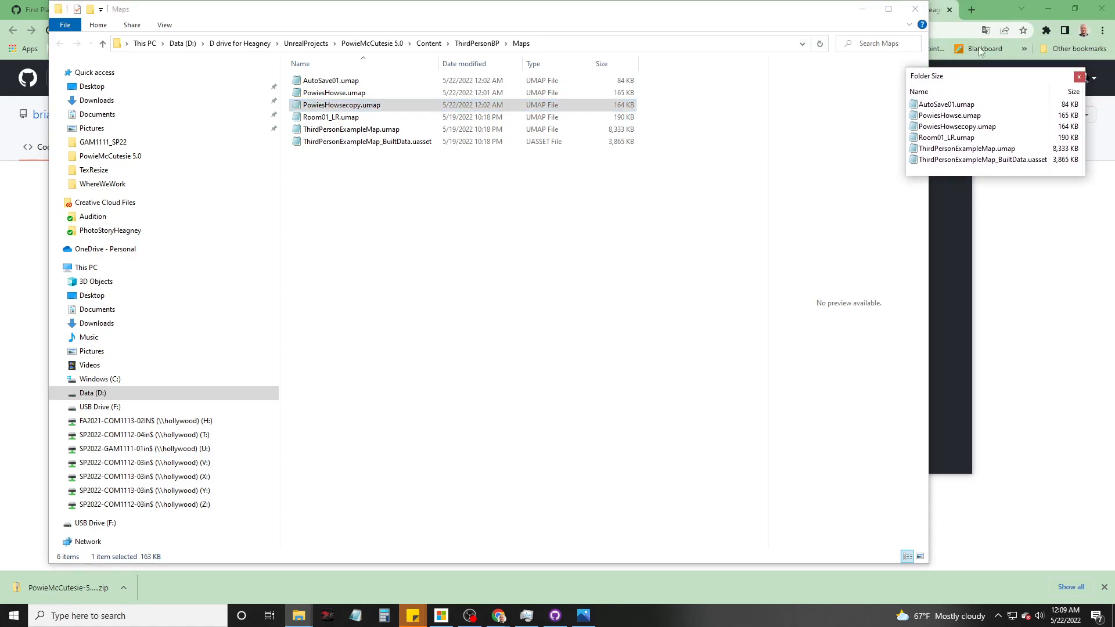
{"action": "left_click", "coordinate": [1048, 9]}
{"action": "left_click_drag", "start_coordinate": [342, 111], "coordinate": [946, 416]}
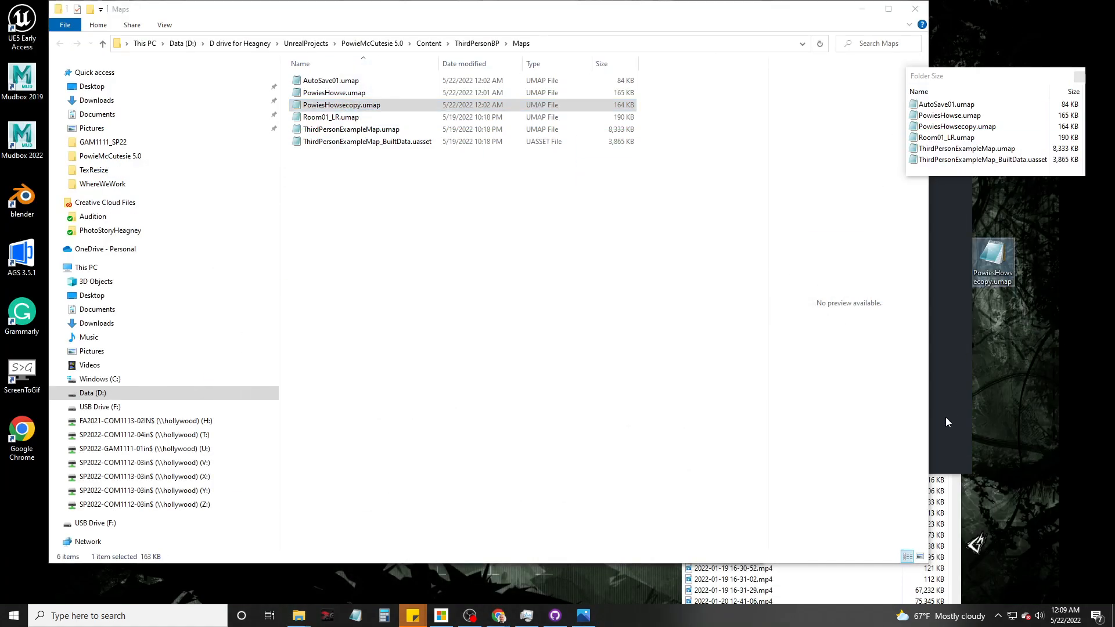
{"action": "left_click", "coordinate": [347, 109]}
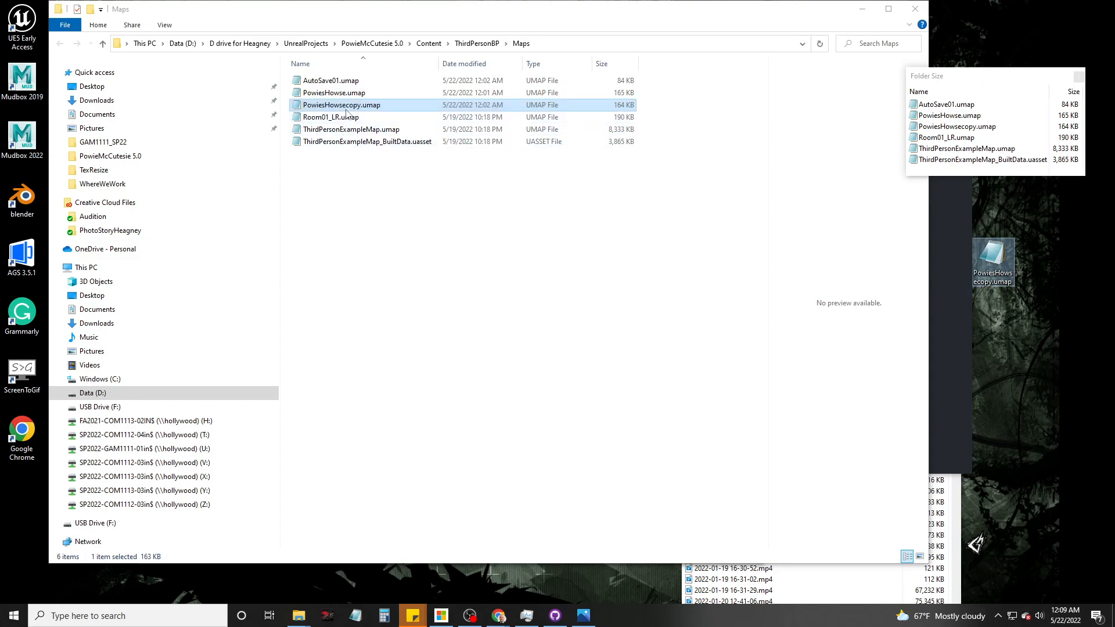
{"action": "key", "text": "Delete"}
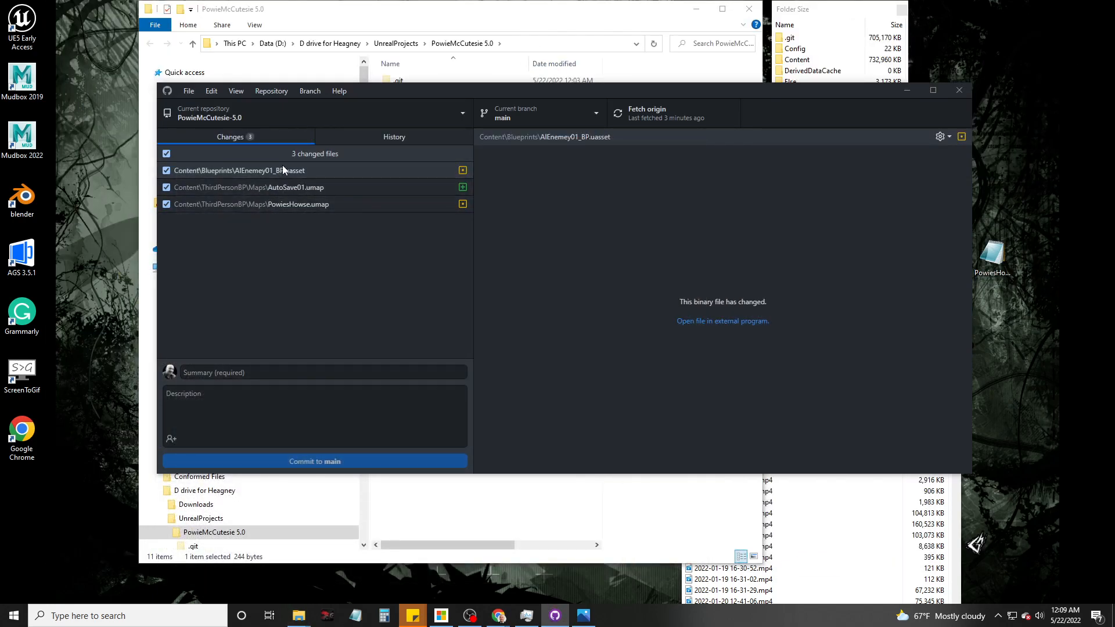
Step: Discard the repository changes to AIEnemey01_BP.uasset, AutoSave01.umap, and PowiesHowse.umap
{"action": "left_click", "coordinate": [268, 171]}
{"action": "left_click", "coordinate": [270, 204], "text": "shift"}
{"action": "right_click", "coordinate": [270, 207]}
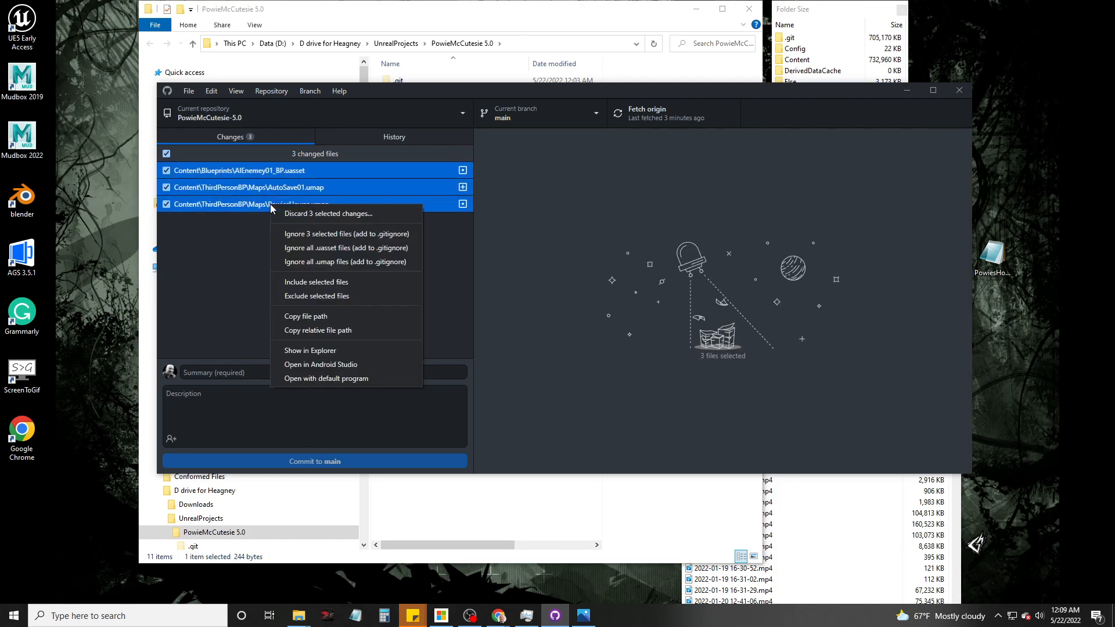
{"action": "left_click", "coordinate": [314, 213]}
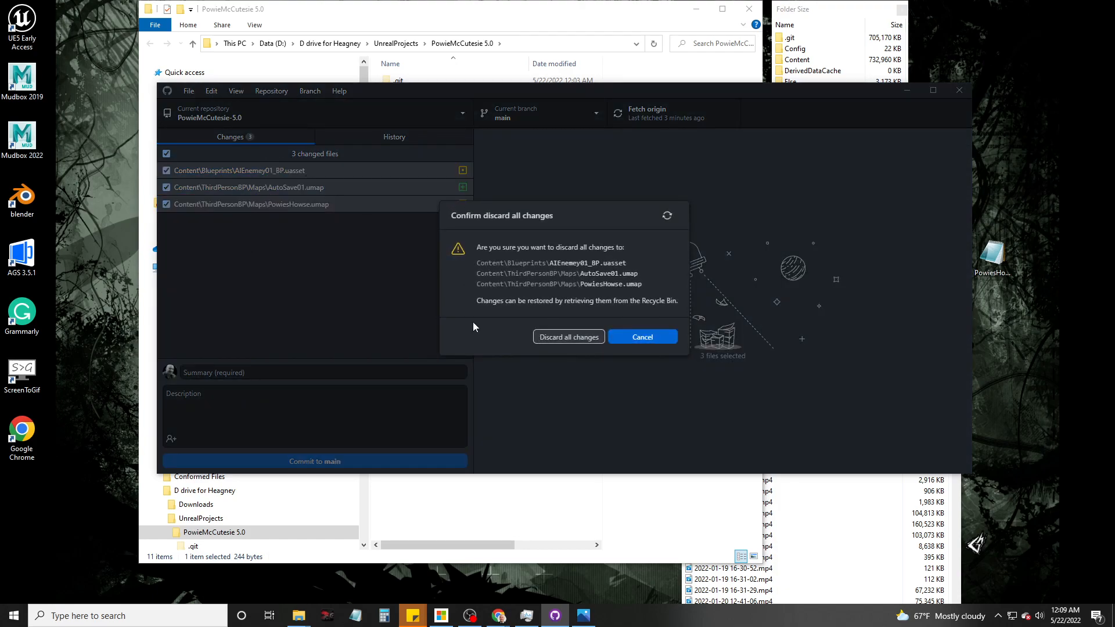
{"action": "left_click", "coordinate": [546, 337]}
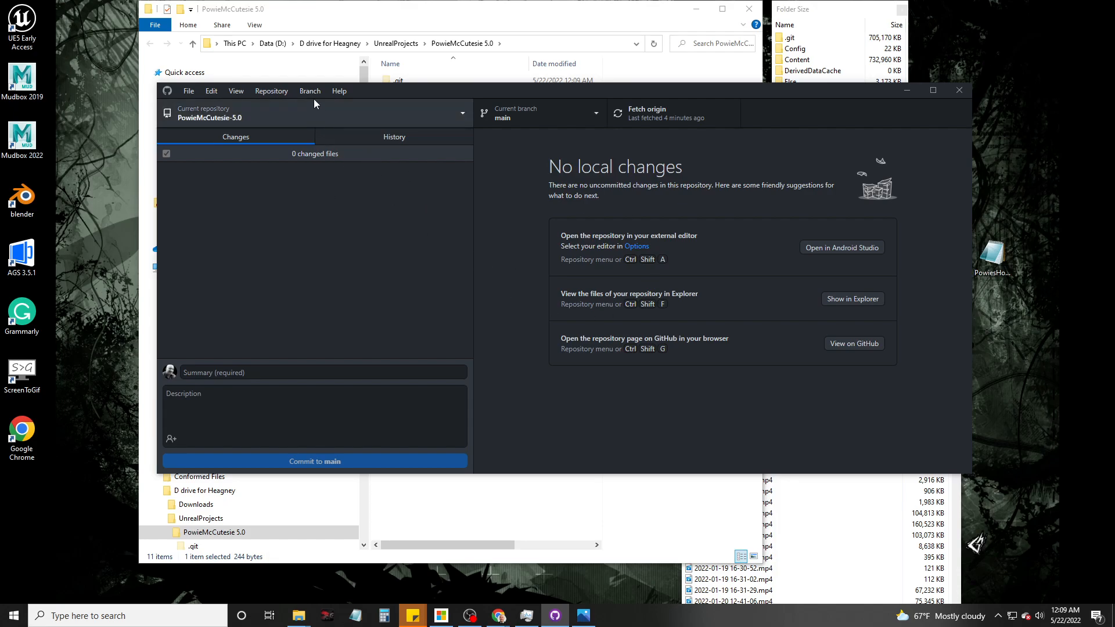
Step: Open PowieMcCutesie.uproject from the repository's folder, play the restored PowiesHowse level to observe the enemy, and stop the session
{"action": "left_click", "coordinate": [853, 299]}
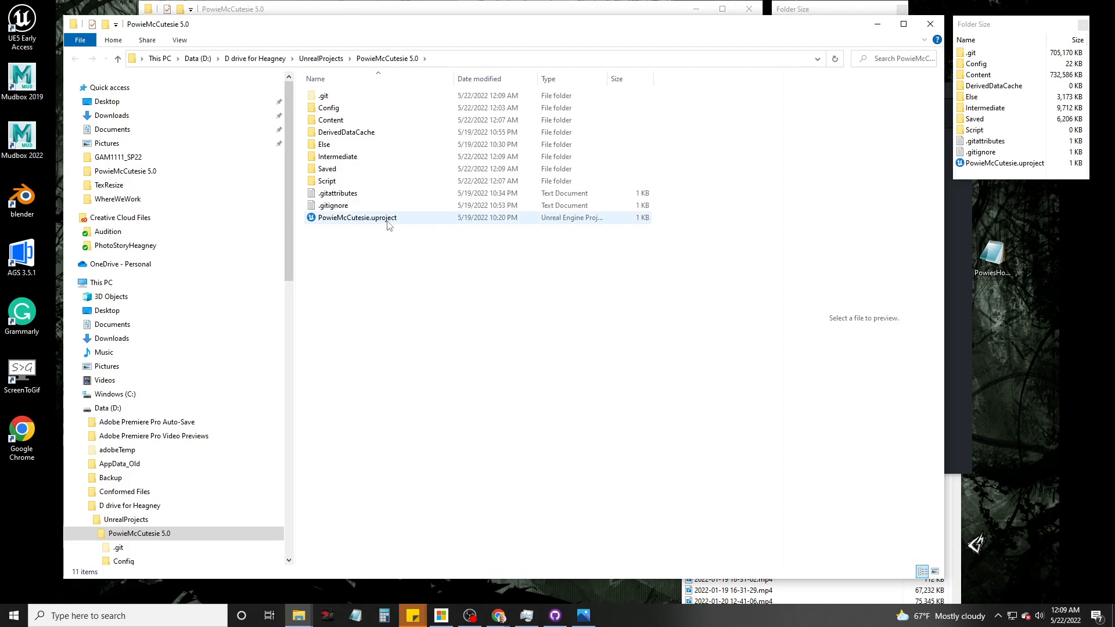
{"action": "double_click", "coordinate": [389, 219]}
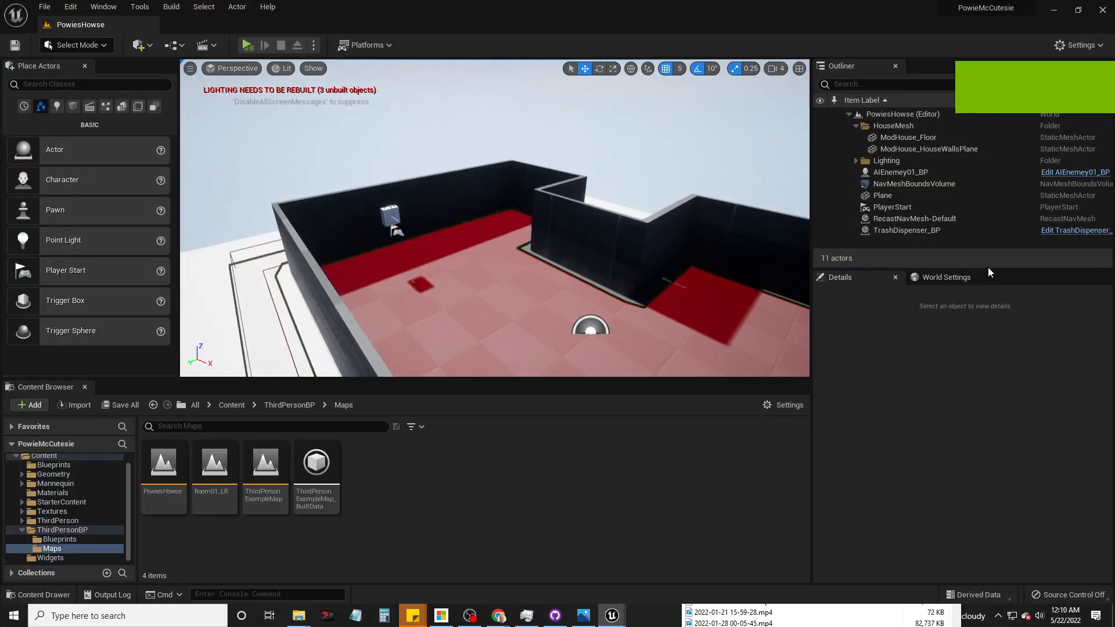
{"action": "left_click", "coordinate": [247, 45]}
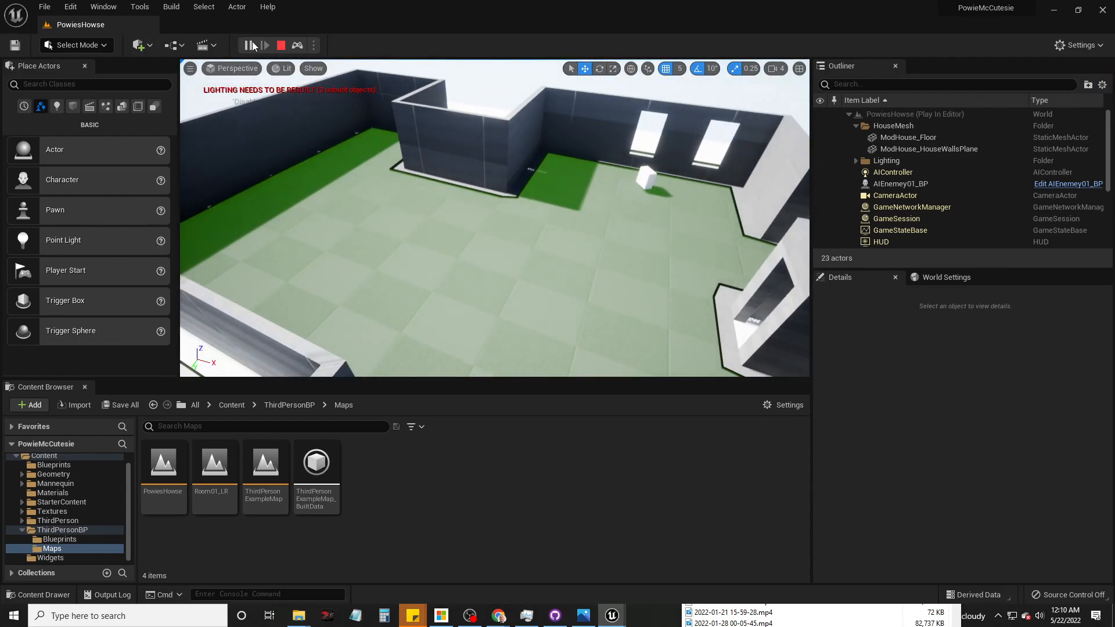
{"action": "left_click", "coordinate": [281, 46]}
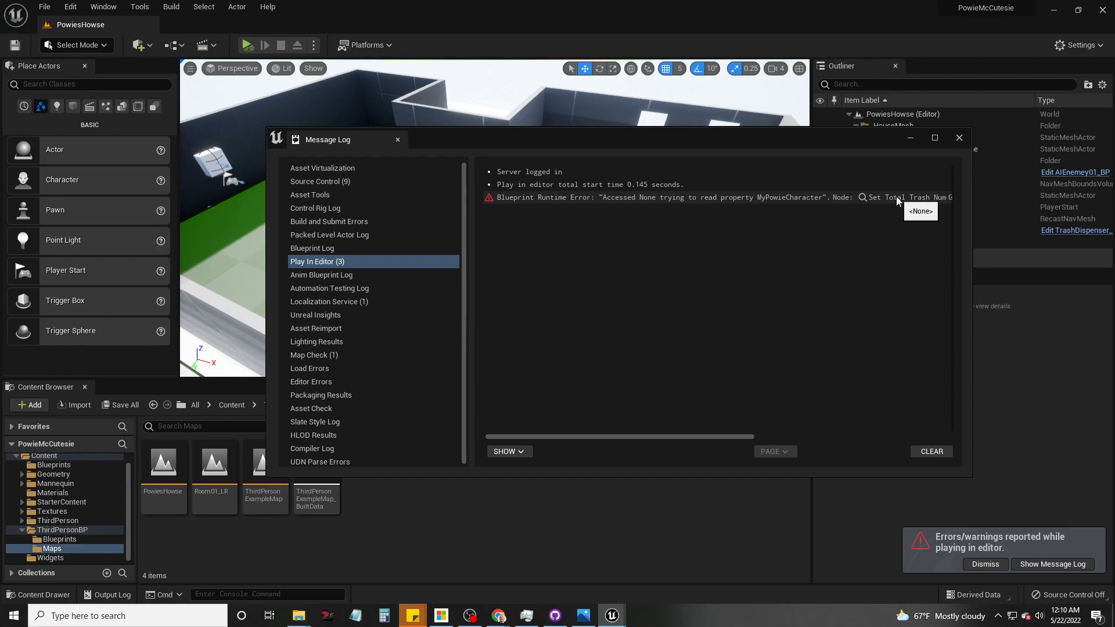
Step: Inspect the Set Total Trash Num node behind the runtime error, then close the blueprint, the message log, and the editor
{"action": "left_click", "coordinate": [897, 198]}
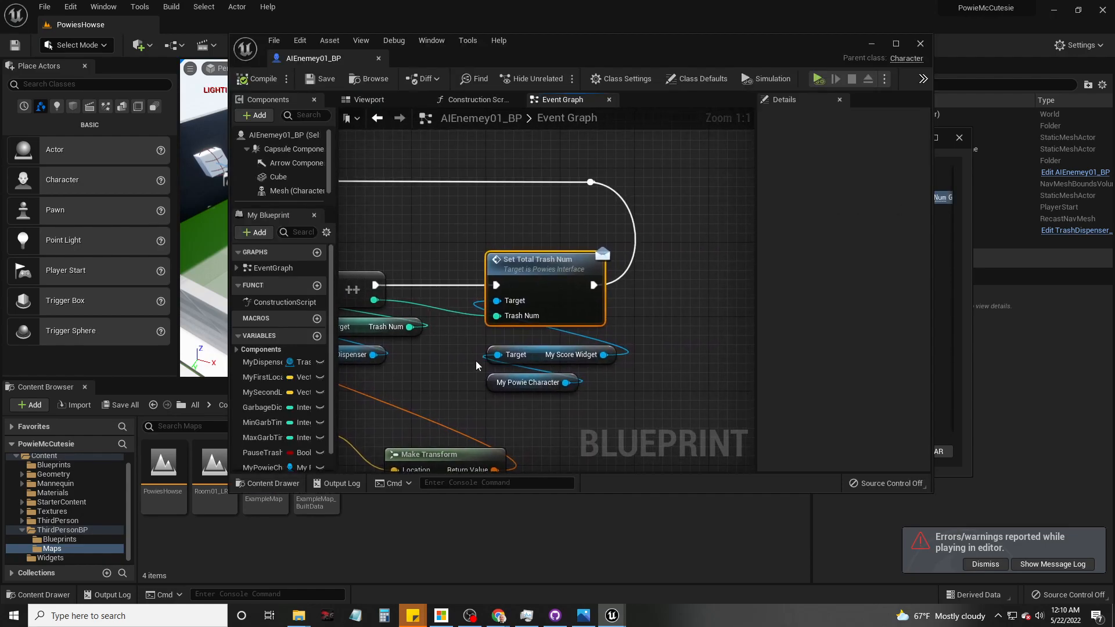
{"action": "right_click_drag", "start_coordinate": [417, 405], "coordinate": [591, 364]}
{"action": "left_click", "coordinate": [920, 46]}
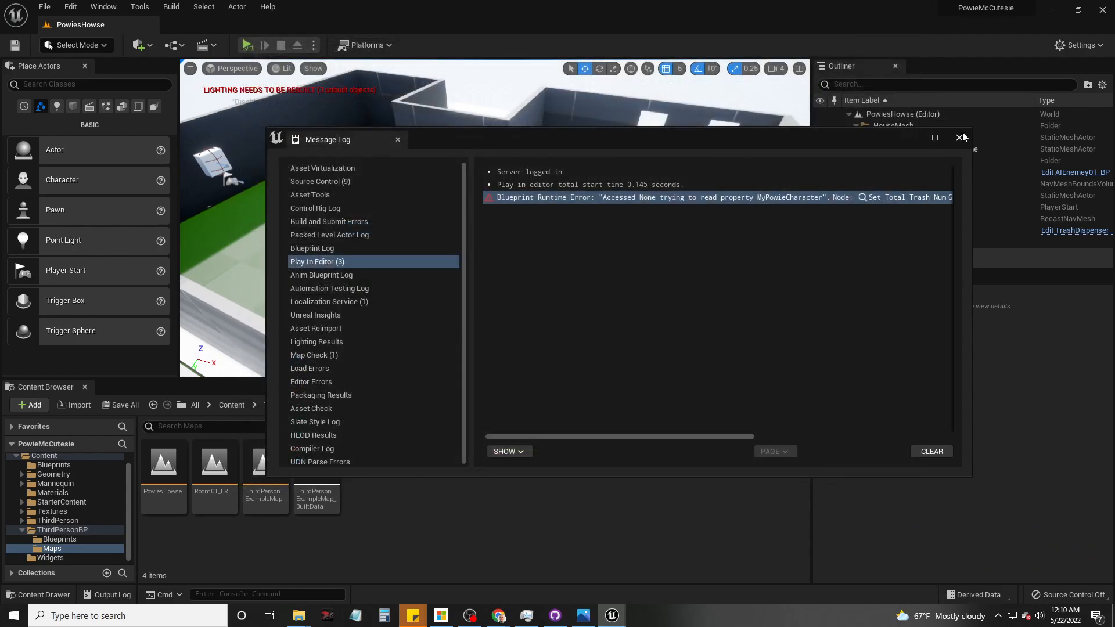
{"action": "left_click", "coordinate": [960, 138]}
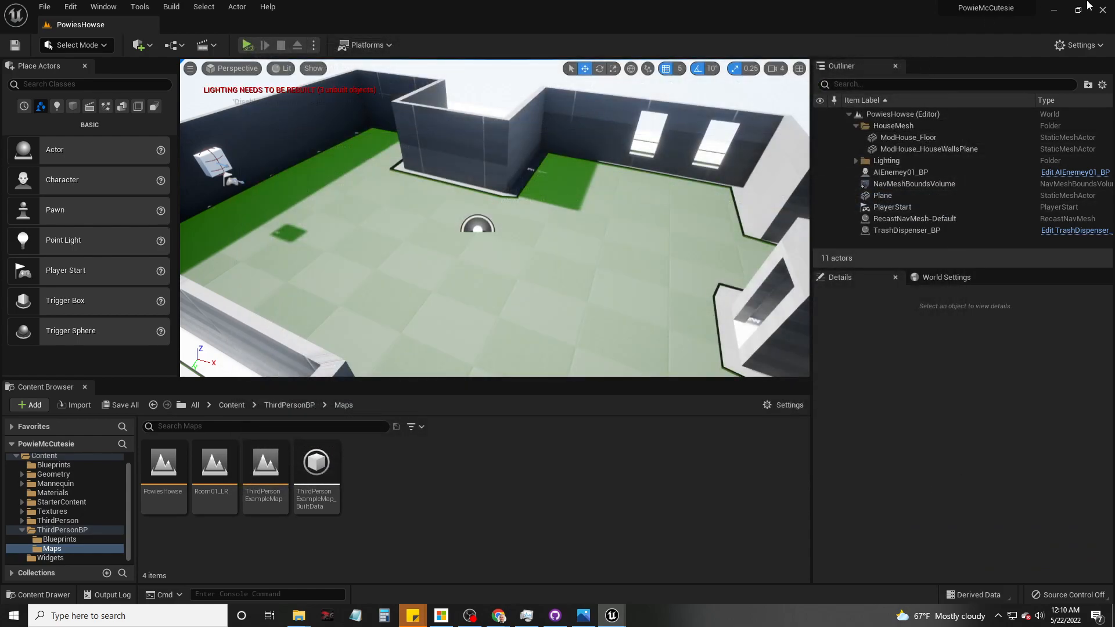
{"action": "left_click", "coordinate": [1103, 9]}
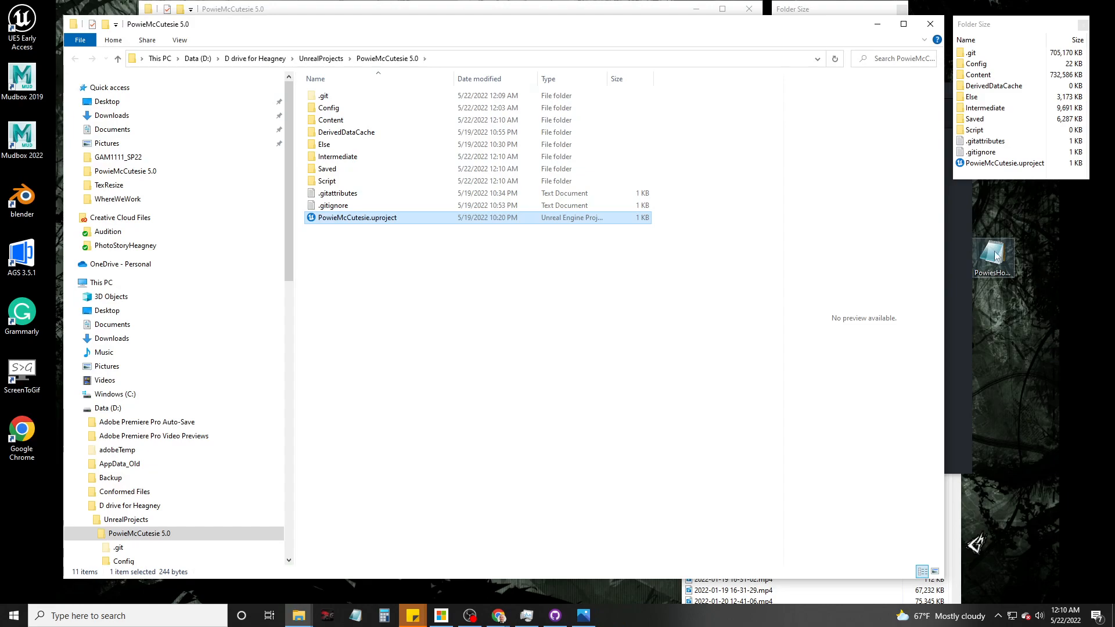
Step: Copy PowiesHowsecopy.umap from the desktop into the project's Content\ThirdPersonBP\Maps folder
{"action": "double_click", "coordinate": [334, 120]}
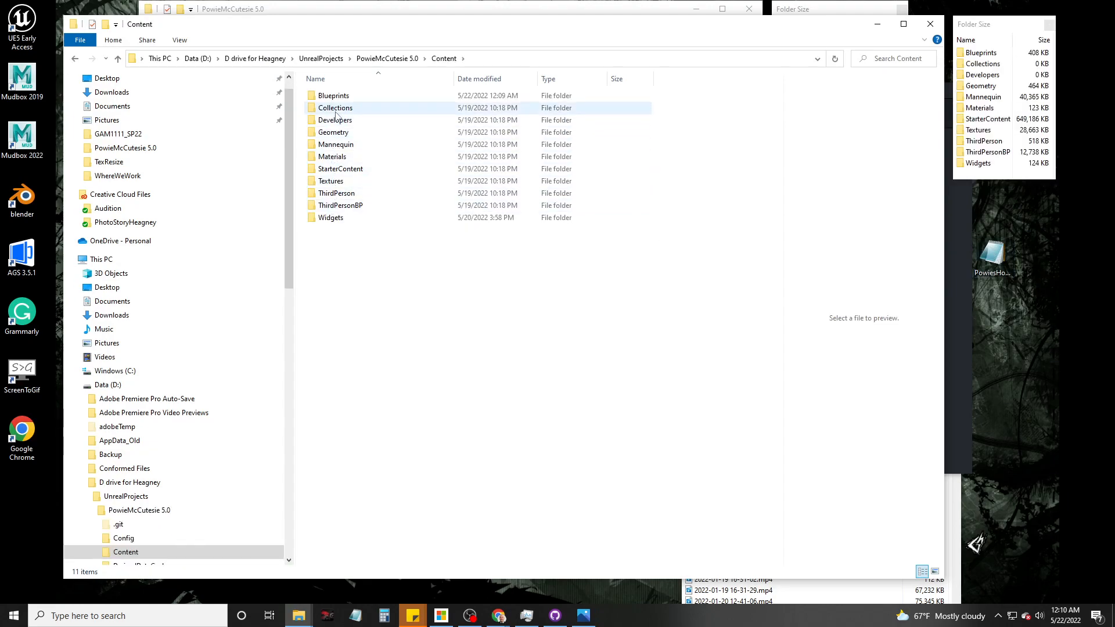
{"action": "left_click", "coordinate": [344, 208]}
{"action": "double_click", "coordinate": [343, 208]}
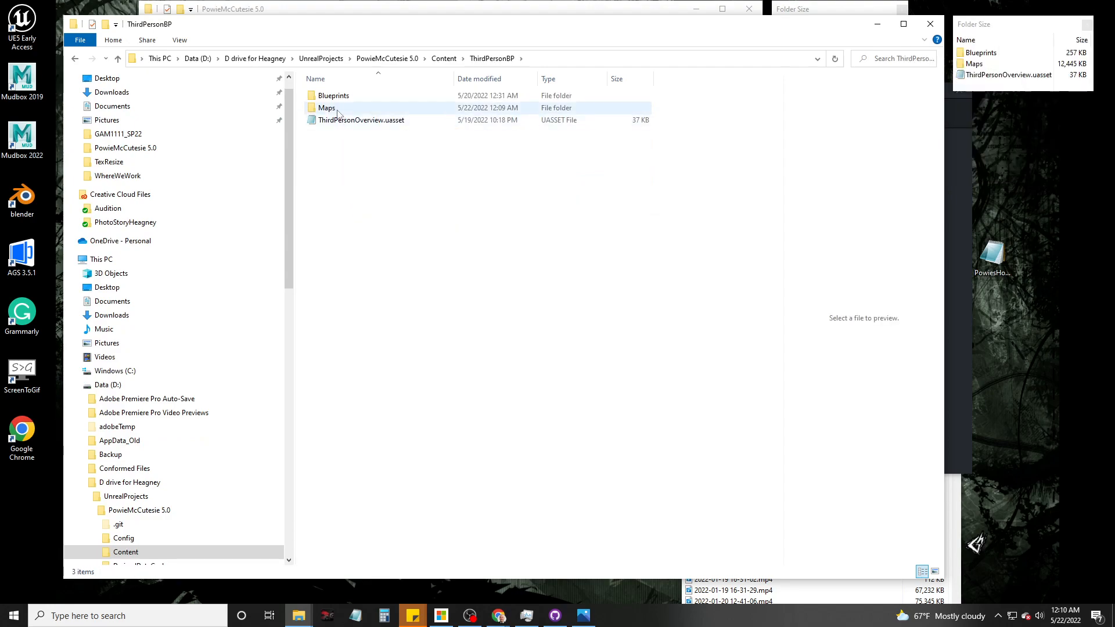
{"action": "double_click", "coordinate": [332, 109]}
{"action": "left_click_drag", "start_coordinate": [1003, 256], "coordinate": [400, 232]}
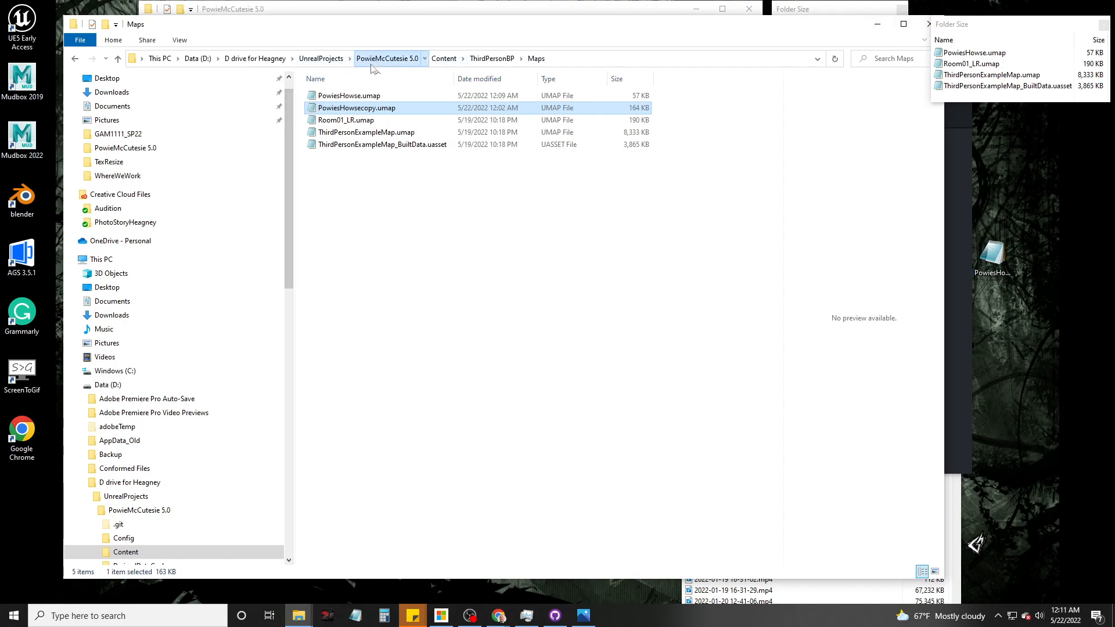
Step: Reopen PowieMcCutesie.uproject from the project folder and open the PowiesHowsecopy level to check its greybox furniture
{"action": "left_click", "coordinate": [387, 59]}
{"action": "double_click", "coordinate": [345, 220]}
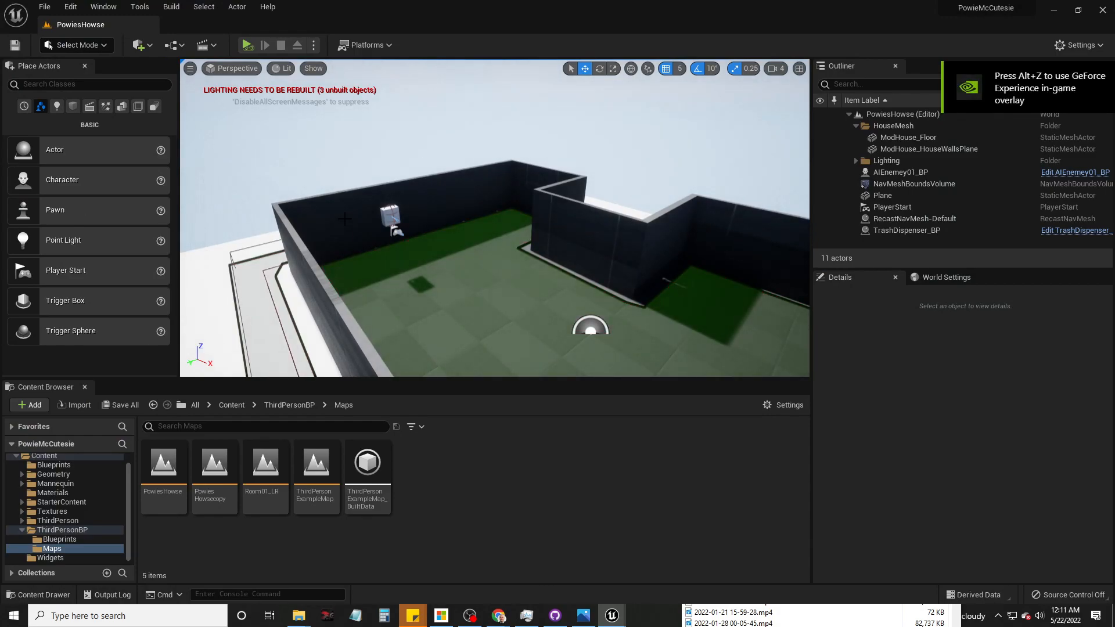
{"action": "right_click_drag", "start_coordinate": [473, 206], "coordinate": [537, 235]}
{"action": "double_click", "coordinate": [214, 463]}
{"action": "right_click_drag", "start_coordinate": [495, 219], "coordinate": [432, 256]}
{"action": "right_click_drag", "start_coordinate": [365, 255], "coordinate": [339, 257]}
{"action": "key", "text": "w"}
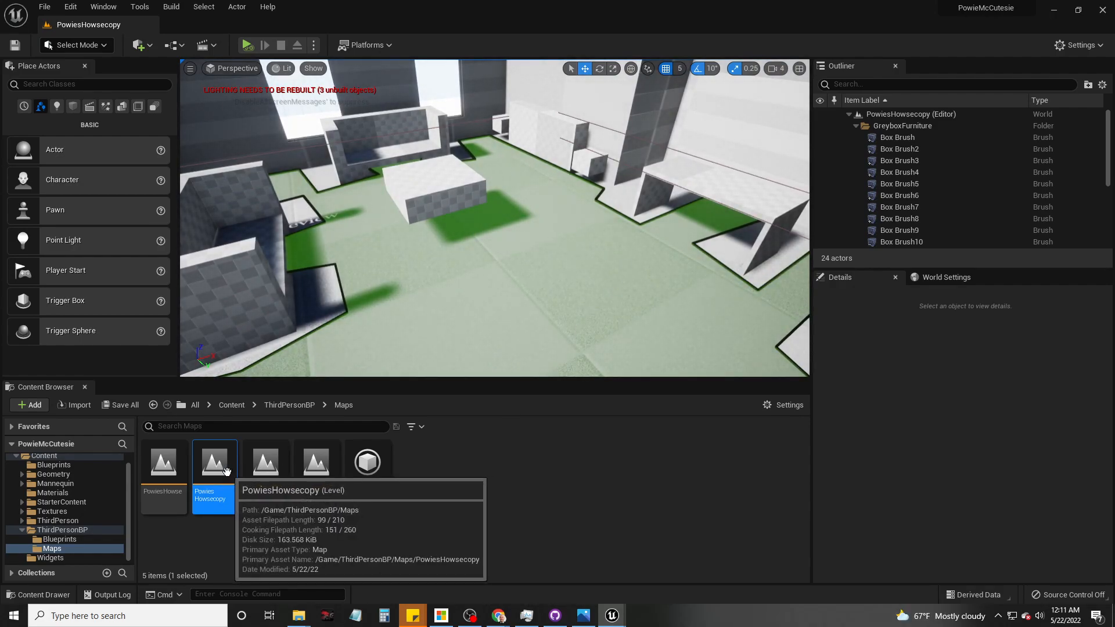
Step: Switch back to the PowiesHowse level and open the Levels window
{"action": "double_click", "coordinate": [163, 465]}
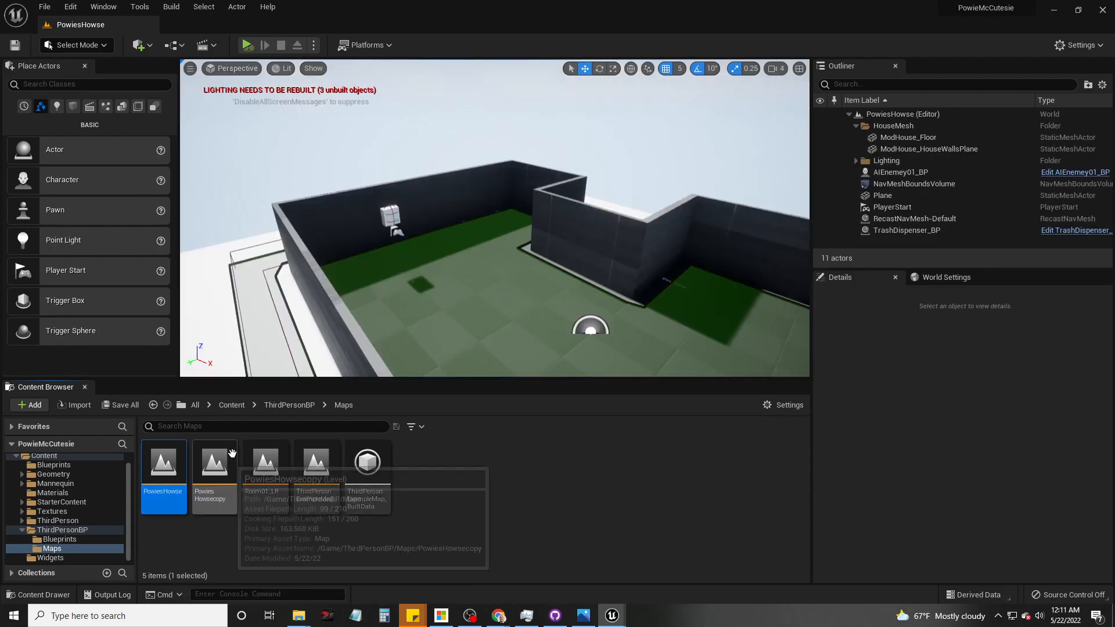
{"action": "left_click", "coordinate": [103, 6]}
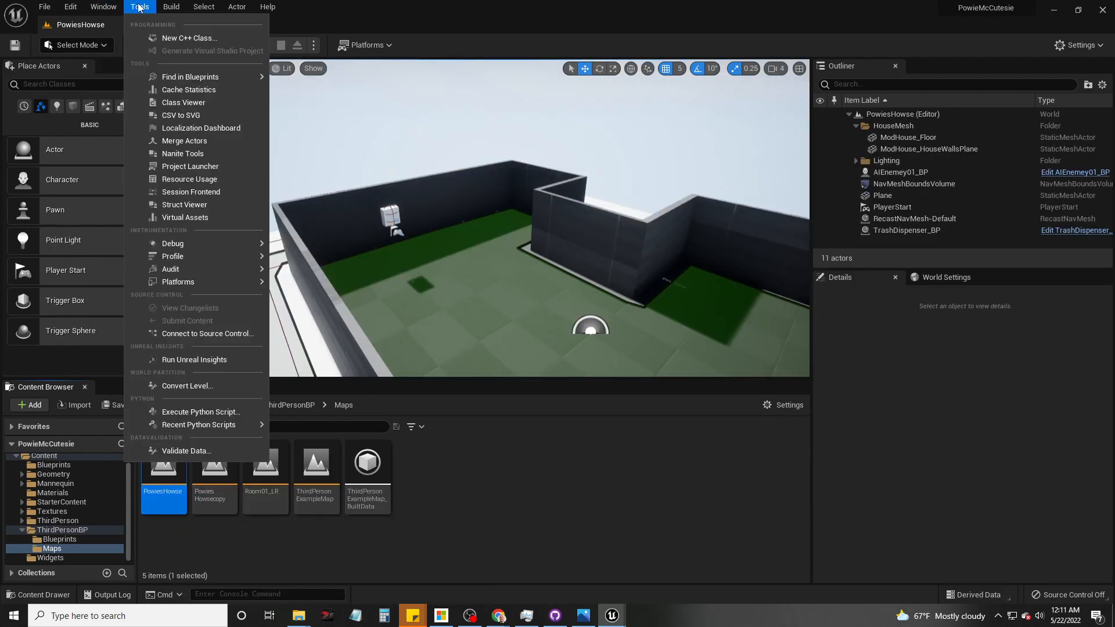
{"action": "left_click", "coordinate": [129, 141]}
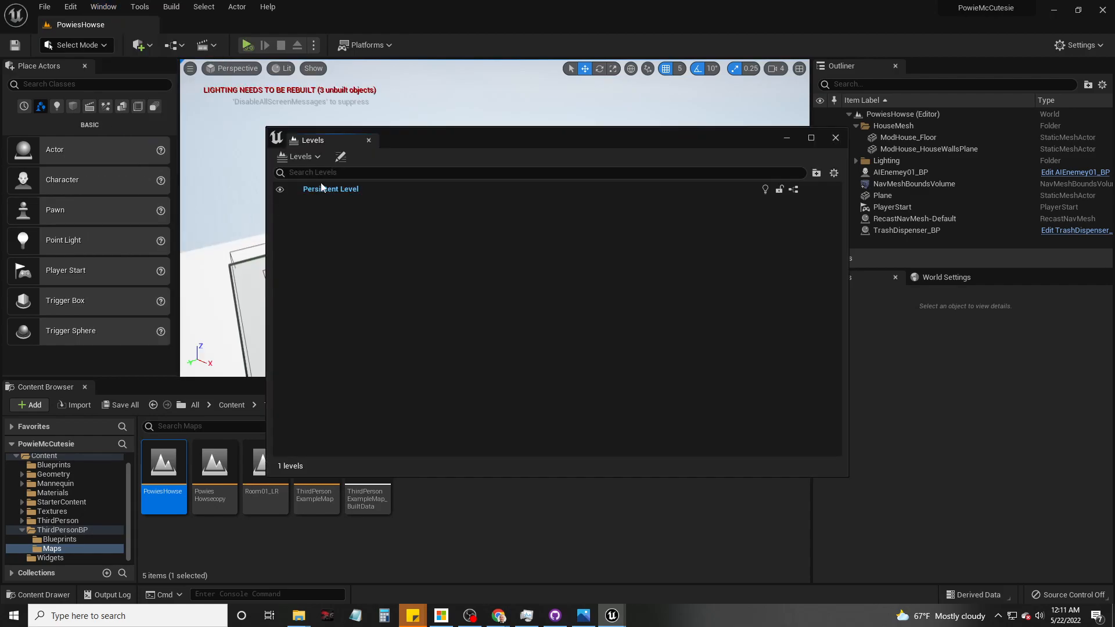
Step: Add the existing PowiesHowsecopy level from ThirdPersonBP/Maps as a sublevel of PowiesHowse and close the Levels window
{"action": "left_click", "coordinate": [308, 158]}
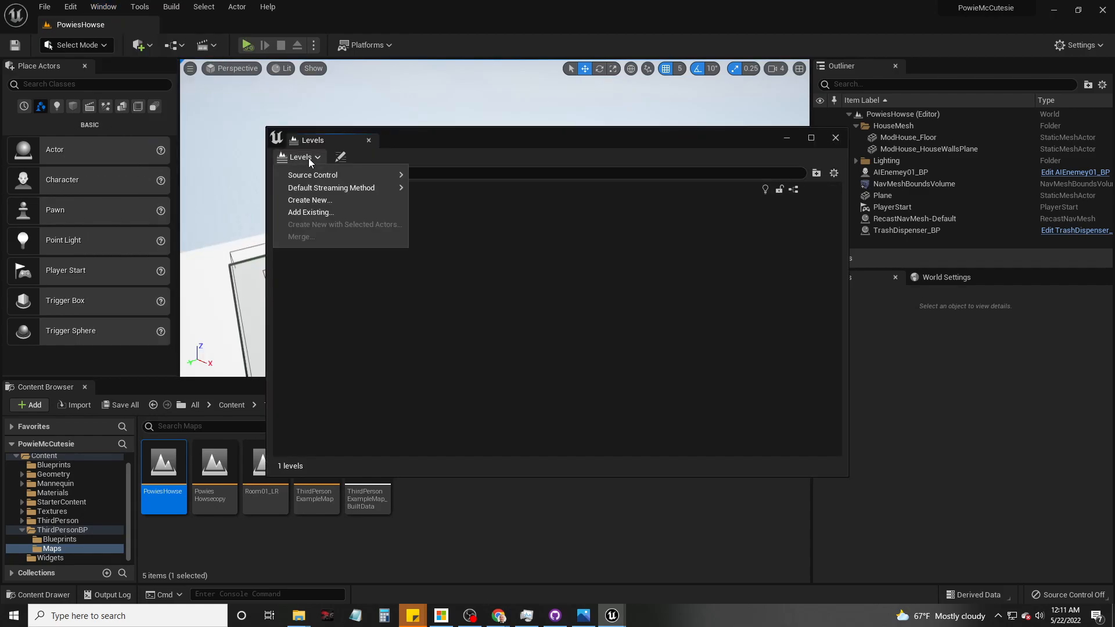
{"action": "left_click", "coordinate": [307, 211]}
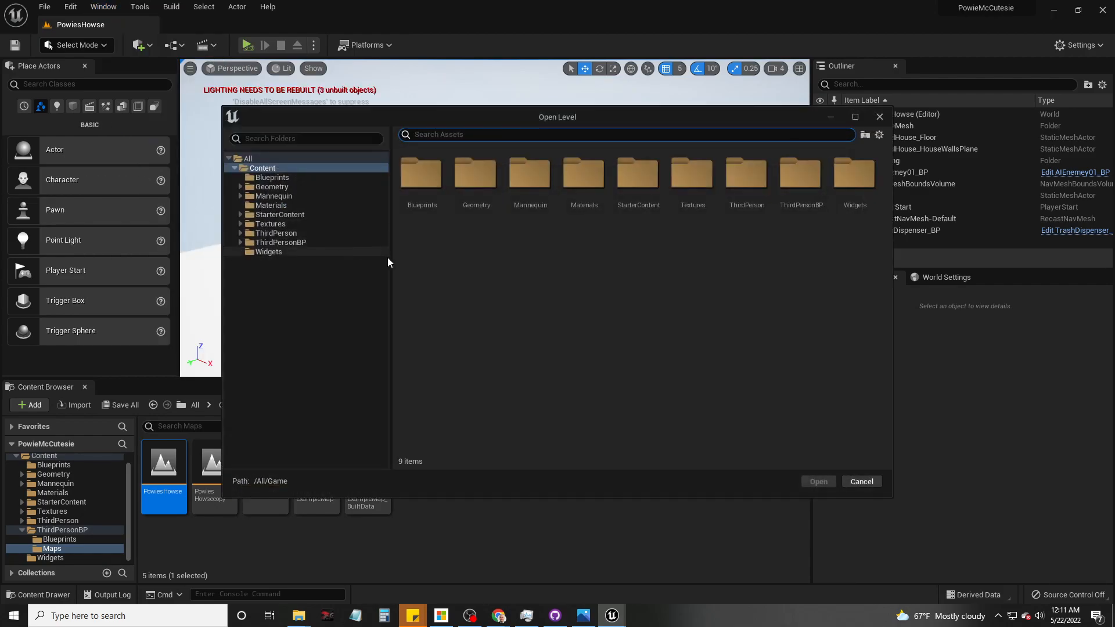
{"action": "double_click", "coordinate": [823, 177]}
{"action": "double_click", "coordinate": [474, 175]}
{"action": "double_click", "coordinate": [475, 177]}
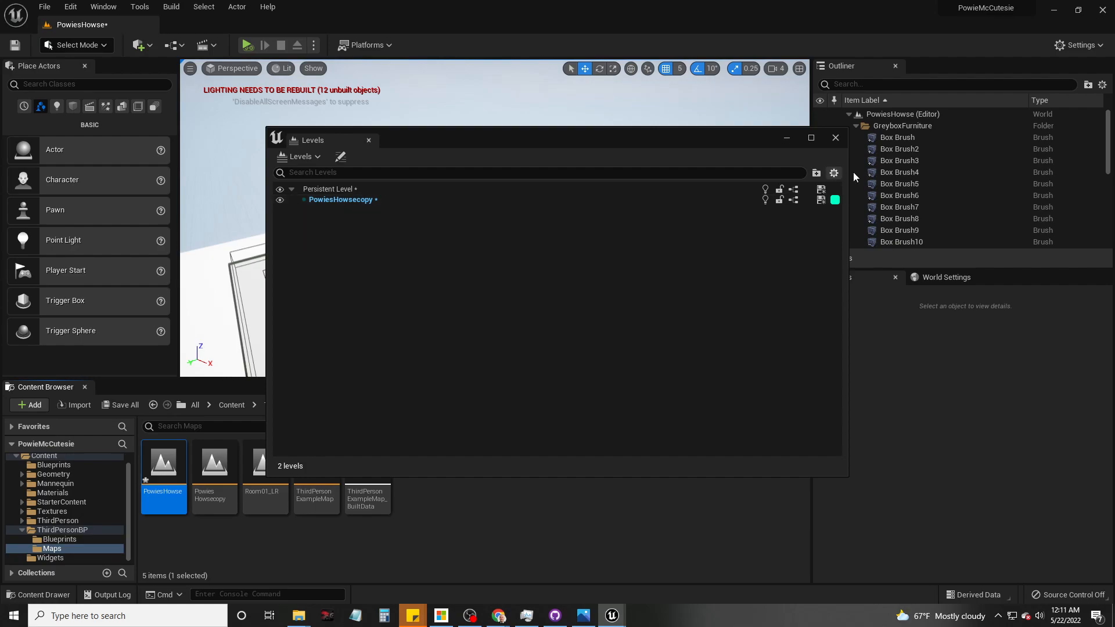
{"action": "left_click", "coordinate": [837, 138]}
Step: Select the greybox wall brush around the doorway, Box Brush11, and show the viewport in Wireframe mode
{"action": "key", "text": "w"}
{"action": "right_click_drag", "start_coordinate": [567, 251], "coordinate": [804, 268]}
{"action": "right_click_drag", "start_coordinate": [471, 255], "coordinate": [549, 249]}
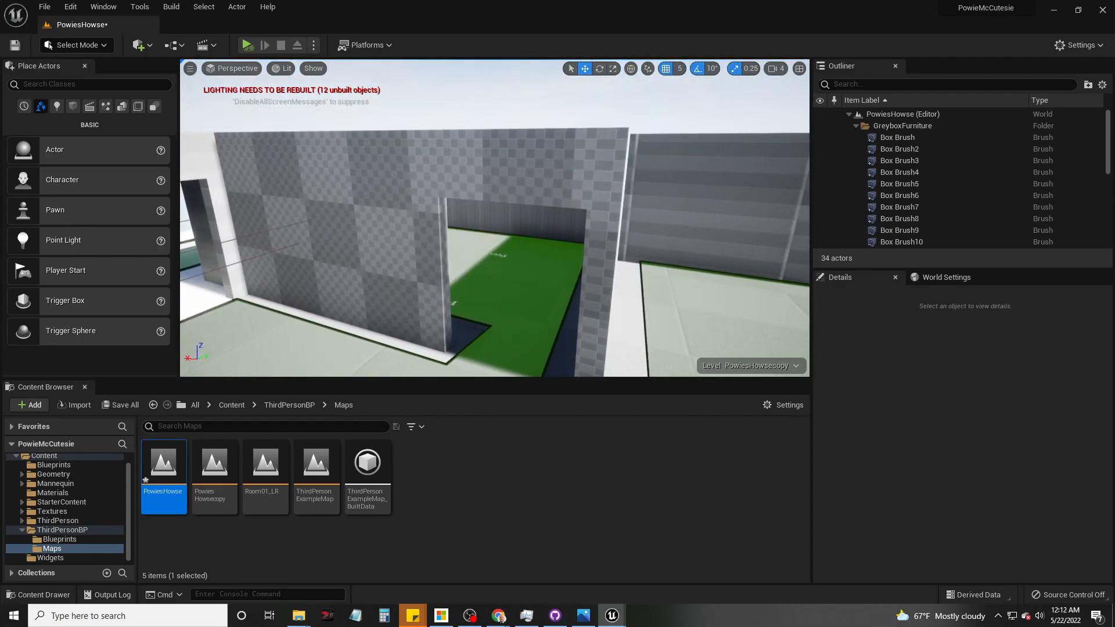
{"action": "left_click", "coordinate": [460, 179]}
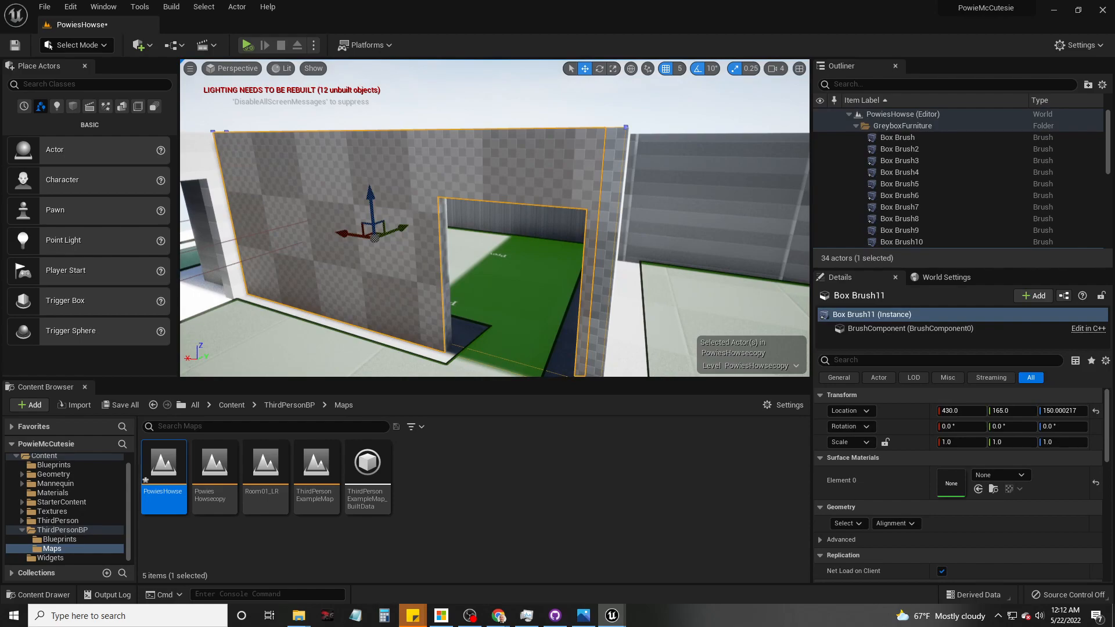
{"action": "left_click", "coordinate": [283, 68]}
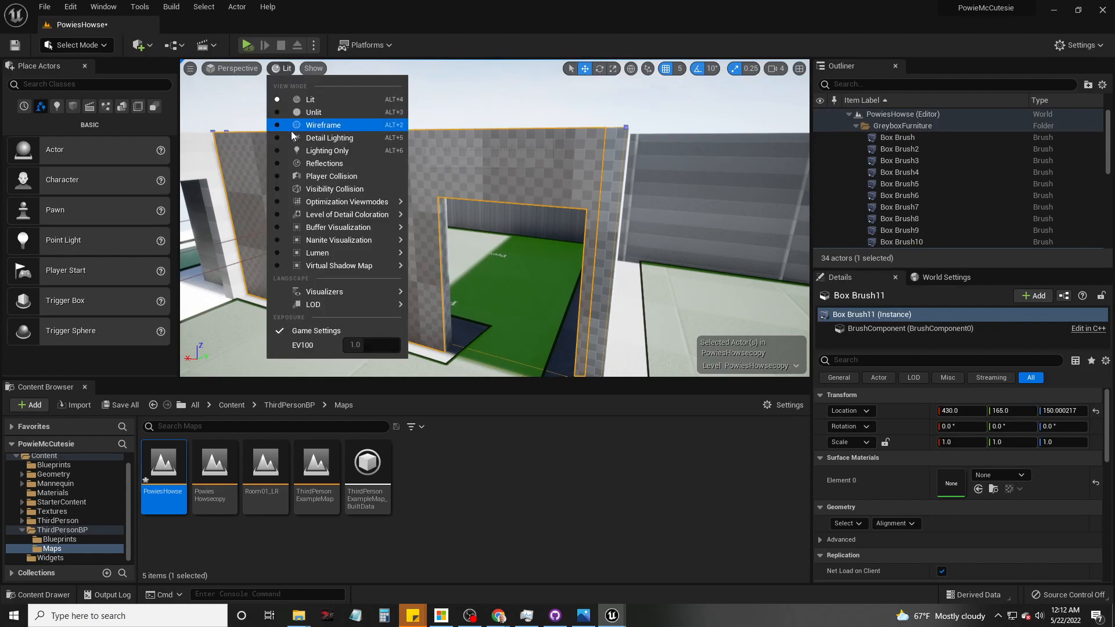
{"action": "left_click", "coordinate": [324, 123]}
Step: Select the doorway wall brushes Box Brush11, Box Brush12 and Box Brush13 together
{"action": "left_click", "coordinate": [447, 198]}
{"action": "left_click", "coordinate": [453, 199]}
{"action": "mouse_move", "coordinate": [454, 199]}
{"action": "right_mouse_down"}
{"action": "mouse_move", "coordinate": [467, 221]}
{"action": "mouse_move", "coordinate": [431, 185]}
{"action": "right_mouse_up"}
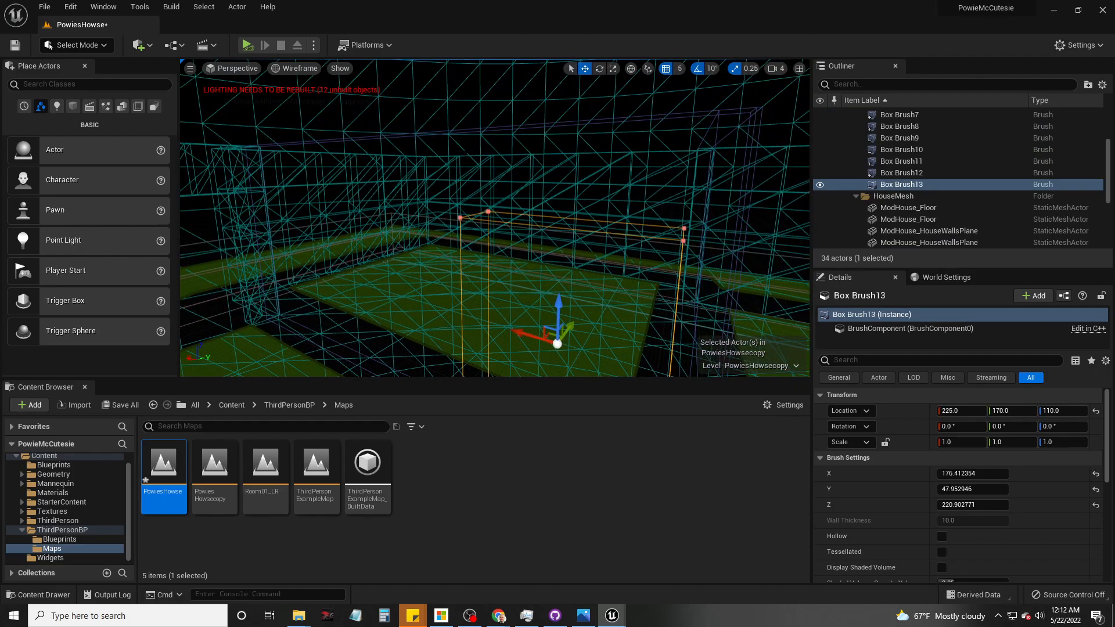
{"action": "left_click", "coordinate": [870, 162], "text": "ctrl"}
{"action": "right_click_drag", "start_coordinate": [511, 221], "coordinate": [451, 231]}
{"action": "key", "text": "d"}
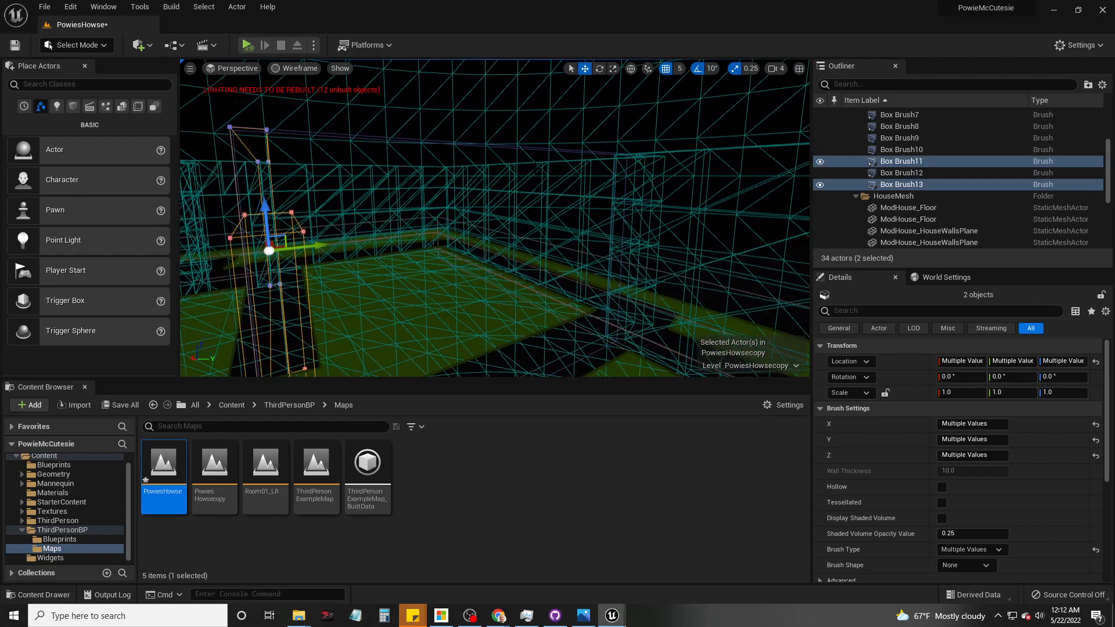
{"action": "left_click", "coordinate": [301, 132], "text": "ctrl"}
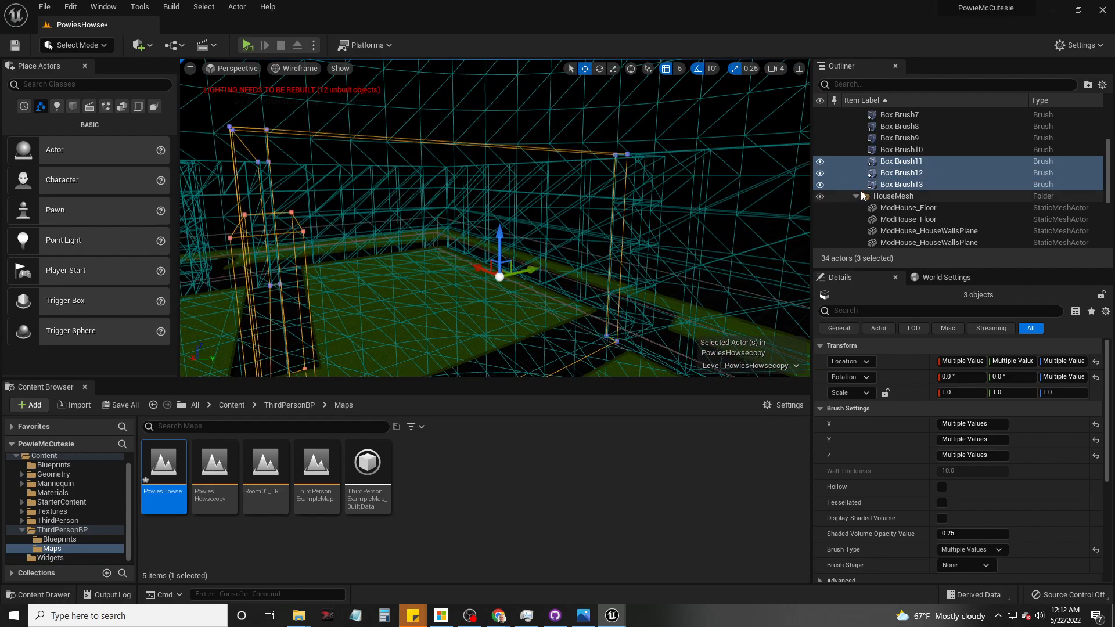
Step: Look through the Level, Move To and Replace Selected Actors options available for the three selected brushes
{"action": "right_click", "coordinate": [893, 168]}
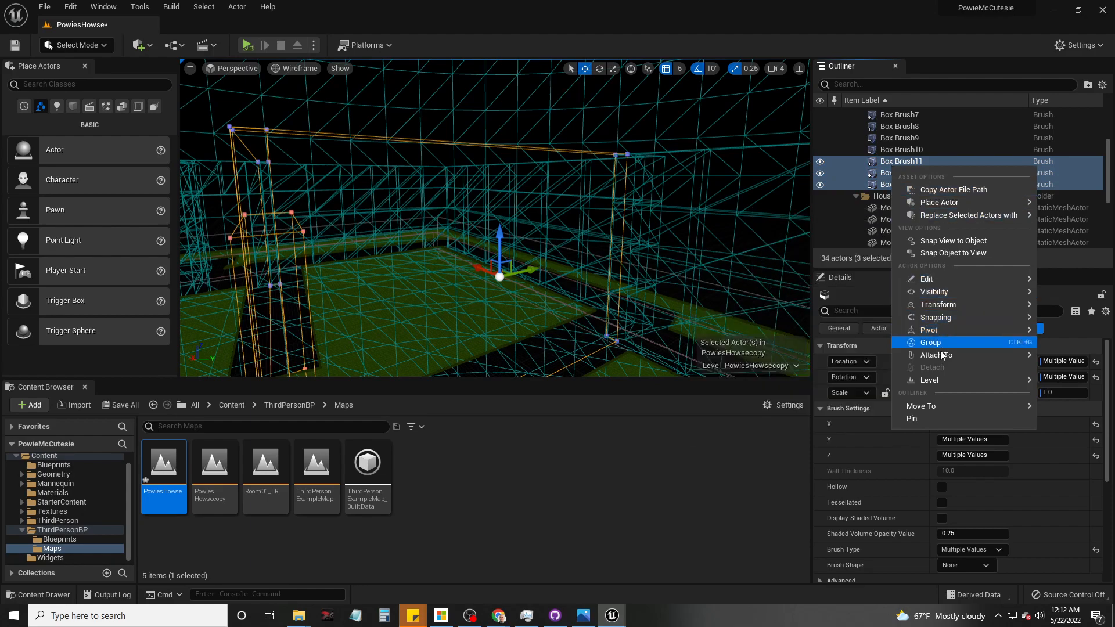
{"action": "mouse_move", "coordinate": [934, 384]}
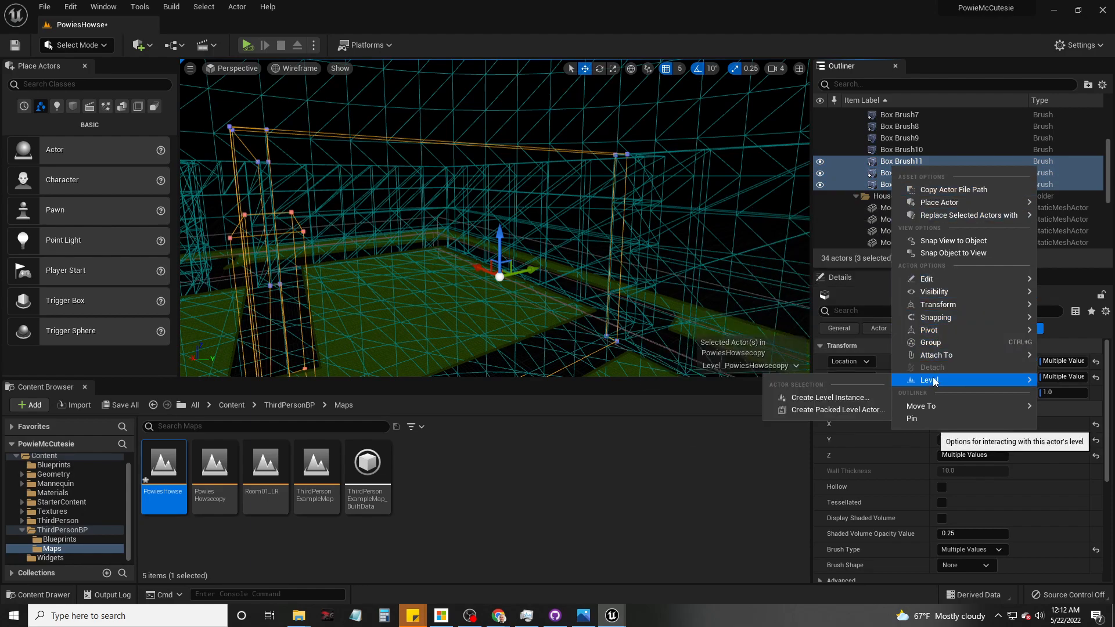
{"action": "mouse_move", "coordinate": [929, 410]}
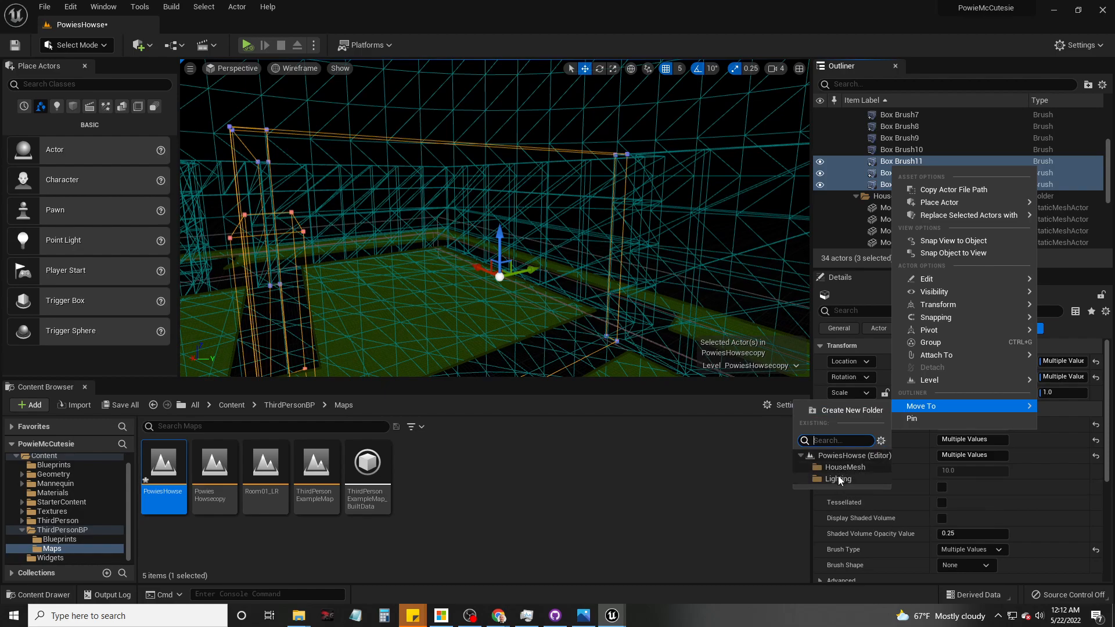
{"action": "mouse_move", "coordinate": [969, 215]}
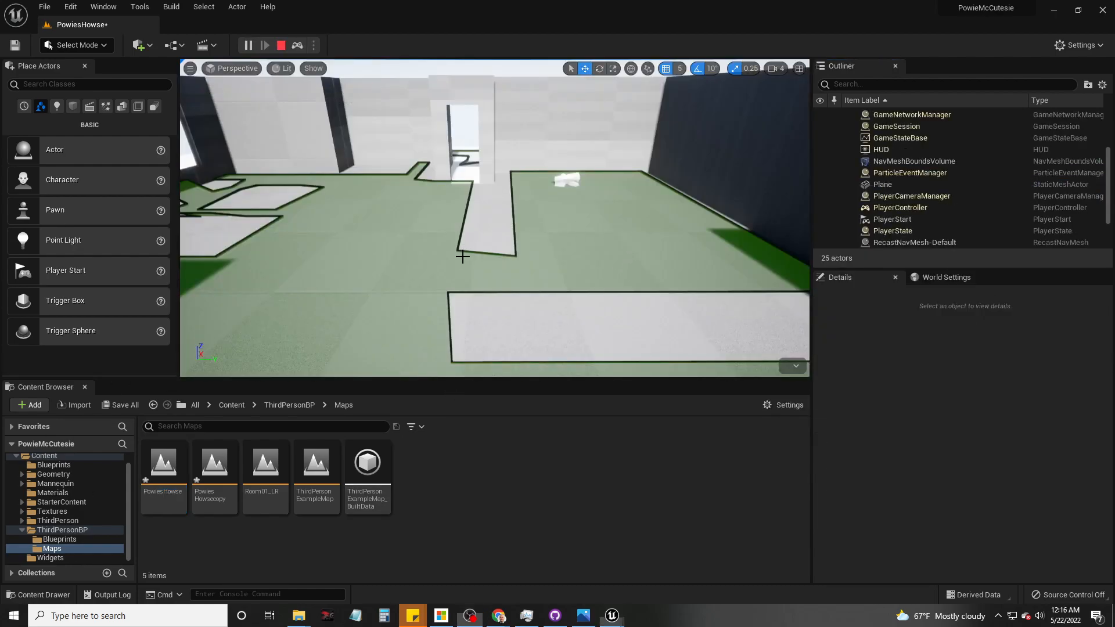
Step: Check the level in the running simulation, stop it, and close the message log
{"action": "left_click", "coordinate": [549, 229]}
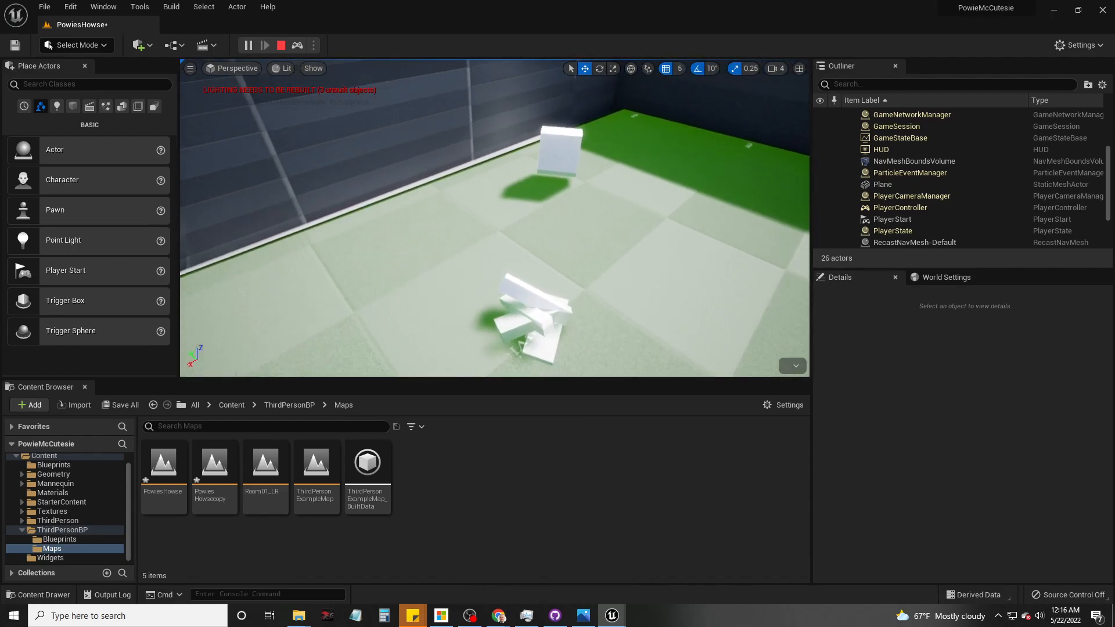
{"action": "left_click", "coordinate": [285, 47]}
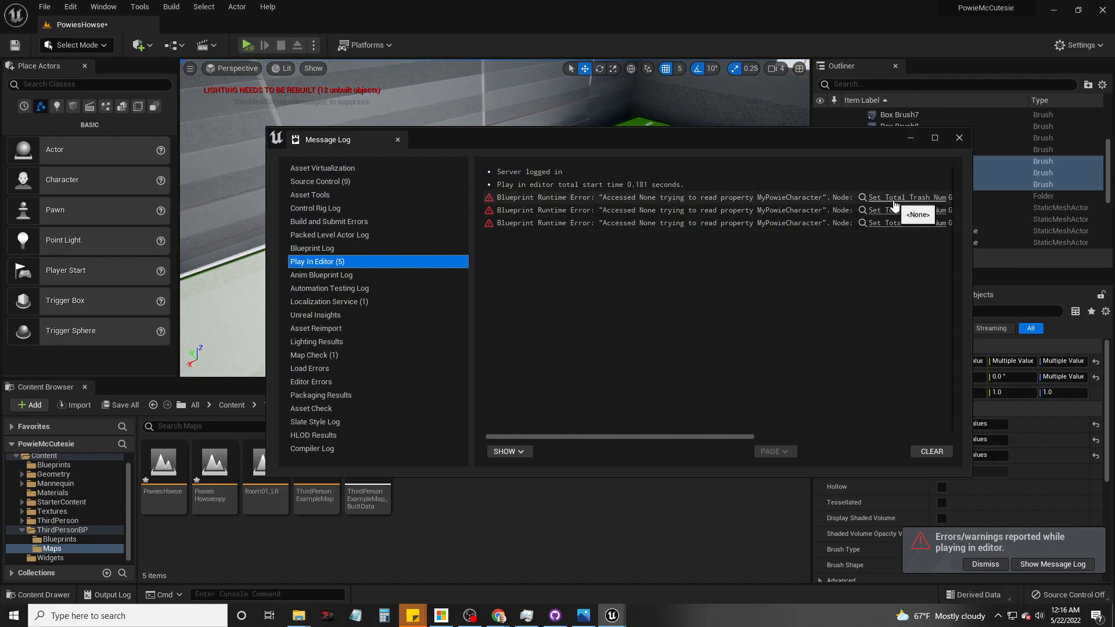
{"action": "left_click", "coordinate": [959, 137]}
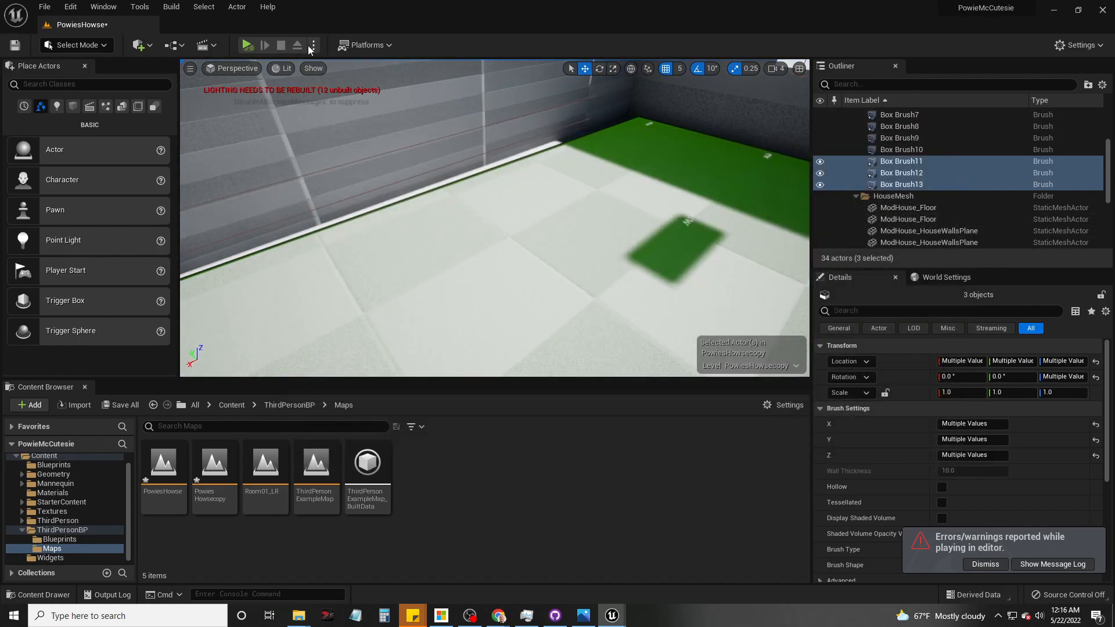
Step: Play the level in a new editor window, move forward through the room, and end the session
{"action": "left_click", "coordinate": [315, 44]}
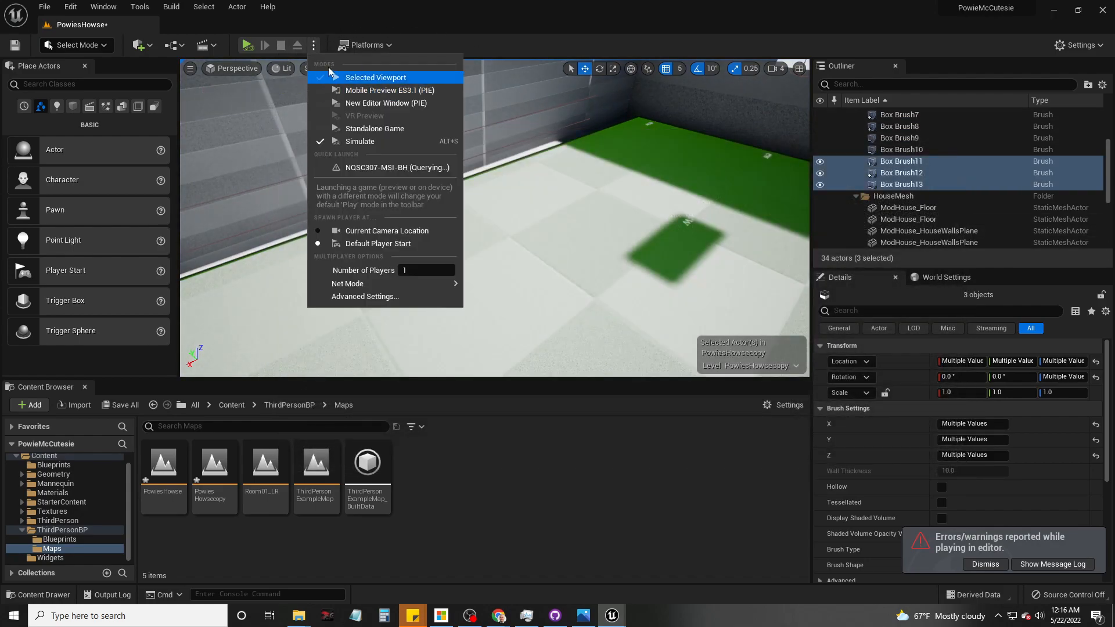
{"action": "left_click", "coordinate": [370, 103]}
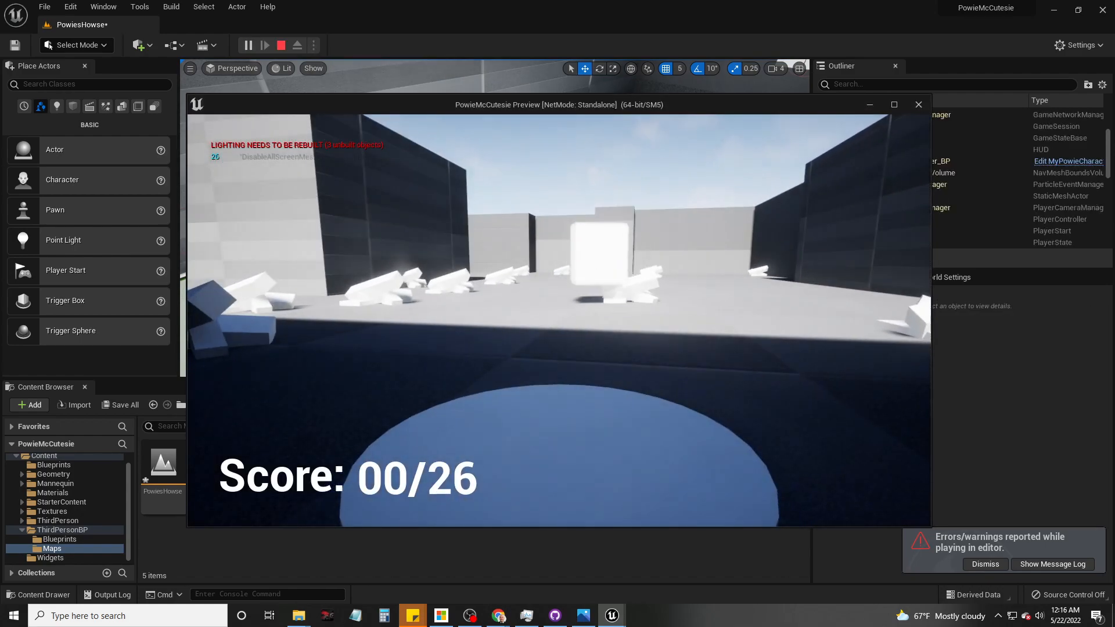
{"action": "key", "text": "w"}
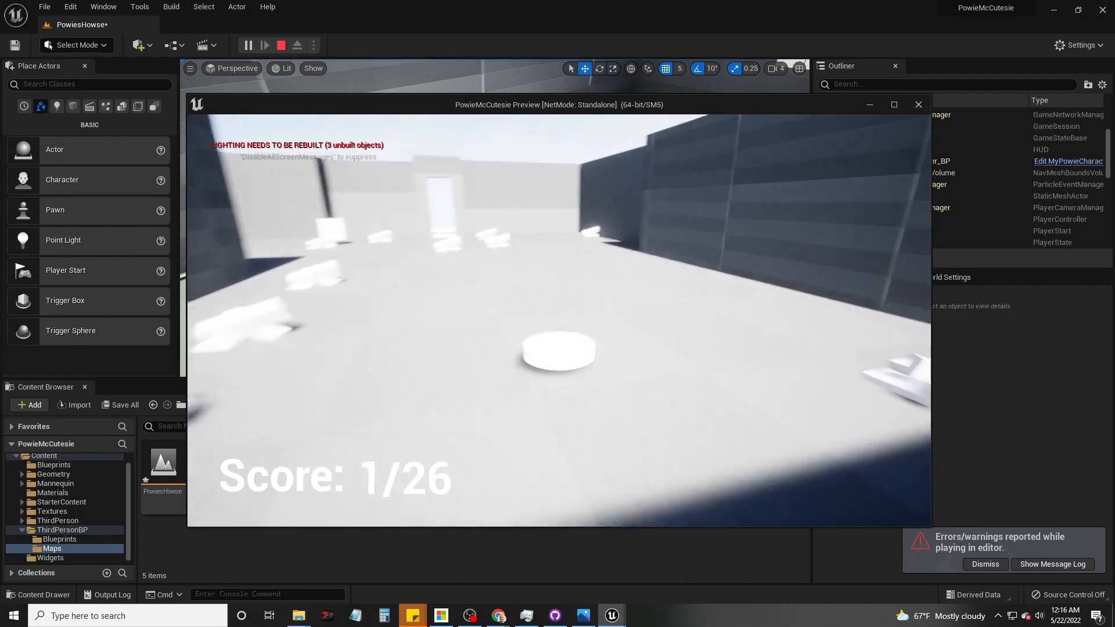
{"action": "key", "text": "Escape"}
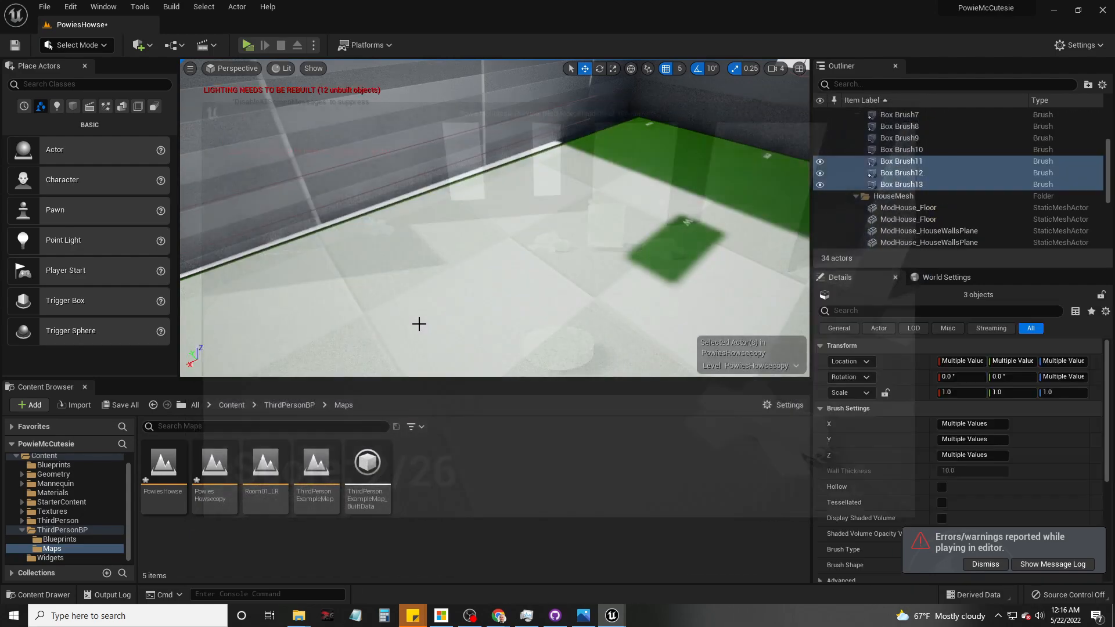
Step: Remove the PowiesHowsecopy sublevel from PowiesHowse in the Levels window and close that window
{"action": "right_click_drag", "start_coordinate": [540, 268], "coordinate": [530, 346]}
{"action": "key", "text": "w"}
{"action": "key", "text": "e"}
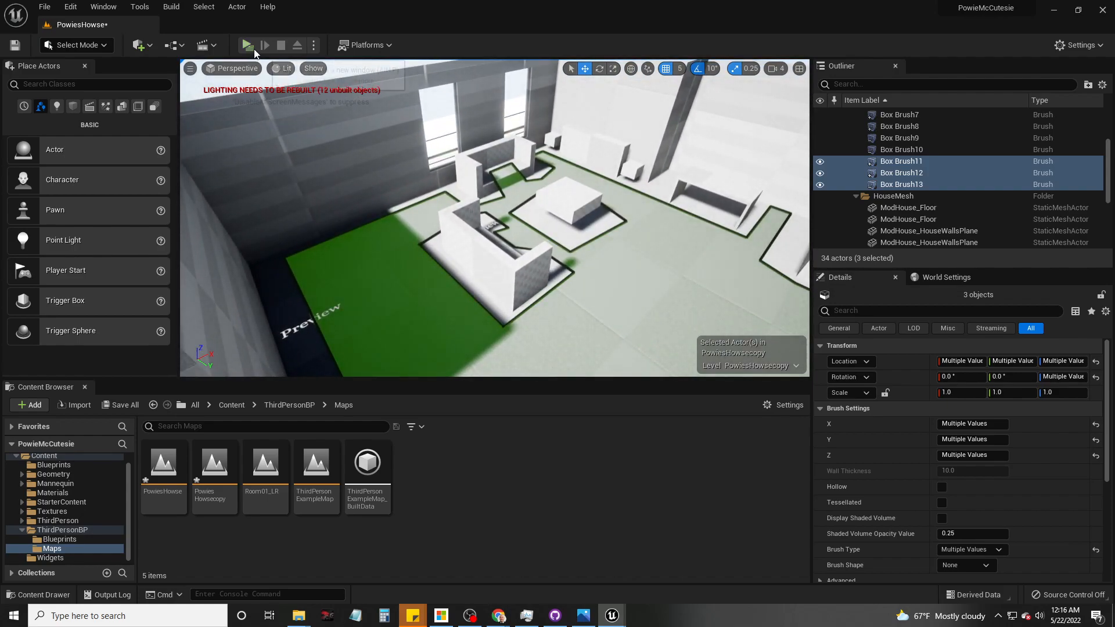
{"action": "left_click", "coordinate": [140, 6]}
{"action": "mouse_move", "coordinate": [115, 12]}
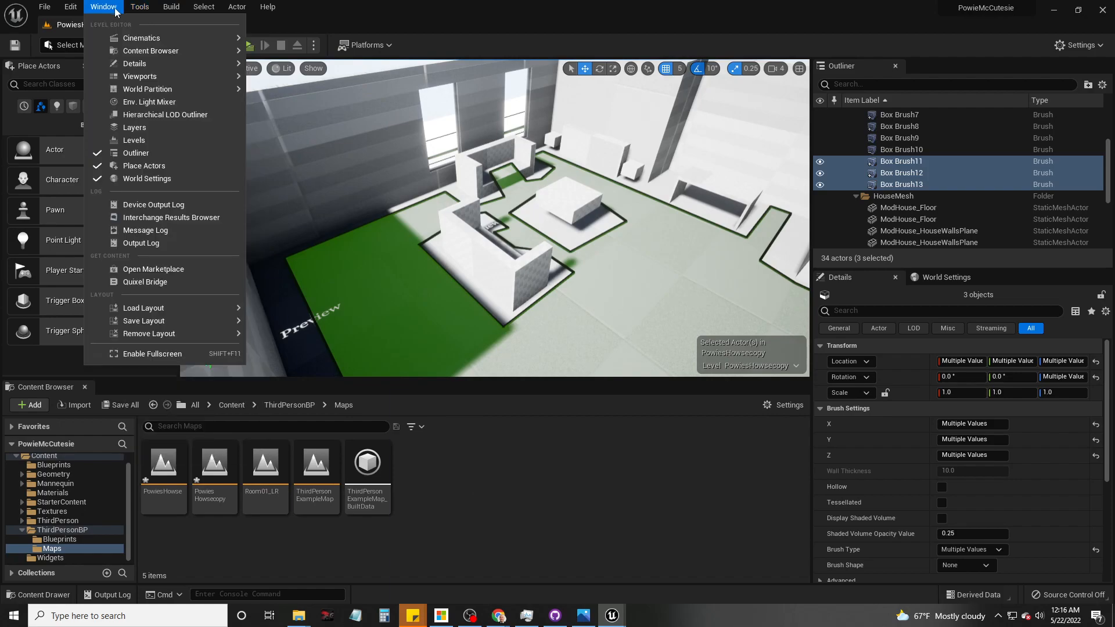
{"action": "left_click", "coordinate": [139, 140]}
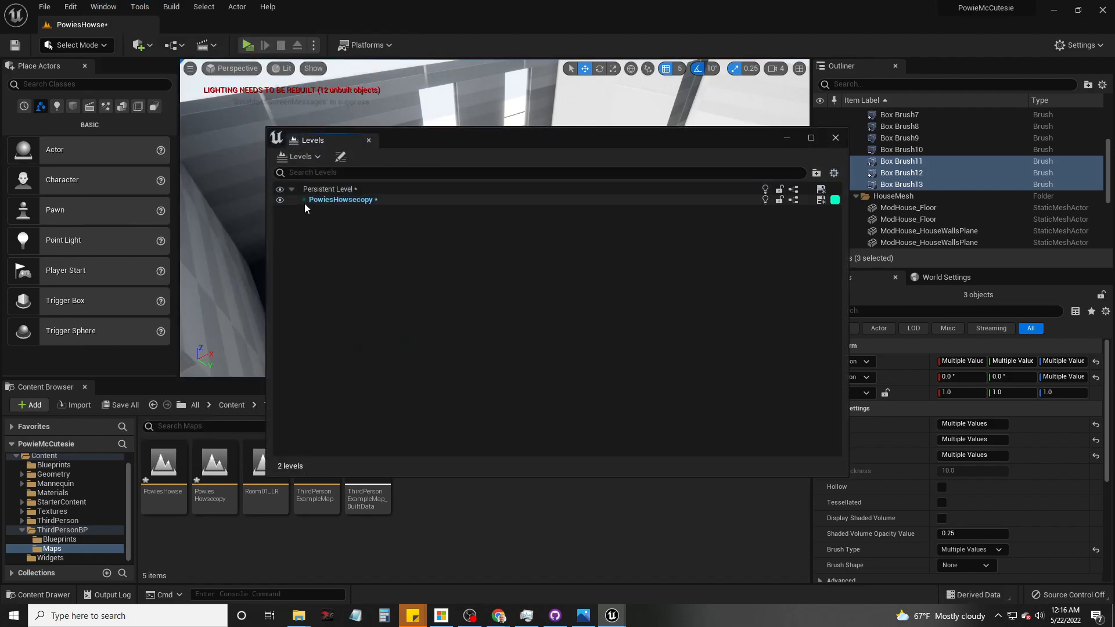
{"action": "right_click", "coordinate": [333, 199]}
{"action": "mouse_move", "coordinate": [382, 235]}
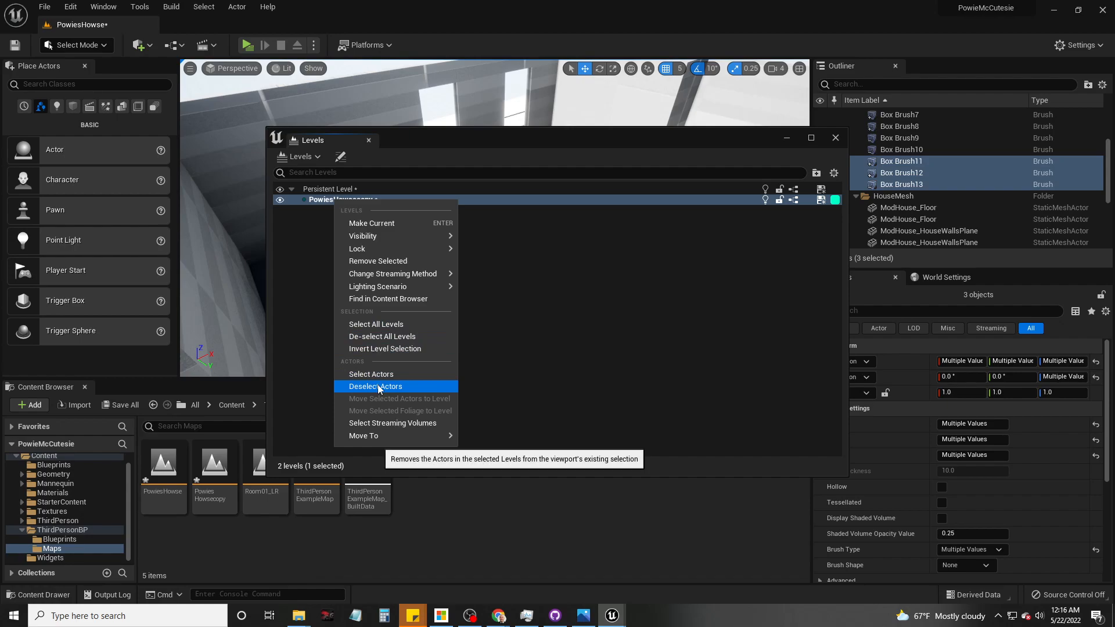
{"action": "mouse_move", "coordinate": [380, 439]}
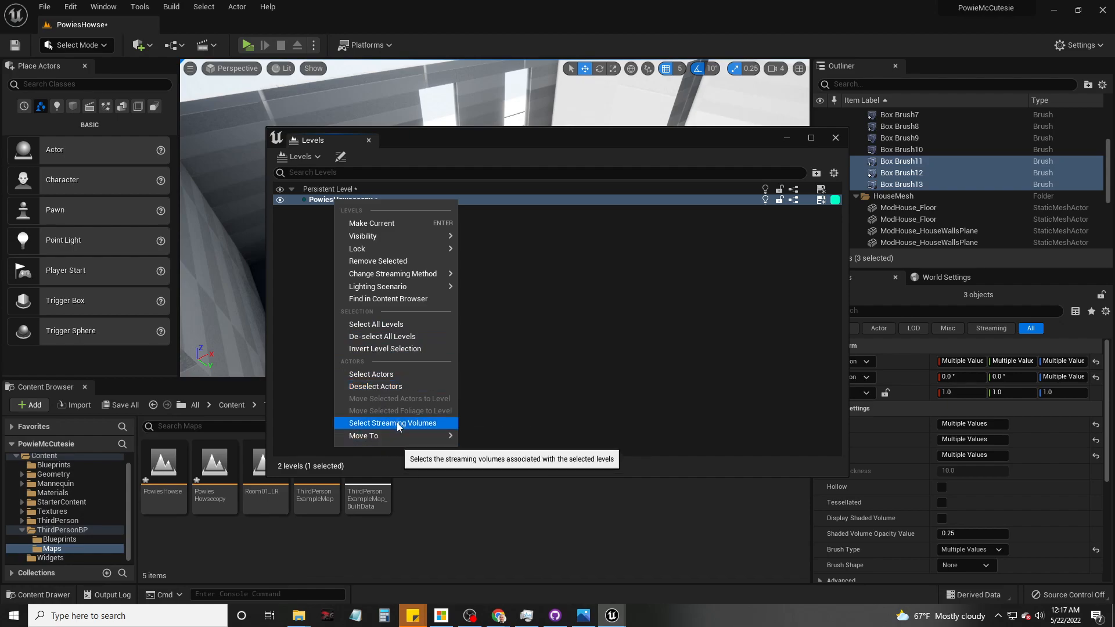
{"action": "left_click", "coordinate": [369, 262]}
{"action": "left_click", "coordinate": [633, 335]}
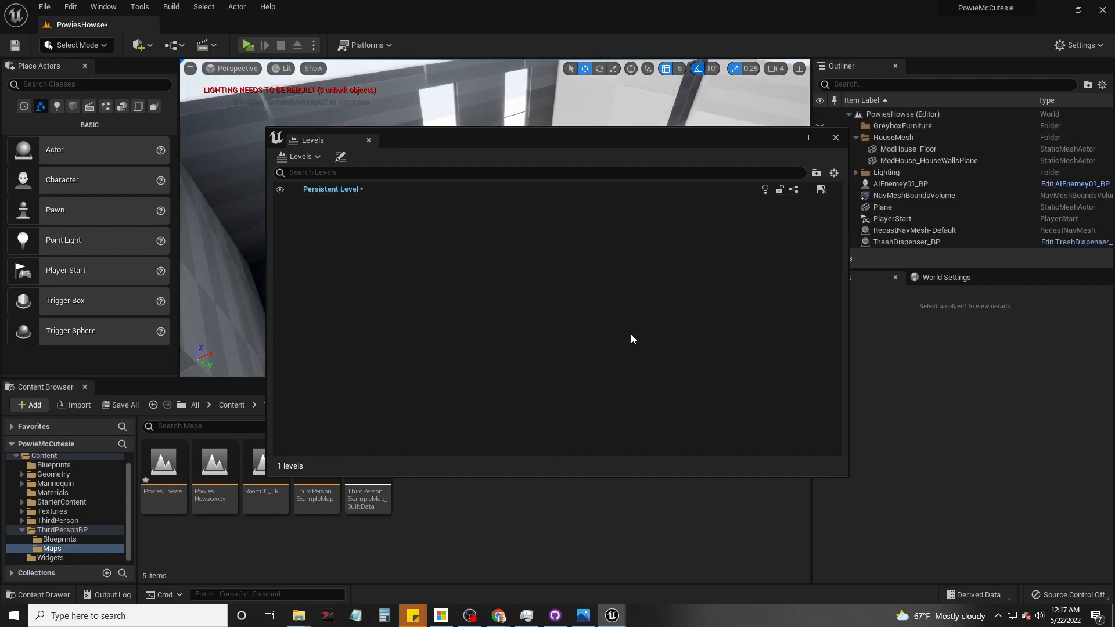
{"action": "left_click", "coordinate": [835, 140]}
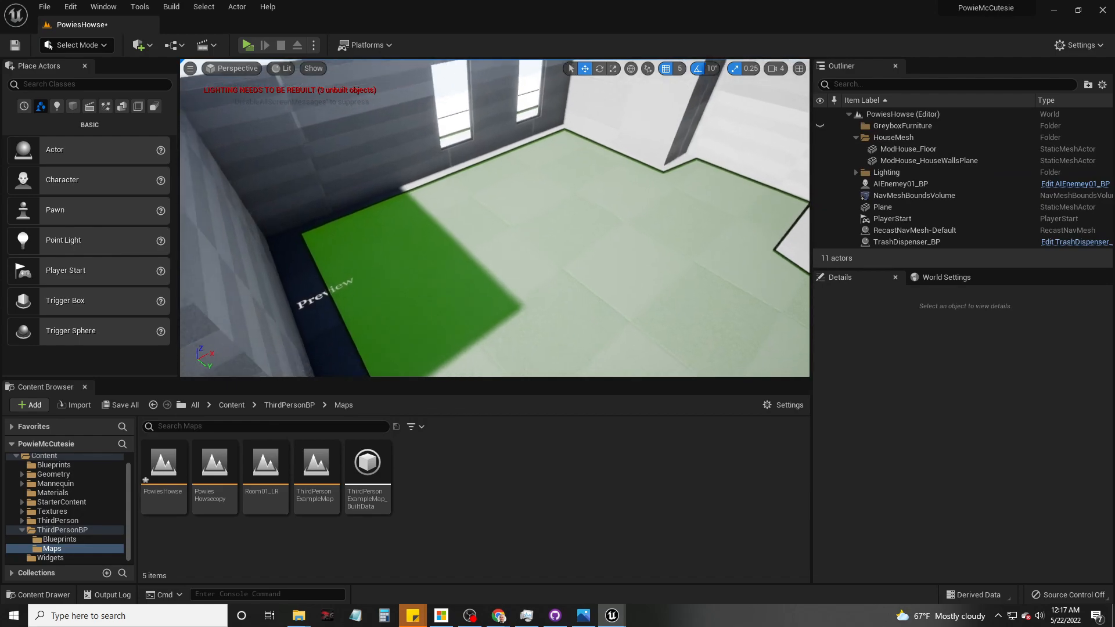
Step: Open the PowiesHowsecopy level without saving PowiesHowse, then test-play it and end the session
{"action": "double_click", "coordinate": [215, 465]}
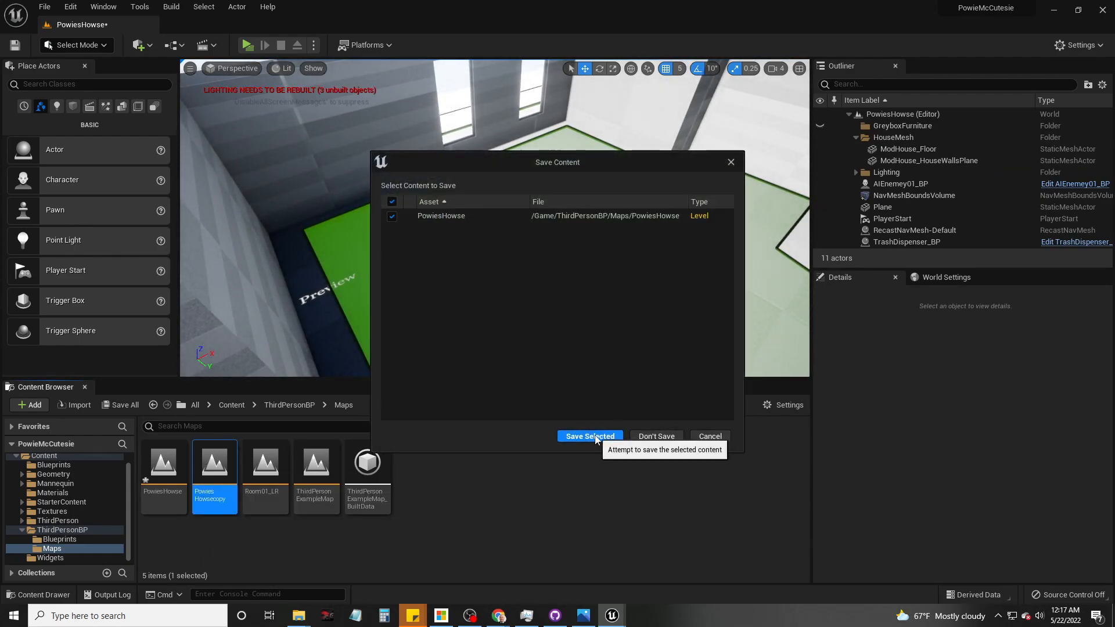
{"action": "left_click", "coordinate": [652, 437]}
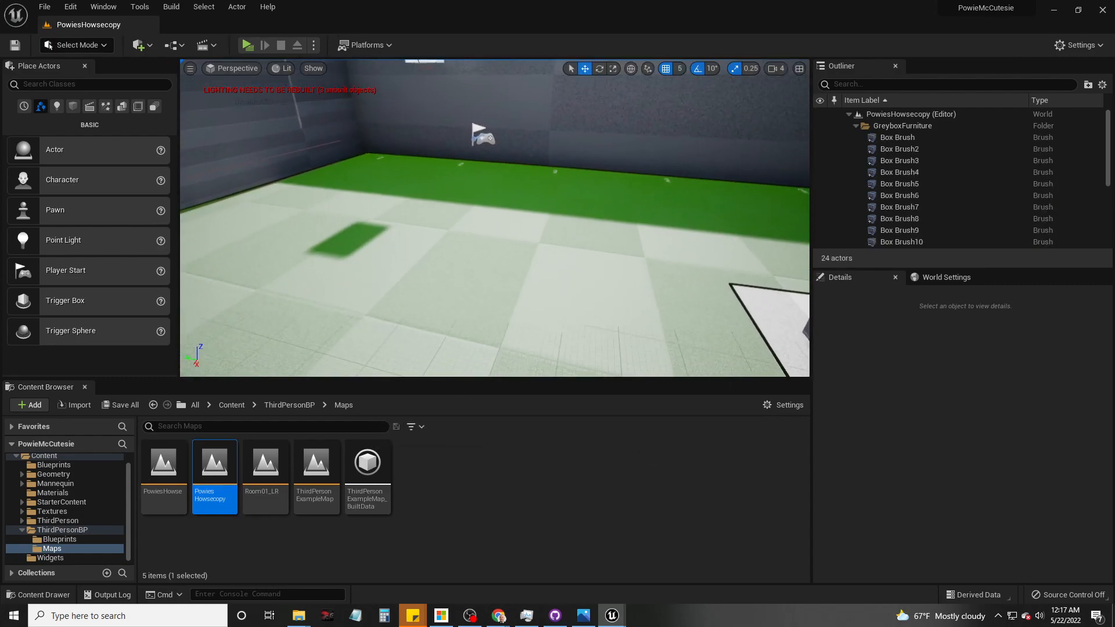
{"action": "left_click", "coordinate": [243, 45]}
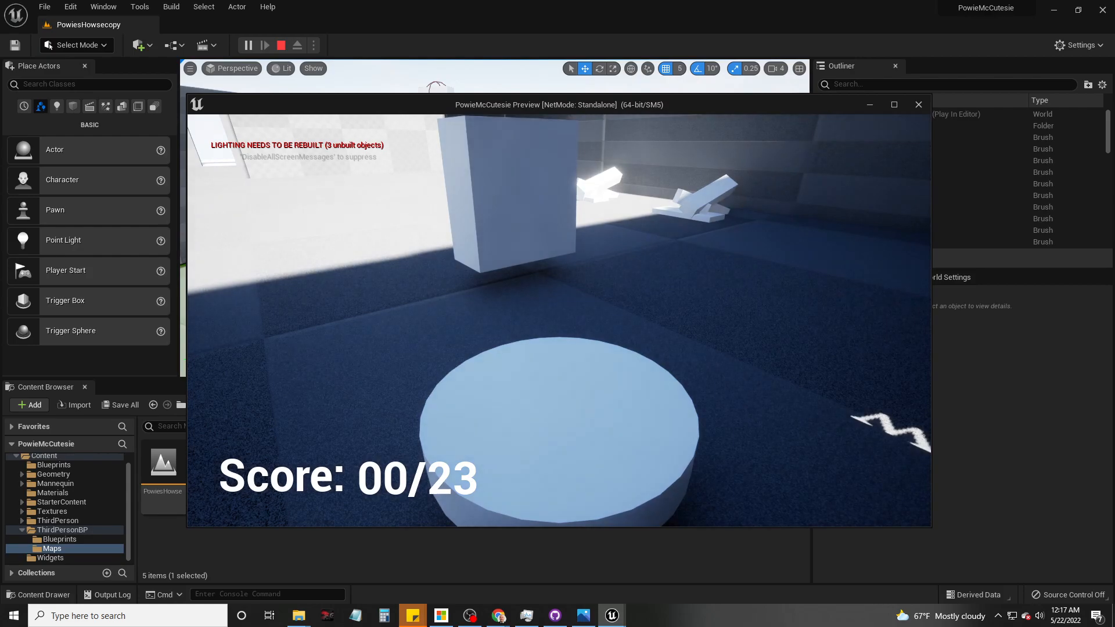
{"action": "key", "text": "Escape"}
Step: Try pasting the furniture piece Box Brush from PowiesHowsecopy into PowiesHowse, then delete the pasted brush
{"action": "mouse_move", "coordinate": [494, 218]}
{"action": "right_mouse_down"}
{"action": "mouse_move", "coordinate": [532, 259]}
{"action": "mouse_move", "coordinate": [697, 241]}
{"action": "mouse_move", "coordinate": [700, 218]}
{"action": "mouse_move", "coordinate": [647, 212]}
{"action": "mouse_move", "coordinate": [465, 297]}
{"action": "right_mouse_up"}
{"action": "left_click", "coordinate": [446, 315]}
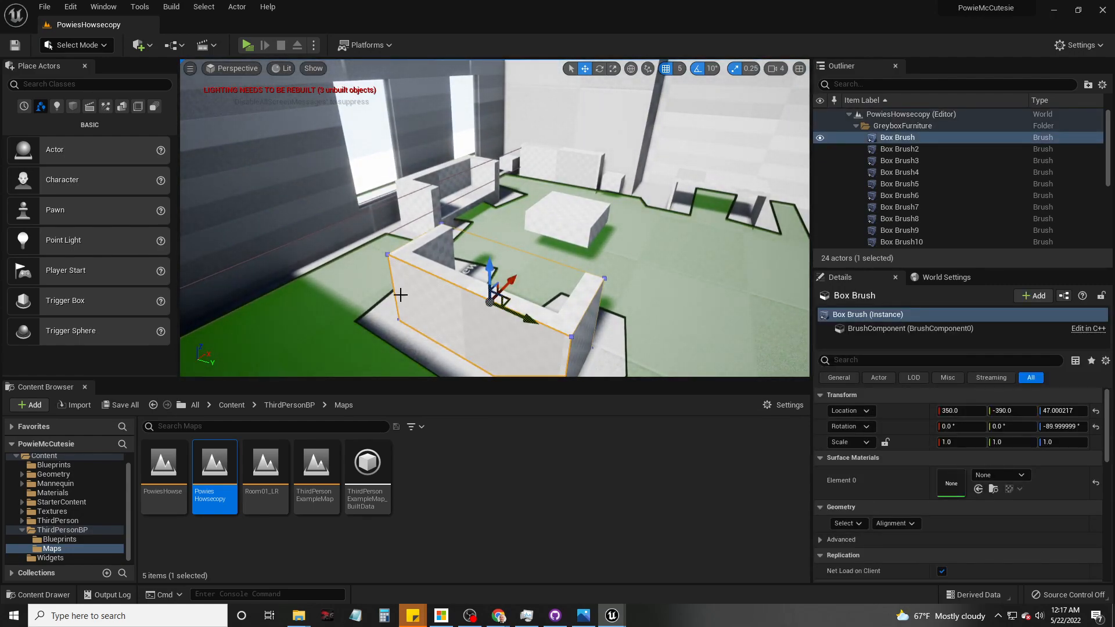
{"action": "double_click", "coordinate": [163, 465]}
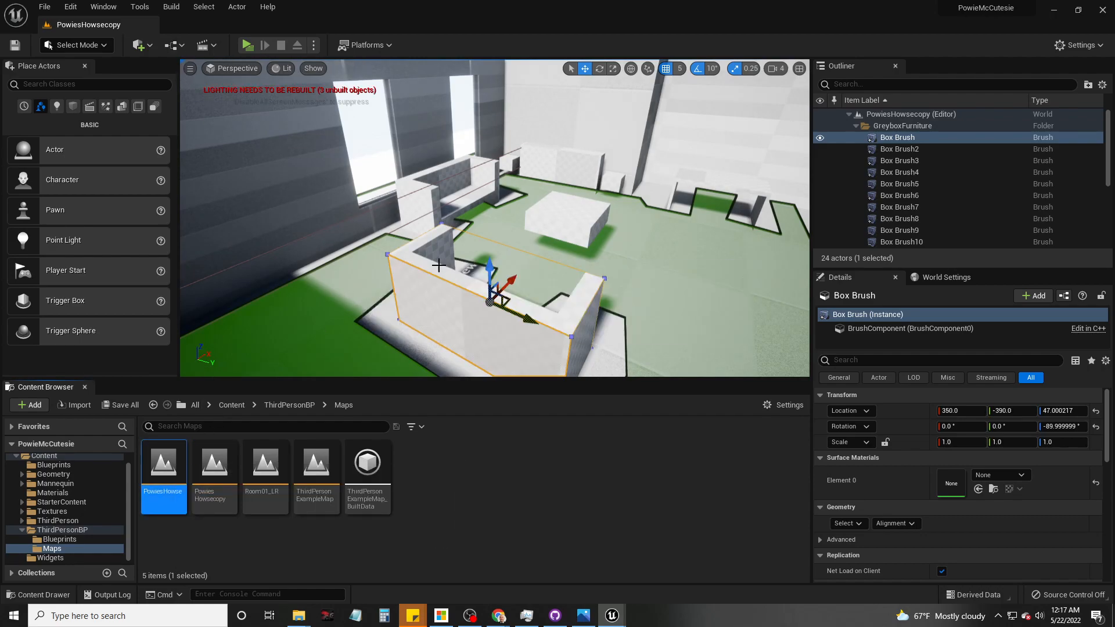
{"action": "key", "text": "ctrl+v"}
{"action": "right_click_drag", "start_coordinate": [504, 301], "coordinate": [627, 314]}
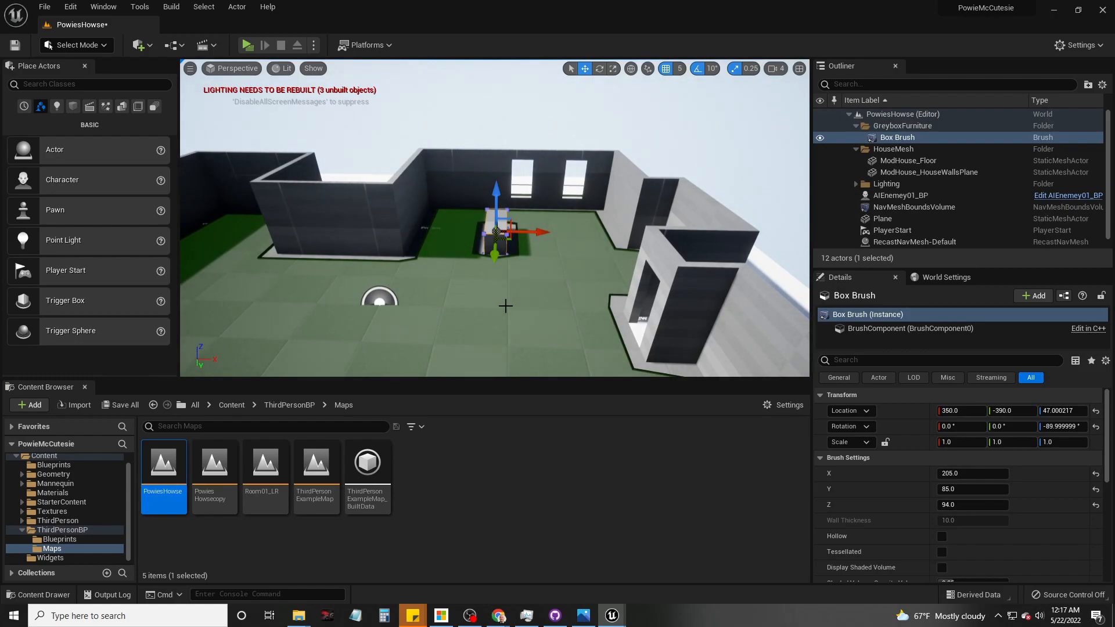
{"action": "key", "text": "Delete"}
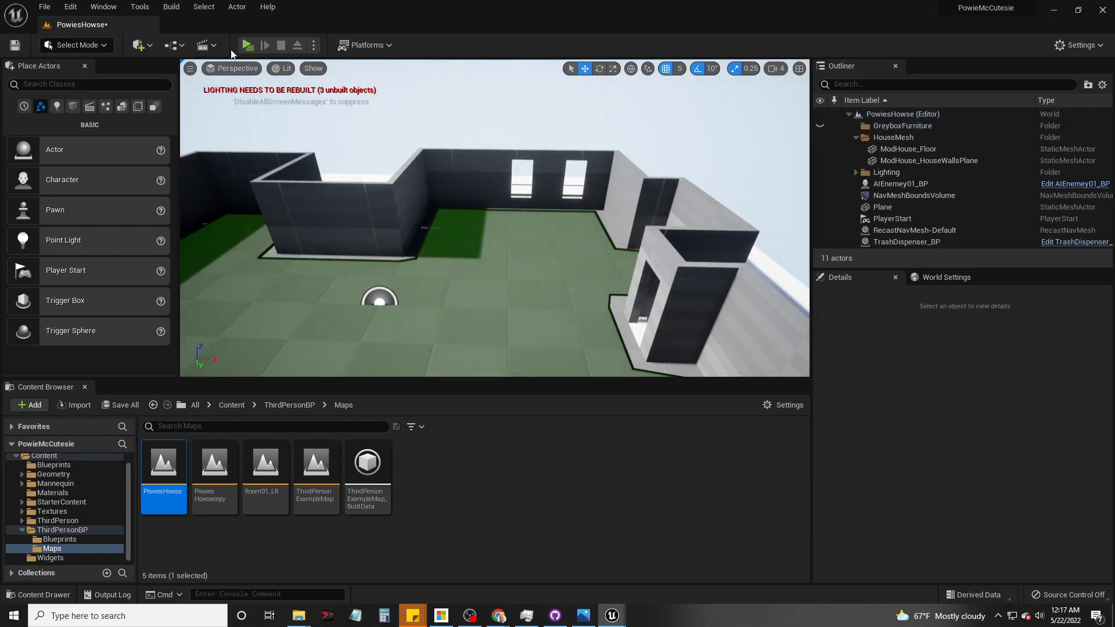
Step: Open the PowiesHowsecopy level, discarding the unsaved changes in PowiesHowse
{"action": "double_click", "coordinate": [215, 465]}
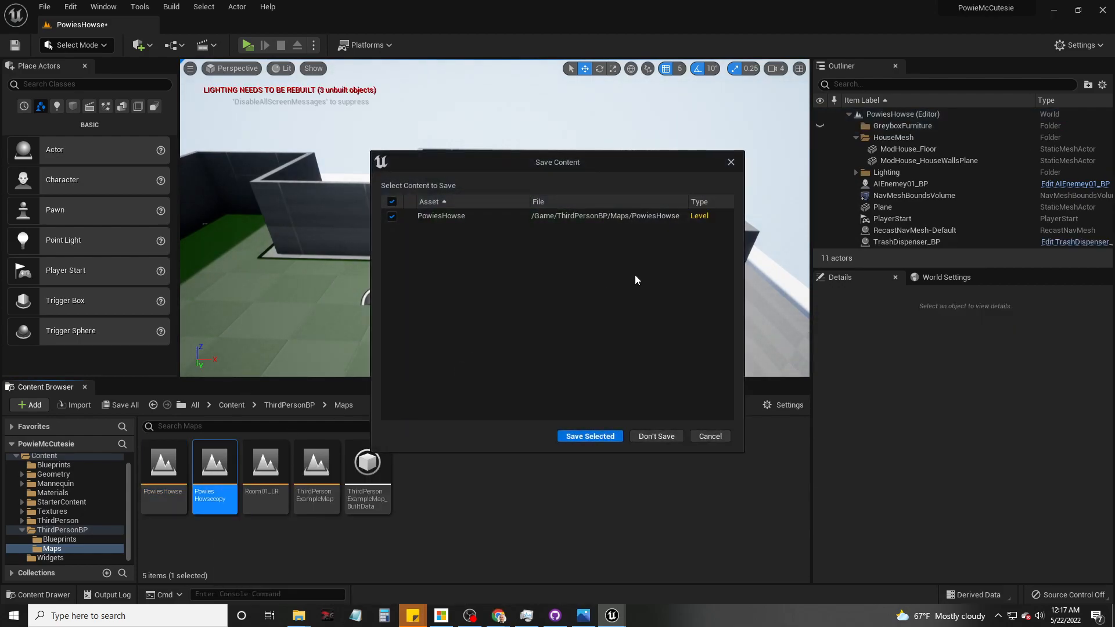
{"action": "left_click", "coordinate": [681, 436]}
{"action": "right_click_drag", "start_coordinate": [495, 232], "coordinate": [633, 178]}
{"action": "right_click_drag", "start_coordinate": [486, 274], "coordinate": [487, 348]}
Step: Select and copy all the furniture brushes in the GreyboxFurniture folder, from Box Brush through Box Brush13
{"action": "left_click", "coordinate": [729, 243]}
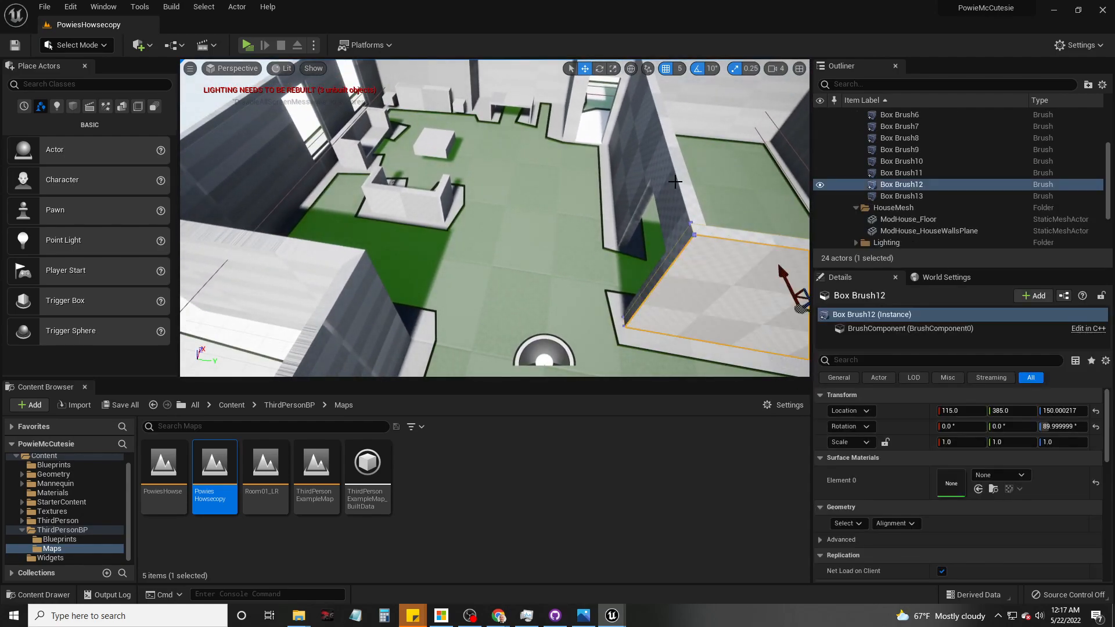
{"action": "left_click", "coordinate": [901, 196]}
{"action": "scroll", "coordinate": [895, 139], "scroll_direction": "up", "scroll_amount": 3}
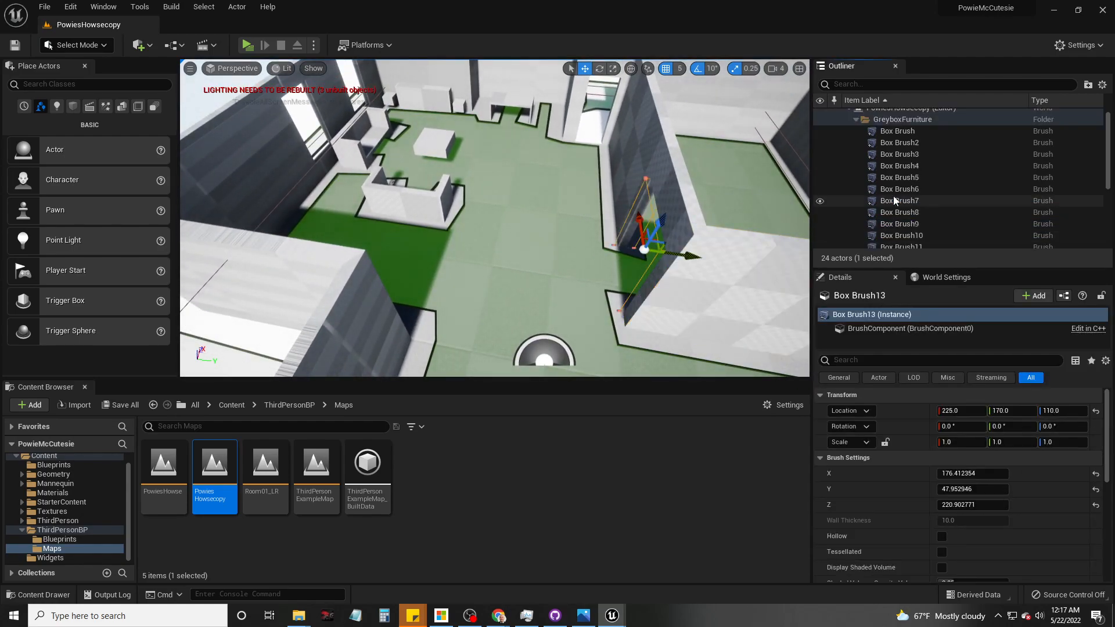
{"action": "left_click", "coordinate": [895, 132], "text": "shift"}
{"action": "scroll", "coordinate": [890, 164], "scroll_direction": "down", "scroll_amount": 3}
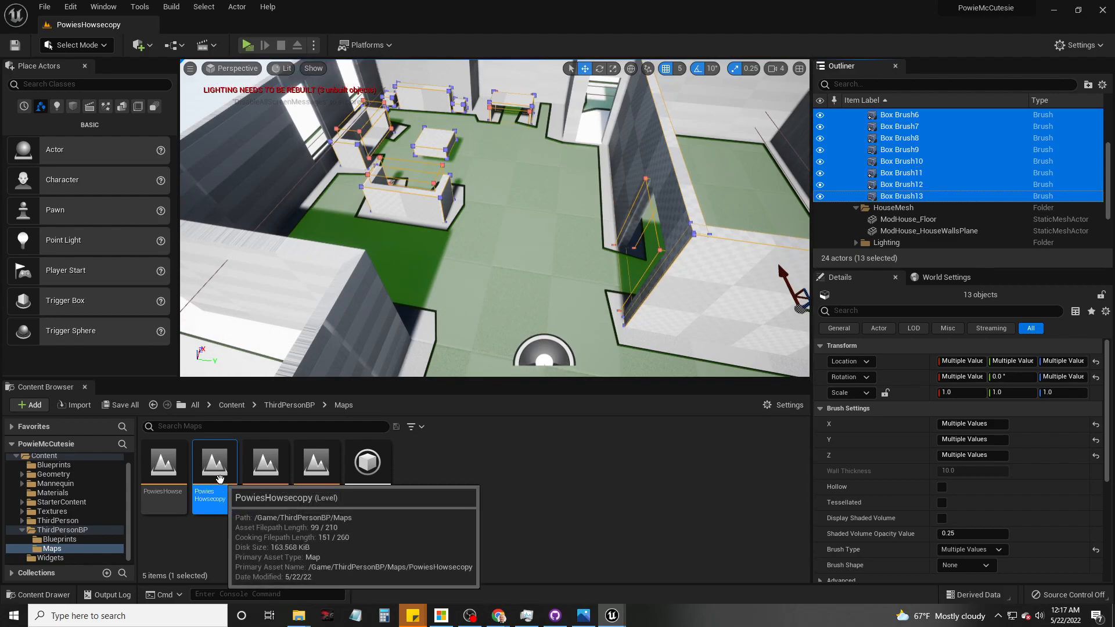
Step: Open the PowiesHowse level and paste the copied furniture brushes into it
{"action": "double_click", "coordinate": [174, 473]}
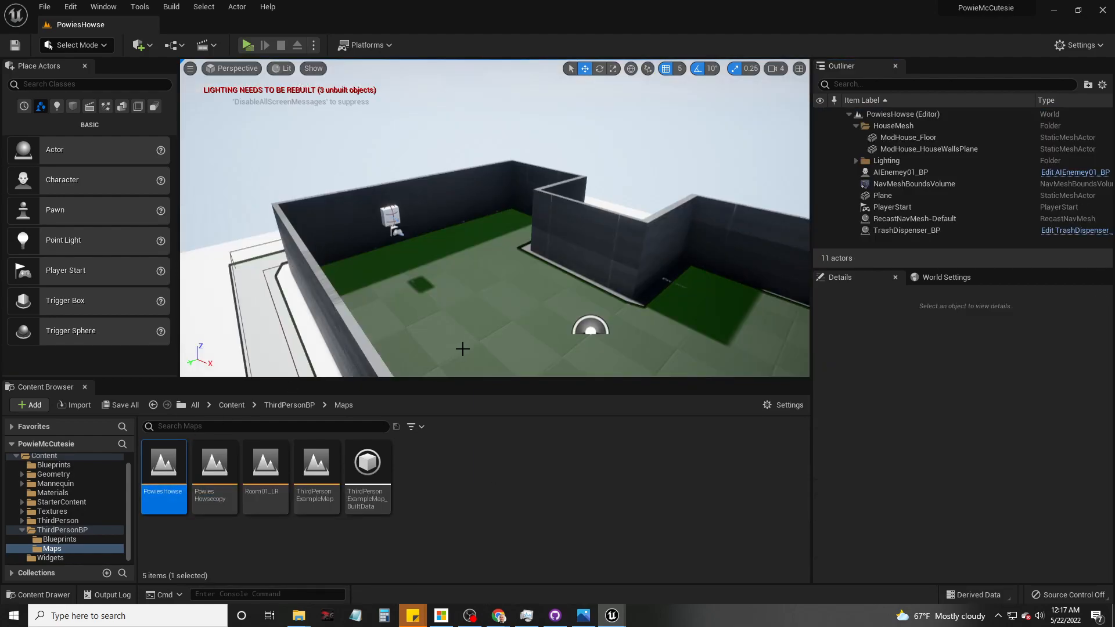
{"action": "key", "text": "ctrl+v"}
{"action": "right_click_drag", "start_coordinate": [460, 314], "coordinate": [558, 320]}
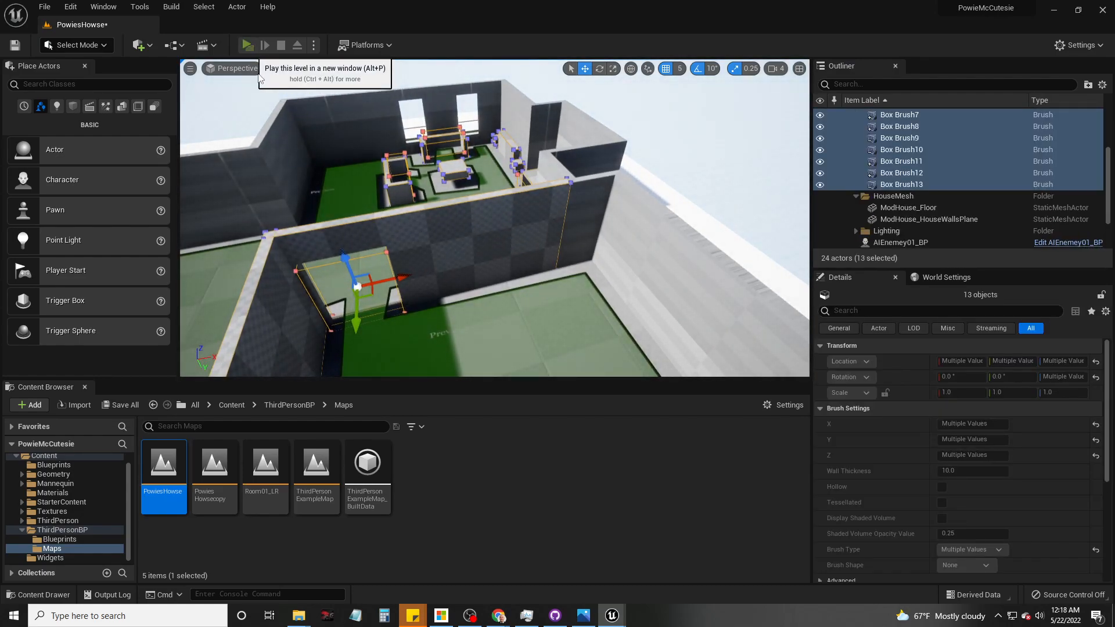
Step: Play PowiesHowse in a new window and drive through the furnished rooms and outside, collecting all the garbage until the round ends
{"action": "left_click", "coordinate": [247, 45]}
{"action": "key", "text": "w"}
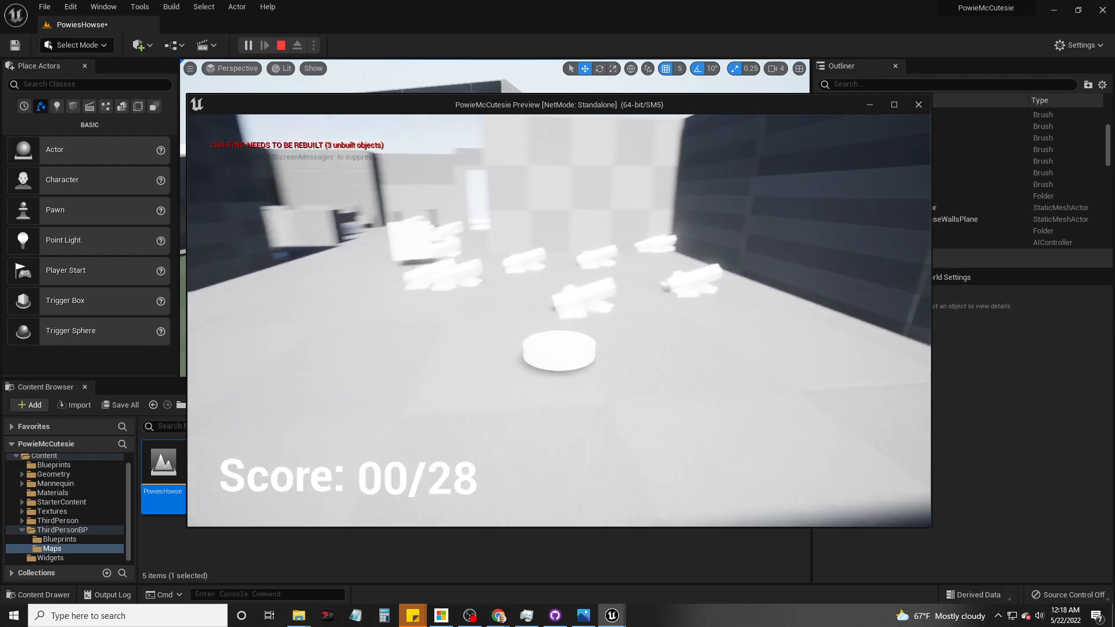
{"action": "key", "text": "w"}
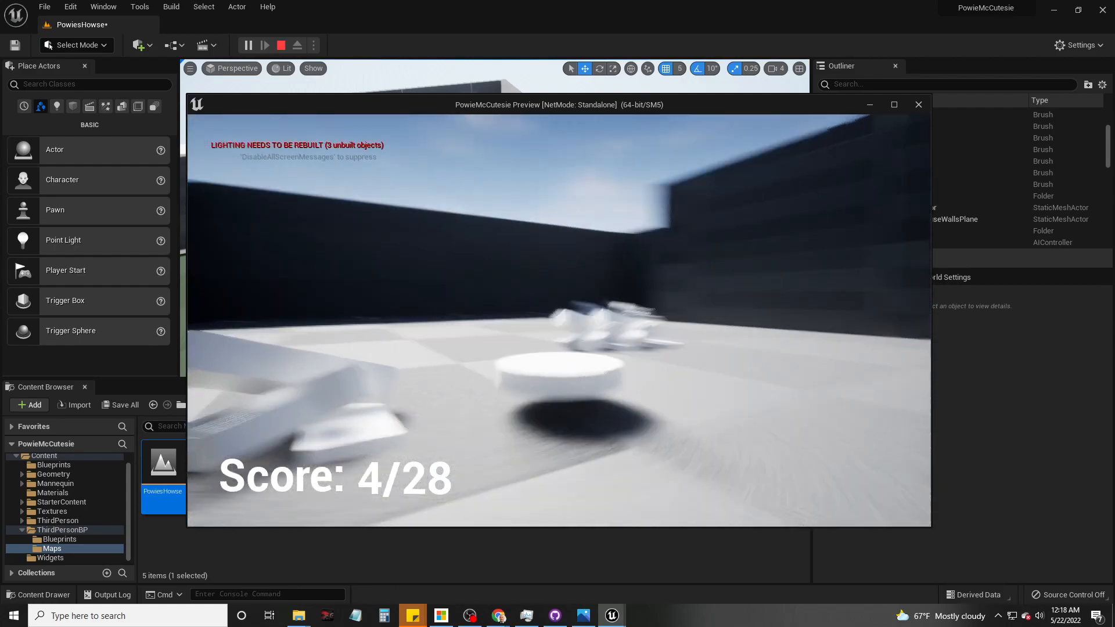
{"action": "key", "text": "w"}
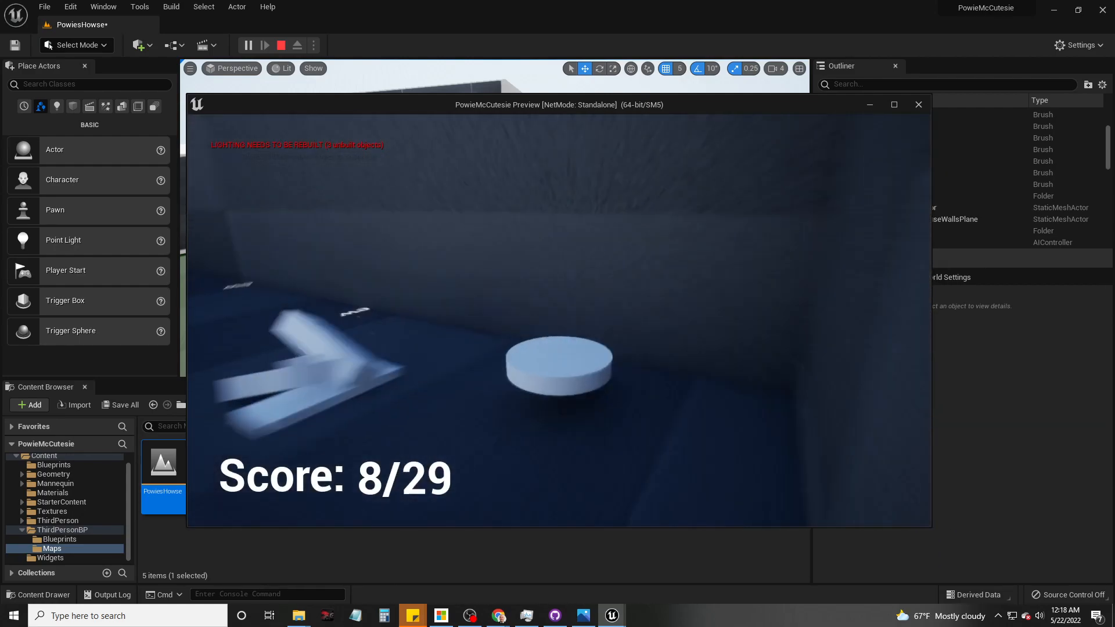
{"action": "key", "text": "w"}
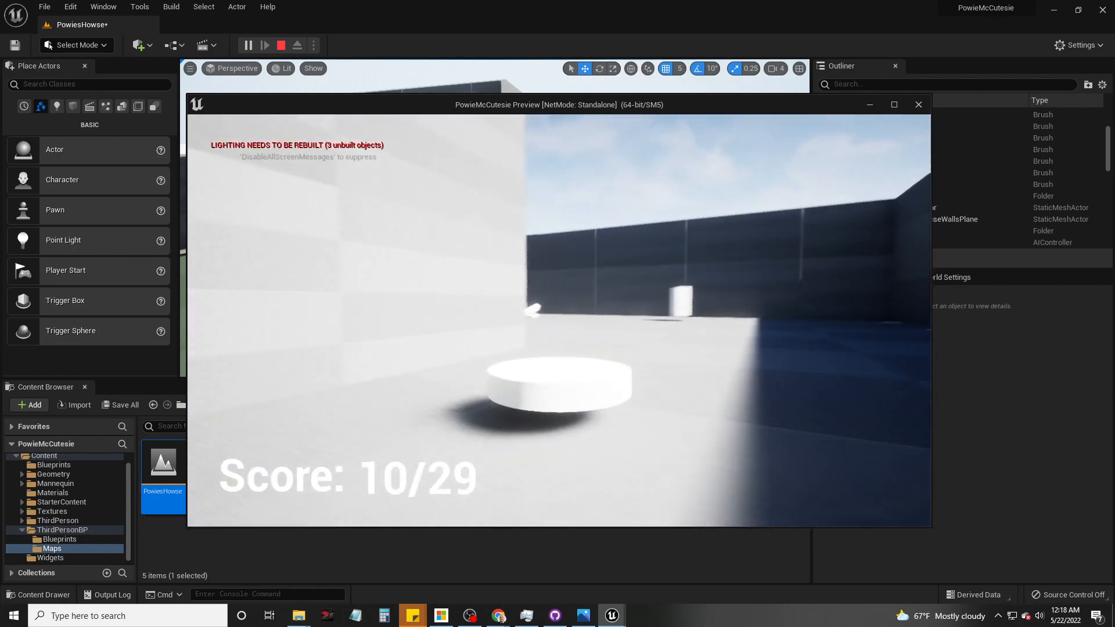
{"action": "key", "text": "w"}
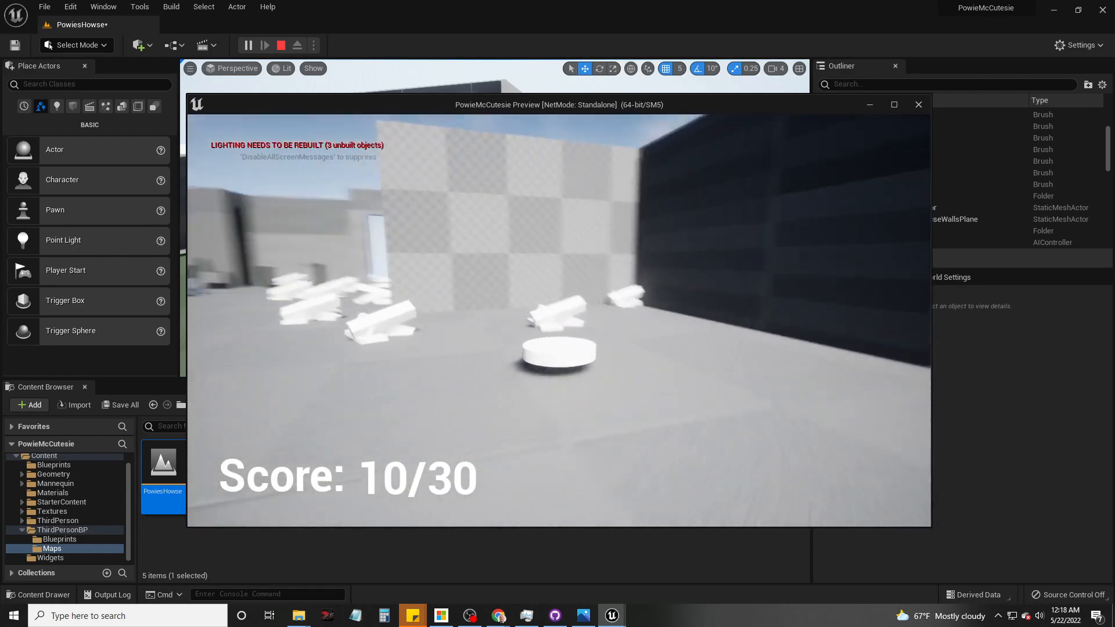
{"action": "key", "text": "w"}
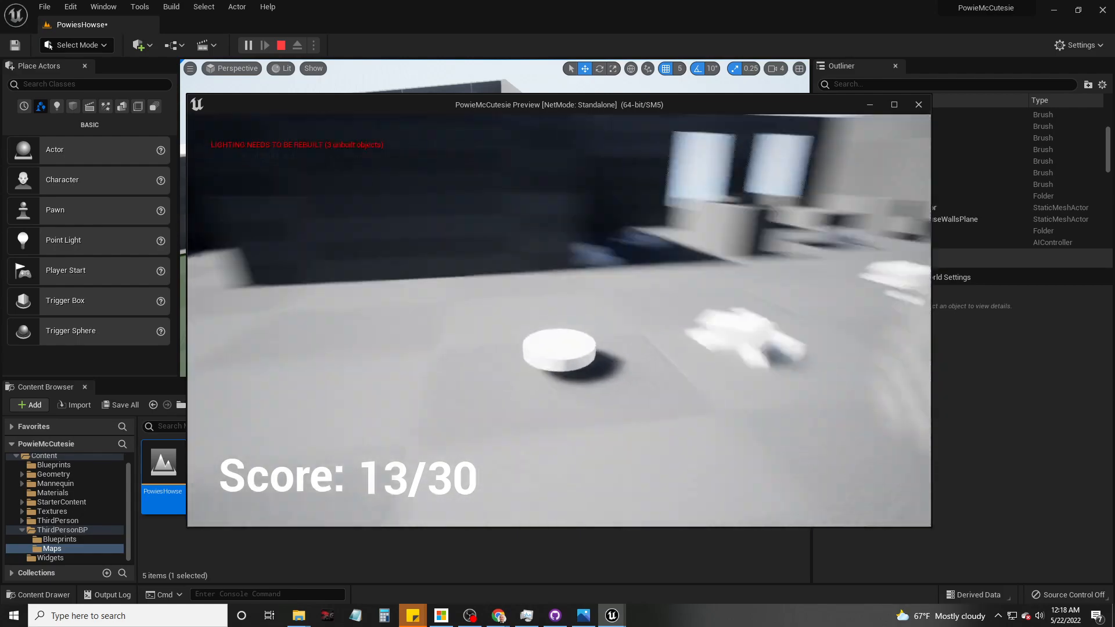
{"action": "key", "text": "w"}
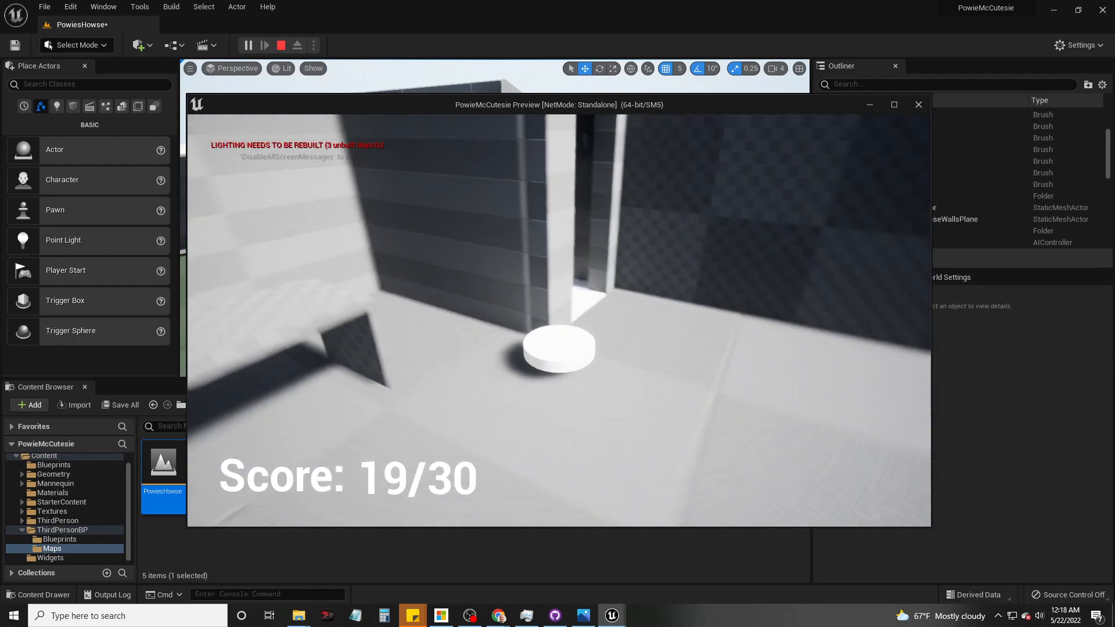
{"action": "key", "text": "w"}
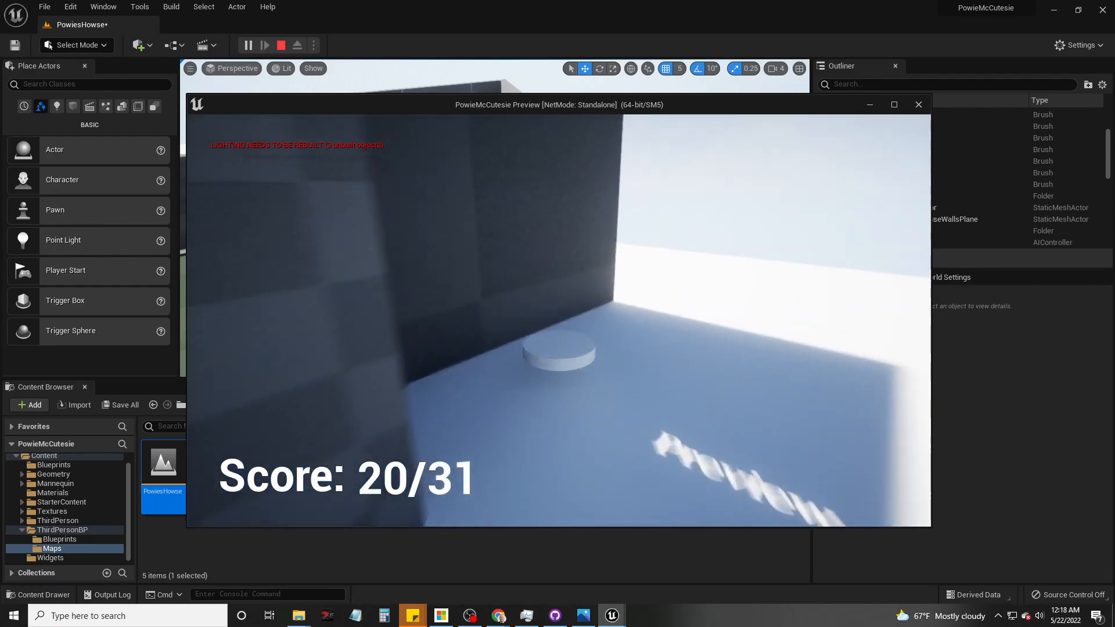
{"action": "key", "text": "w"}
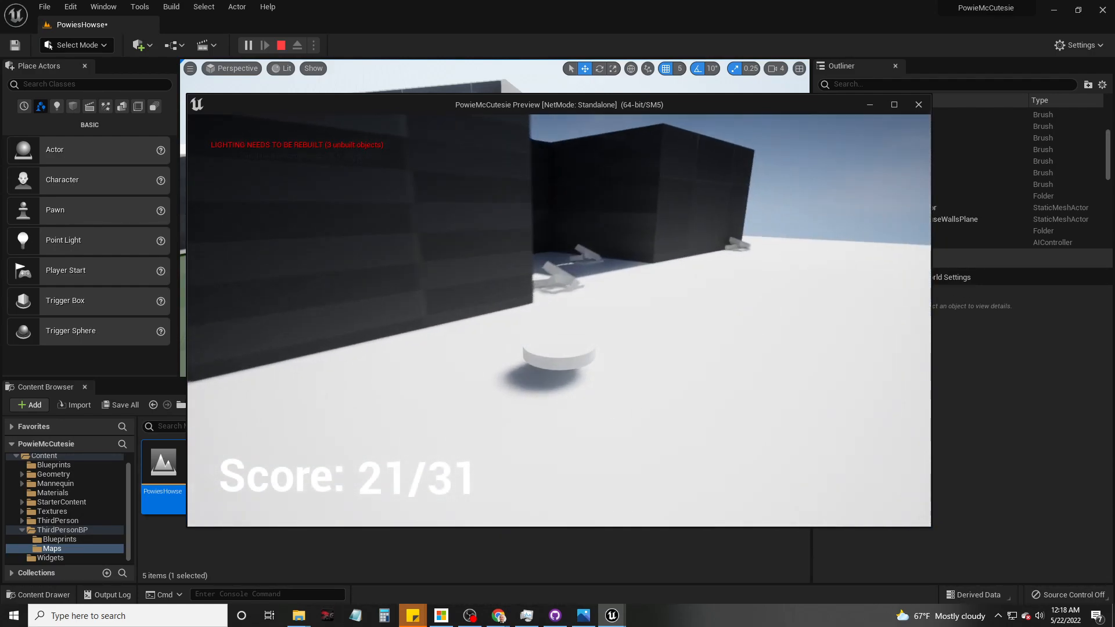
{"action": "key", "text": "w"}
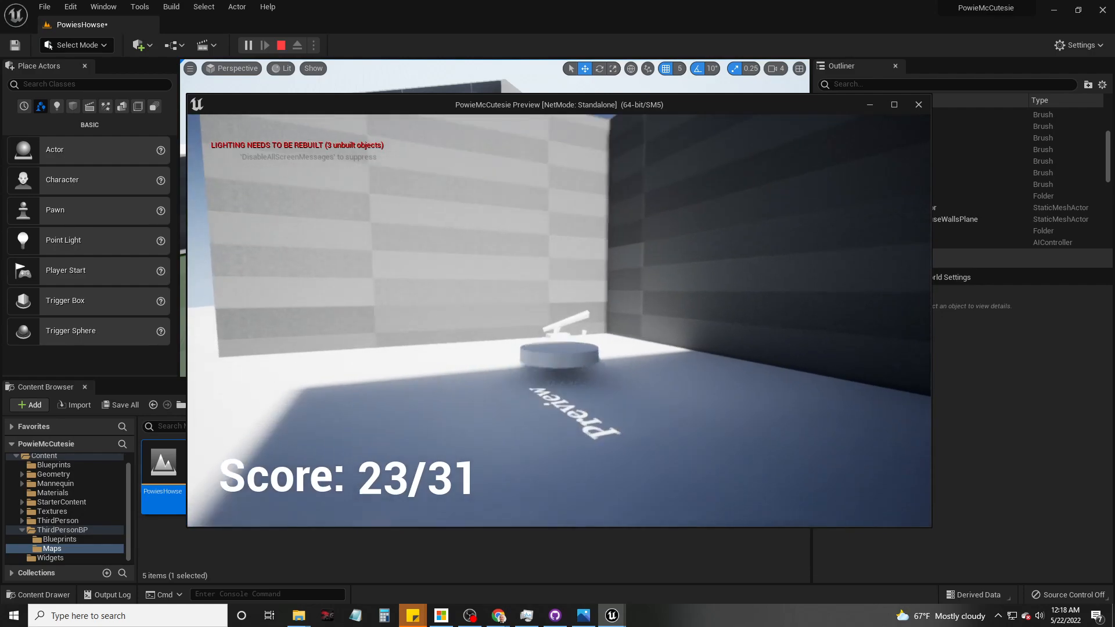
{"action": "key", "text": "w"}
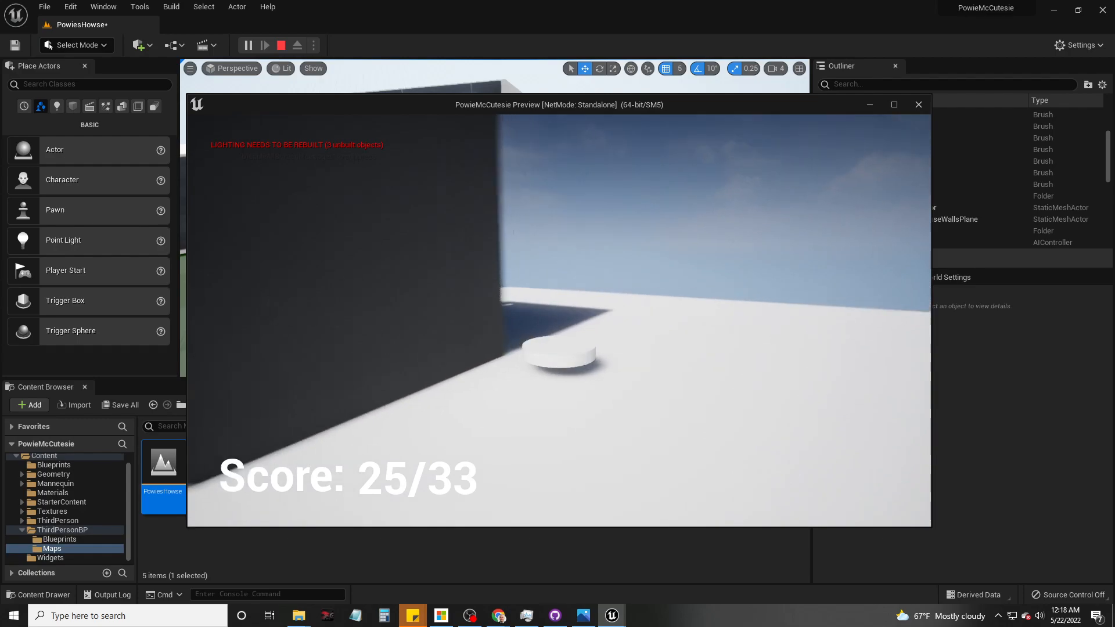
{"action": "key", "text": "w"}
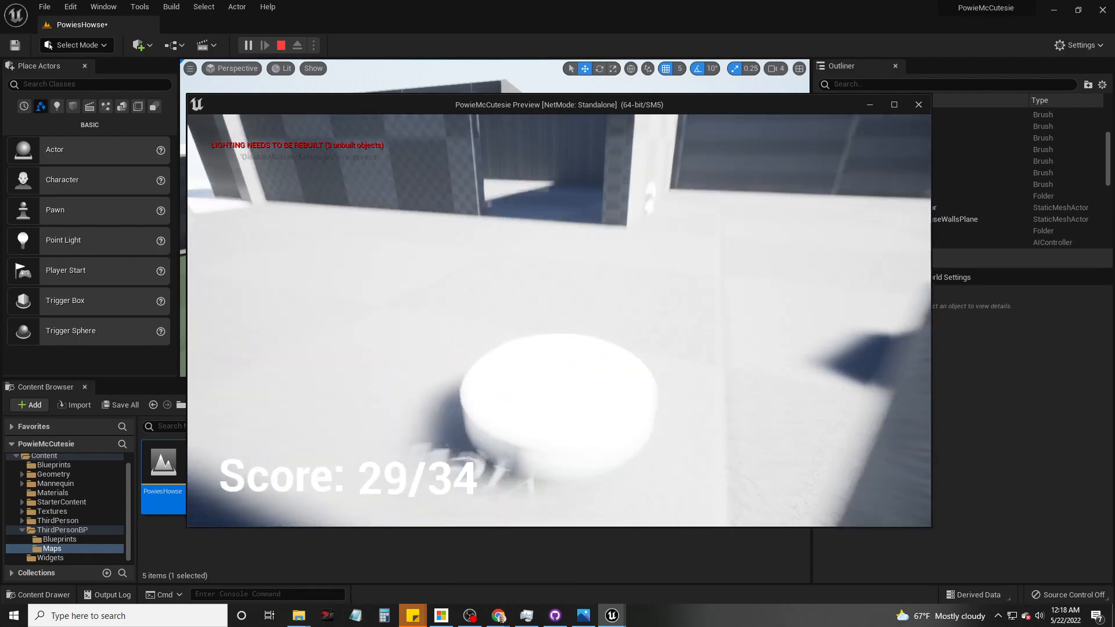
{"action": "key", "text": "w"}
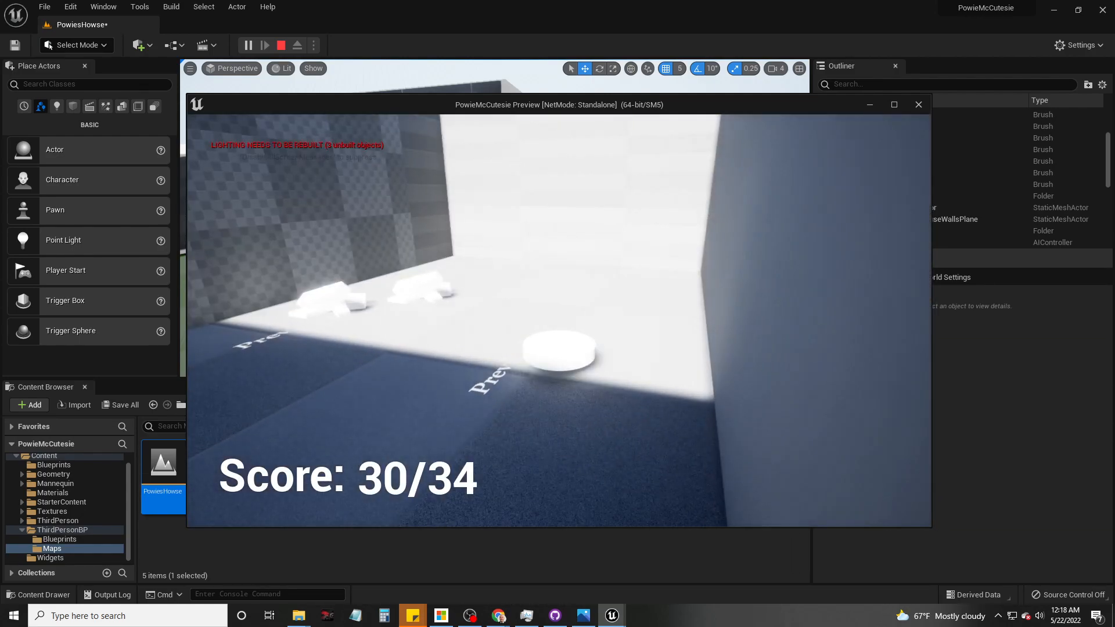
{"action": "key", "text": "w"}
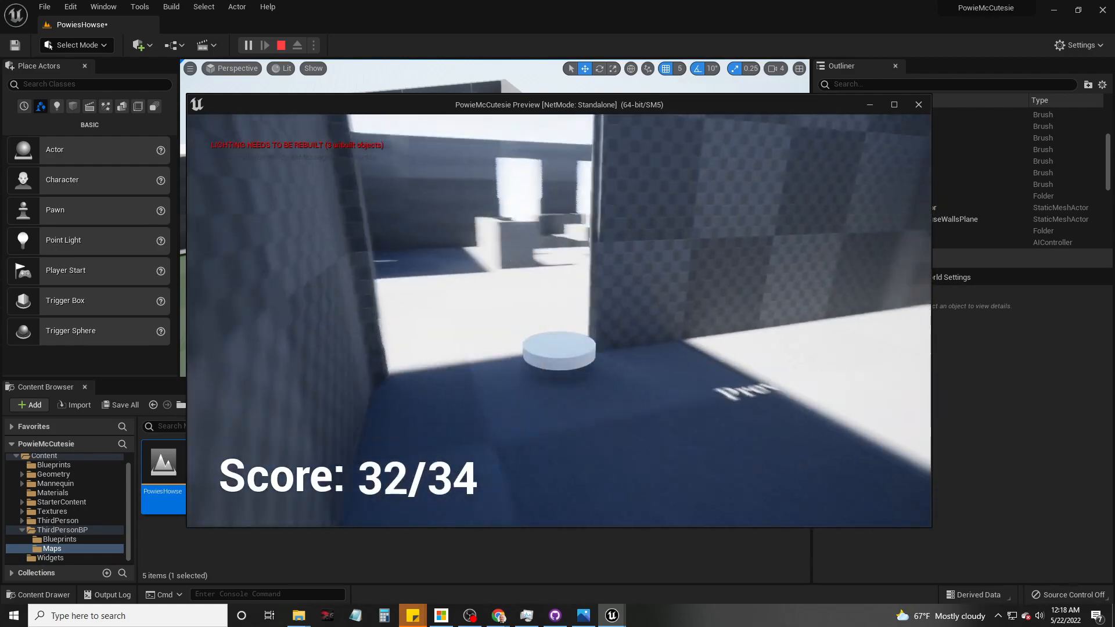
{"action": "key", "text": "w"}
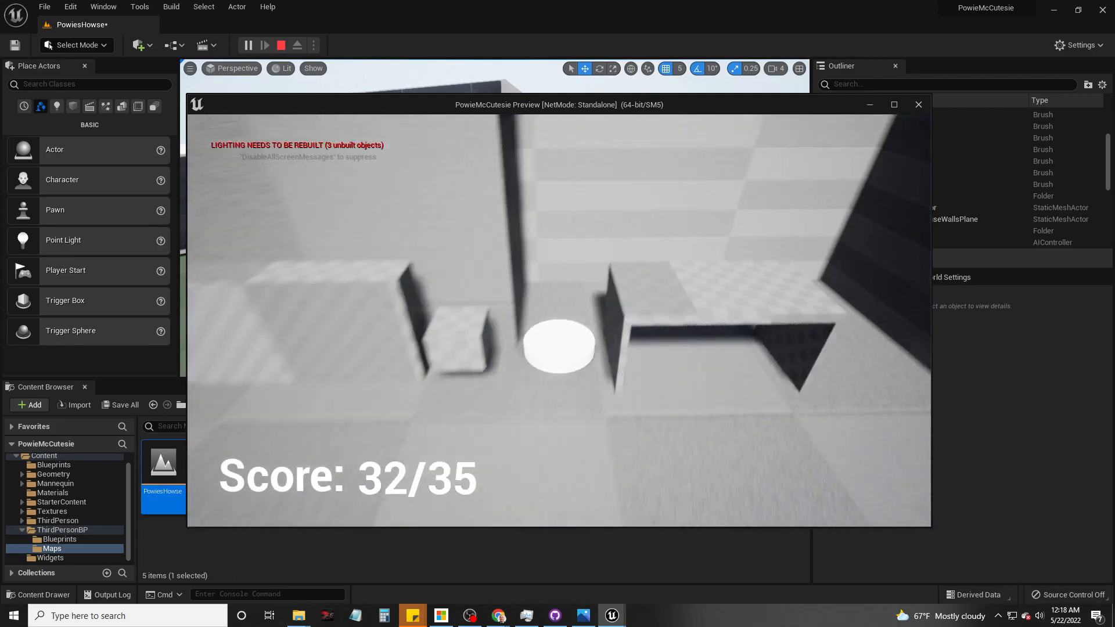
{"action": "key", "text": "w"}
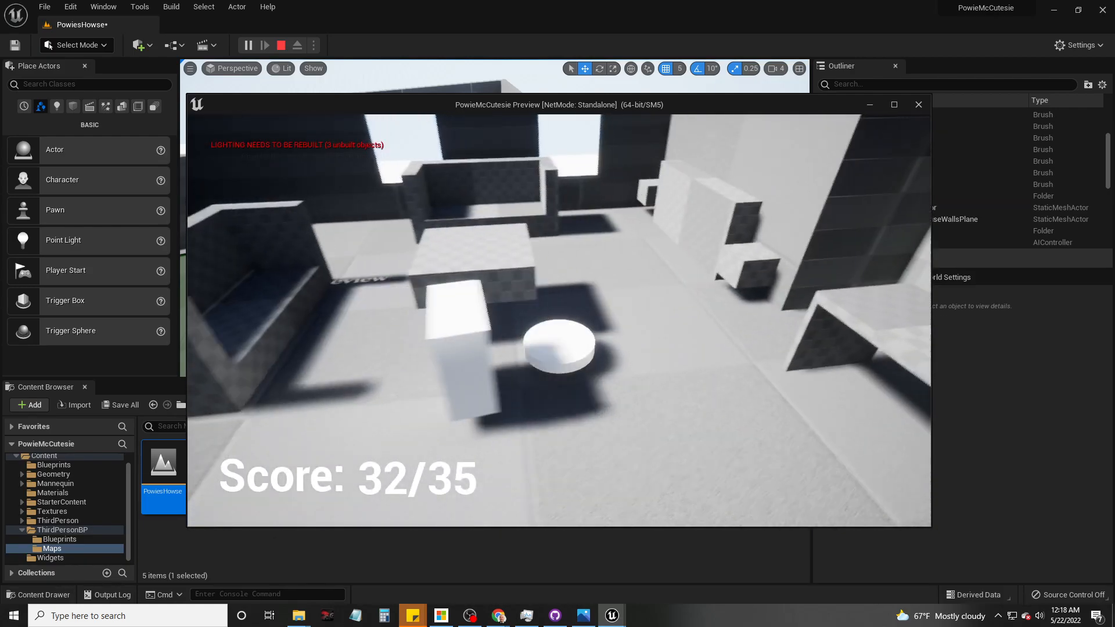
{"action": "key", "text": "w"}
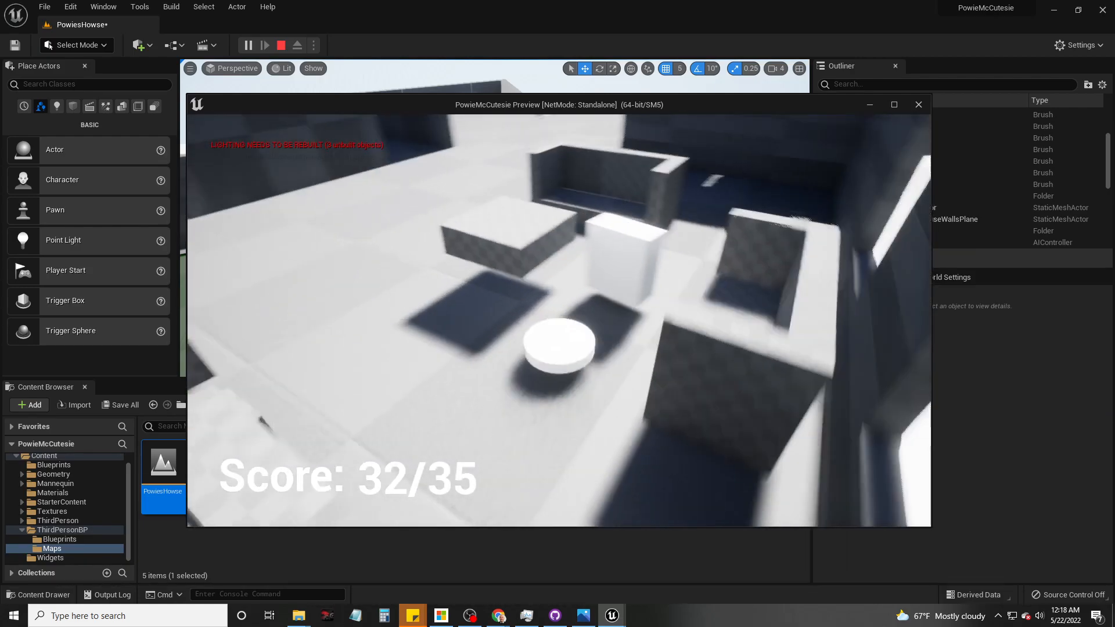
{"action": "key", "text": "w"}
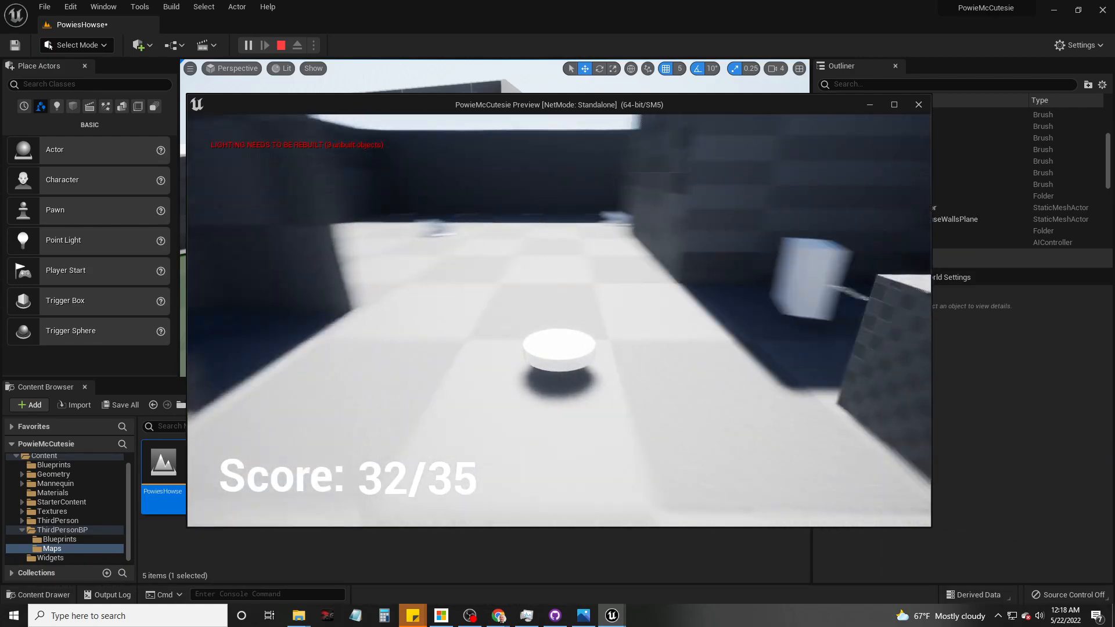
{"action": "key", "text": "w"}
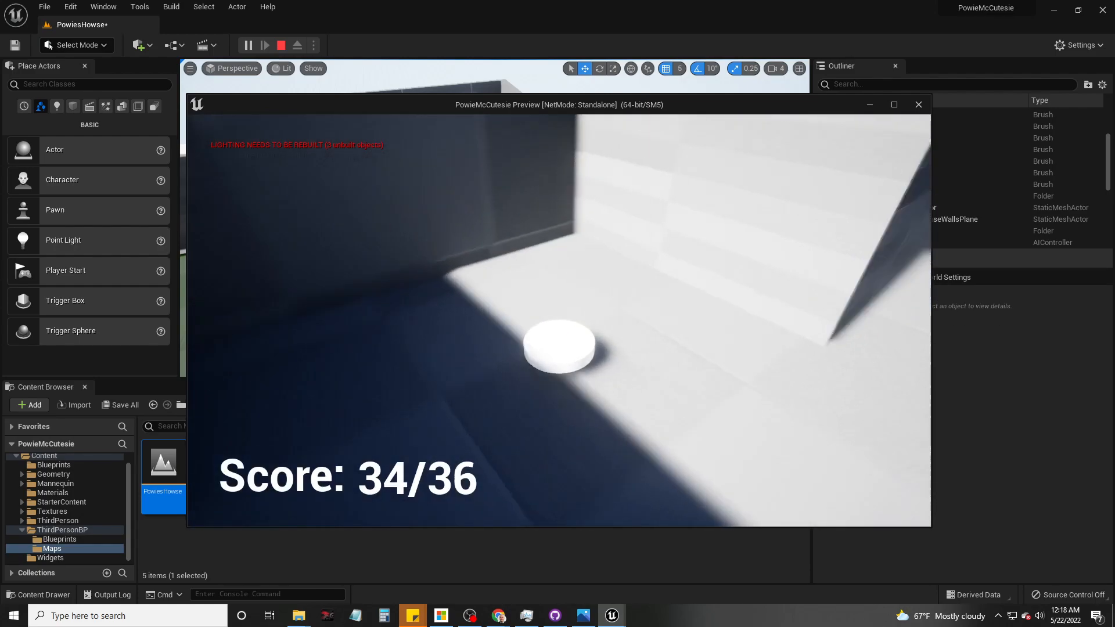
{"action": "key", "text": "w"}
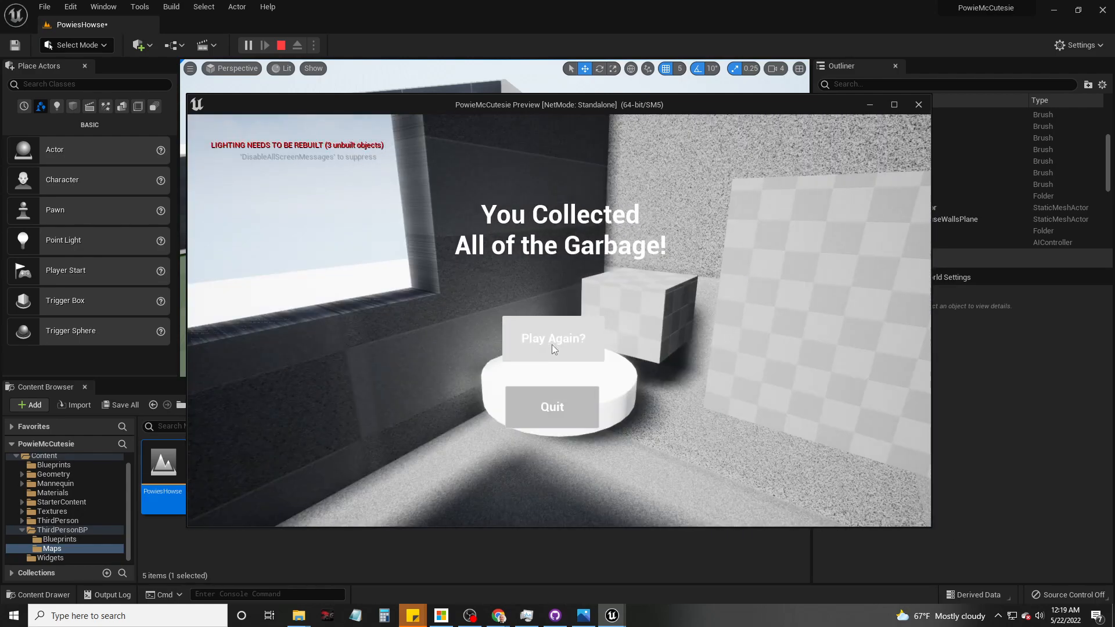
Step: Replay the round, drive around the furnished rooms collecting garbage while checking that new trash still spawns, and end the play session
{"action": "left_click", "coordinate": [551, 340]}
{"action": "key", "text": "w"}
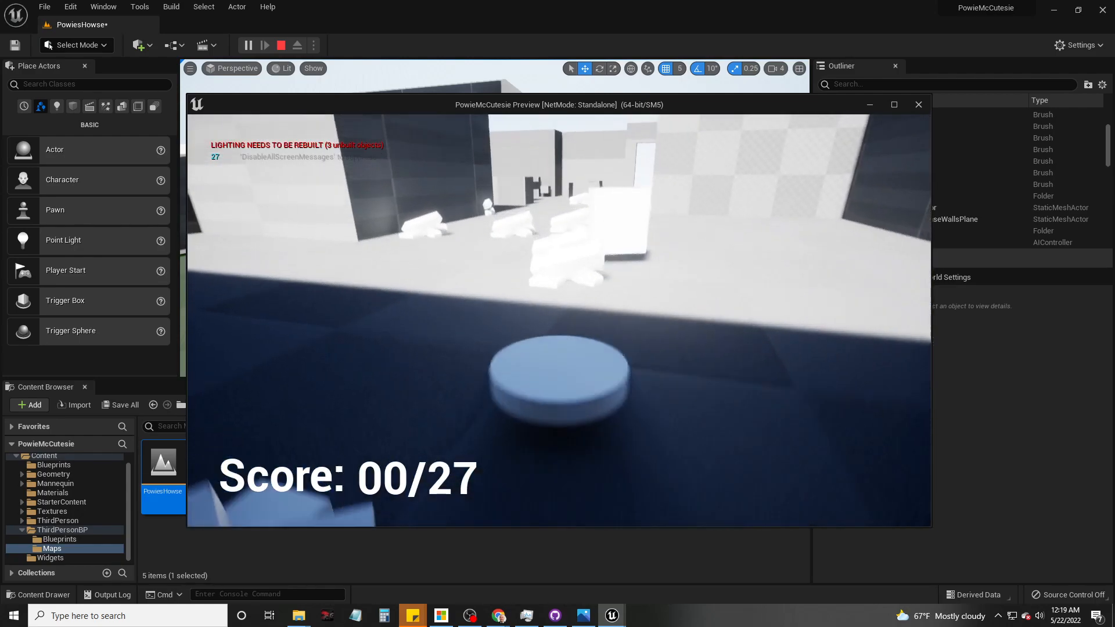
{"action": "key", "text": "w"}
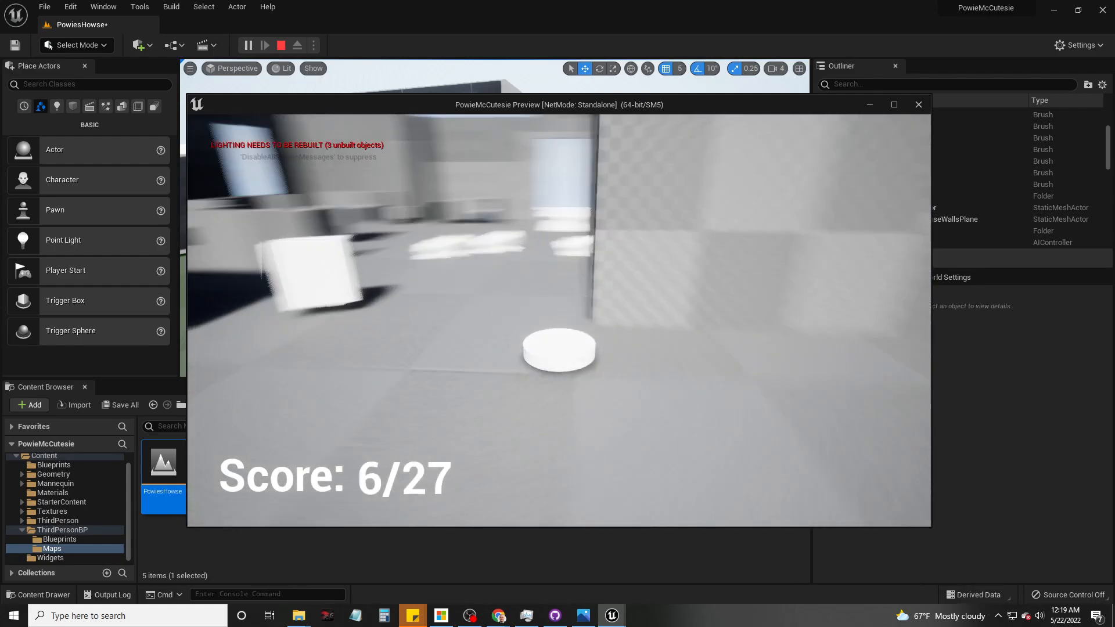
{"action": "key", "text": "w"}
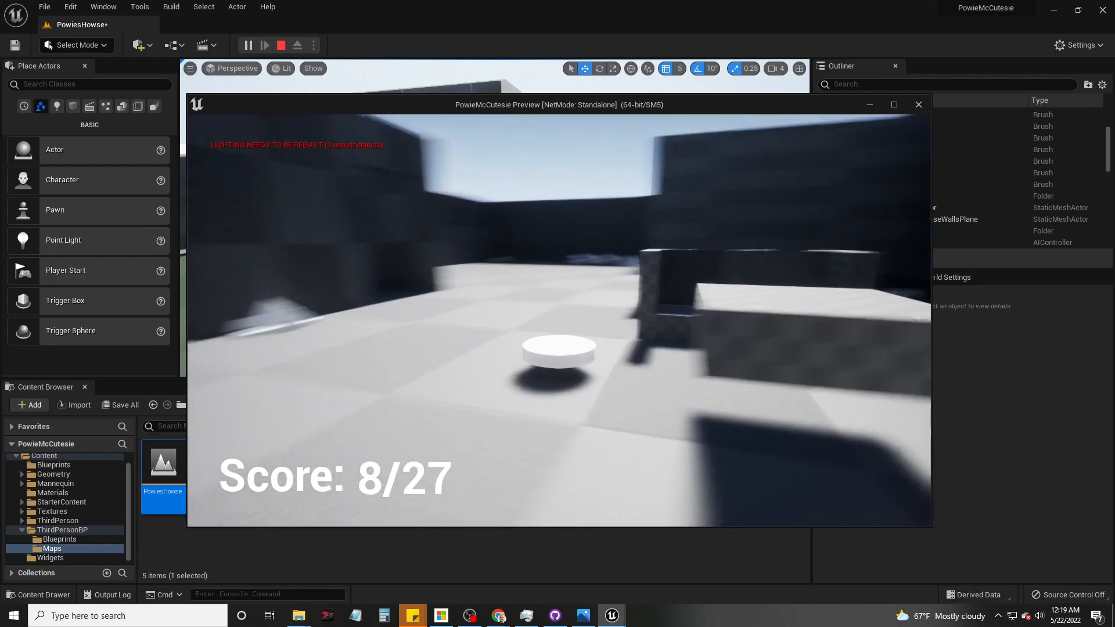
{"action": "key", "text": "w"}
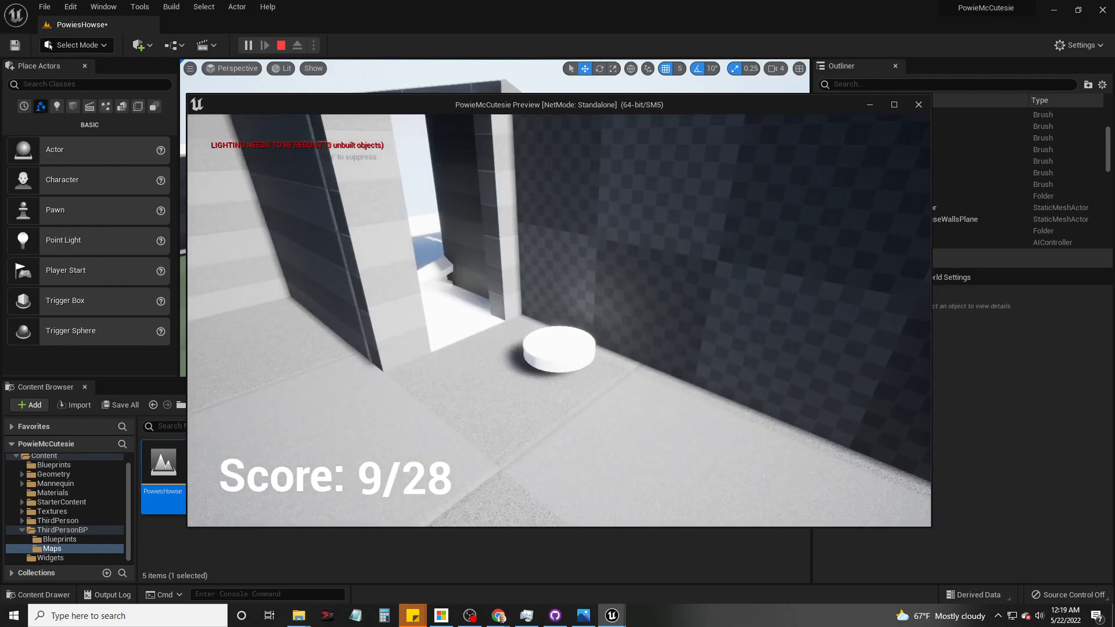
{"action": "key", "text": "w"}
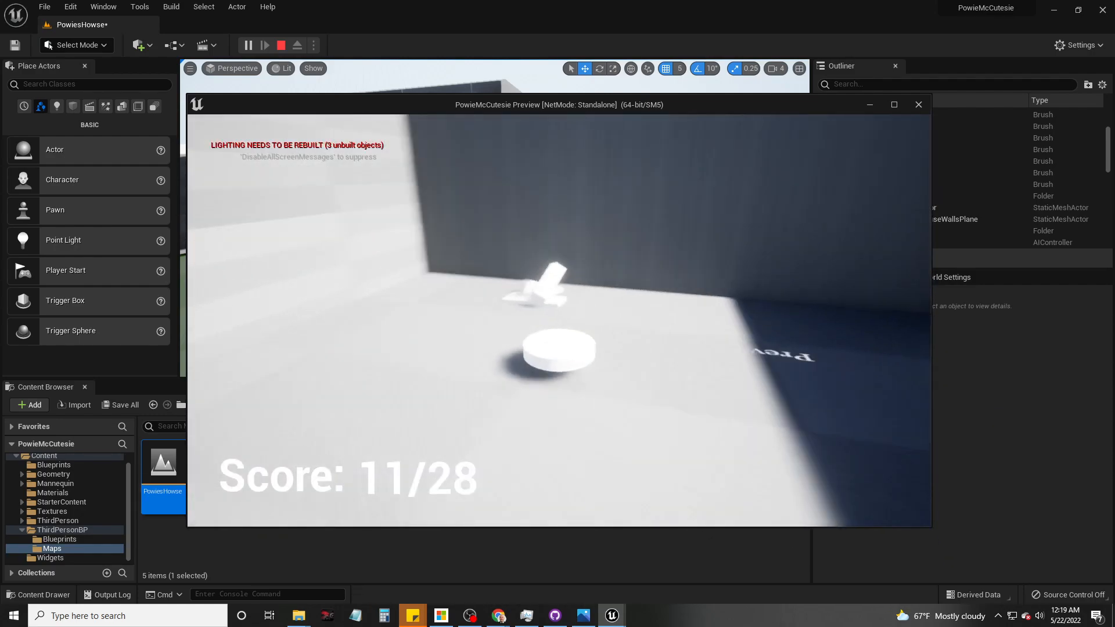
{"action": "key", "text": "w"}
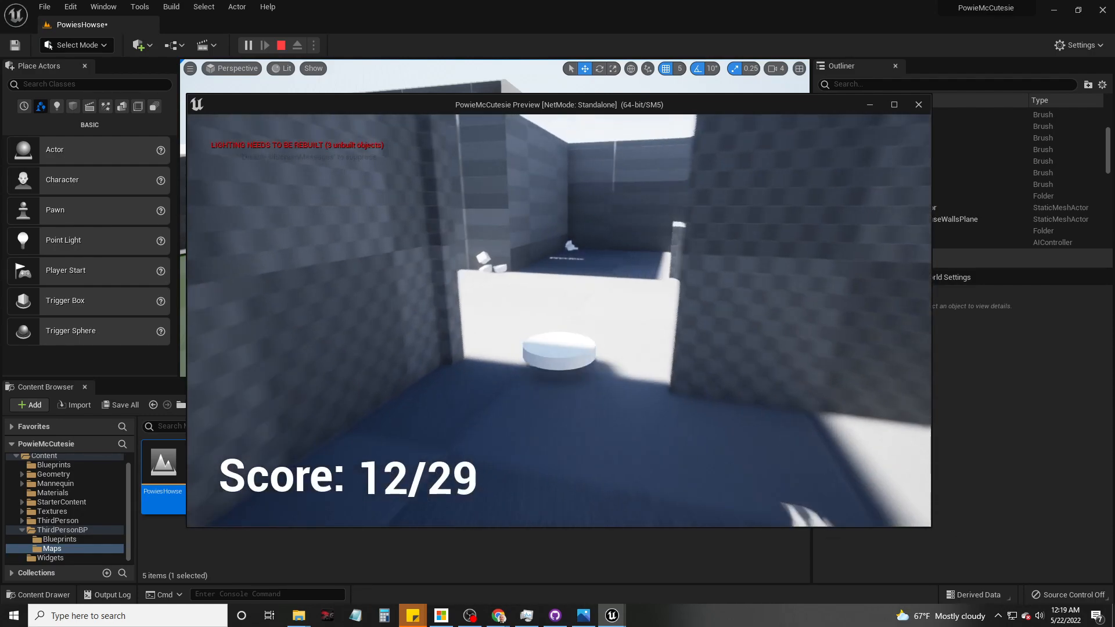
{"action": "key", "text": "w"}
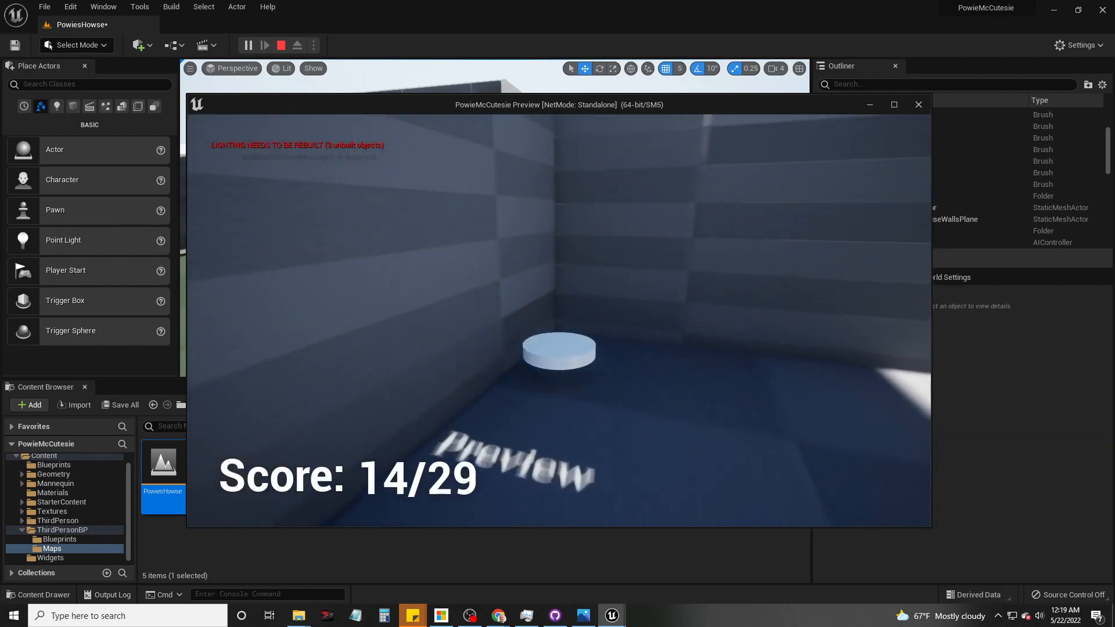
{"action": "key", "text": "w"}
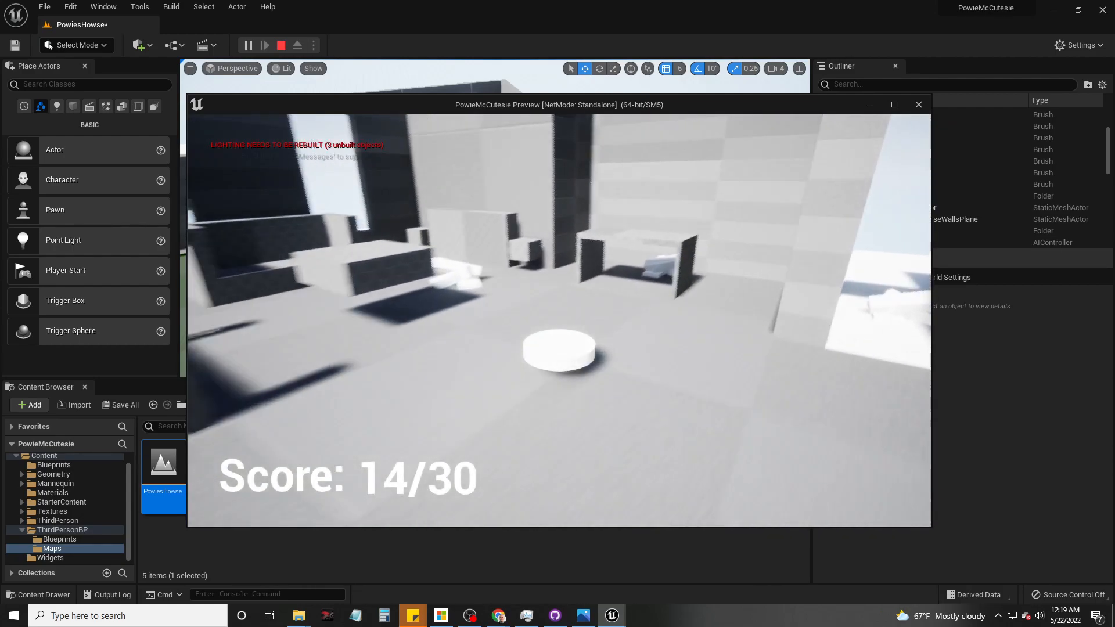
{"action": "key", "text": "w"}
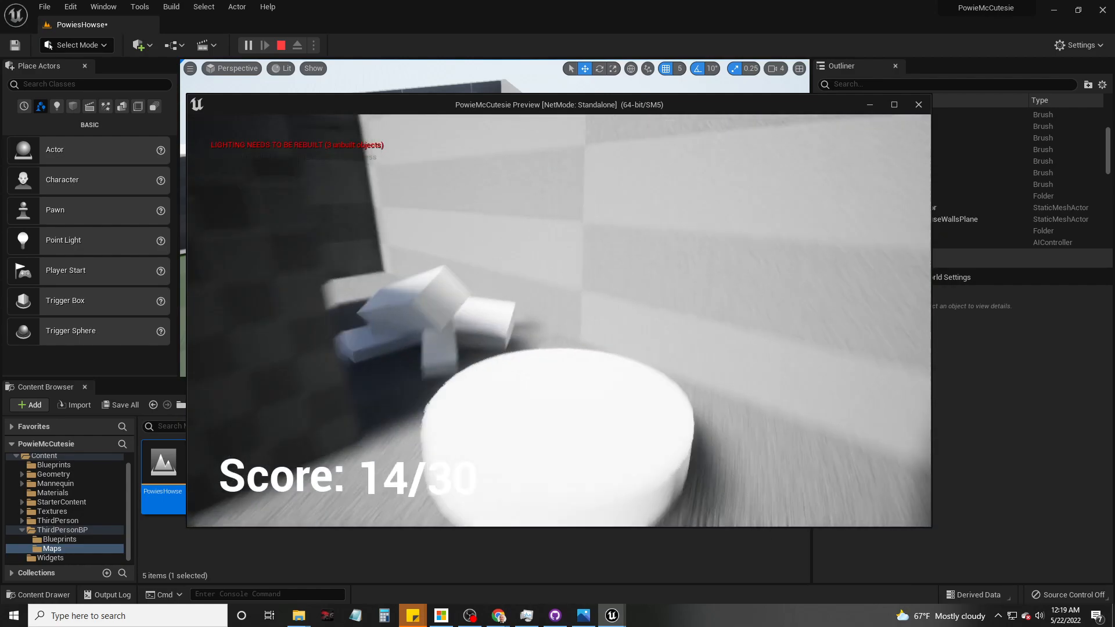
{"action": "key", "text": "w"}
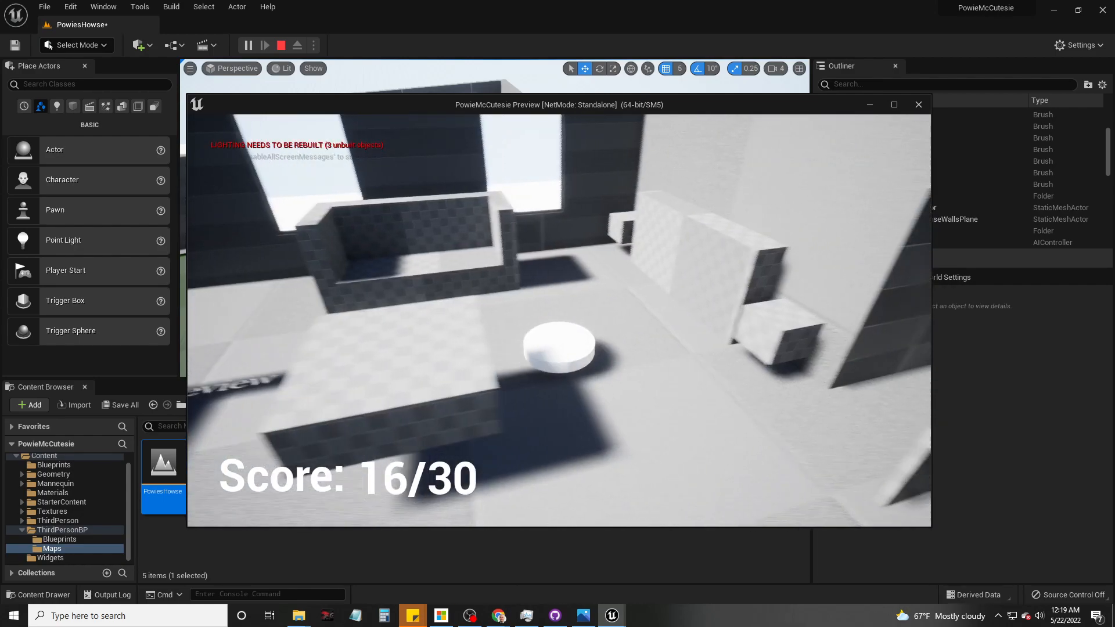
{"action": "key", "text": "a"}
{"action": "key", "text": "s"}
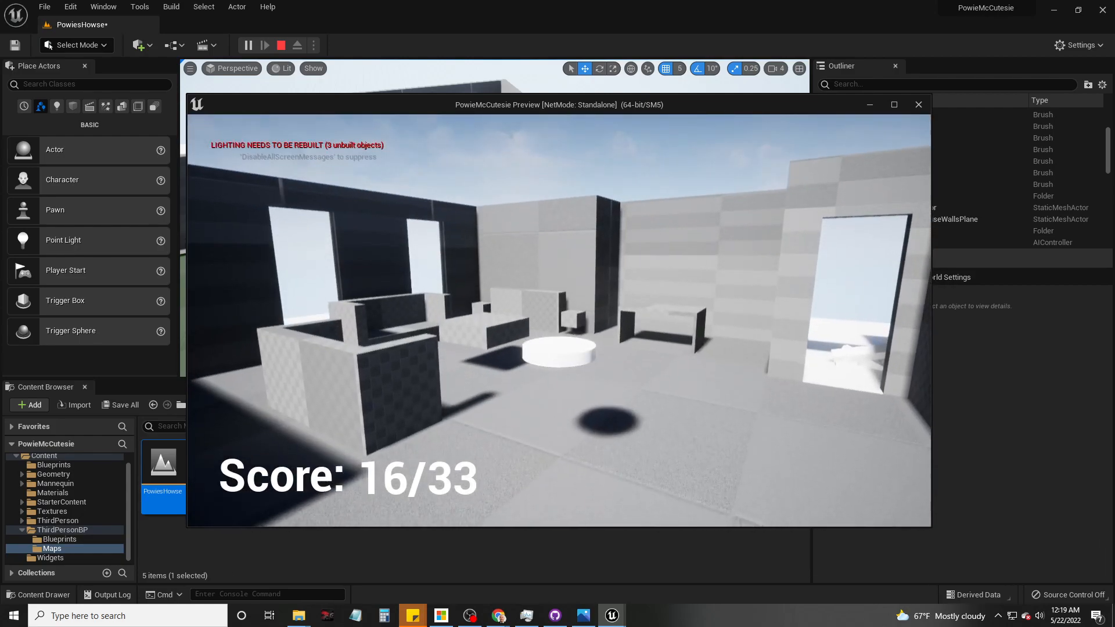
{"action": "key", "text": "w"}
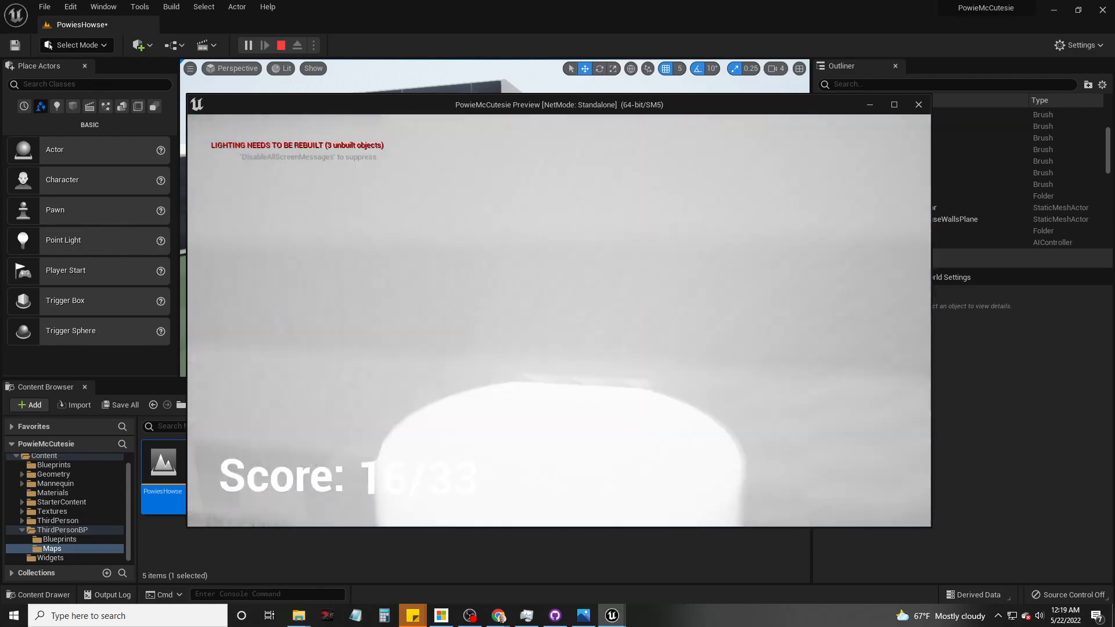
{"action": "key", "text": "w"}
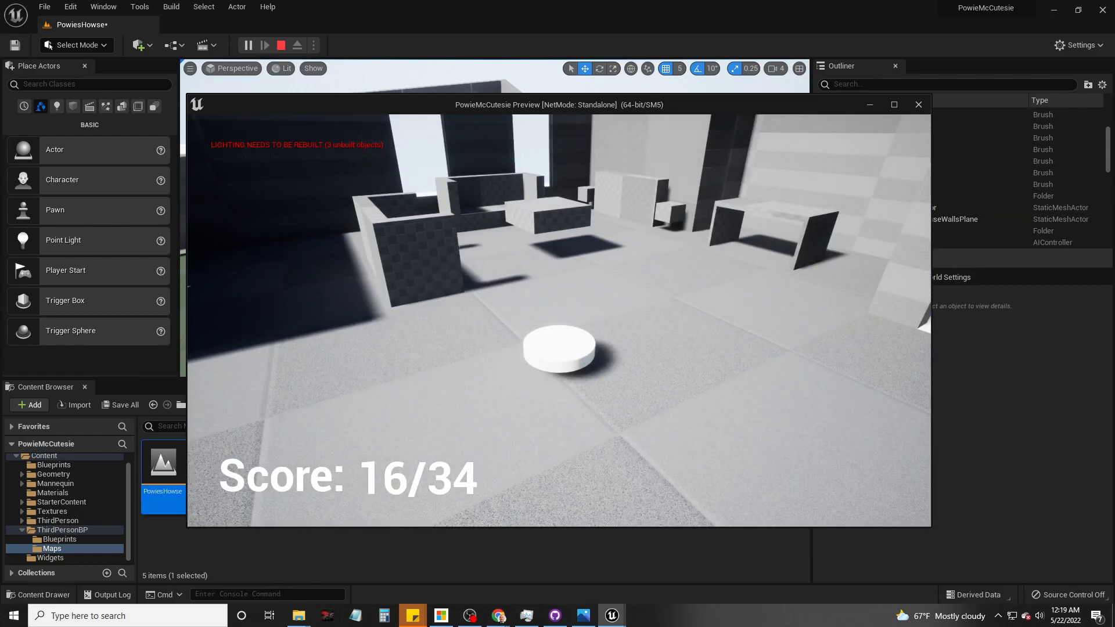
{"action": "key", "text": "Escape"}
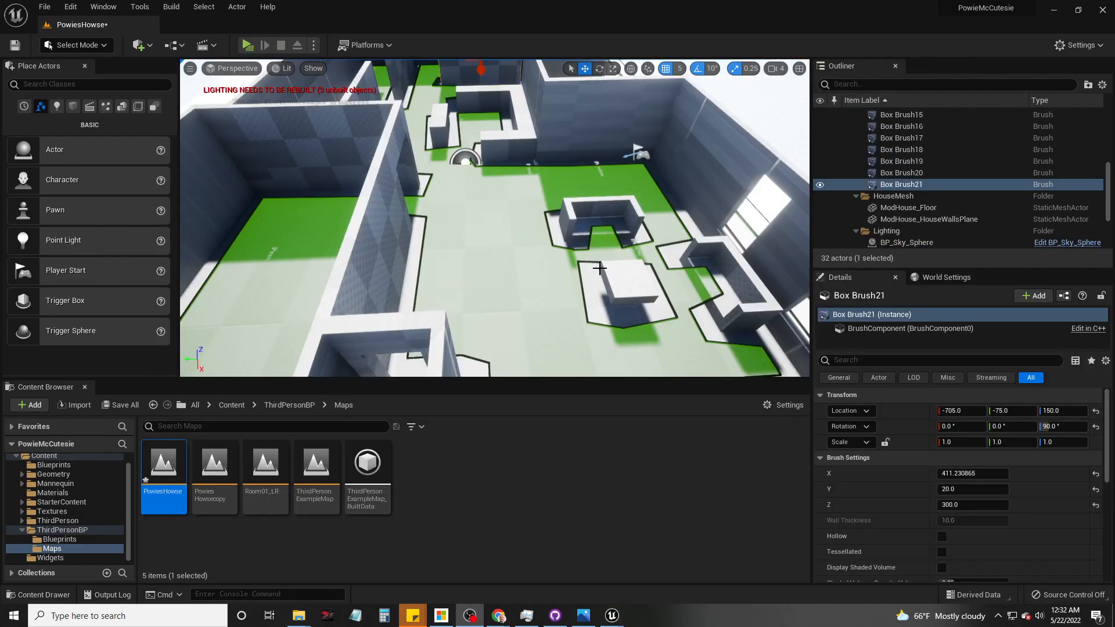
Step: Test PowiesHowse again from the editor, collect every piece of garbage among the furniture and walls, and quit at the end screen
{"action": "mouse_move", "coordinate": [600, 268]}
{"action": "right_mouse_down"}
{"action": "mouse_move", "coordinate": [551, 268]}
{"action": "mouse_move", "coordinate": [639, 269]}
{"action": "mouse_move", "coordinate": [677, 287]}
{"action": "mouse_move", "coordinate": [745, 271]}
{"action": "mouse_move", "coordinate": [584, 267]}
{"action": "mouse_move", "coordinate": [583, 235]}
{"action": "mouse_move", "coordinate": [551, 259]}
{"action": "mouse_move", "coordinate": [616, 265]}
{"action": "mouse_move", "coordinate": [605, 273]}
{"action": "right_mouse_up"}
{"action": "key", "text": "w"}
{"action": "key", "text": "w"}
{"action": "key", "text": "s"}
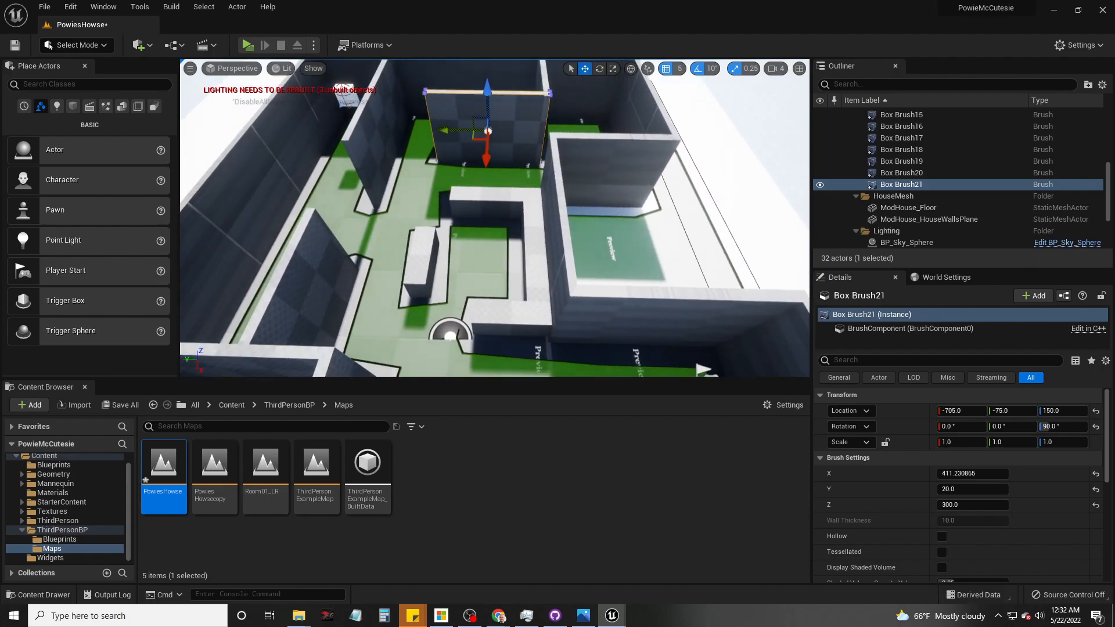
{"action": "left_click", "coordinate": [247, 44]}
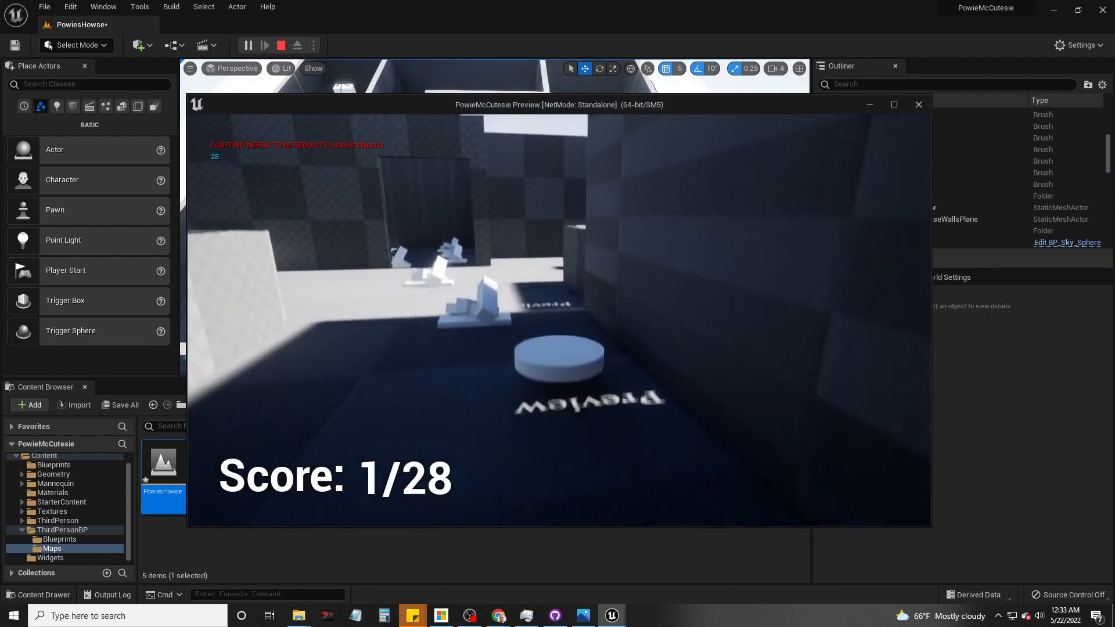
{"action": "key", "text": "w"}
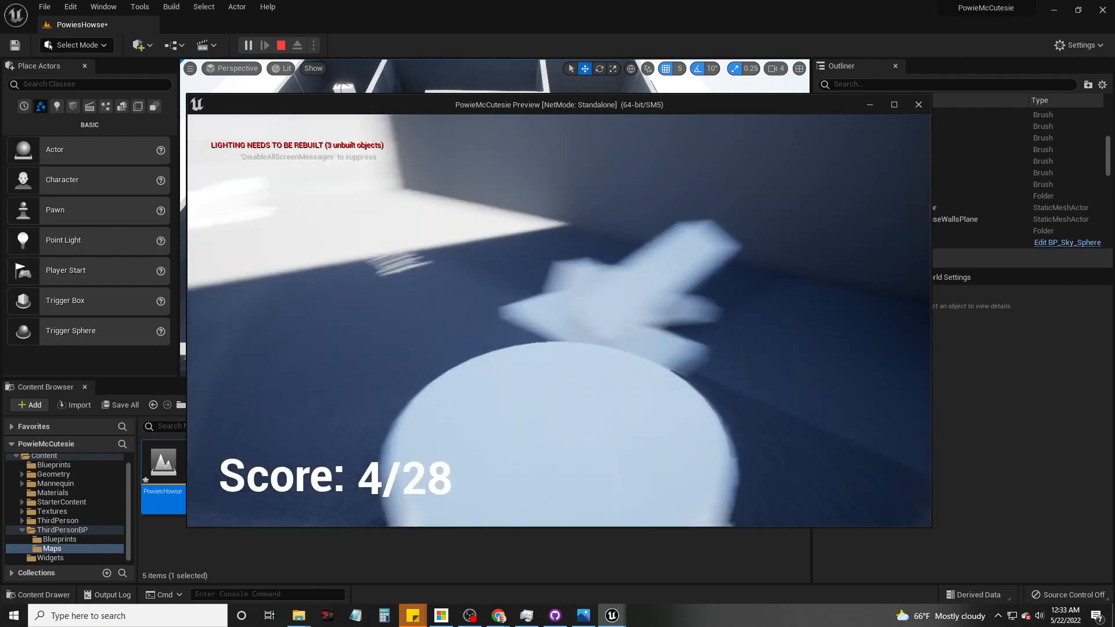
{"action": "key", "text": "w"}
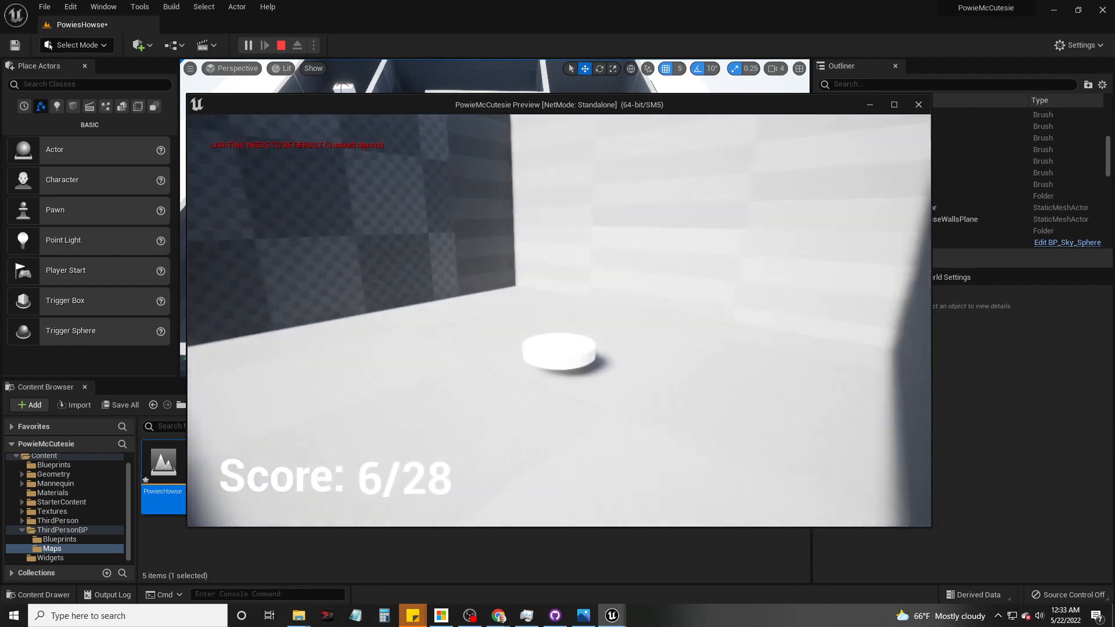
{"action": "key", "text": "w"}
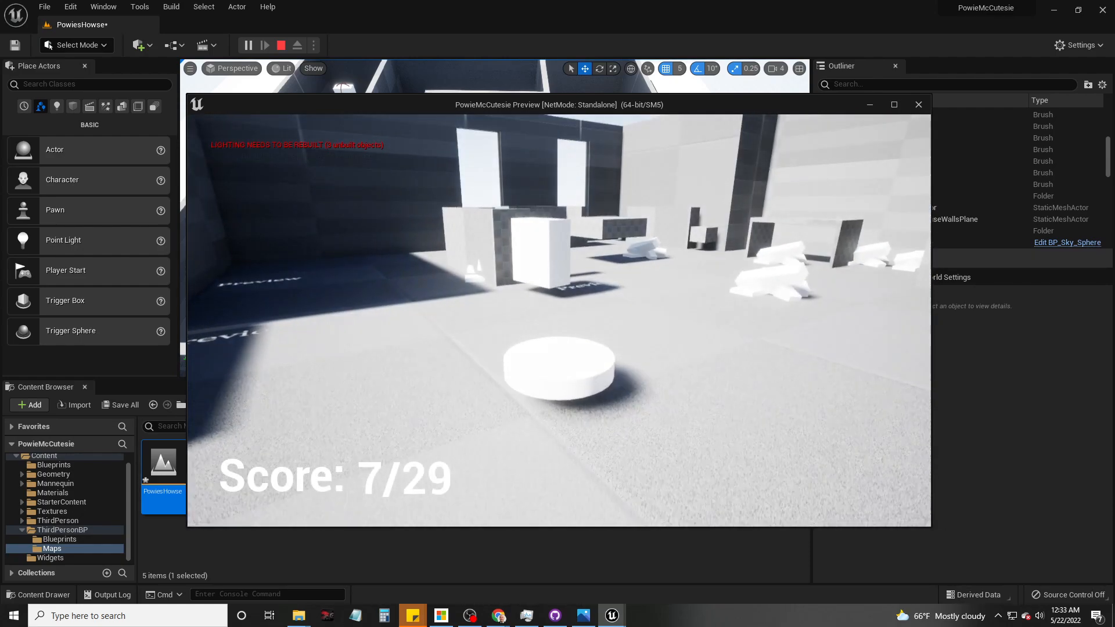
{"action": "key", "text": "w"}
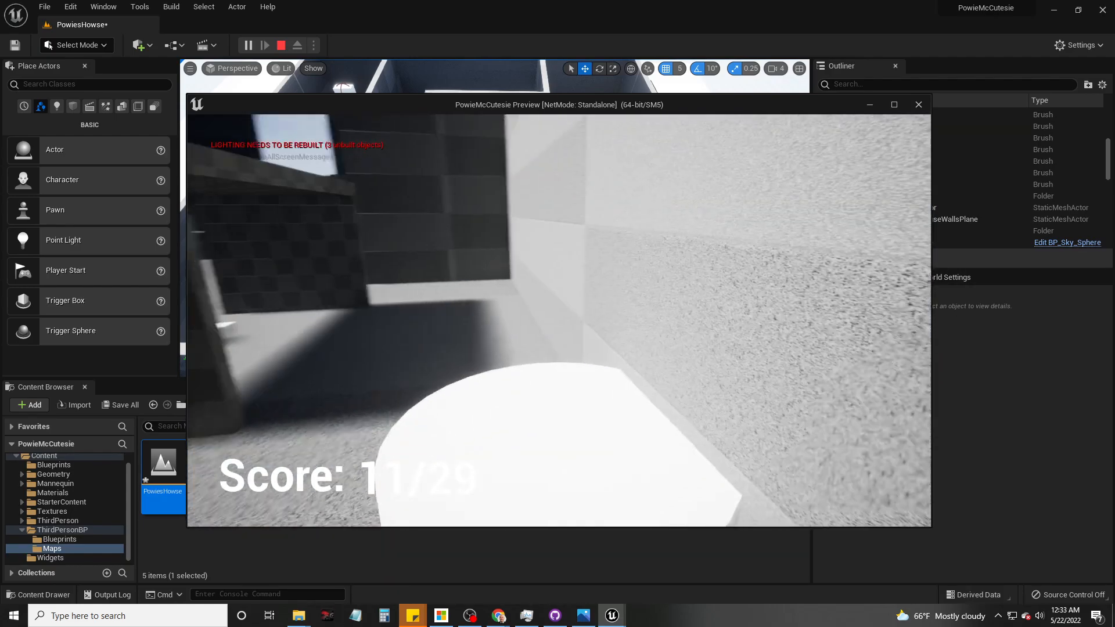
{"action": "key", "text": "w"}
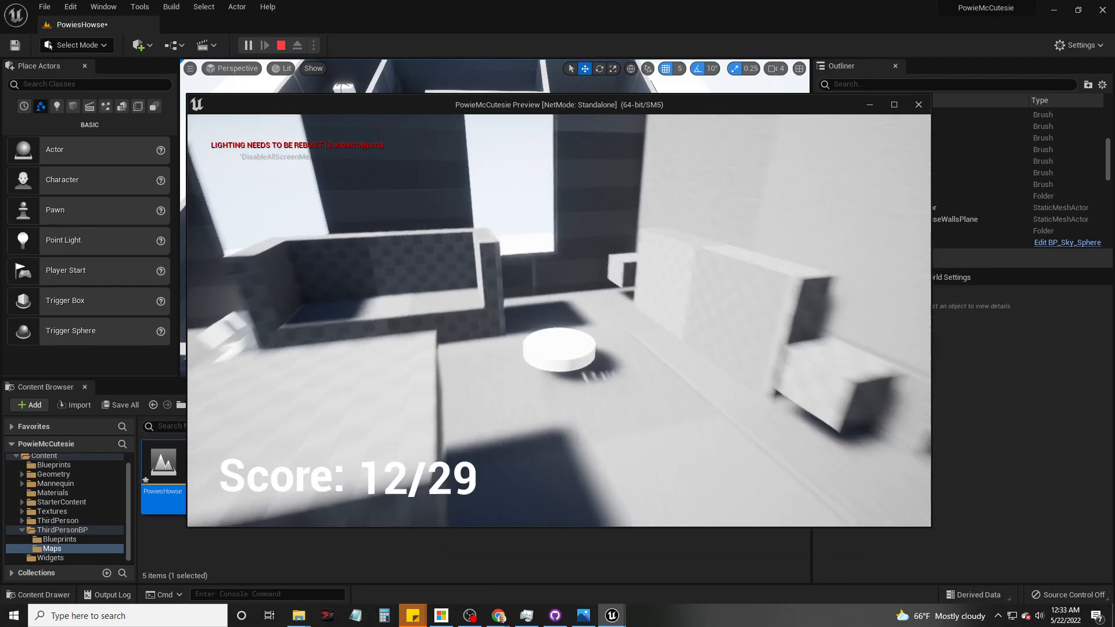
{"action": "key", "text": "w"}
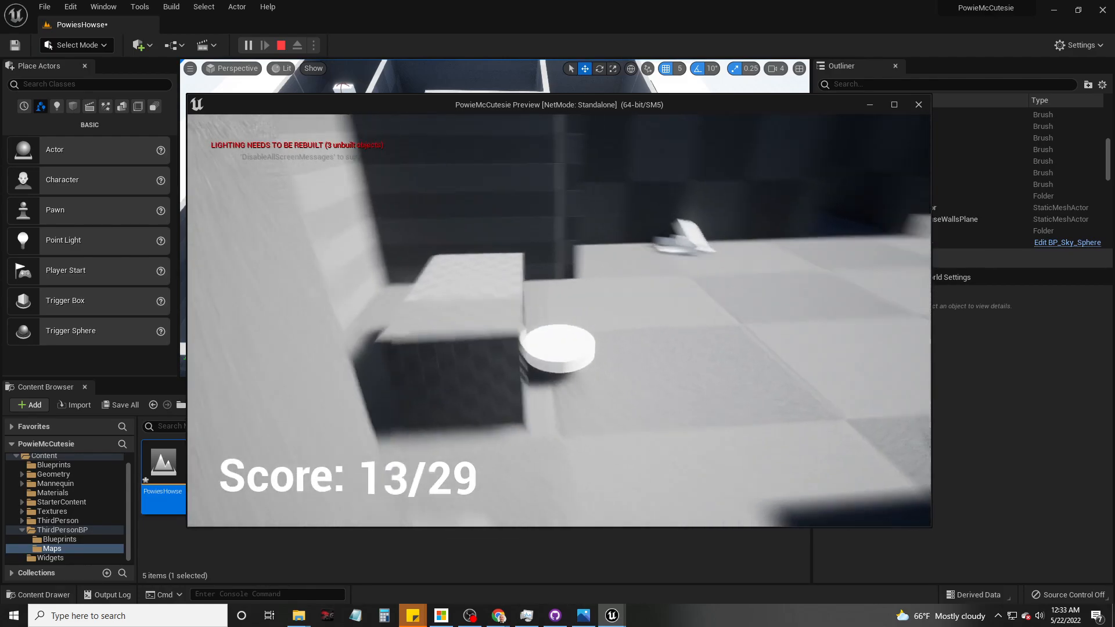
{"action": "key", "text": "w"}
{"action": "key", "text": "w"}
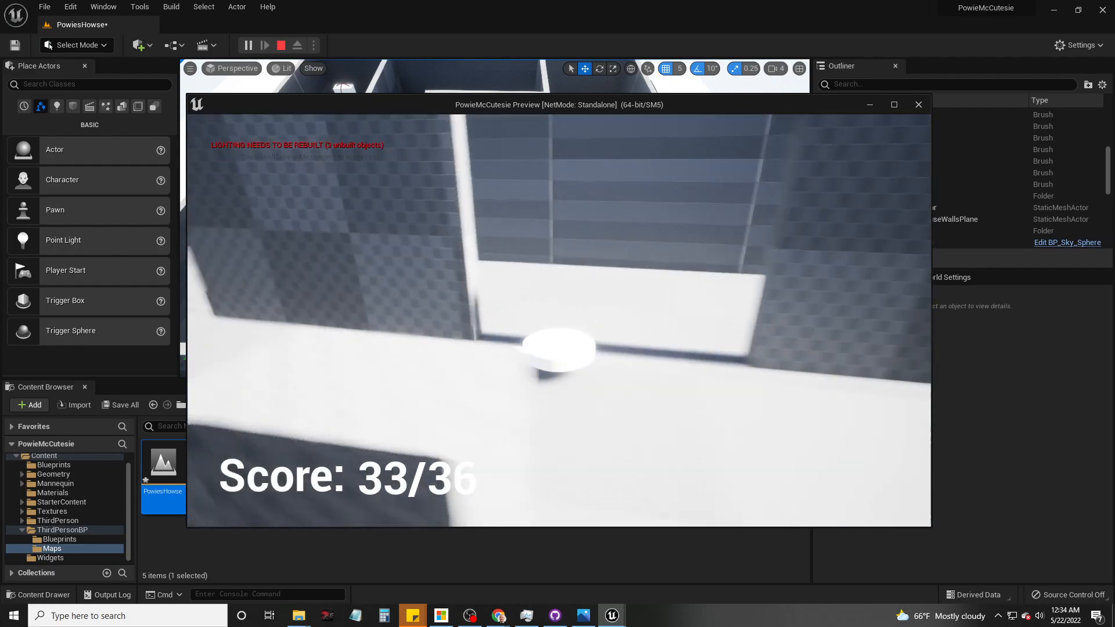
{"action": "key", "text": "w"}
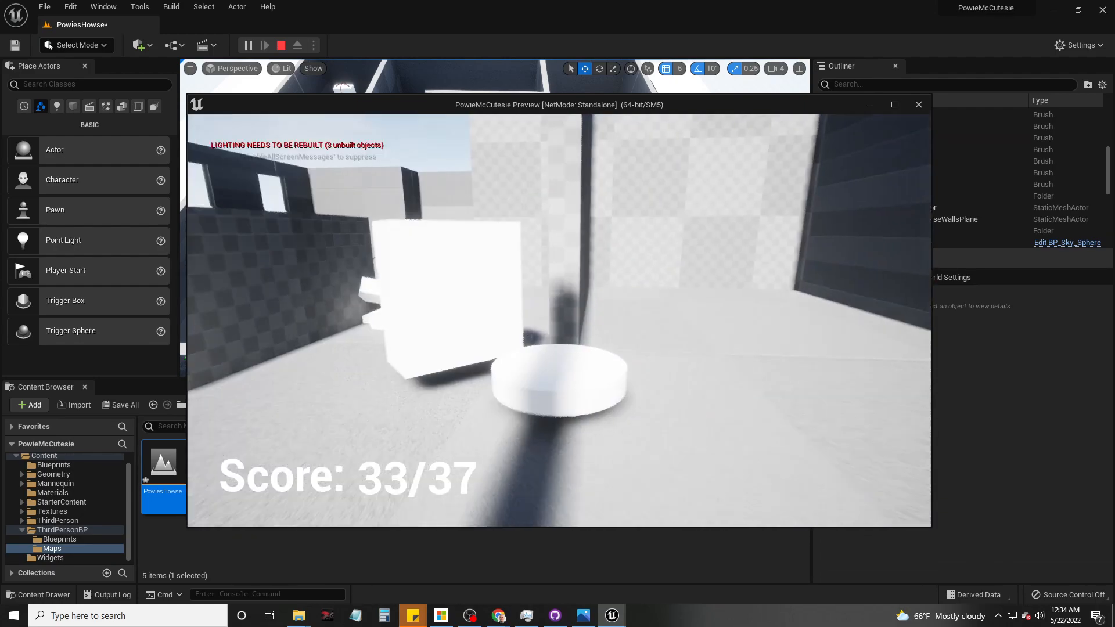
{"action": "key", "text": "w"}
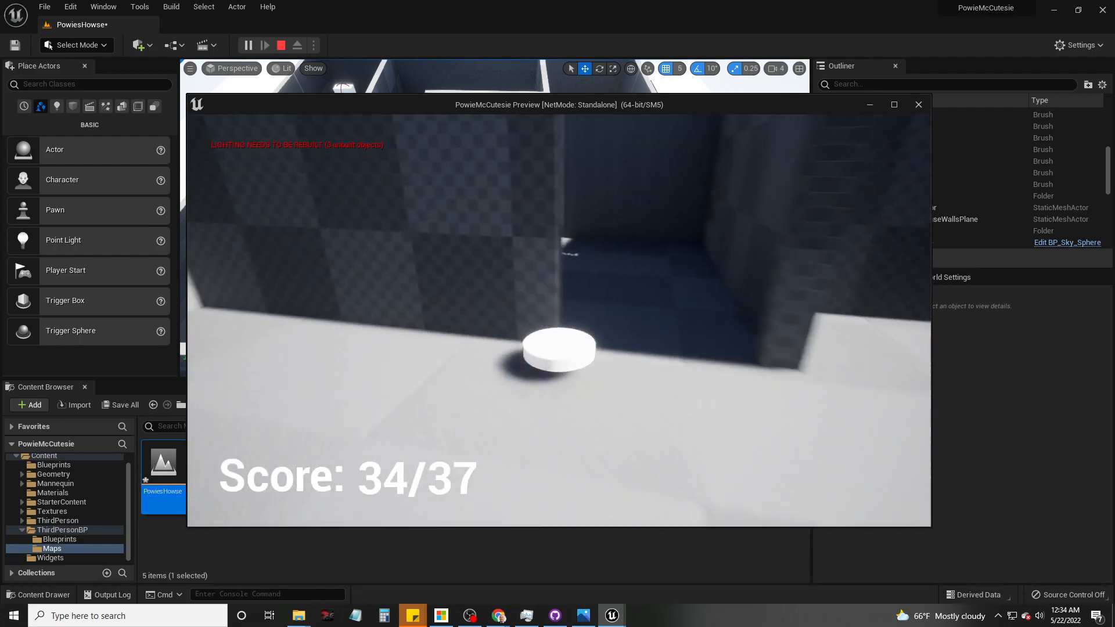
{"action": "key", "text": "w"}
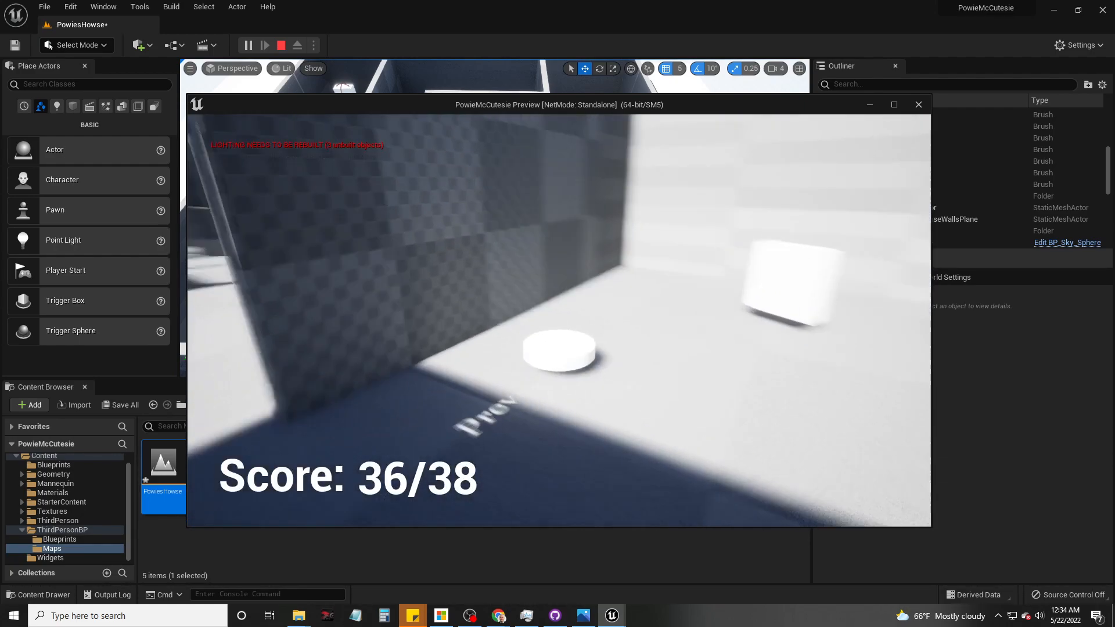
{"action": "key", "text": "w"}
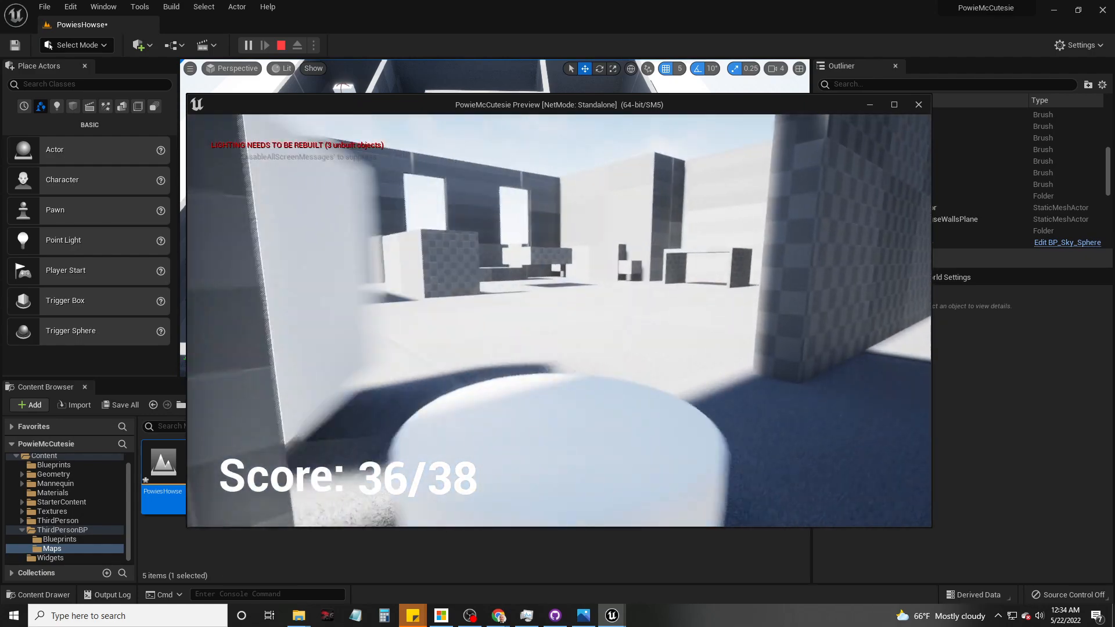
{"action": "key", "text": "w"}
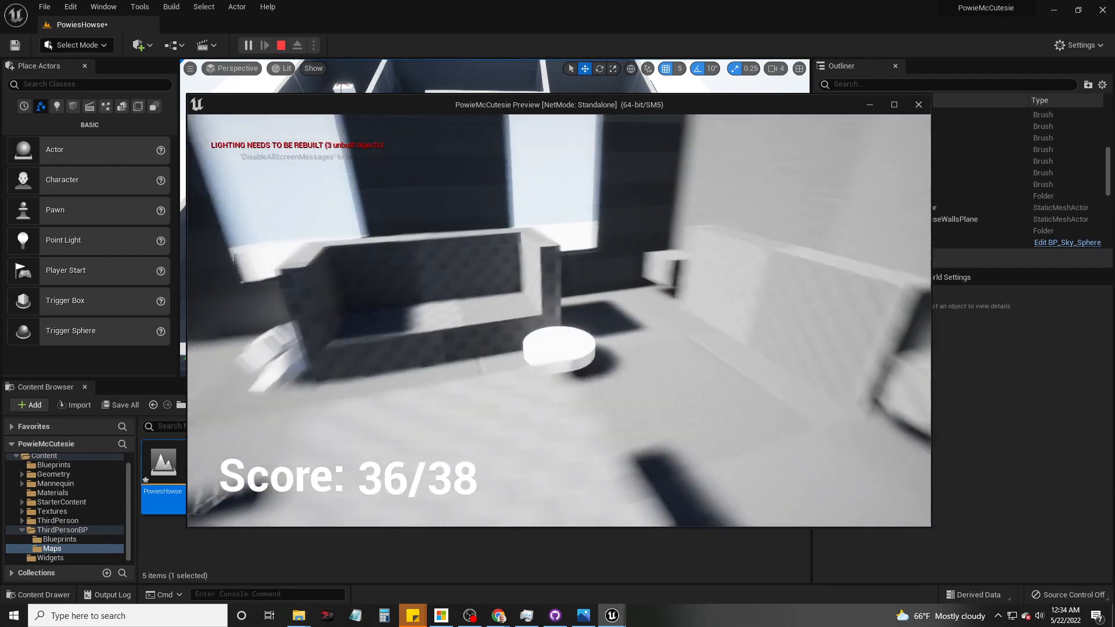
{"action": "key", "text": "w"}
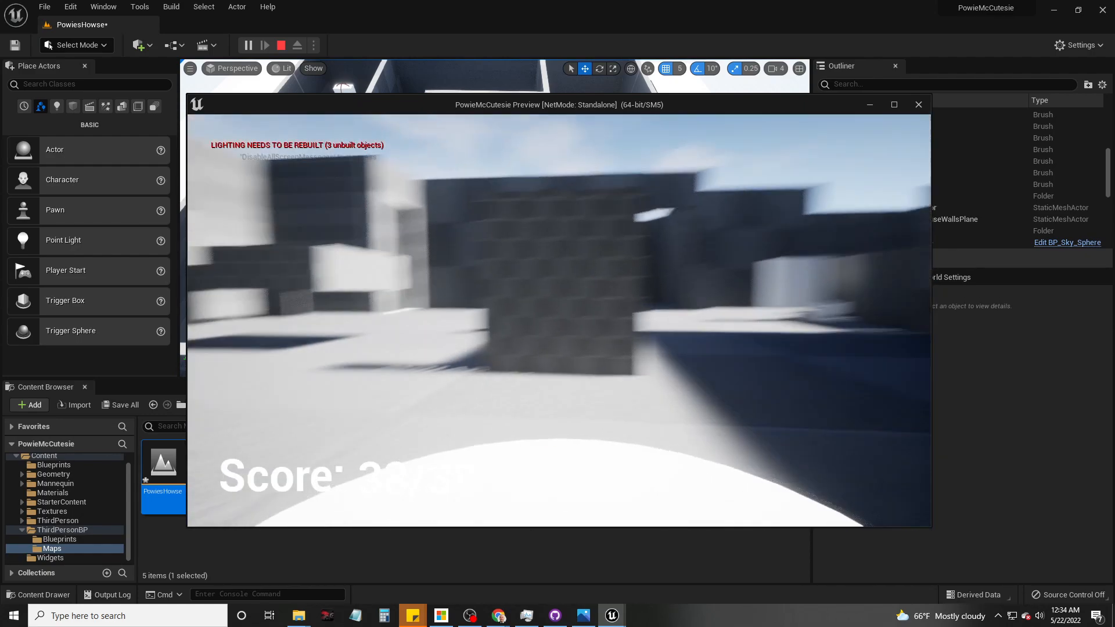
{"action": "key", "text": "w"}
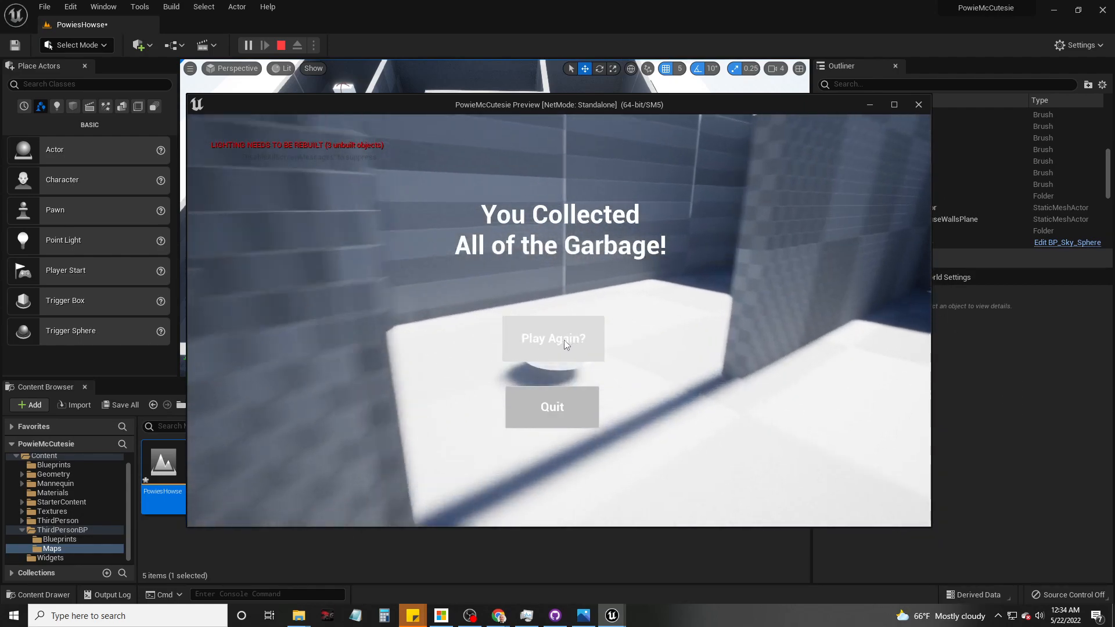
{"action": "left_click", "coordinate": [556, 401]}
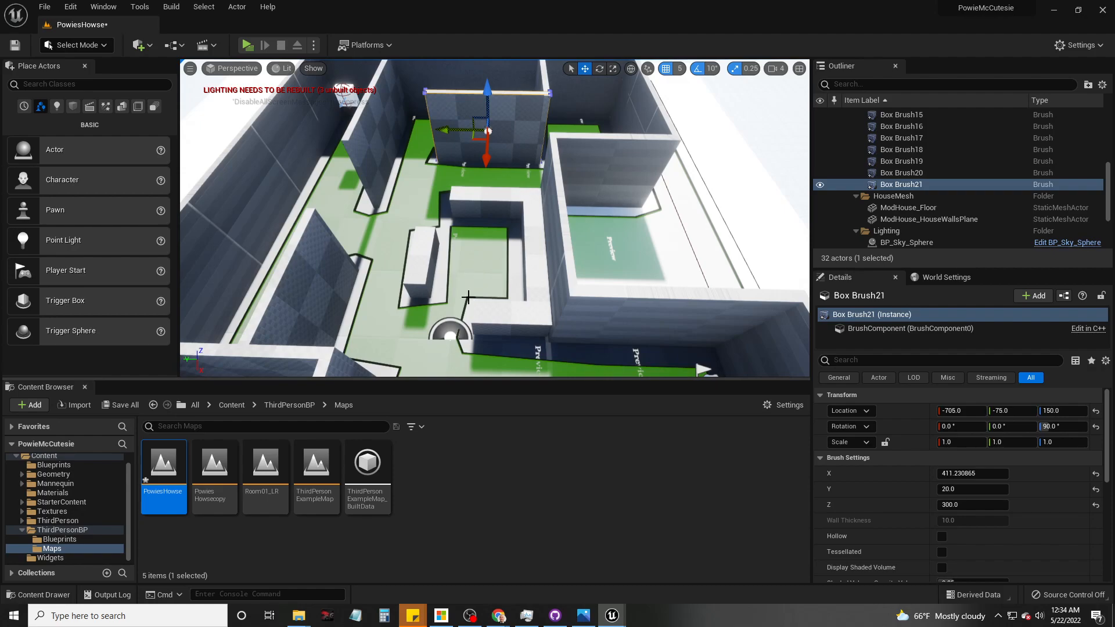
Step: Look over the furnished house layout from above and check the repository's pending changes in GitHub Desktop
{"action": "right_click_drag", "start_coordinate": [509, 290], "coordinate": [352, 301]}
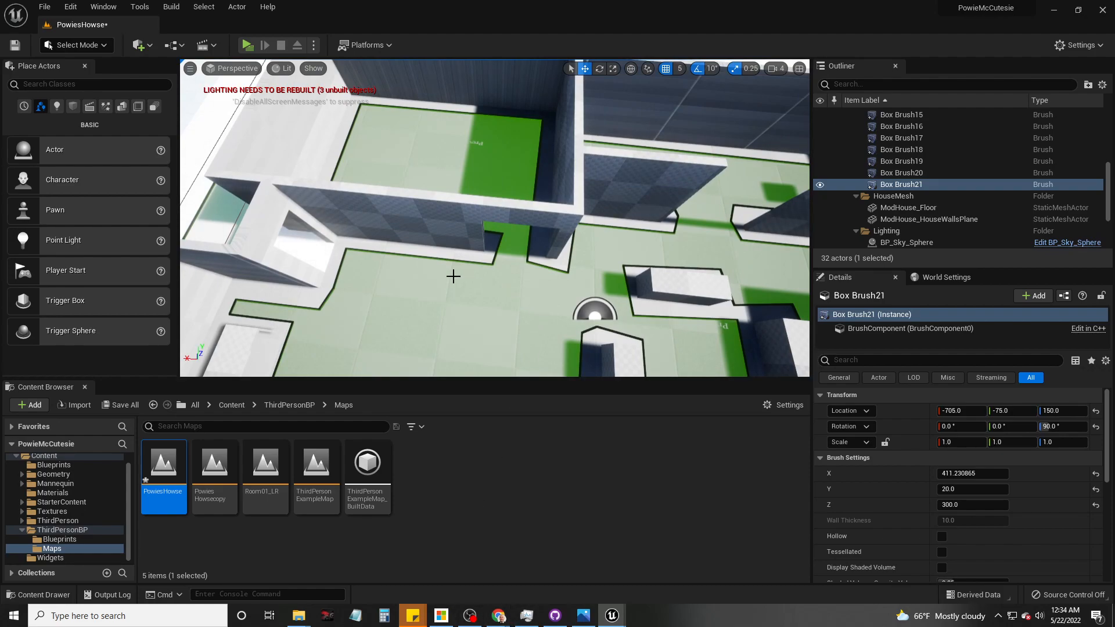
{"action": "mouse_move", "coordinate": [556, 201]}
{"action": "right_mouse_down"}
{"action": "mouse_move", "coordinate": [732, 178]}
{"action": "mouse_move", "coordinate": [543, 209]}
{"action": "right_mouse_up"}
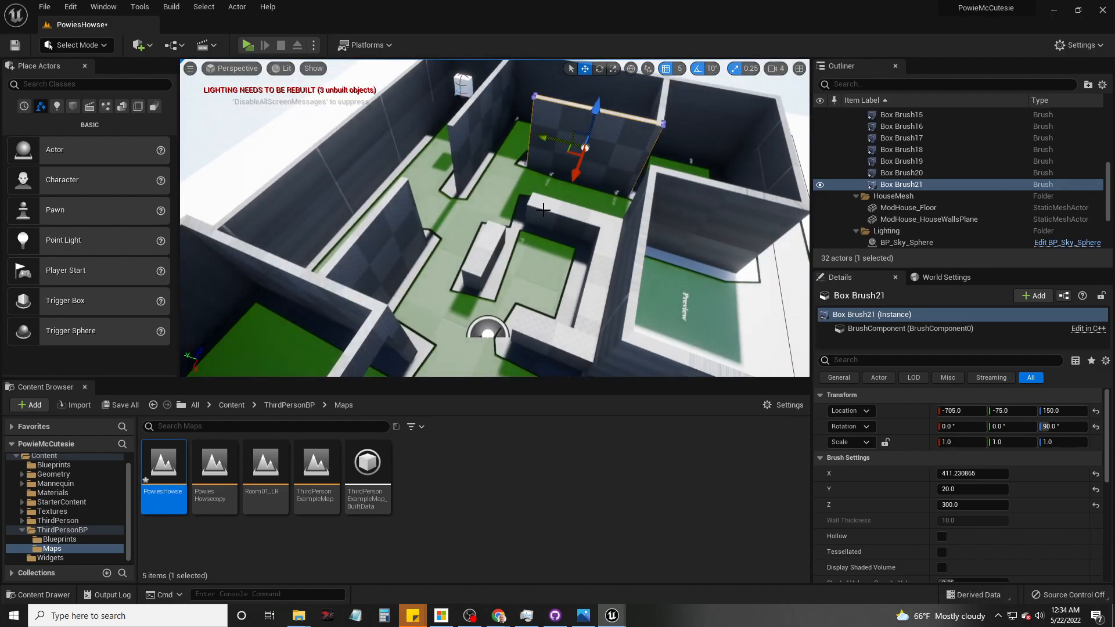
{"action": "left_click", "coordinate": [552, 618]}
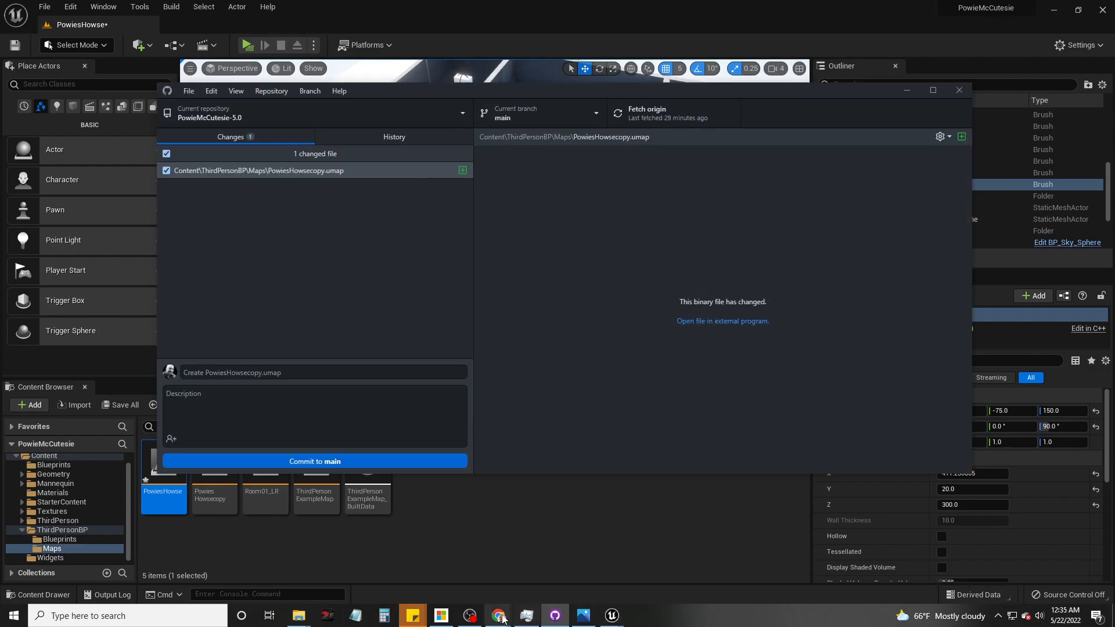
Step: Switch to Chrome, open the First Playable project board, and move the Furniture Blockout card from In Progress to Done
{"action": "mouse_move", "coordinate": [499, 617]}
{"action": "mouse_move", "coordinate": [535, 595]}
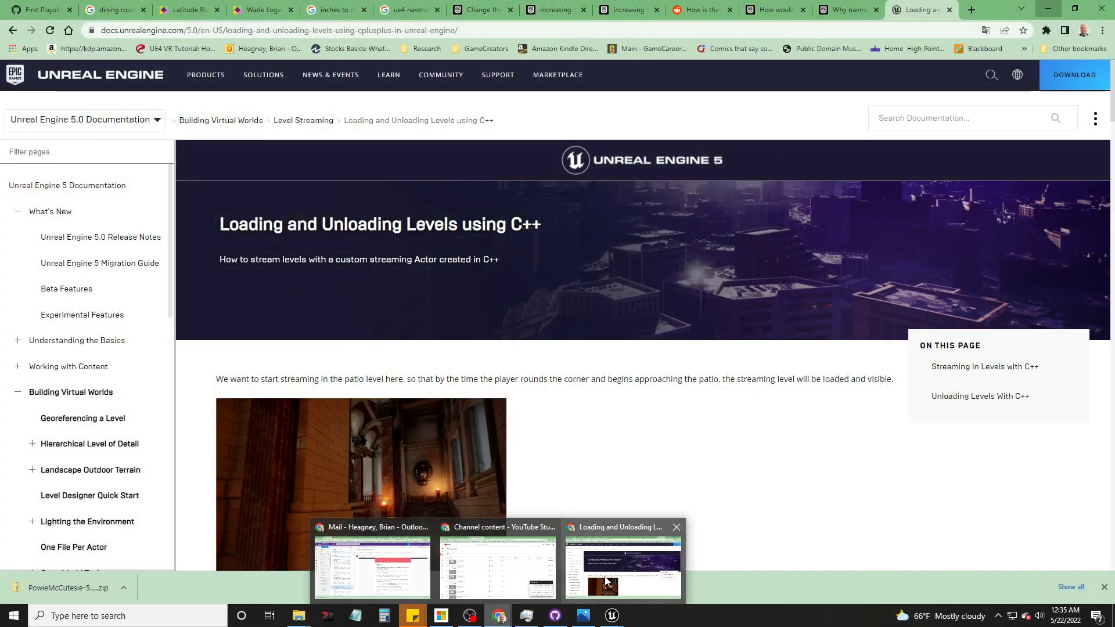
{"action": "left_click", "coordinate": [623, 567]}
{"action": "left_click", "coordinate": [262, 7]}
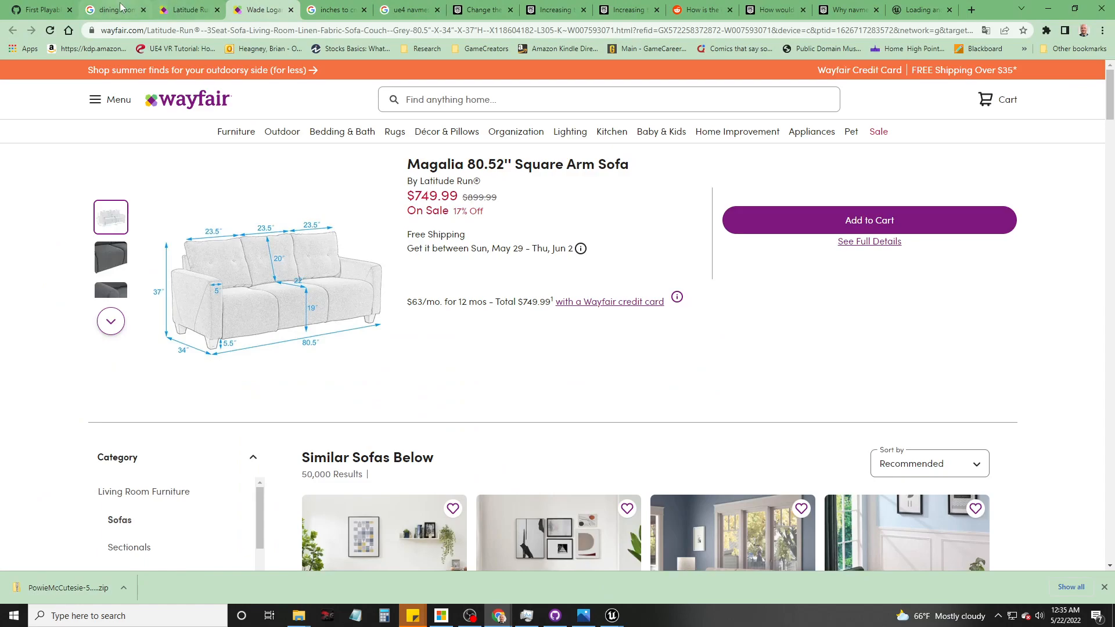
{"action": "left_click", "coordinate": [121, 7]}
{"action": "left_click", "coordinate": [45, 8]}
{"action": "left_click_drag", "start_coordinate": [560, 229], "coordinate": [653, 320]}
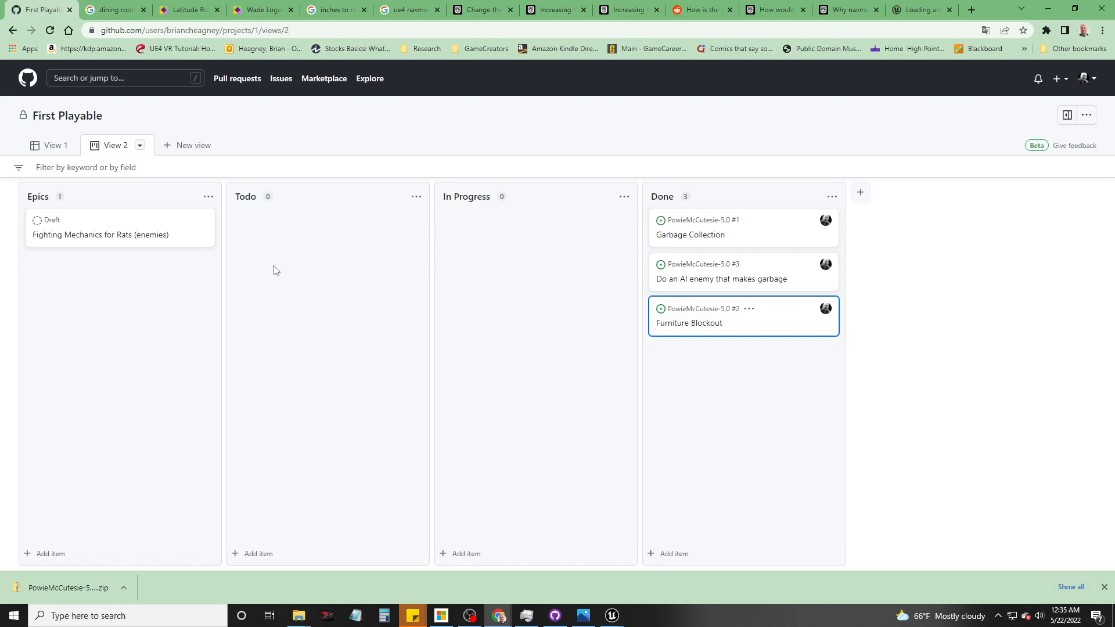
{"action": "left_click", "coordinate": [612, 616]}
{"action": "double_click", "coordinate": [83, 235]}
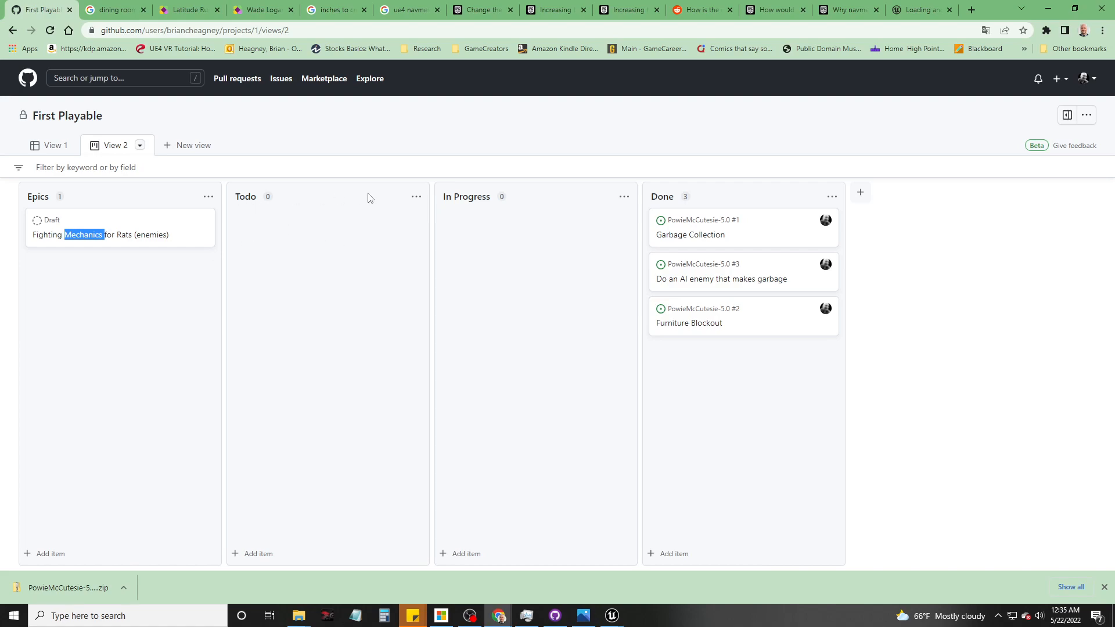
{"action": "left_click", "coordinate": [243, 552]}
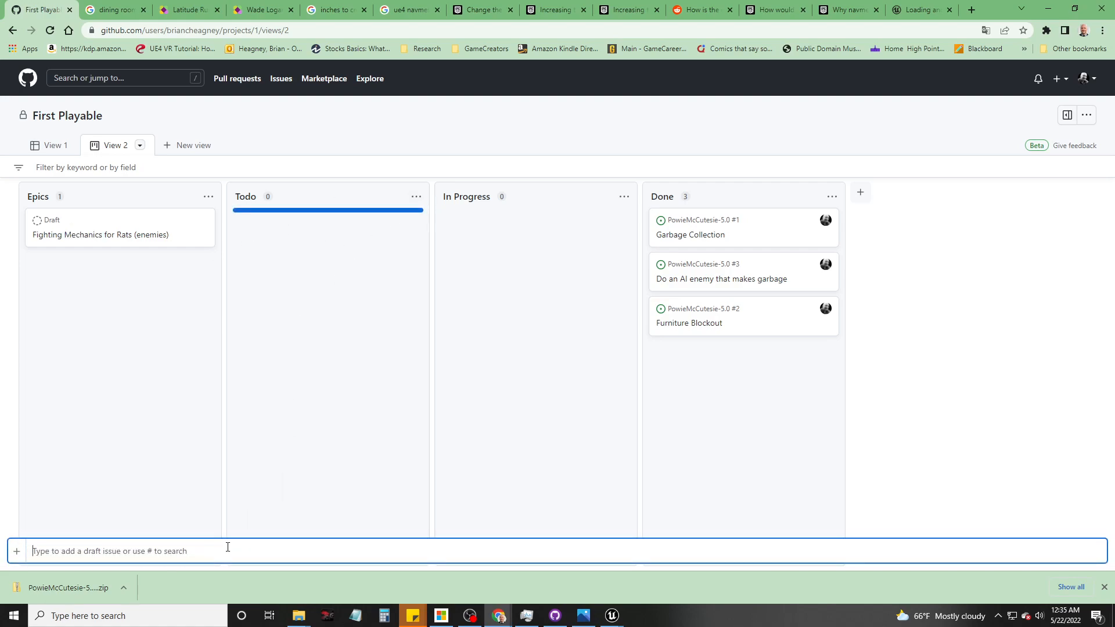
{"action": "left_click", "coordinate": [1087, 116]}
{"action": "left_click", "coordinate": [979, 111]}
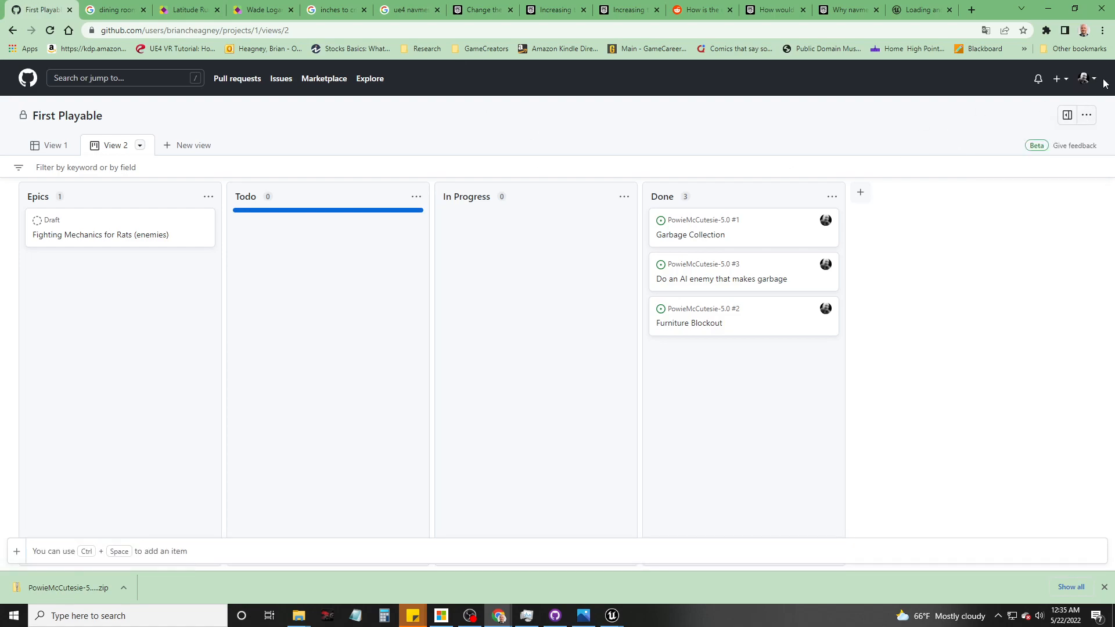
Step: Open the issues of the PowieMcCutesie-5.0 repository and start a new issue titled "Puzzle01"
{"action": "left_click", "coordinate": [113, 78]}
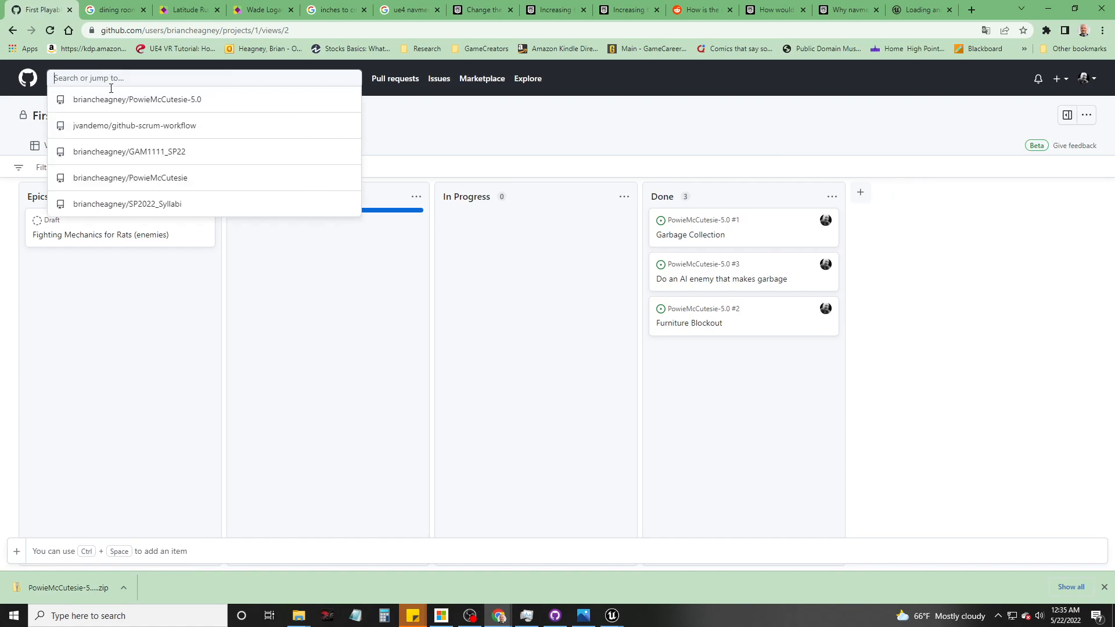
{"action": "left_click", "coordinate": [116, 105]}
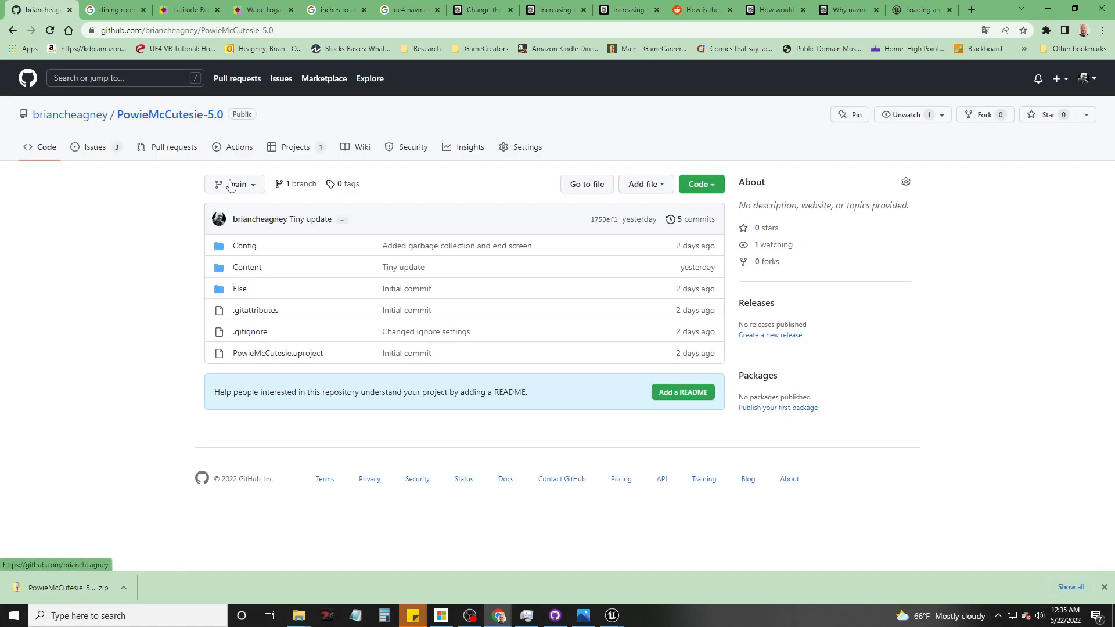
{"action": "left_click", "coordinate": [95, 147]}
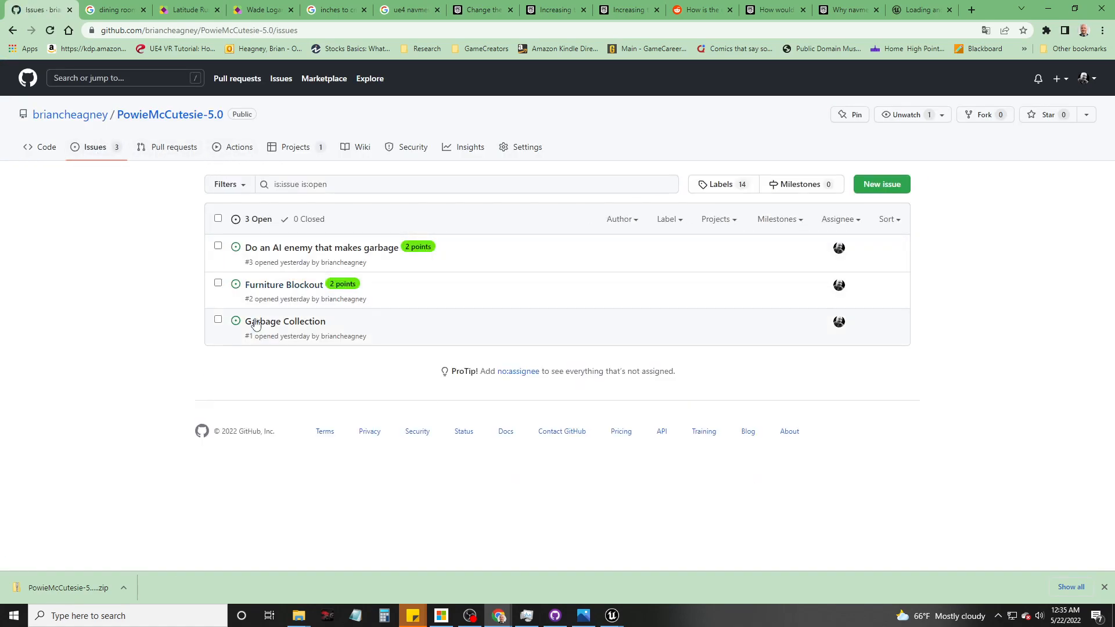
{"action": "left_click", "coordinate": [880, 185]}
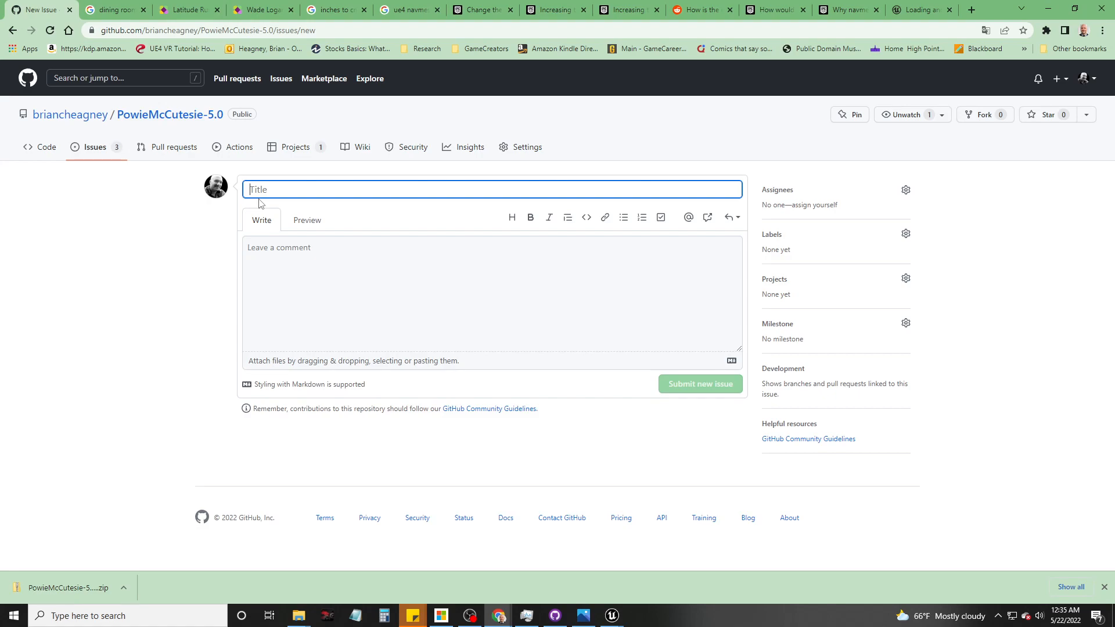
{"action": "type", "text": "Puzzle01"}
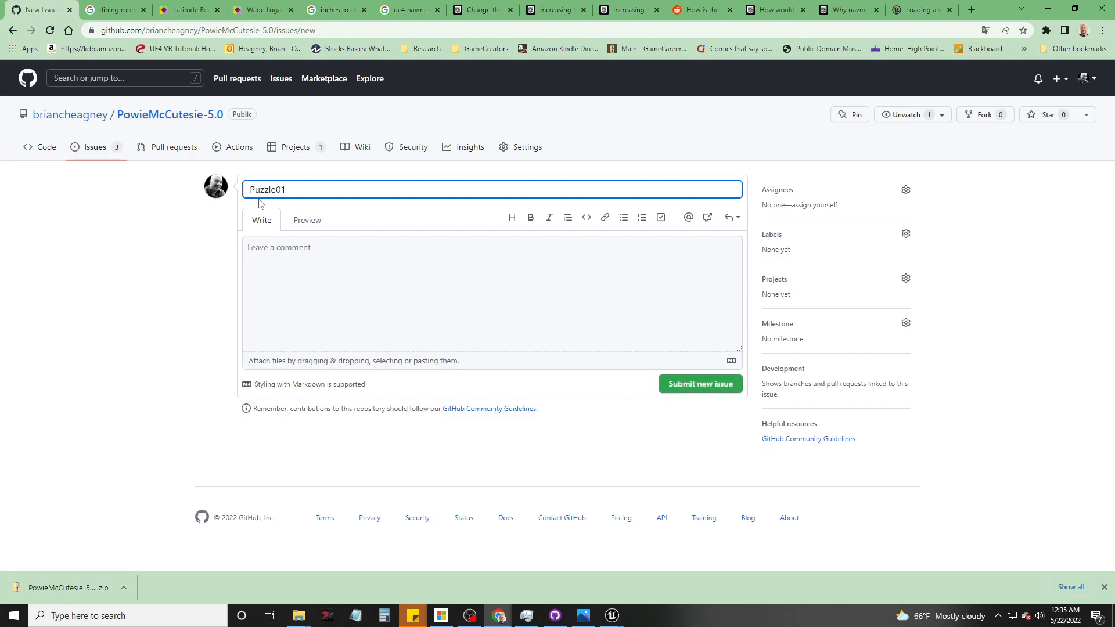
Step: Begin the issue's comment with "As a puzzle designer, I want to design a simple puzzle to get out of the front door, so that"
{"action": "left_click", "coordinate": [256, 249]}
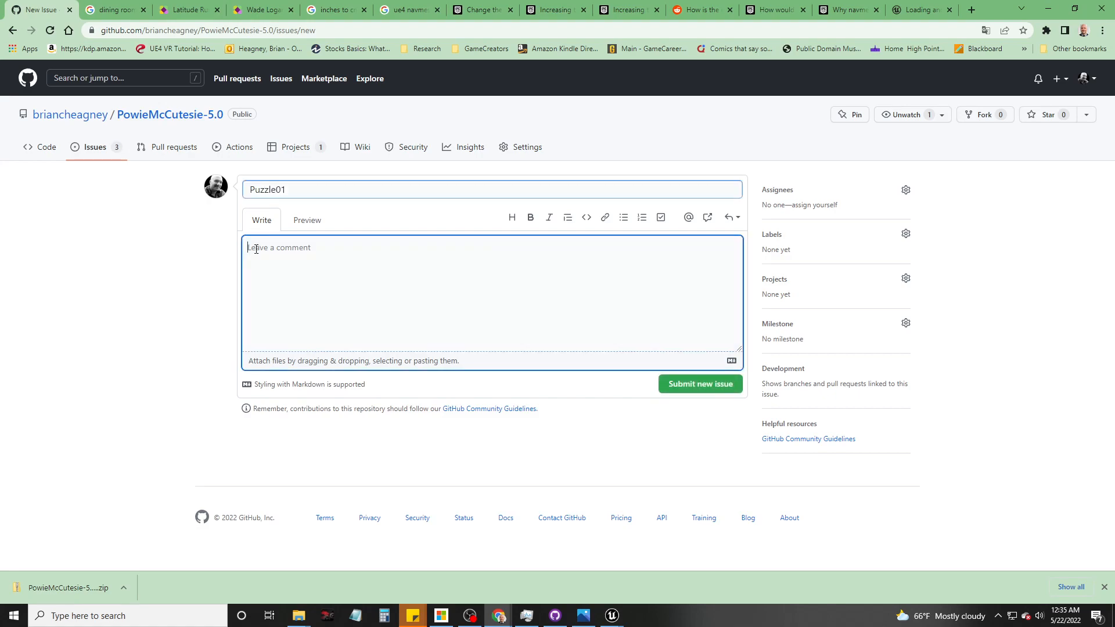
{"action": "type", "text": "As a"}
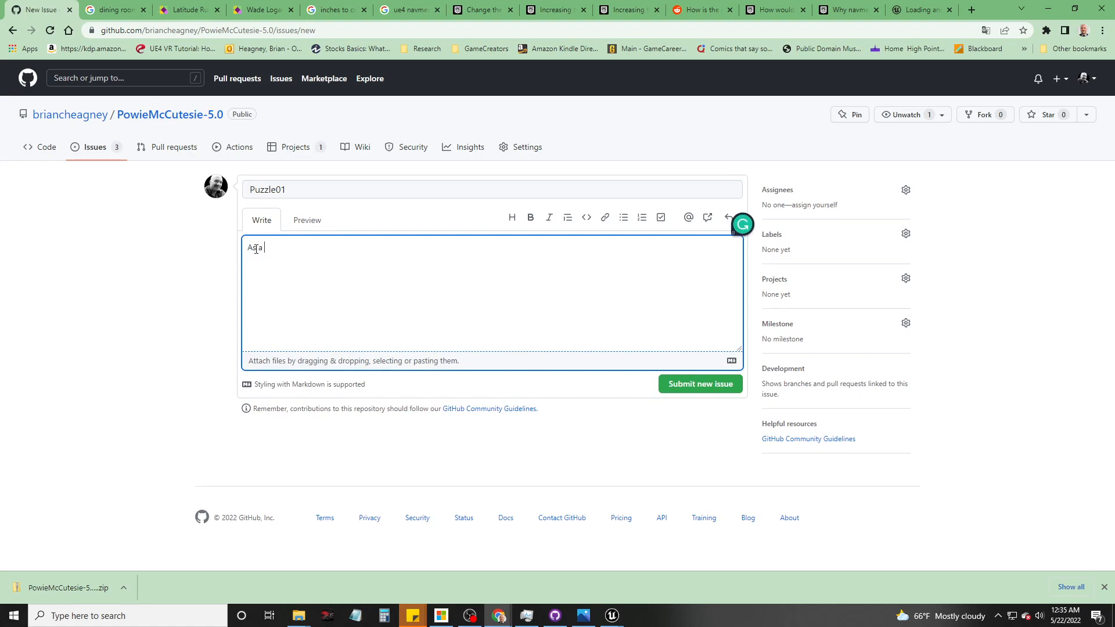
{"action": "type", "text": " player"}
{"action": "key", "text": "BackSpace"}
{"action": "key", "text": "BackSpace"}
{"action": "key", "text": "BackSpace"}
{"action": "key", "text": "BackSpace"}
{"action": "key", "text": "BackSpace"}
{"action": "type", "text": "uzzle designer, I want to design a simple puzzle"}
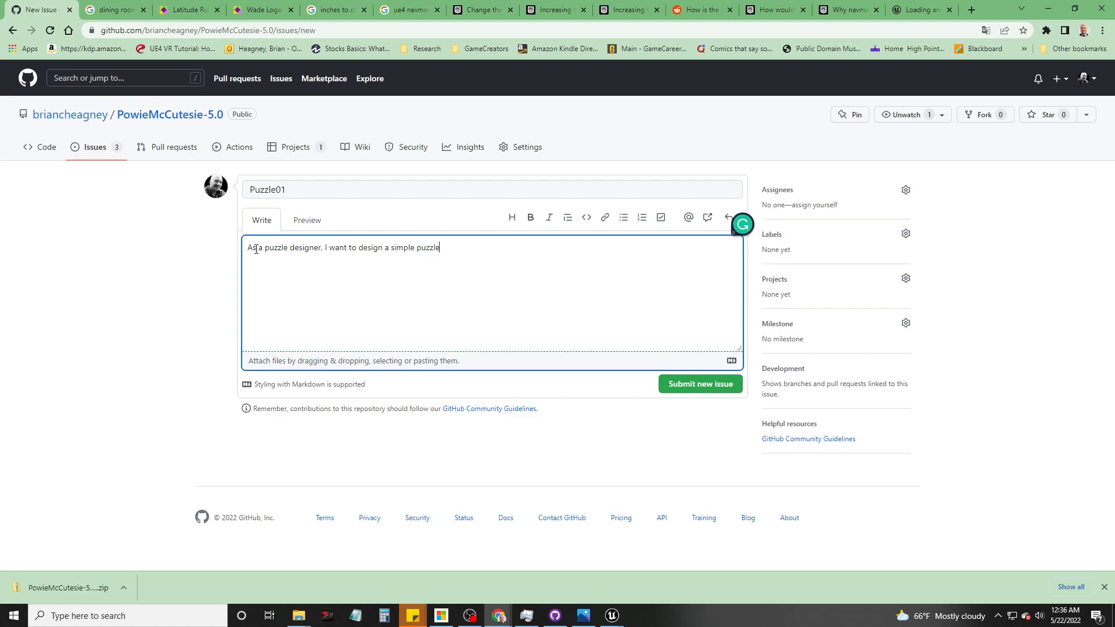
{"action": "type", "text": " ao get out of th"}
{"action": "type", "text": "e r"}
{"action": "type", "text": "ront door"}
{"action": "type", "text": ", so that "}
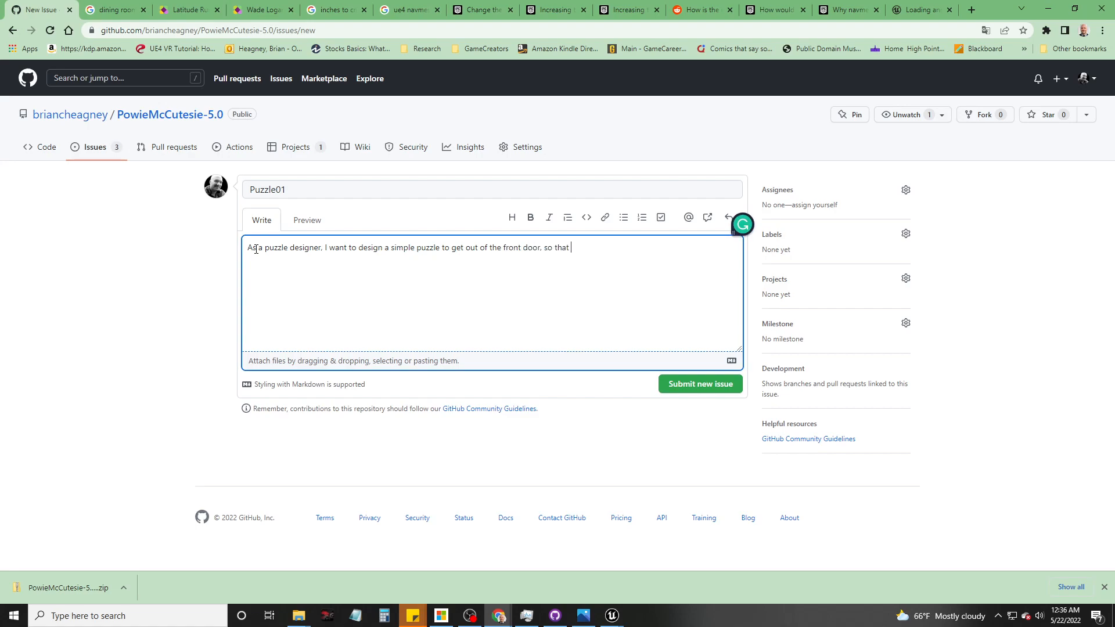
Step: Complete the user story with the reason "I can analyze my game with puzzle."
{"action": "type", "text": "I can play the prototype with a"}
{"action": "key", "text": "BackSpace"}
{"action": "key", "text": "BackSpace"}
{"action": "key", "text": "BackSpace"}
{"action": "key", "text": "BackSpace"}
{"action": "key", "text": "BackSpace"}
{"action": "key", "text": "BackSpace"}
{"action": "key", "text": "BackSpace"}
{"action": "key", "text": "BackSpace"}
{"action": "key", "text": "BackSpace"}
{"action": "key", "text": "BackSpace"}
{"action": "key", "text": "BackSpace"}
{"action": "key", "text": "BackSpace"}
{"action": "key", "text": "BackSpace"}
{"action": "key", "text": "BackSpace"}
{"action": "key", "text": "BackSpace"}
{"action": "key", "text": "BackSpace"}
{"action": "key", "text": "BackSpace"}
{"action": "key", "text": "BackSpace"}
{"action": "key", "text": "BackSpace"}
{"action": "key", "text": "BackSpace"}
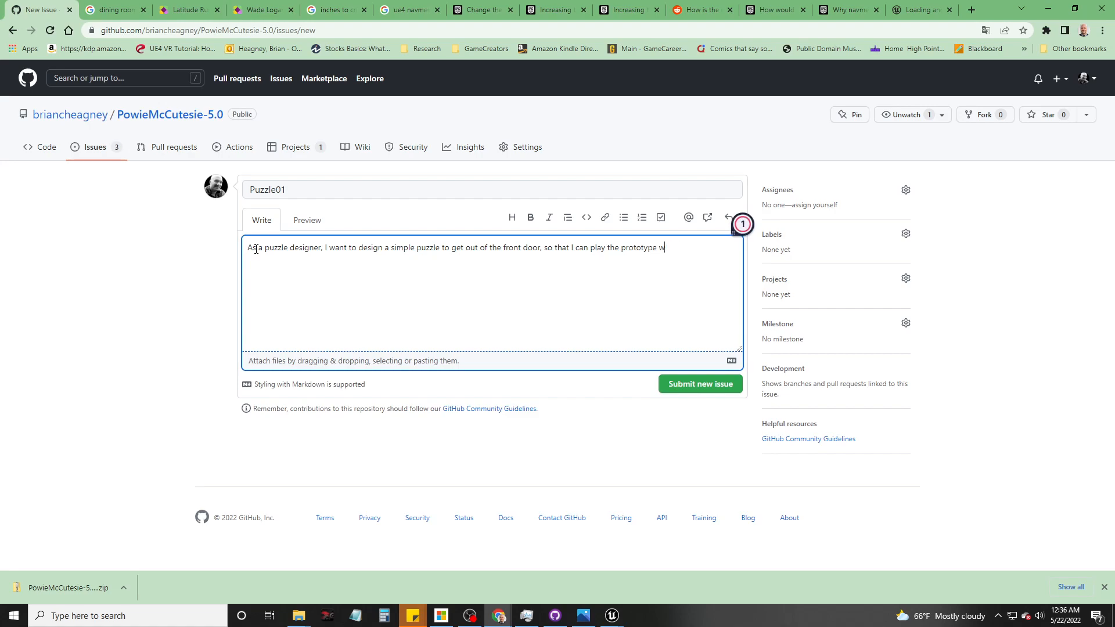
{"action": "key", "text": "BackSpace"}
{"action": "type", "text": "analzye my"}
{"action": "key", "text": "BackSpace"}
{"action": "key", "text": "BackSpace"}
{"action": "key", "text": "BackSpace"}
{"action": "key", "text": "BackSpace"}
{"action": "key", "text": "BackSpace"}
{"action": "key", "text": "BackSpace"}
{"action": "type", "text": "yze my p"}
{"action": "type", "text": "uzzle"}
{"action": "key", "text": "BackSpace"}
{"action": "key", "text": "BackSpace"}
{"action": "key", "text": "BackSpace"}
{"action": "key", "text": "BackSpace"}
{"action": "type", "text": "game with puzzle."}
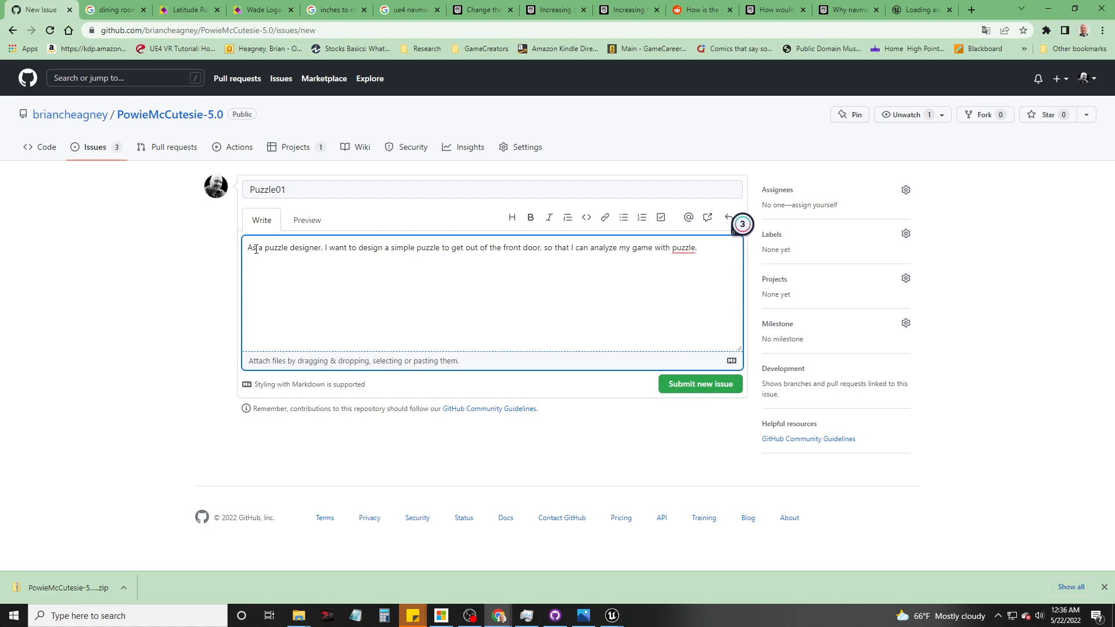
Step: Add the task bullets "Remodel walls with a bigger front door", "design a key puzzle" and "implement key puzzle using blueprints"
{"action": "key", "text": "Return"}
{"action": "type", "text": "- Remodel walls with a bigger front door"}
{"action": "key", "text": "Return"}
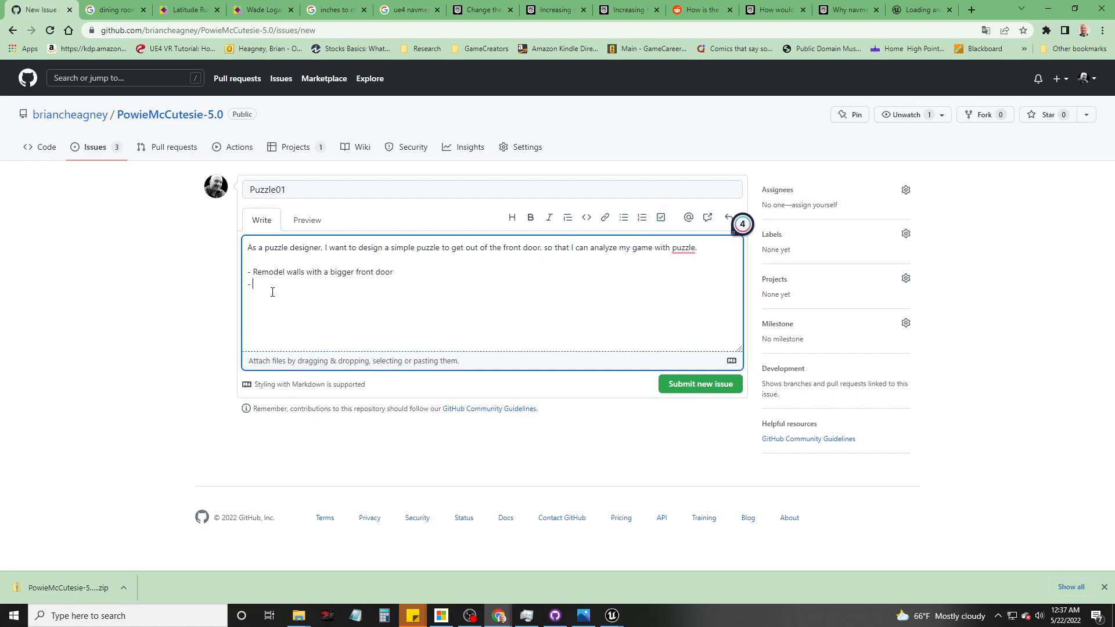
{"action": "type", "text": "lop"}
{"action": "type", "text": "sig"}
{"action": "type", "text": "n a key puz"}
{"action": "type", "text": "zle"}
{"action": "type", "text": "implemen"}
{"action": "type", "text": "t key puzzle"}
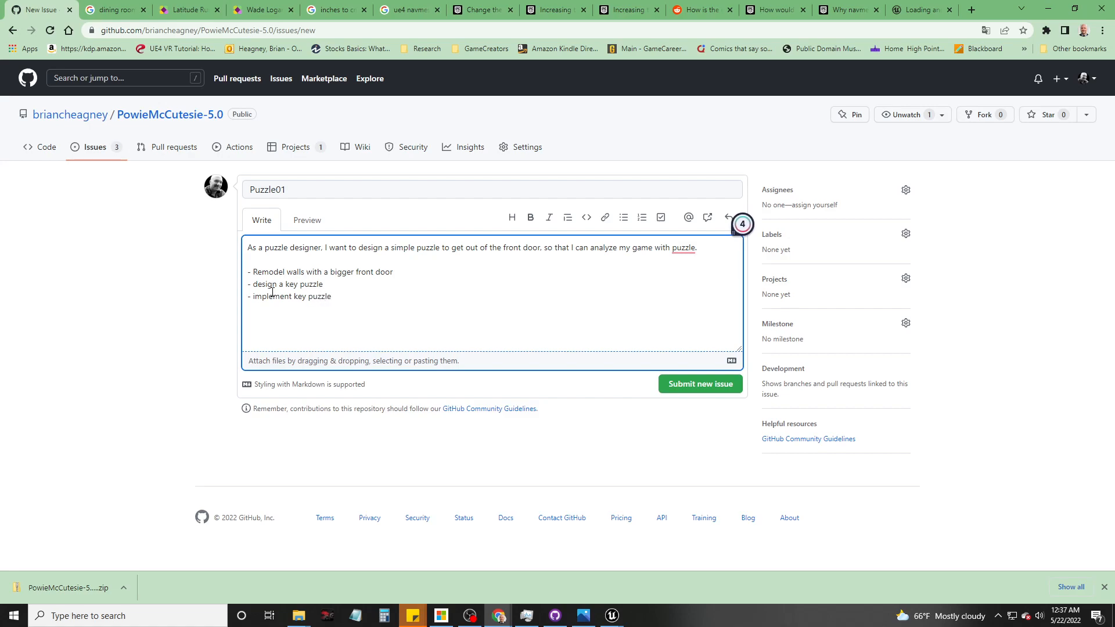
{"action": "type", "text": " using blueprints"}
Step: Add a "CoS:" section reading "While playing prototype, the puzzle MUST be solved before player is able to go outside"
{"action": "type", "text": "pla"}
{"action": "type", "text": "While playing progot"}
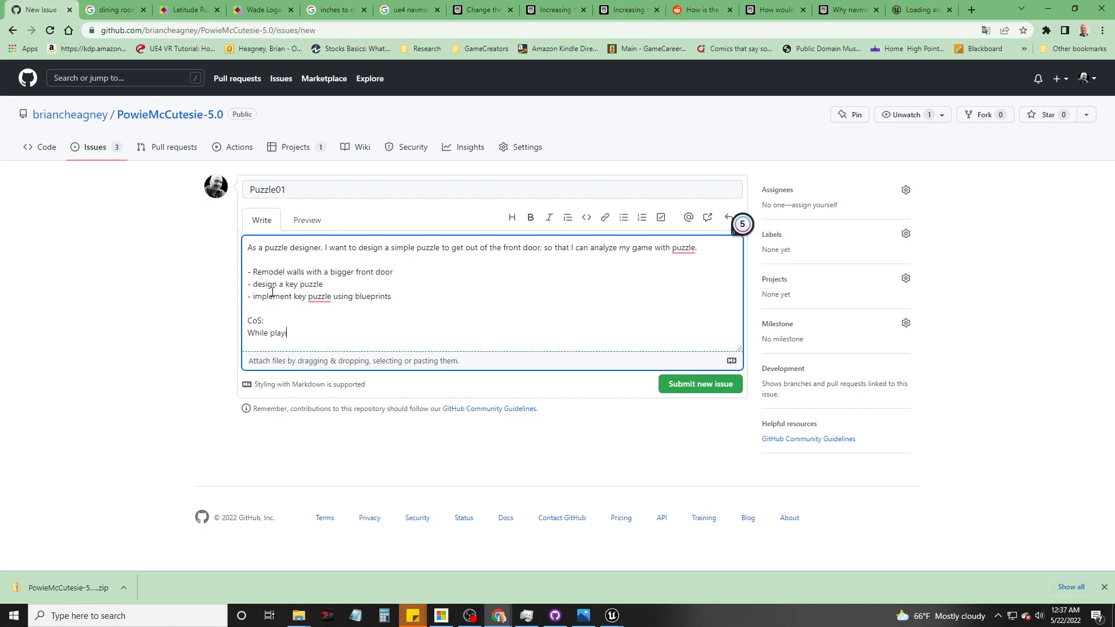
{"action": "key", "text": "BackSpace"}
{"action": "key", "text": "BackSpace"}
{"action": "key", "text": "BackSpace"}
{"action": "type", "text": "totype, the puzzle MSUTUST be solved before player is able to leave"}
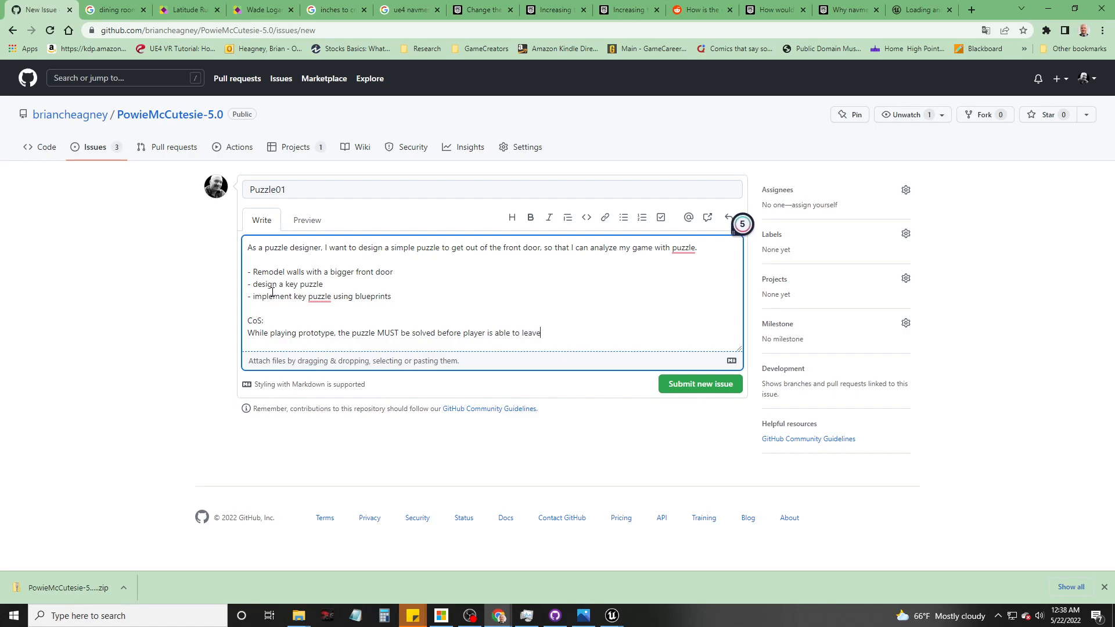
{"action": "key", "text": "BackSpace"}
{"action": "key", "text": "BackSpace"}
{"action": "key", "text": "BackSpace"}
{"action": "key", "text": "BackSpace"}
{"action": "key", "text": "BackSpace"}
{"action": "type", "text": "go outside."}
{"action": "key", "text": "BackSpace"}
{"action": "mouse_move", "coordinate": [319, 298]}
Step: Assign the issue to the repository owner and apply the "3 points" label
{"action": "left_click", "coordinate": [906, 190]}
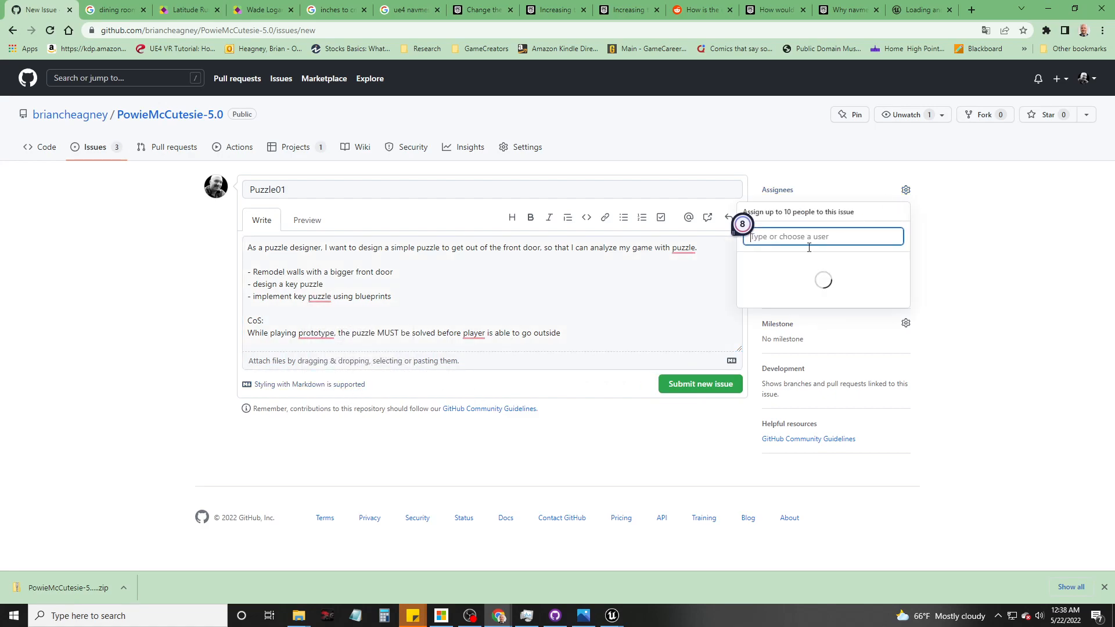
{"action": "left_click", "coordinate": [787, 285]}
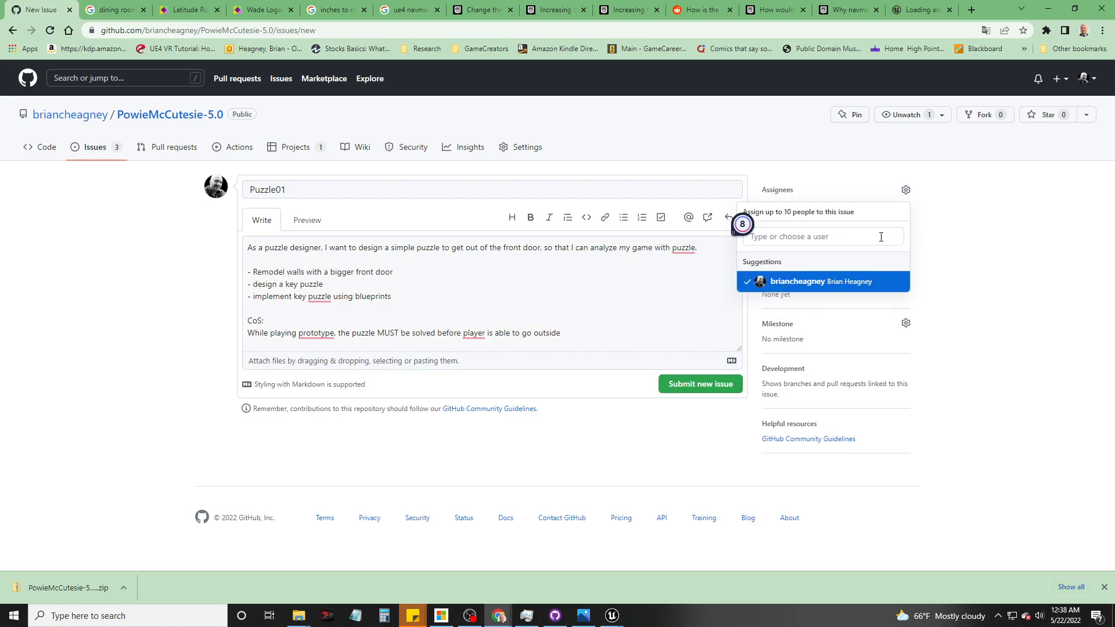
{"action": "left_click", "coordinate": [948, 243]}
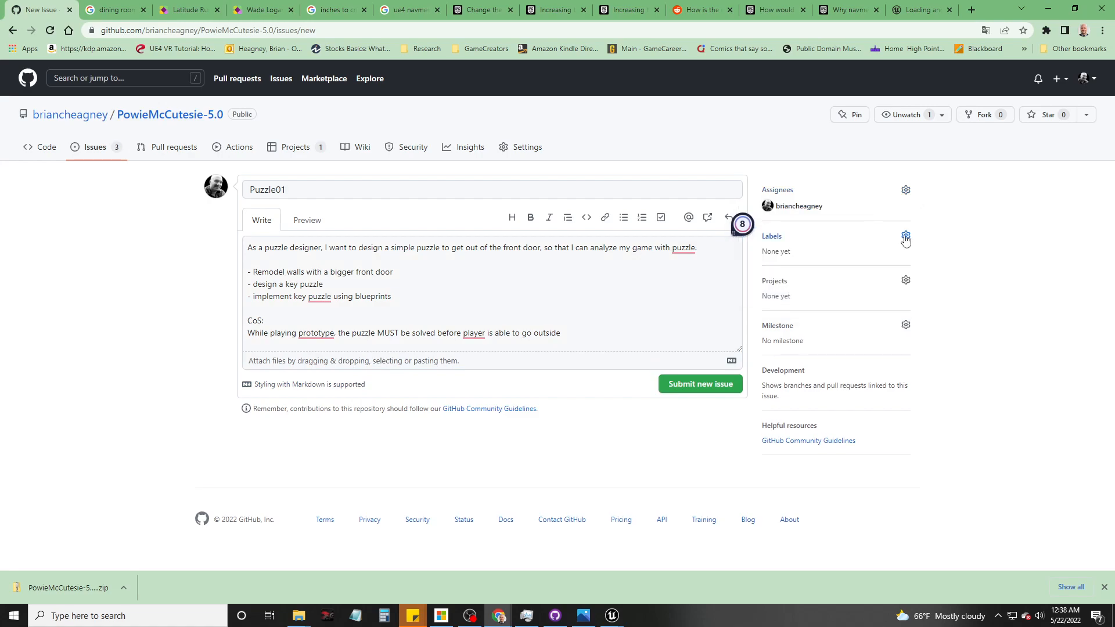
{"action": "left_click", "coordinate": [906, 236]}
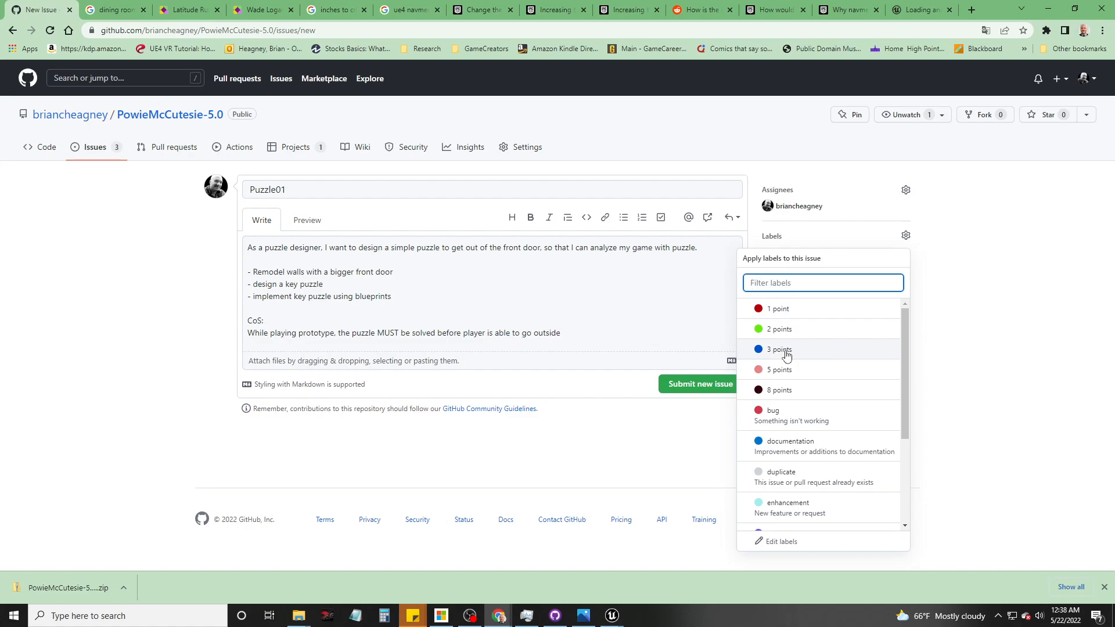
{"action": "left_click", "coordinate": [784, 352]}
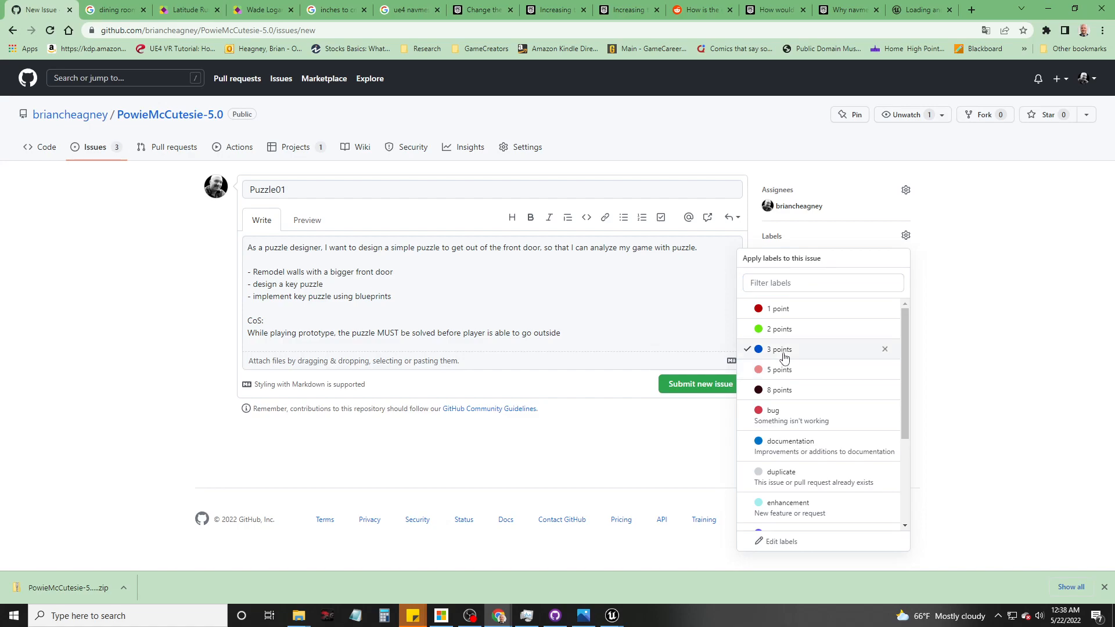
{"action": "left_click", "coordinate": [962, 340]}
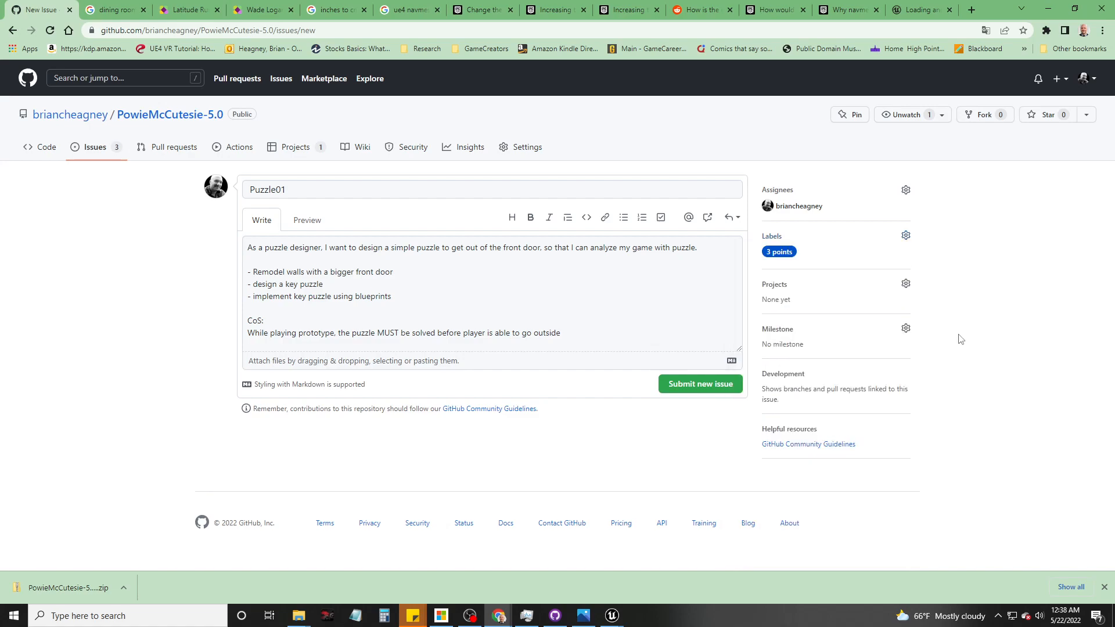
Step: Add the issue to the First Playable project and submit it
{"action": "left_click", "coordinate": [907, 283]}
{"action": "left_click", "coordinate": [794, 377]}
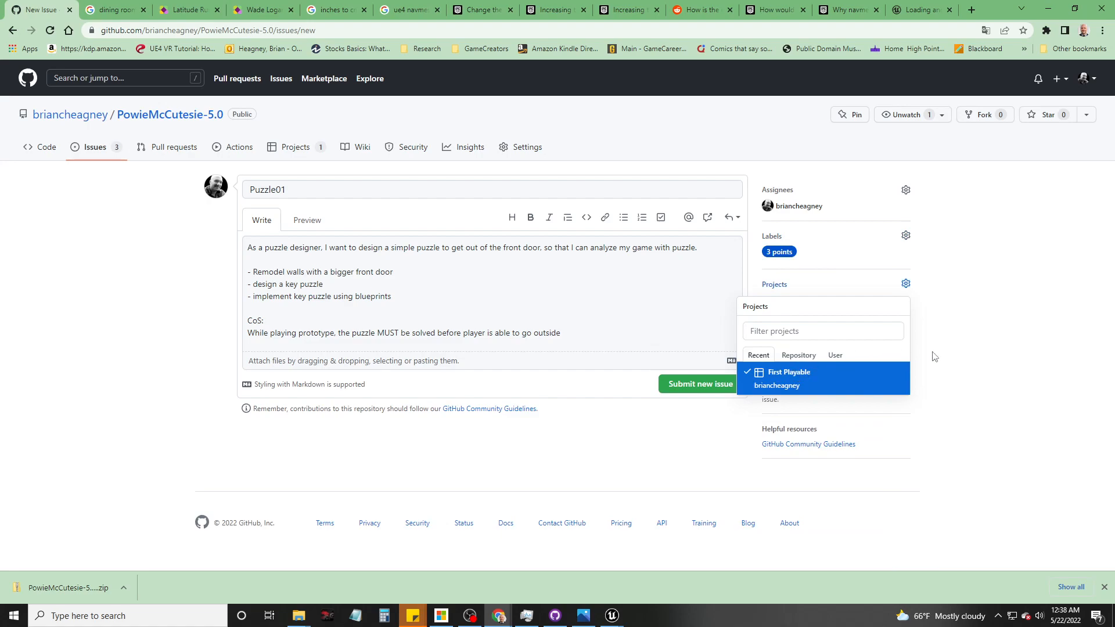
{"action": "left_click", "coordinate": [954, 312]}
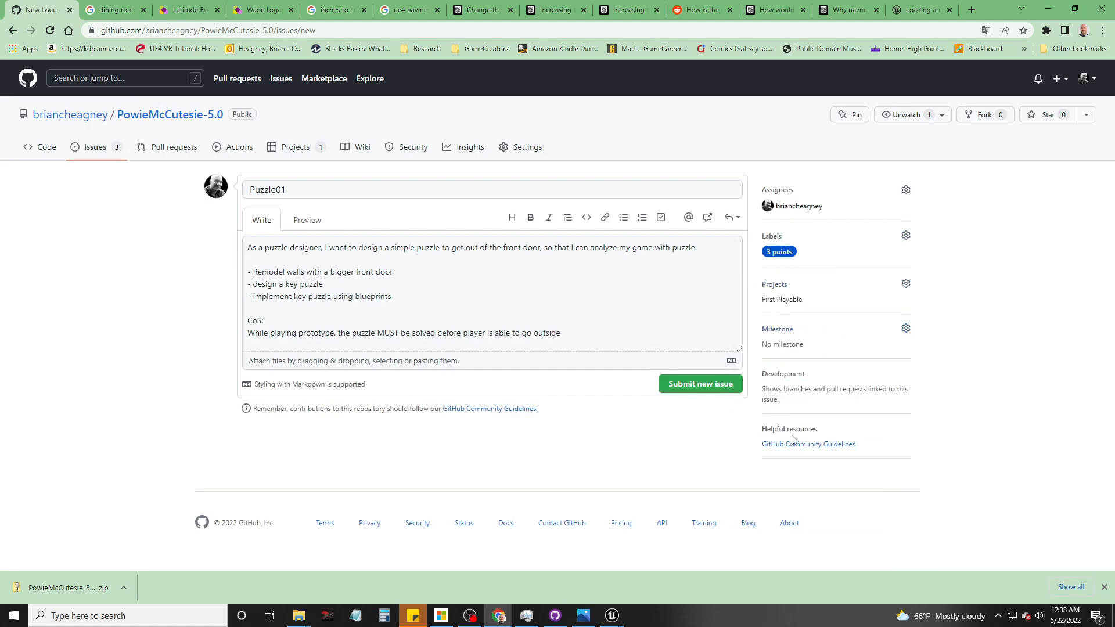
{"action": "left_click", "coordinate": [697, 387]}
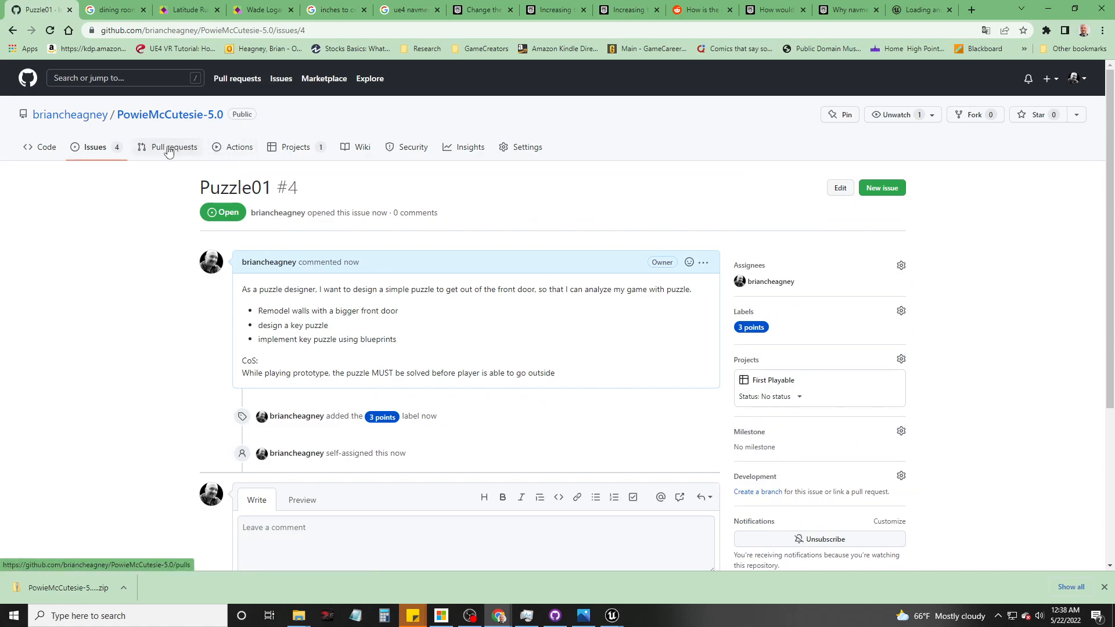
{"action": "left_click", "coordinate": [126, 77]}
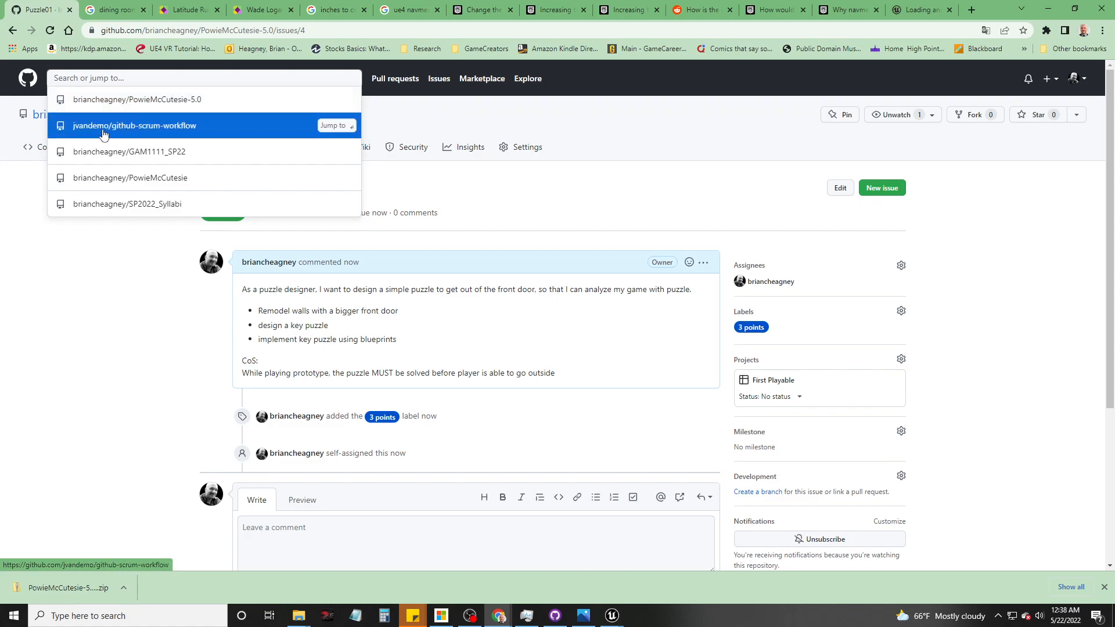
{"action": "left_click", "coordinate": [99, 230]}
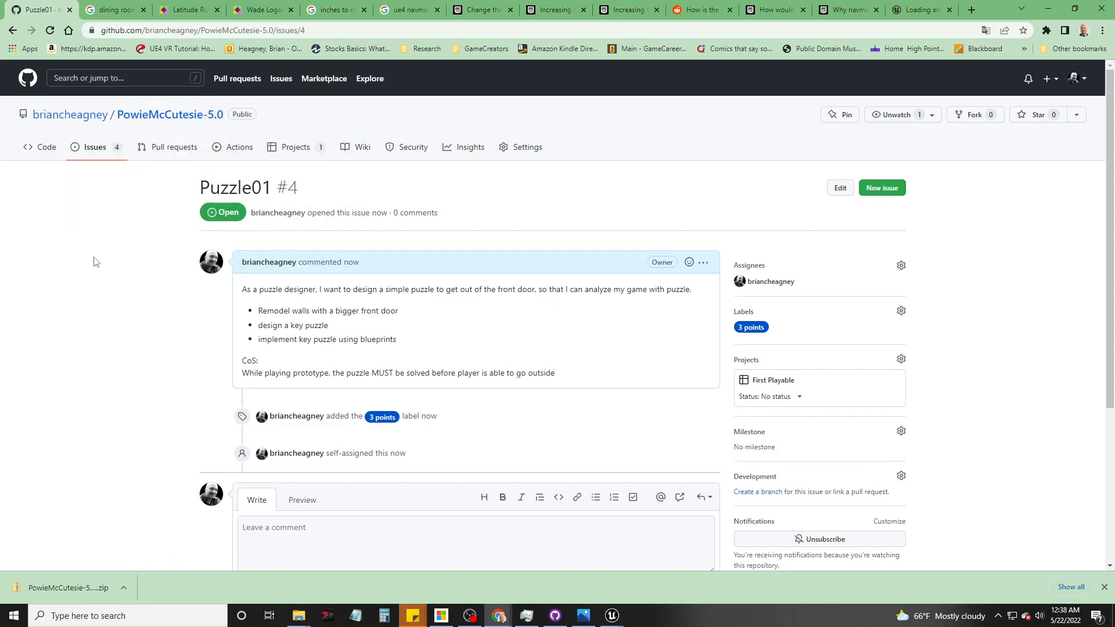
Step: Open the First Playable project's board view and move the Puzzle01 card from No Status to Todo
{"action": "left_click", "coordinate": [290, 149]}
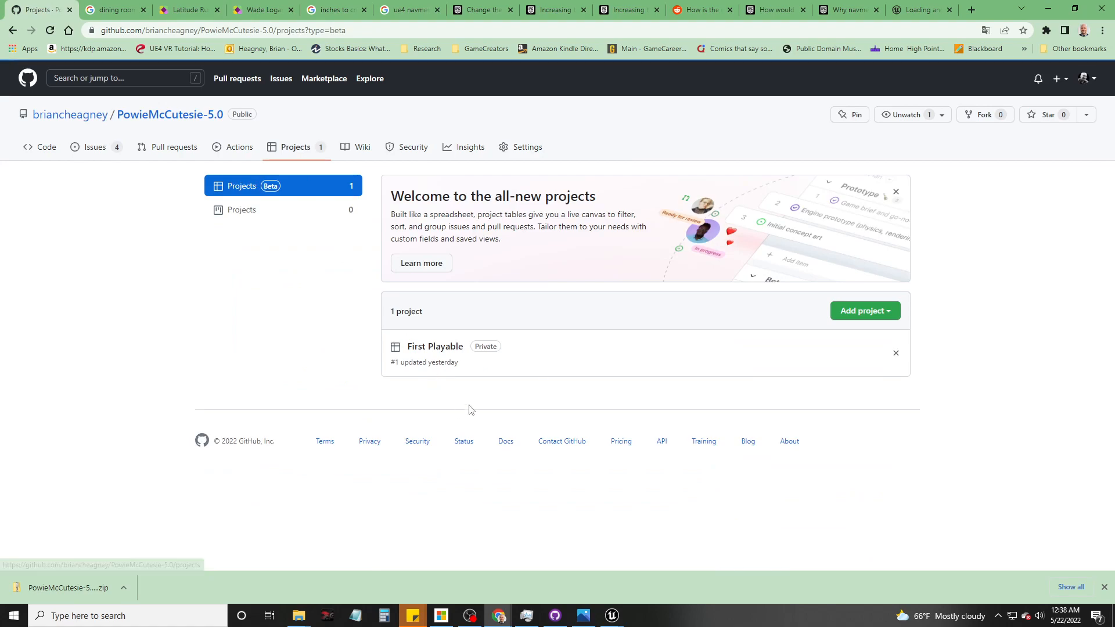
{"action": "left_click", "coordinate": [433, 347]}
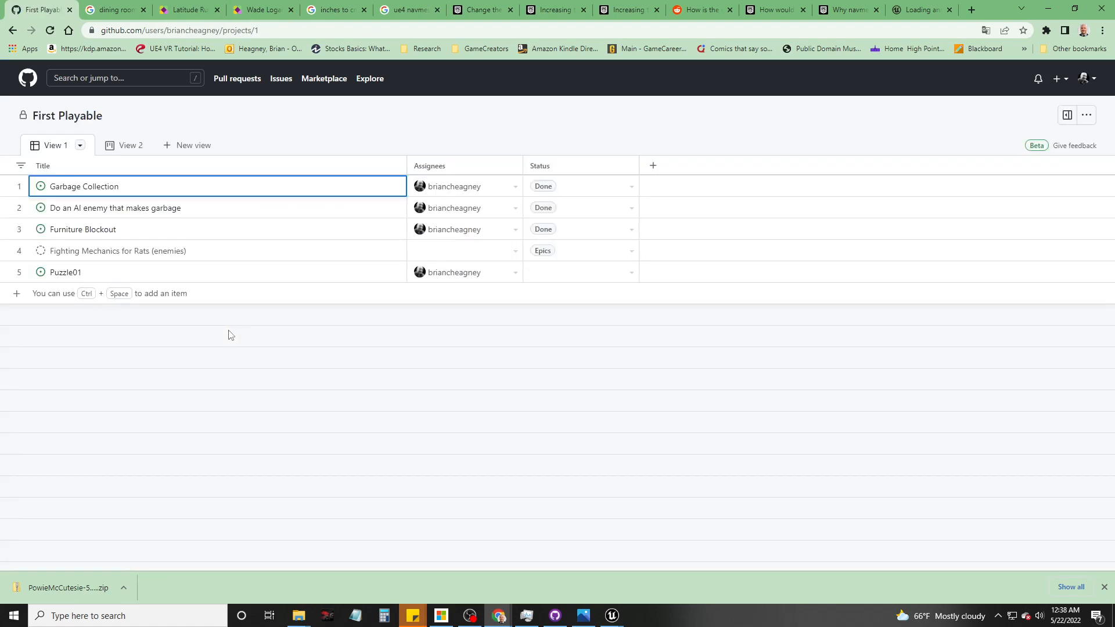
{"action": "left_click", "coordinate": [140, 154]}
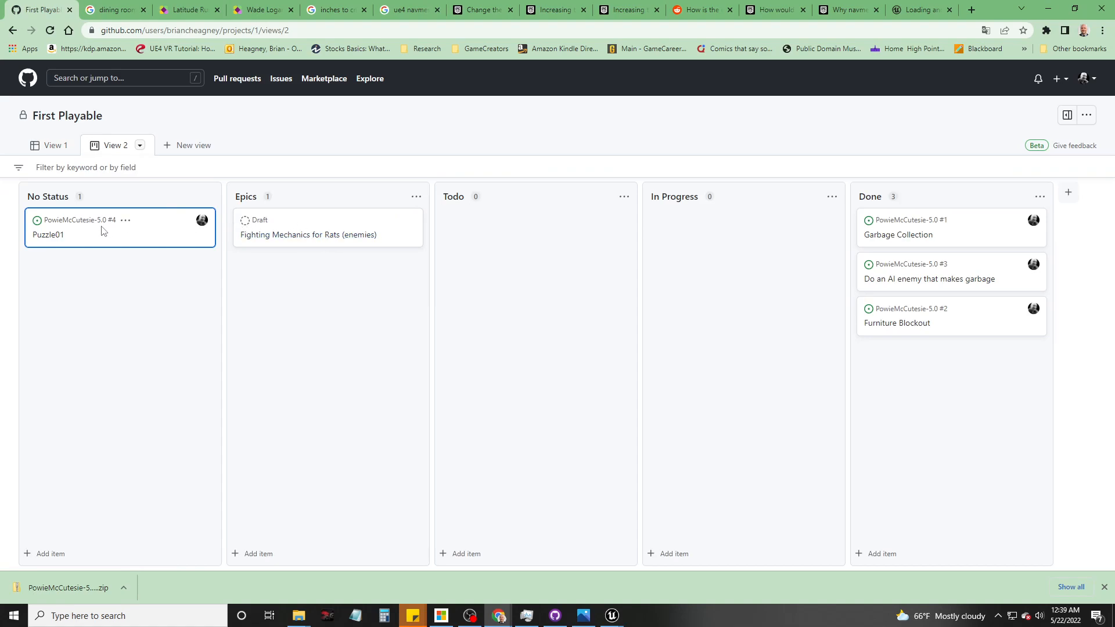
{"action": "left_click_drag", "start_coordinate": [89, 233], "coordinate": [546, 238]}
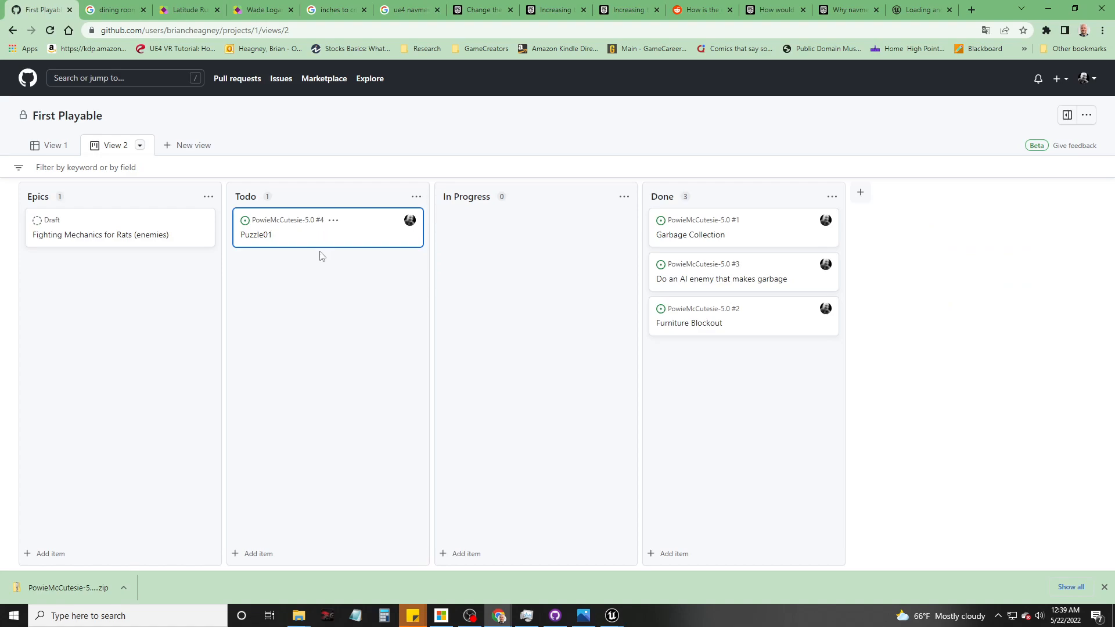
Step: Enable the project's "Item added to project" workflow, choose the status it sets, and return to the board
{"action": "left_click", "coordinate": [417, 198]}
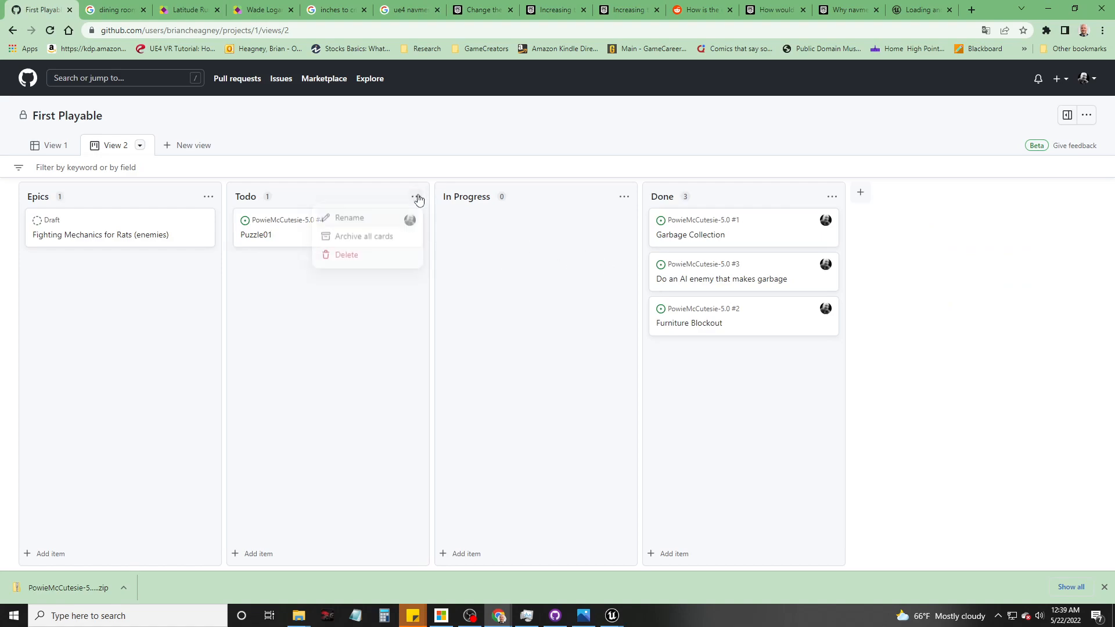
{"action": "left_click", "coordinate": [1088, 119]}
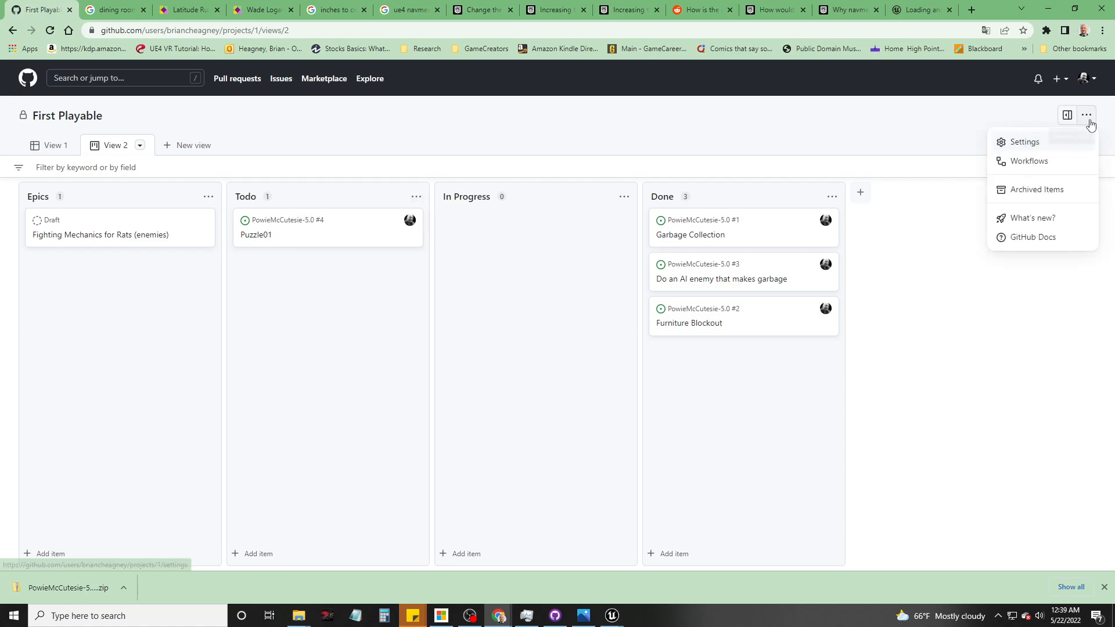
{"action": "left_click", "coordinate": [1051, 163]}
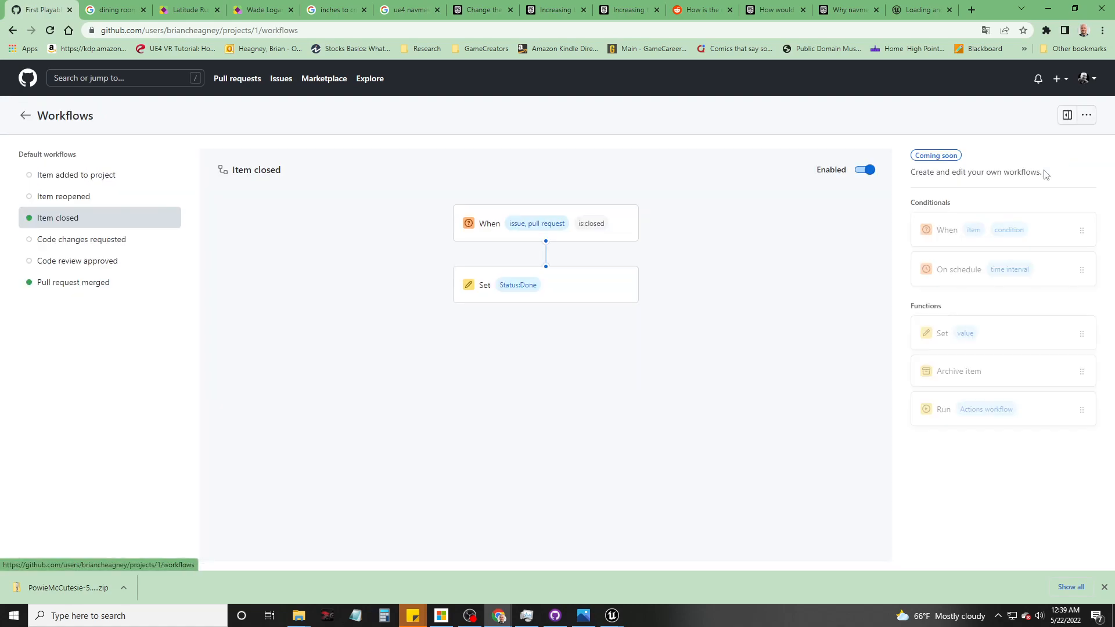
{"action": "left_click", "coordinate": [62, 182]}
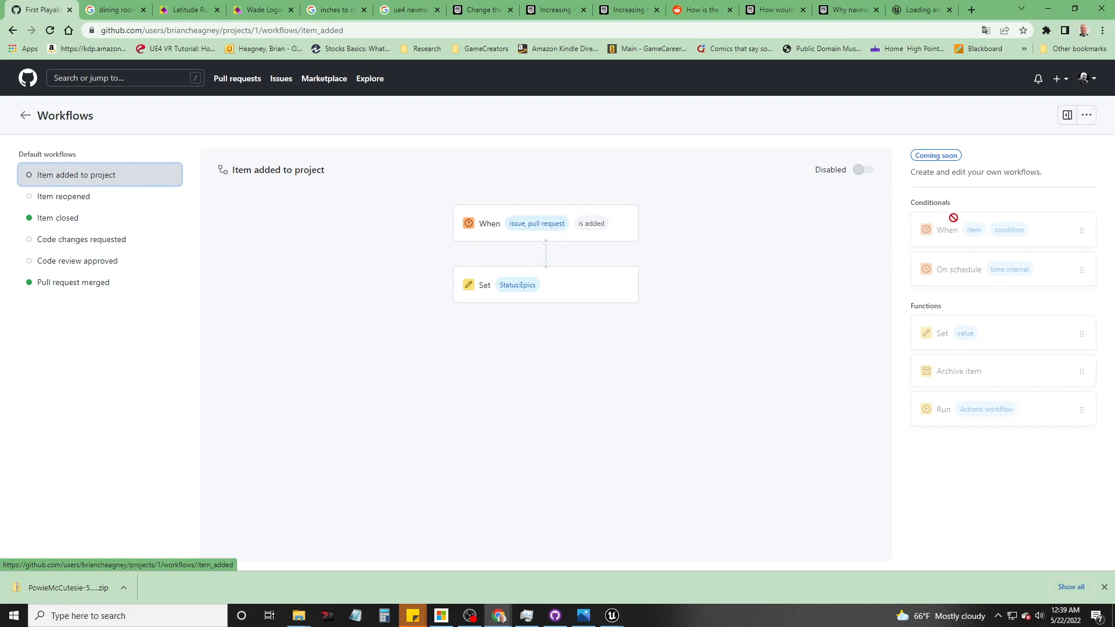
{"action": "left_click", "coordinate": [858, 171]}
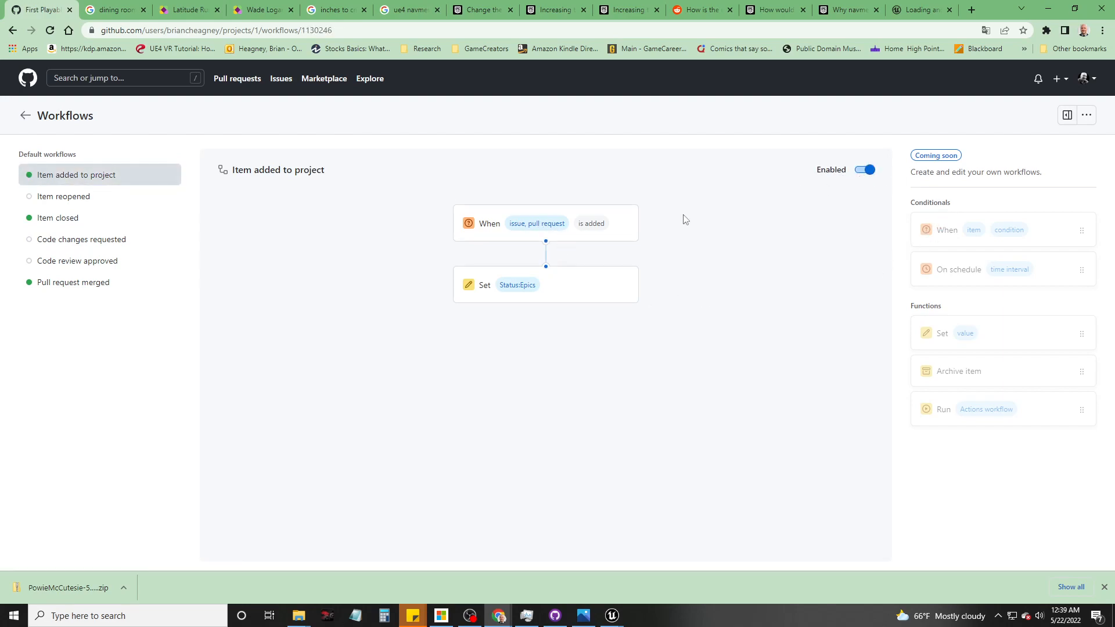
{"action": "left_click", "coordinate": [514, 292]}
{"action": "left_click", "coordinate": [550, 360]}
{"action": "left_click", "coordinate": [24, 116]}
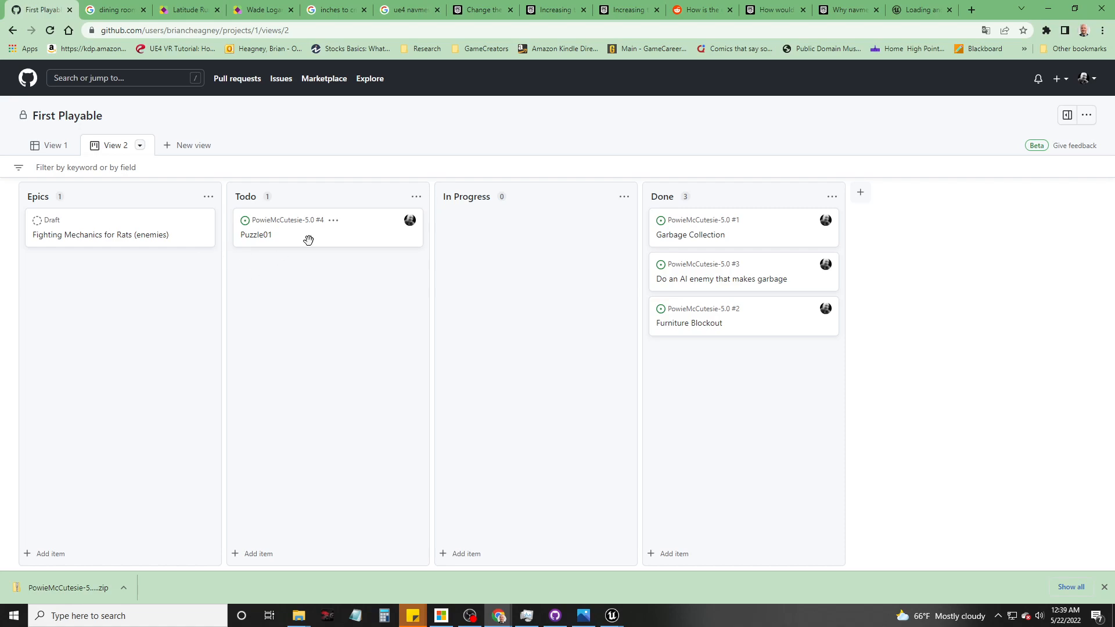
Step: Rename the Todo column as "Project Backlog"
{"action": "left_click", "coordinate": [418, 197]}
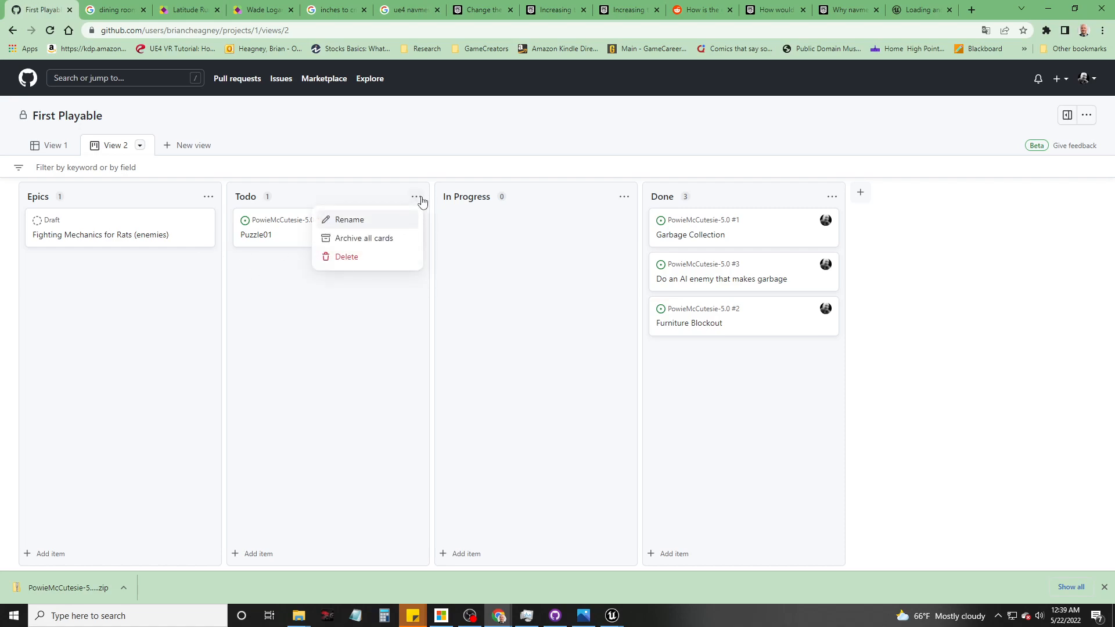
{"action": "left_click", "coordinate": [359, 201]}
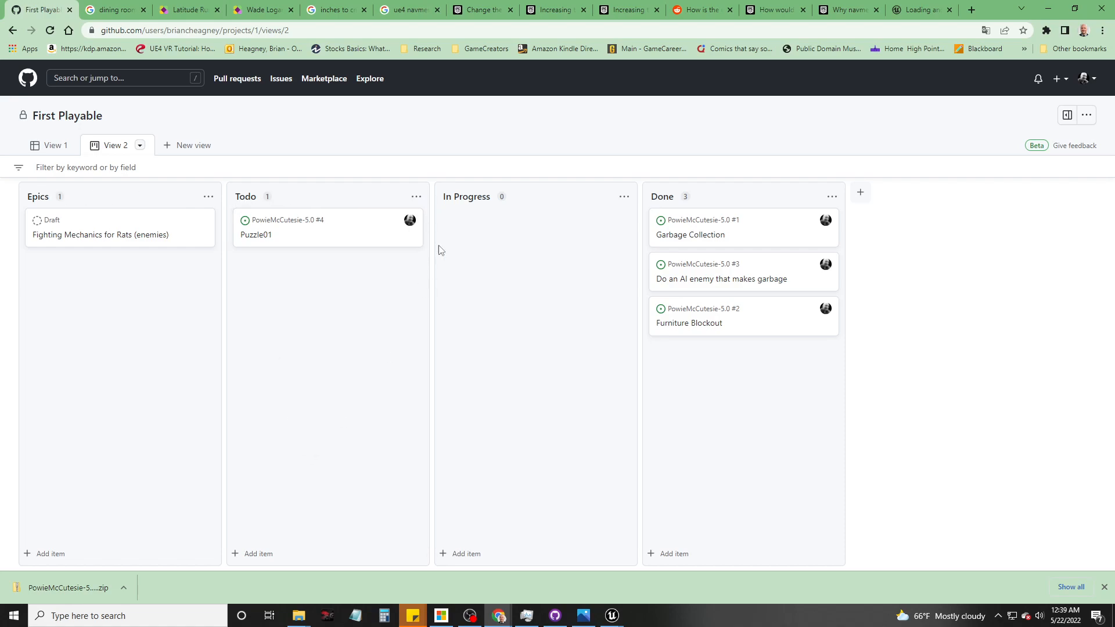
{"action": "left_click", "coordinate": [416, 197]}
{"action": "left_click", "coordinate": [344, 221]}
{"action": "key", "text": "BackSpace"}
{"action": "key", "text": "BackSpace"}
{"action": "type", "text": "Project Backlog"}
{"action": "key", "text": "Return"}
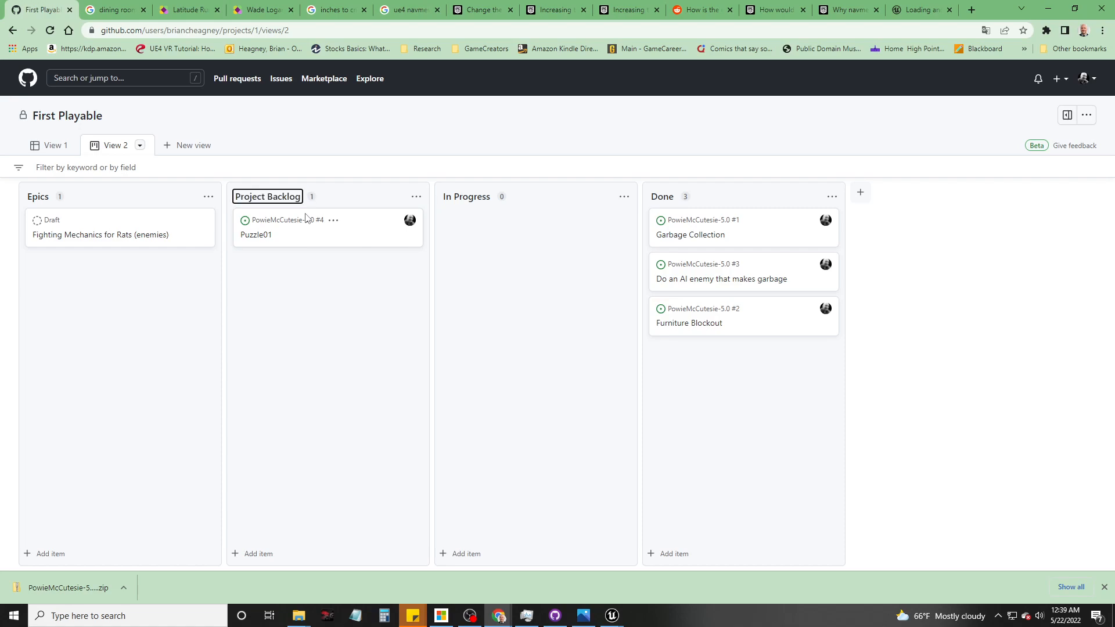
Step: Move the Fighting Mechanics for Rats (enemies) draft below Puzzle01 in Project Backlog and delete the Epics column
{"action": "left_click_drag", "start_coordinate": [92, 215], "coordinate": [281, 295]}
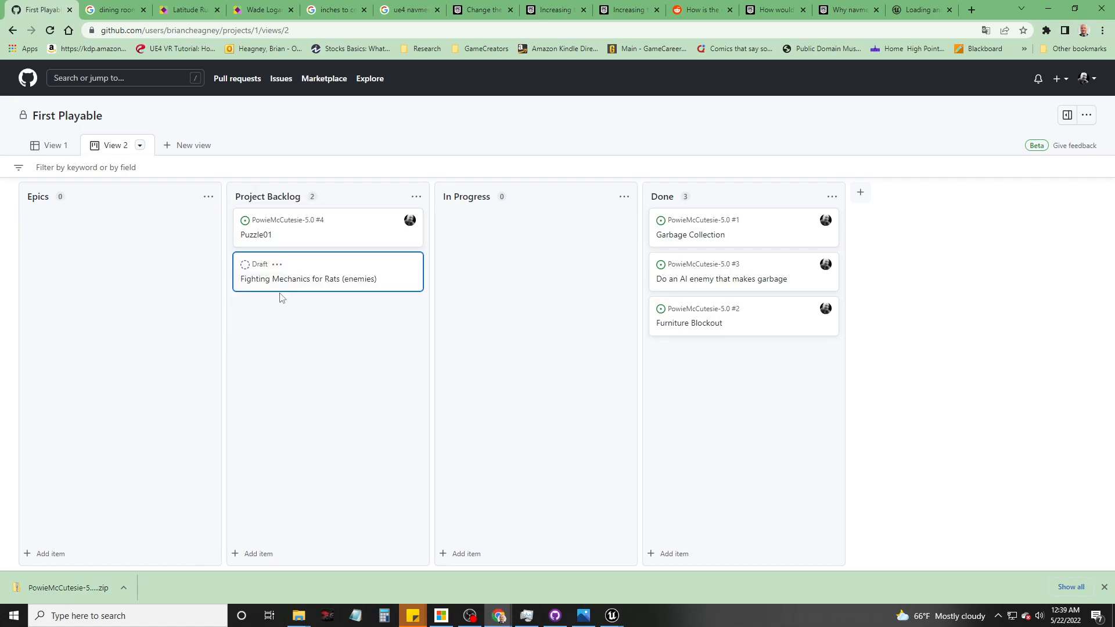
{"action": "left_click", "coordinate": [209, 198]}
{"action": "left_click", "coordinate": [149, 256]}
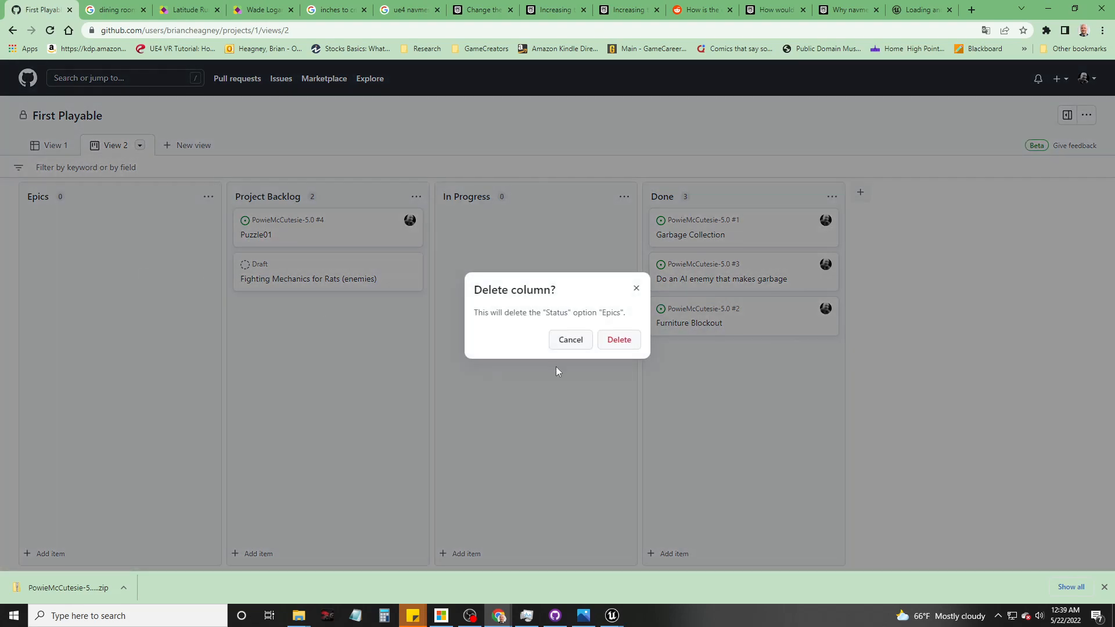
{"action": "left_click", "coordinate": [615, 341]}
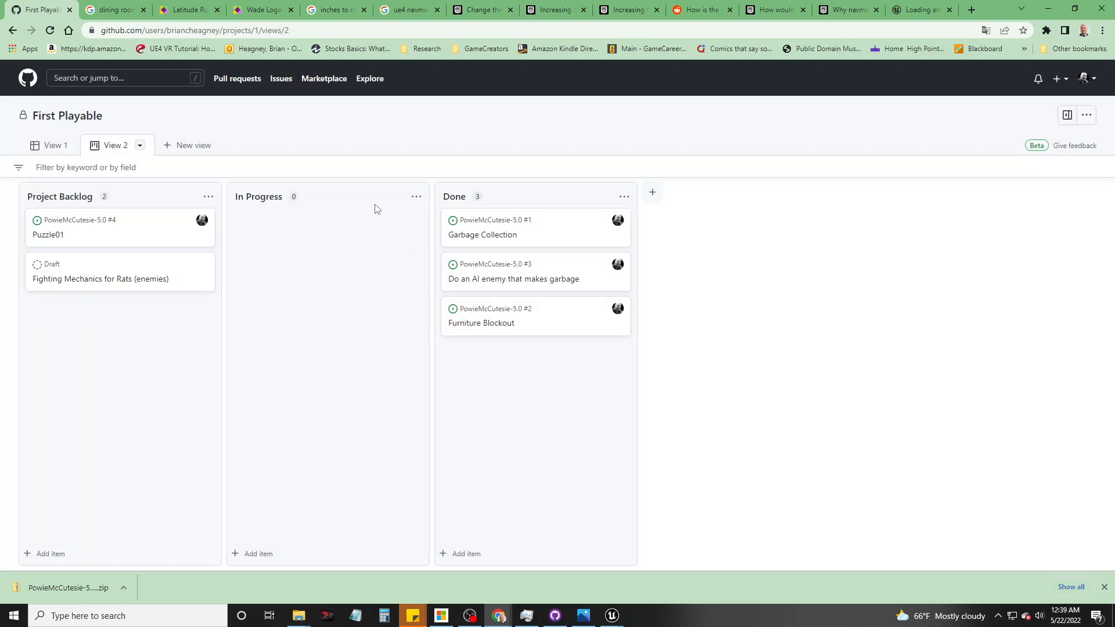
Step: Rename the In Progress column as "Sprint Backlog"
{"action": "left_click", "coordinate": [417, 198]}
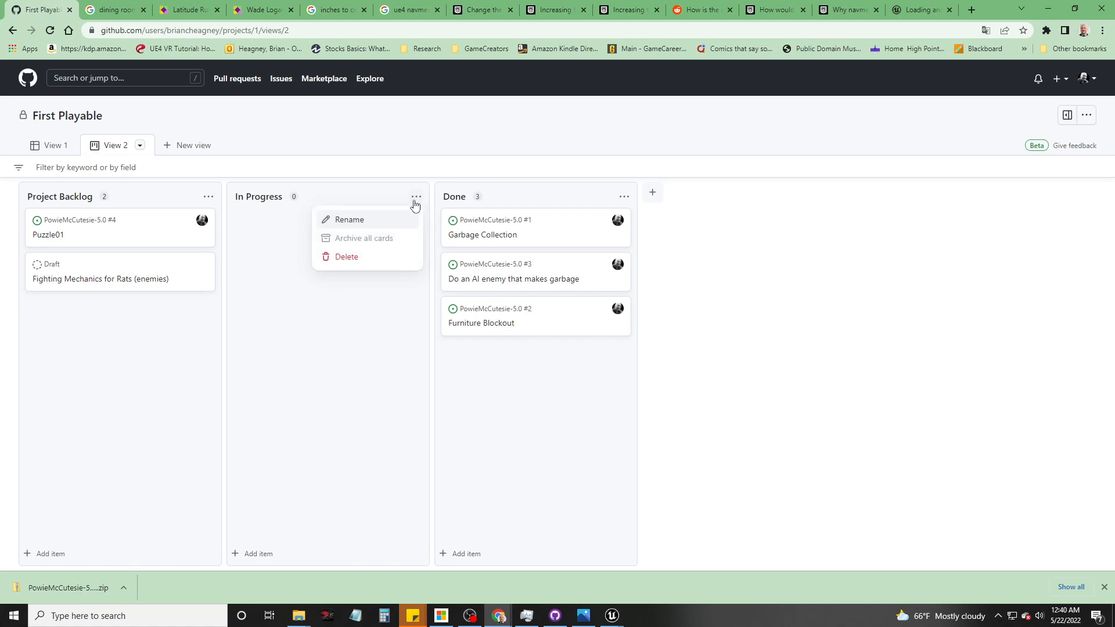
{"action": "left_click", "coordinate": [349, 221]}
{"action": "key", "text": "BackSpace"}
{"action": "key", "text": "BackSpace"}
{"action": "key", "text": "BackSpace"}
{"action": "key", "text": "BackSpace"}
{"action": "key", "text": "BackSpace"}
{"action": "key", "text": "BackSpace"}
{"action": "key", "text": "BackSpace"}
{"action": "key", "text": "BackSpace"}
{"action": "key", "text": "BackSpace"}
{"action": "type", "text": "Sprint Backlog"}
{"action": "key", "text": "Return"}
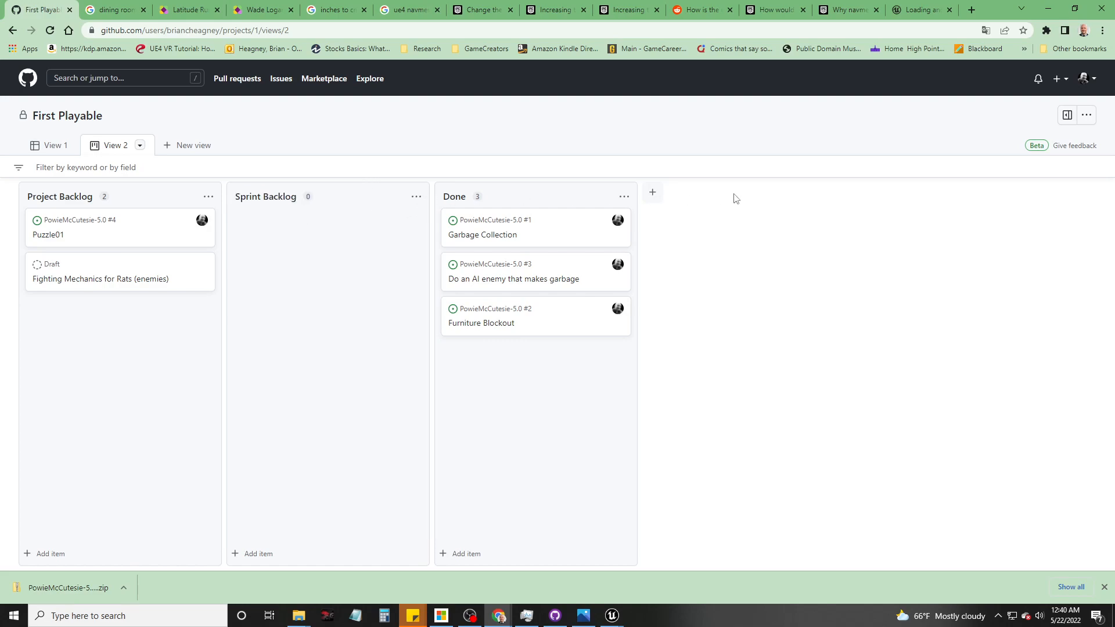
Step: Add a "Daily Sprint" column and place it between Sprint Backlog and Done
{"action": "left_click", "coordinate": [655, 194]}
{"action": "type", "text": "D"}
{"action": "key", "text": "BackSpace"}
{"action": "type", "text": "Daily Sprint"}
{"action": "key", "text": "Return"}
{"action": "left_click_drag", "start_coordinate": [758, 200], "coordinate": [464, 197]}
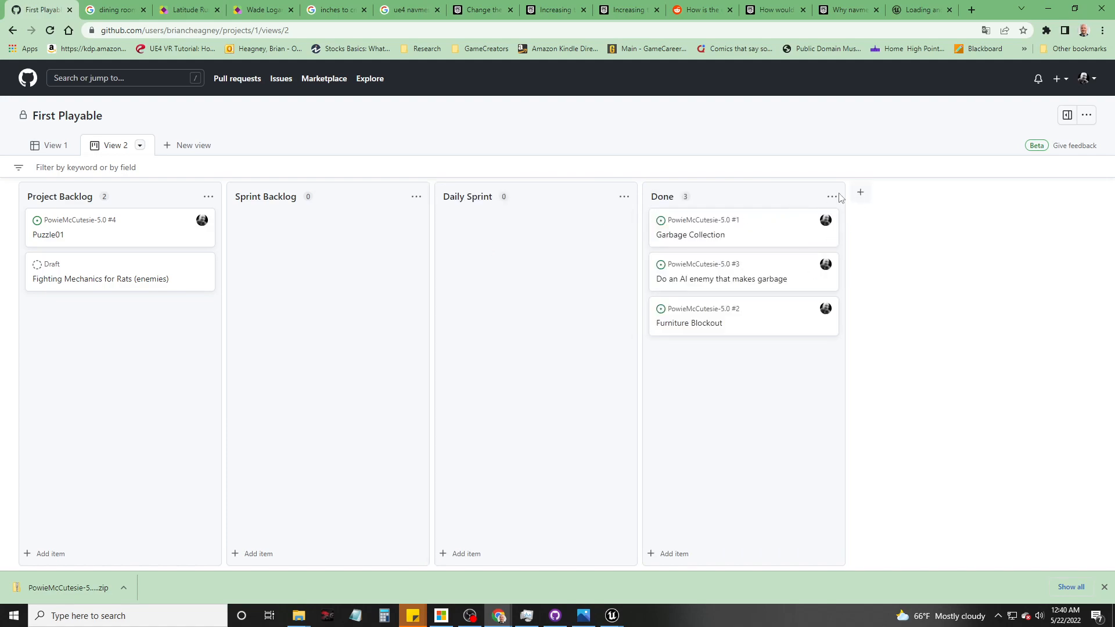
Step: Add a "To Be Tested" column and place it between Daily Sprint and Done
{"action": "left_click", "coordinate": [860, 193]}
{"action": "type", "text": "To Be Tested"}
{"action": "key", "text": "Return"}
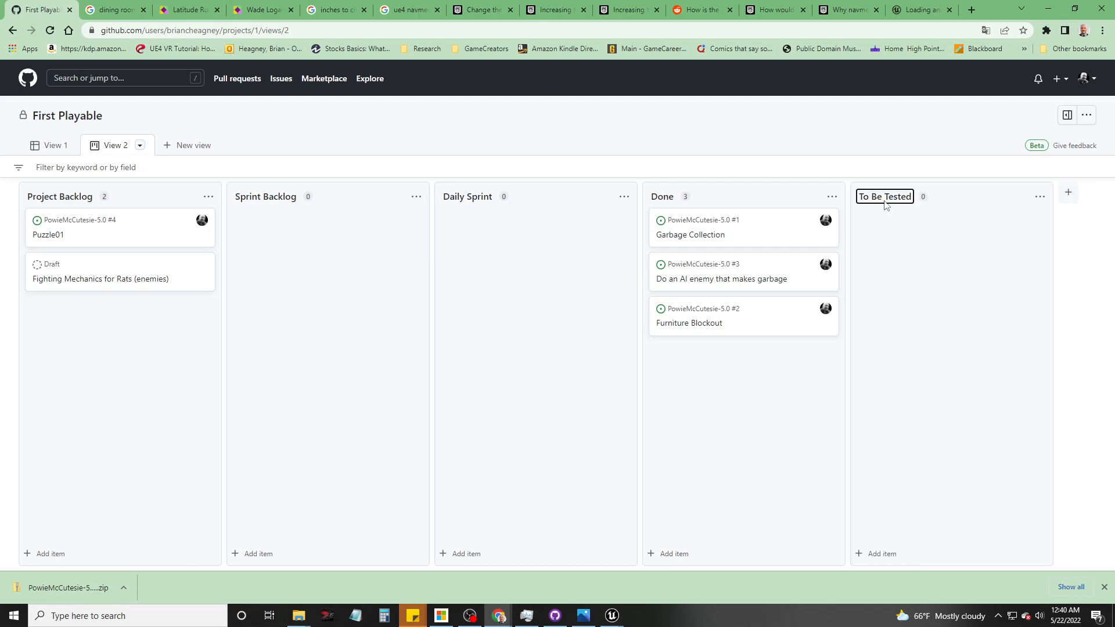
{"action": "left_click_drag", "start_coordinate": [688, 195], "coordinate": [683, 248]}
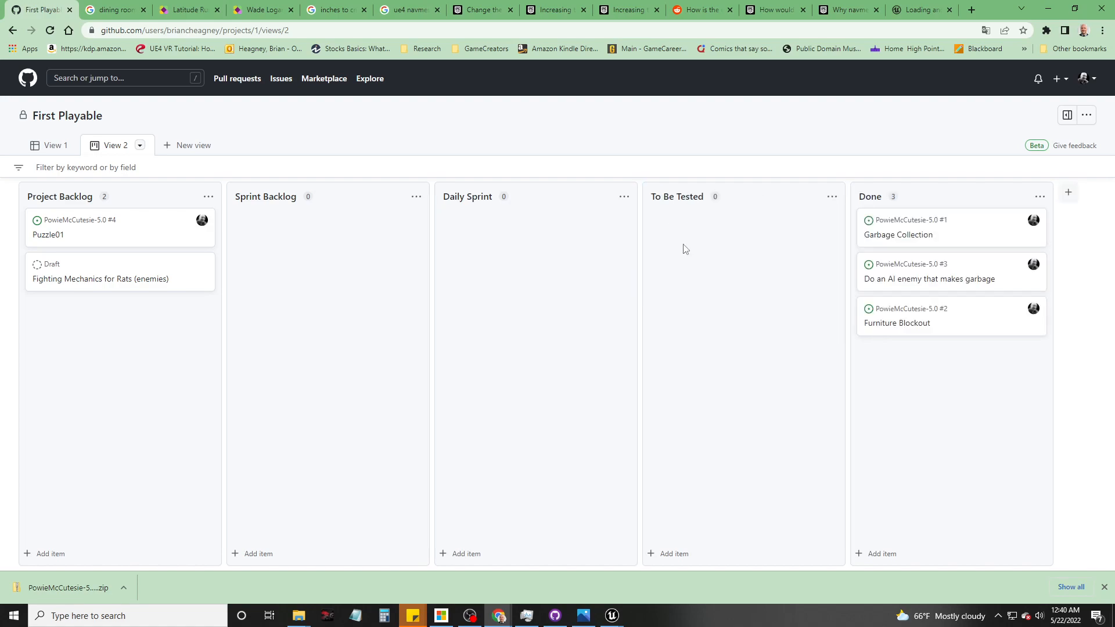